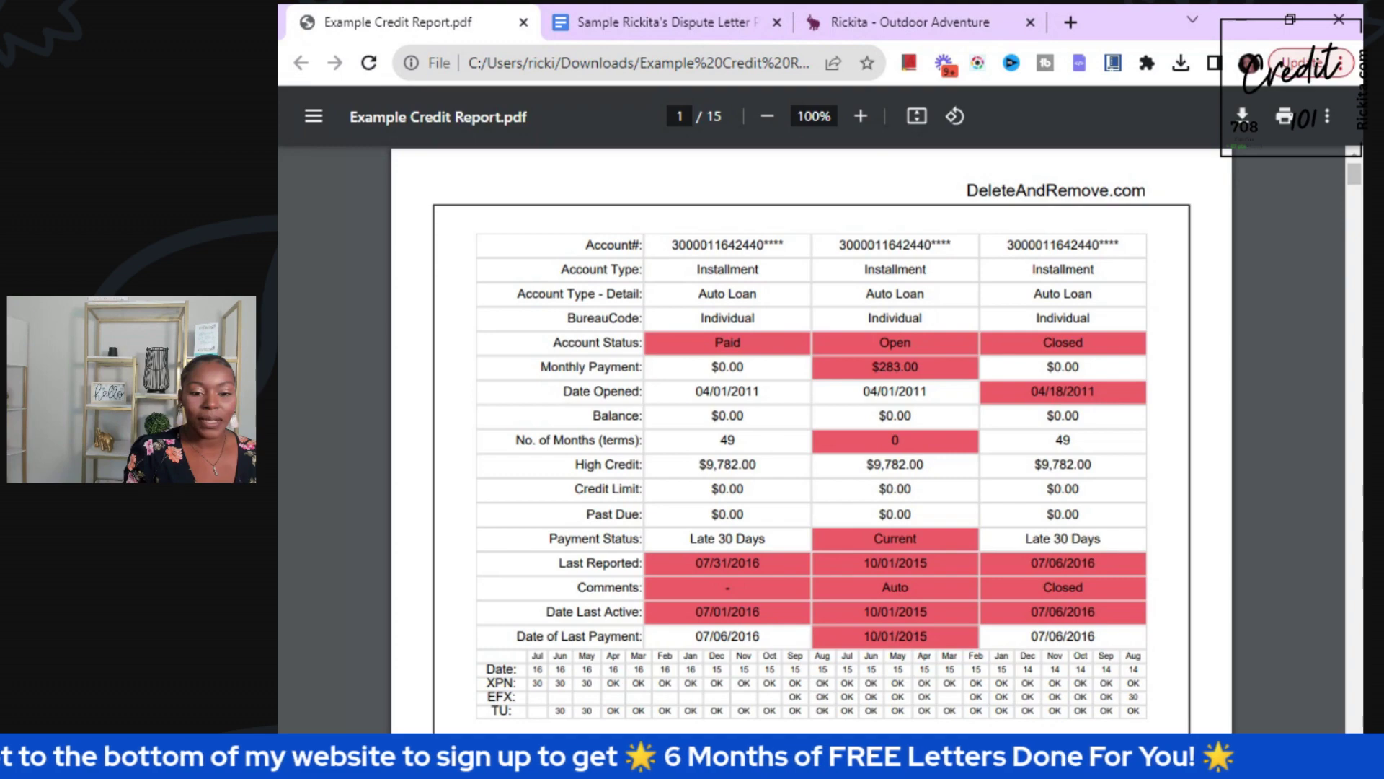
Step: Switch from the credit report PDF to the 'Rickita - Outdoor Adventure' rickita.com tab
left_click(909, 21)
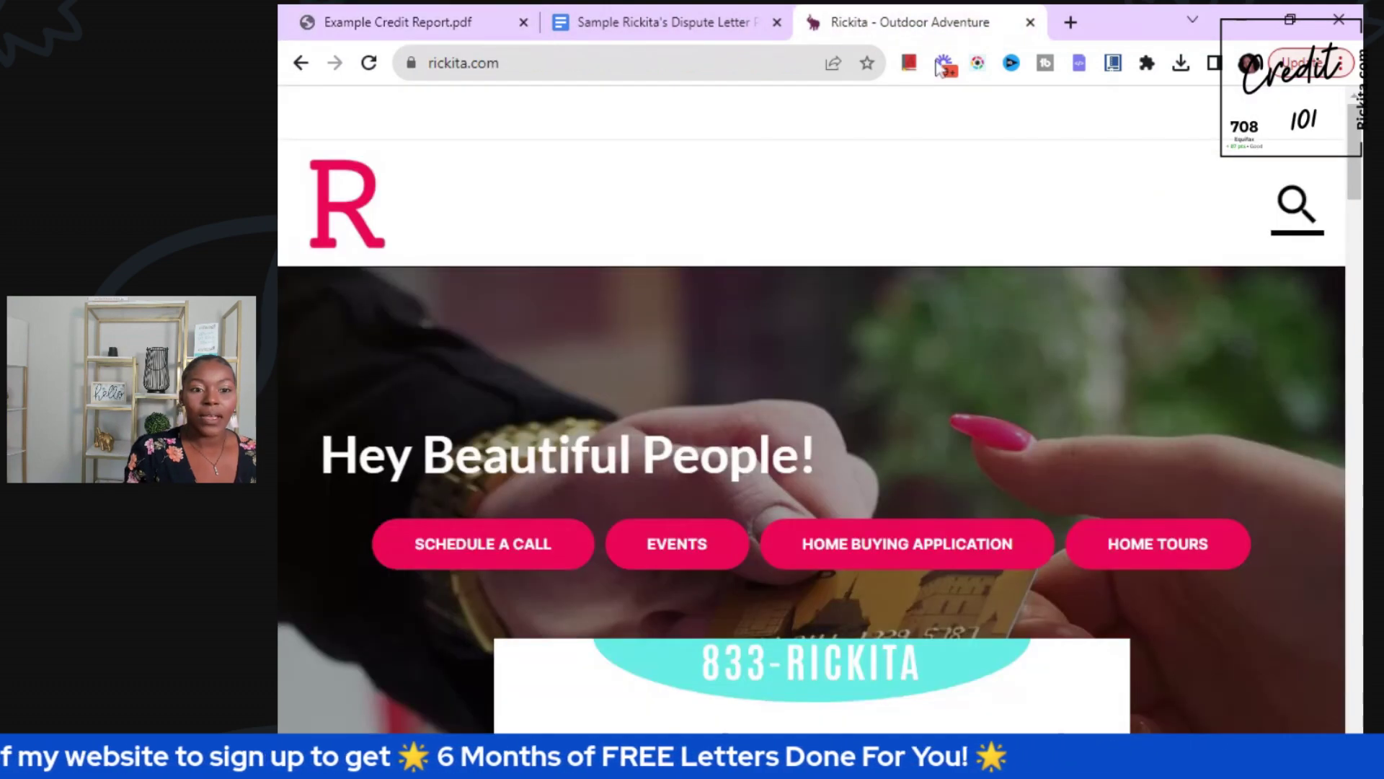
Step: Scroll rickita.com to the free dispute letters banner, then return to the Example Credit Report.pdf tab
scroll(1068, 462, "down", 3)
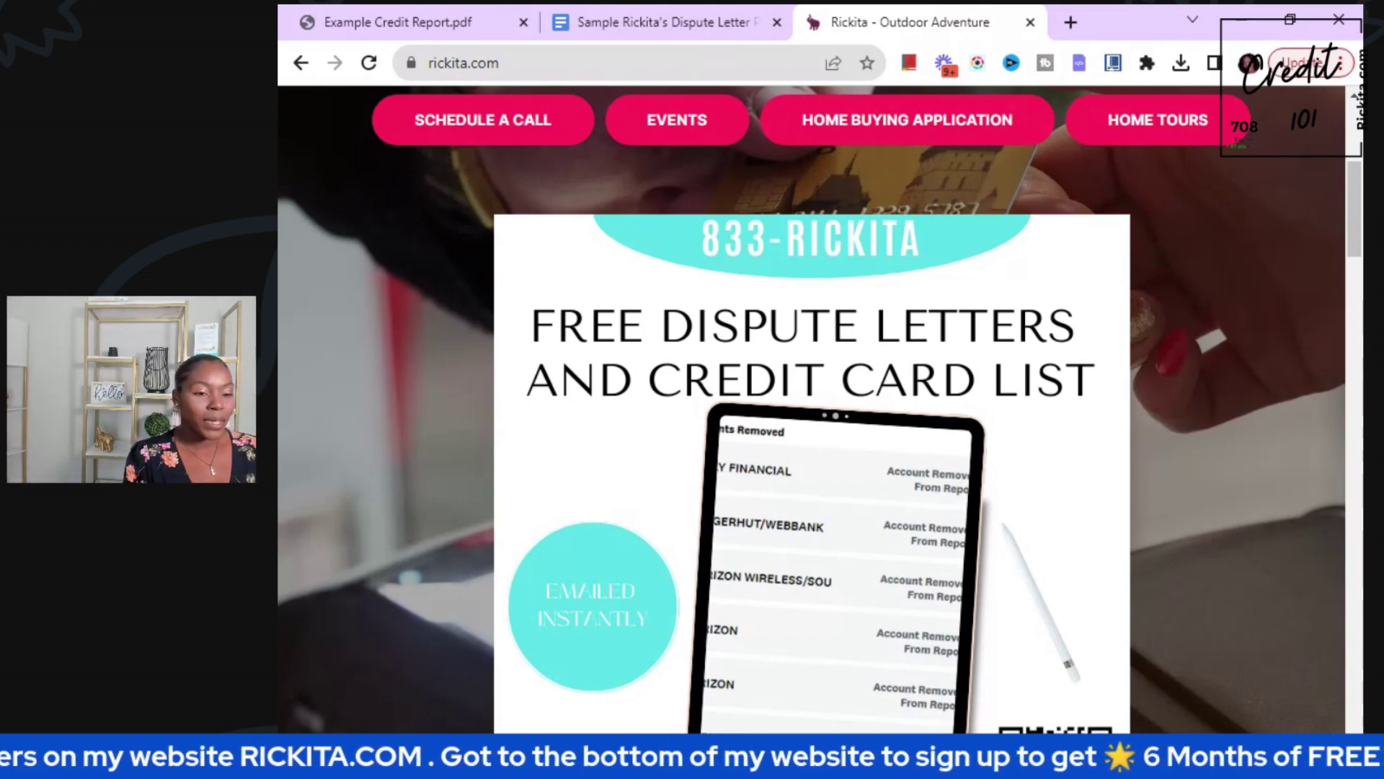
scroll(679, 417, "down", 4)
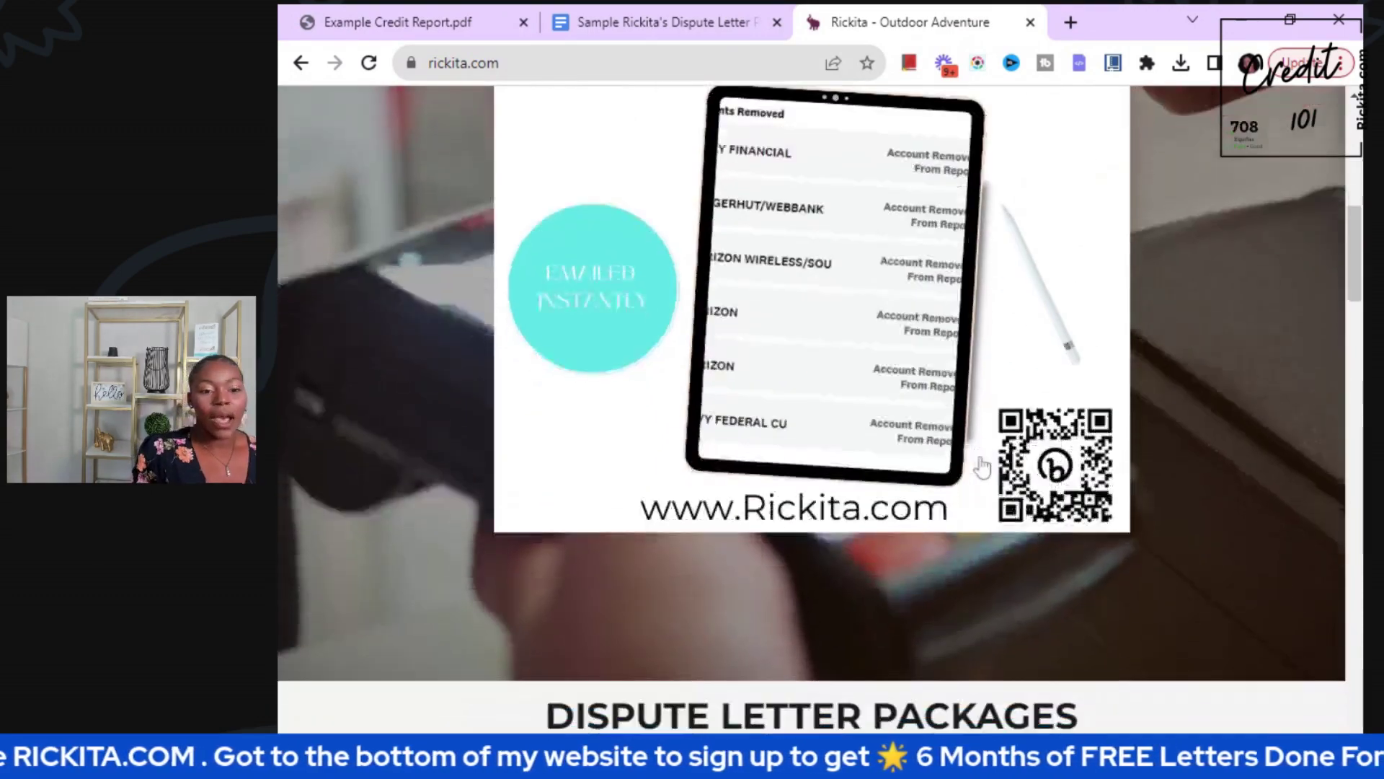
scroll(680, 417, "up", 4)
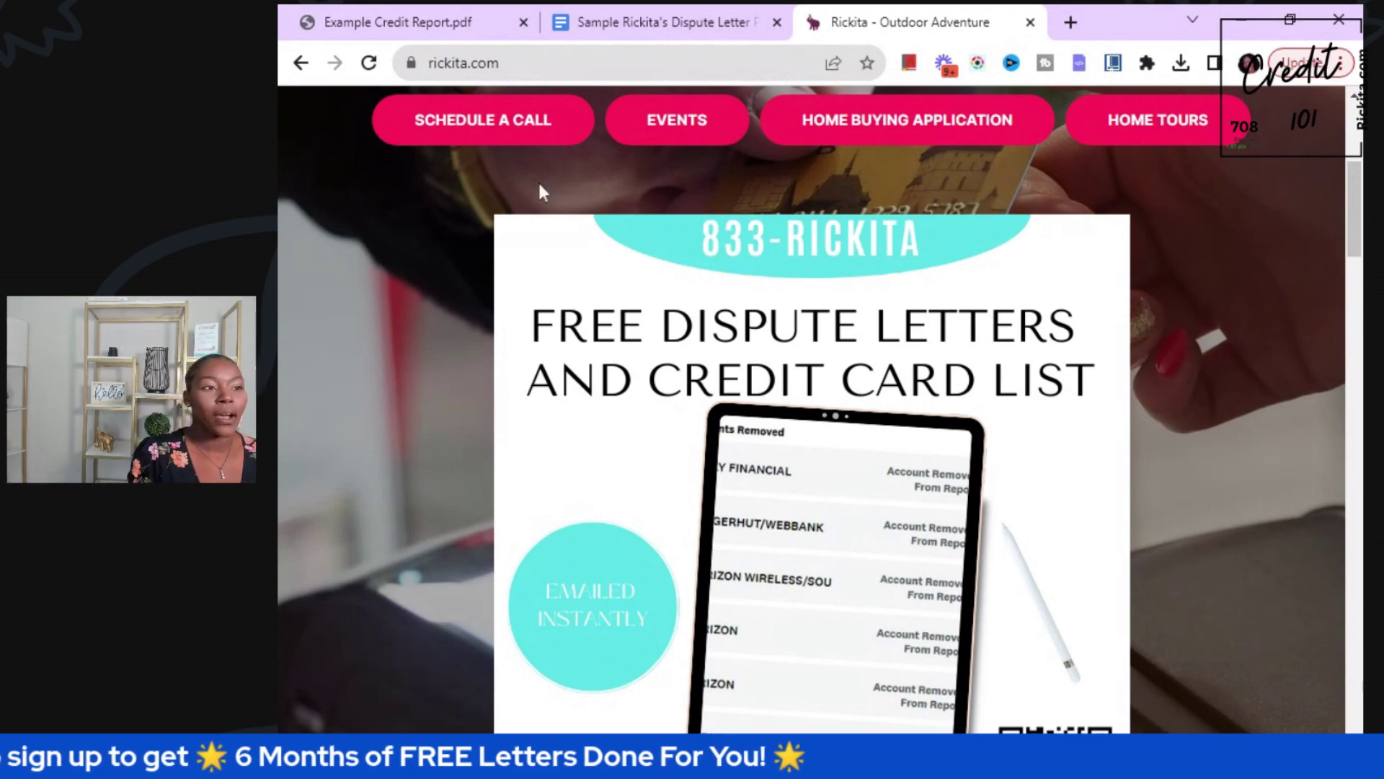
left_click(397, 22)
Step: Scroll through the PDF's flagged account tables, then switch to the dispute letter Google Doc
scroll(1118, 483, "down", 3)
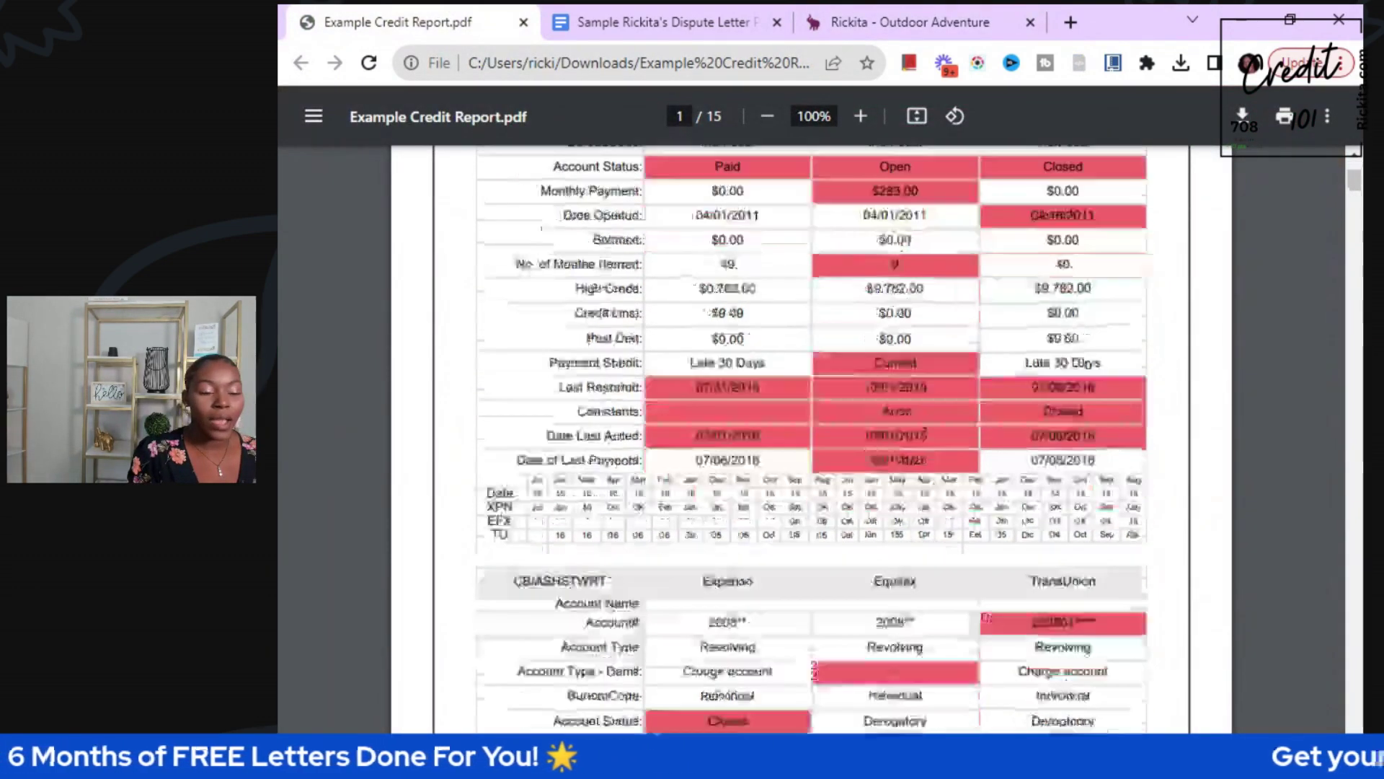
scroll(1054, 426, "down", 2)
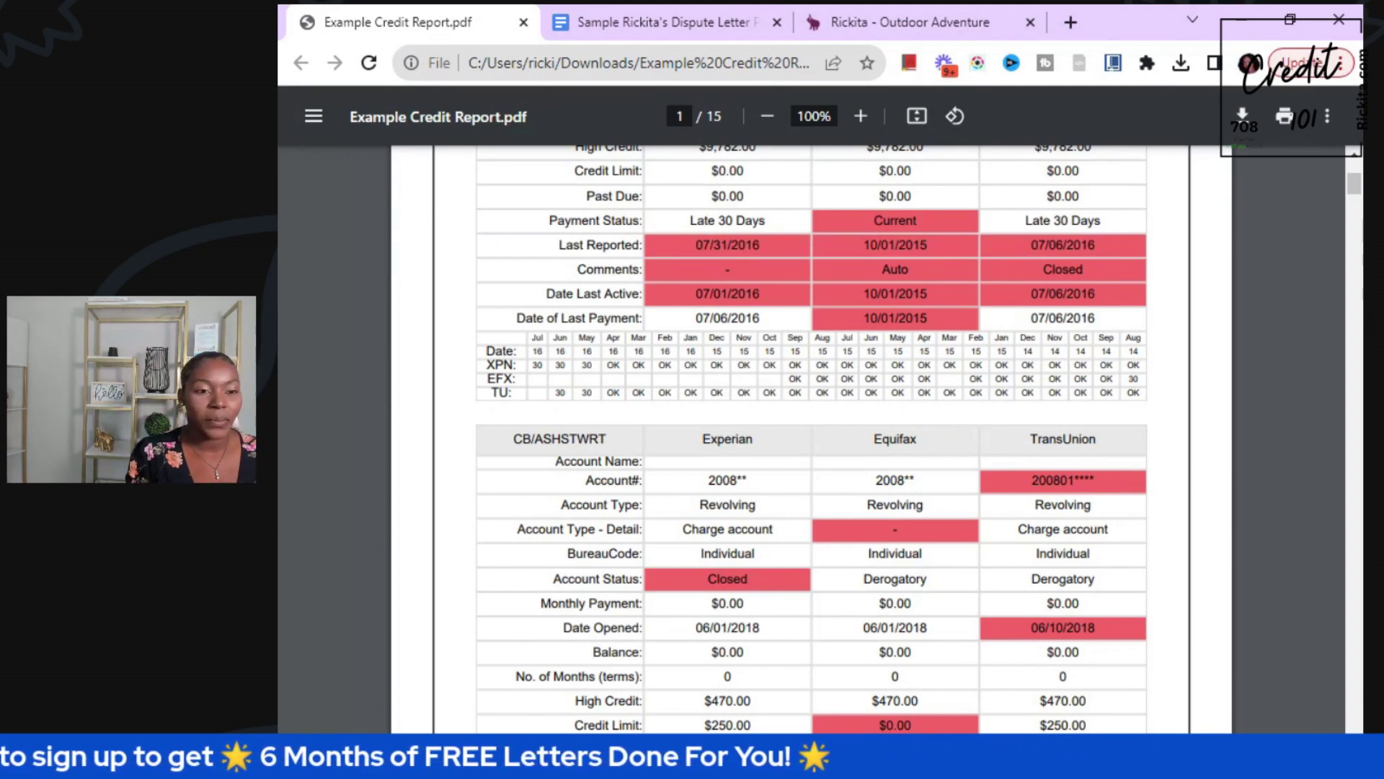
scroll(861, 374, "down", 15)
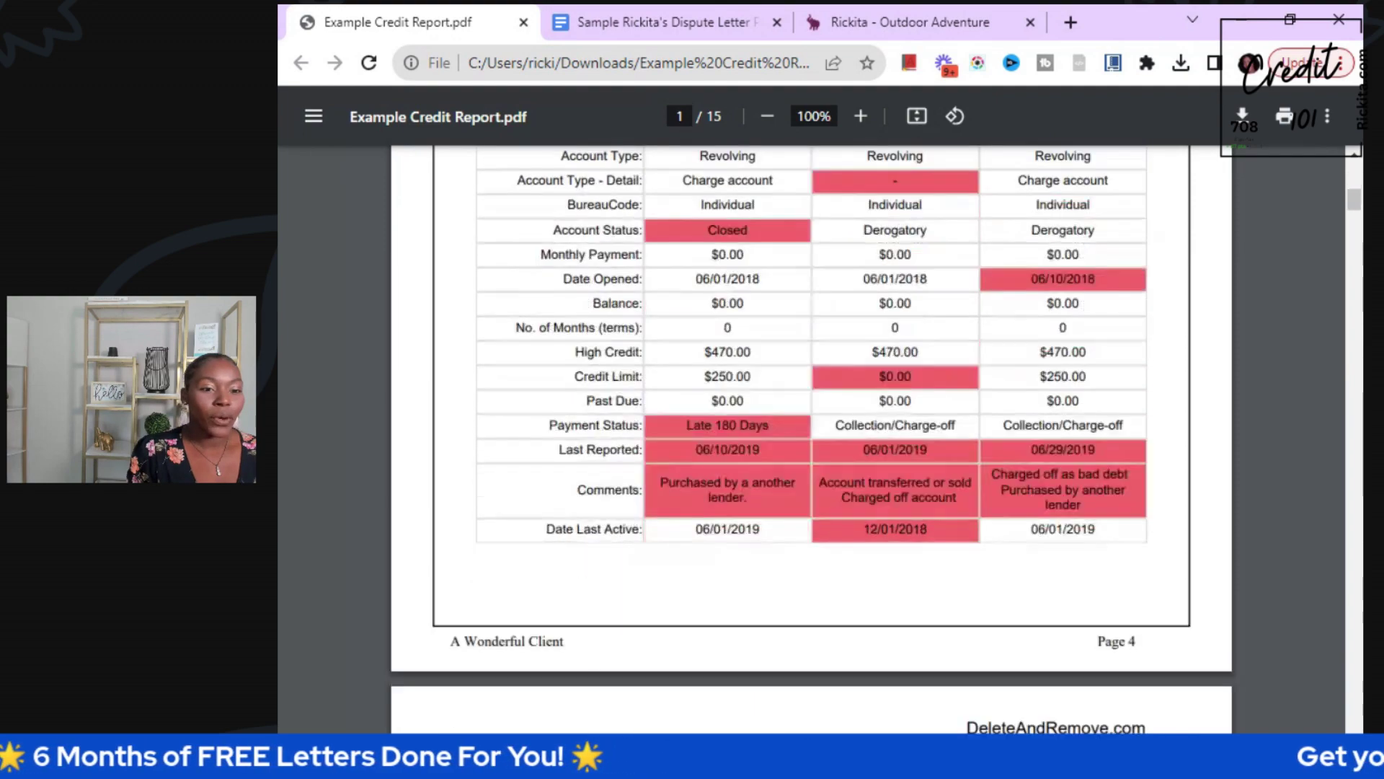
scroll(811, 433, "up", 10)
key("ctrl+Tab")
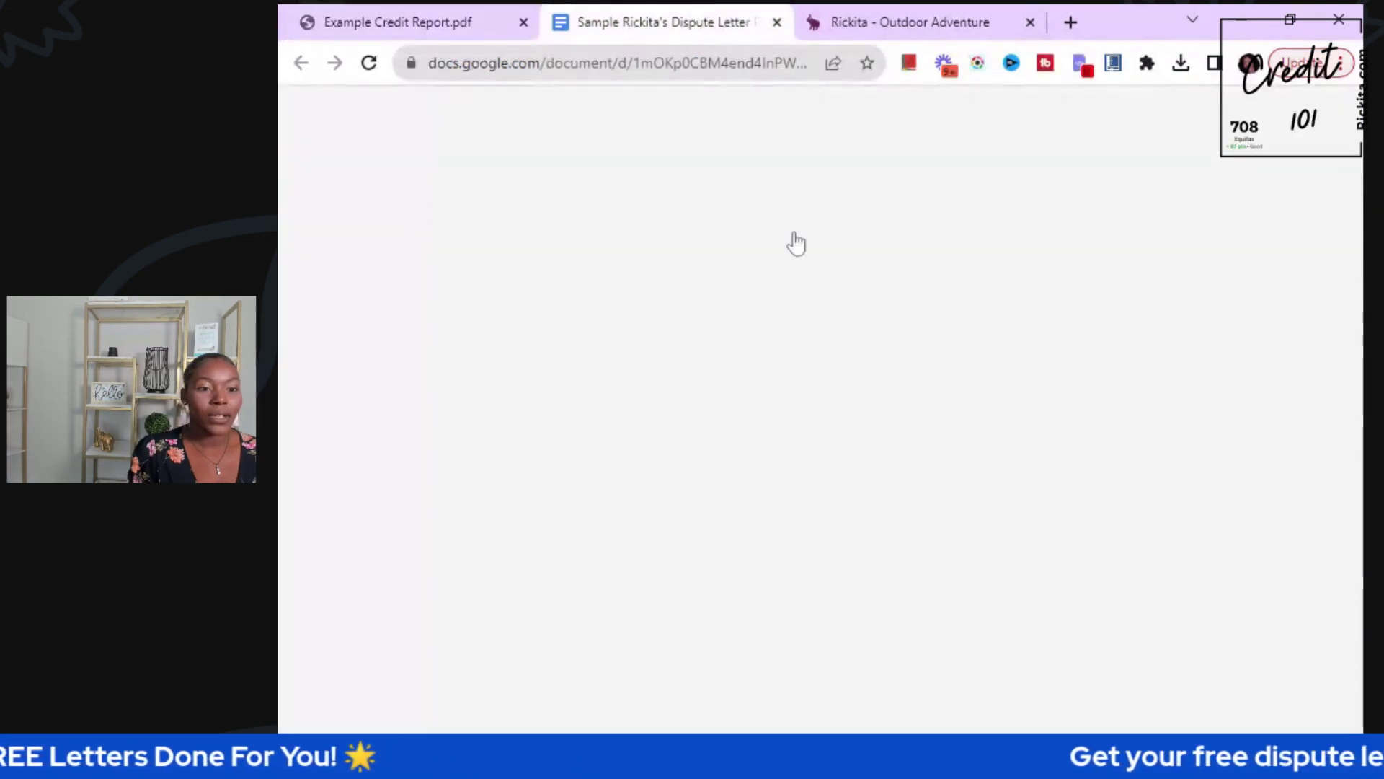
Step: Scroll the dispute letter package to the bankruptcy verification letter on page 10, then switch to rickita.com
scroll(757, 477, "down", 1)
scroll(757, 476, "up", 1)
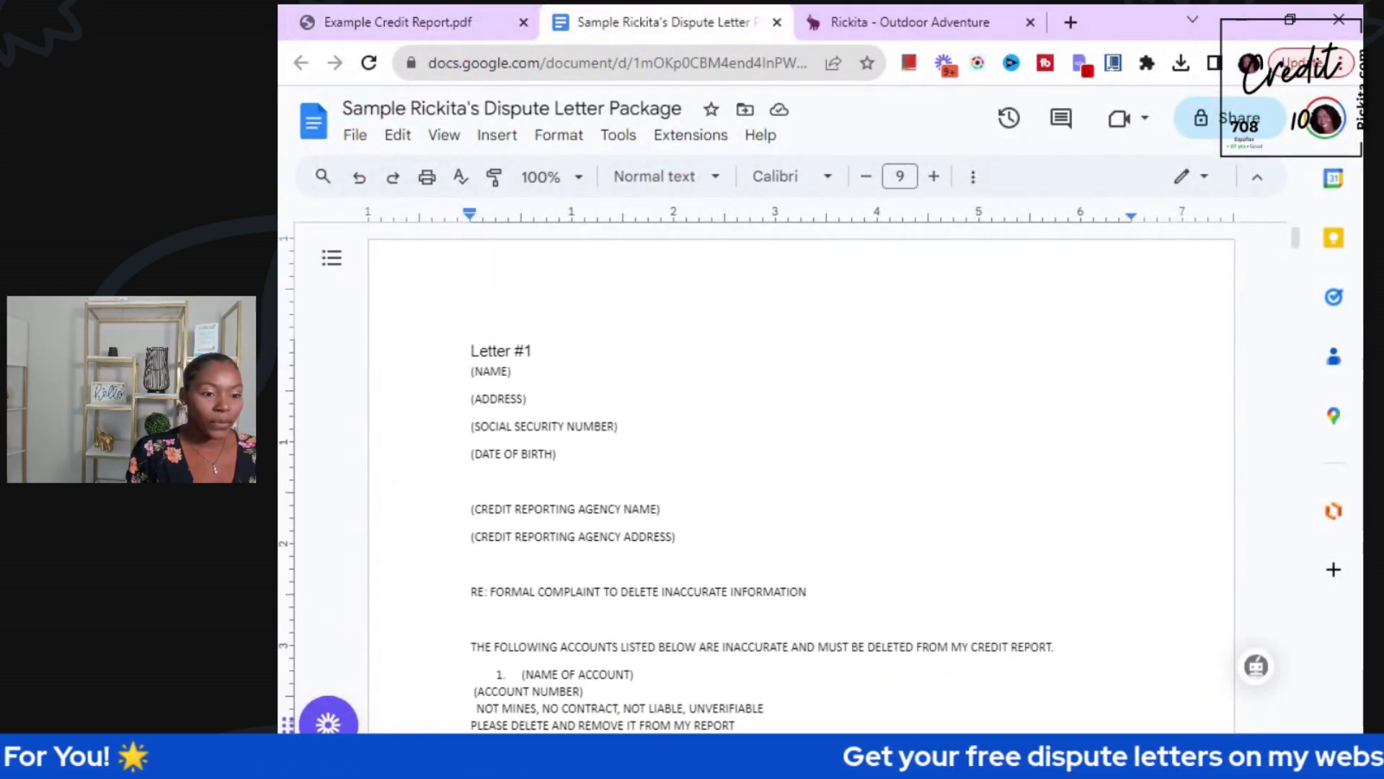
scroll(757, 476, "down", 1)
scroll(757, 476, "down", 15)
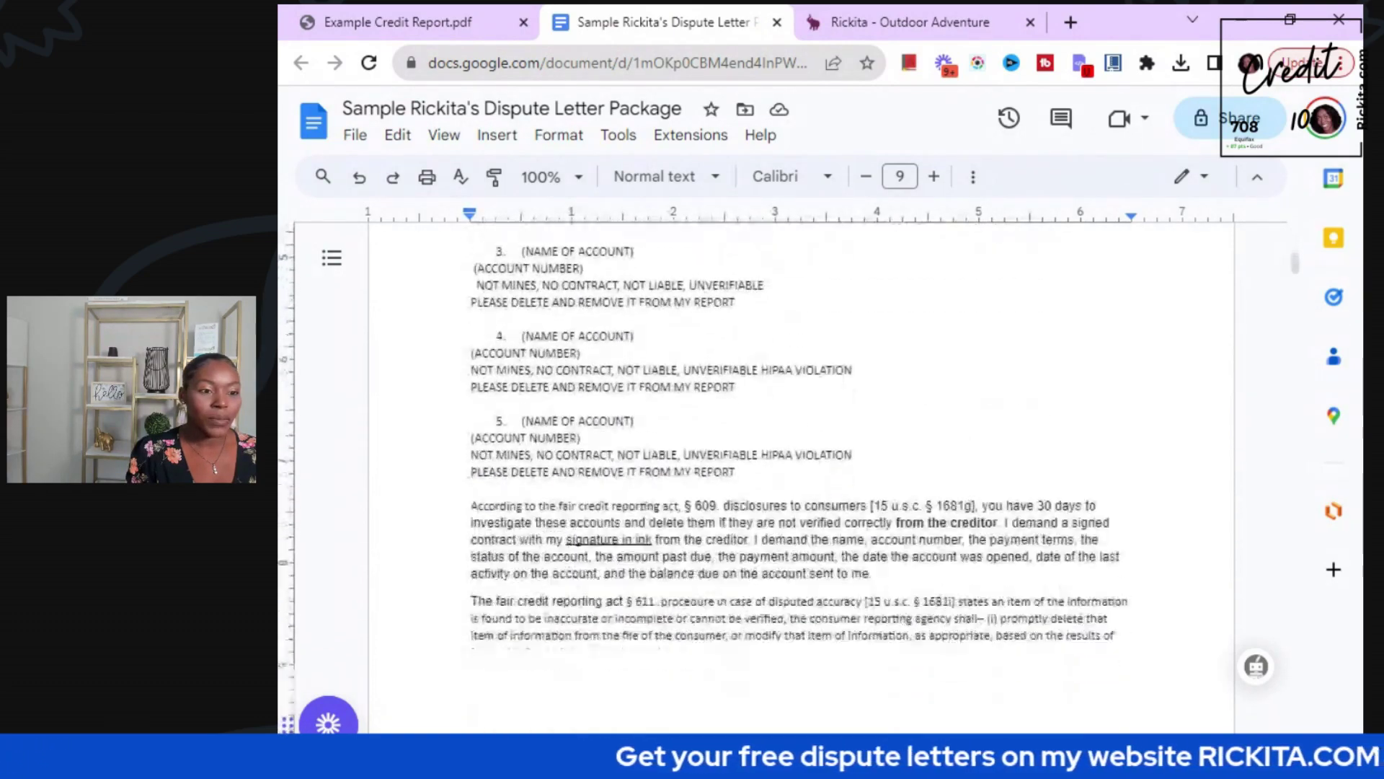
scroll(757, 476, "down", 8)
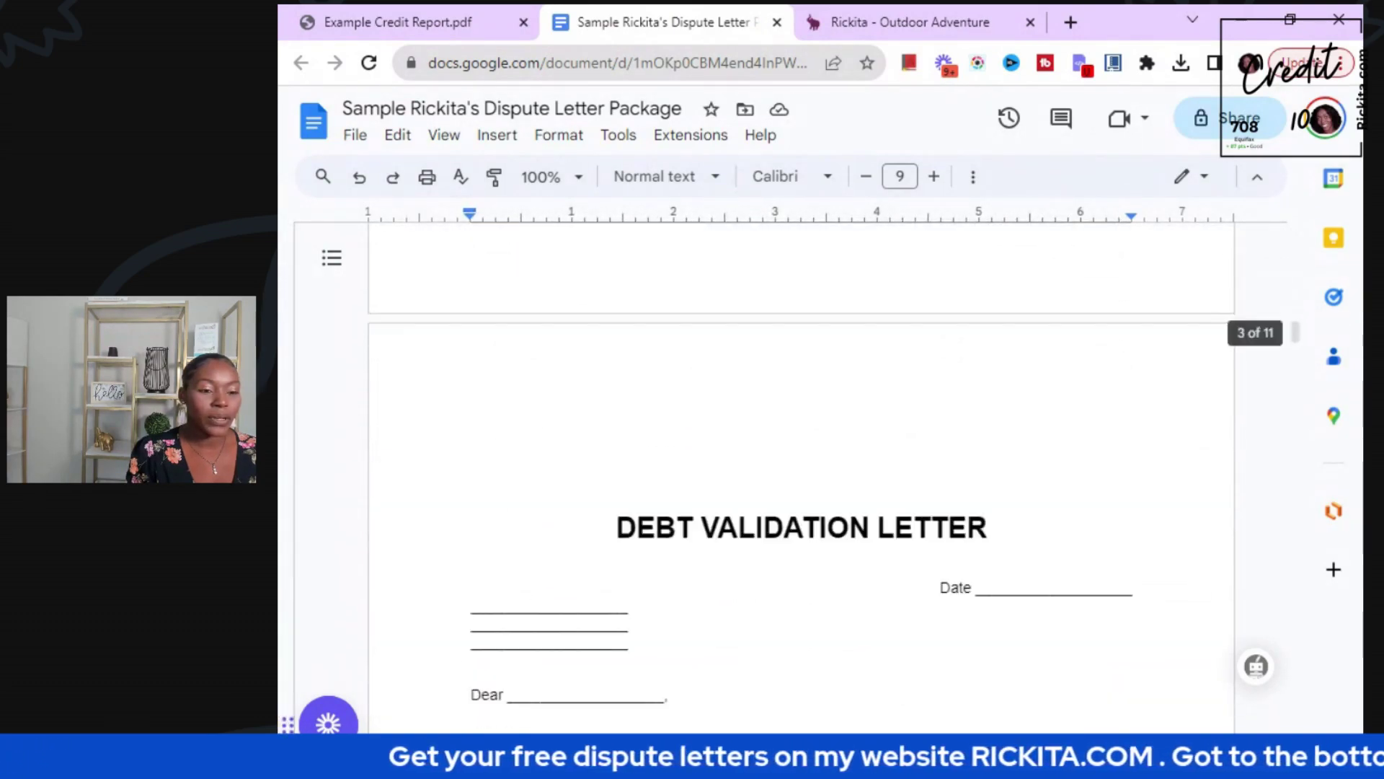
scroll(757, 476, "down", 15)
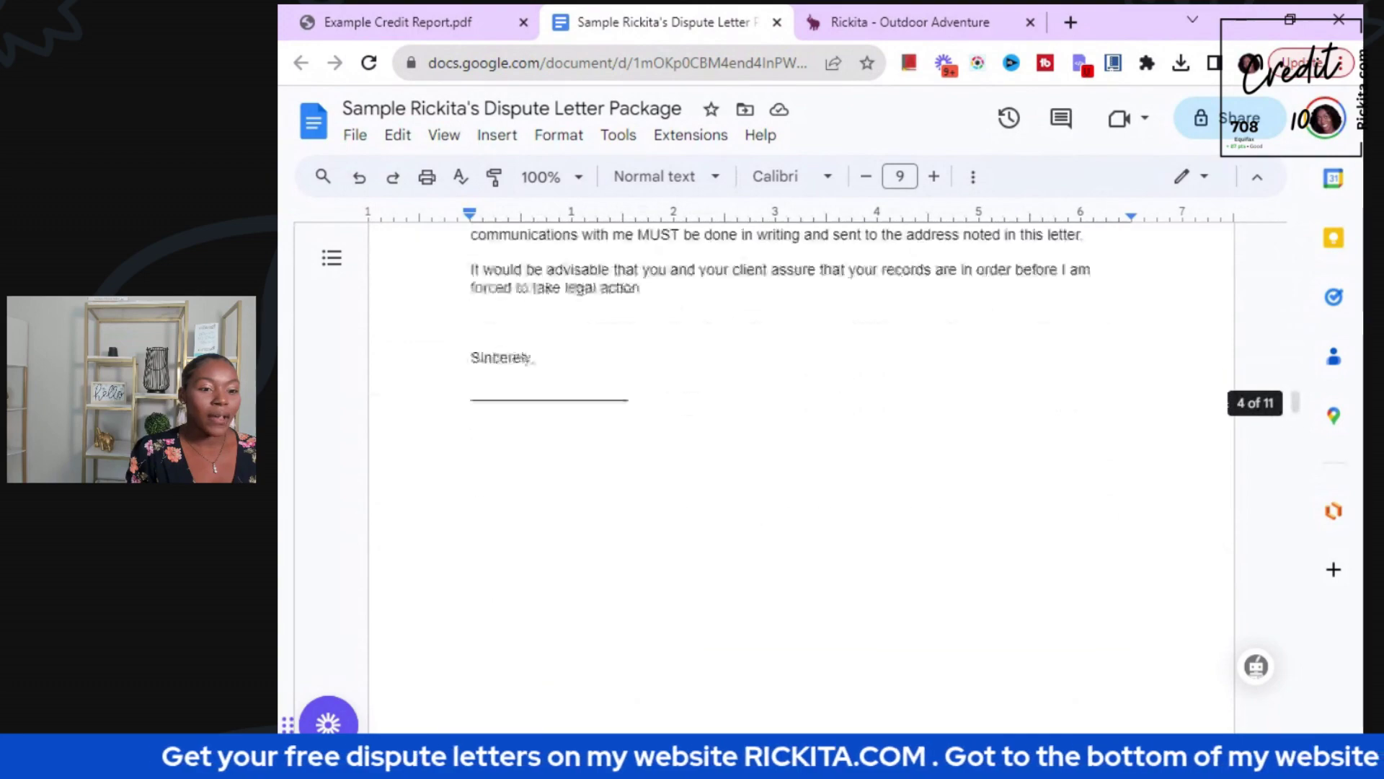
scroll(757, 477, "down", 15)
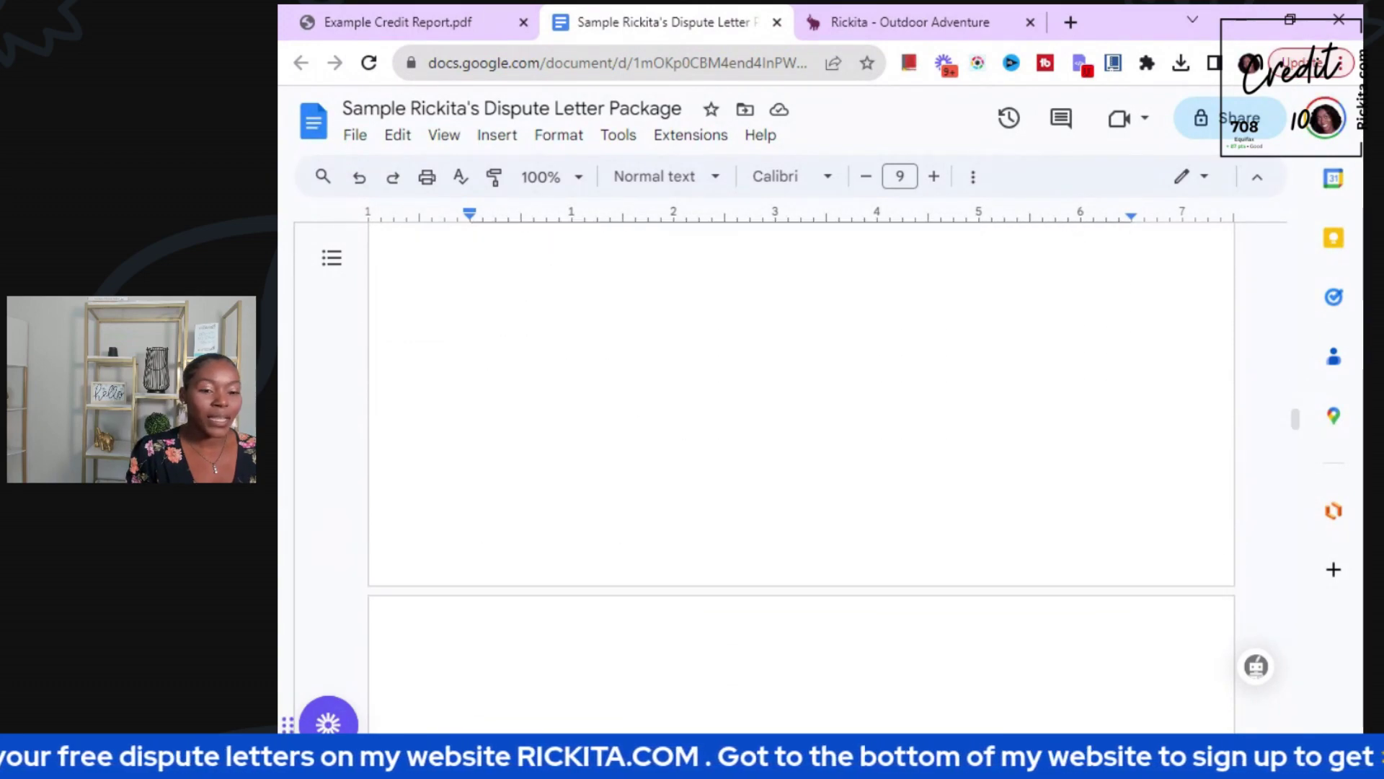
scroll(757, 476, "down", 1)
scroll(757, 476, "up", 3)
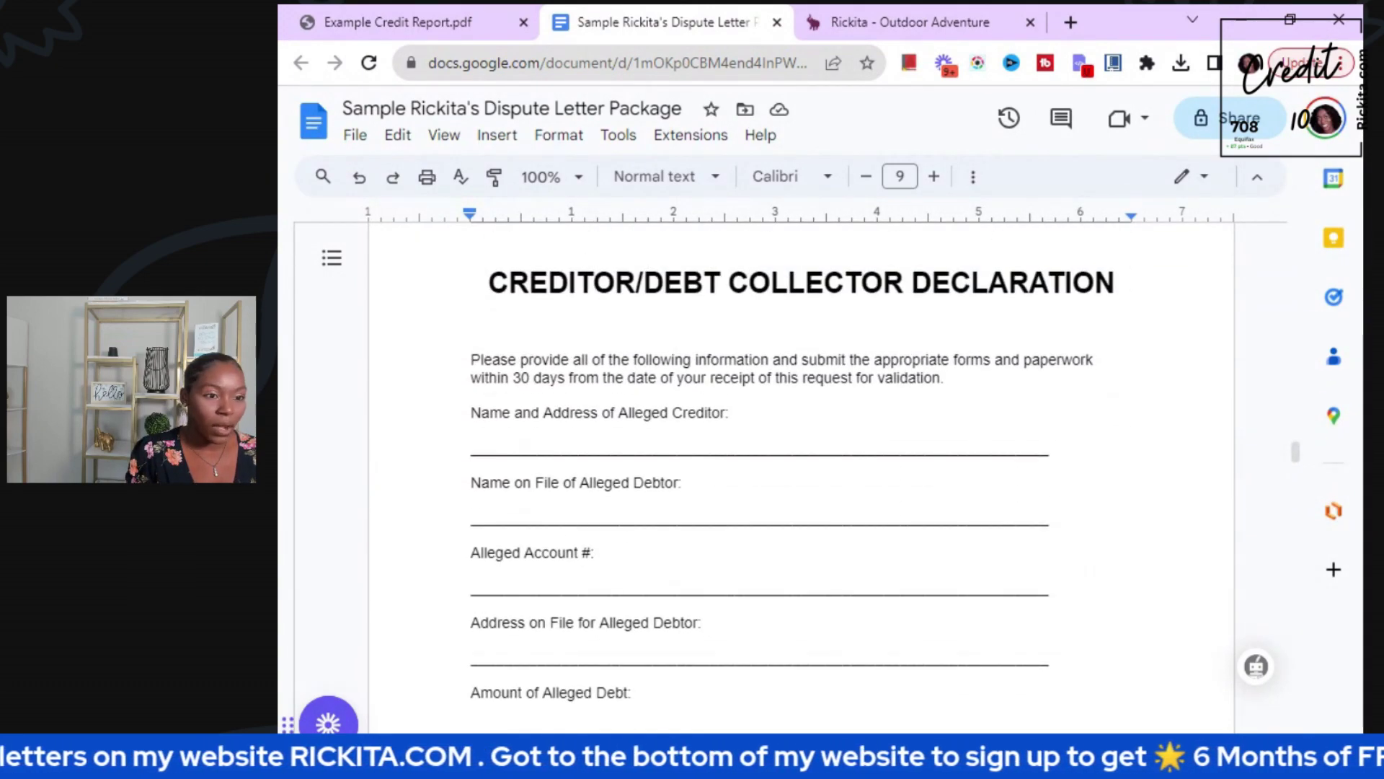
scroll(757, 476, "down", 9)
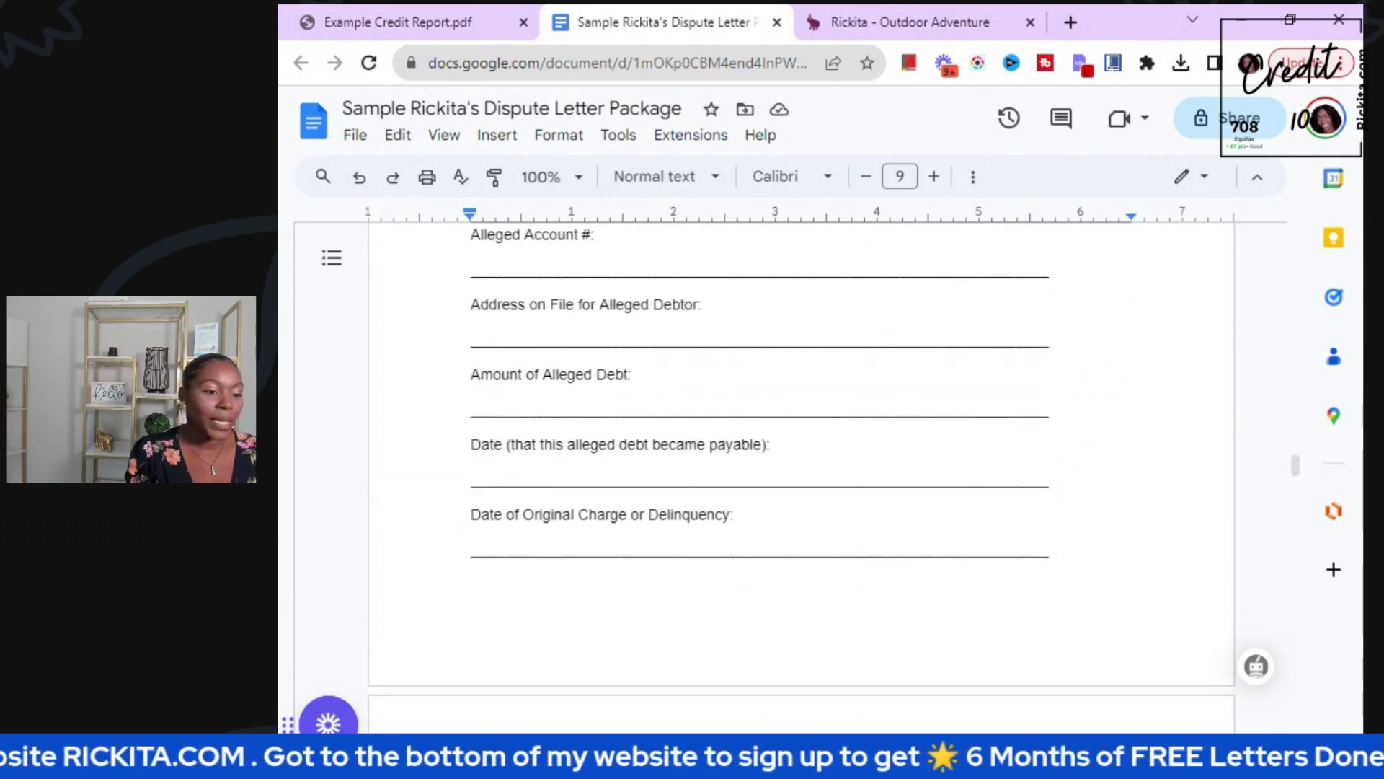
scroll(757, 476, "down", 7)
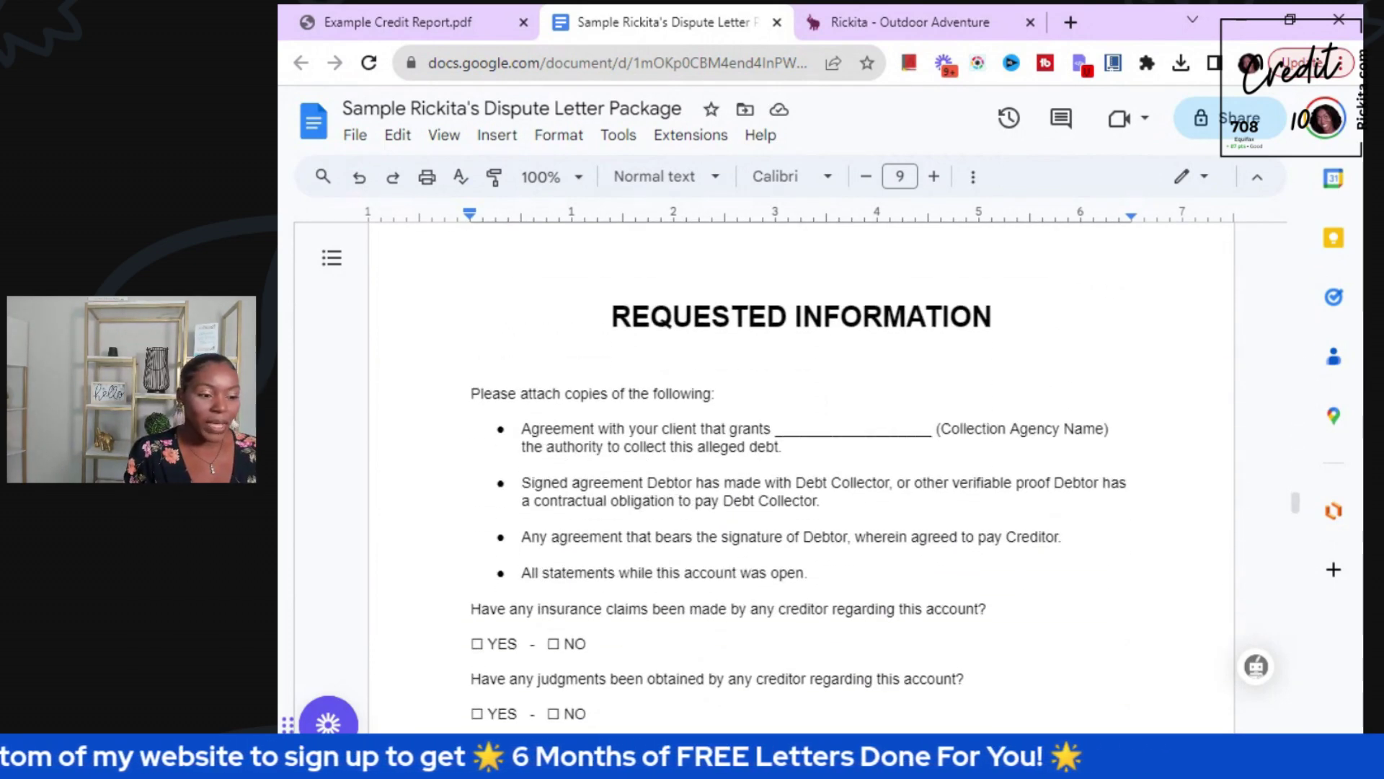
scroll(757, 475, "down", 3)
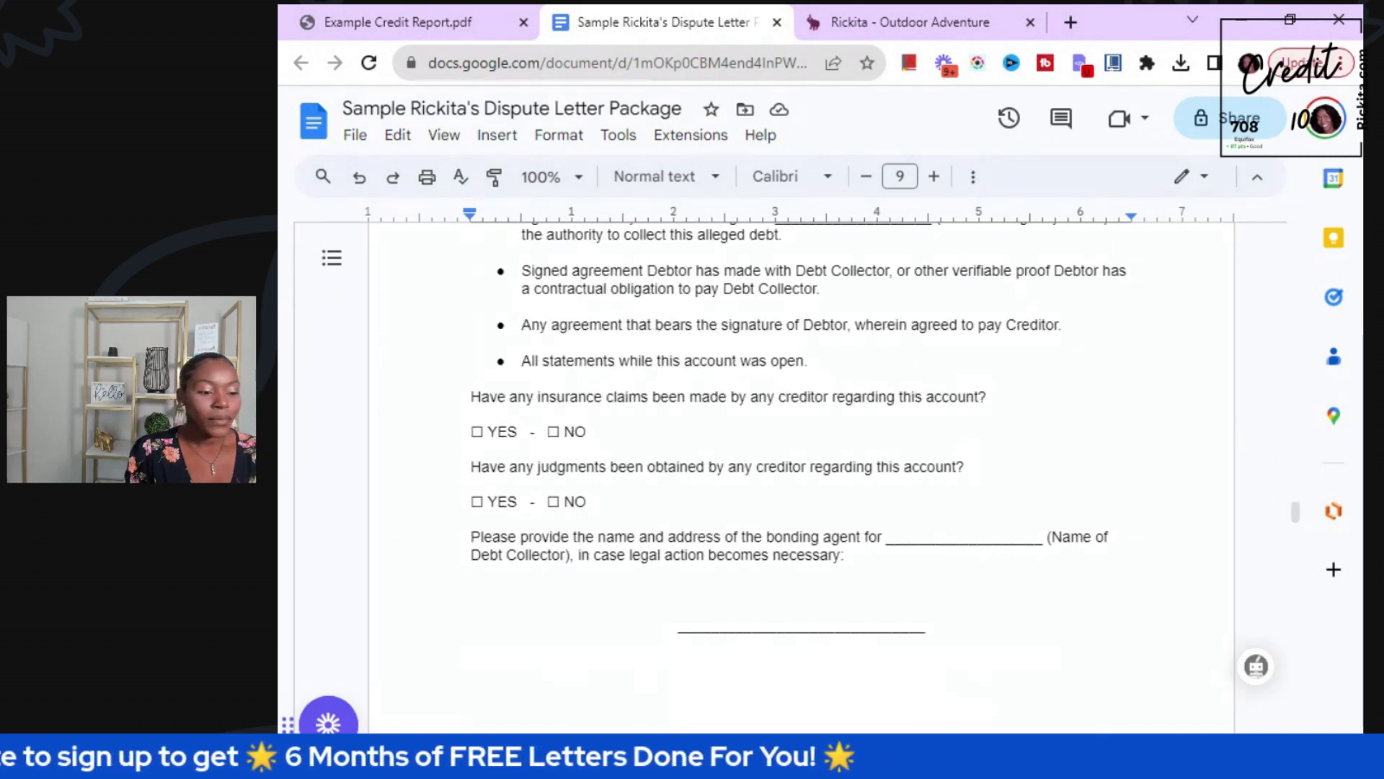
scroll(800, 476, "down", 10)
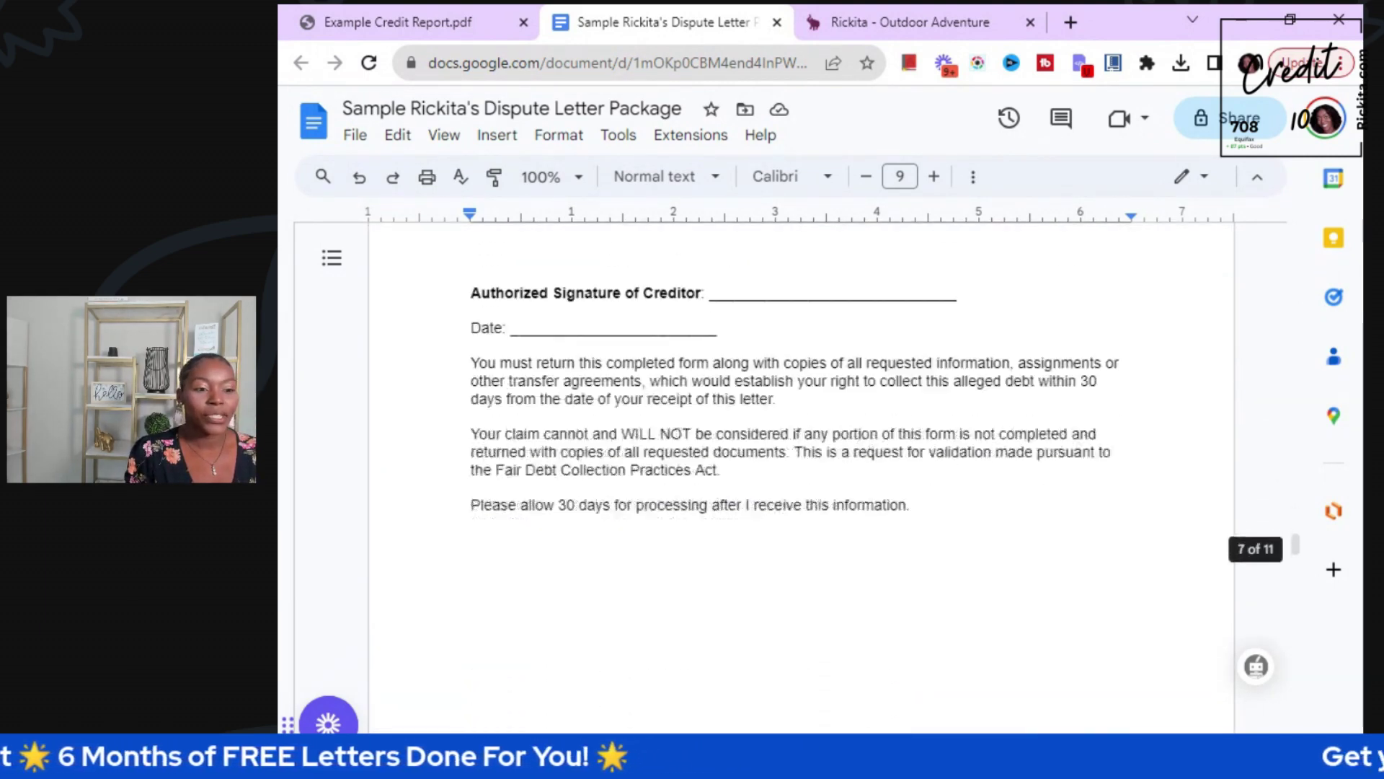
scroll(801, 475, "down", 10)
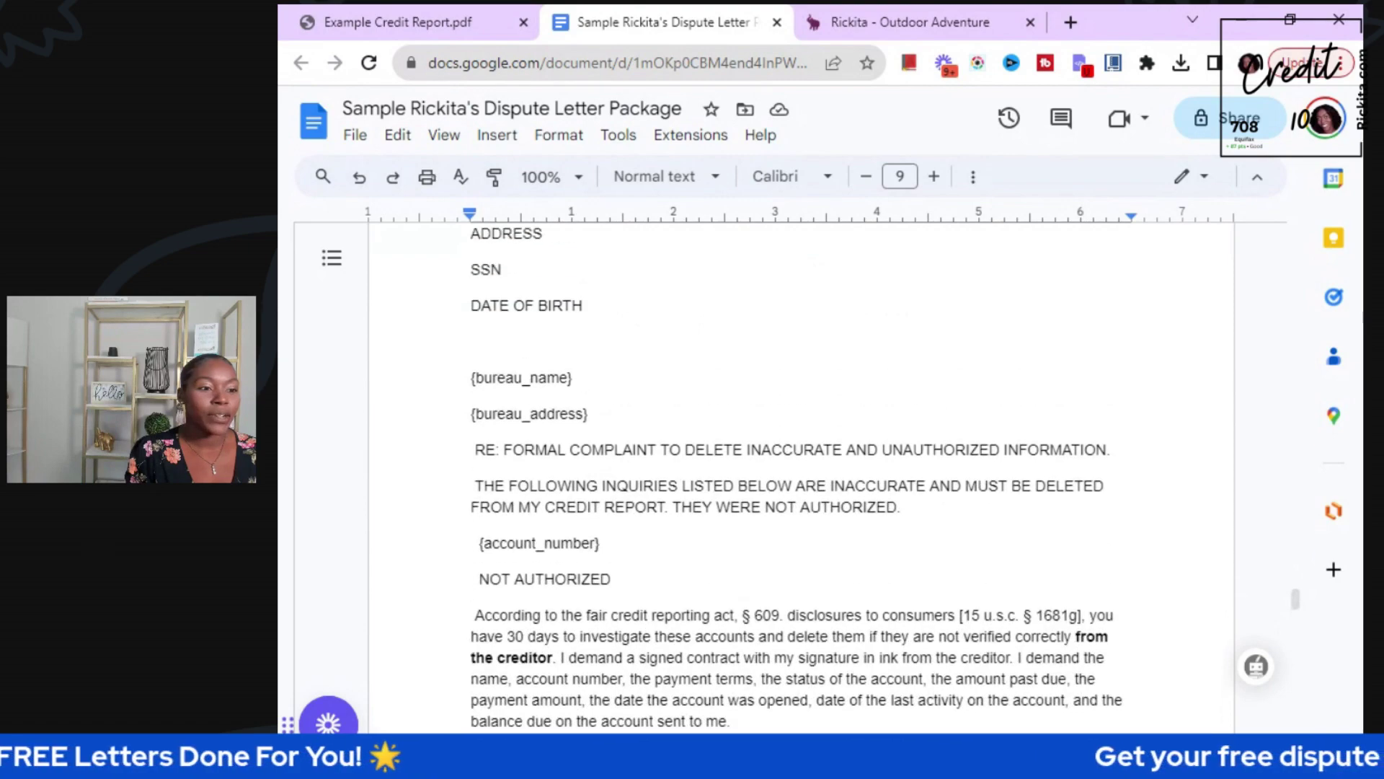
scroll(801, 476, "down", 10)
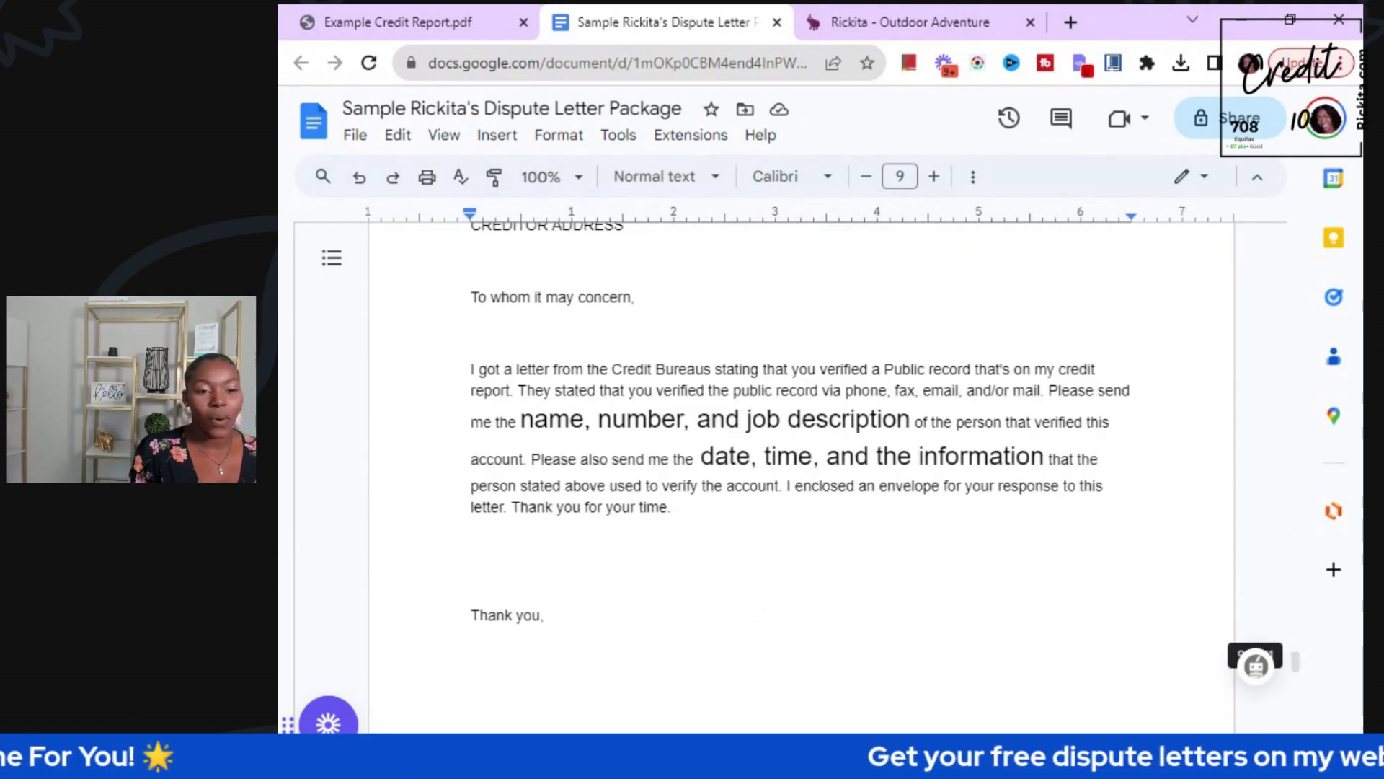
scroll(800, 476, "down", 4)
scroll(800, 475, "up", 3)
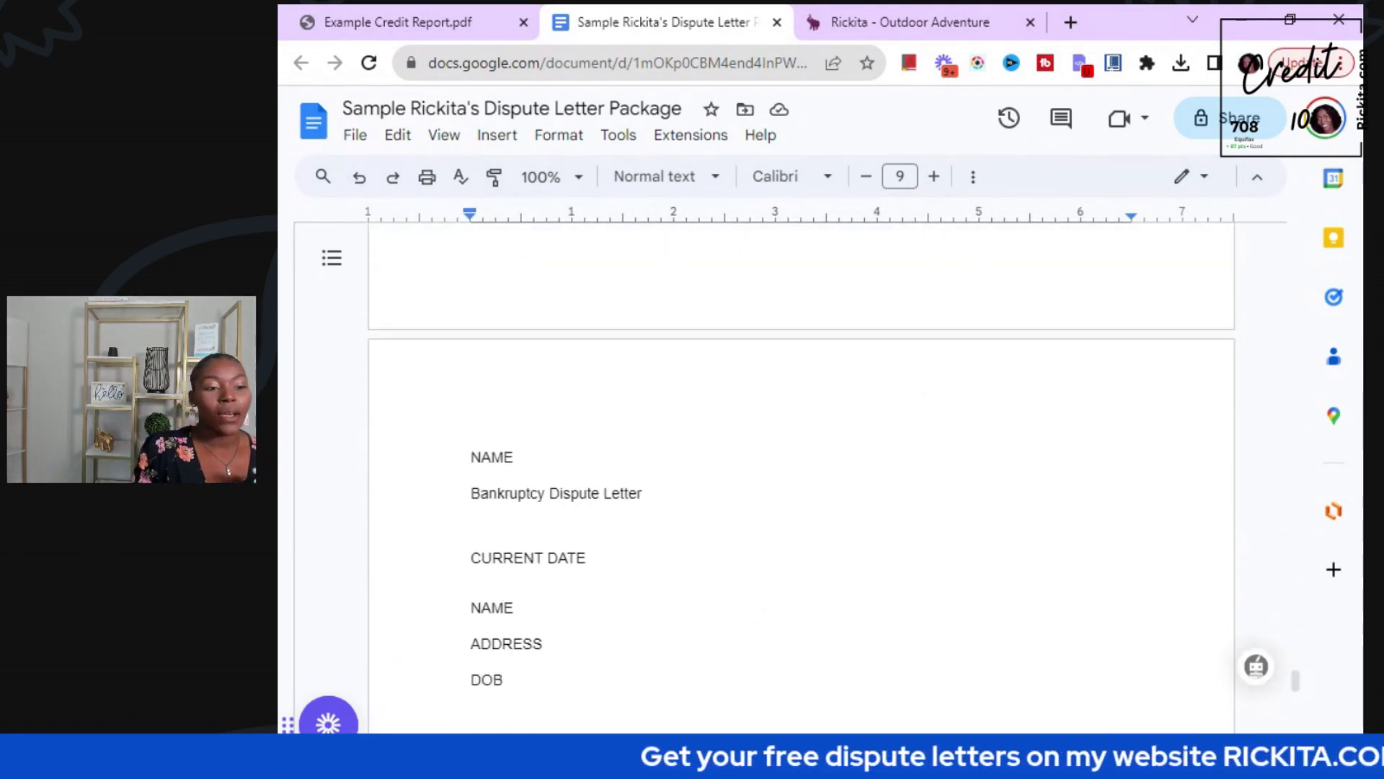
scroll(800, 476, "down", 10)
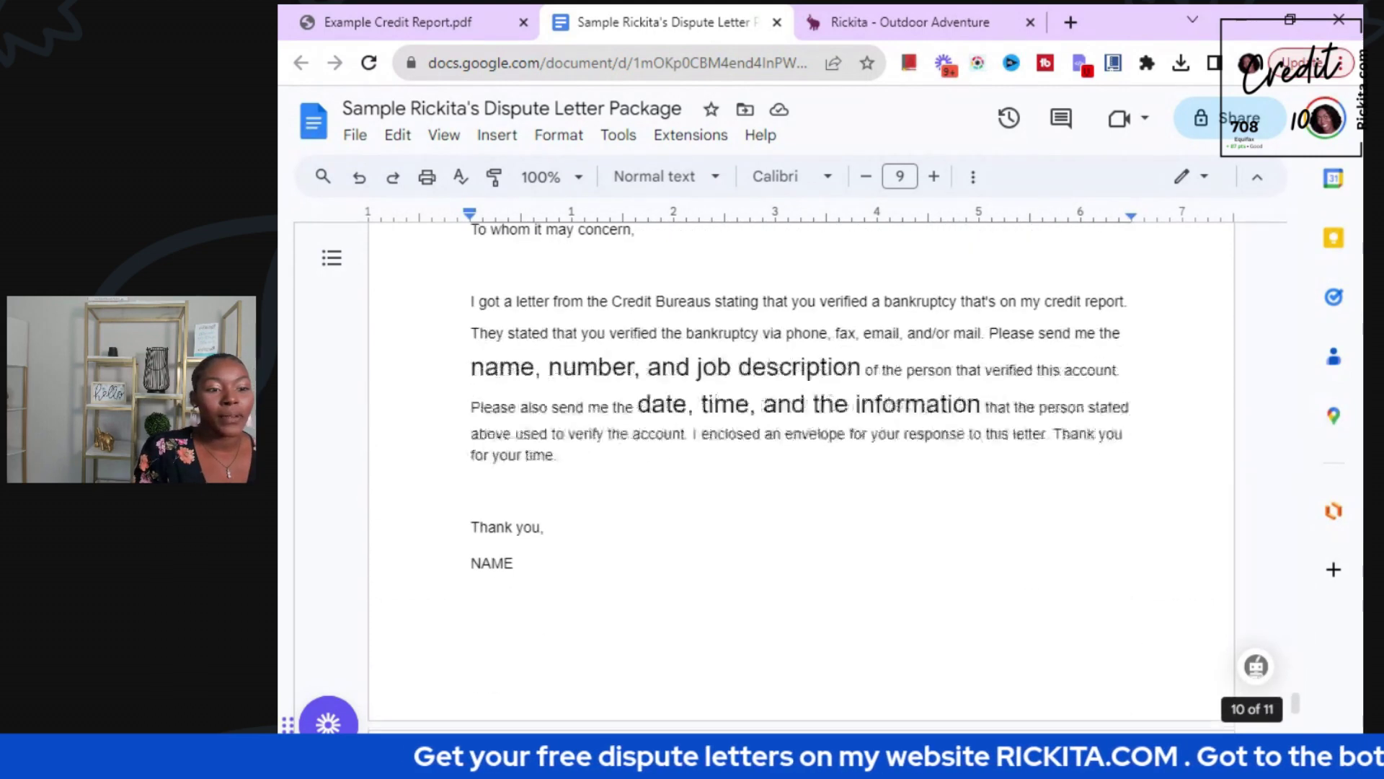
scroll(800, 476, "up", 5)
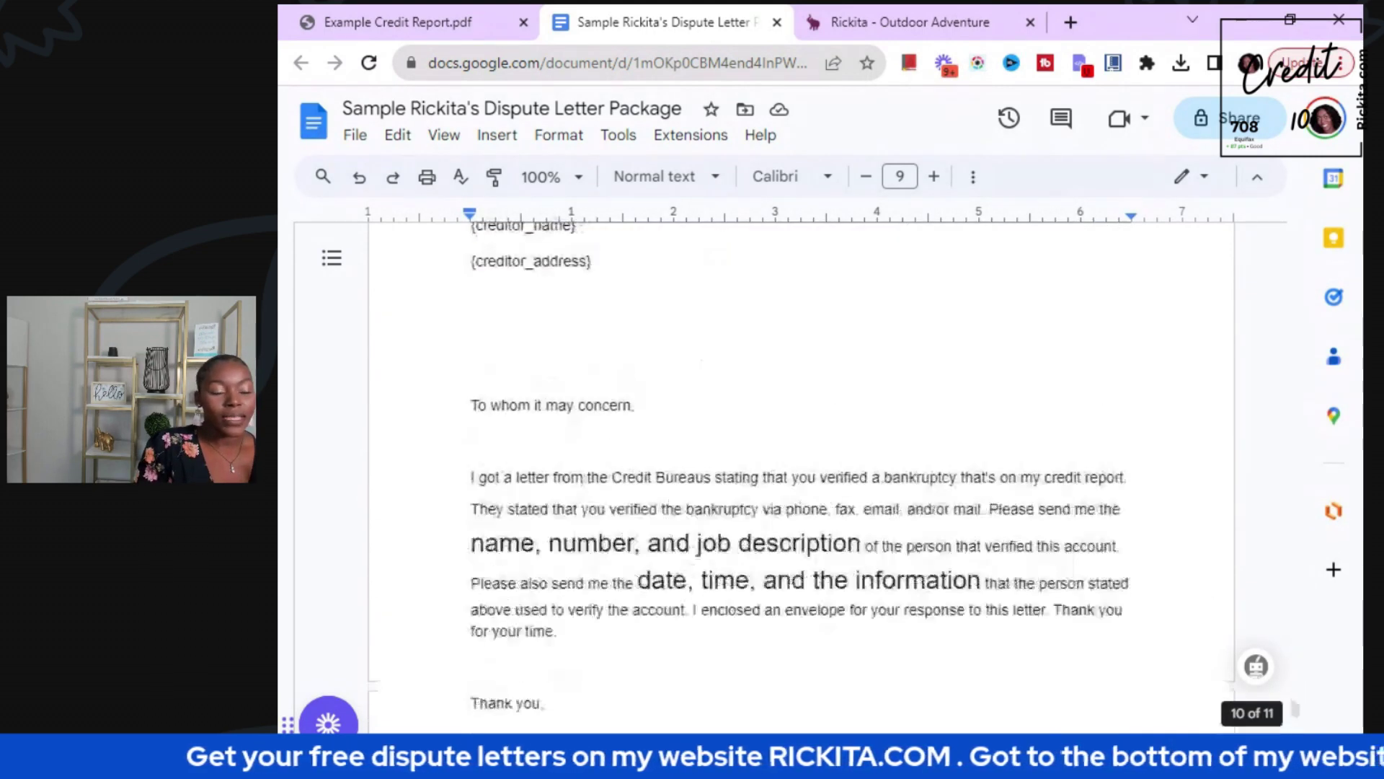
scroll(801, 476, "up", 1)
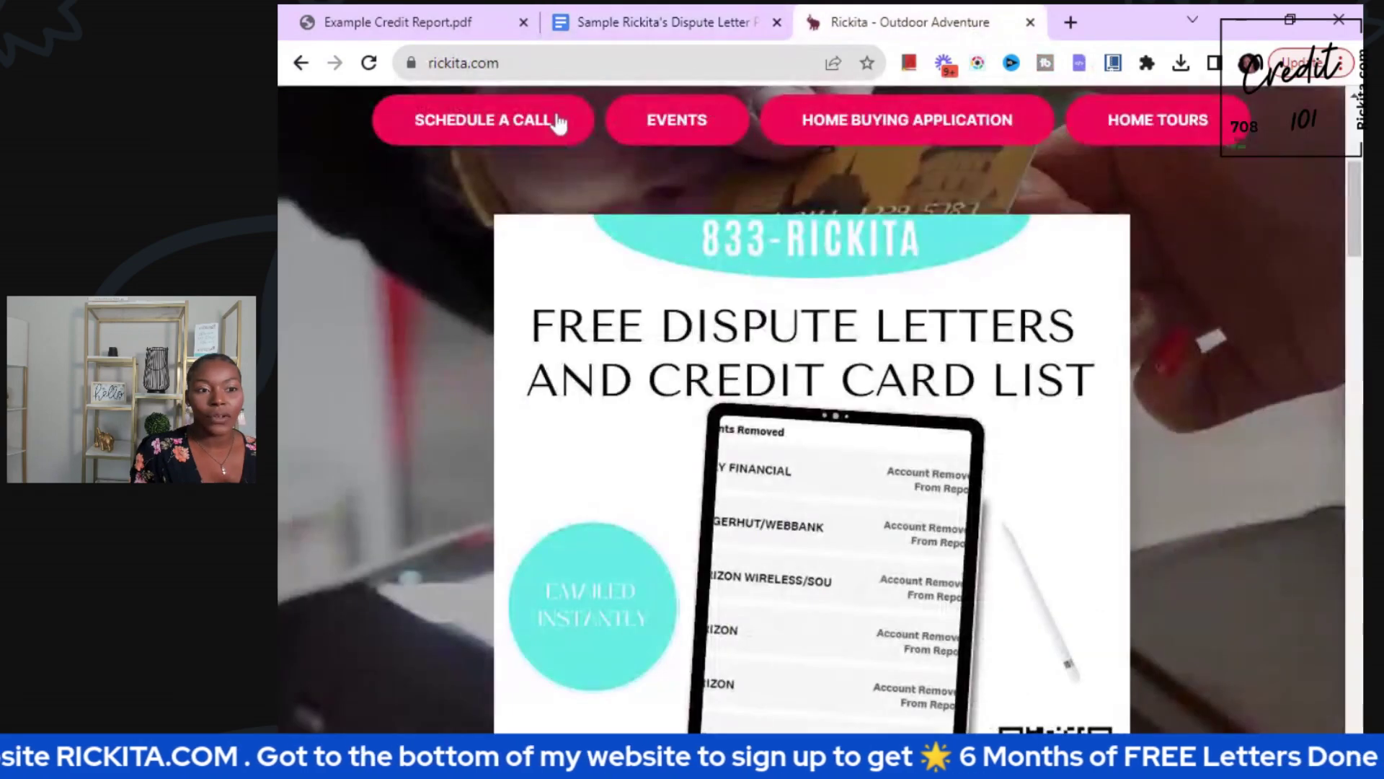
left_click(968, 23)
Step: Scroll rickita.com to the 6 Months of Free Letters section and its five numbered steps
scroll(927, 371, "down", 15)
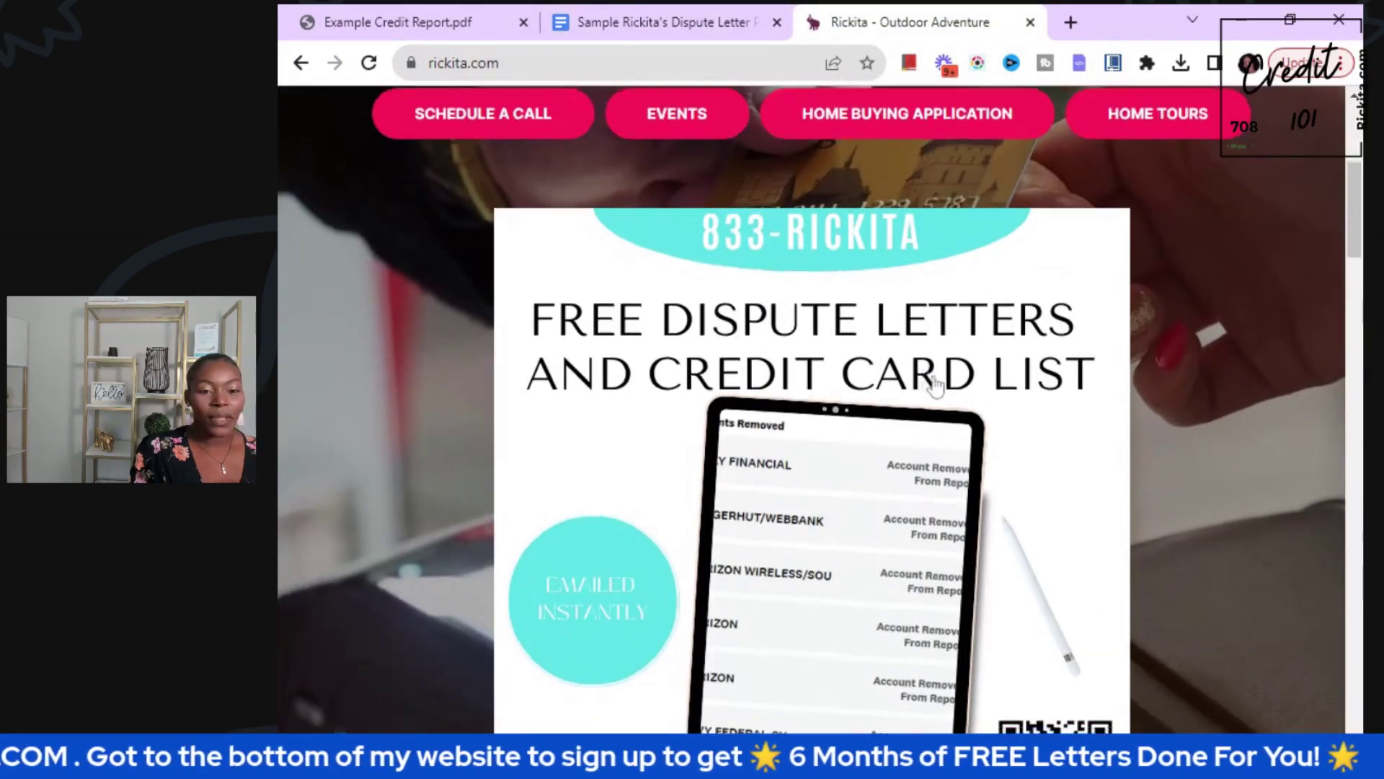
scroll(967, 349, "up", 10)
scroll(973, 339, "down", 4)
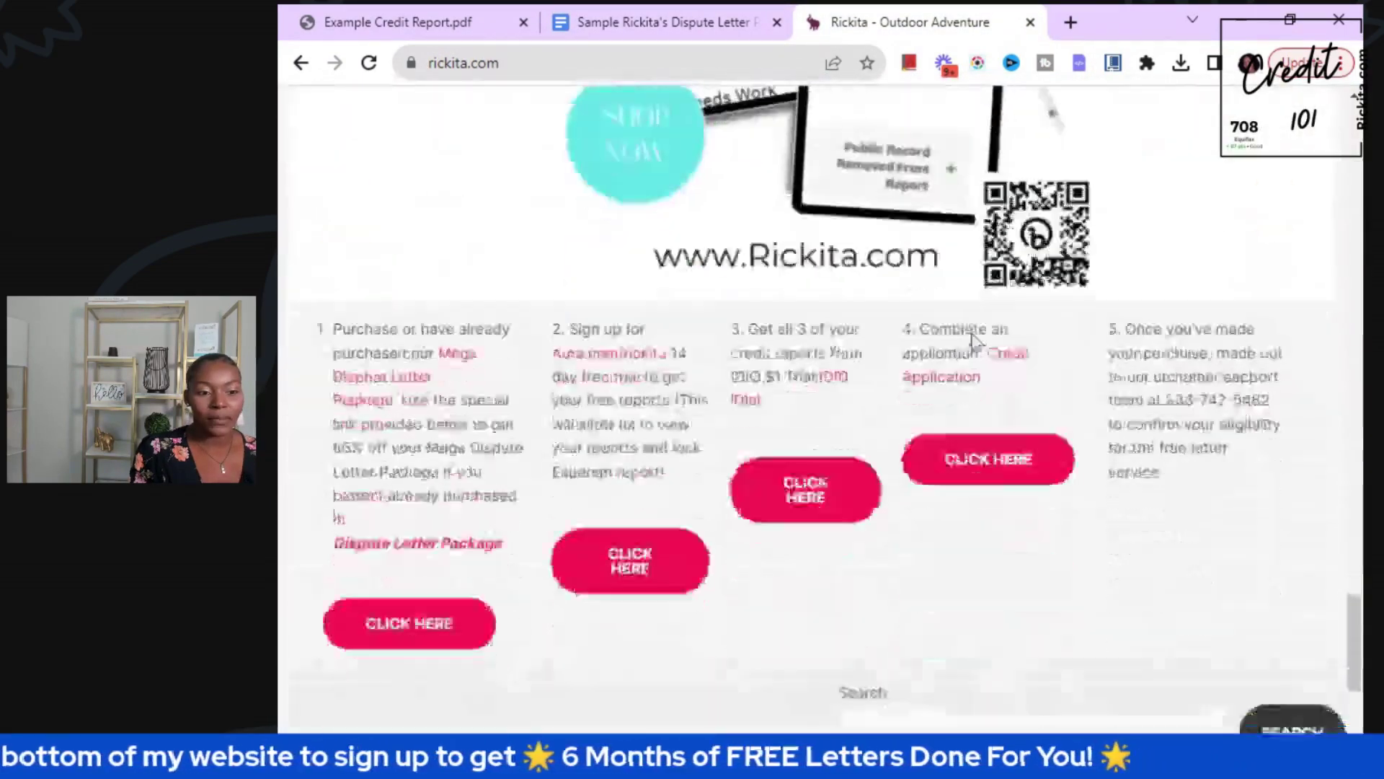
scroll(844, 289, "up", 4)
scroll(1172, 311, "down", 2)
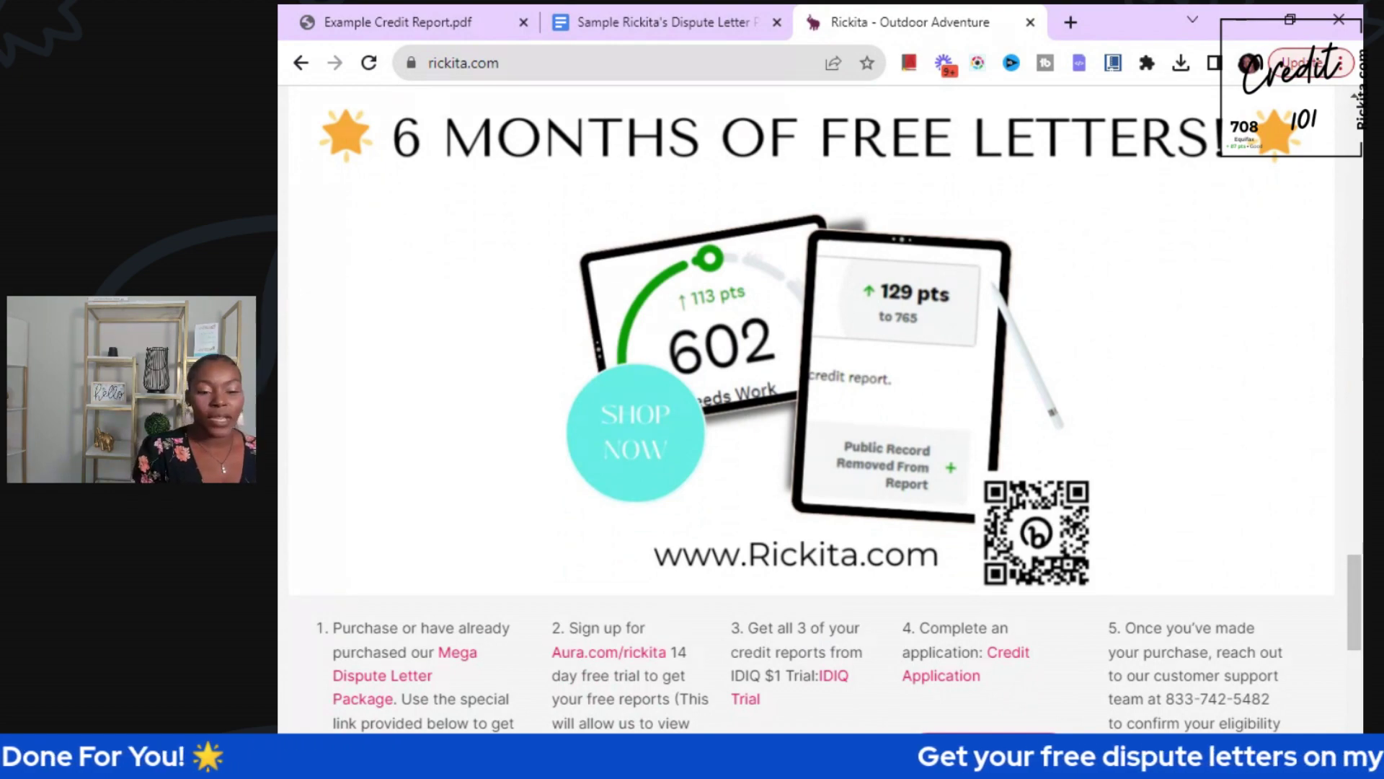
scroll(1191, 306, "down", 8)
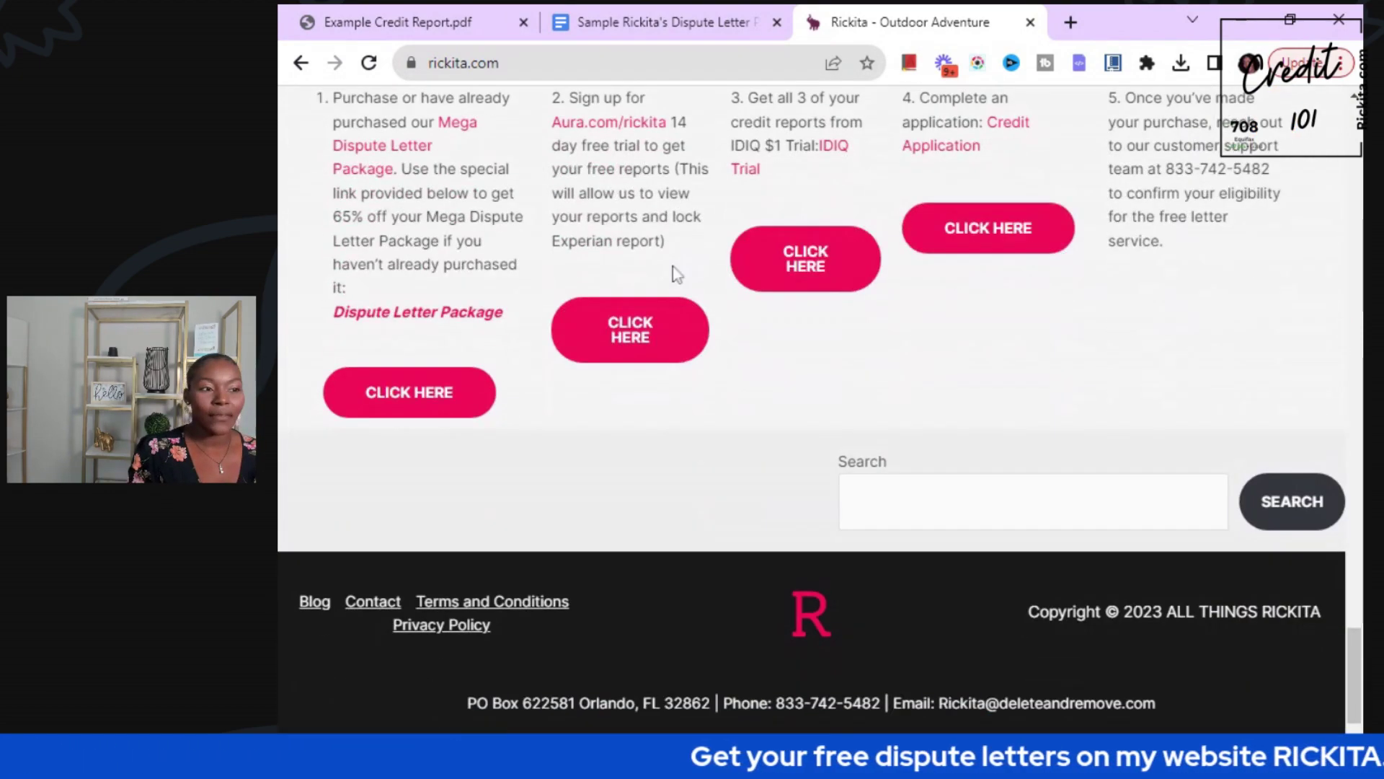
scroll(380, 354, "up", 4)
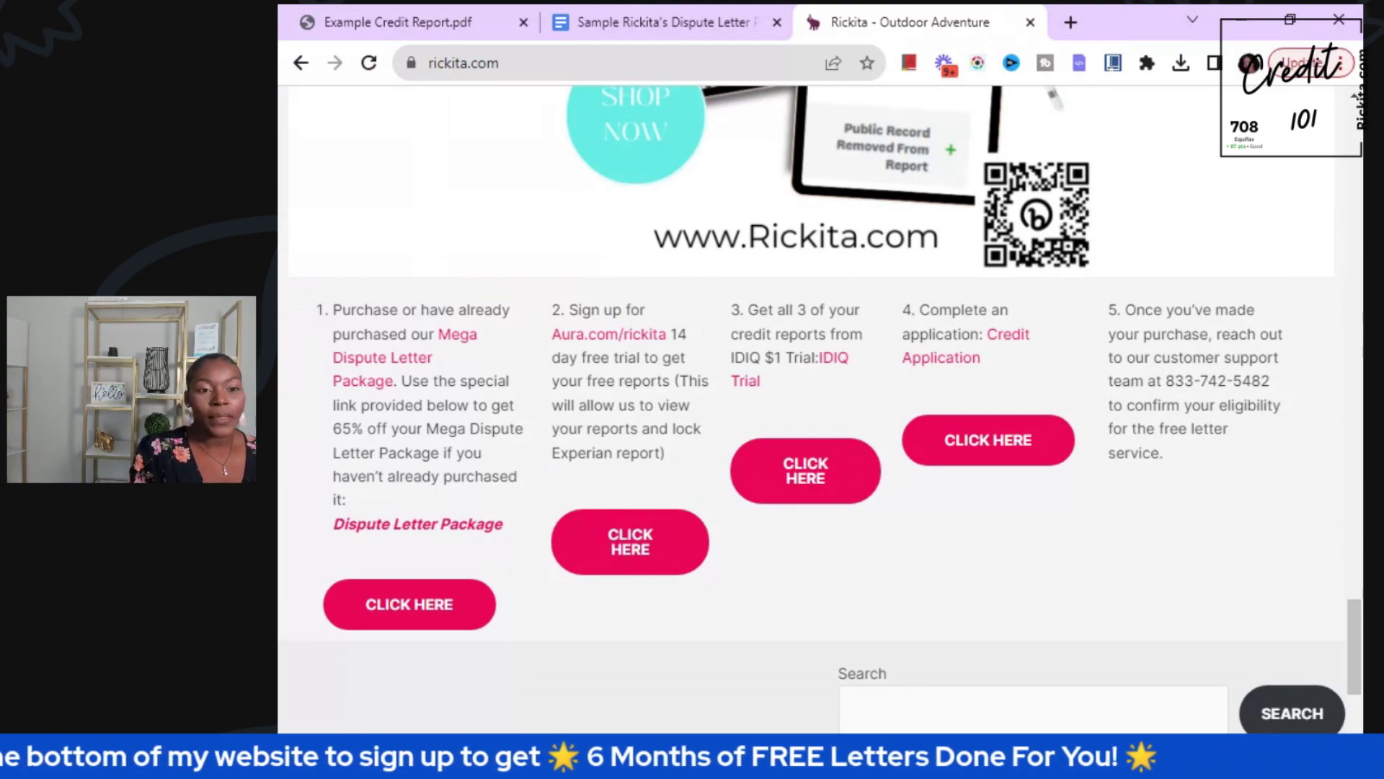
scroll(865, 334, "up", 20)
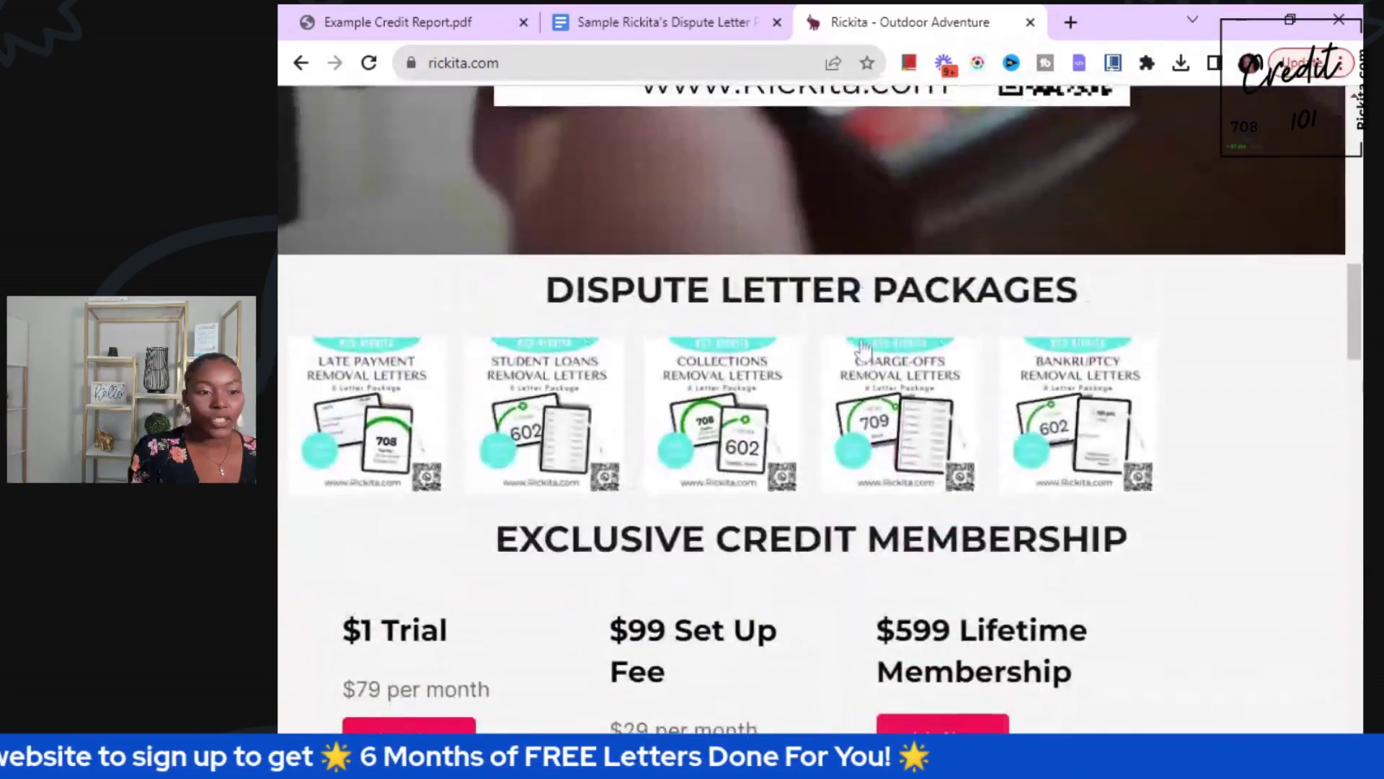
Step: Browse rickita.com's letter packages, membership plans and card reviews, then return to the credit report PDF
scroll(862, 348, "down", 2)
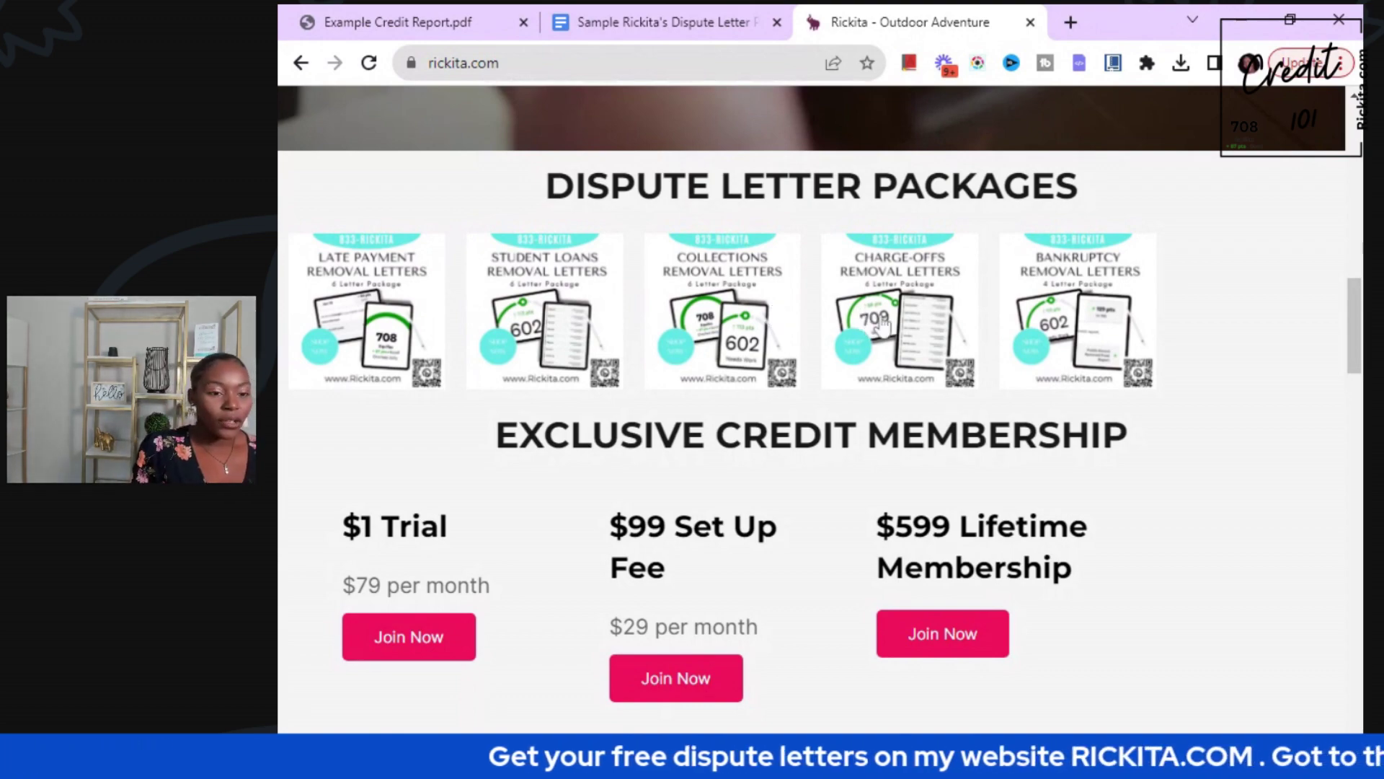
scroll(867, 310, "down", 1)
scroll(867, 300, "down", 15)
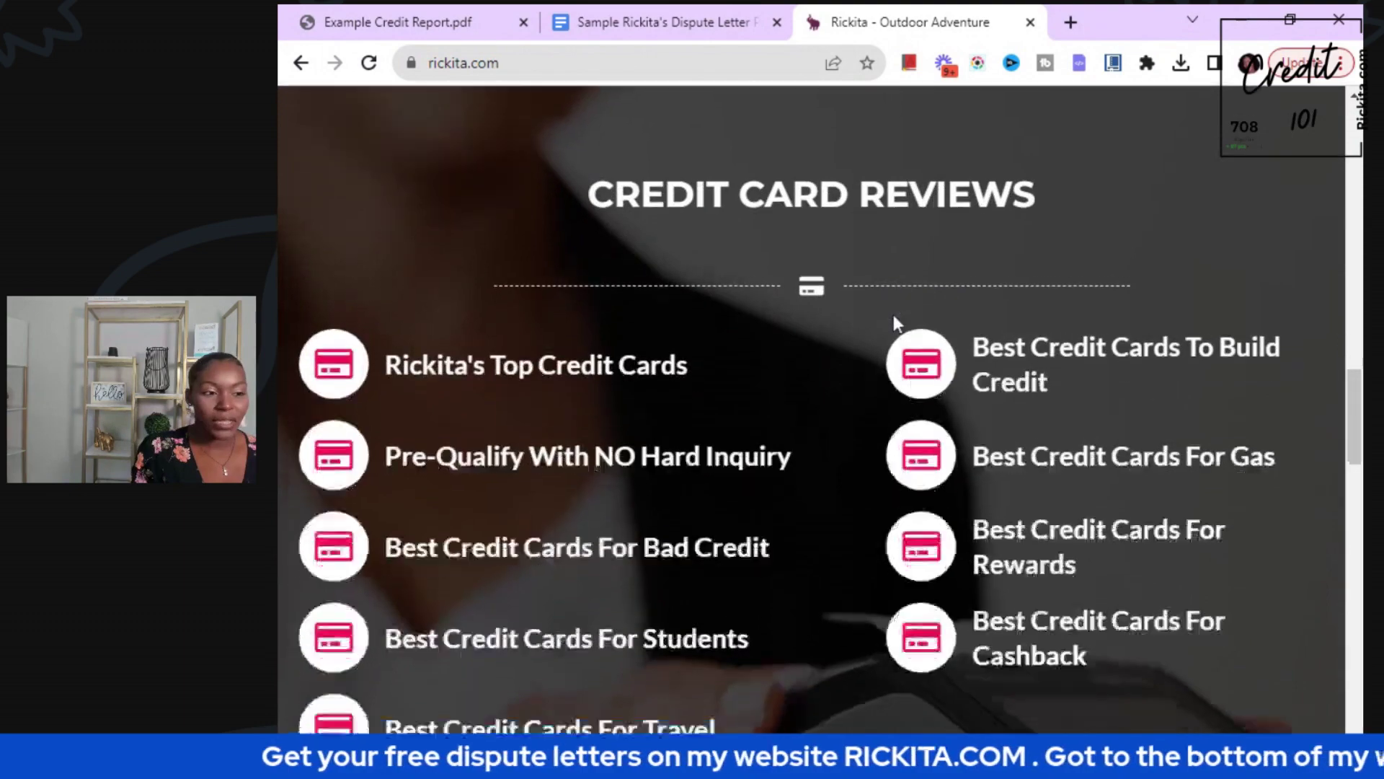
scroll(896, 322, "down", 7)
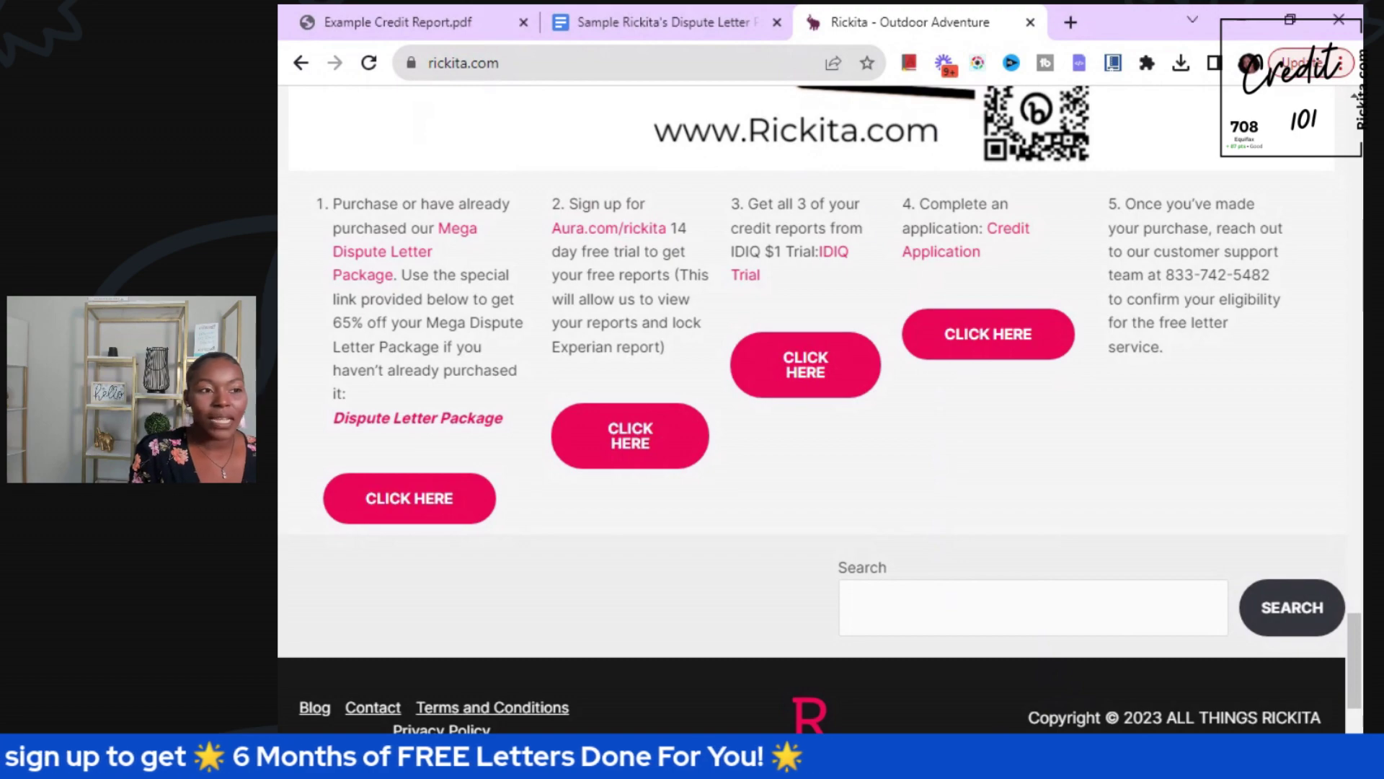
left_click(431, 13)
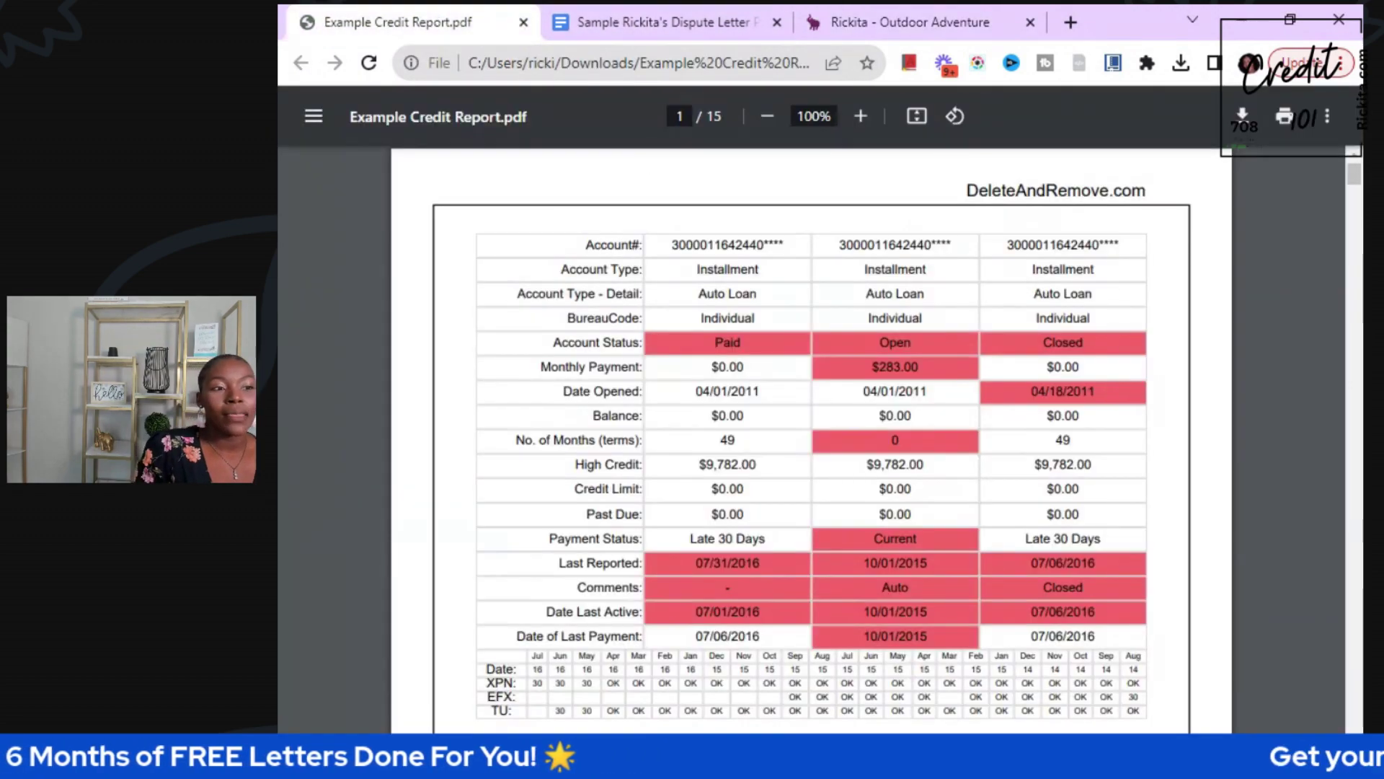
Step: Scroll the credit report from page 1 to the FST PREMIER account on page 5, then switch to the Google Doc
scroll(787, 291, "down", 3)
scroll(787, 291, "up", 2)
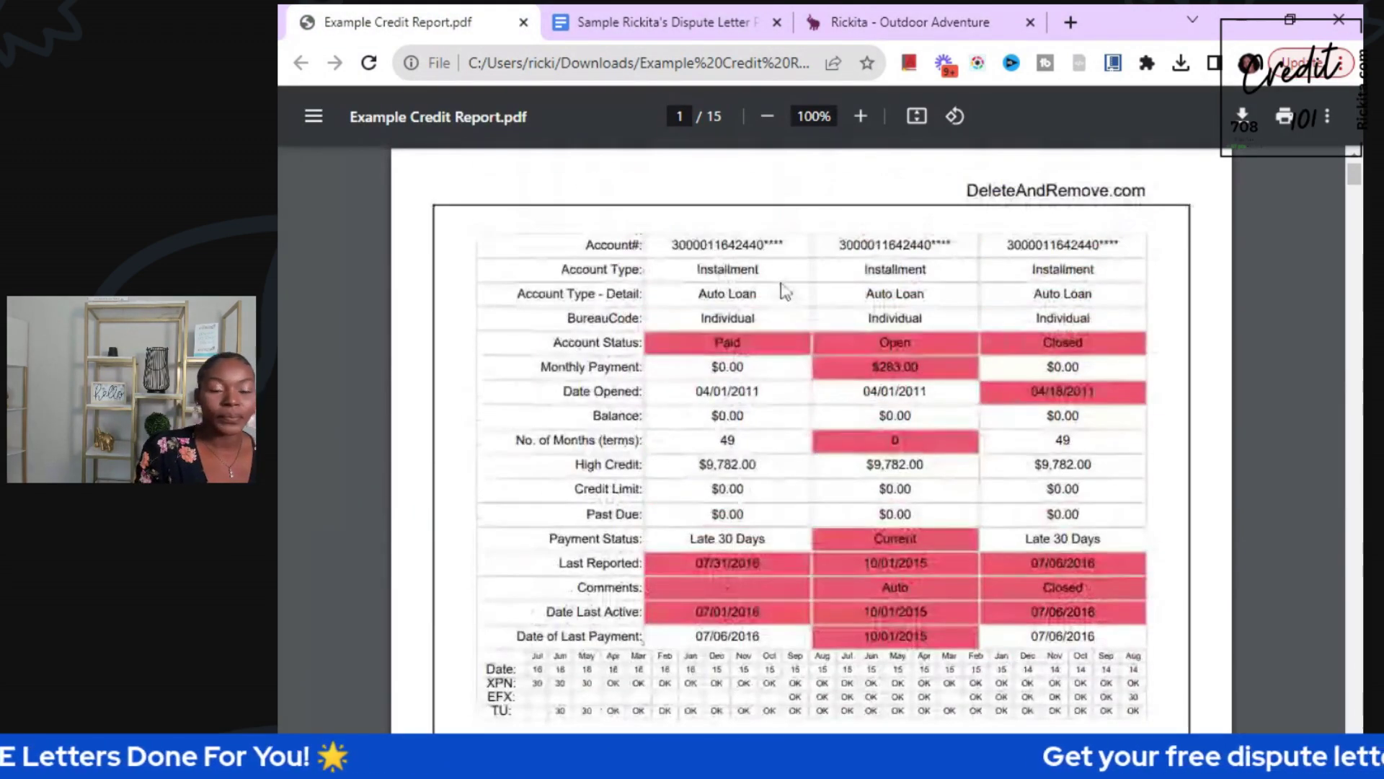
scroll(960, 276, "down", 5)
scroll(955, 307, "up", 5)
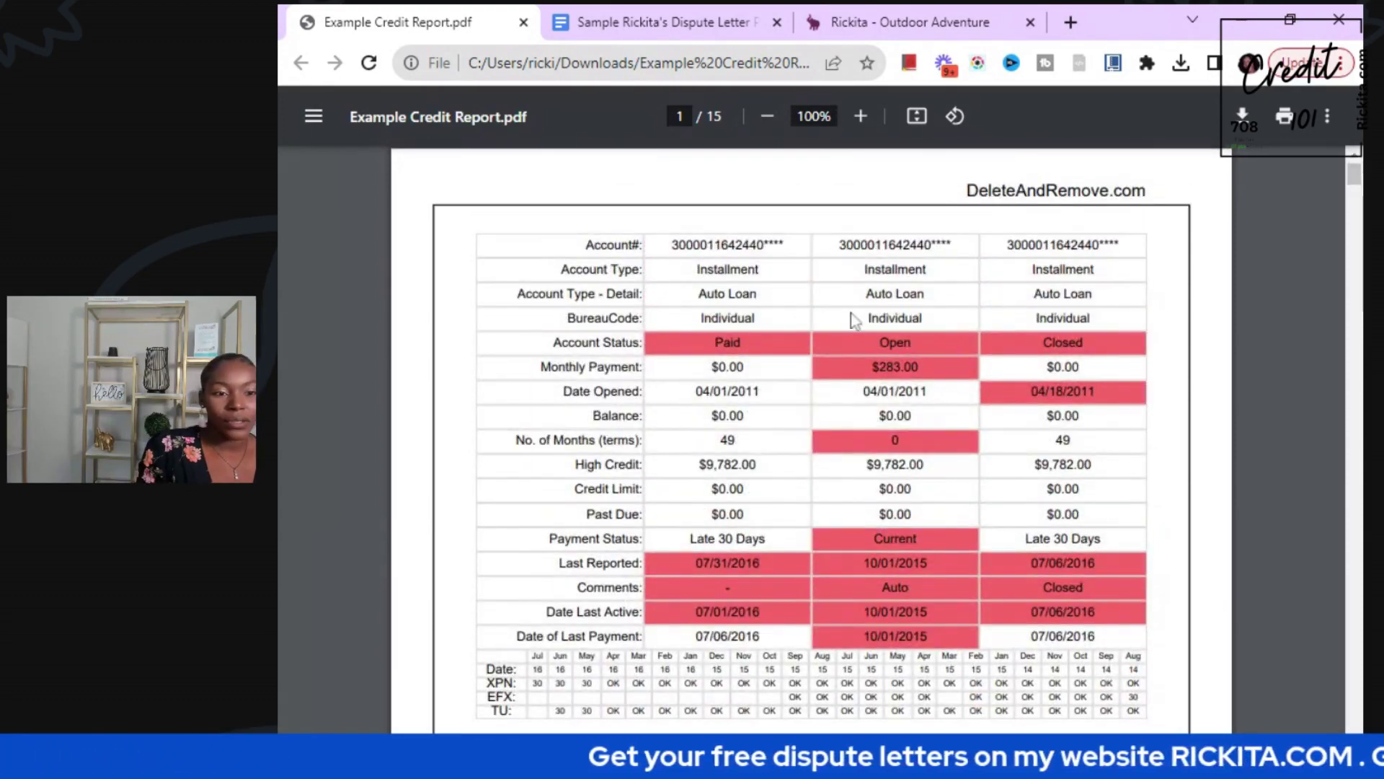
scroll(855, 321, "down", 5)
scroll(811, 432, "down", 5)
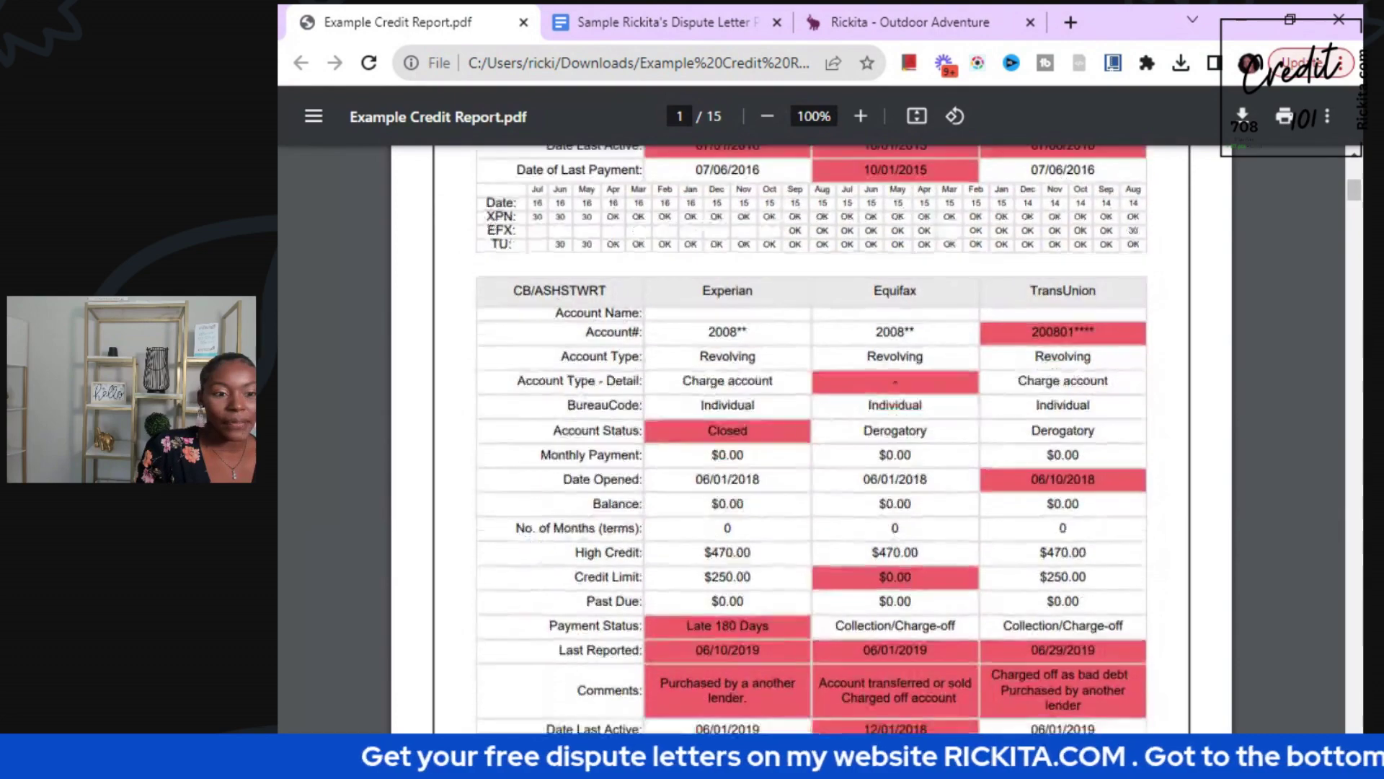
scroll(811, 433, "up", 9)
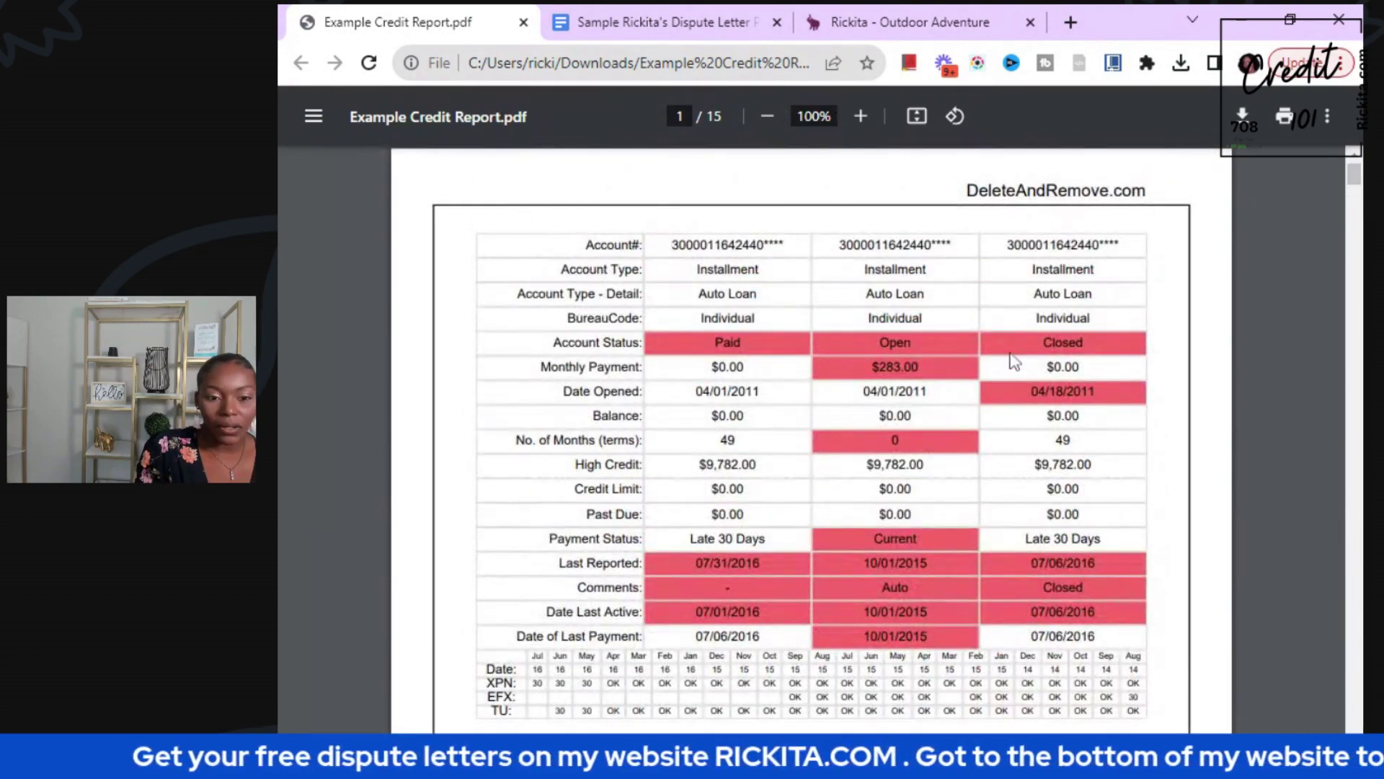
scroll(1011, 344, "down", 3)
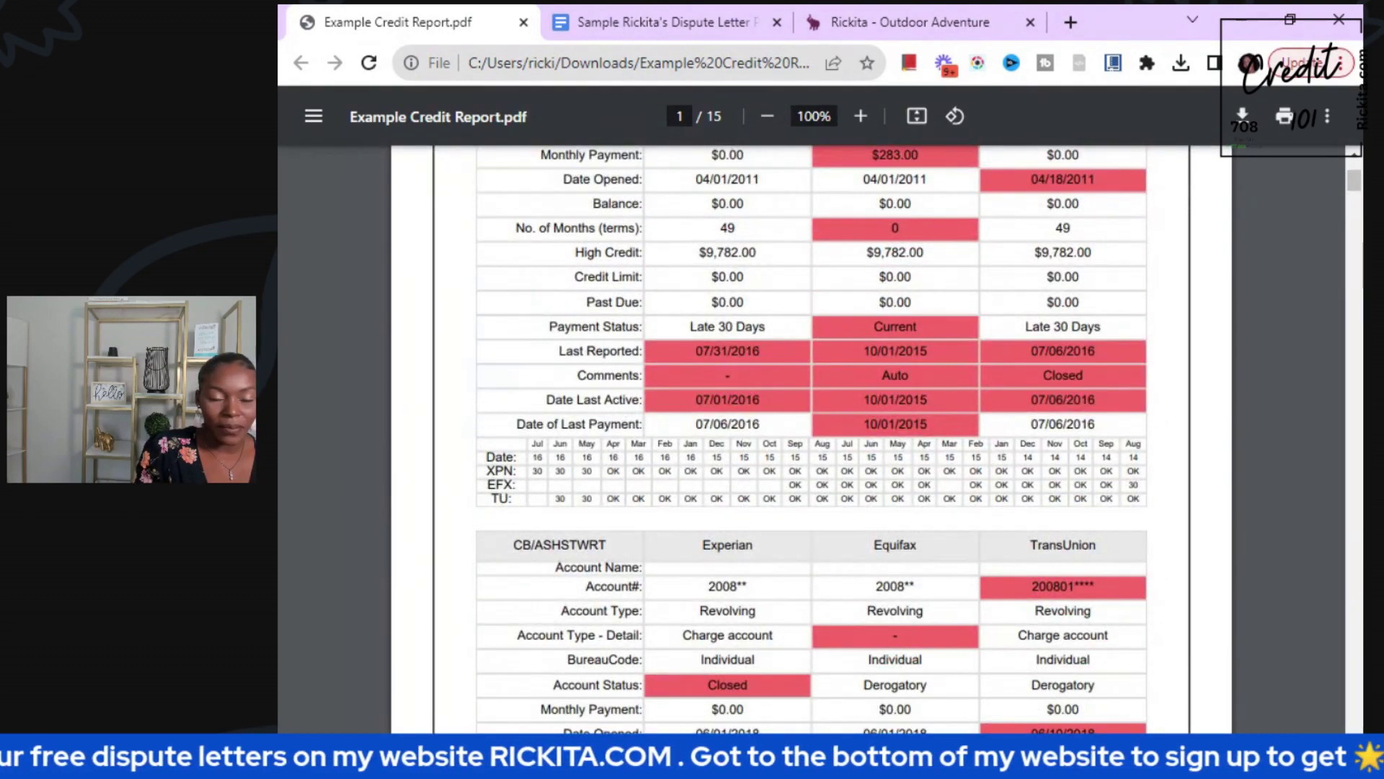
scroll(829, 455, "down", 3)
scroll(776, 424, "down", 10)
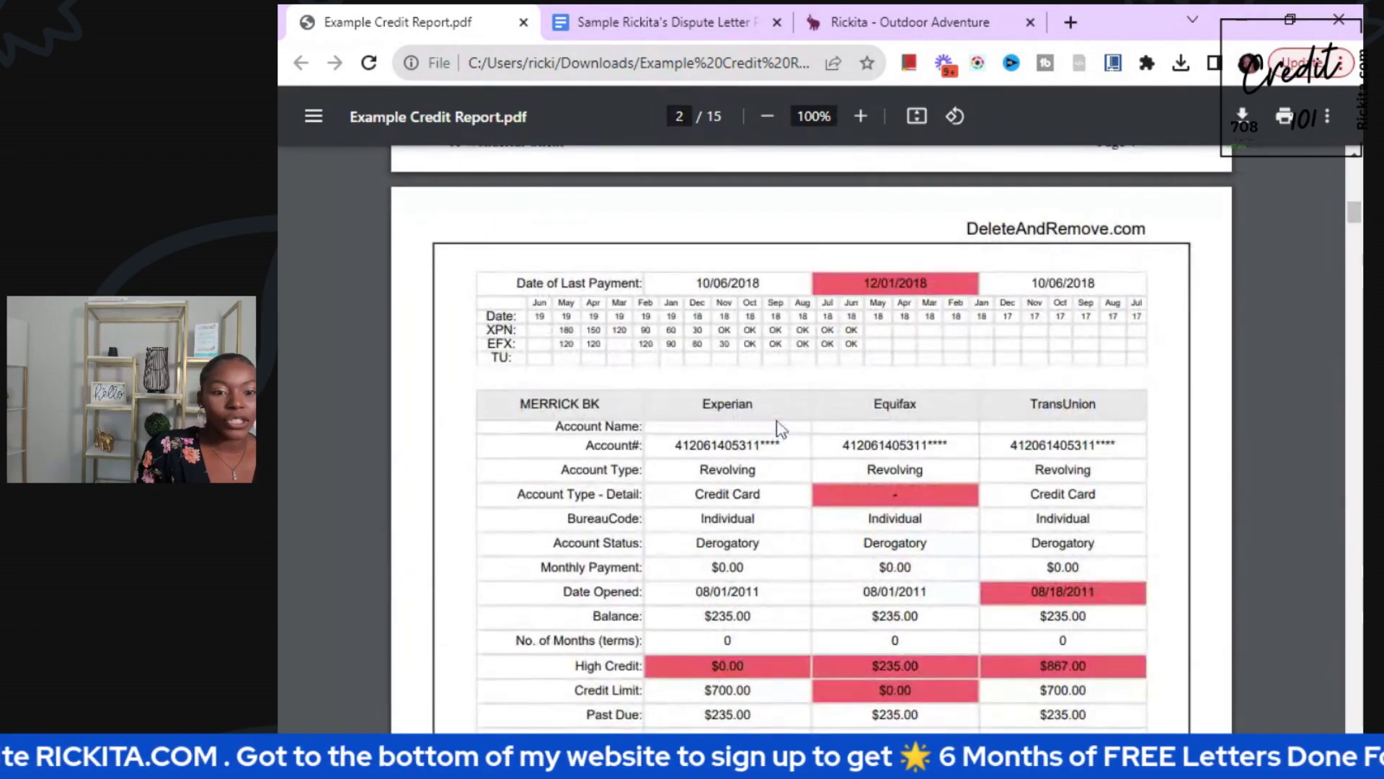
scroll(779, 428, "down", 10)
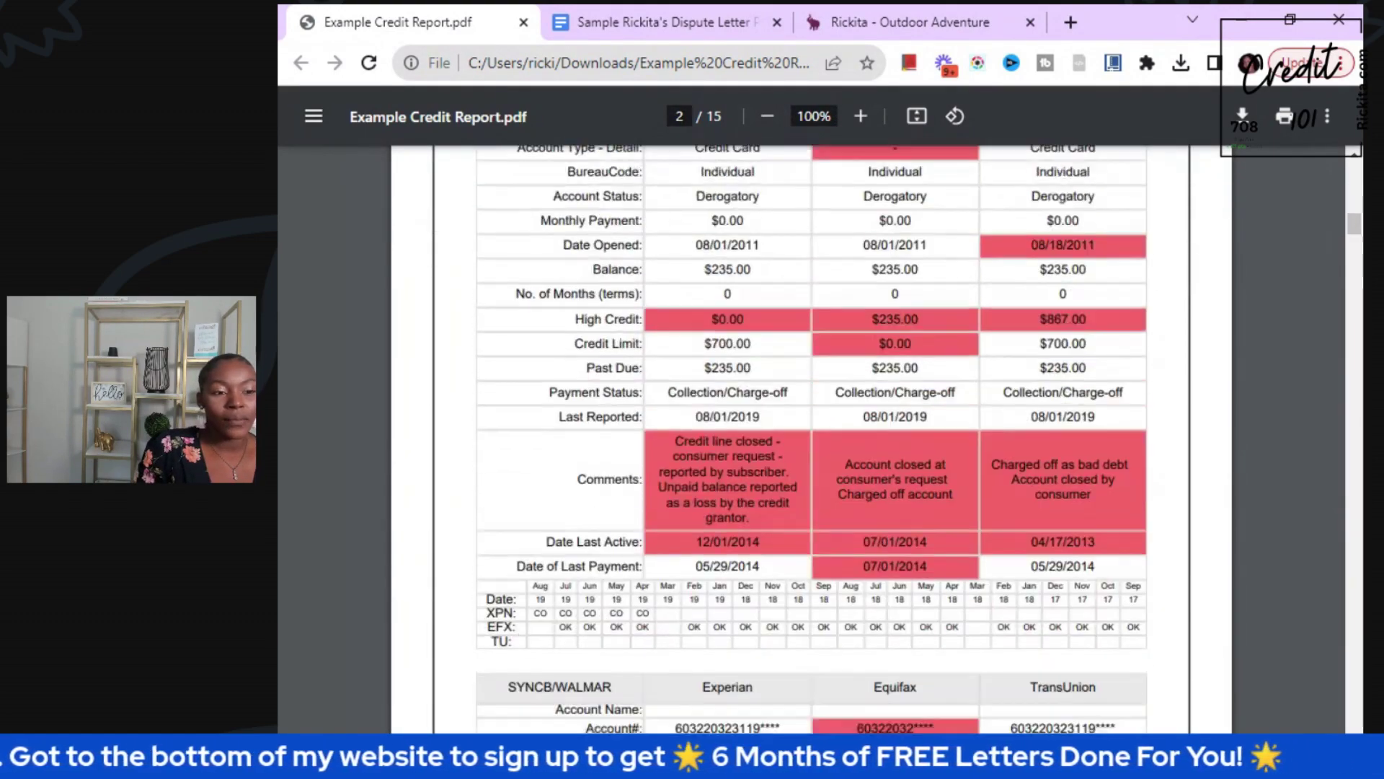
scroll(773, 387, "down", 10)
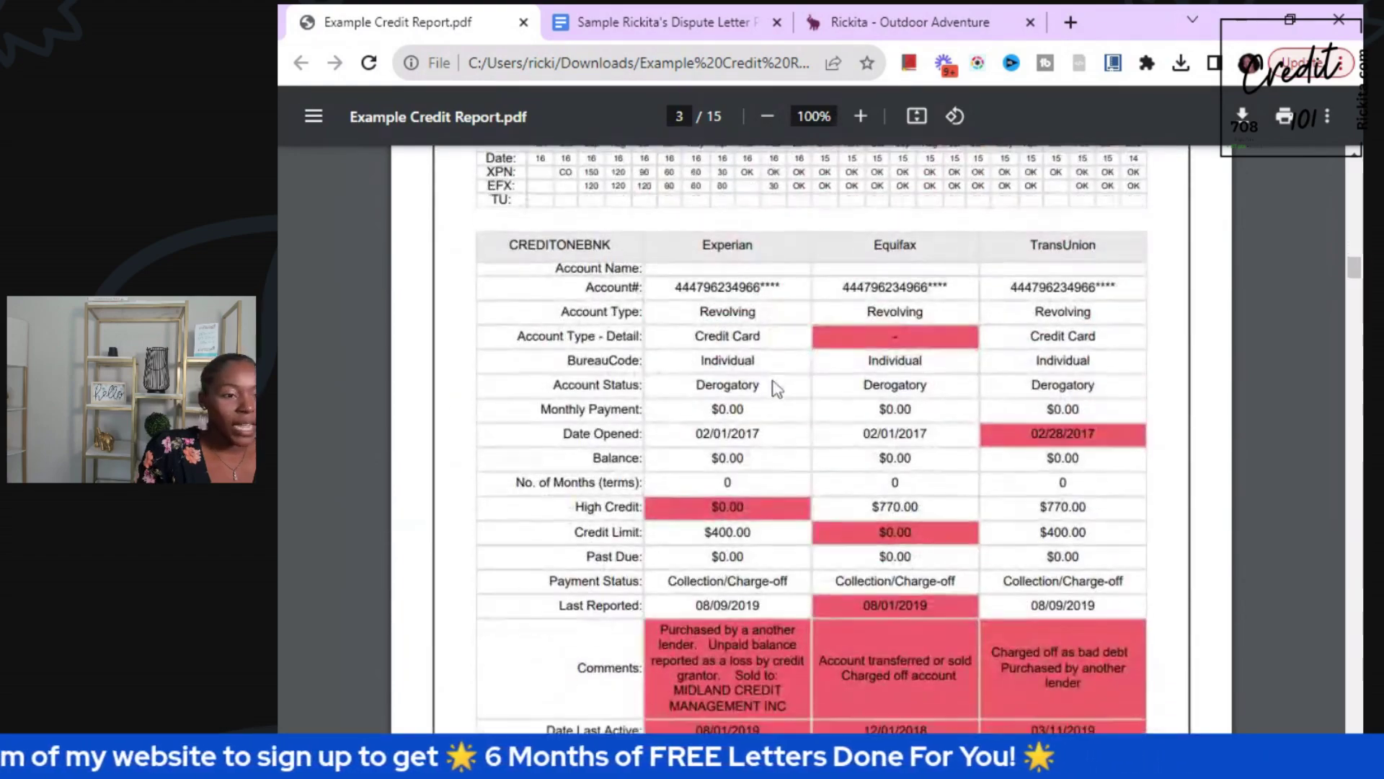
scroll(774, 390, "down", 10)
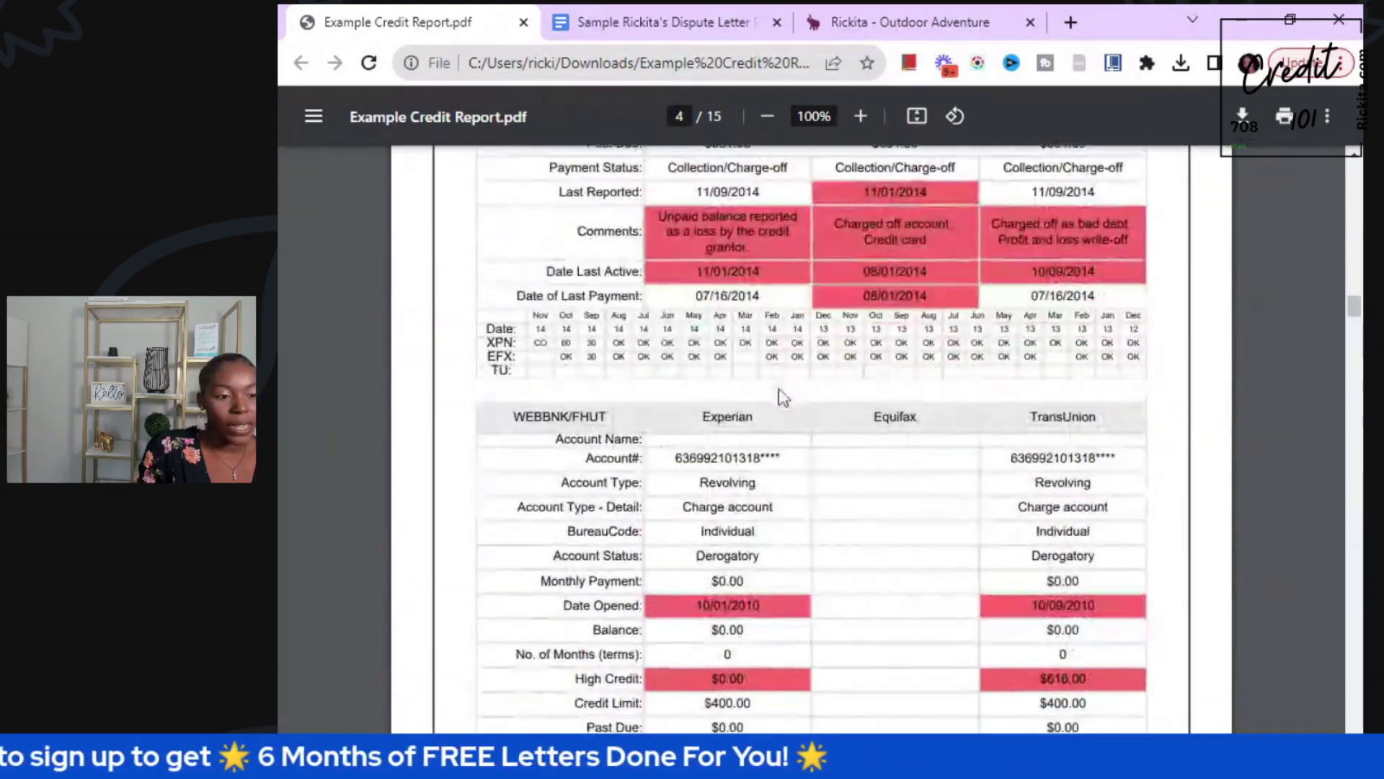
scroll(829, 416, "down", 6)
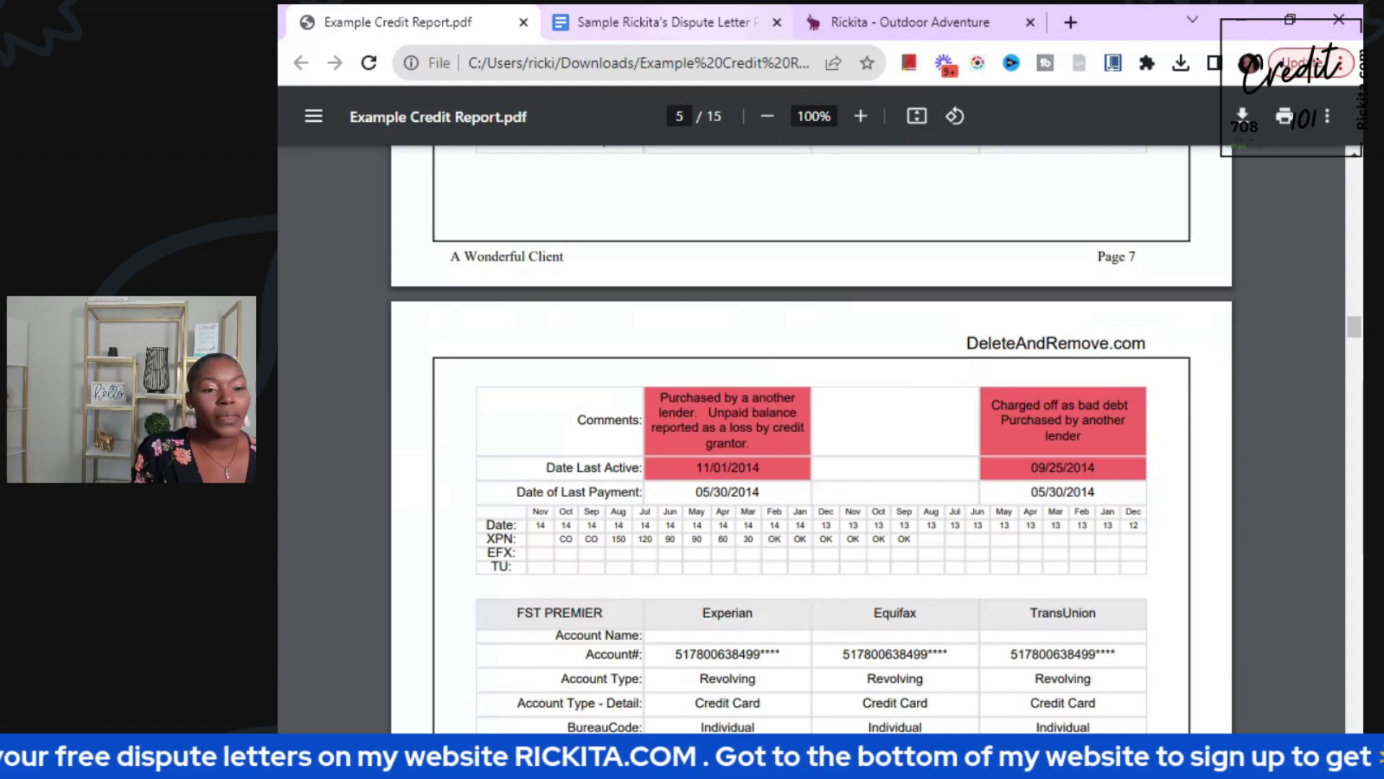
left_click(649, 22)
Step: Scroll the Google Doc up to page 1, showing Letter #1 demanding deletion of inaccurate accounts
scroll(801, 468, "up", 10)
scroll(801, 468, "up", 20)
scroll(800, 468, "up", 20)
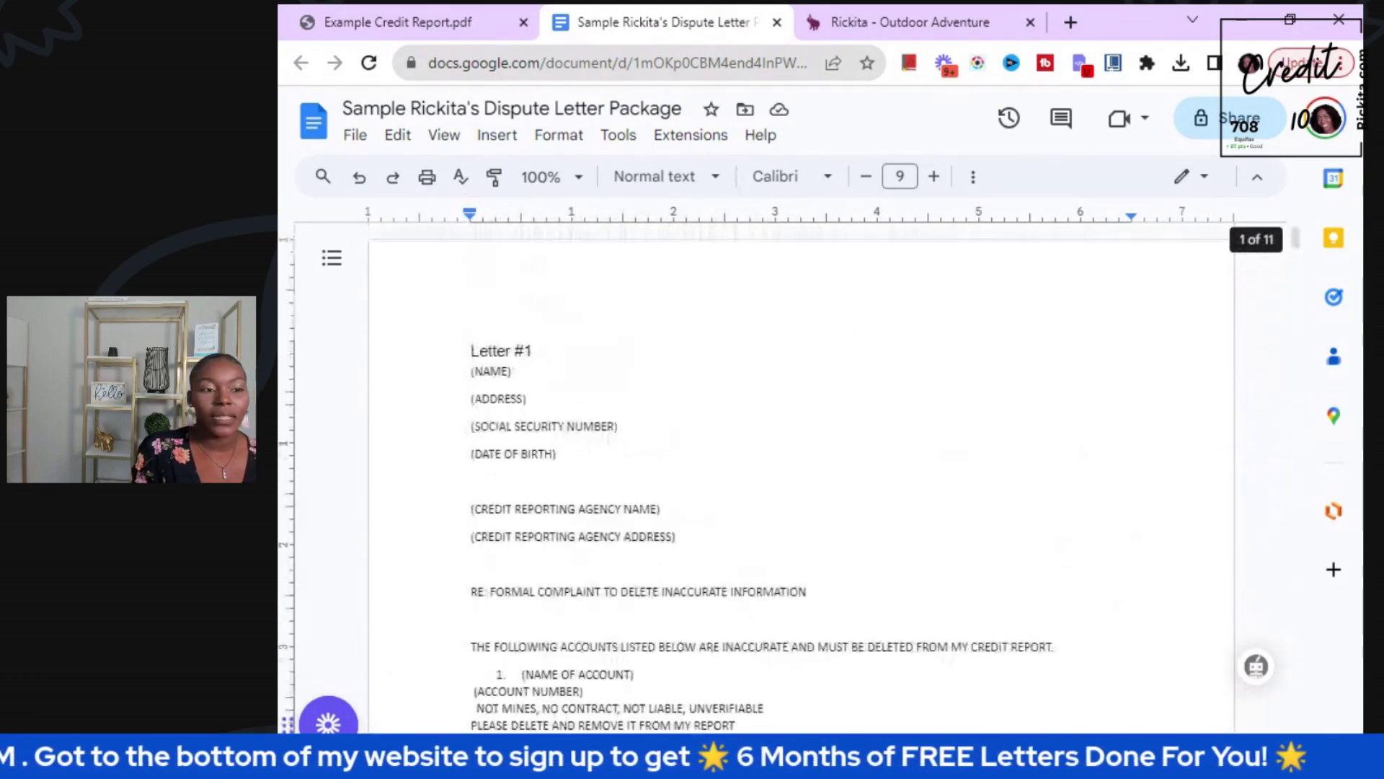
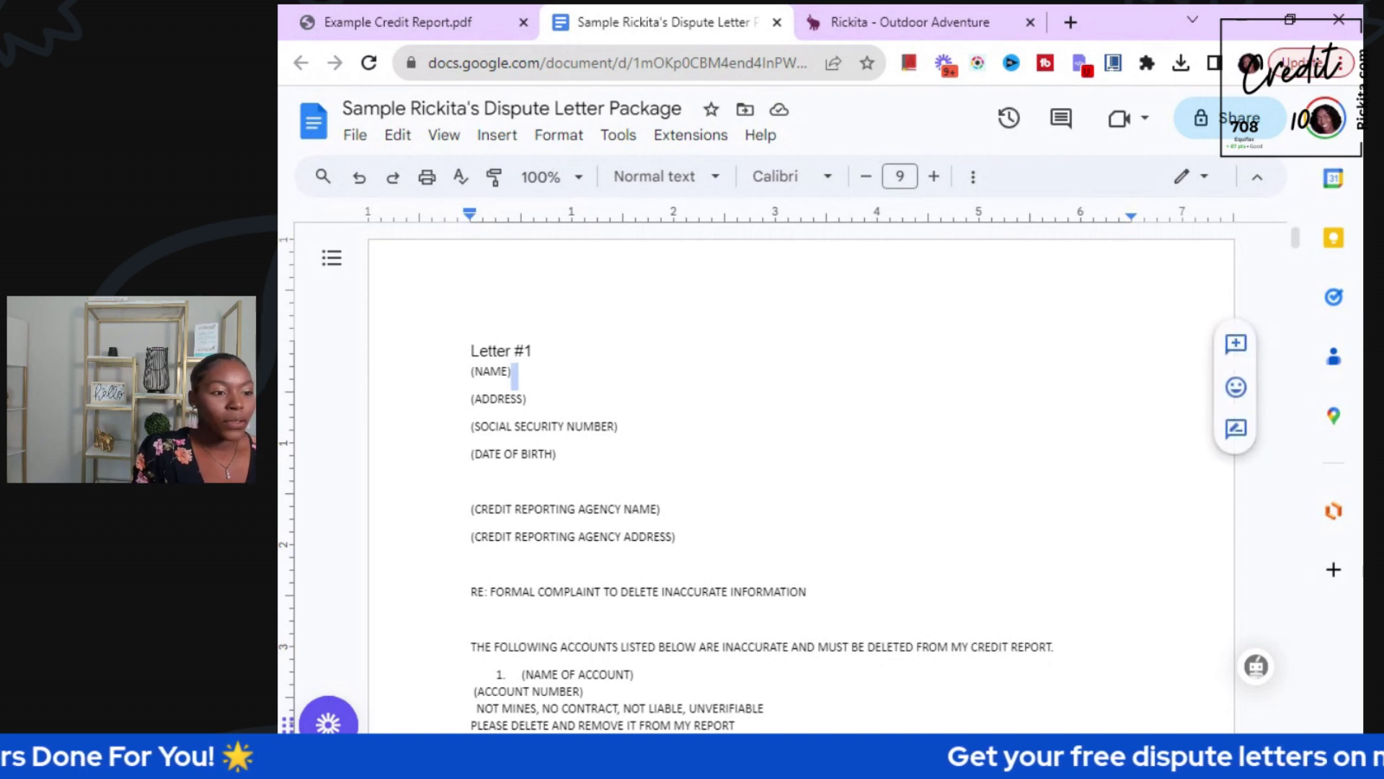
Step: Replace Letter #1's (NAME) and (ADDRESS) placeholders with the sender's full name and street address
key("shift+Home")
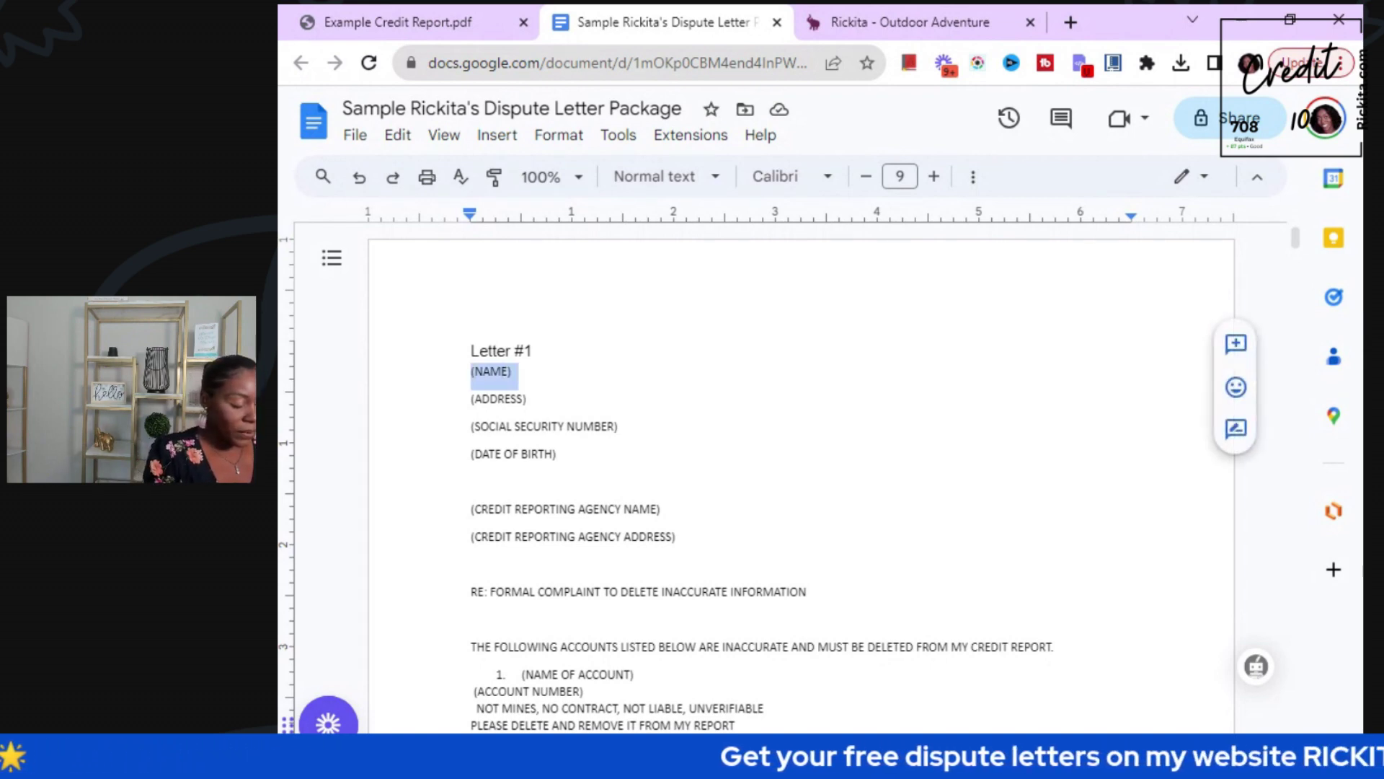
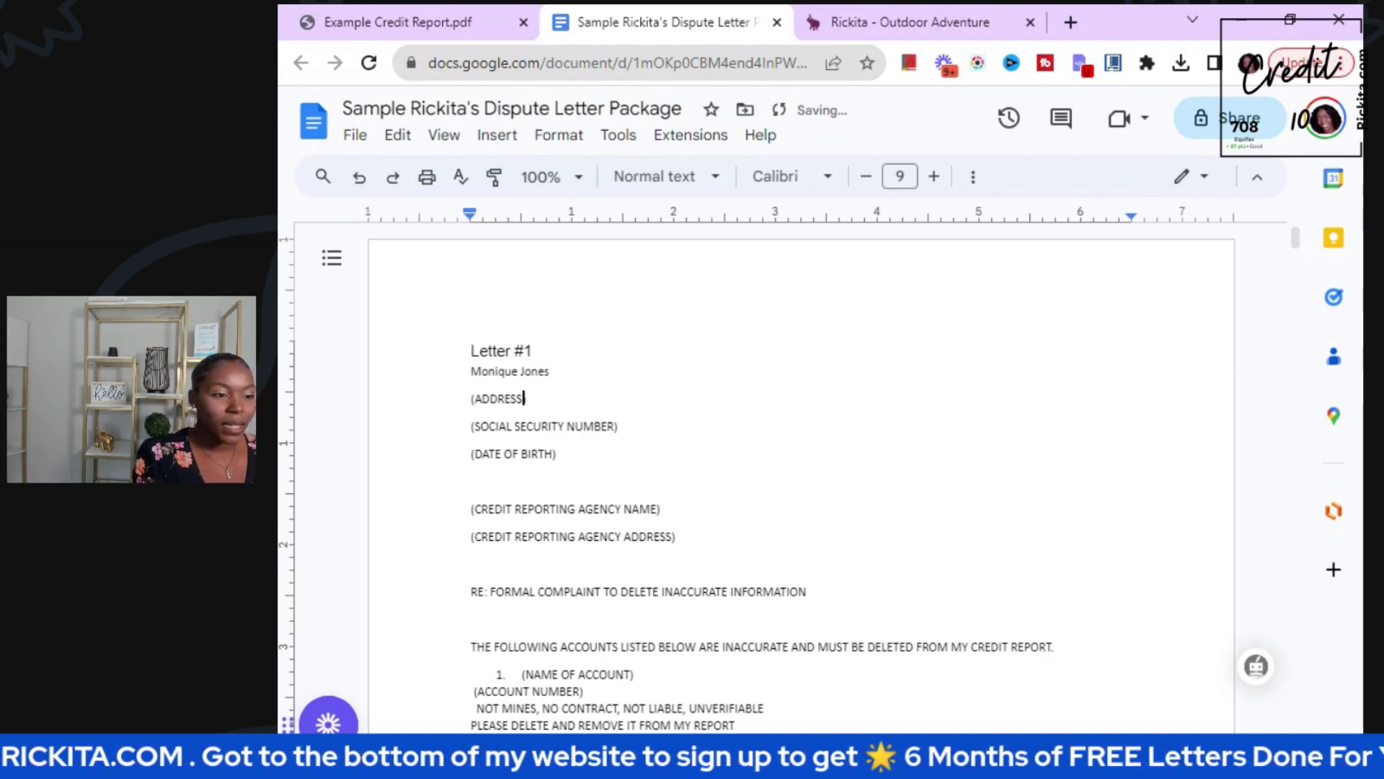
left_click_drag(522, 399, 471, 398)
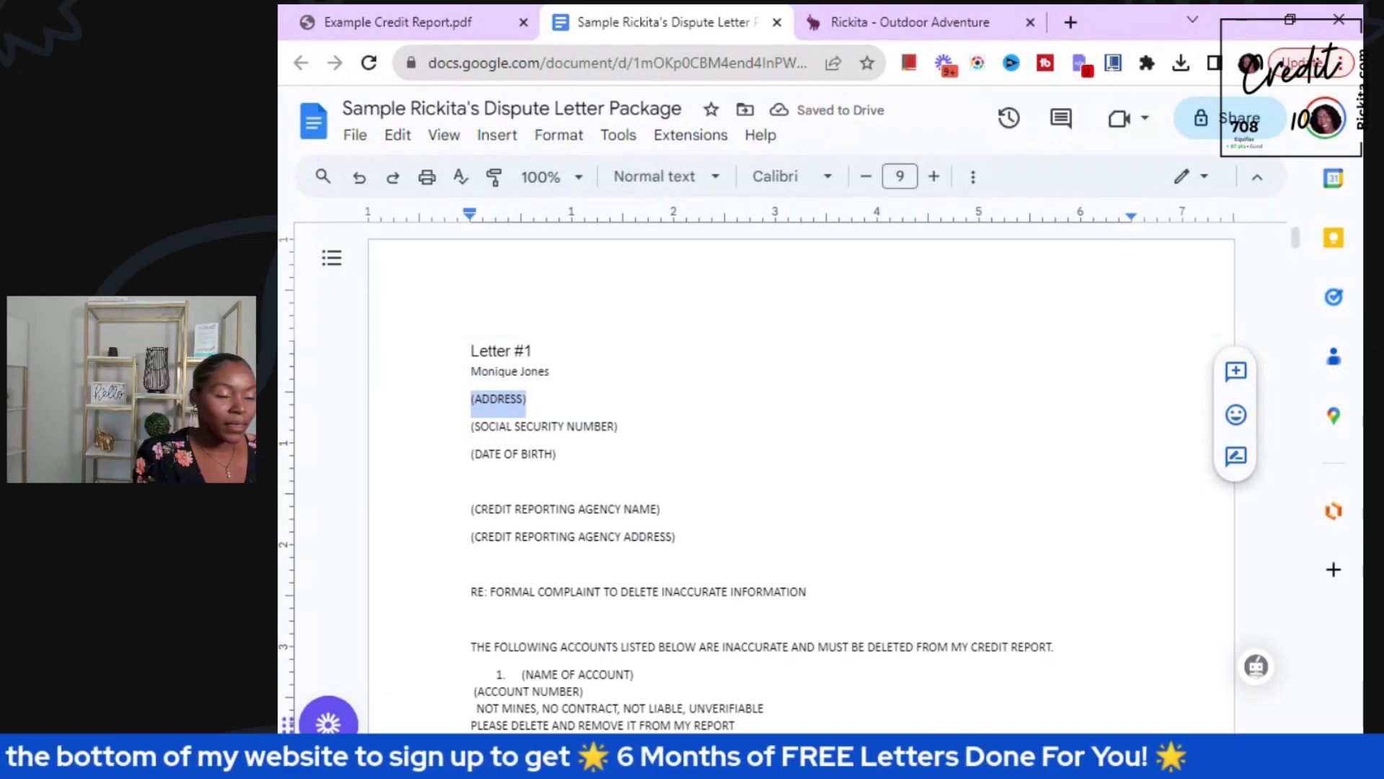
type("123")
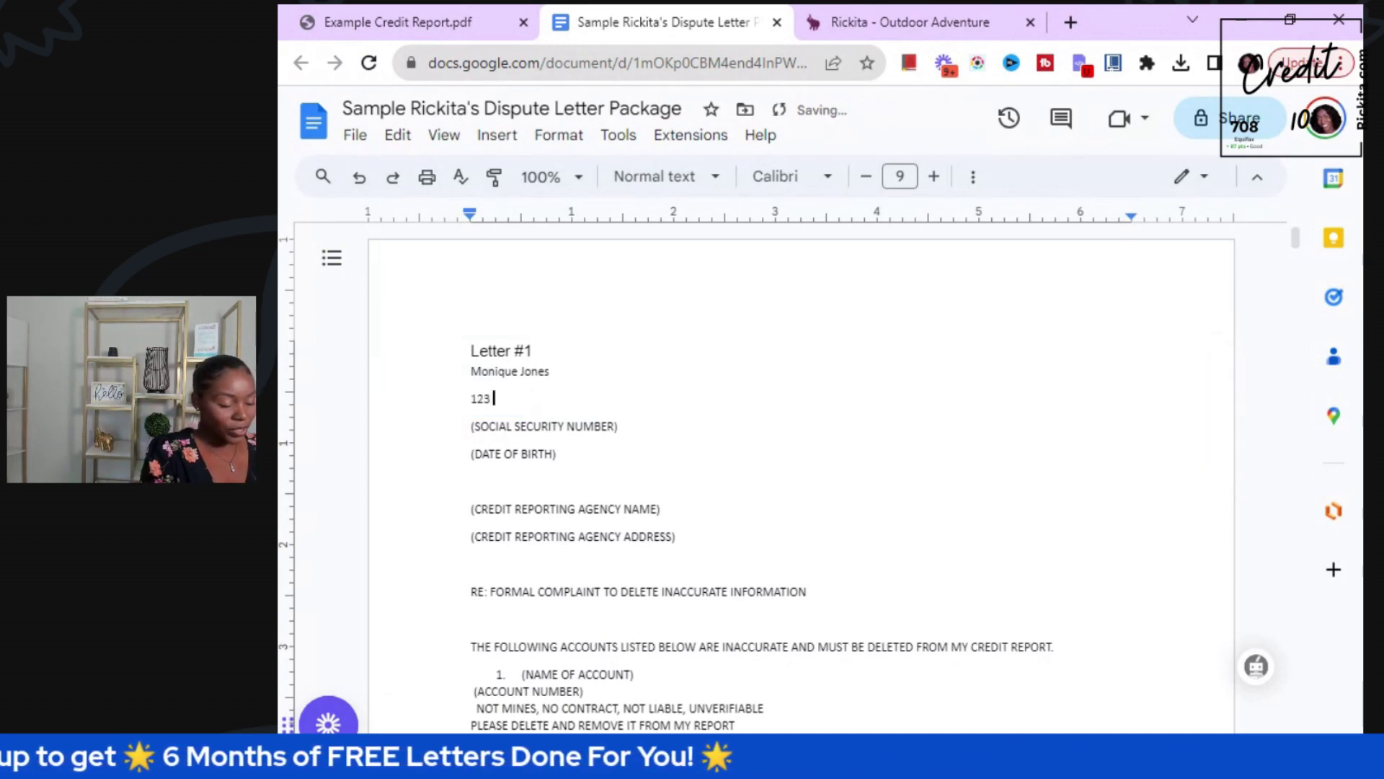
type(" Mai")
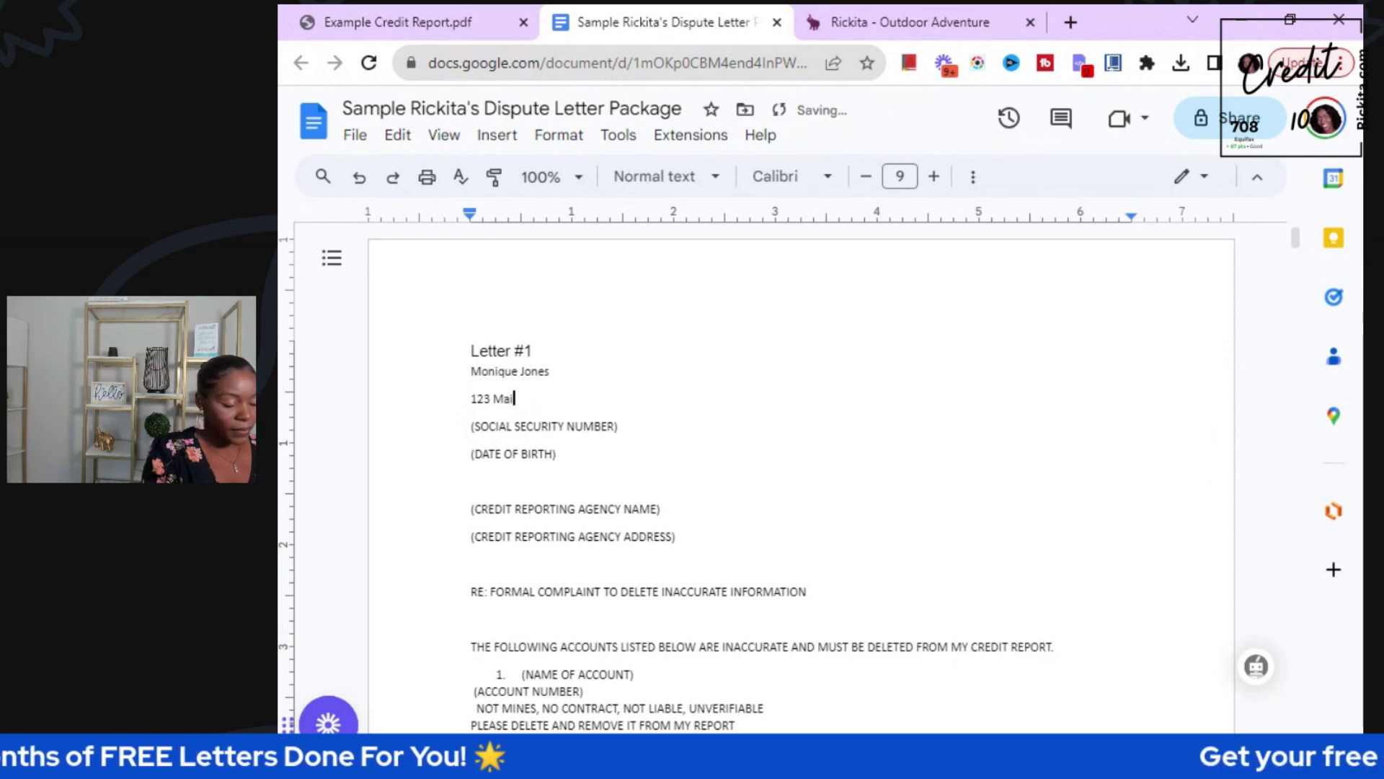
type("n st")
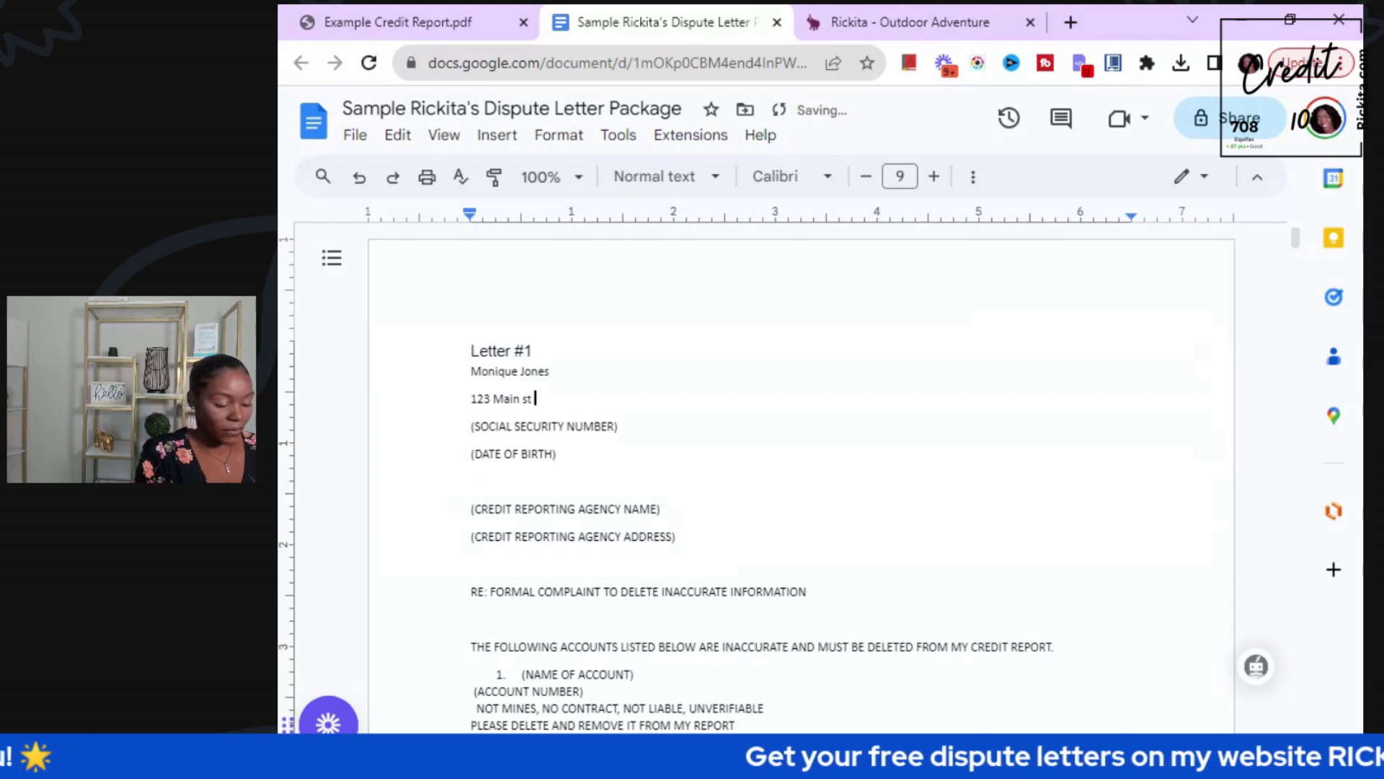
type(" cdsgfds.")
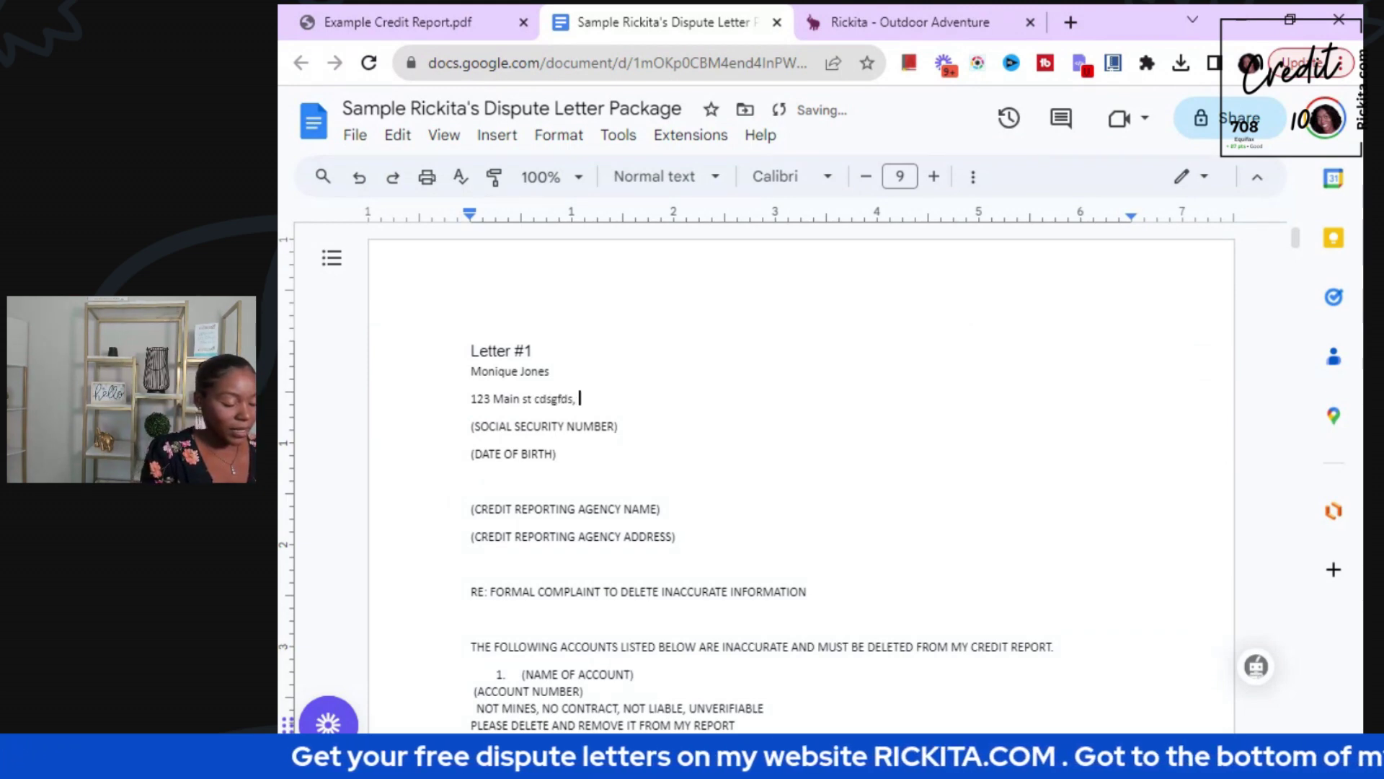
type(" Fl 59868")
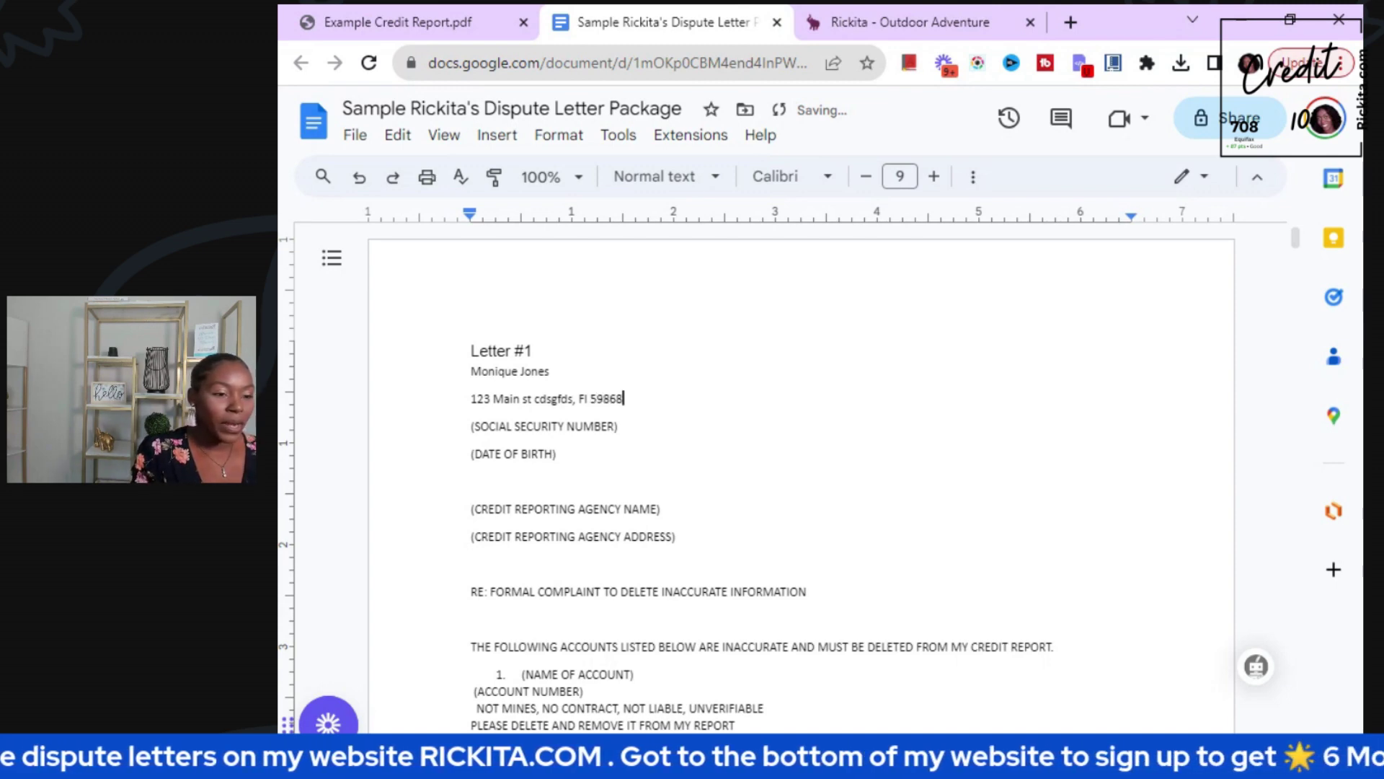
Step: Fill in the sender's social security number and date of birth over their placeholders
left_click_drag(618, 433, 471, 432)
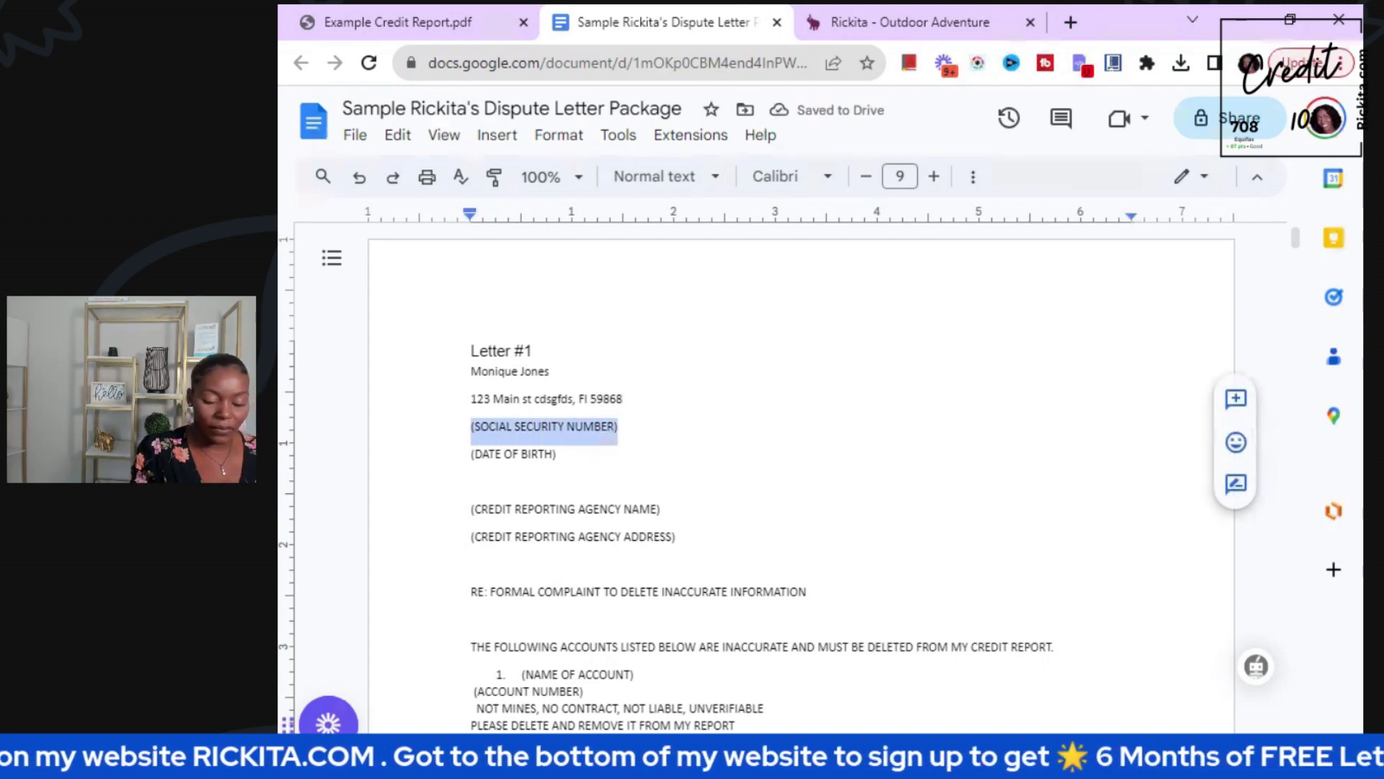
type("123-45-6789")
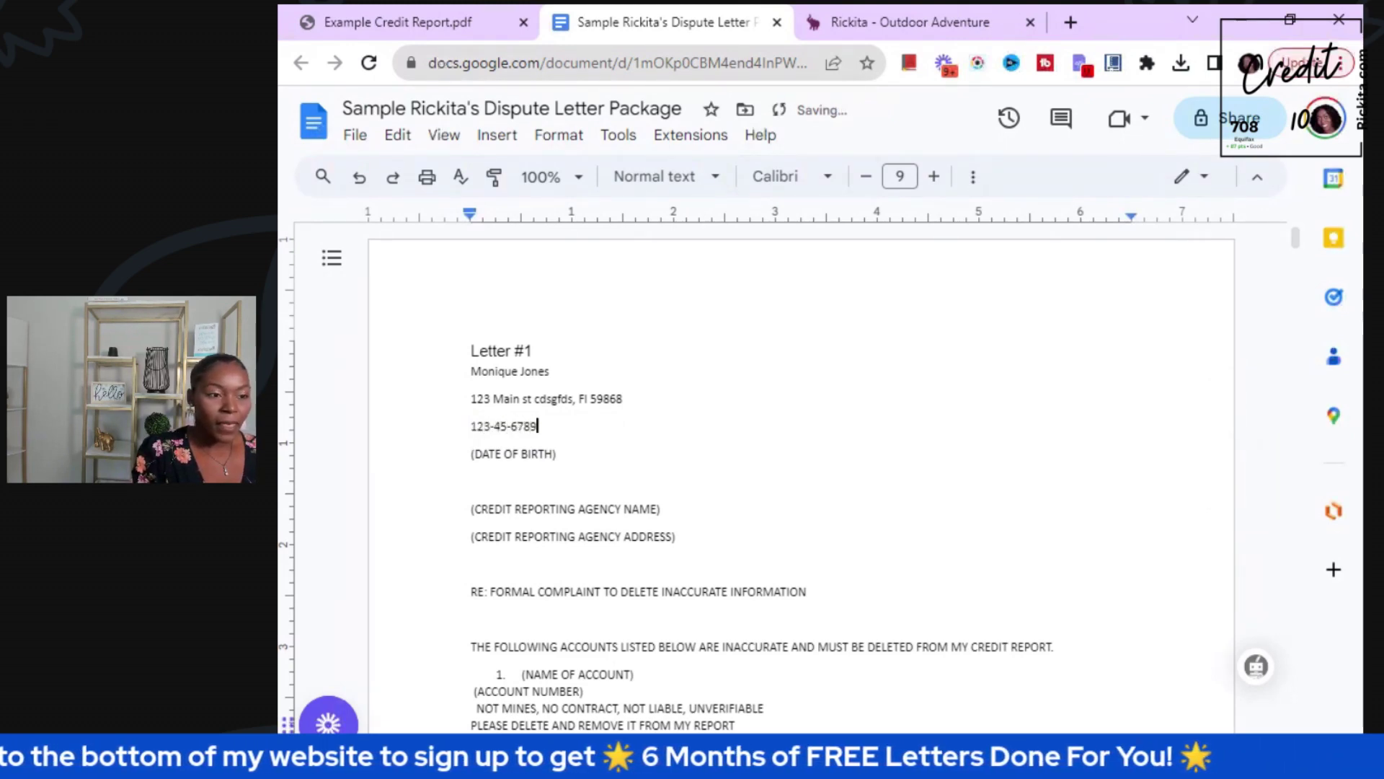
left_click_drag(557, 453, 471, 453)
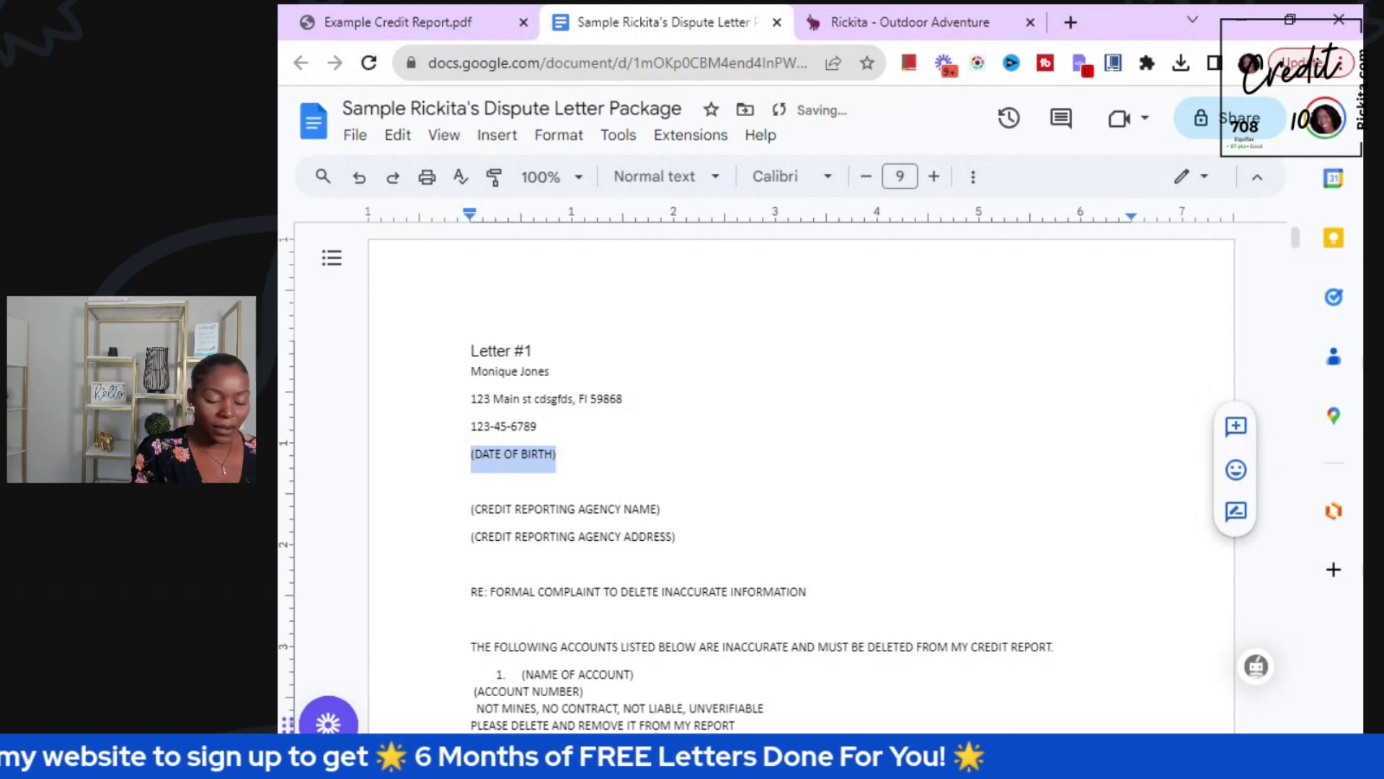
type("01/01/")
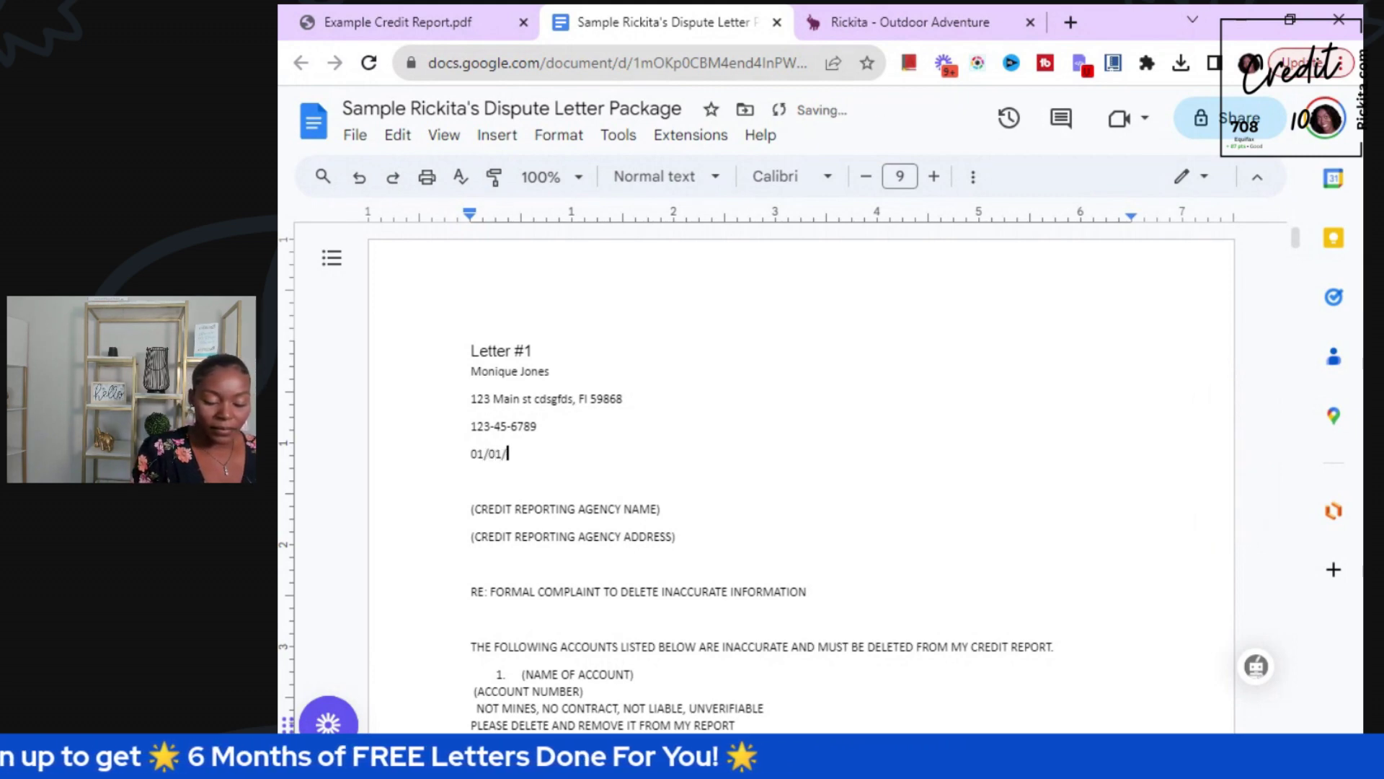
type("1989")
scroll(756, 457, "down", 3)
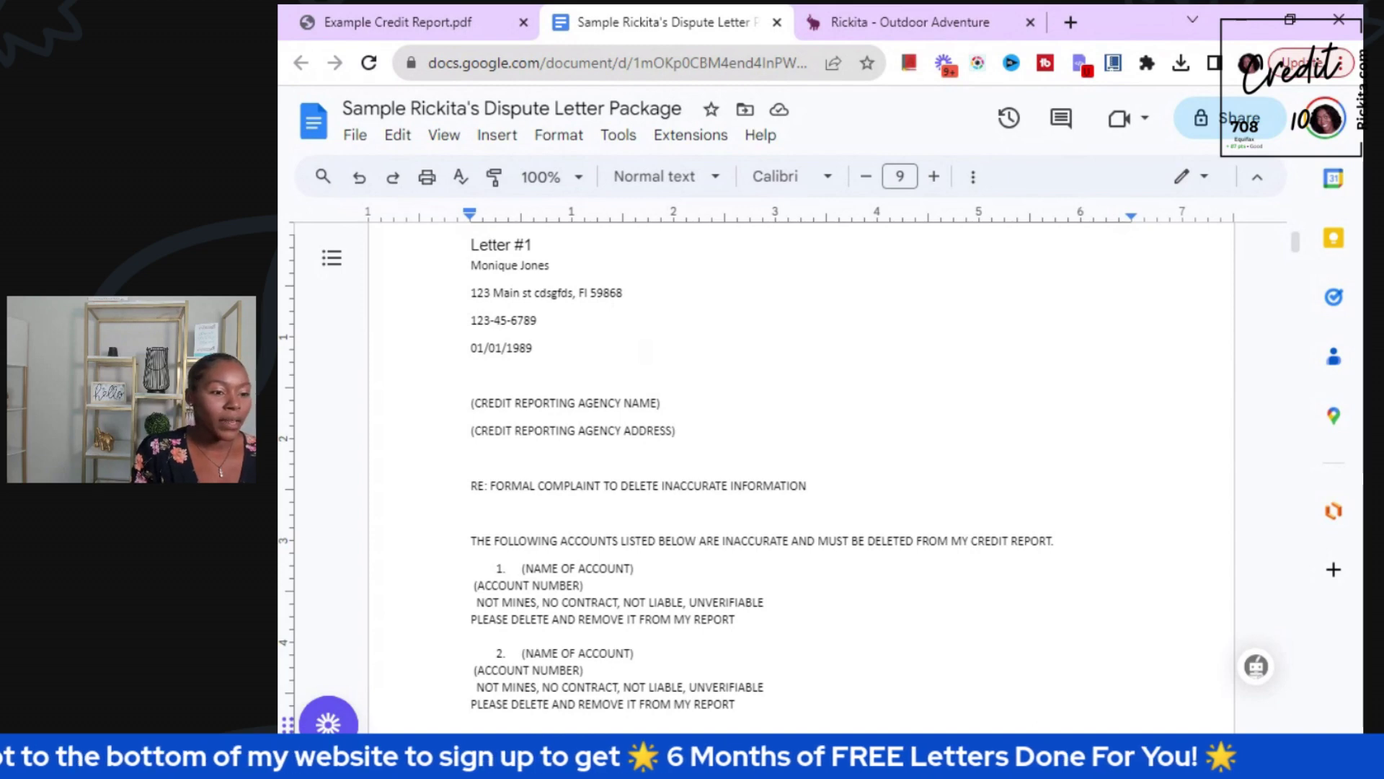
Step: Add blank lines below Letter #1's copyright line to make room for the copied letter
scroll(793, 468, "down", 2)
scroll(792, 469, "up", 3)
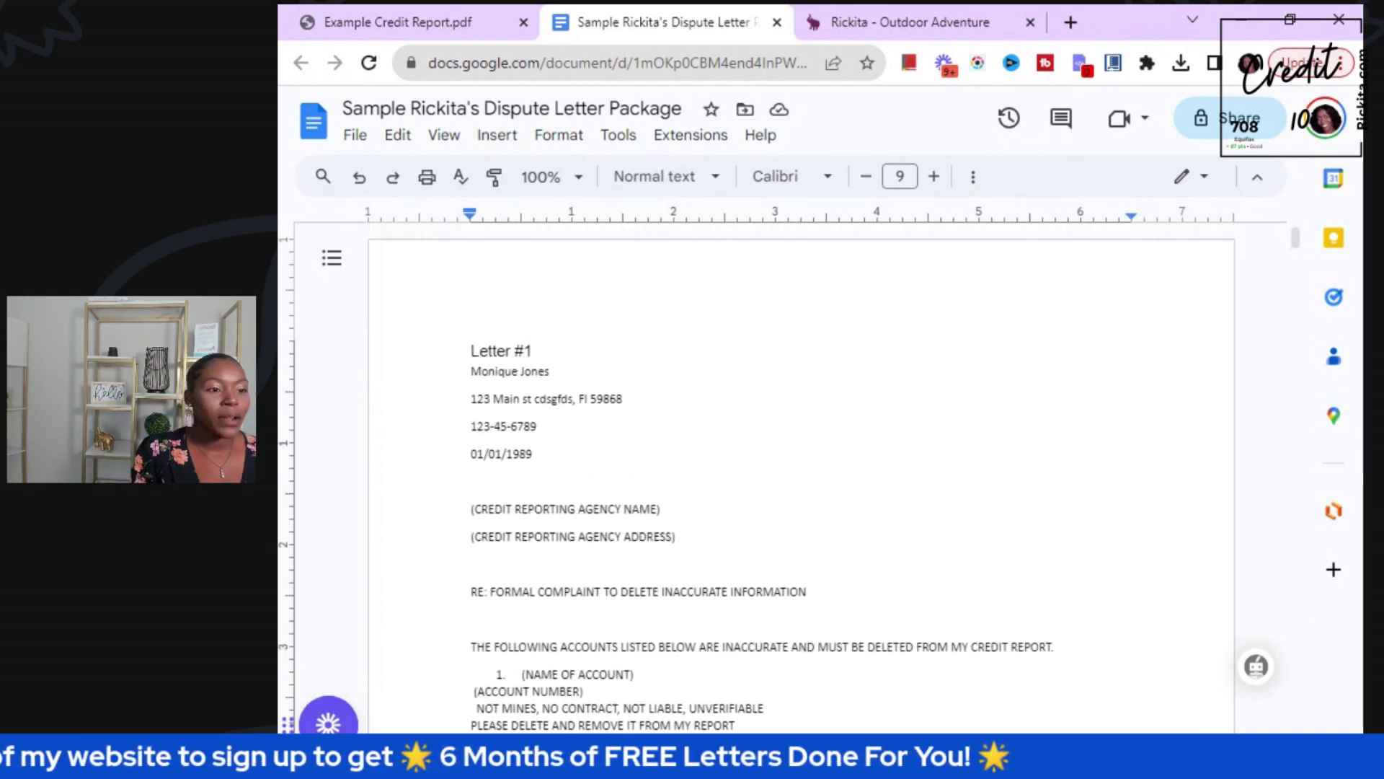
left_click_drag(471, 351, 793, 533)
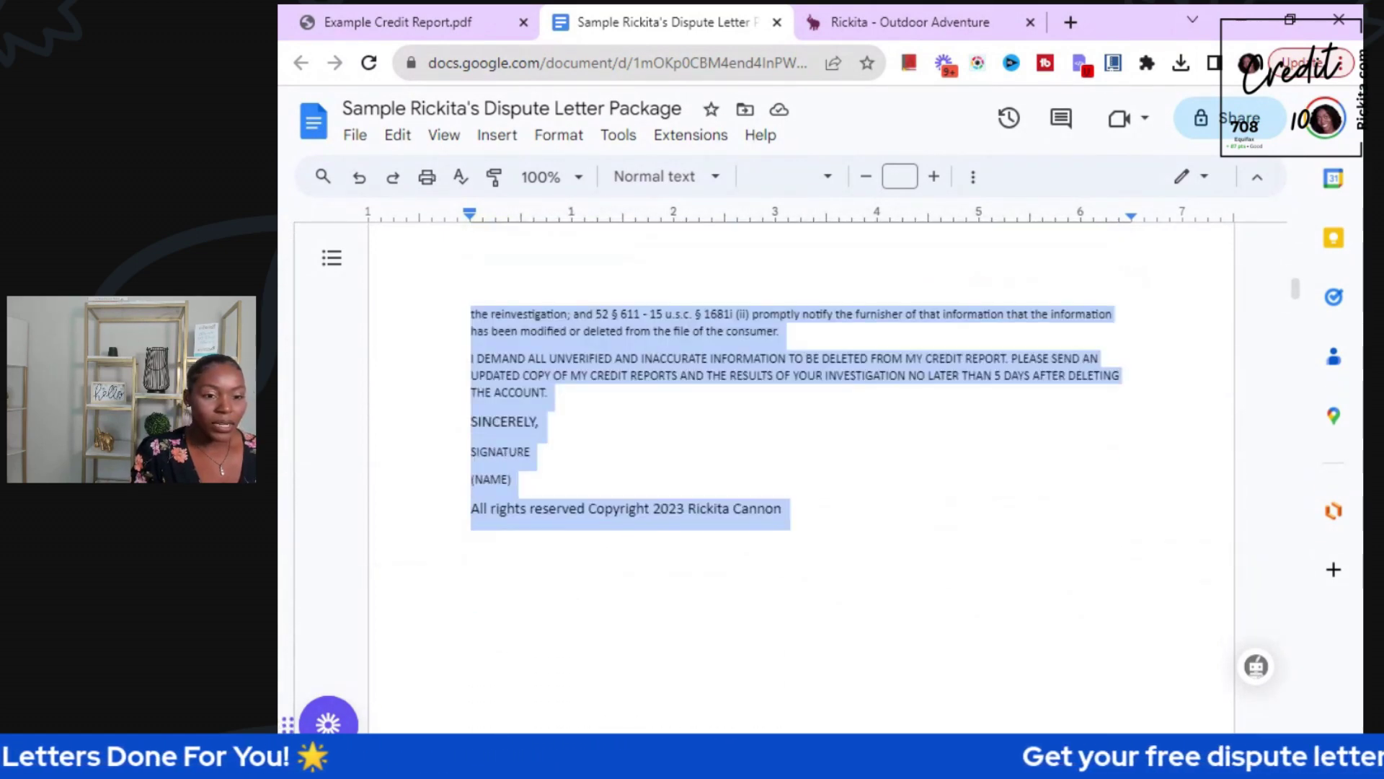
left_click(783, 508)
scroll(800, 476, "down", 10)
scroll(800, 475, "up", 10)
key("Return")
key("Return")
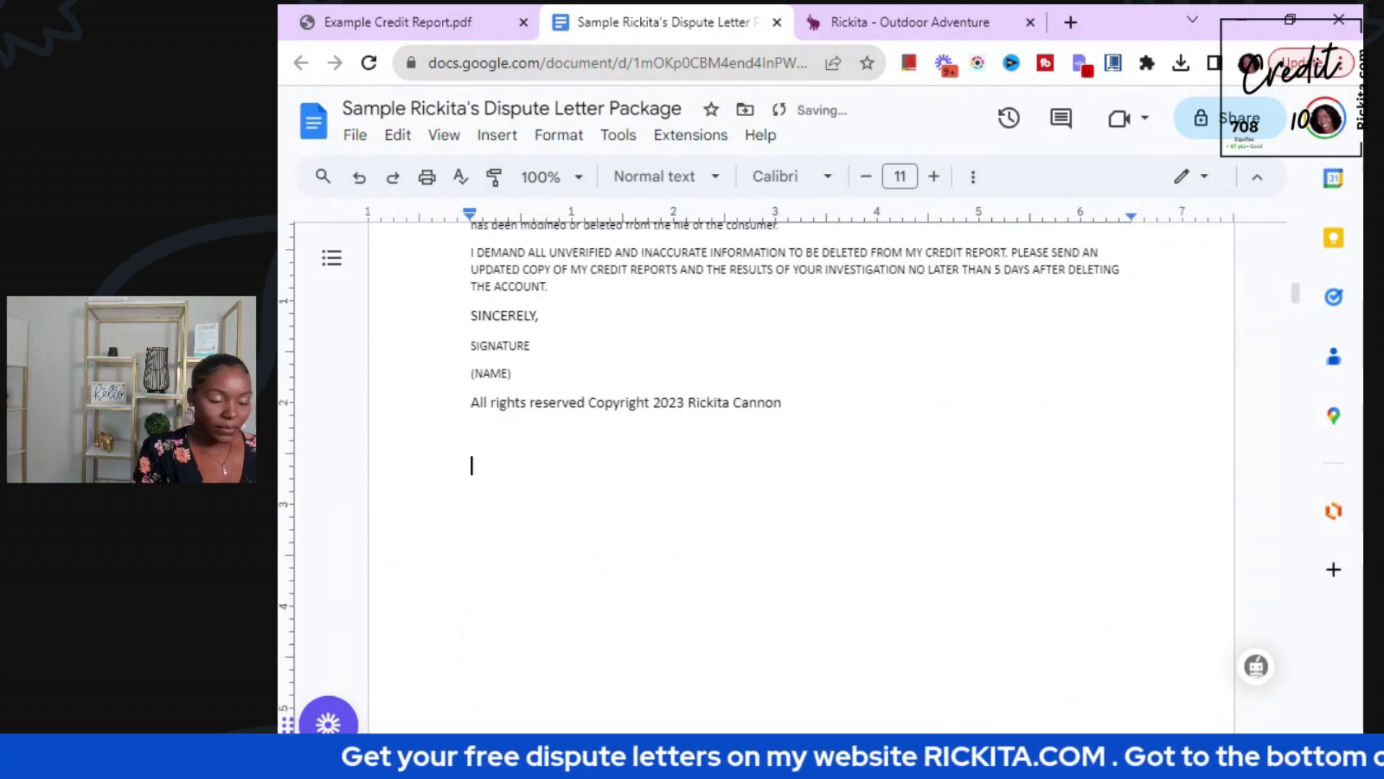
scroll(800, 476, "up", 4)
key("BackSpace")
scroll(800, 476, "up", 4)
scroll(800, 476, "down", 7)
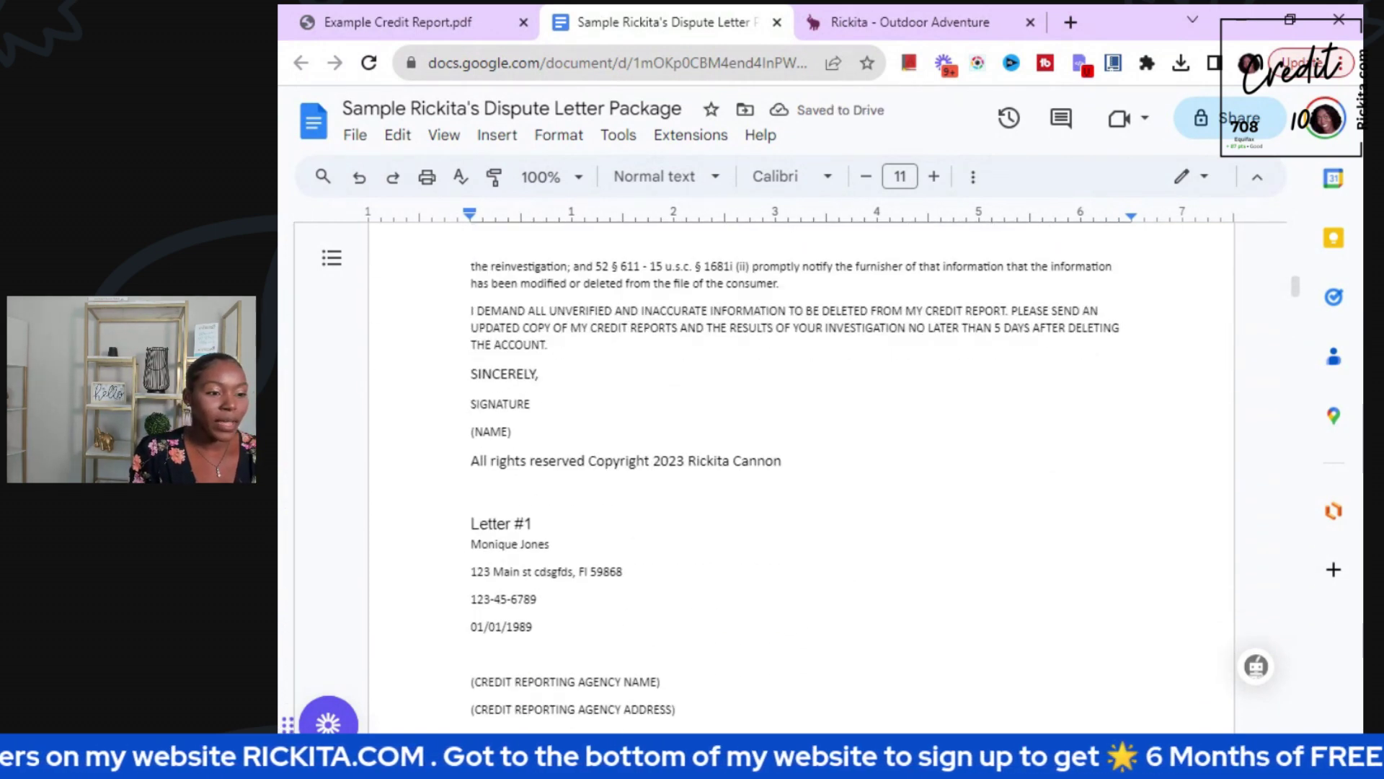
Step: Relabel the copied letter as Letter #2 and address it to Transunion
left_click(532, 524)
key("BackSpace")
scroll(800, 476, "down", 3)
type("2")
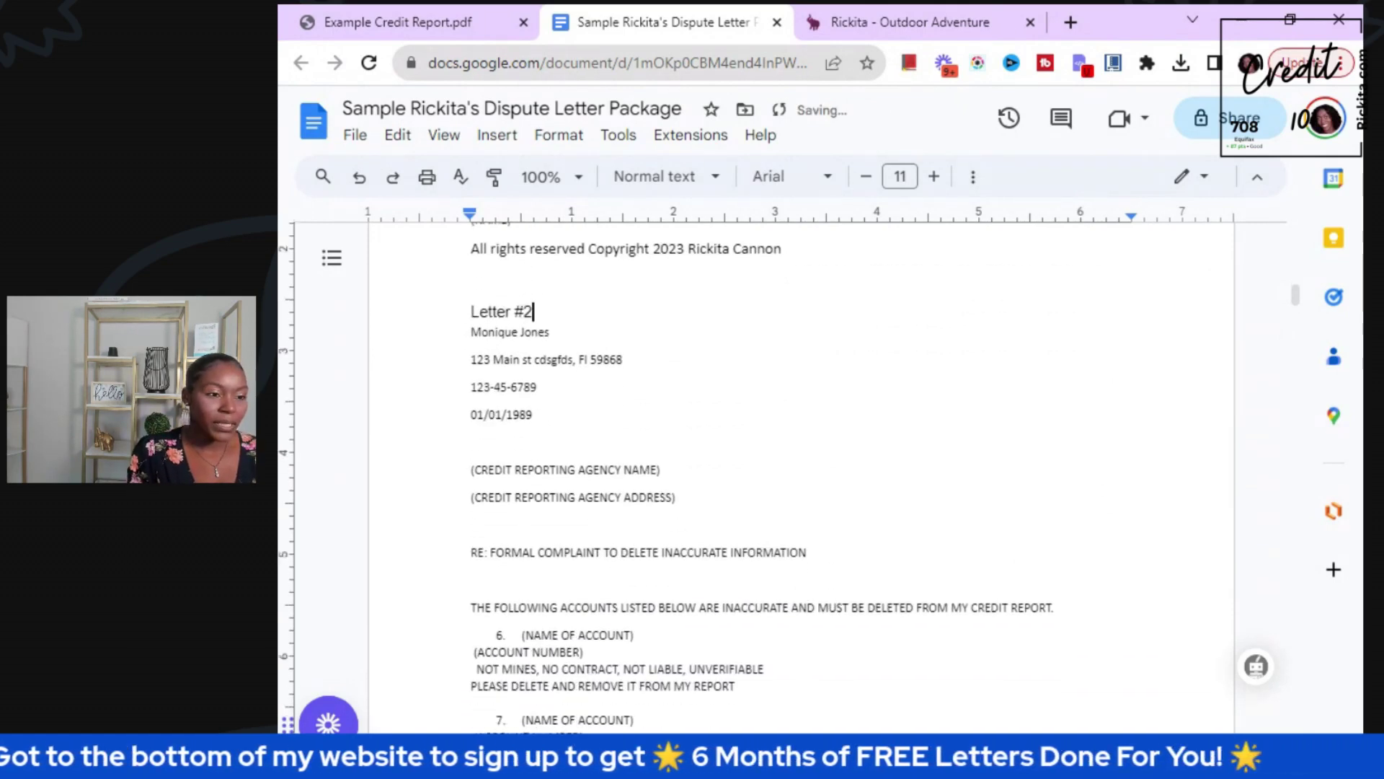
left_click_drag(660, 469, 471, 470)
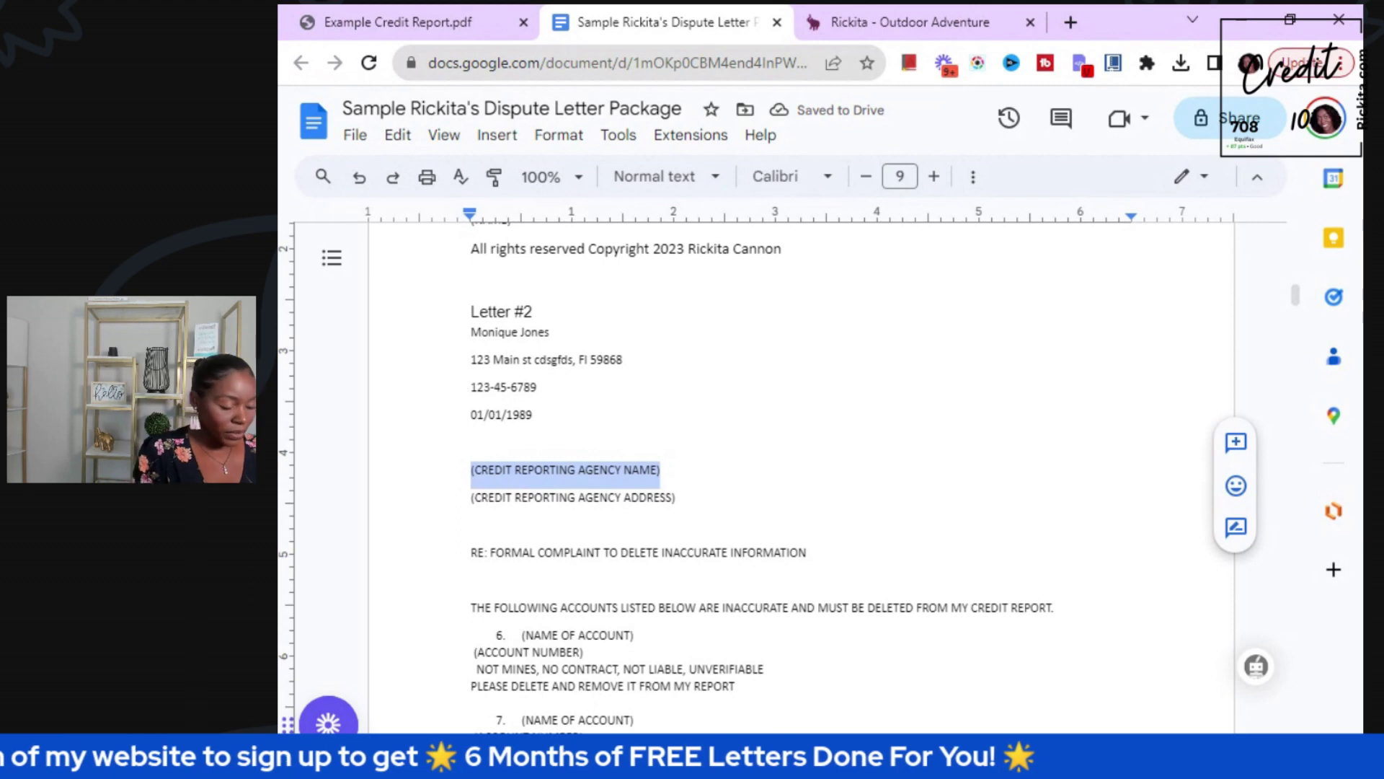
type("Transunion")
Step: Replace the agency-name placeholder in the letter above with Equifax
scroll(764, 476, "up", 15)
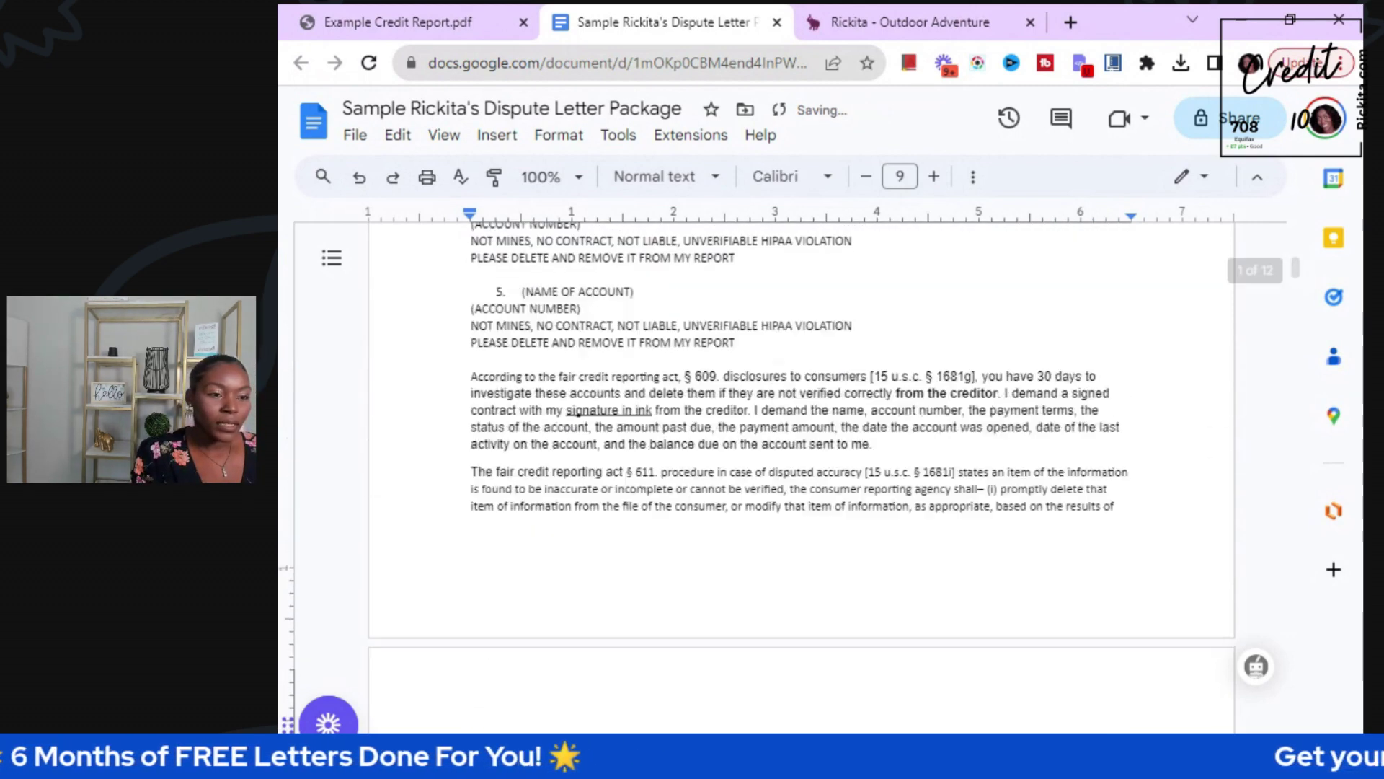
scroll(764, 476, "up", 4)
left_click_drag(660, 509, 470, 509)
type("Equifax")
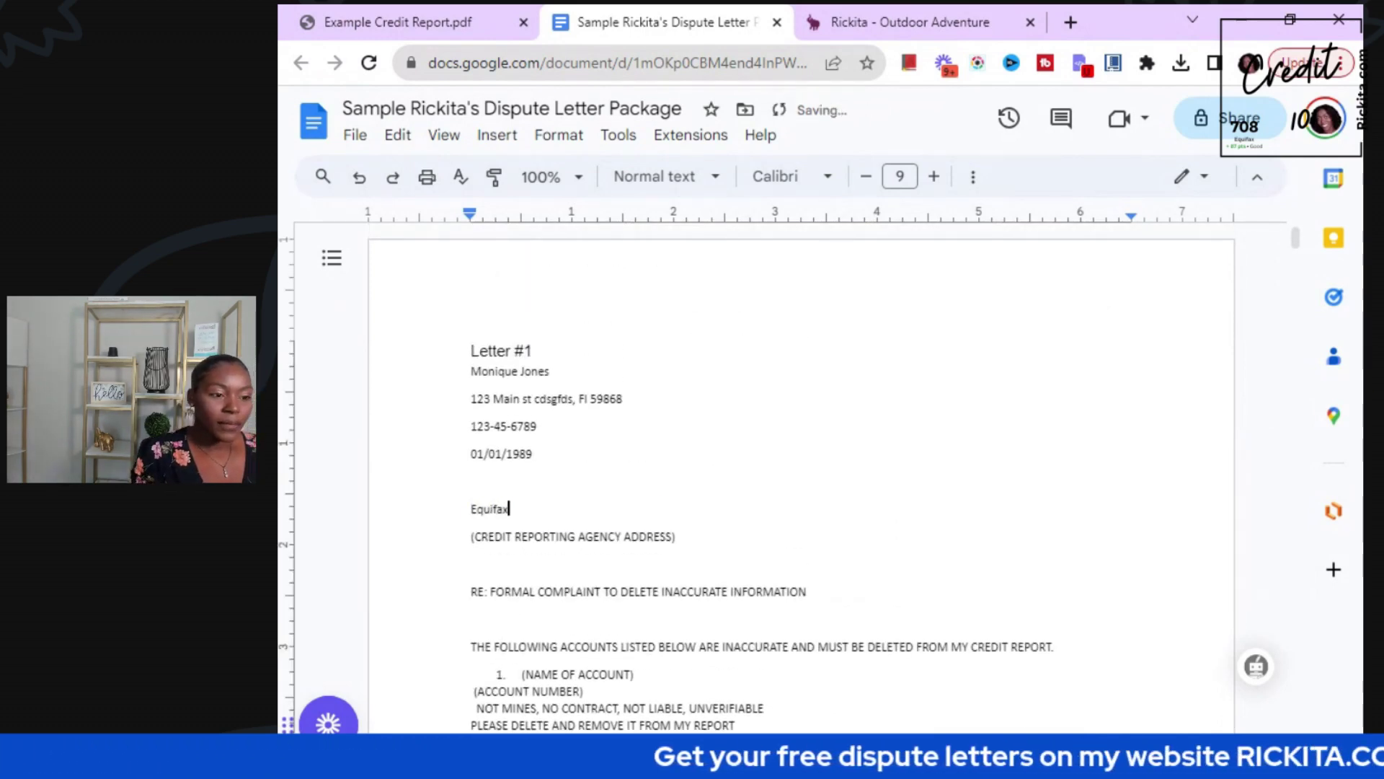
scroll(787, 457, "down", 20)
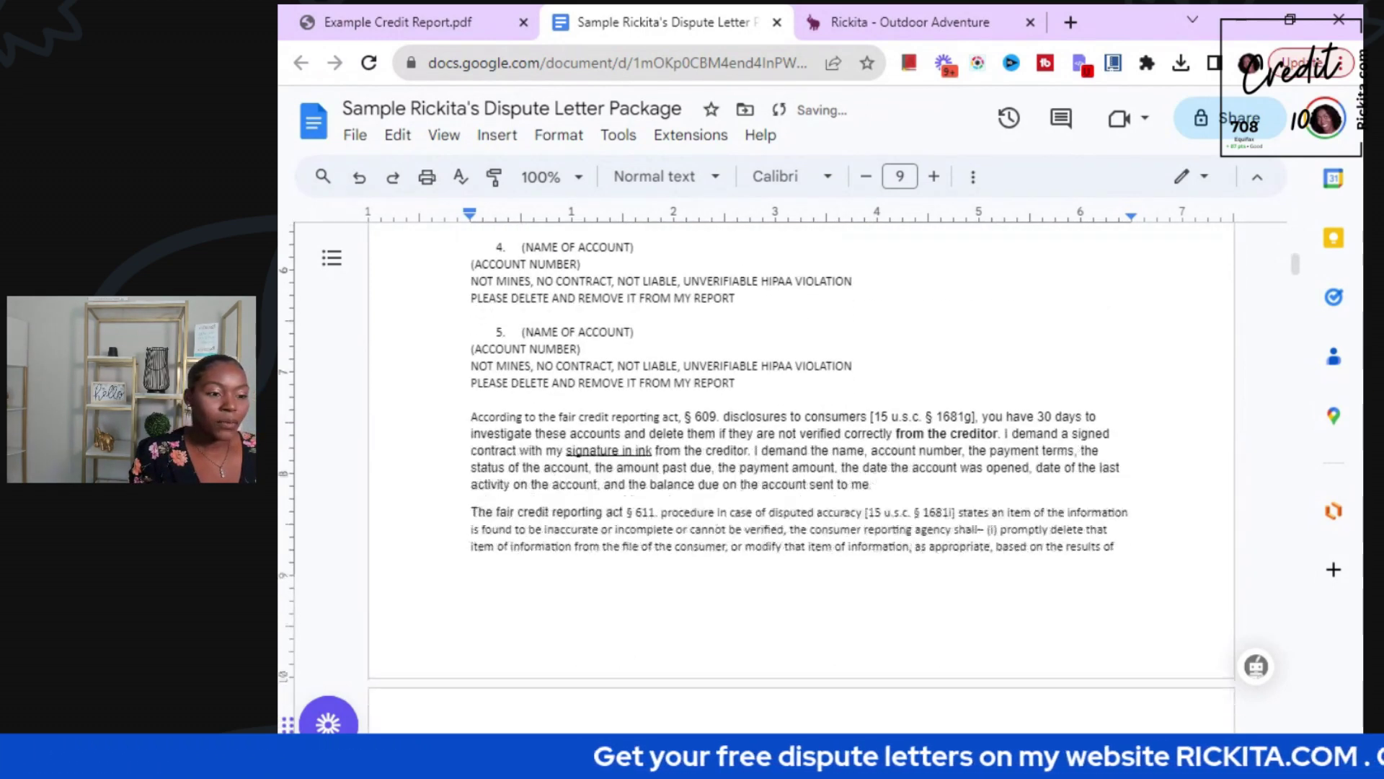
scroll(800, 476, "down", 10)
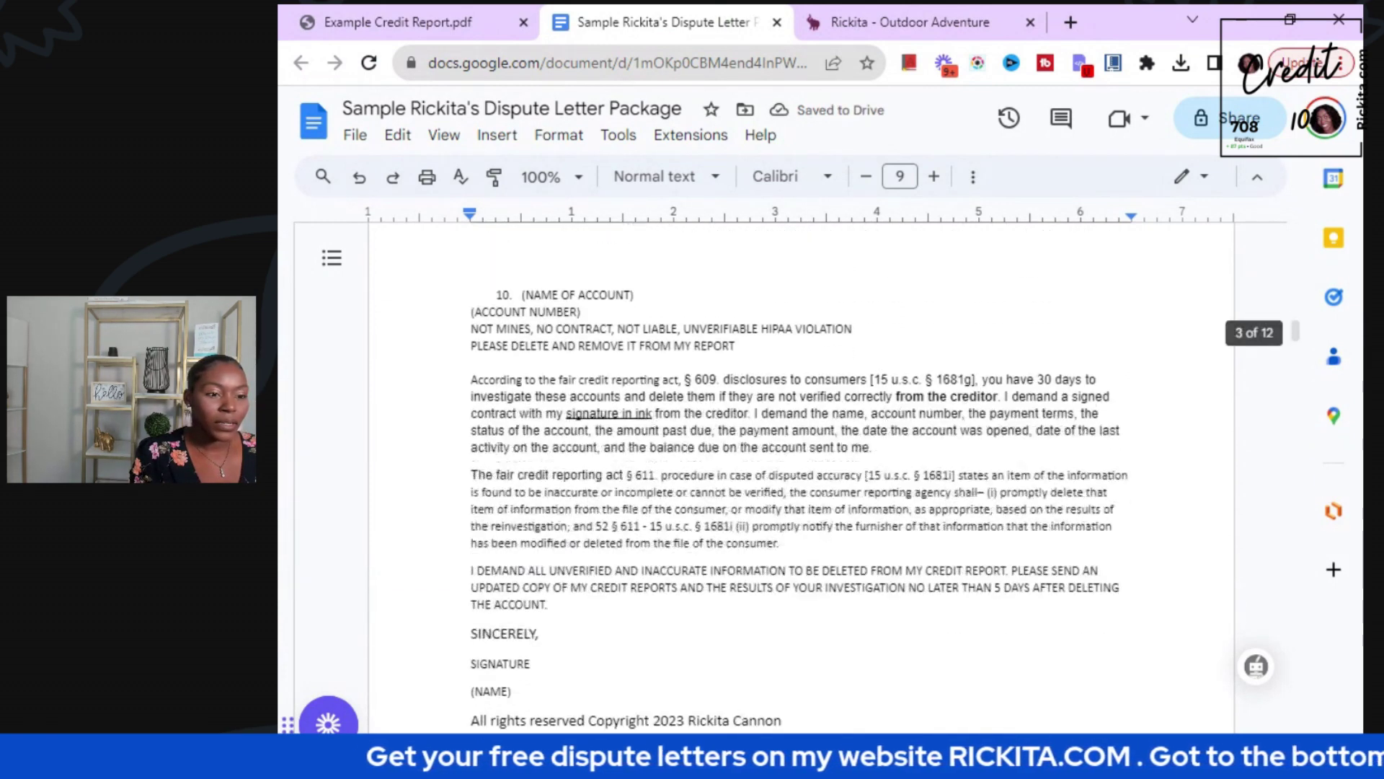
scroll(801, 476, "up", 3)
Step: Relabel the next copy as Letter #3 and put Experian in place of its agency placeholder
key("Return")
key("Return")
scroll(800, 476, "up", 15)
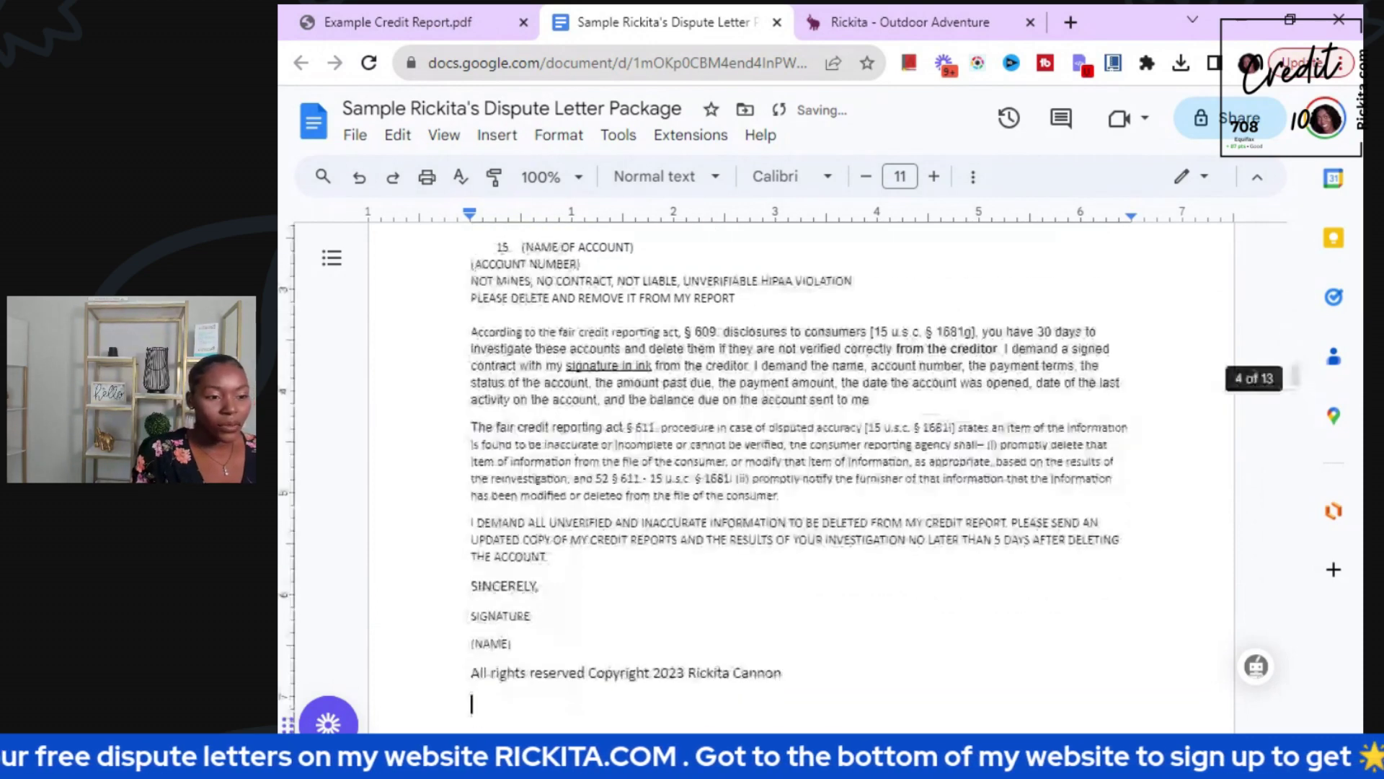
scroll(801, 476, "up", 3)
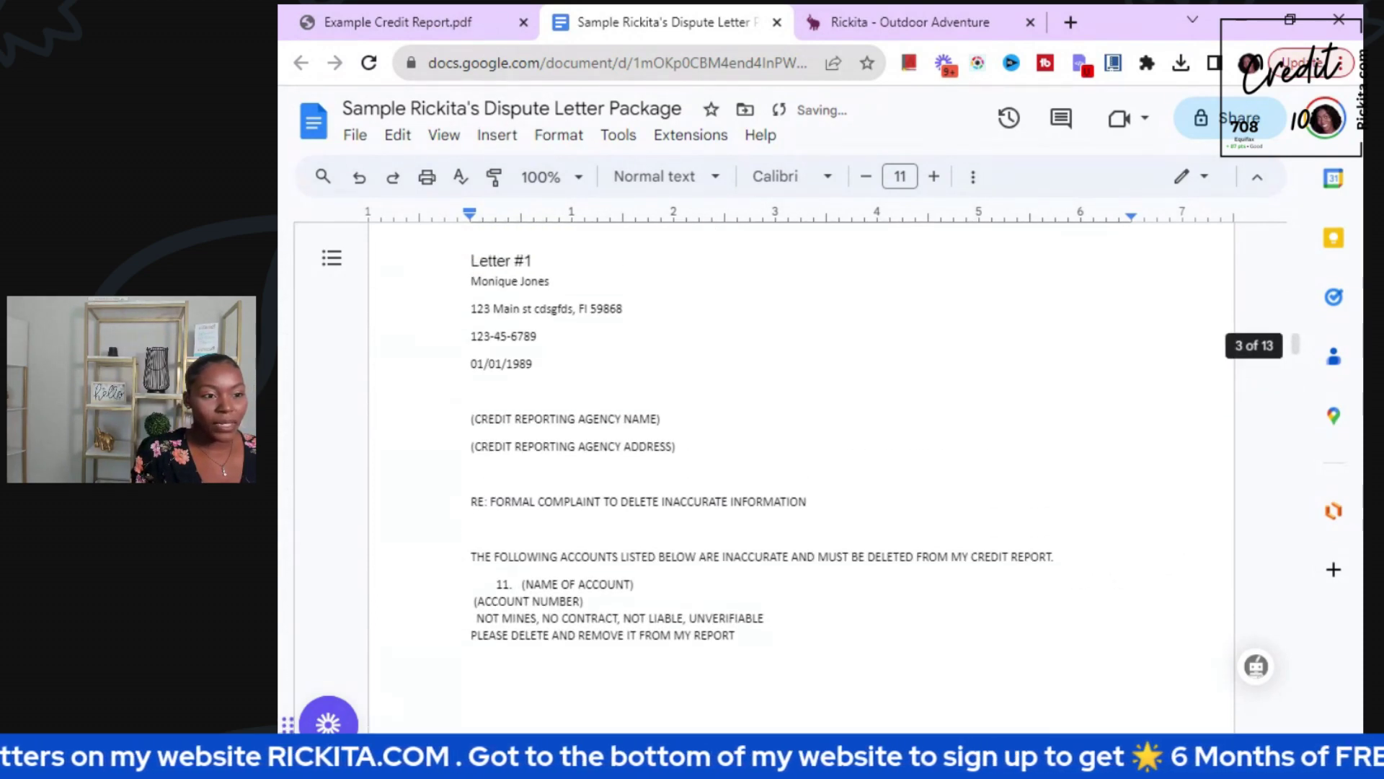
left_click(533, 428)
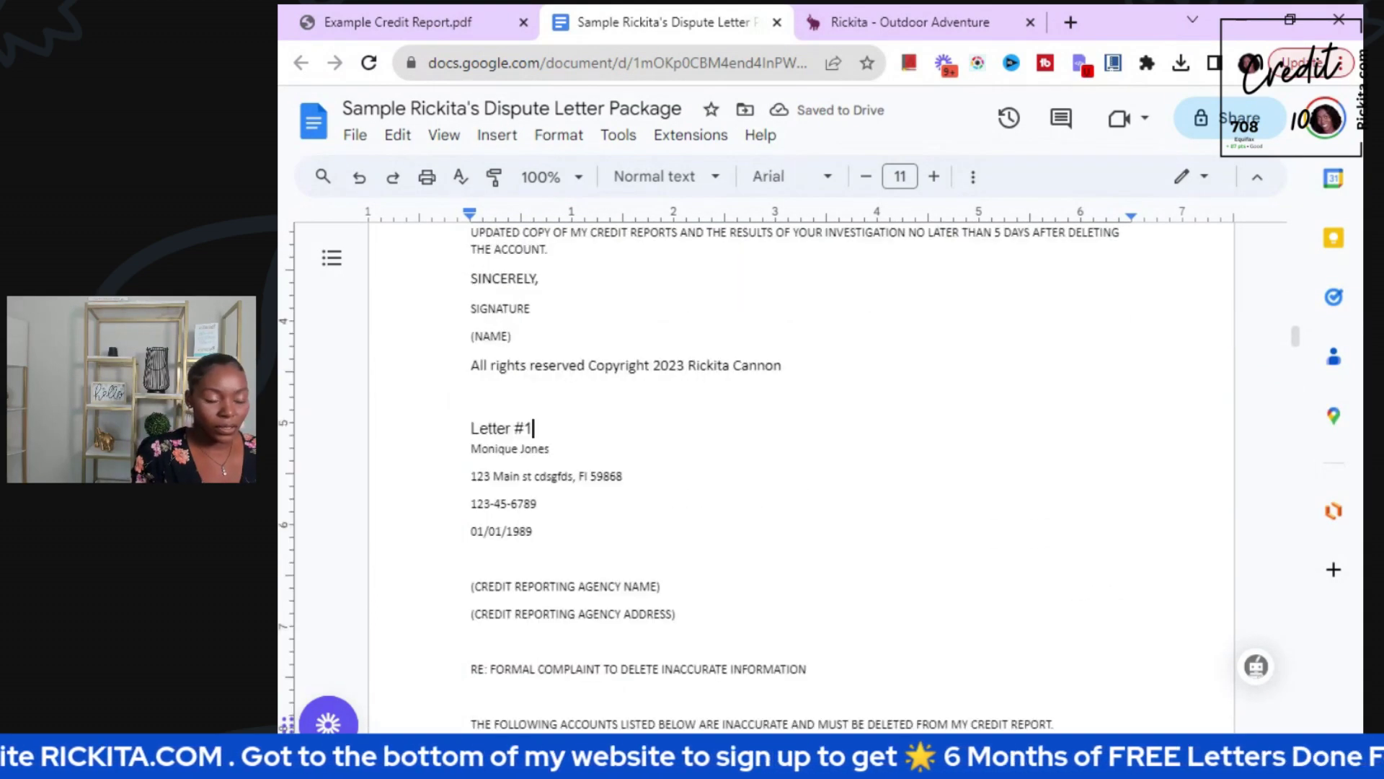
key("BackSpace")
type("3")
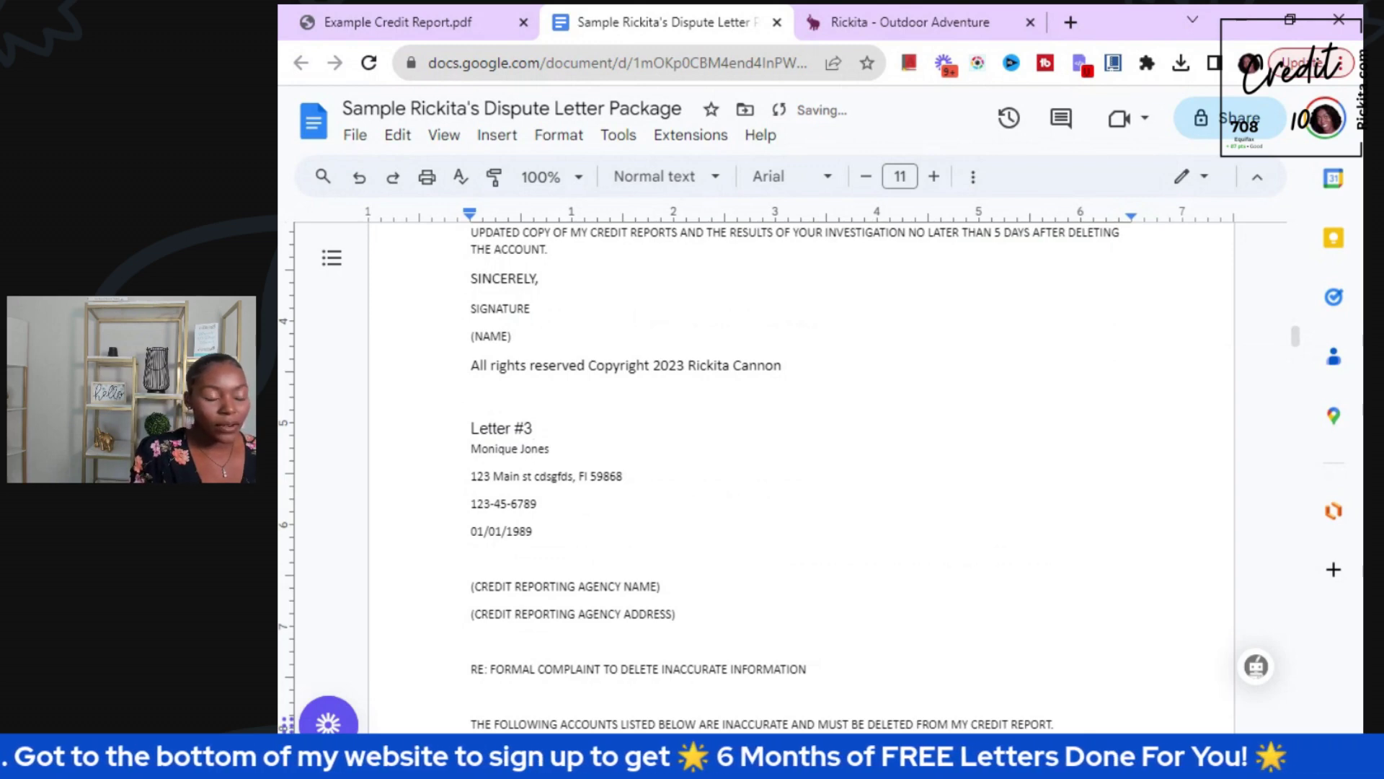
scroll(800, 476, "down", 1)
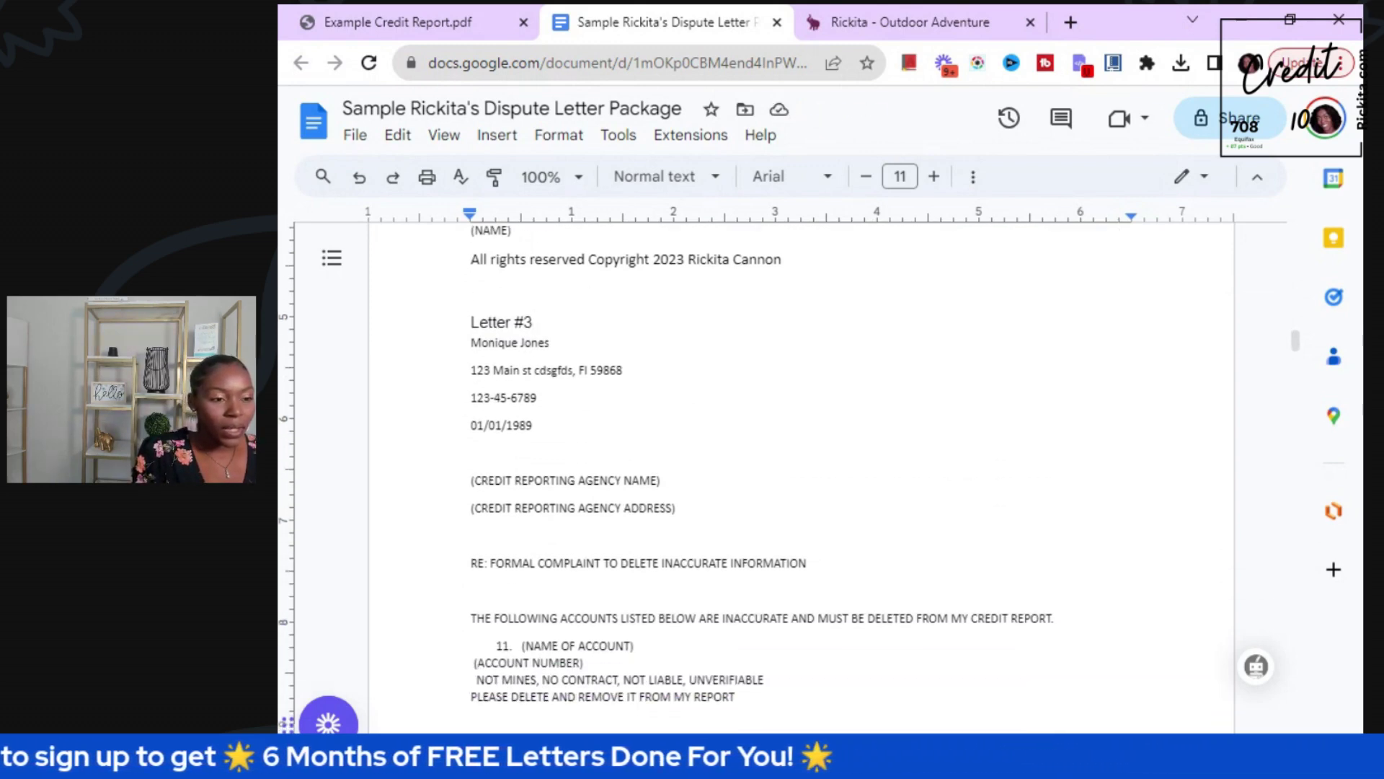
left_click_drag(661, 480, 471, 480)
type("Experian")
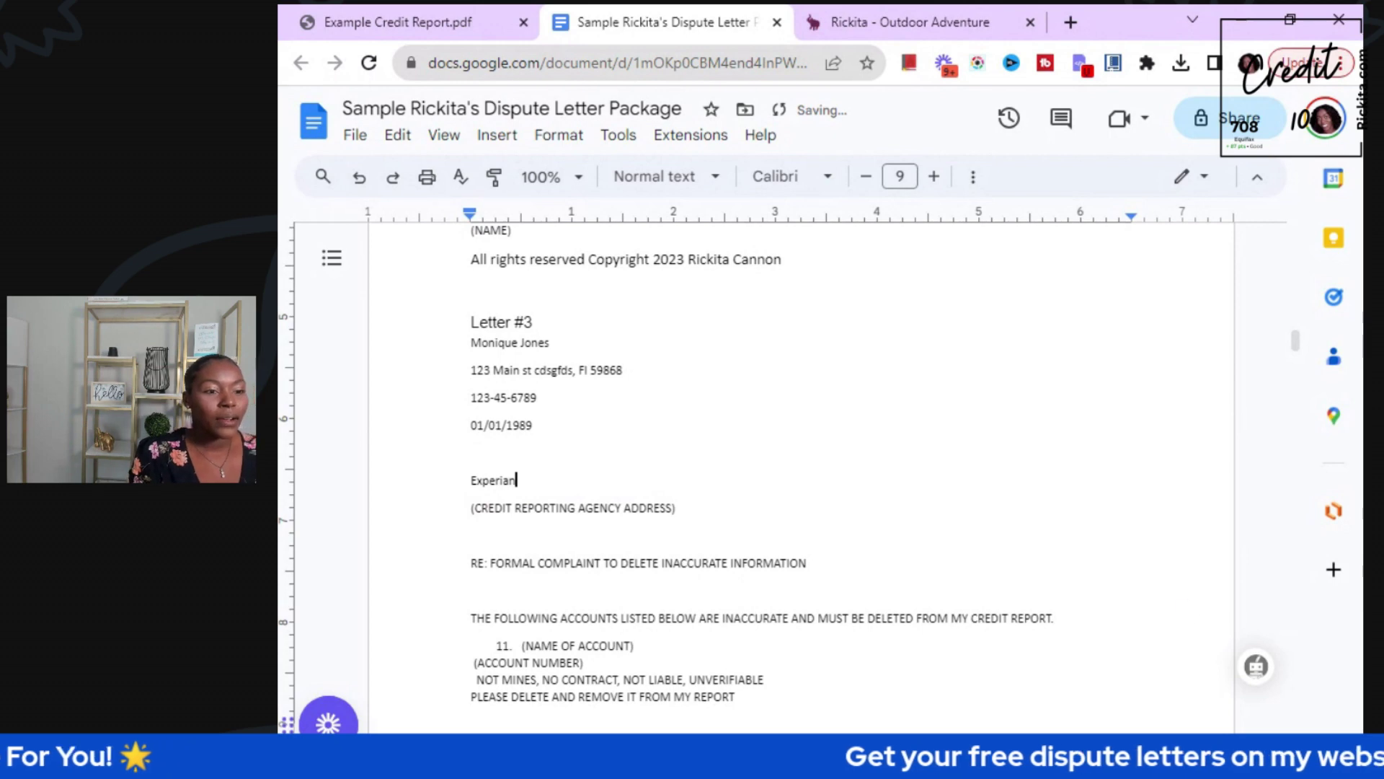
scroll(764, 469, "up", 3)
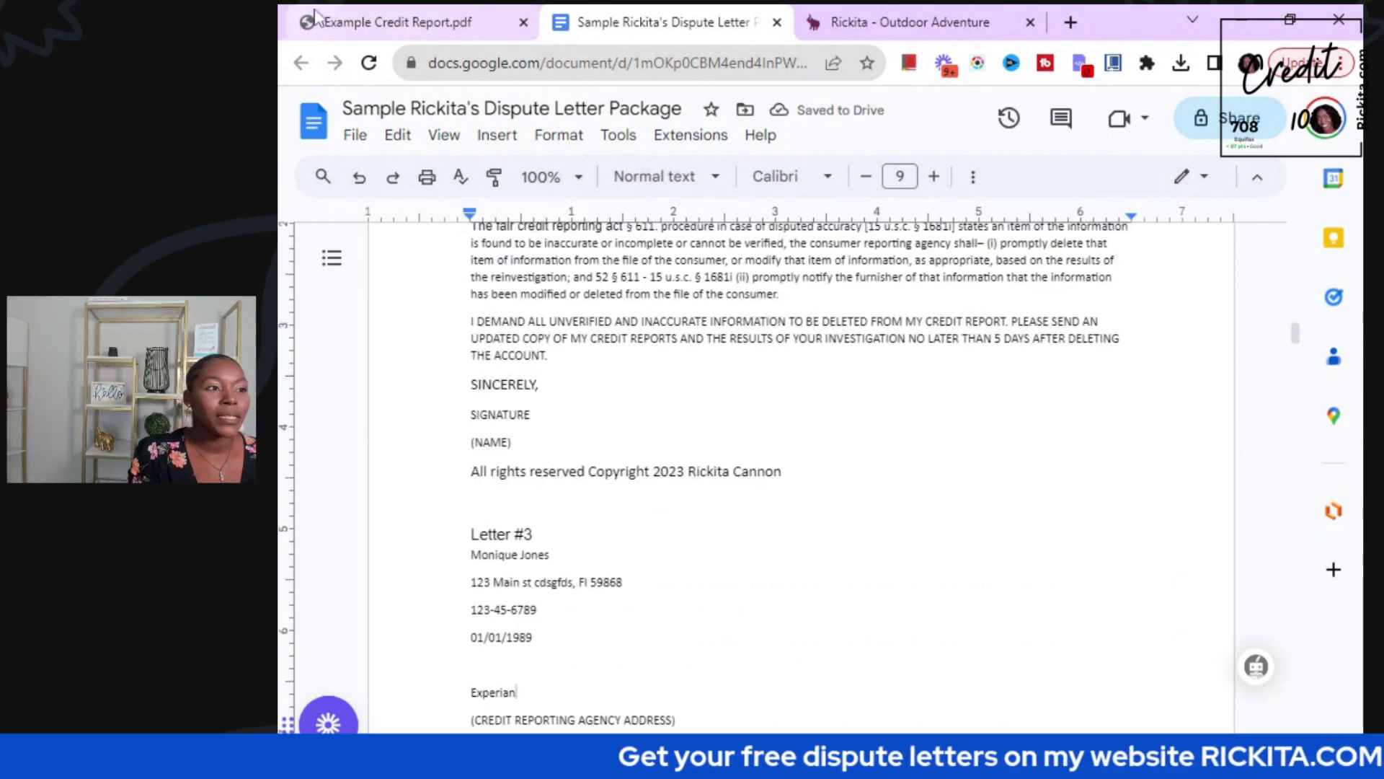
left_click(390, 22)
scroll(693, 276, "up", 2)
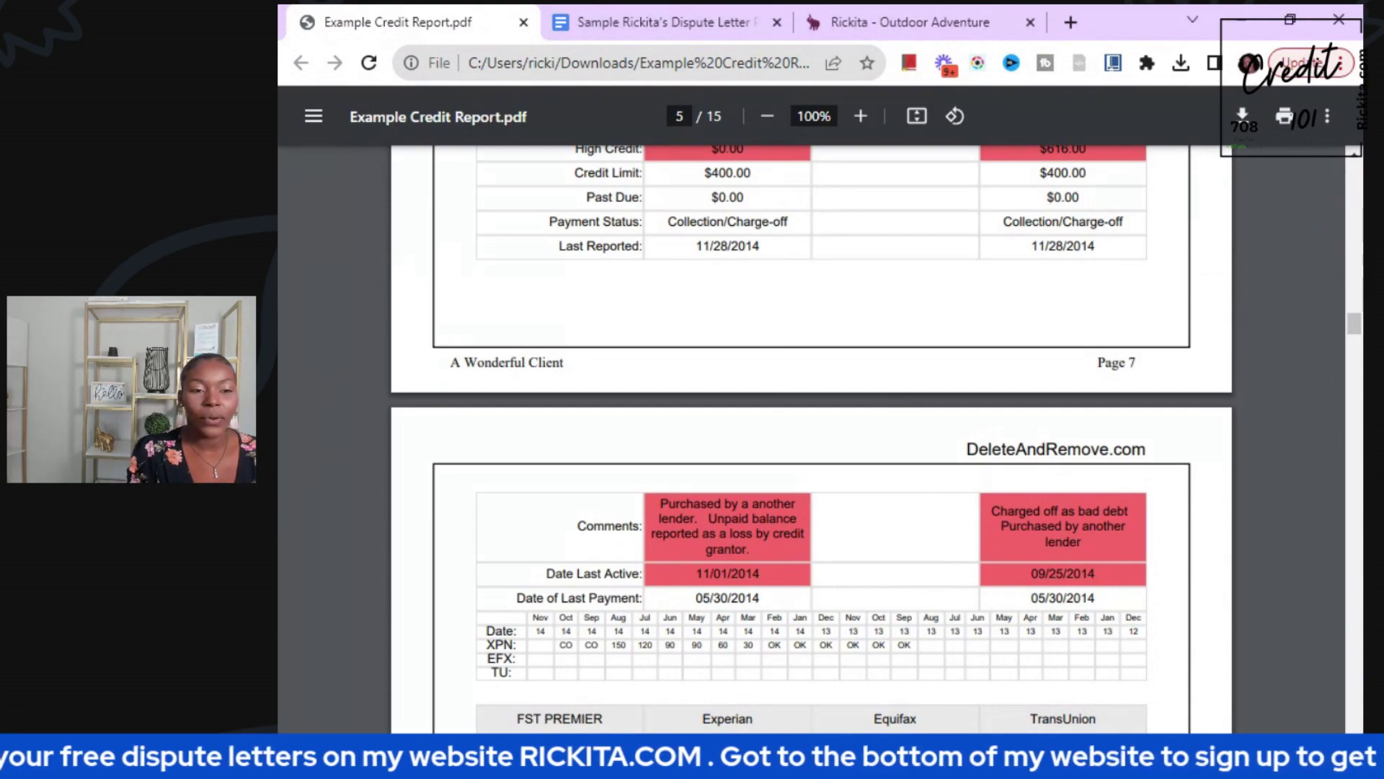
scroll(811, 433, "up", 20)
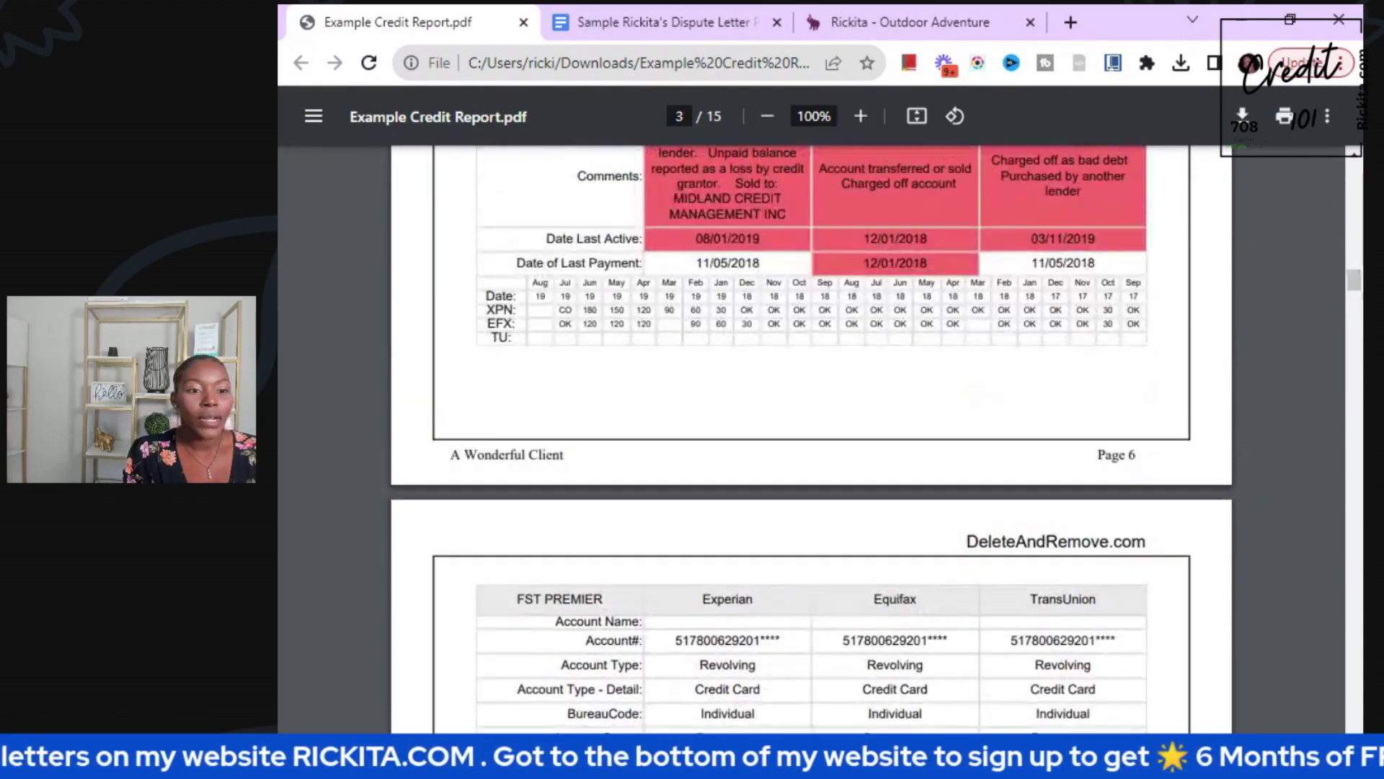
scroll(985, 519, "up", 10)
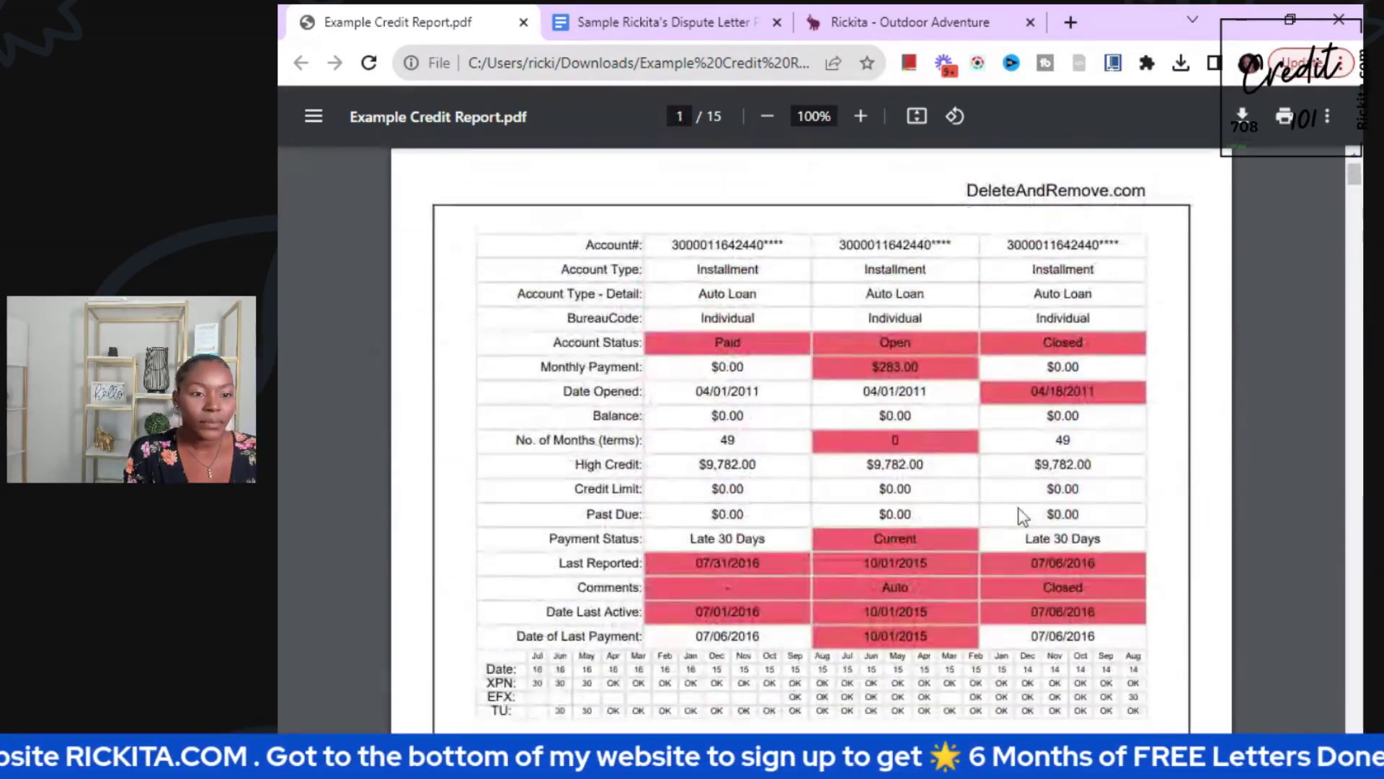
scroll(811, 432, "down", 4)
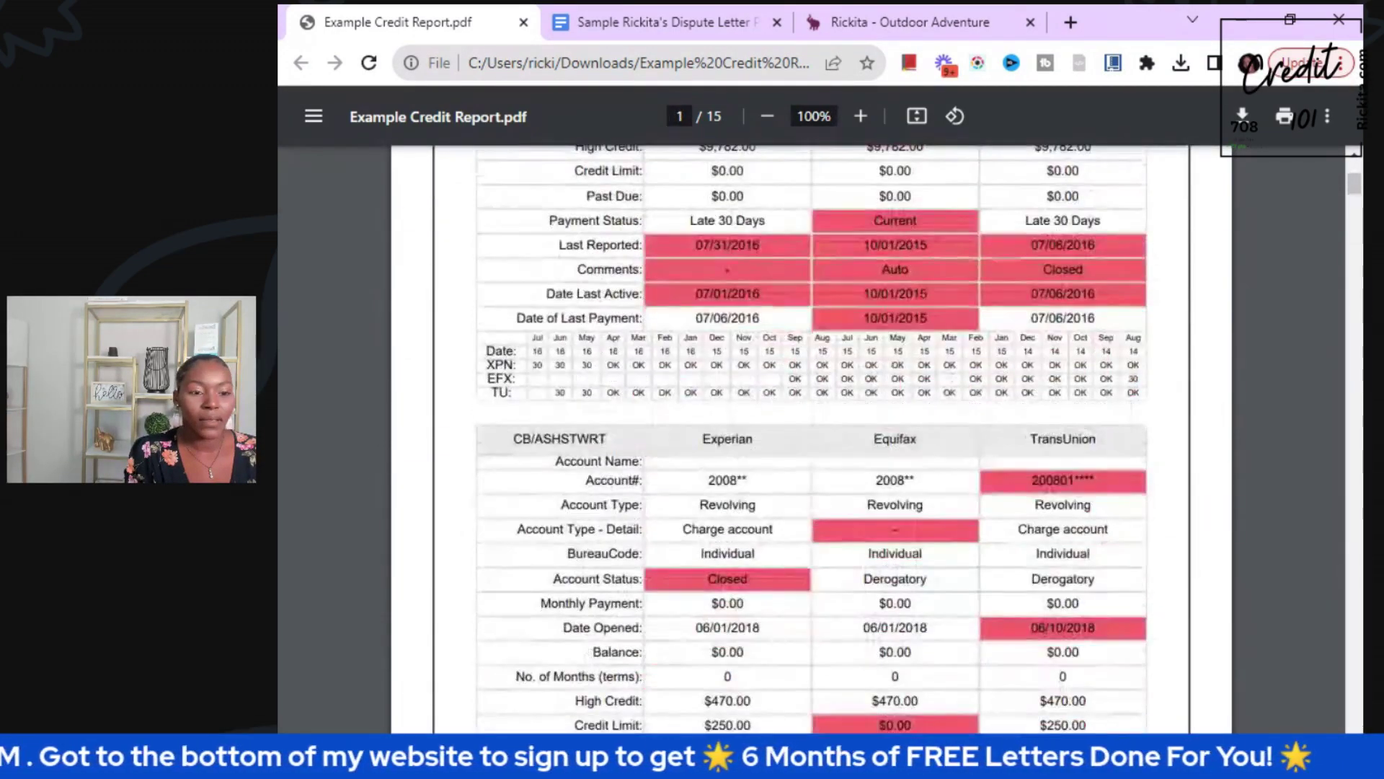
left_click_drag(700, 438, 1096, 440)
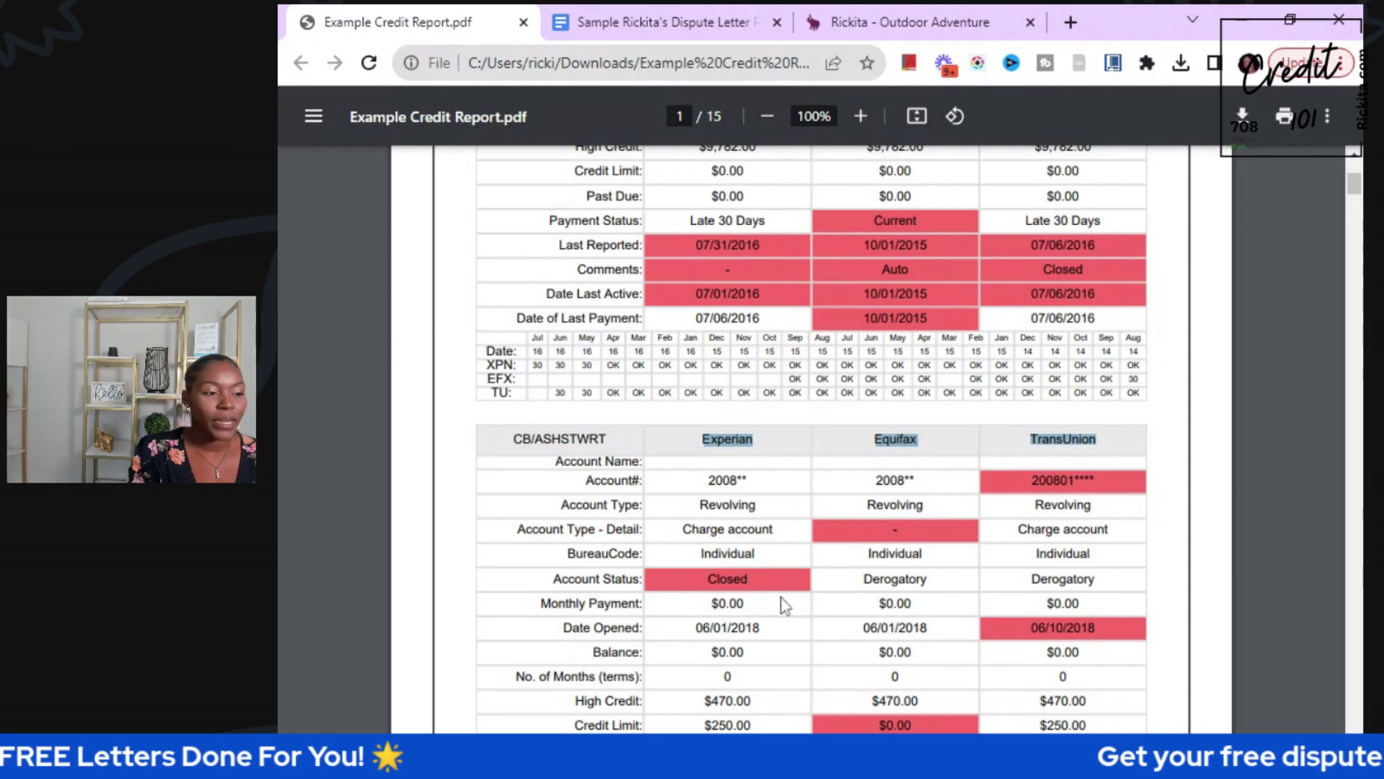
scroll(812, 463, "down", 8)
scroll(843, 458, "down", 15)
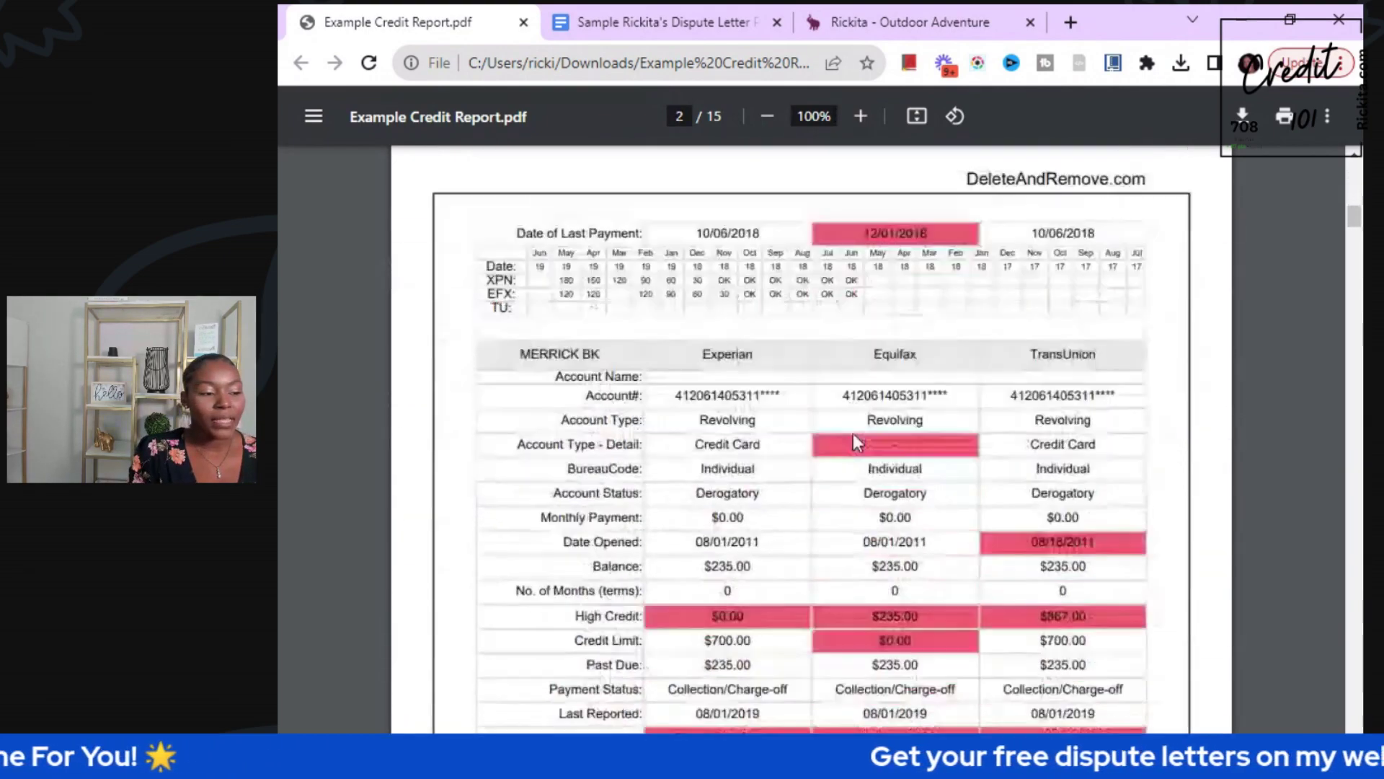
scroll(892, 415, "down", 15)
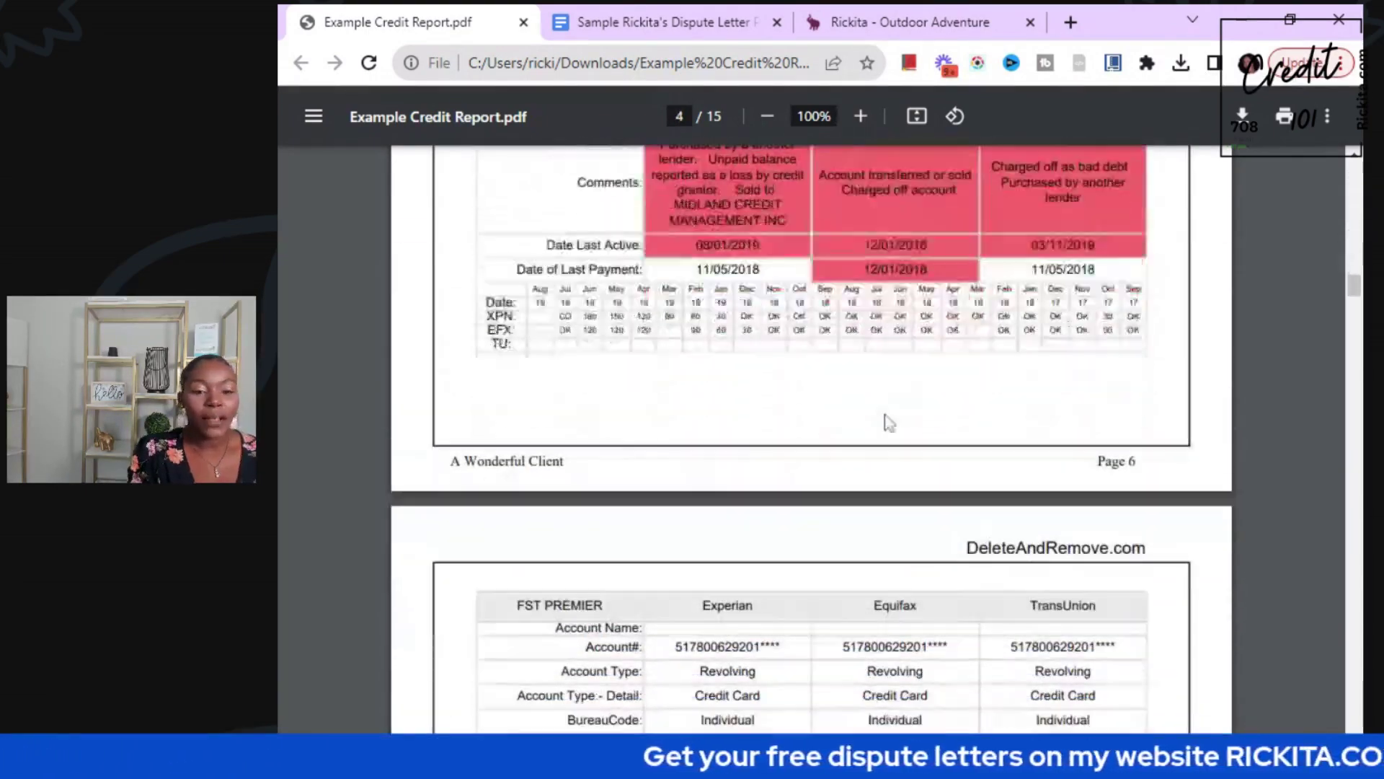
scroll(892, 415, "up", 3)
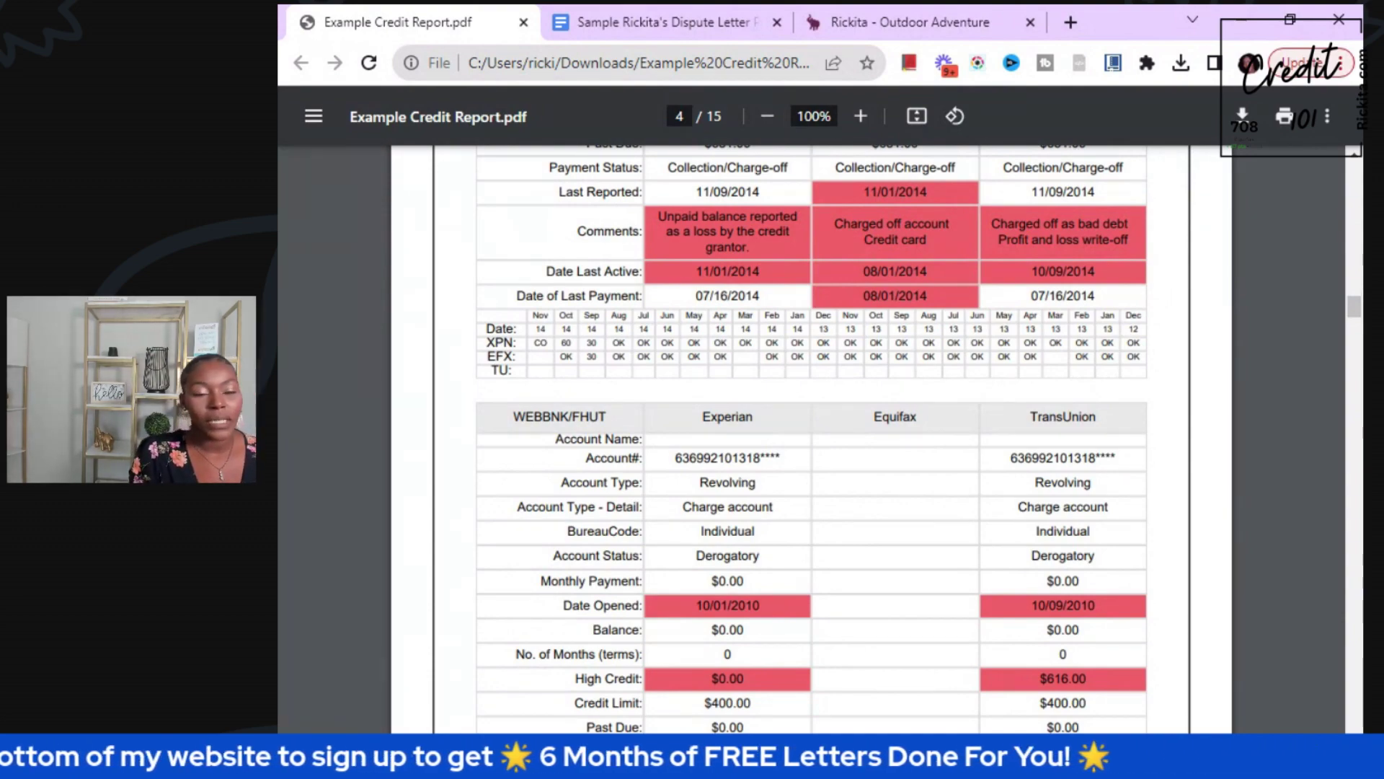
scroll(901, 426, "down", 15)
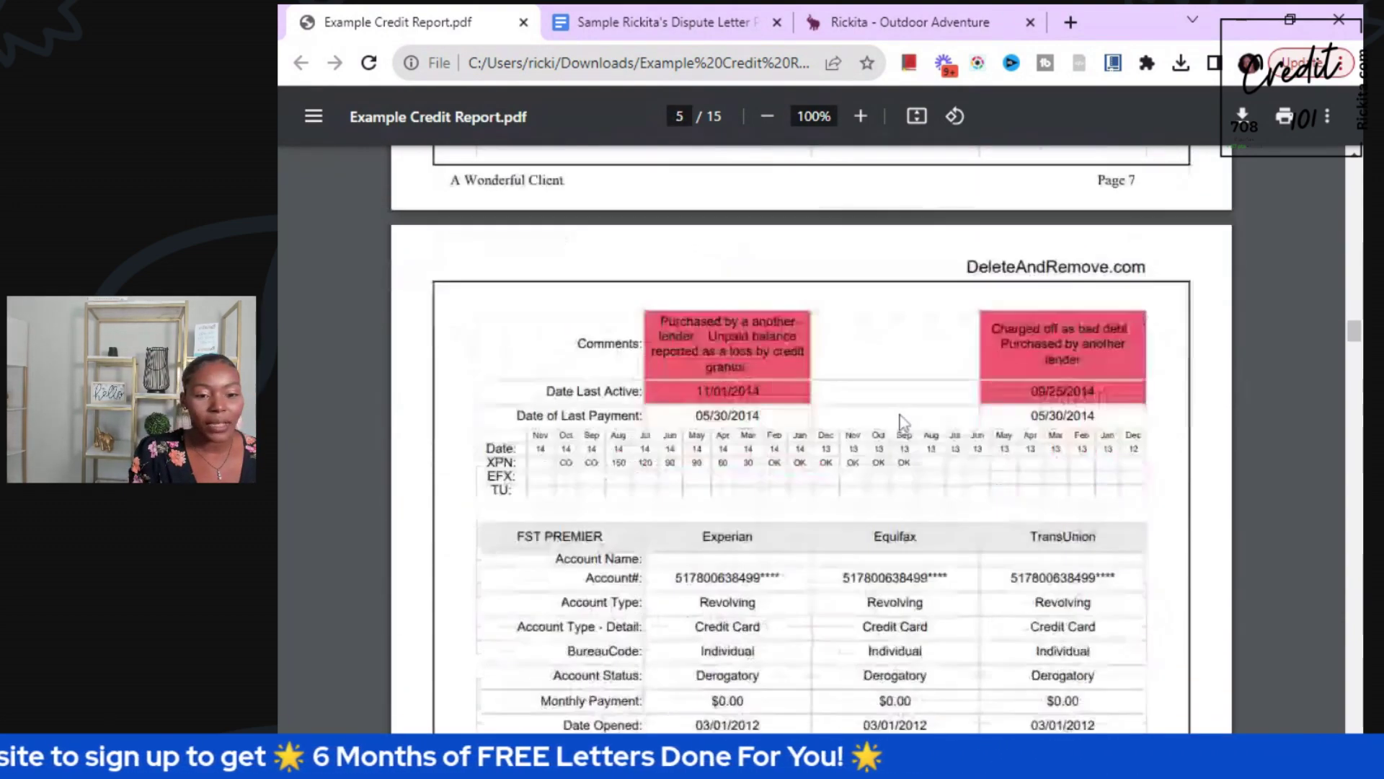
scroll(901, 422, "down", 6)
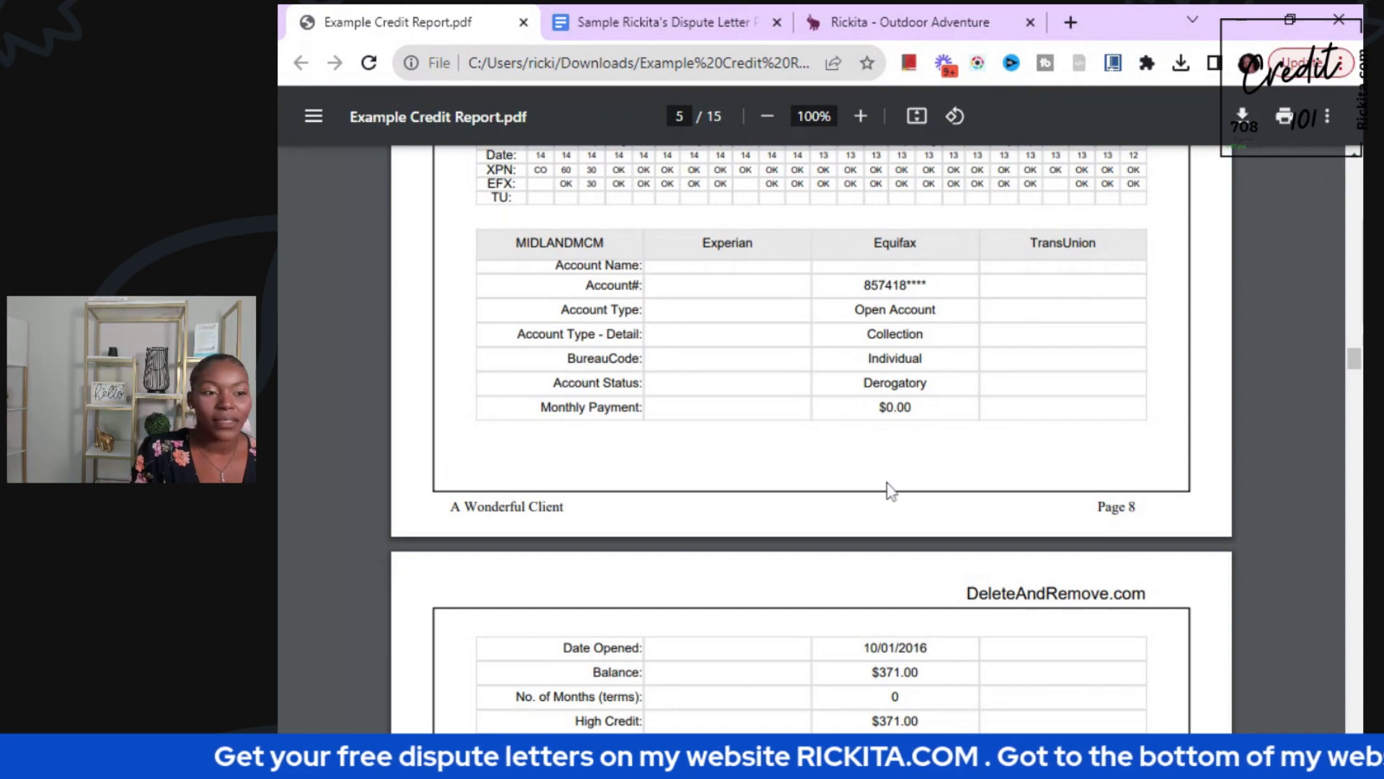
scroll(905, 469, "down", 12)
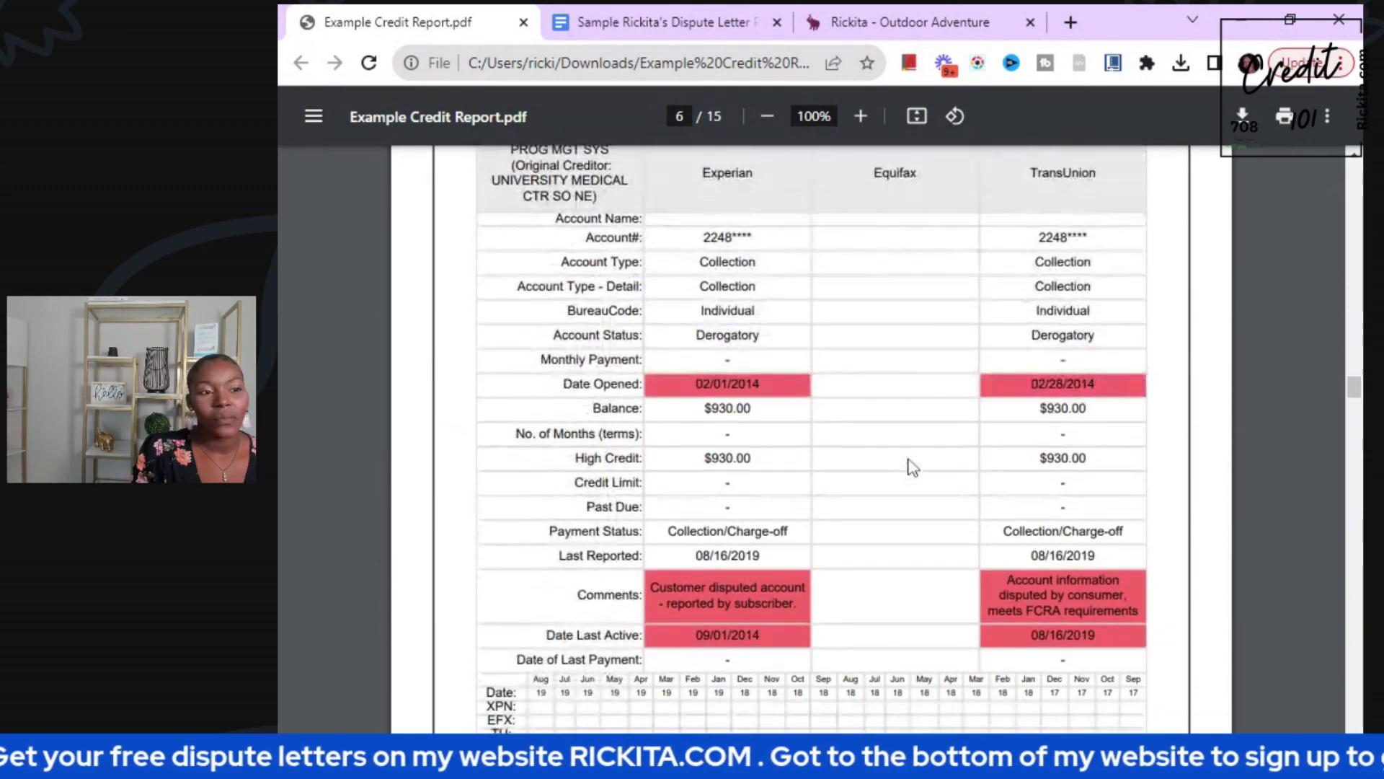
scroll(908, 468, "down", 4)
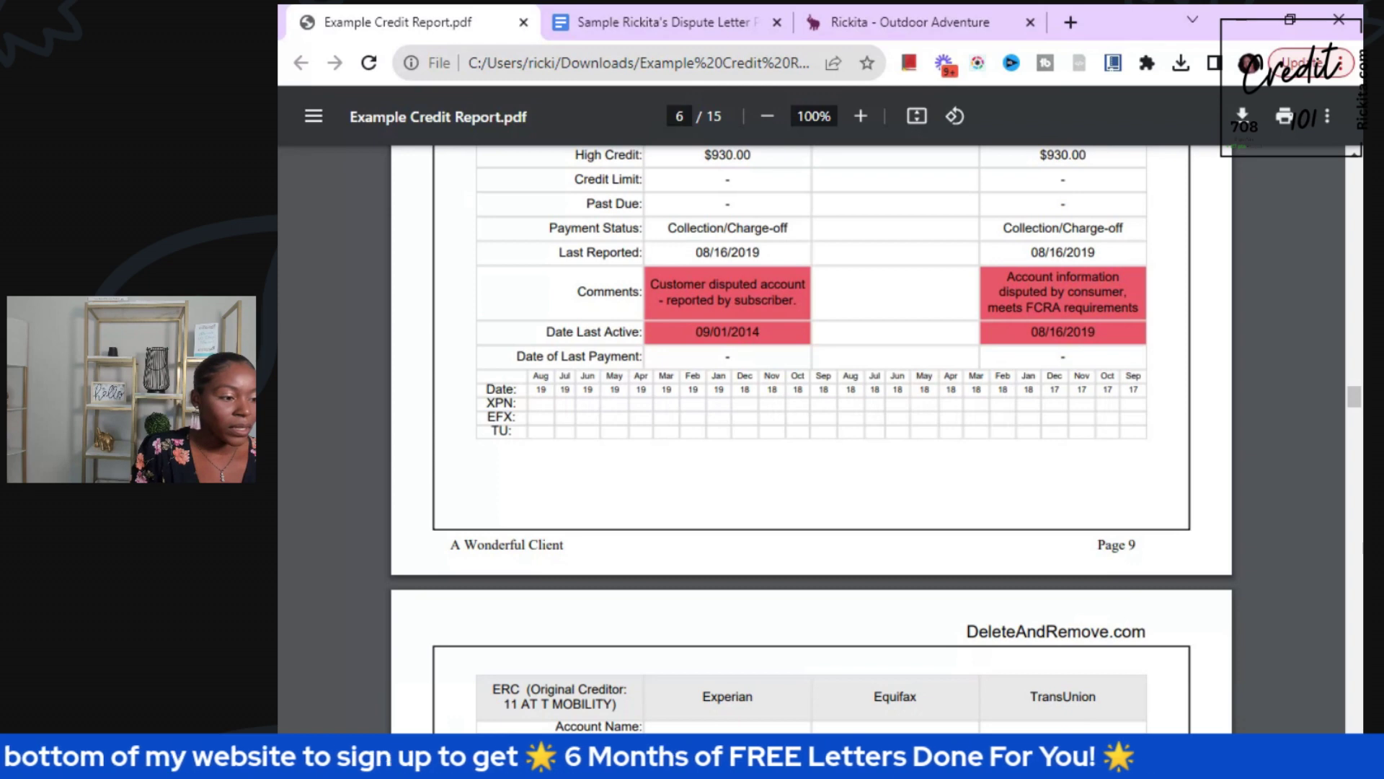
scroll(923, 504, "down", 5)
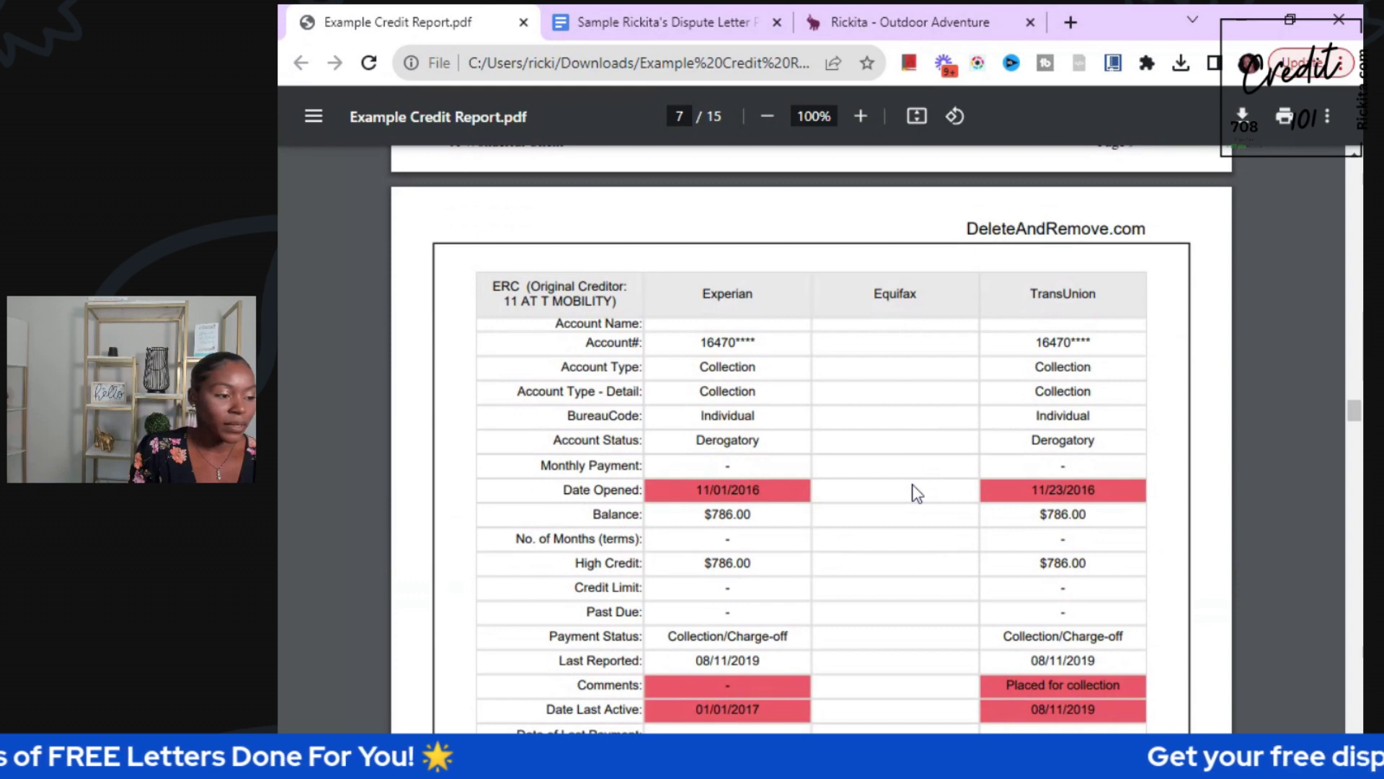
scroll(912, 486, "down", 2)
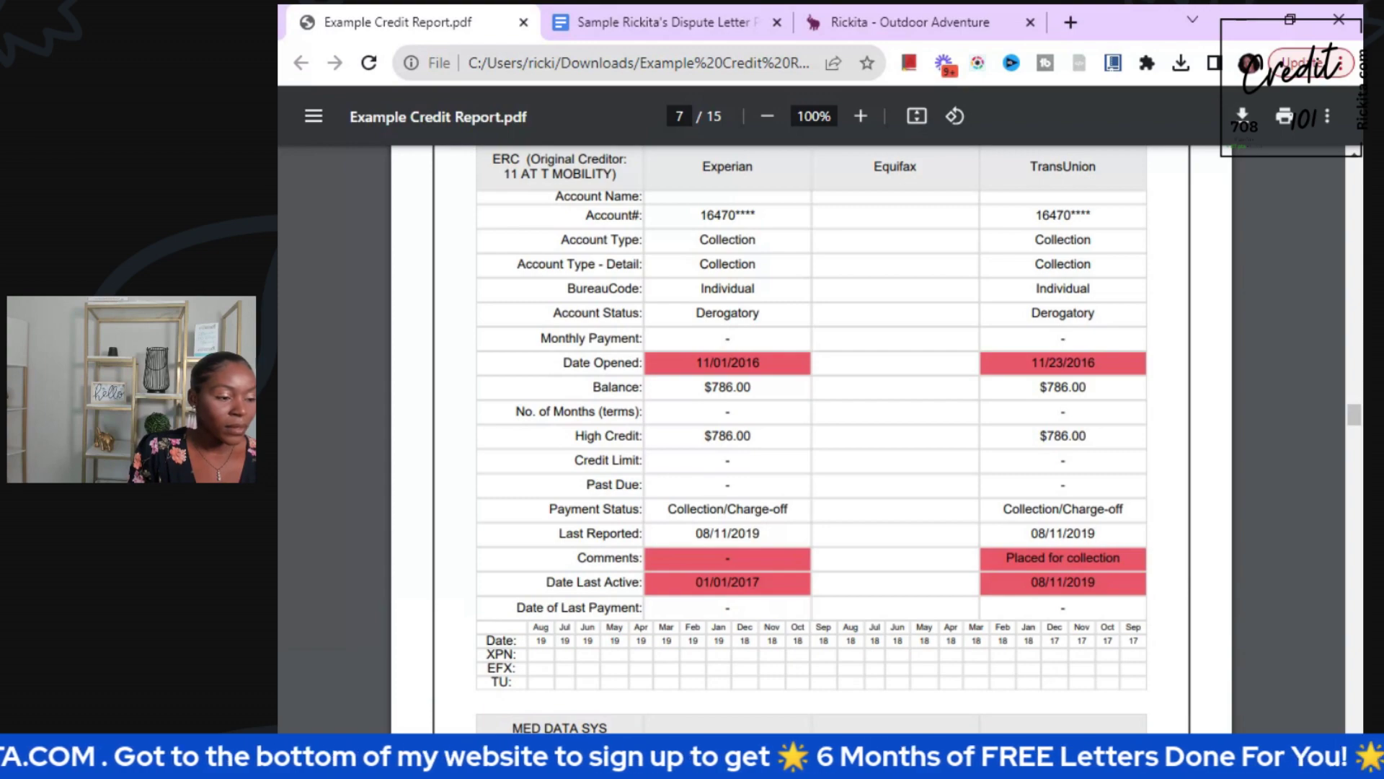
scroll(963, 451, "down", 10)
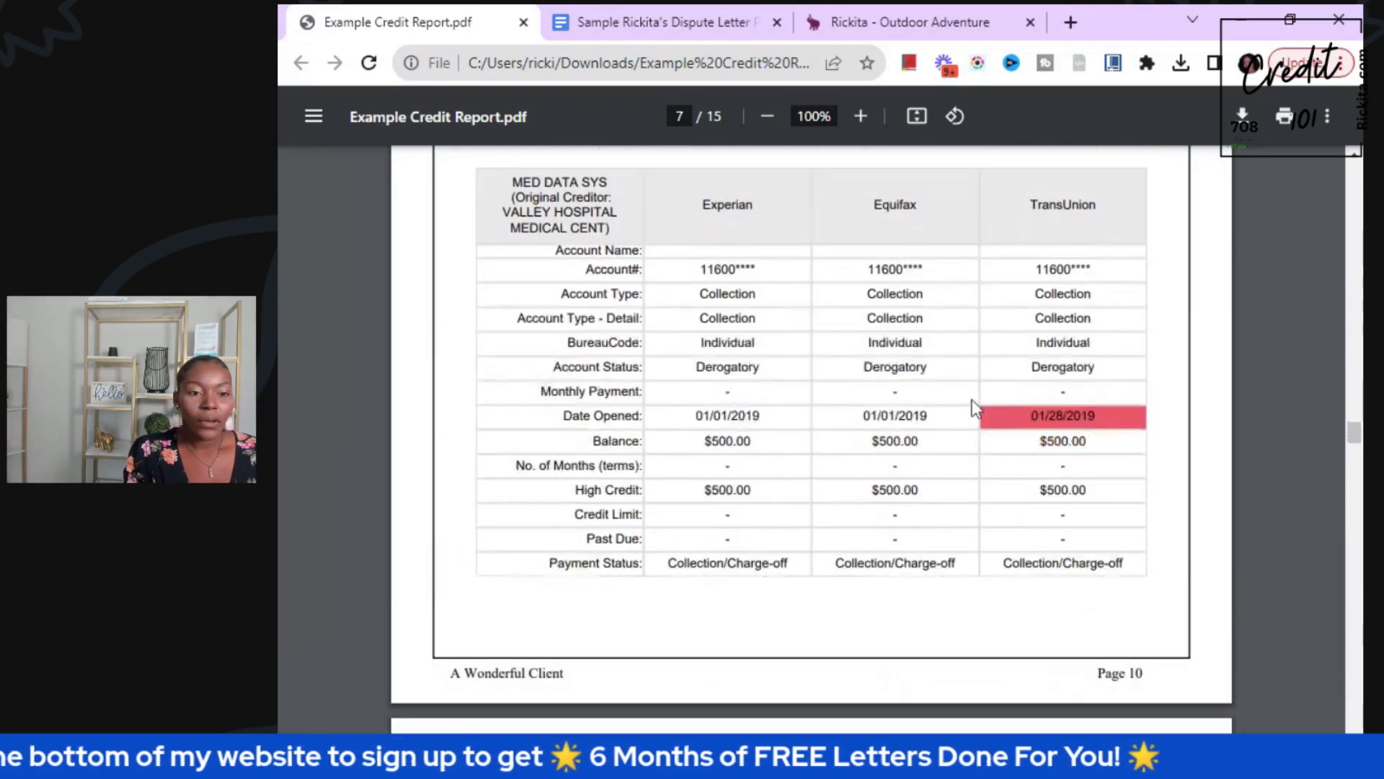
scroll(978, 411, "up", 20)
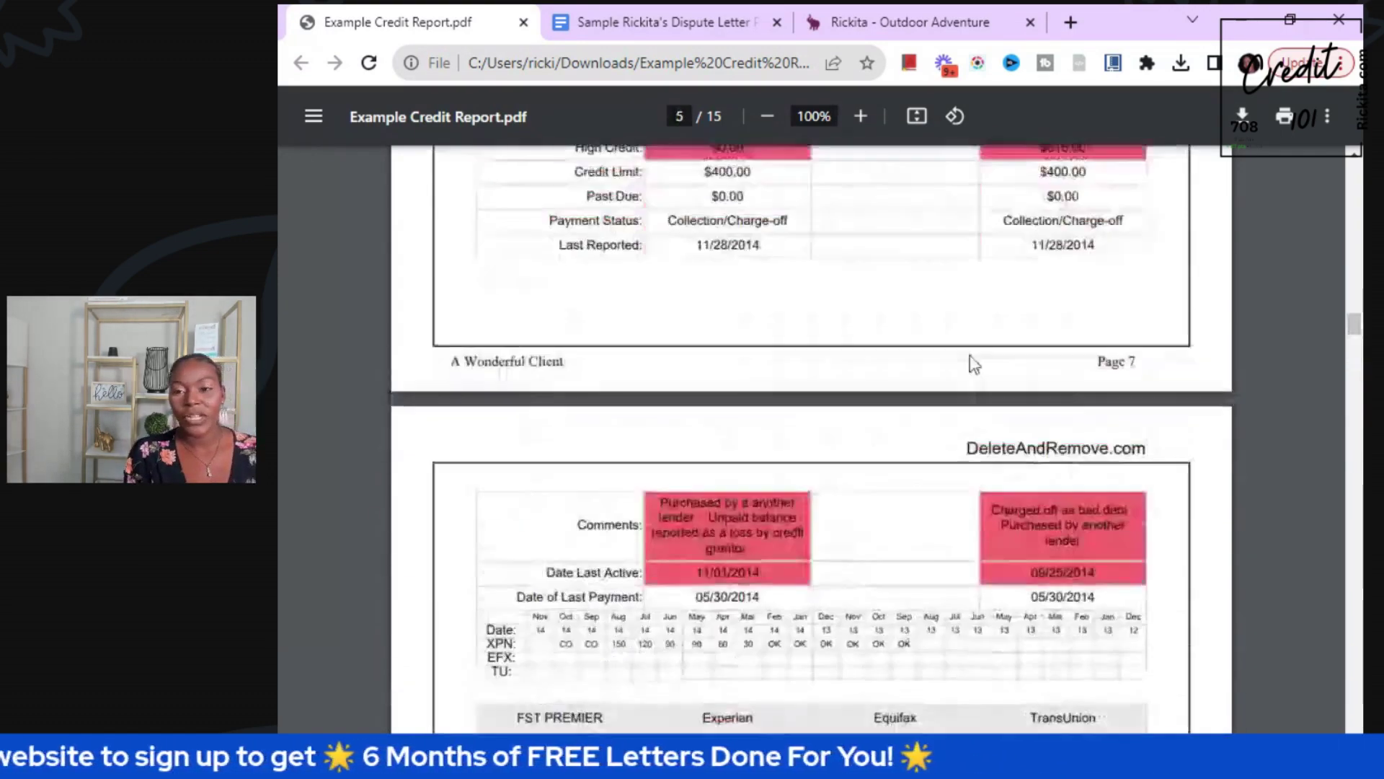
scroll(967, 350, "up", 20)
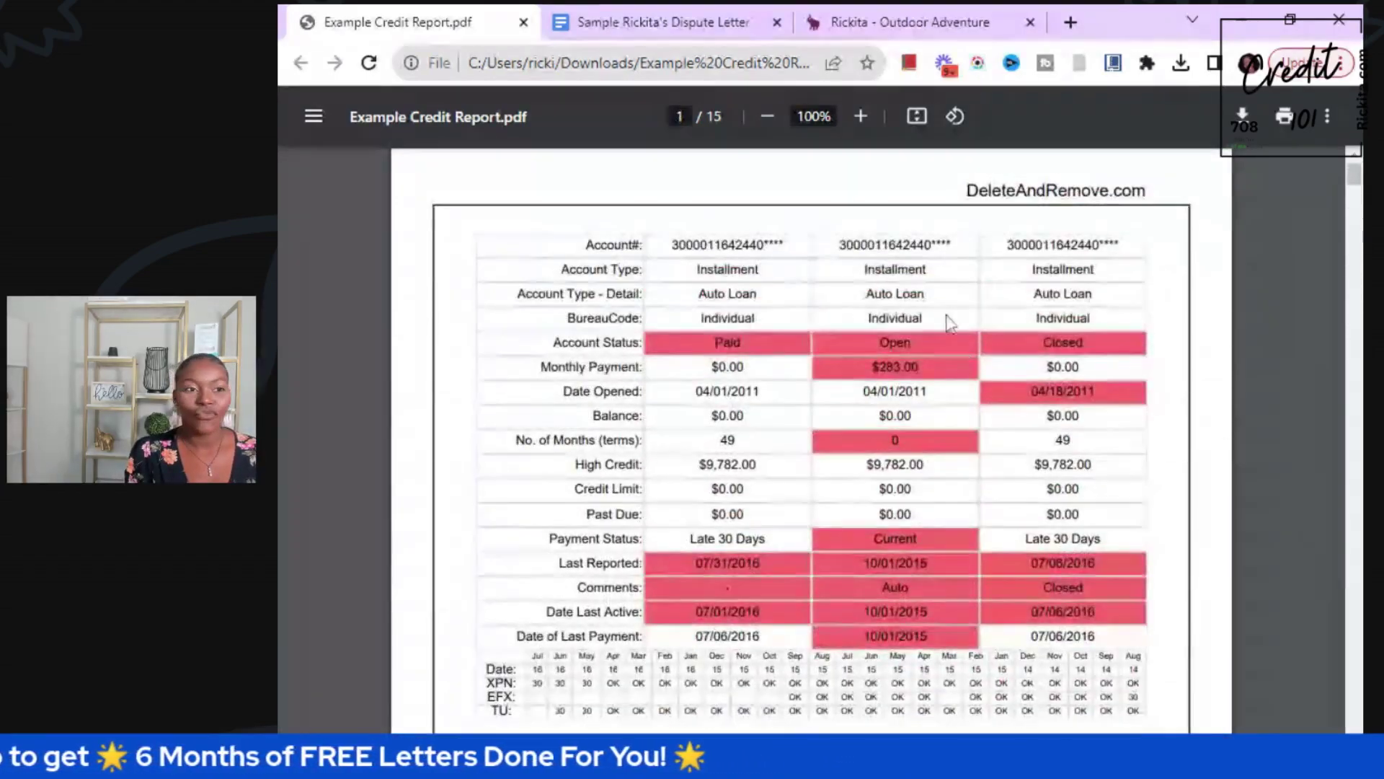
Step: Return to the dispute letter package and scroll to Letter #1's numbered account list
left_click(592, 18)
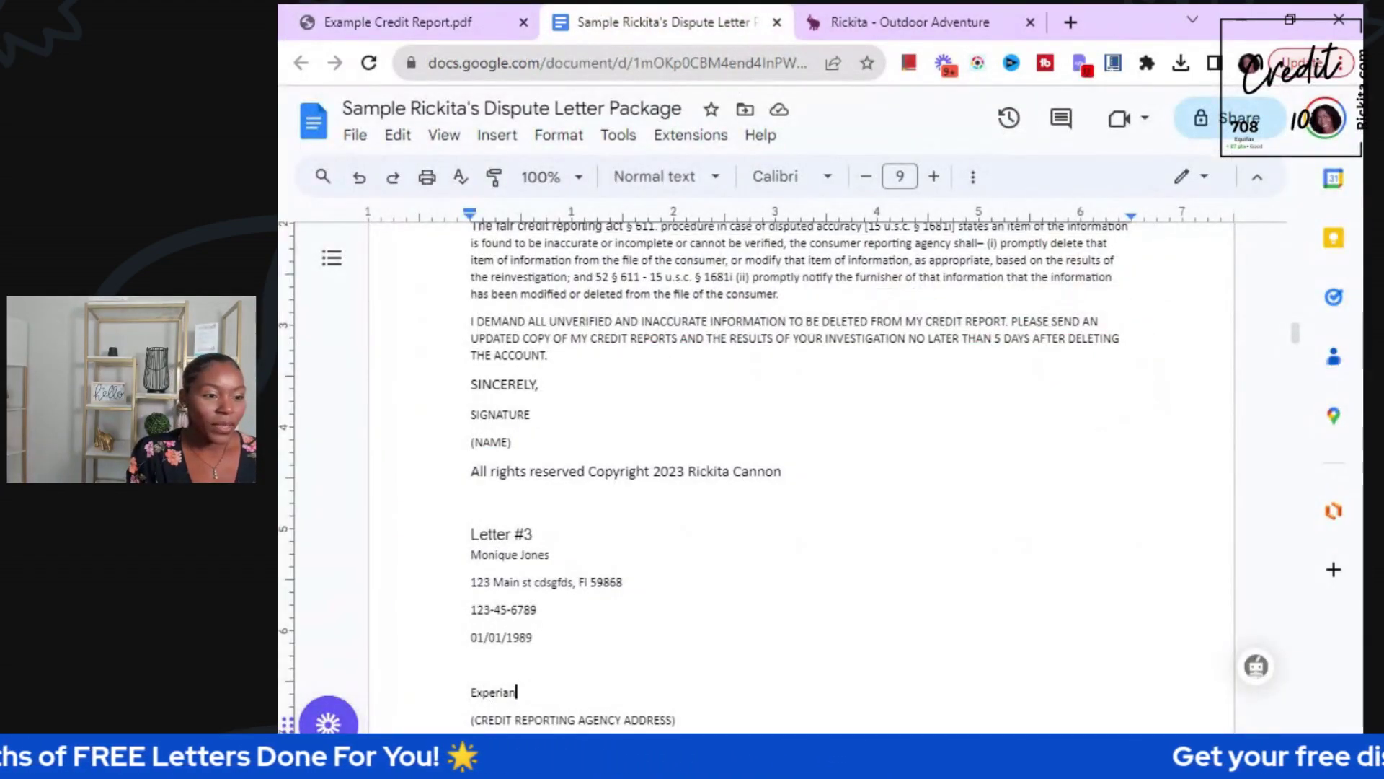
scroll(800, 462, "up", 20)
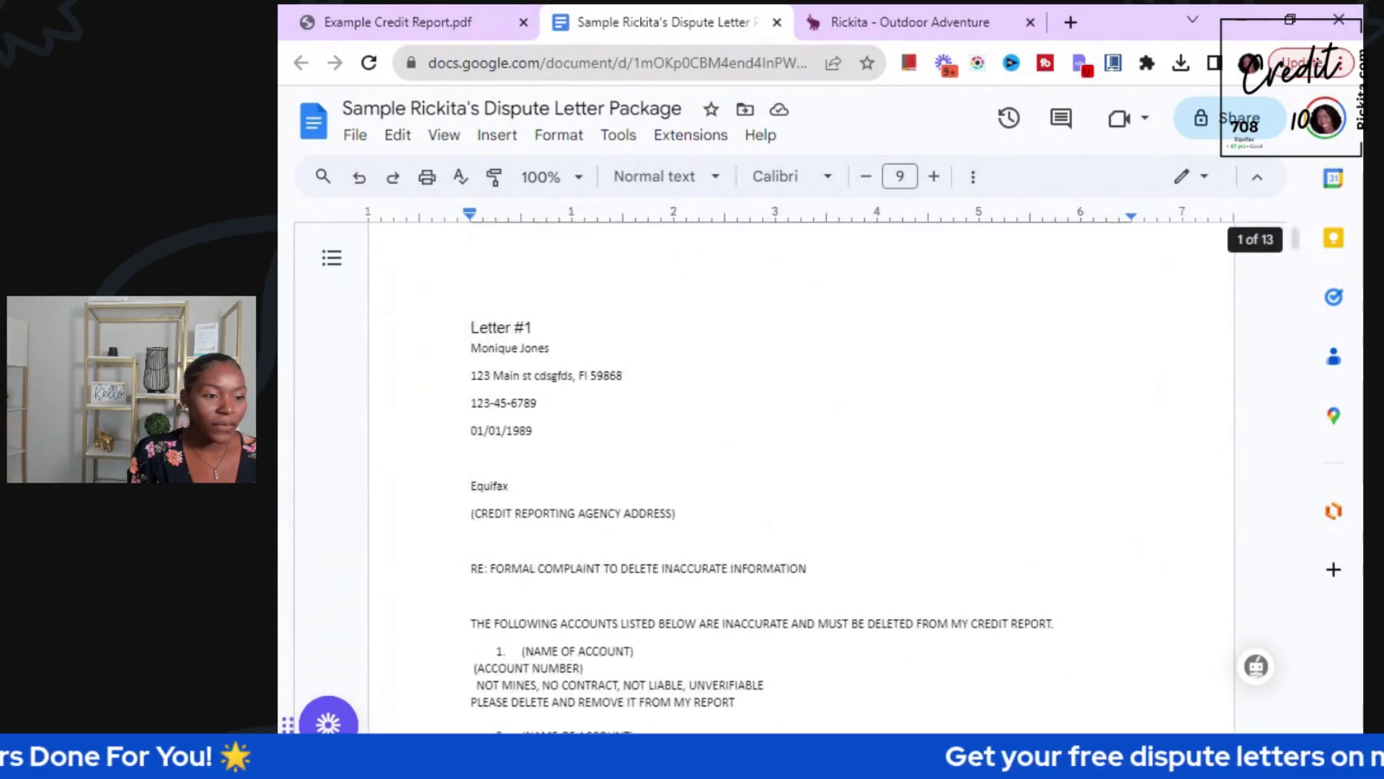
scroll(800, 461, "down", 3)
scroll(800, 476, "down", 2)
scroll(801, 462, "down", 3)
scroll(801, 461, "up", 3)
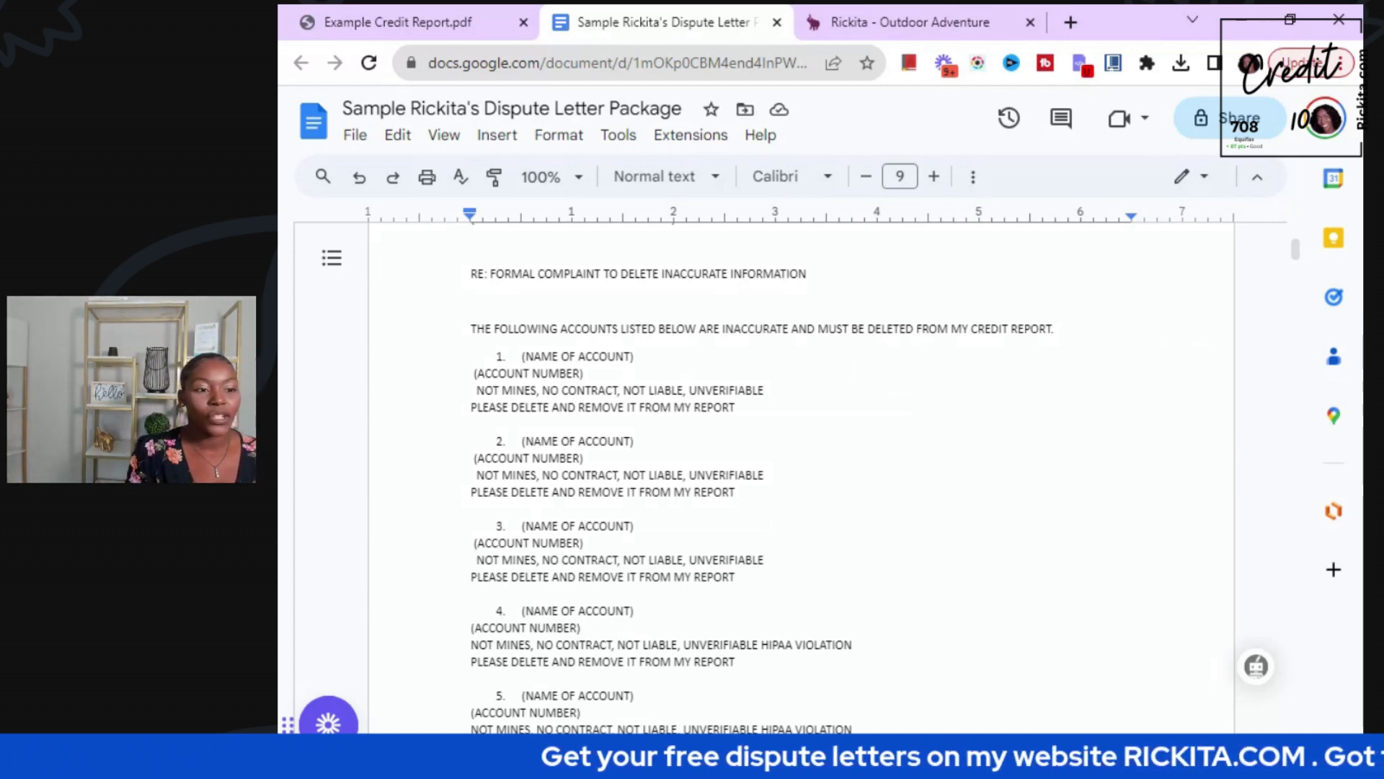
Step: Scroll to Letter #1's five-entry account list and select the first (NAME OF ACCOUNT) placeholder
scroll(762, 457, "up", 3)
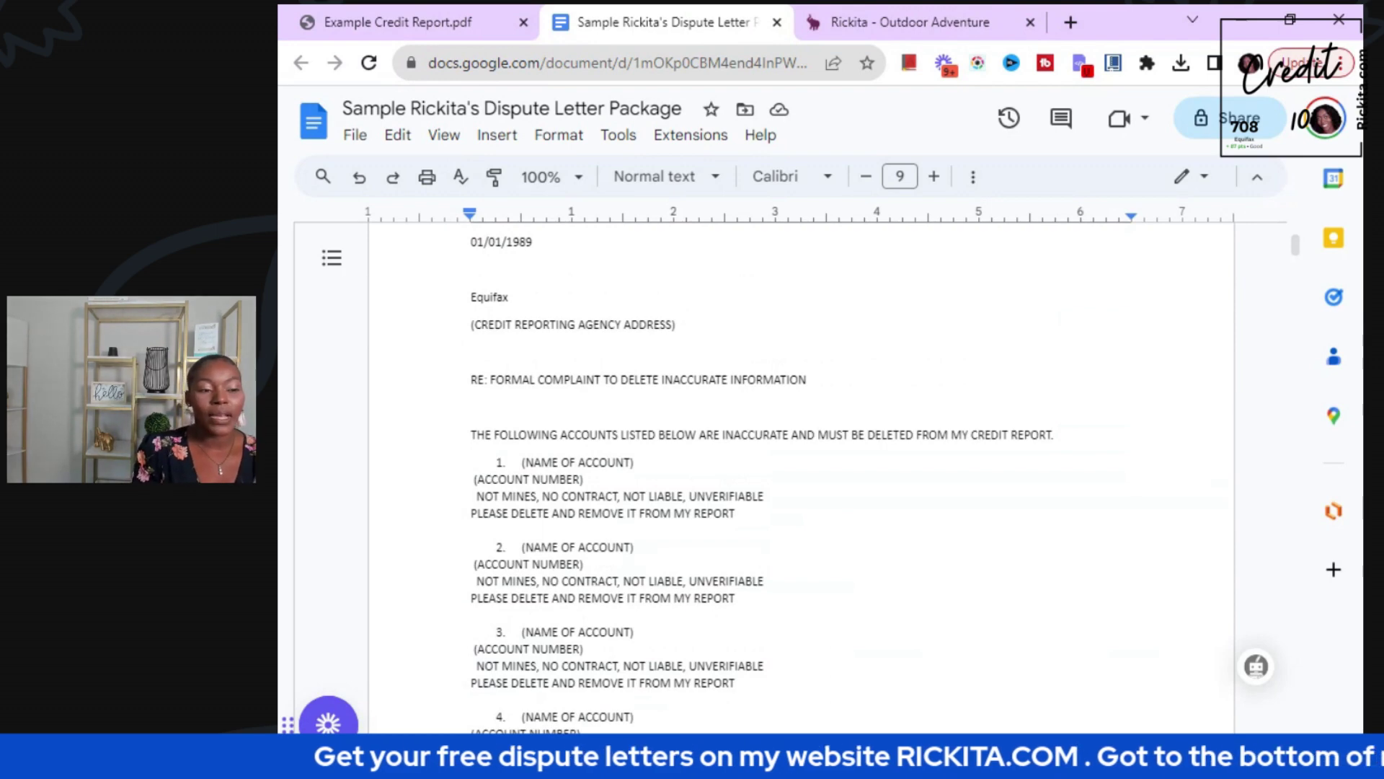
scroll(762, 456, "down", 3)
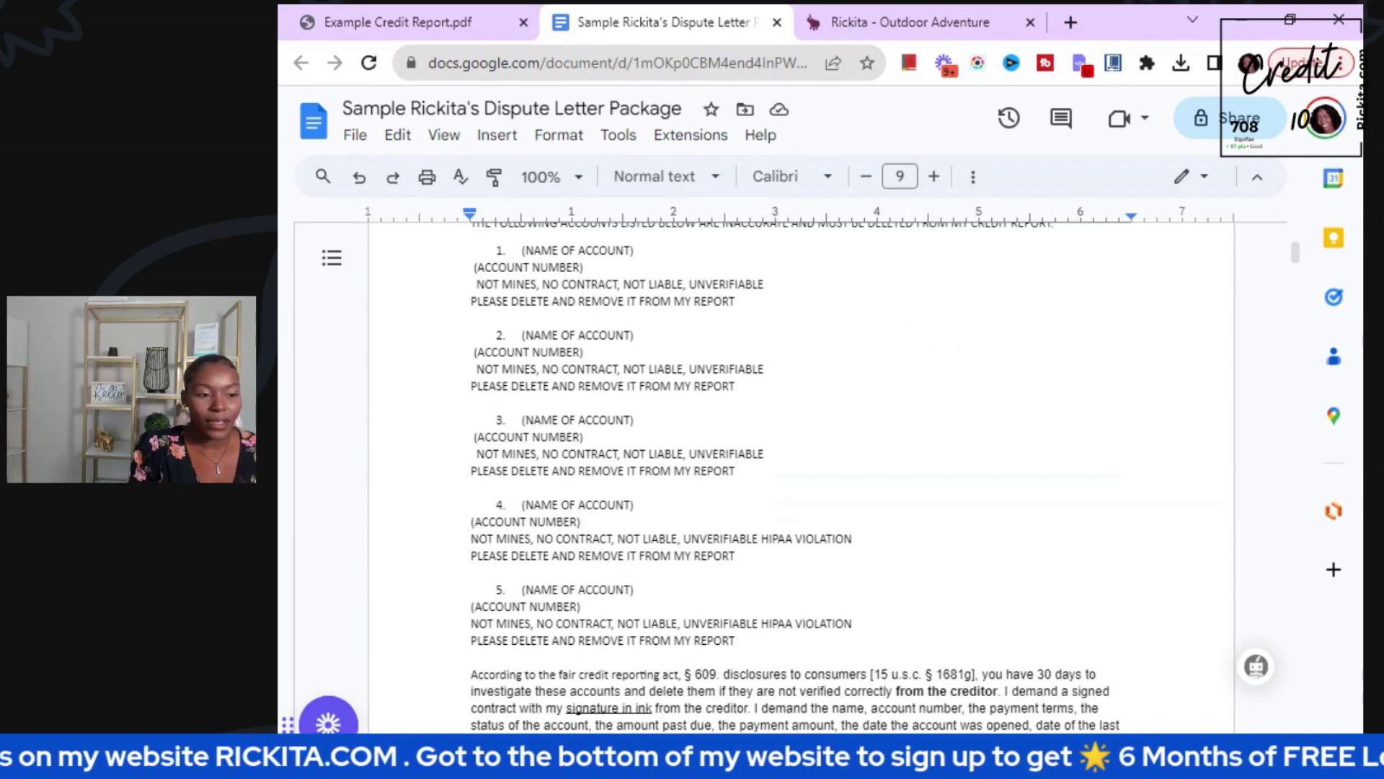
scroll(762, 456, "up", 2)
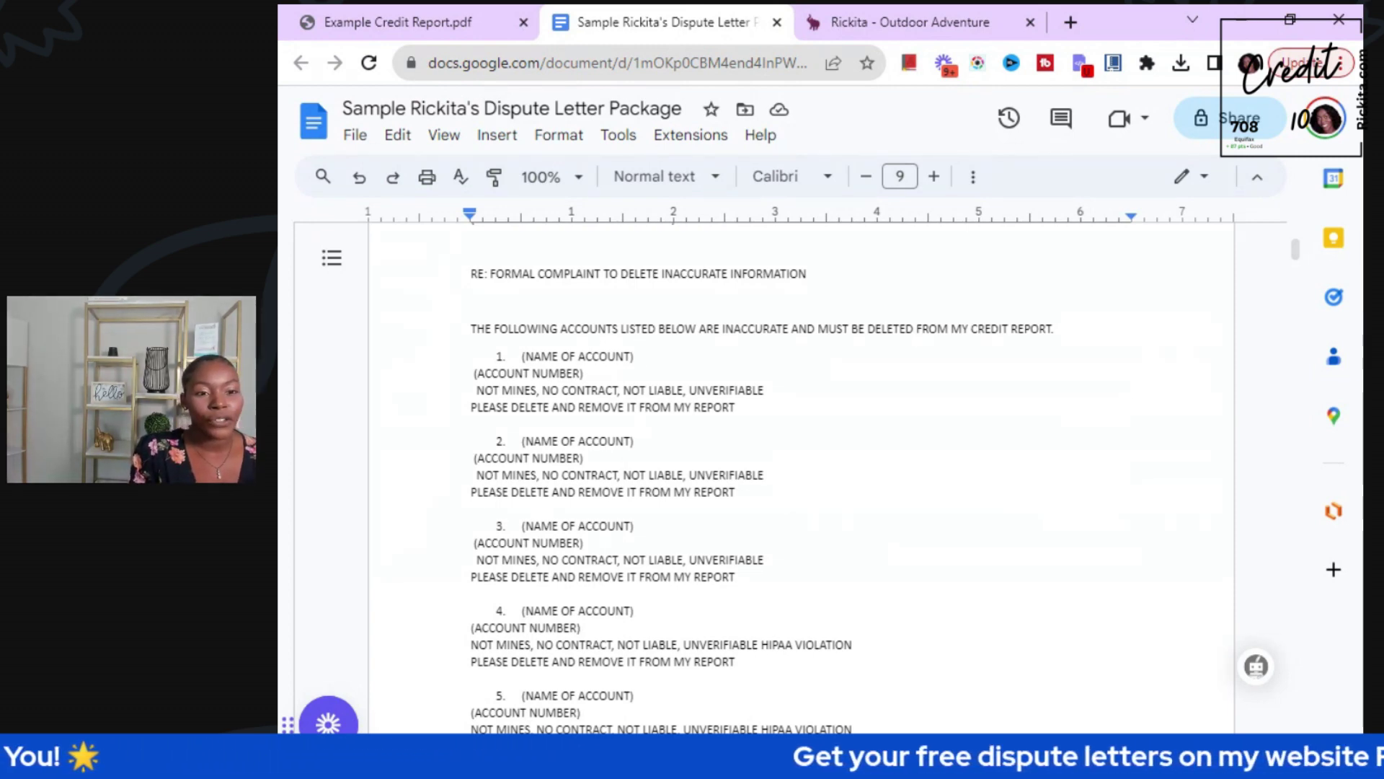
scroll(762, 465, "up", 3)
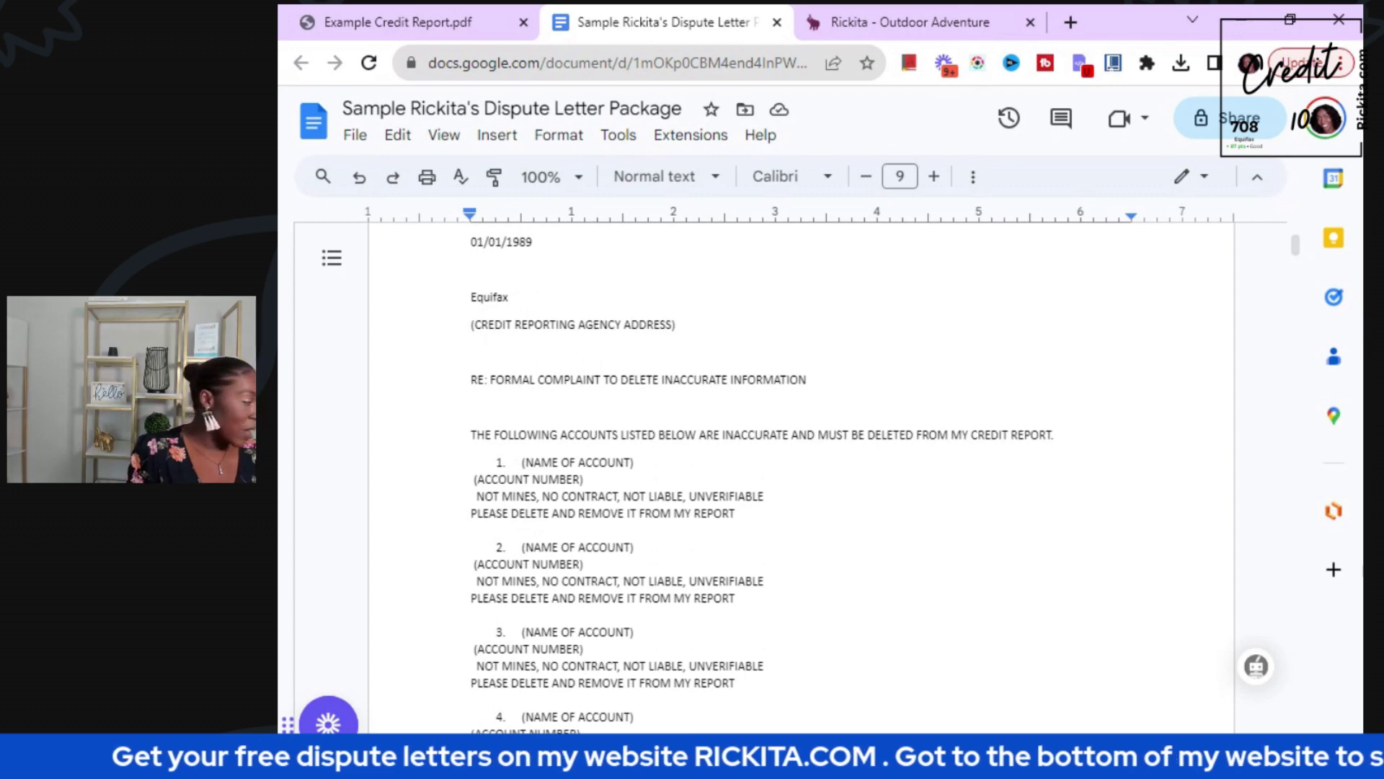
scroll(761, 465, "down", 3)
left_click_drag(521, 356, 472, 373)
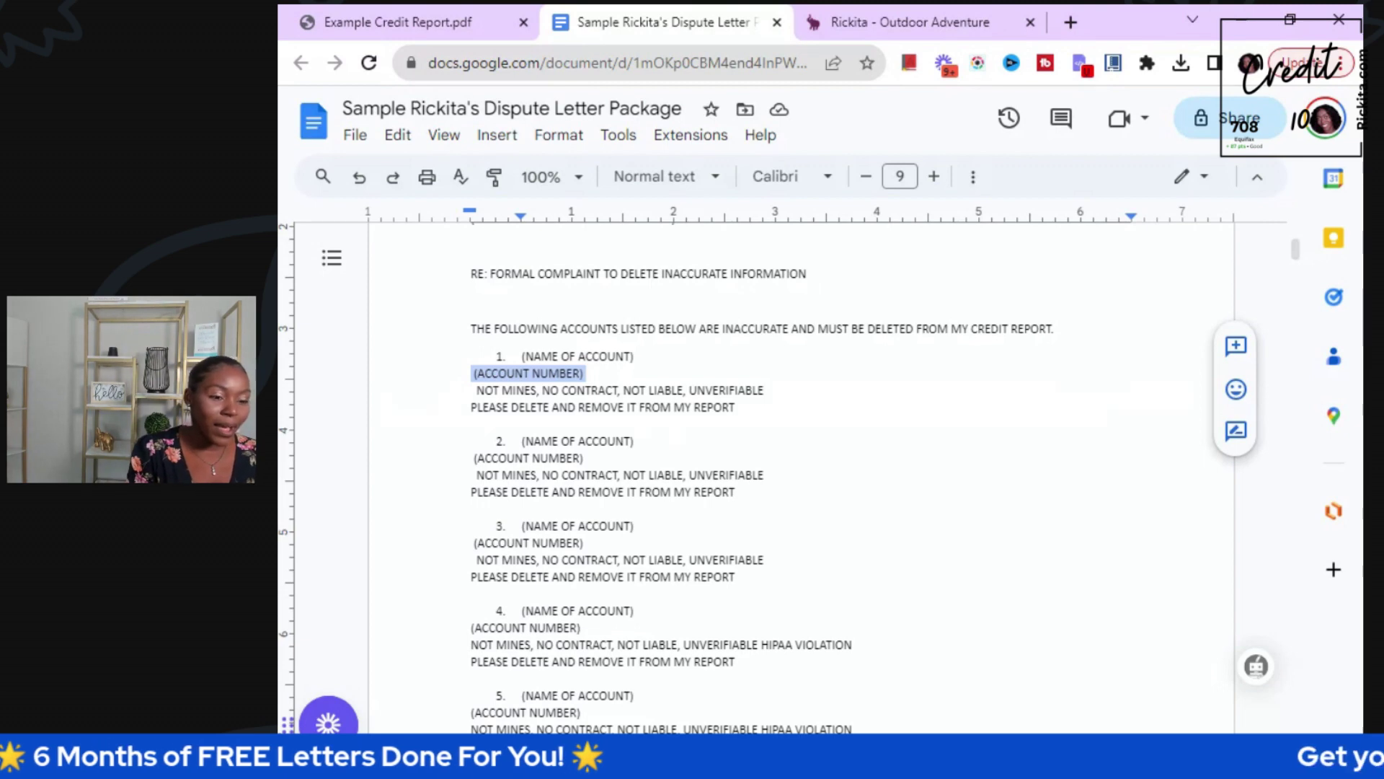
Step: Copy CB/ASHSTWRT from the credit report and paste it over item 1's account-name placeholder
scroll(793, 433, "up", 2)
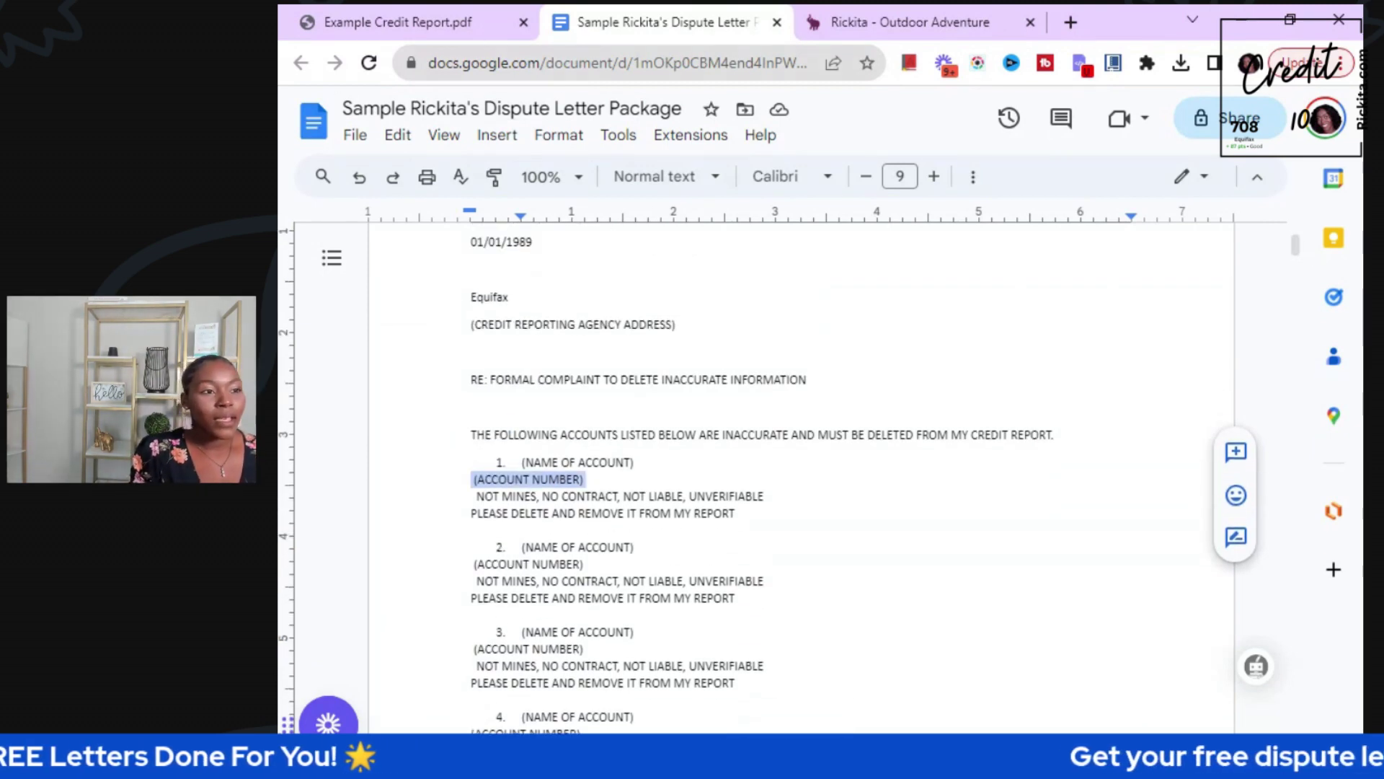
left_click(467, 25)
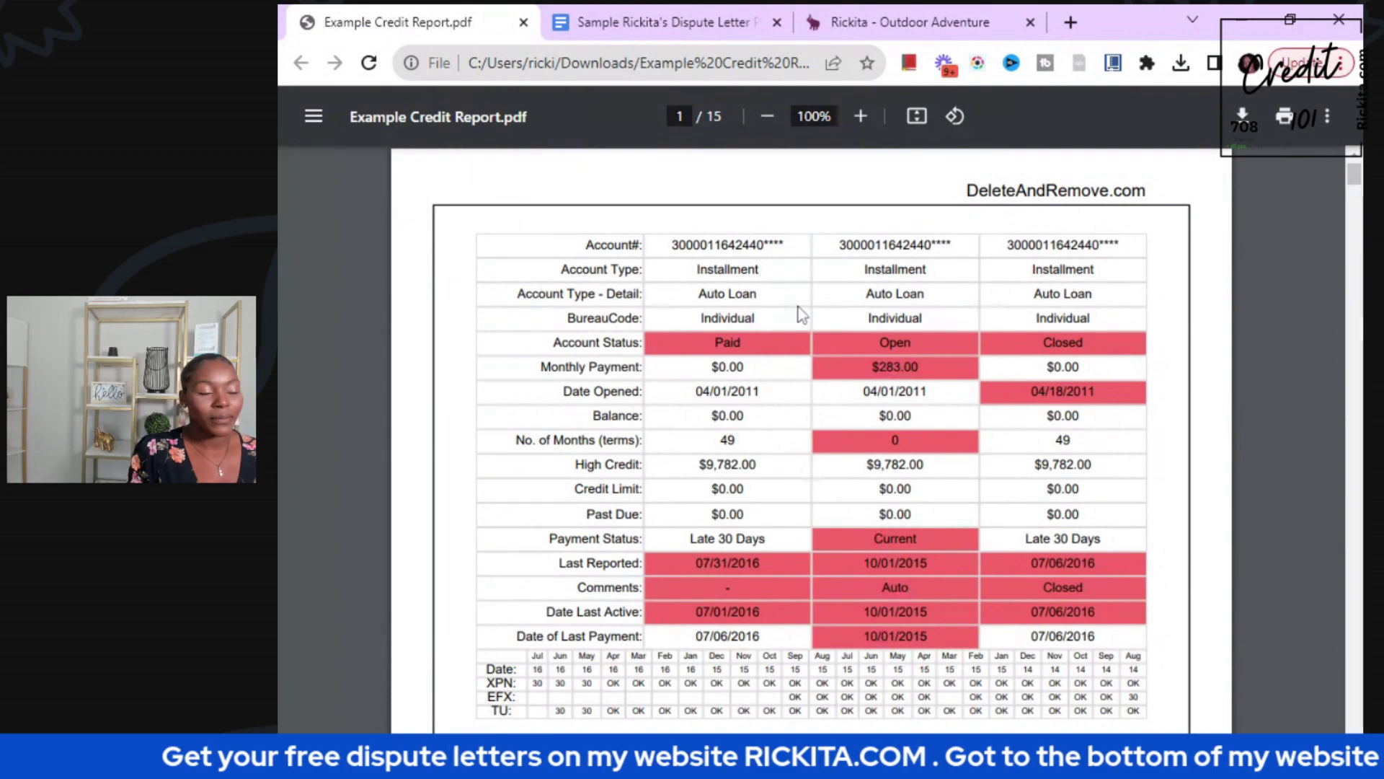
scroll(823, 413, "down", 1)
scroll(823, 421, "down", 8)
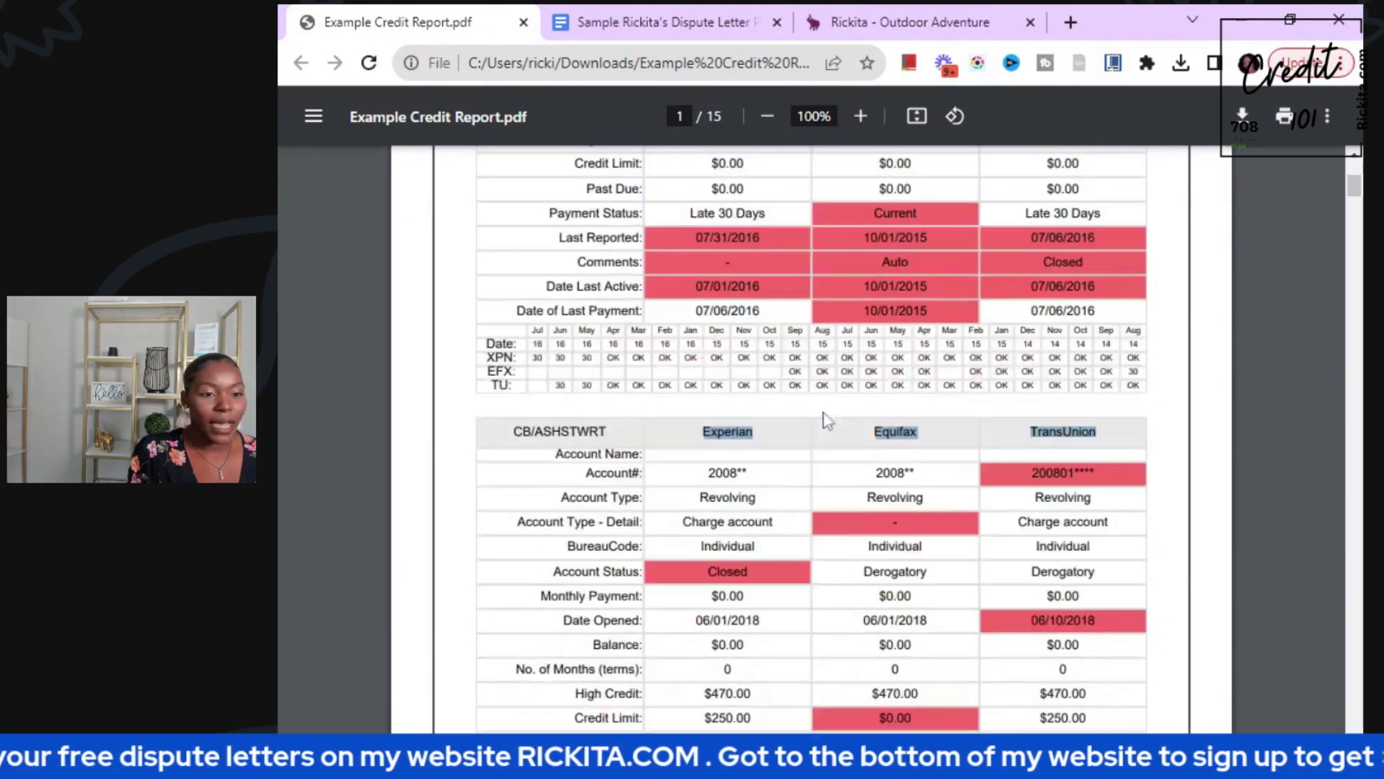
scroll(825, 321, "up", 1)
scroll(826, 321, "up", 7)
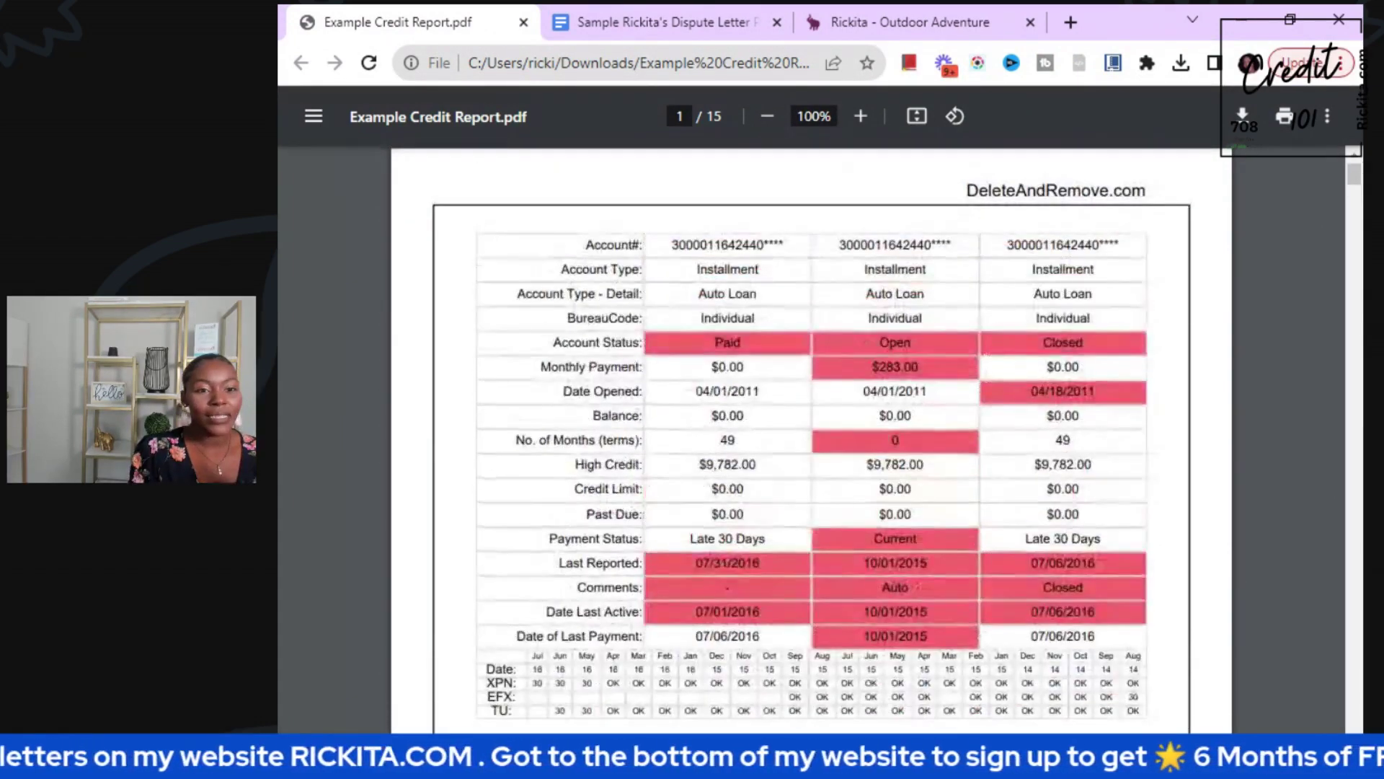
scroll(825, 360, "down", 7)
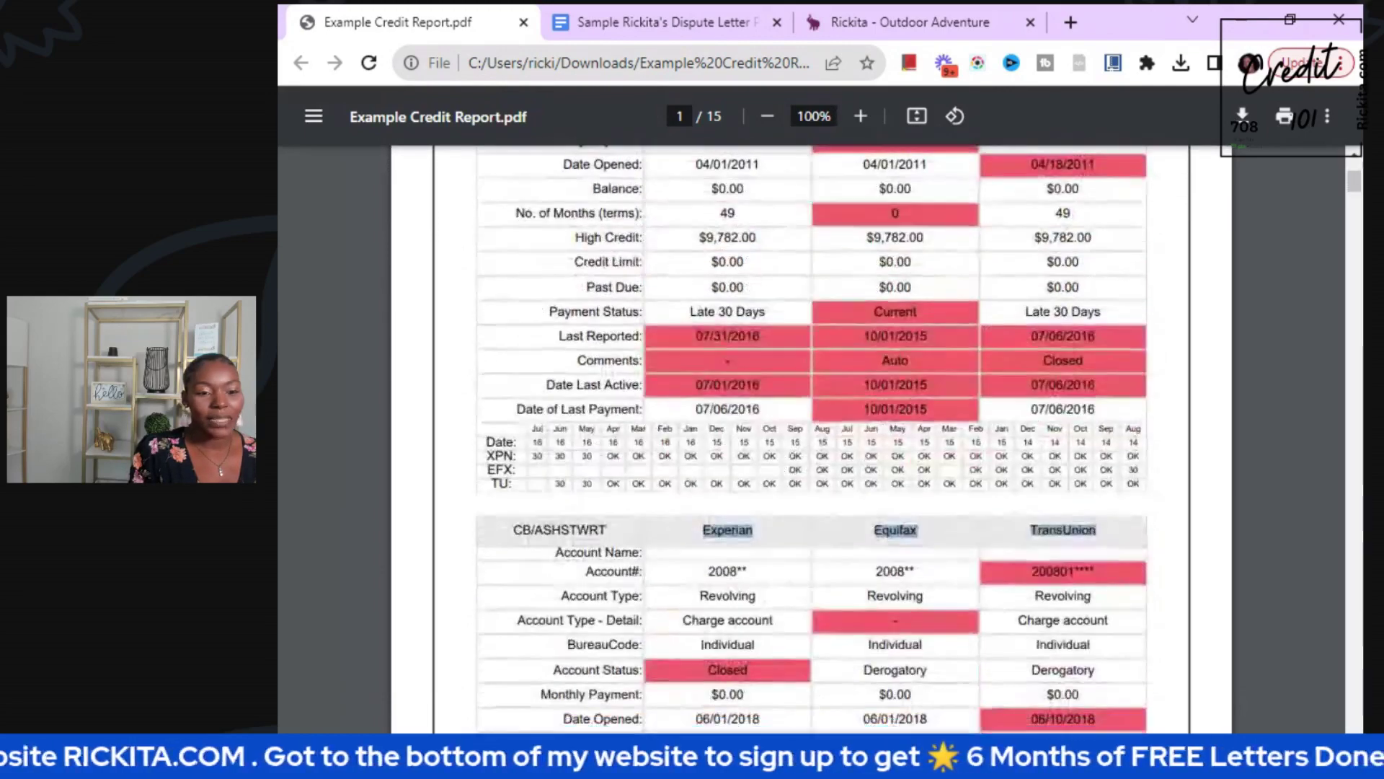
left_click_drag(607, 226, 513, 226)
key("ctrl+c")
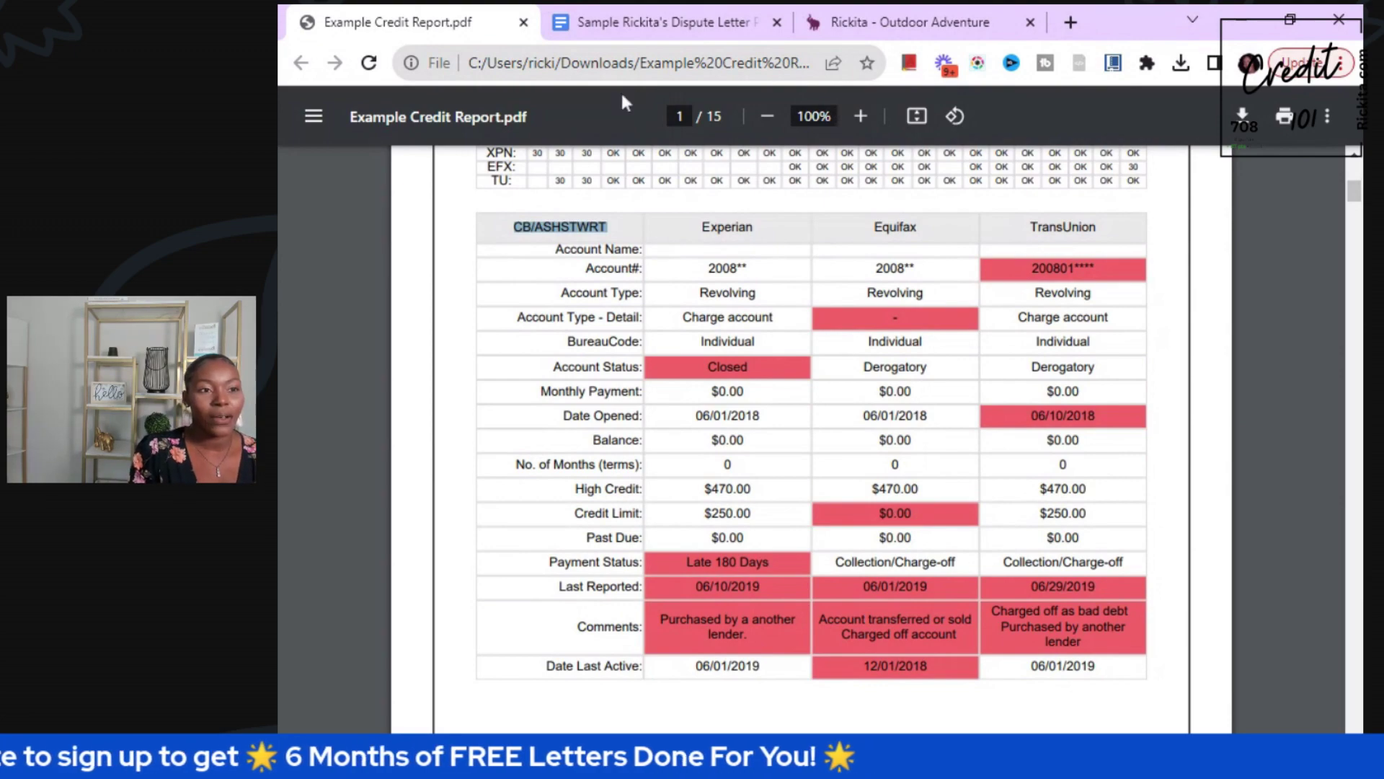
left_click(641, 22)
left_click(638, 462)
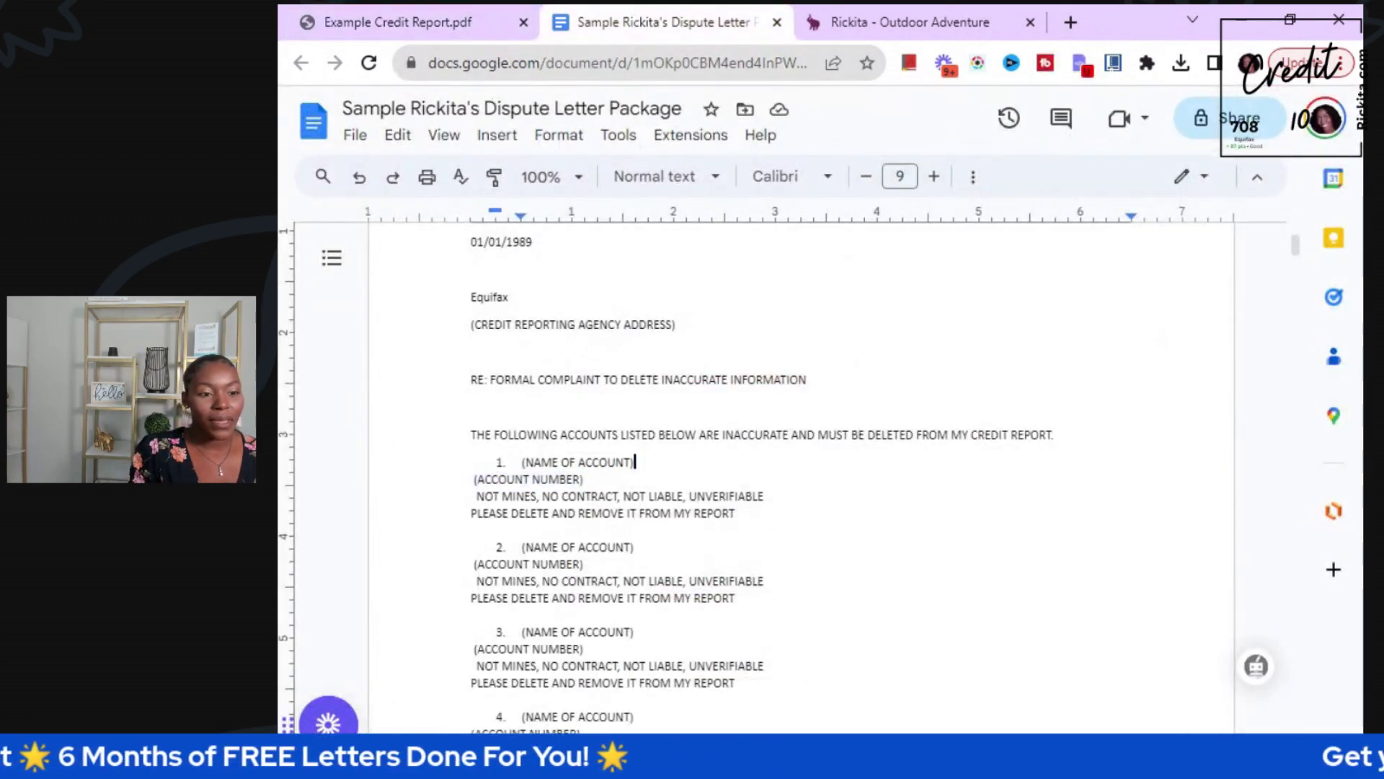
left_click_drag(641, 463, 521, 462)
key("ctrl+v")
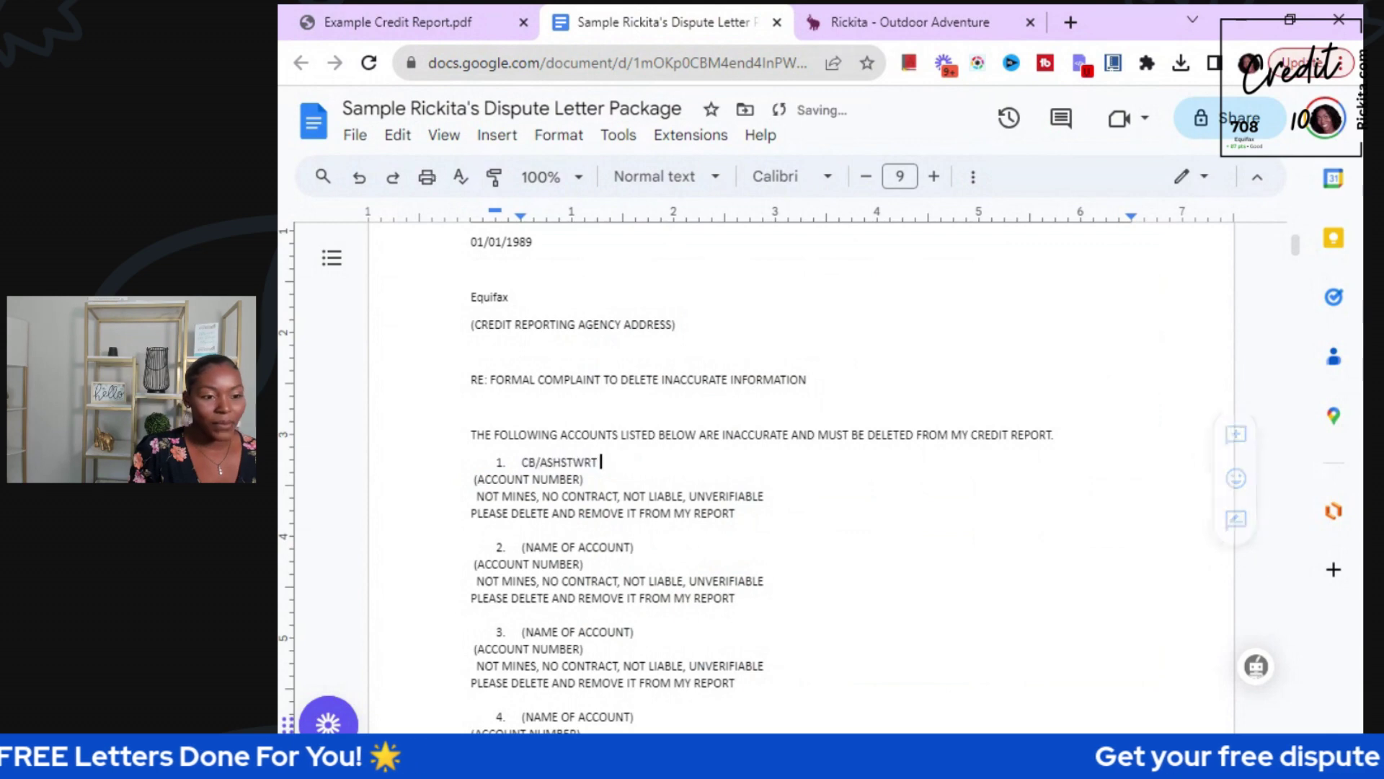
Step: Copy the TransUnion account number and select item 1's (ACCOUNT NUMBER) placeholder
left_click(404, 22)
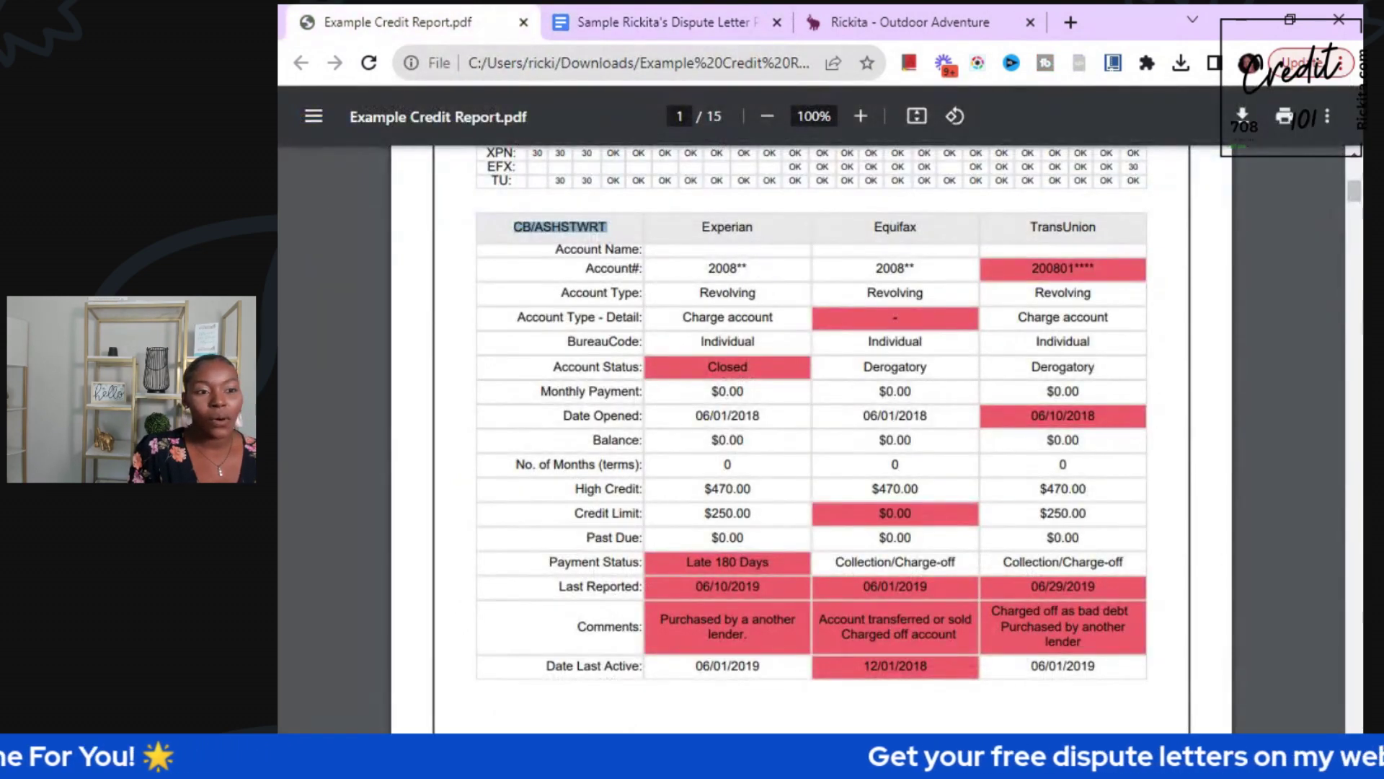
key("Escape")
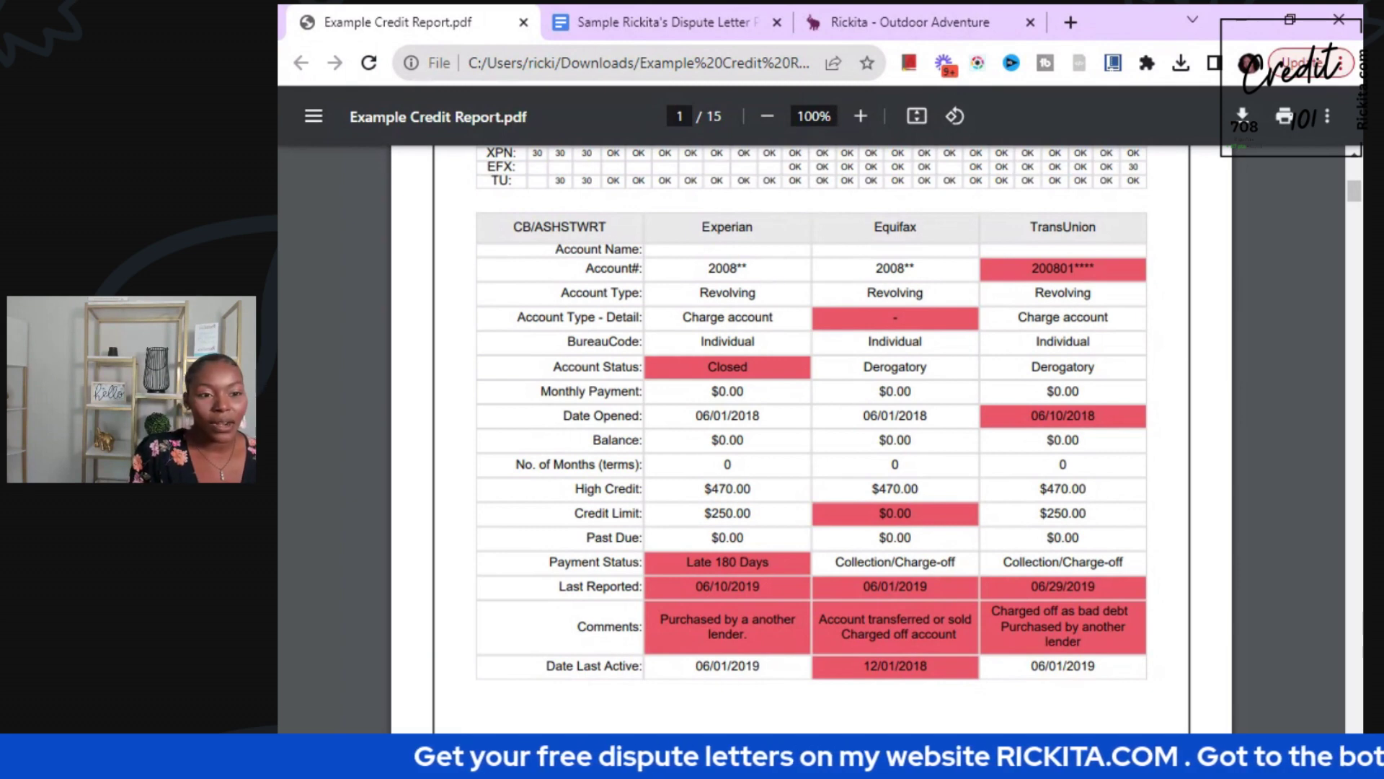
left_click_drag(703, 227, 753, 227)
left_click(866, 245)
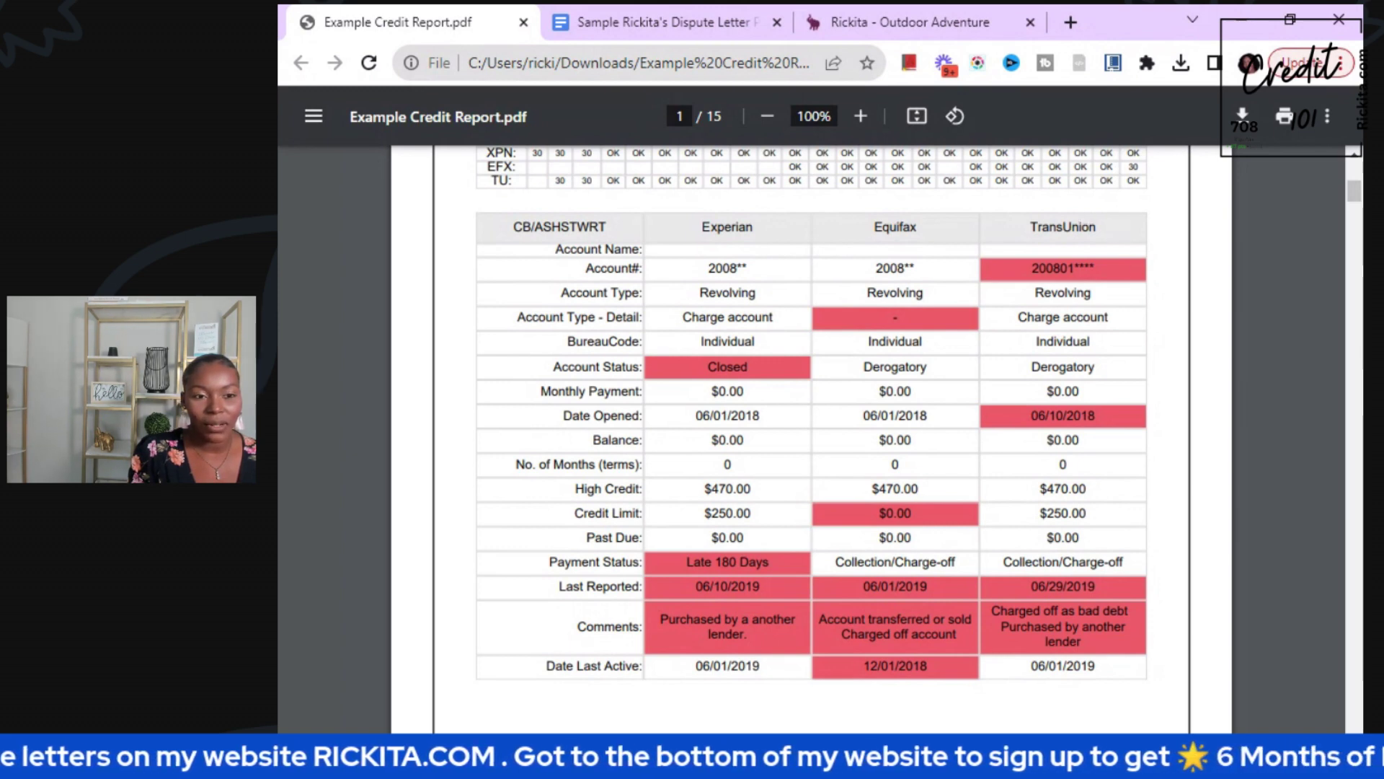
left_click_drag(1031, 268, 1096, 268)
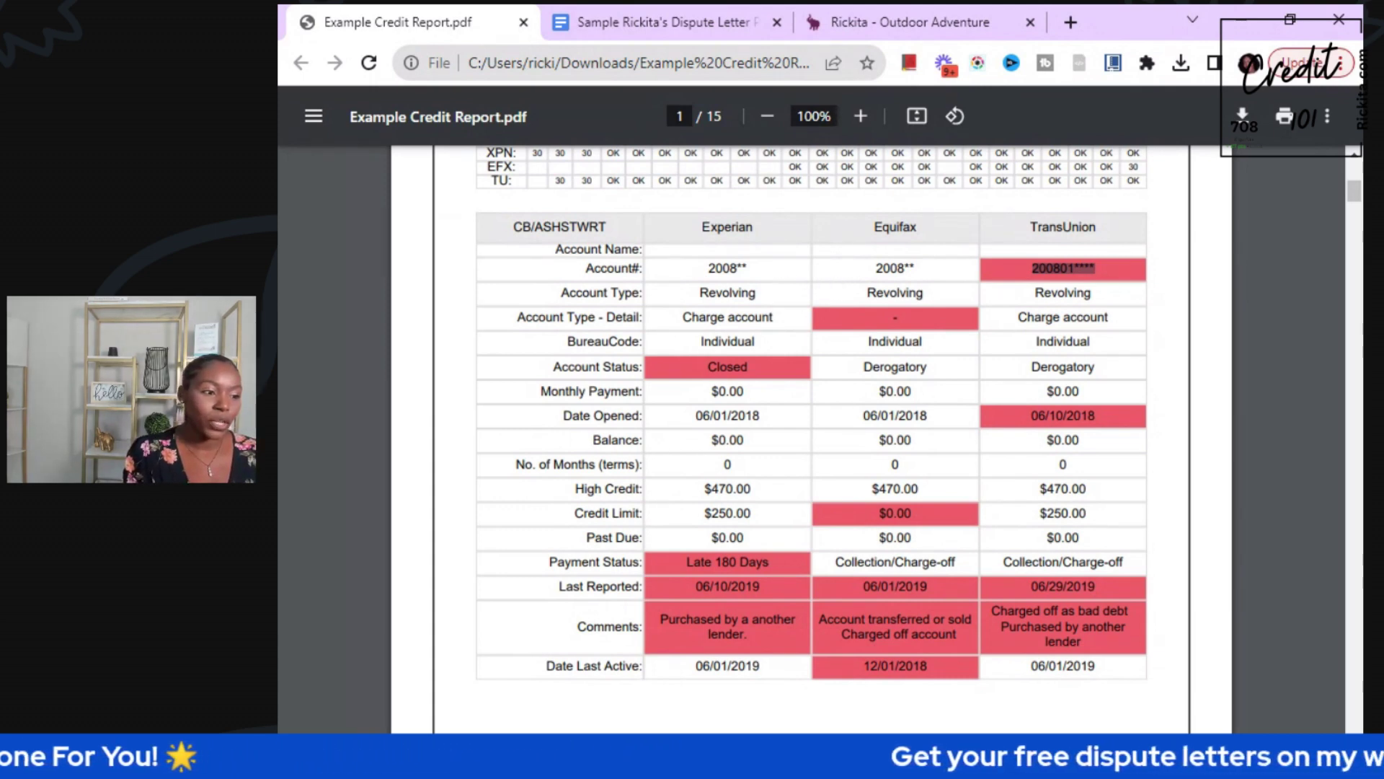
left_click(642, 15)
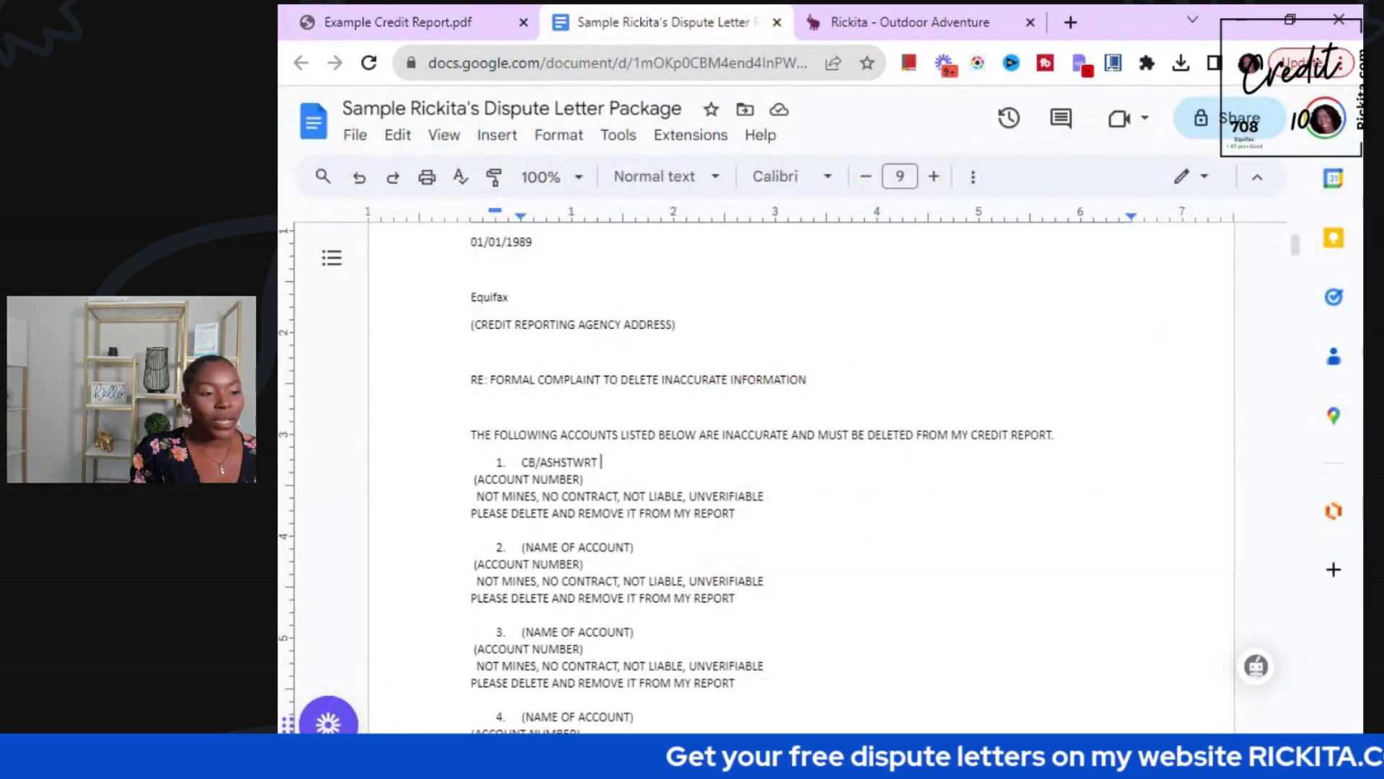
left_click_drag(584, 480, 472, 479)
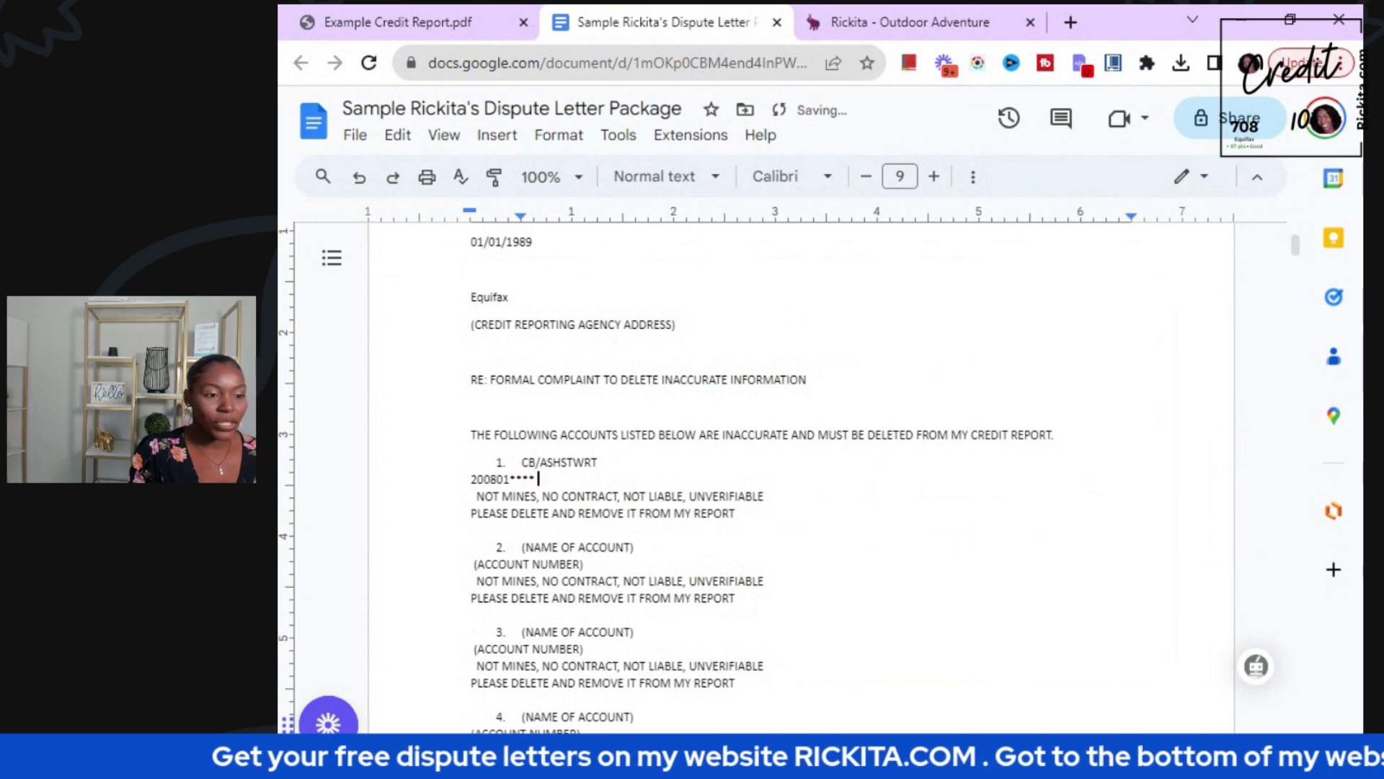
Step: Review the account's Late 180 Days, Collection/Charge-off and Derogatory statuses in the report
left_click(436, 27)
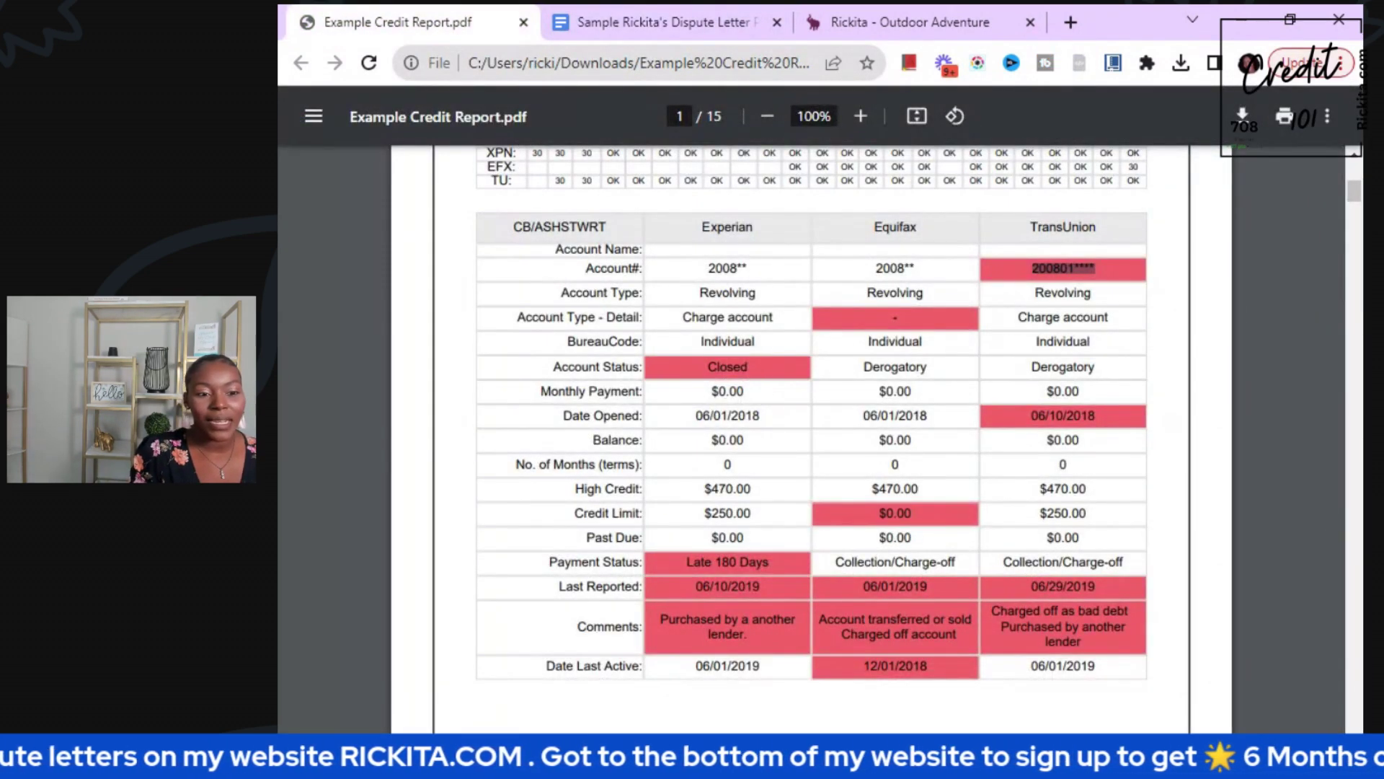
left_click_drag(770, 562, 686, 563)
left_click_drag(957, 562, 835, 563)
left_click_drag(928, 366, 863, 366)
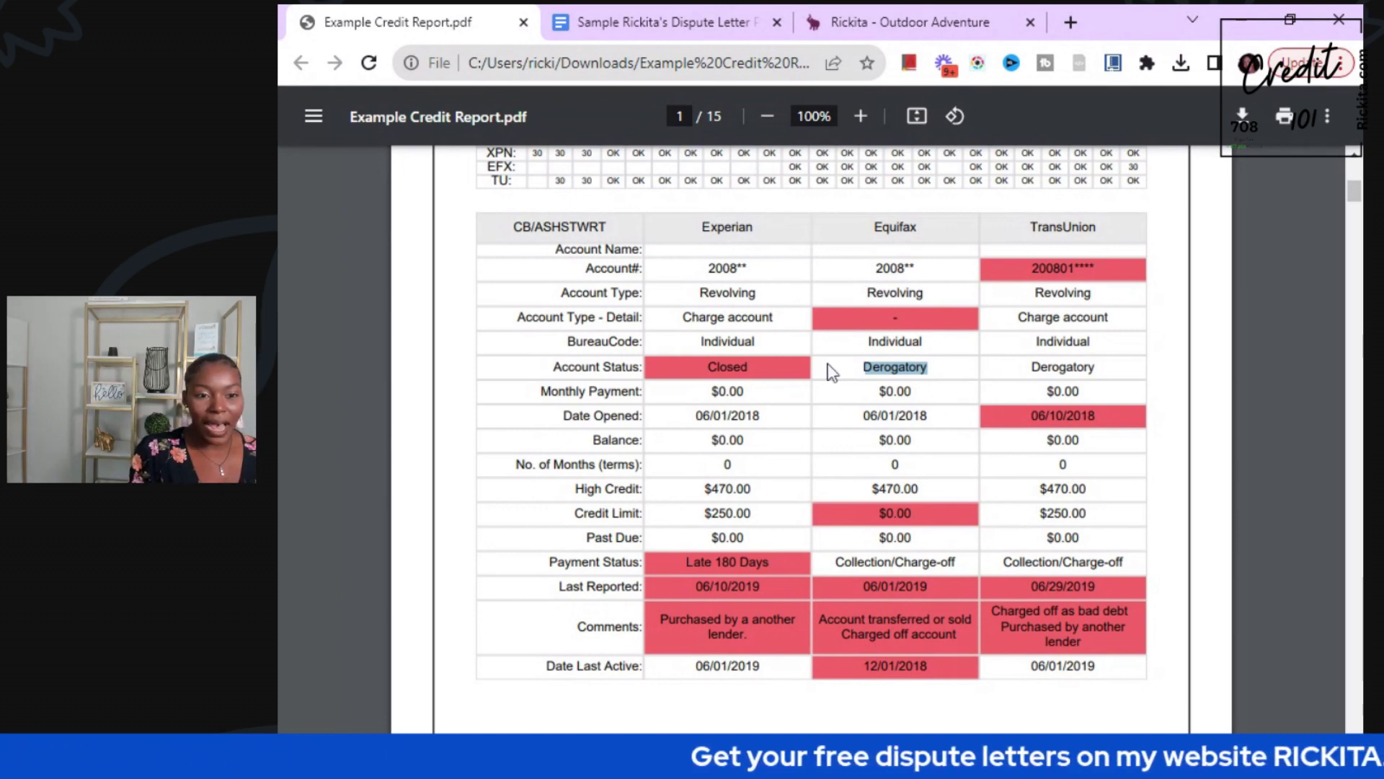
left_click(651, 34)
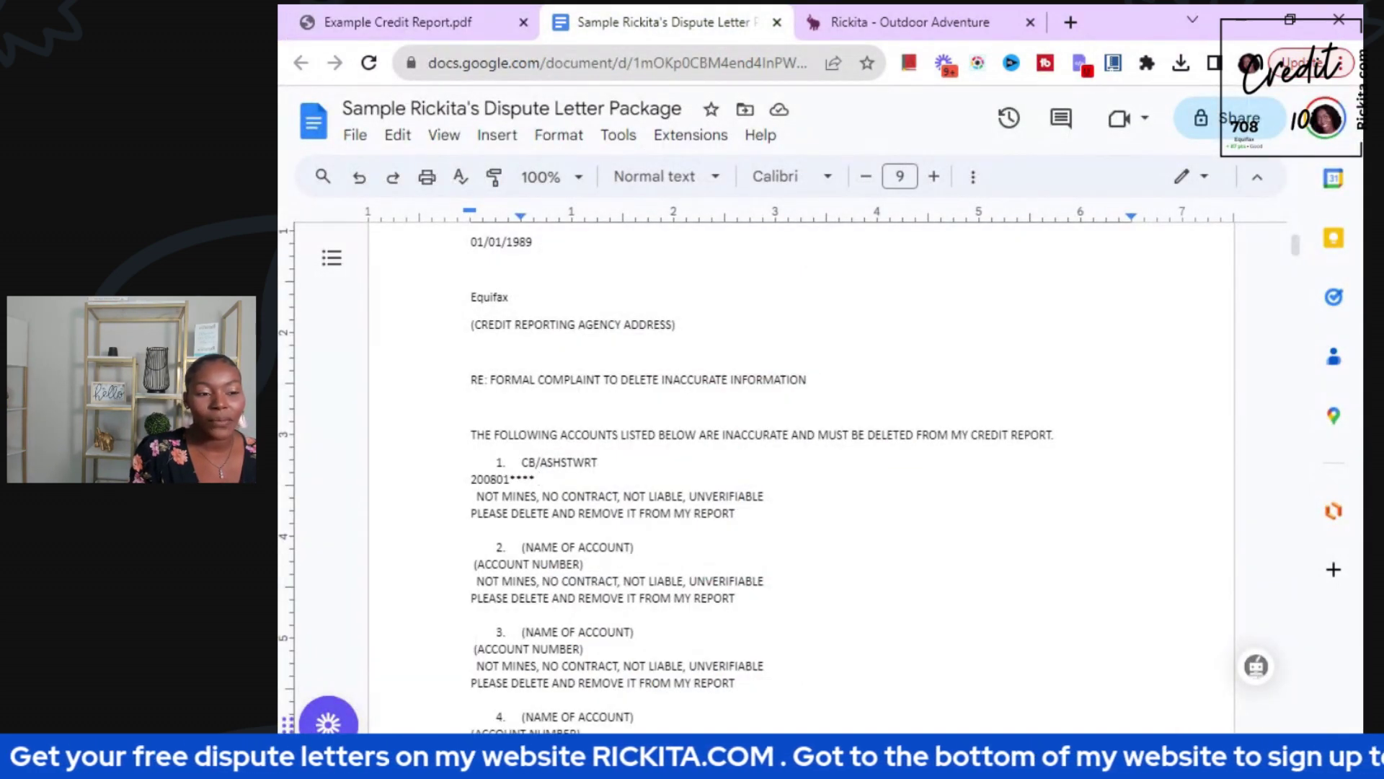
Step: Copy the first account entry and set the Equifax heading to font size 14
left_click_drag(522, 462, 734, 513)
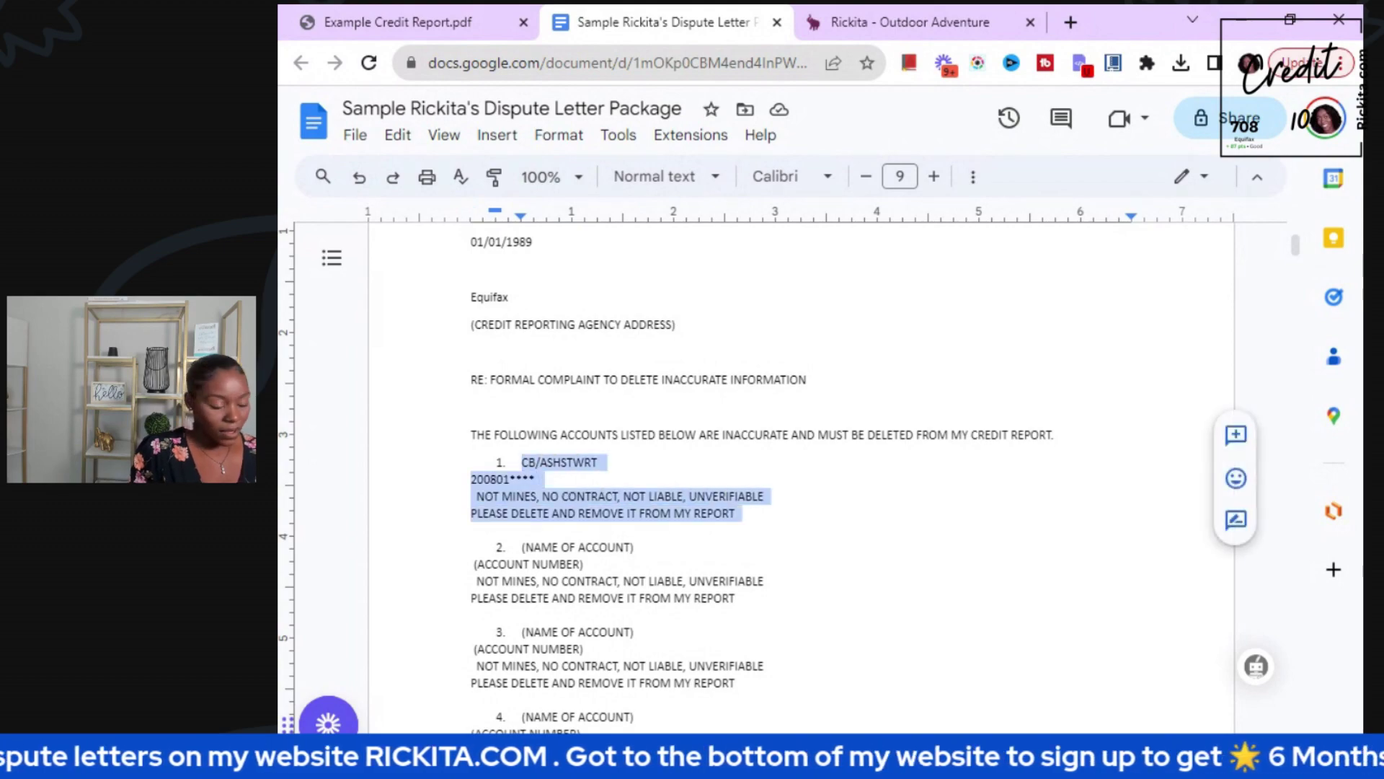
scroll(793, 468, "down", 15)
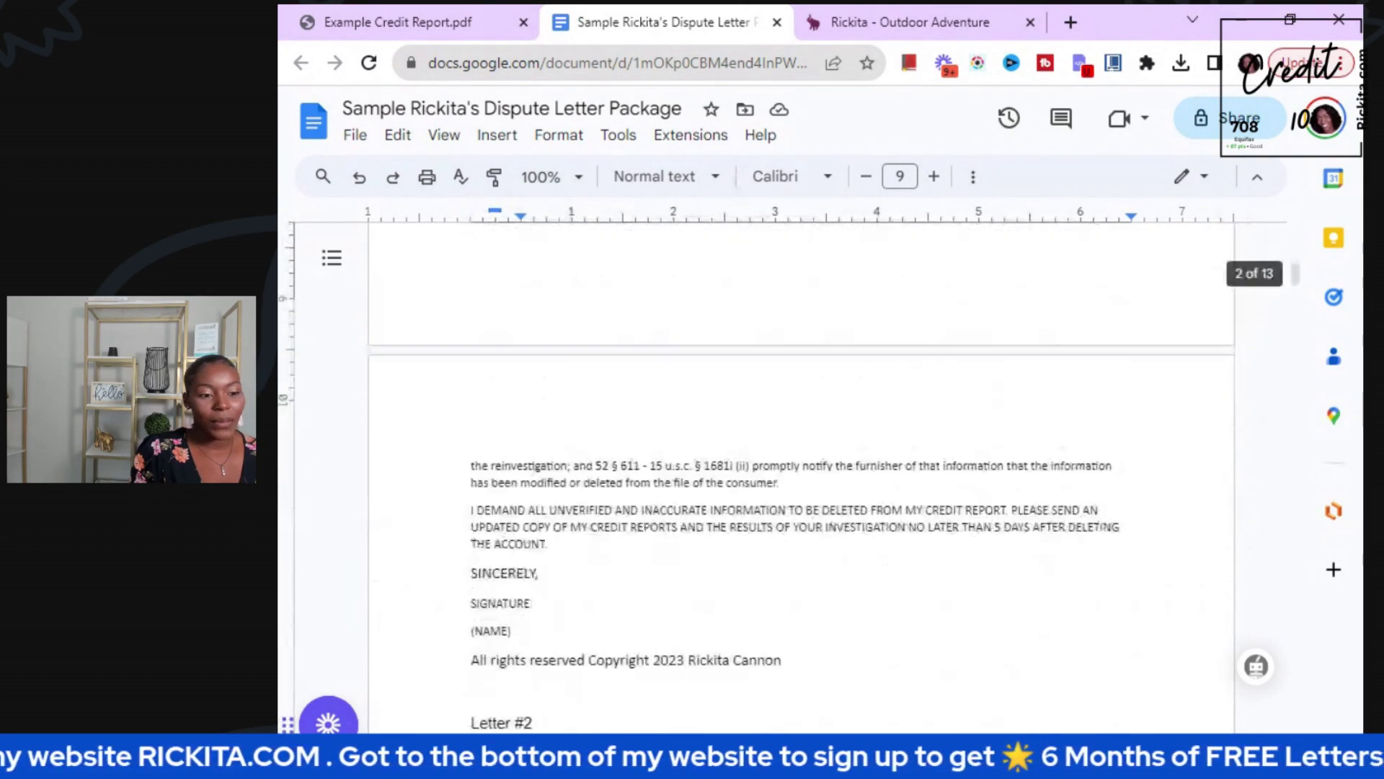
scroll(793, 468, "down", 4)
scroll(793, 469, "up", 4)
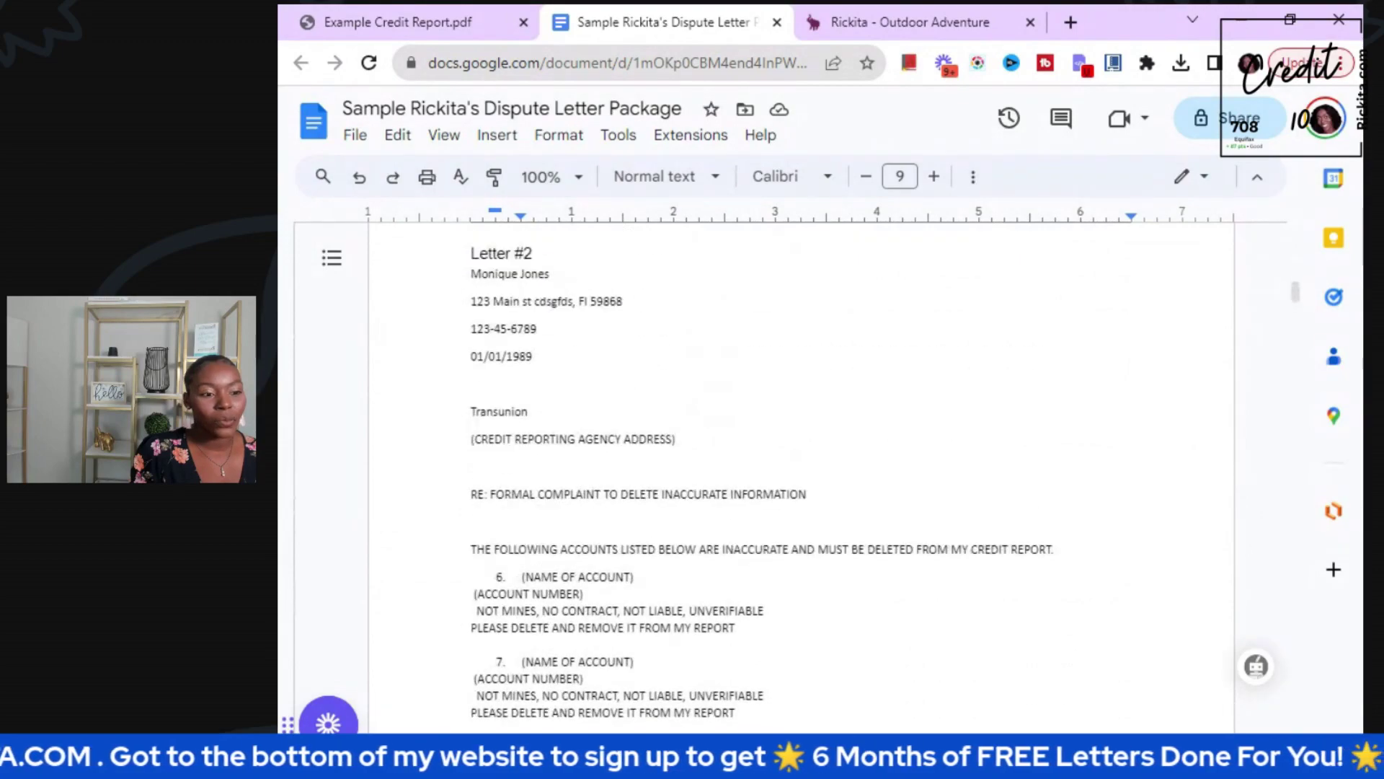
scroll(793, 468, "up", 2)
scroll(793, 469, "down", 3)
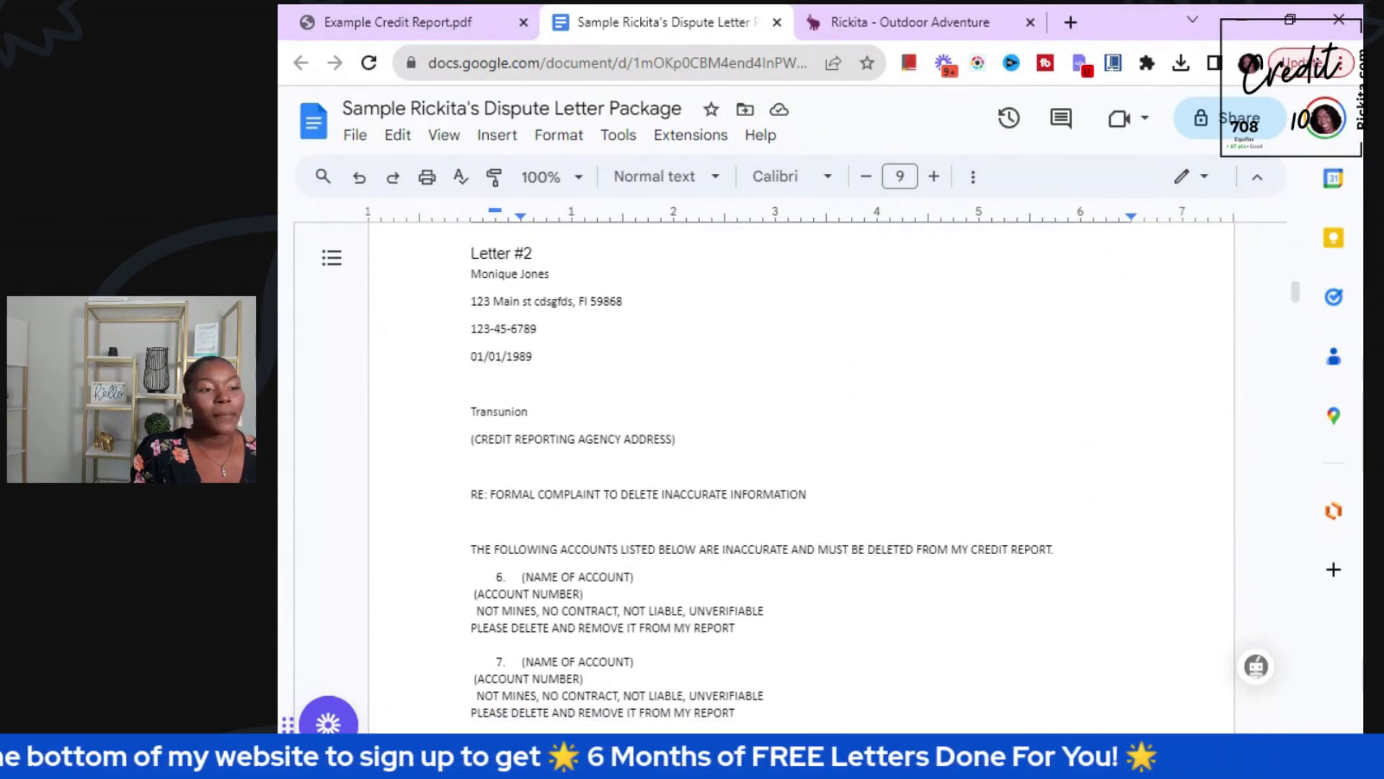
scroll(793, 469, "up", 3)
scroll(793, 468, "up", 20)
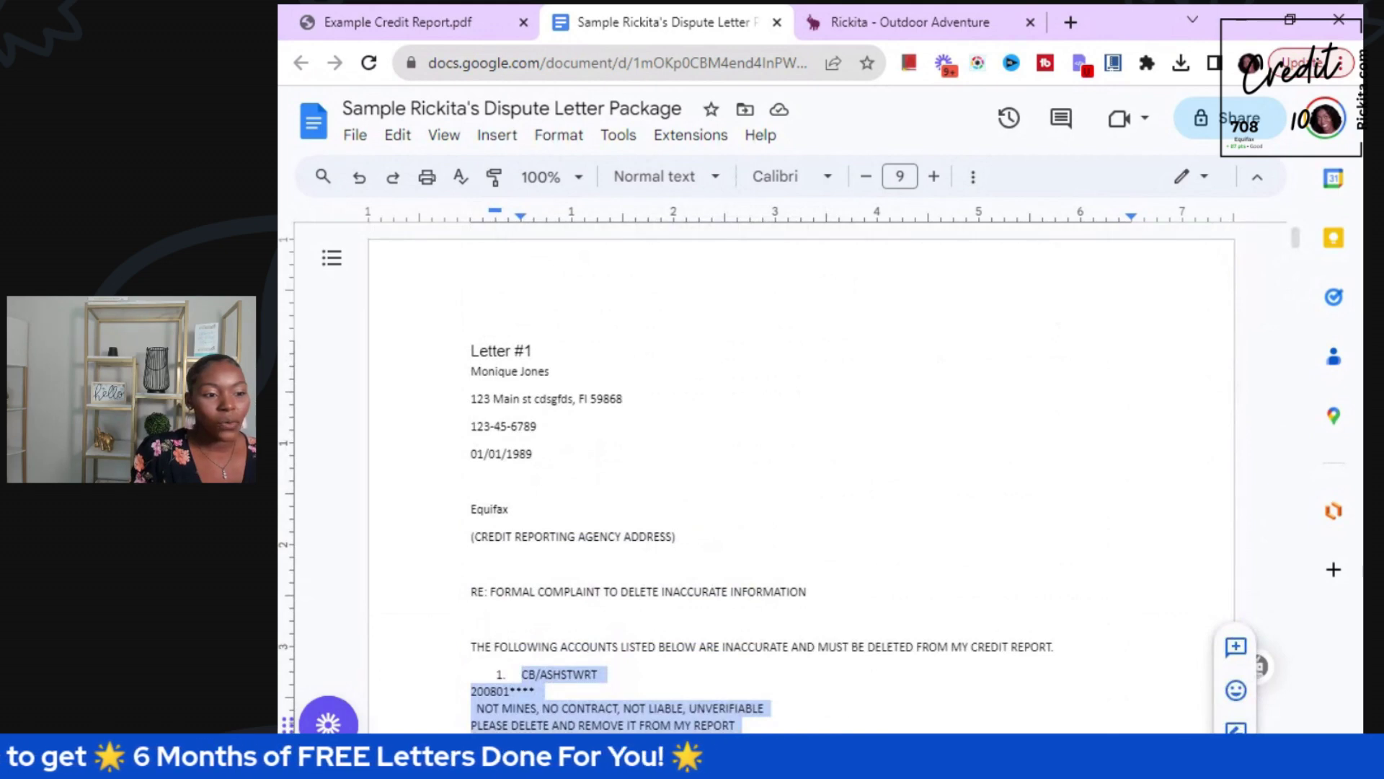
double_click(490, 509)
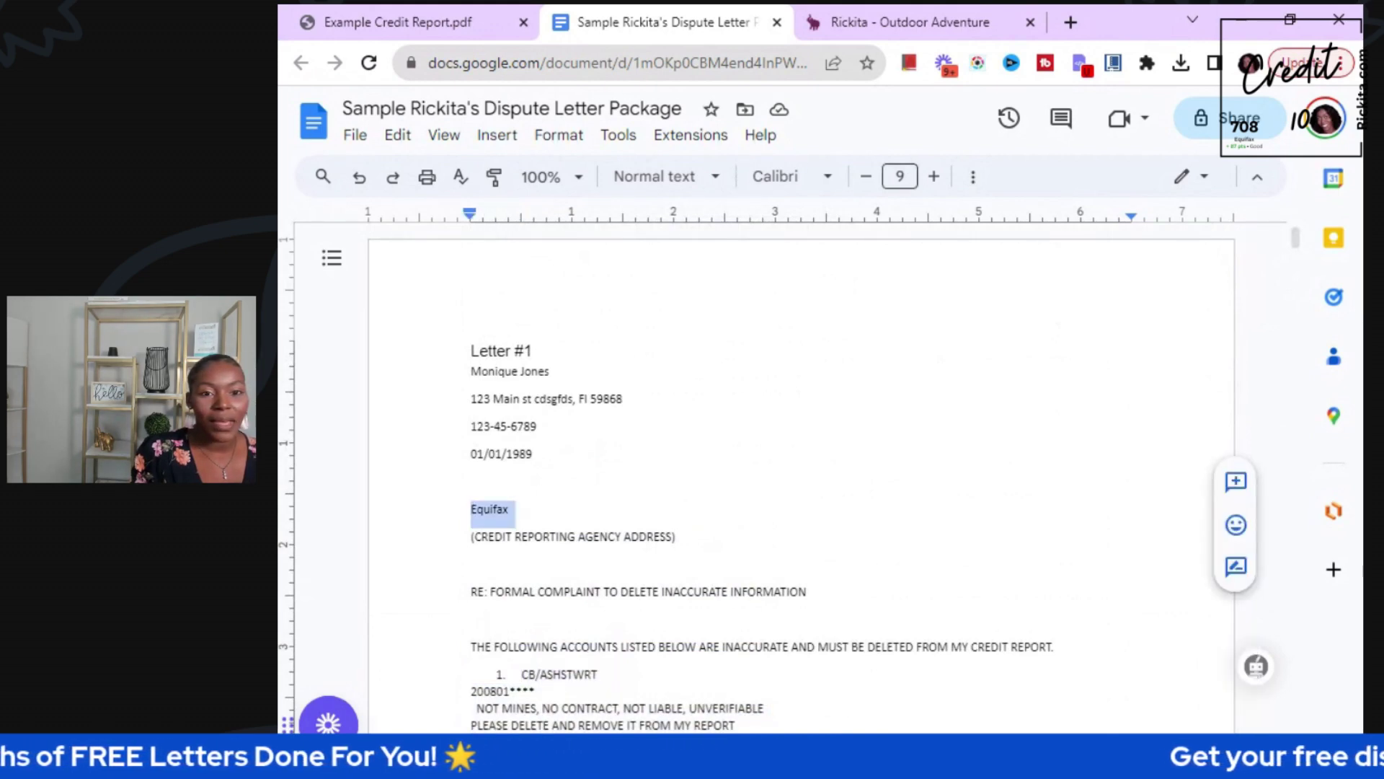
left_click(900, 176)
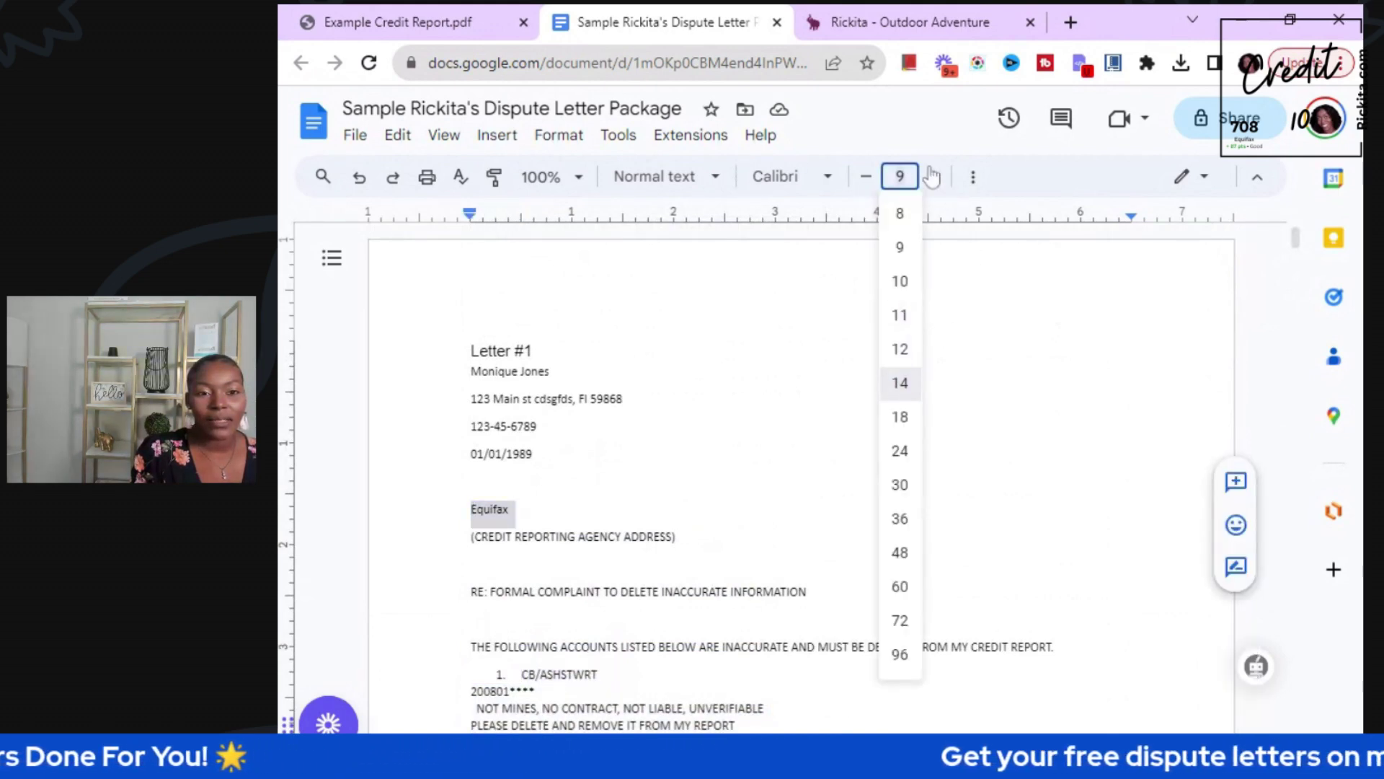
type("14")
key("Return")
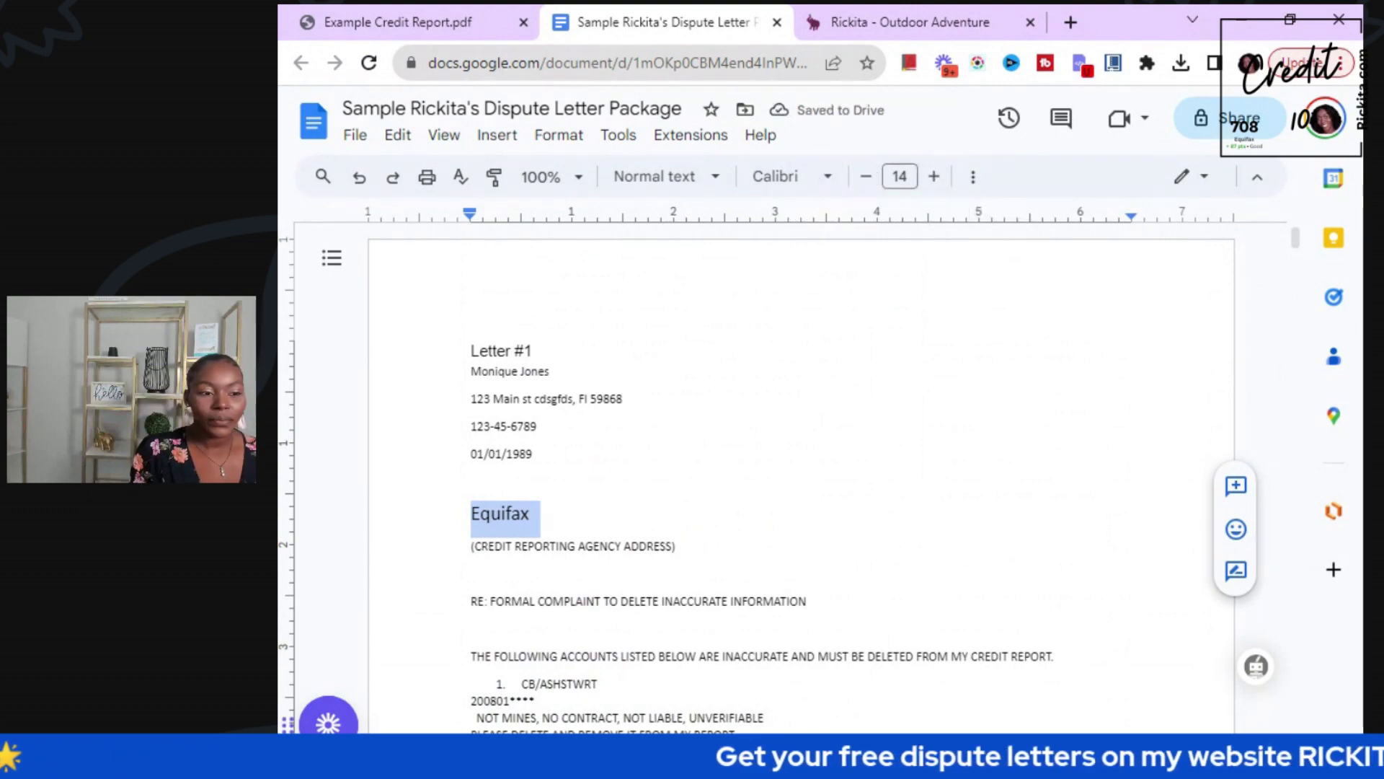
Step: Enlarge the Transunion heading to size 14 and paste the account entry into item 6
scroll(704, 469, "down", 12)
scroll(721, 468, "down", 3)
left_click_drag(527, 412, 470, 412)
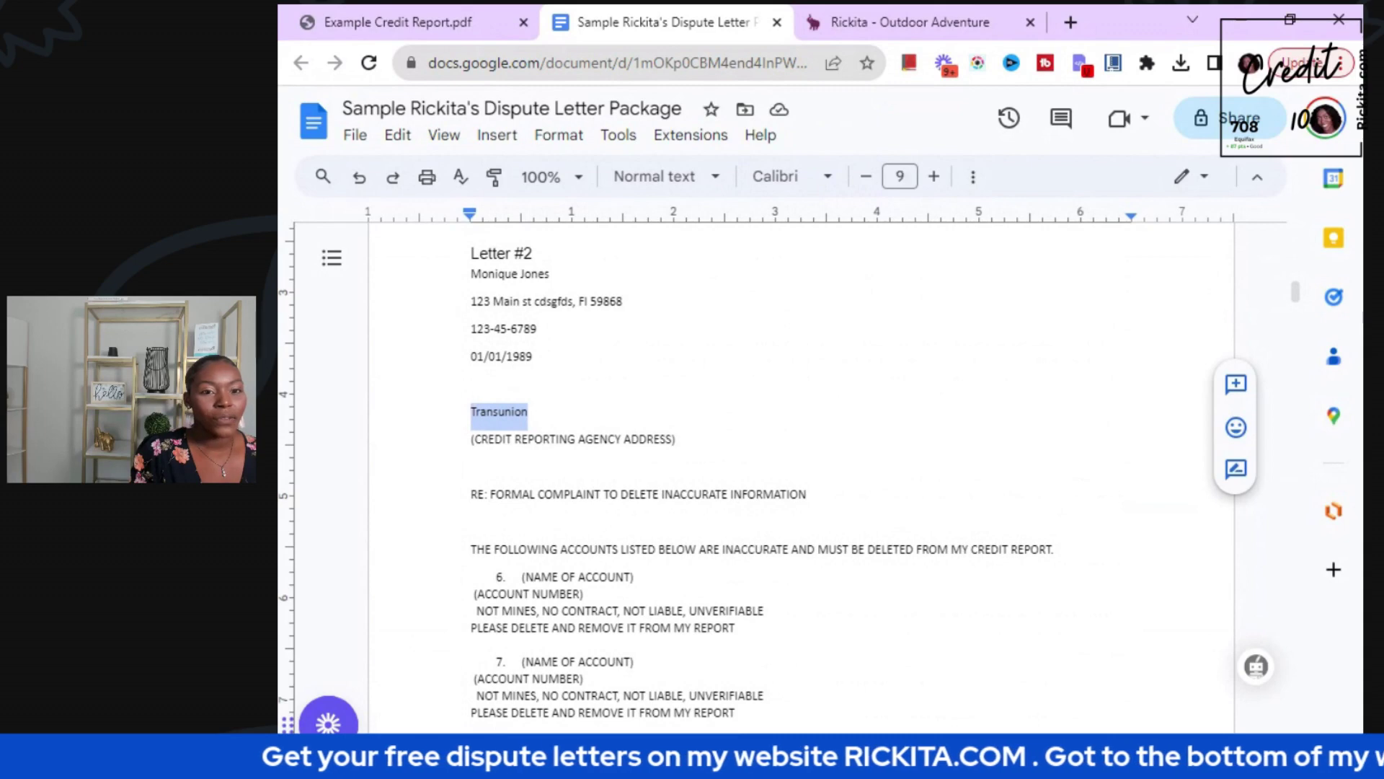
left_click(900, 176)
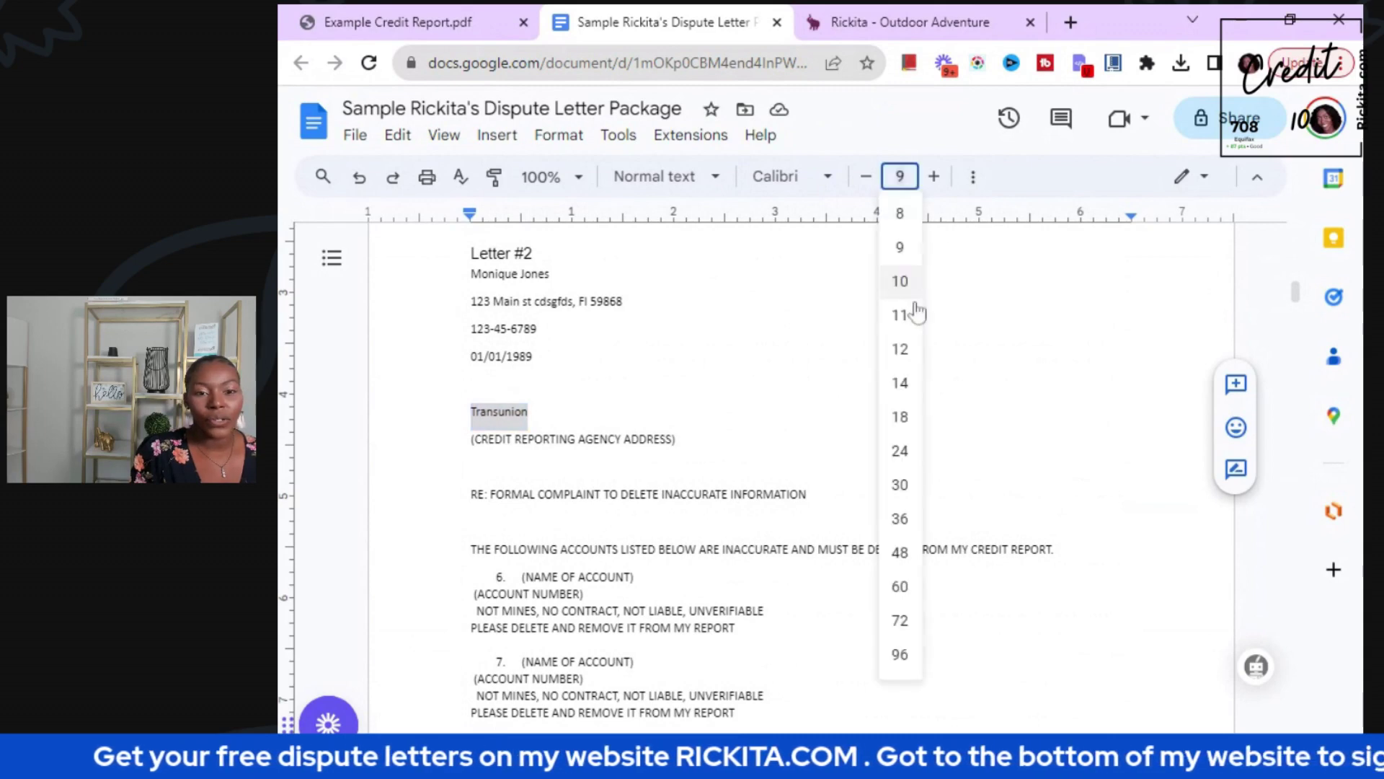
left_click(900, 382)
left_click(472, 370)
left_click_drag(522, 480, 735, 531)
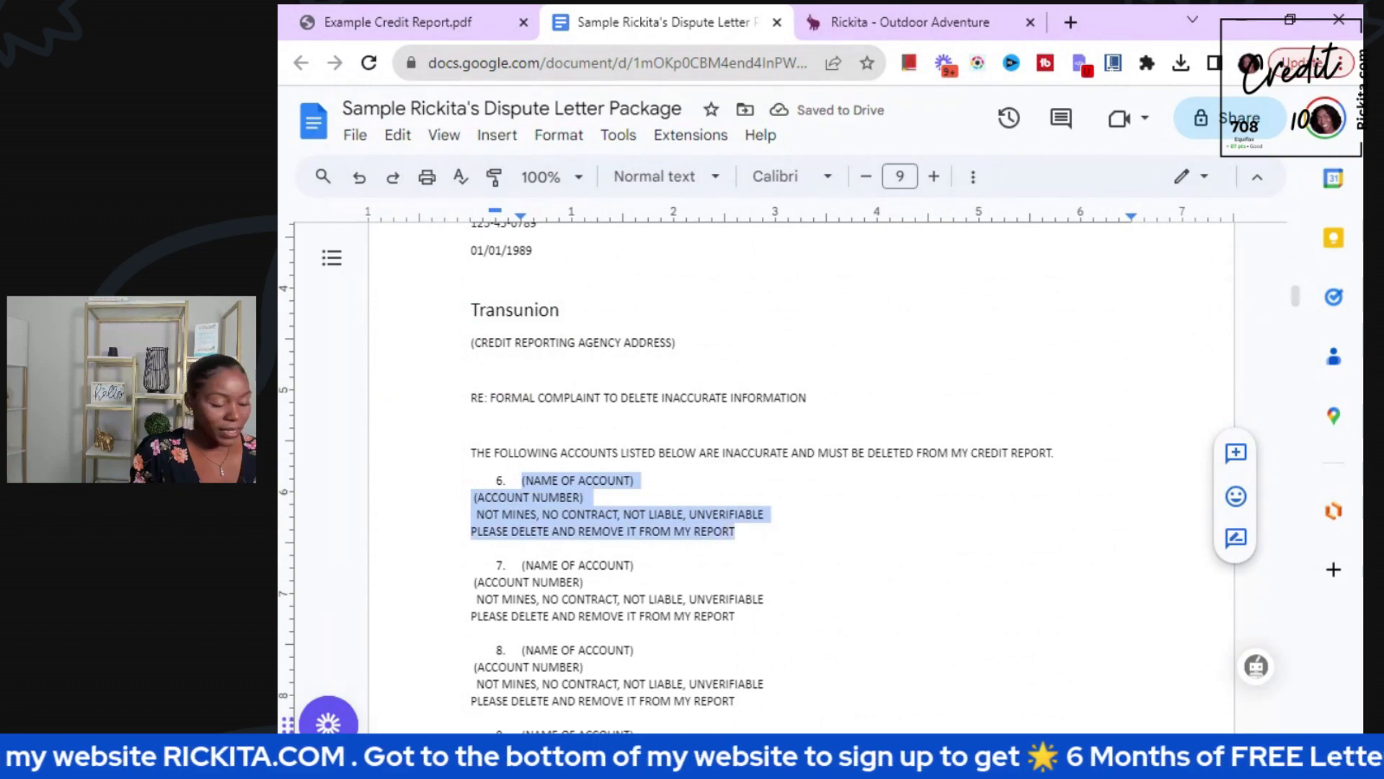
type("CB/ASHSTWRT 200801****  NOT MINES, NO CONTRACT, NOT LIABLE, UNVERIFIABLE PLEASE DELETE AND REMOVE IT FROM MY REPORT")
Step: Enlarge Letter #3's Experian heading to size 14
scroll(800, 461, "down", 10)
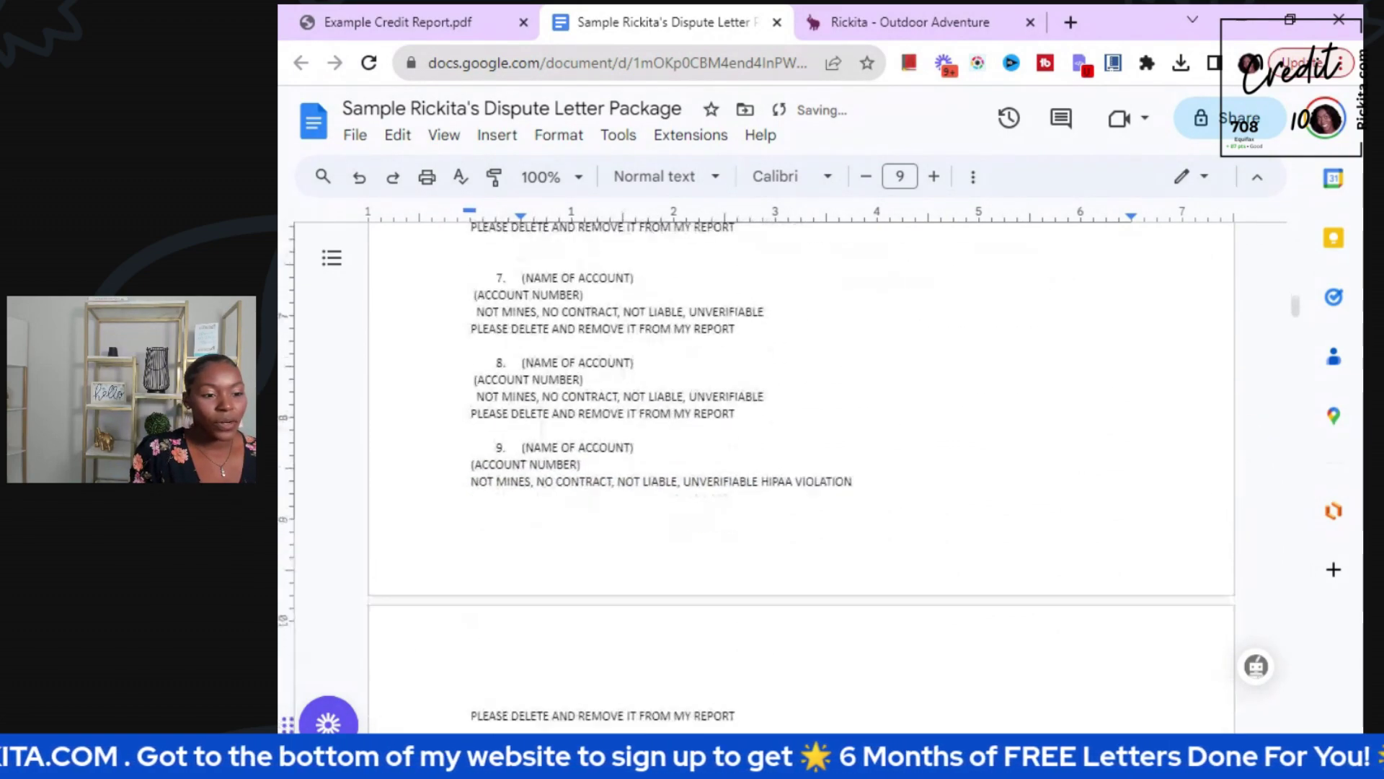
scroll(800, 461, "down", 10)
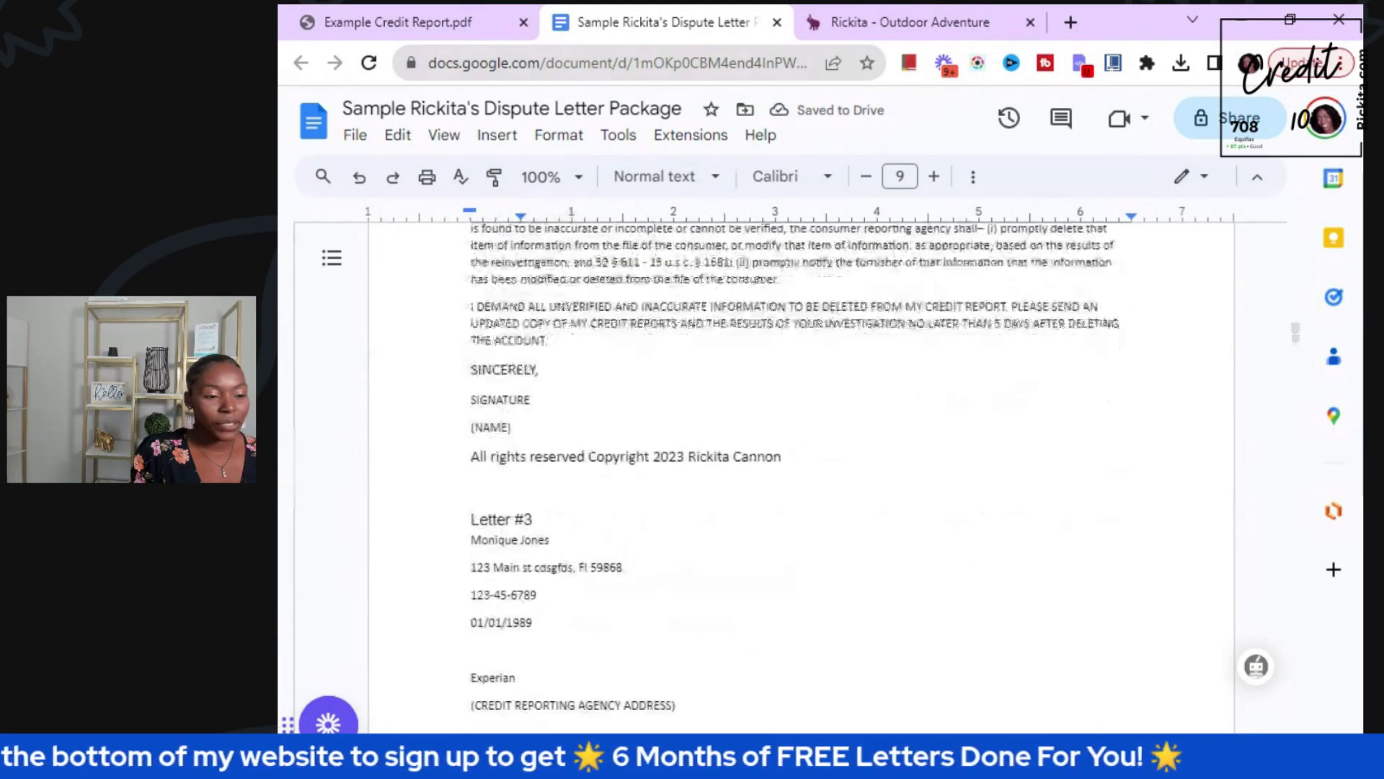
scroll(800, 462, "up", 3)
double_click(493, 428)
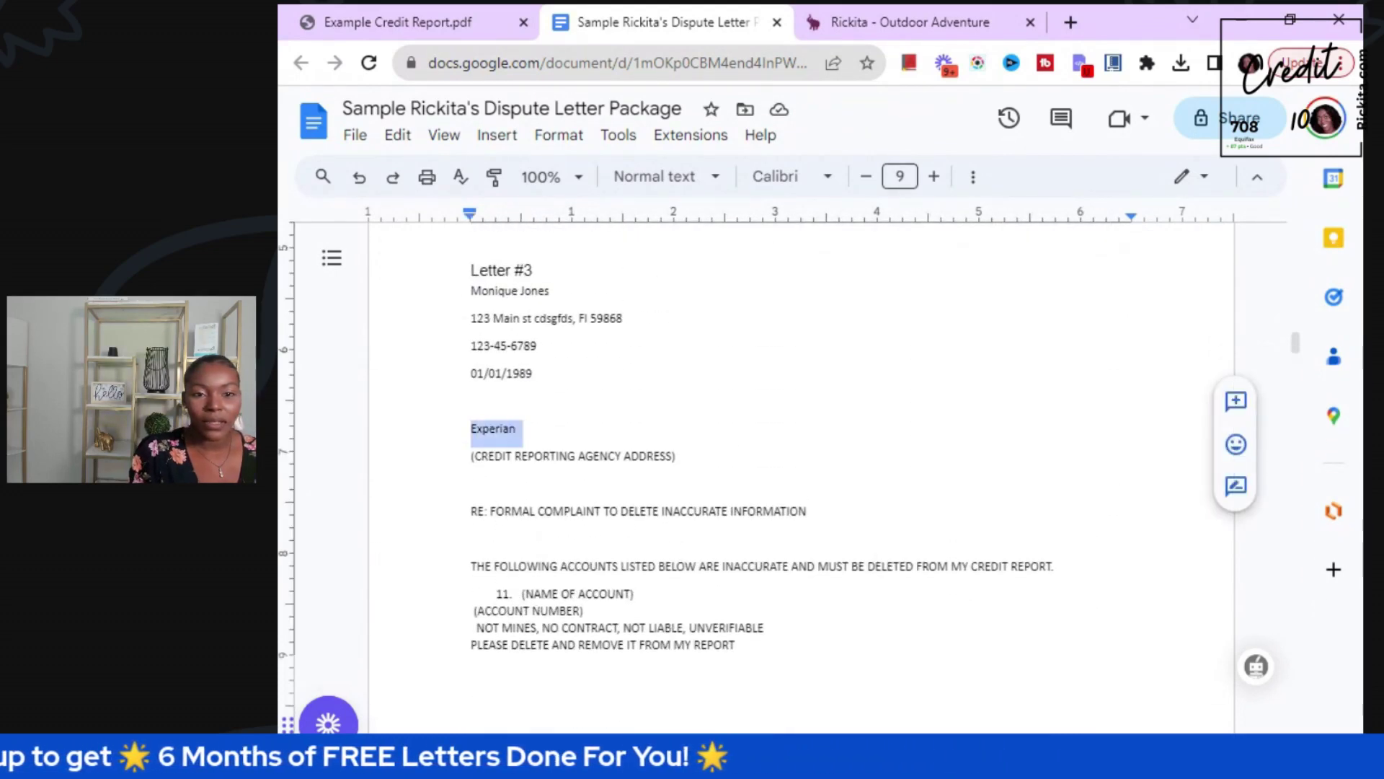
left_click(900, 176)
left_click(899, 383)
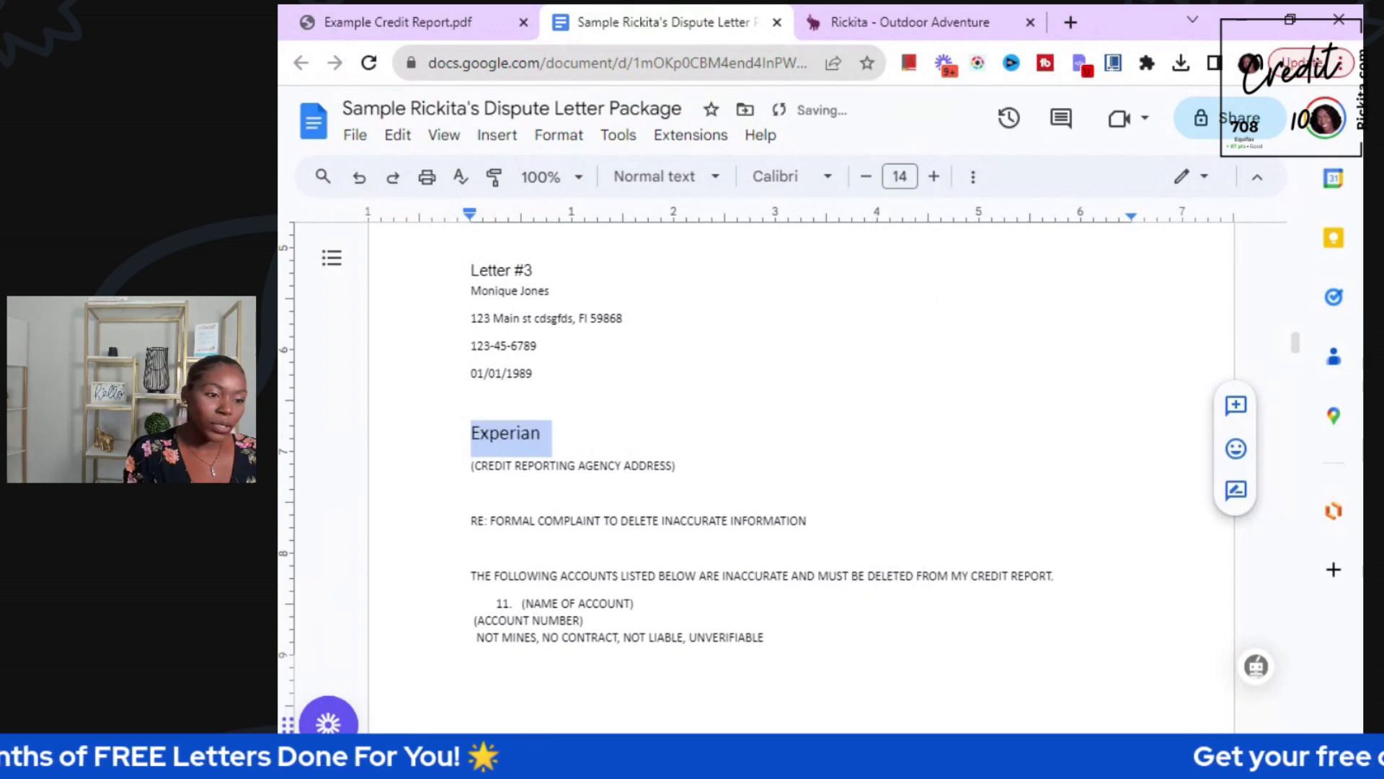
Step: Select item 11's placeholder lines and delete the duplicate PLEASE DELETE line
scroll(770, 446, "down", 2)
left_click_drag(522, 498, 764, 532)
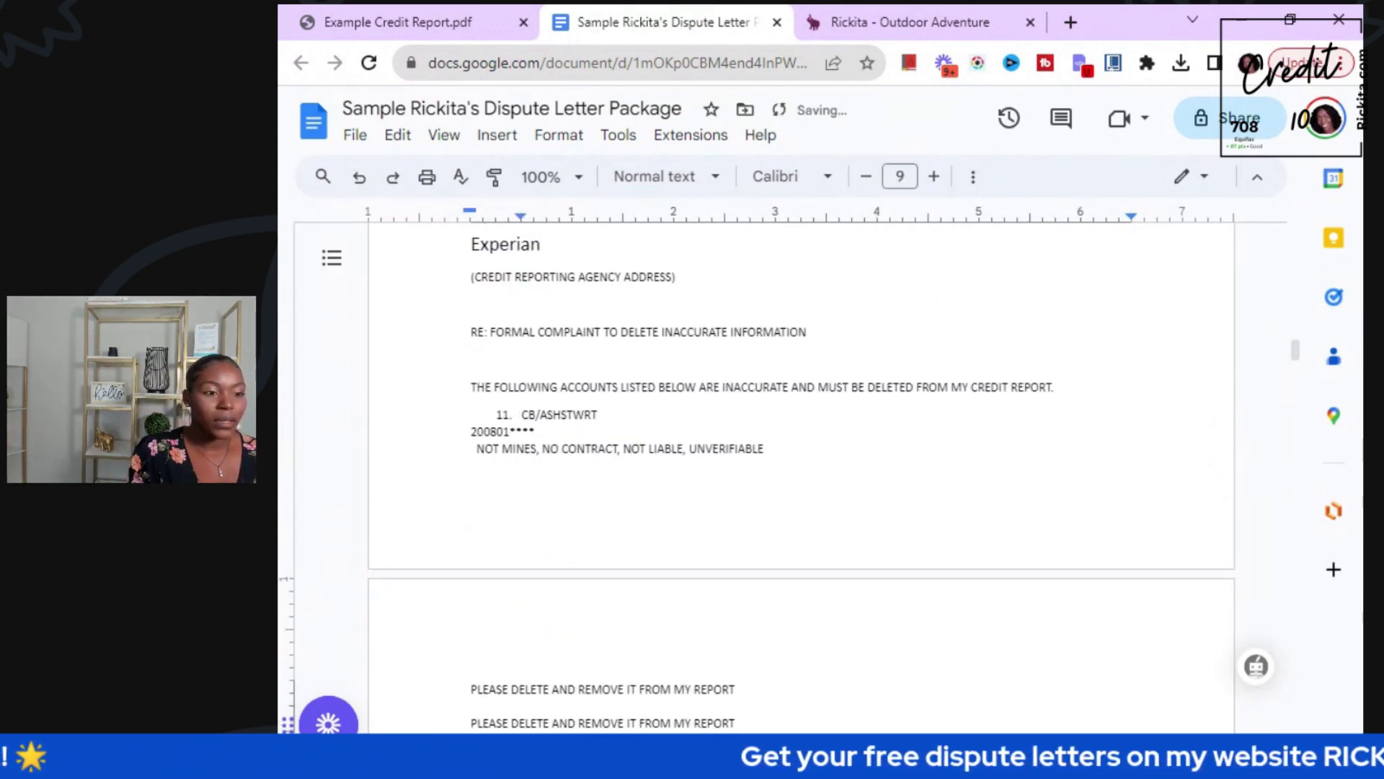
scroll(764, 454, "down", 3)
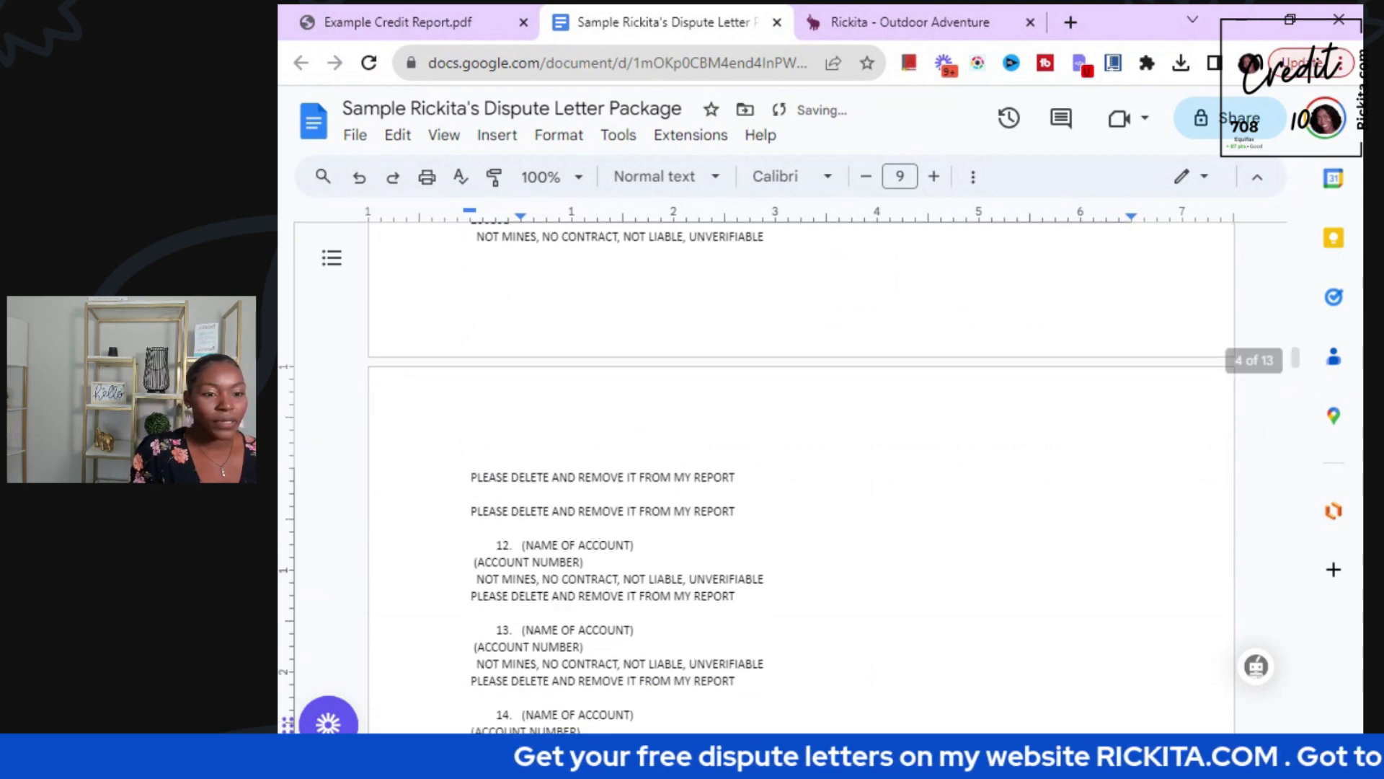
double_click(713, 477)
left_click_drag(737, 510, 471, 510)
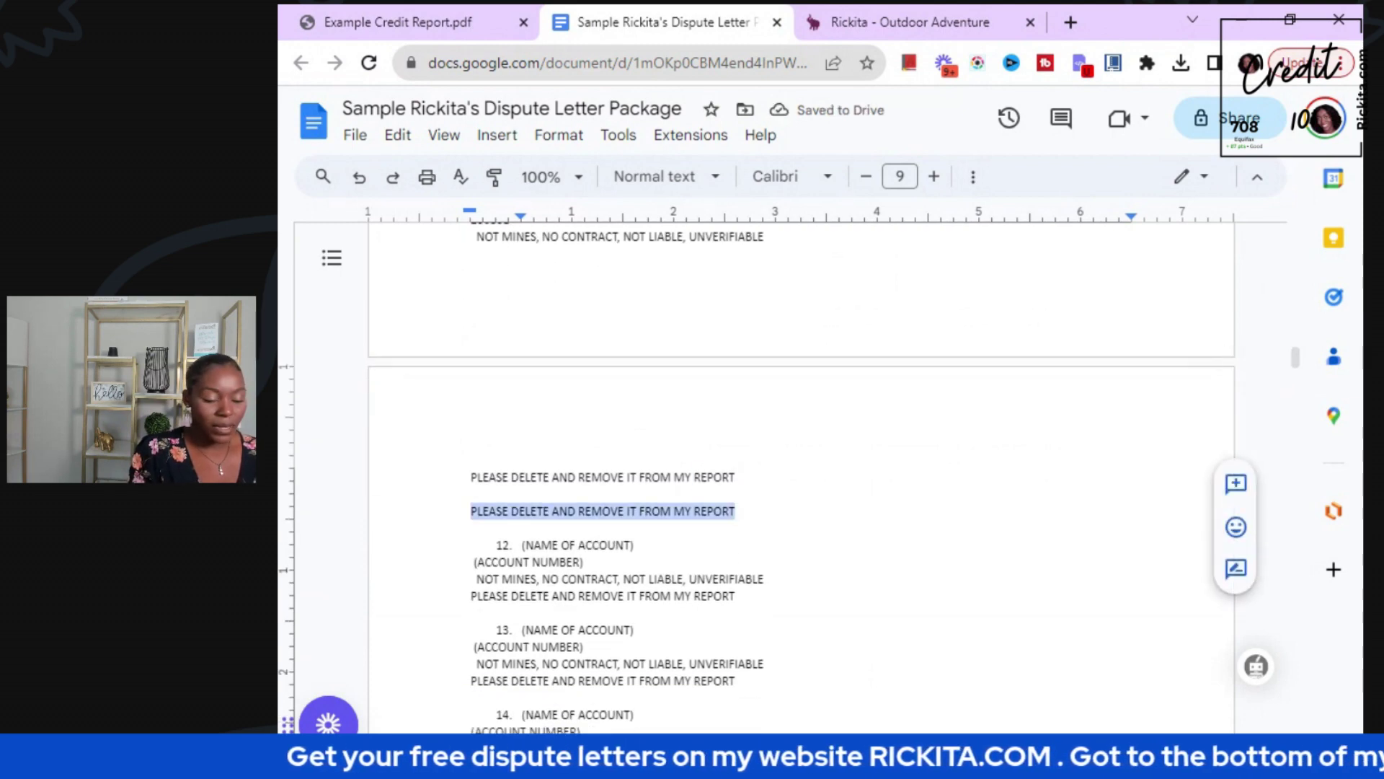
key("BackSpace")
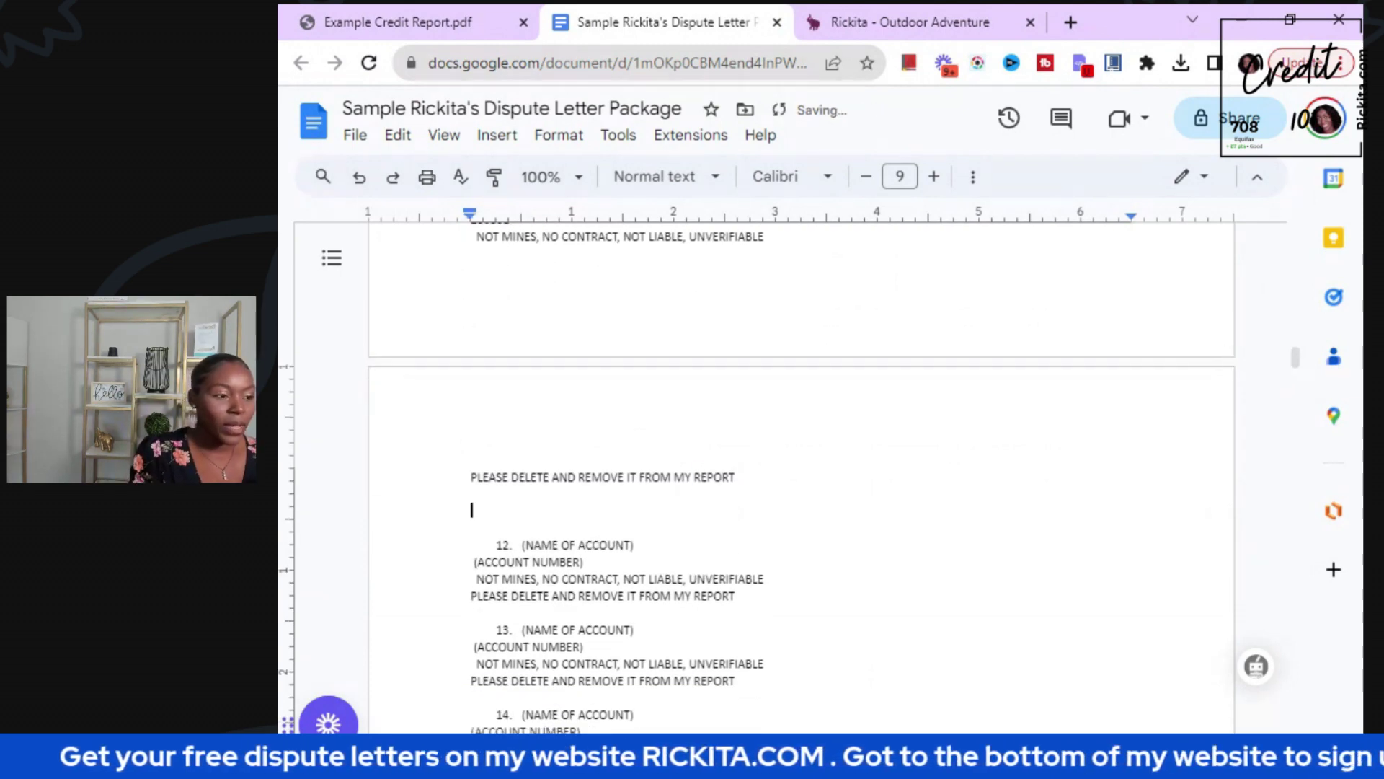
Step: Scroll the credit report PDF to the MERRICK BK table and select the MERRICK BK account name
left_click(481, 27)
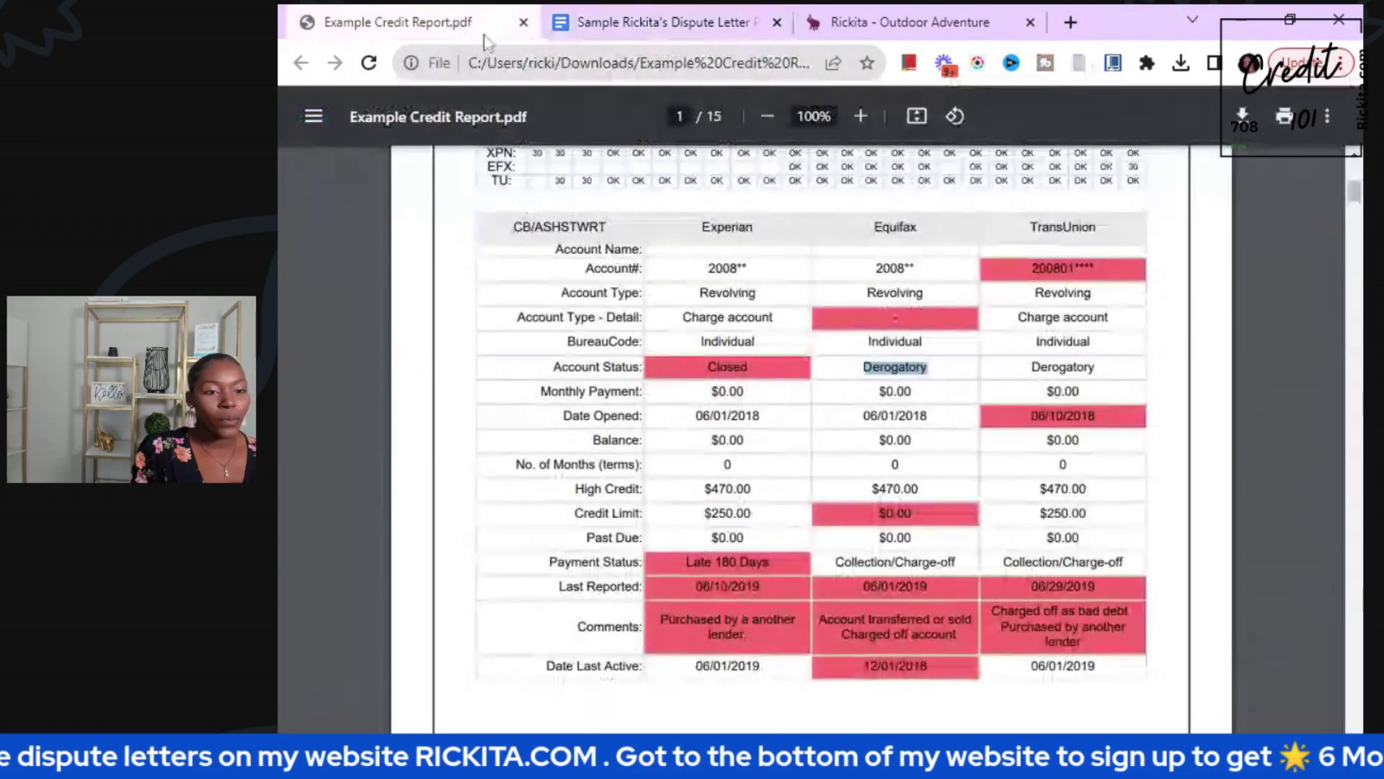
scroll(811, 411, "down", 3)
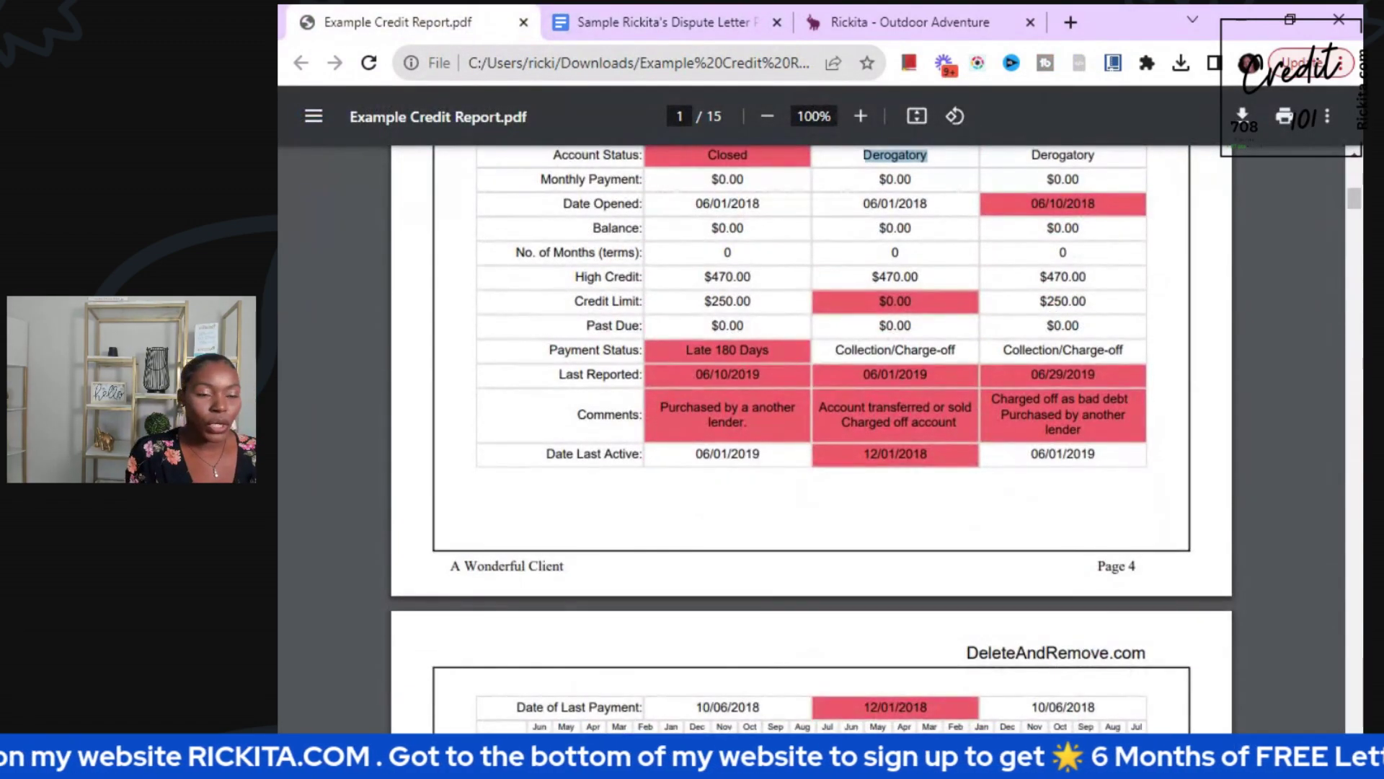
scroll(811, 411, "up", 3)
scroll(811, 411, "down", 10)
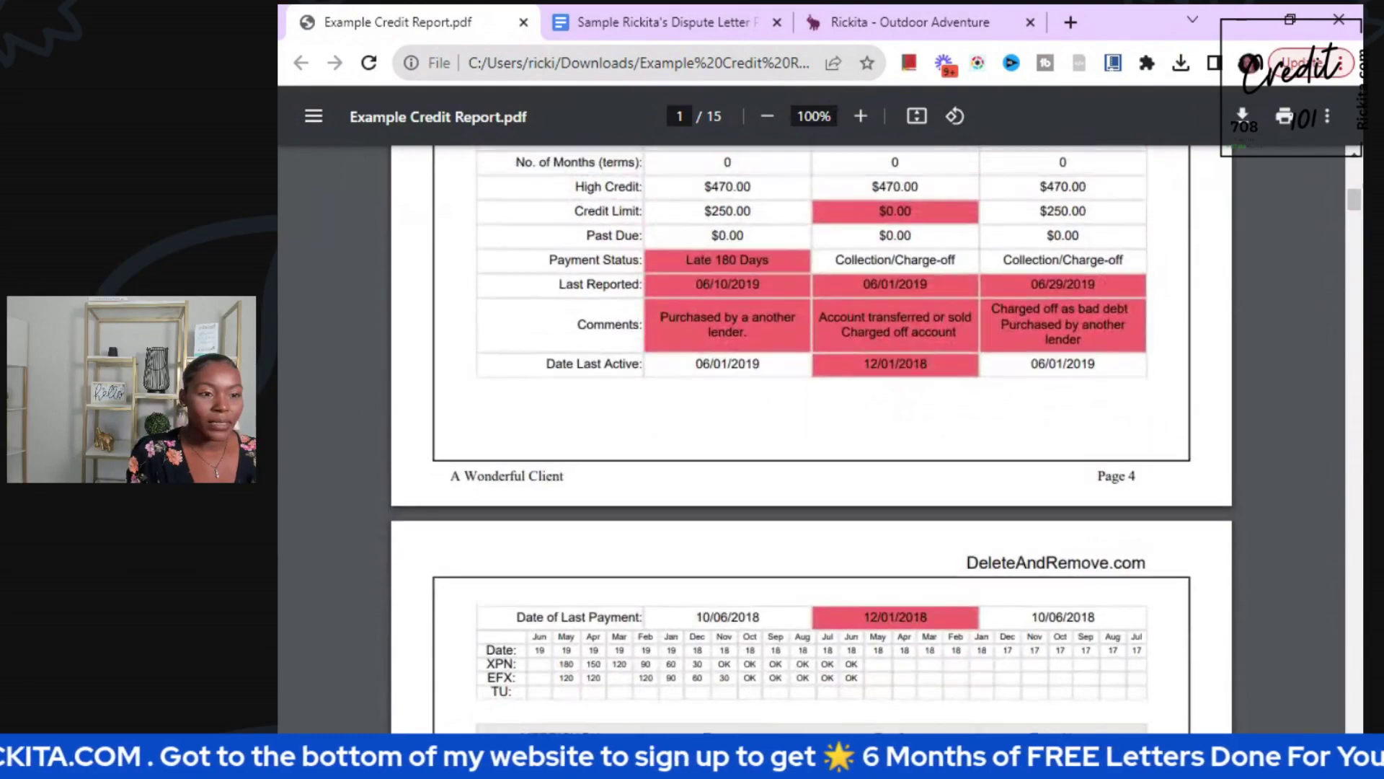
scroll(811, 411, "up", 3)
scroll(811, 411, "down", 15)
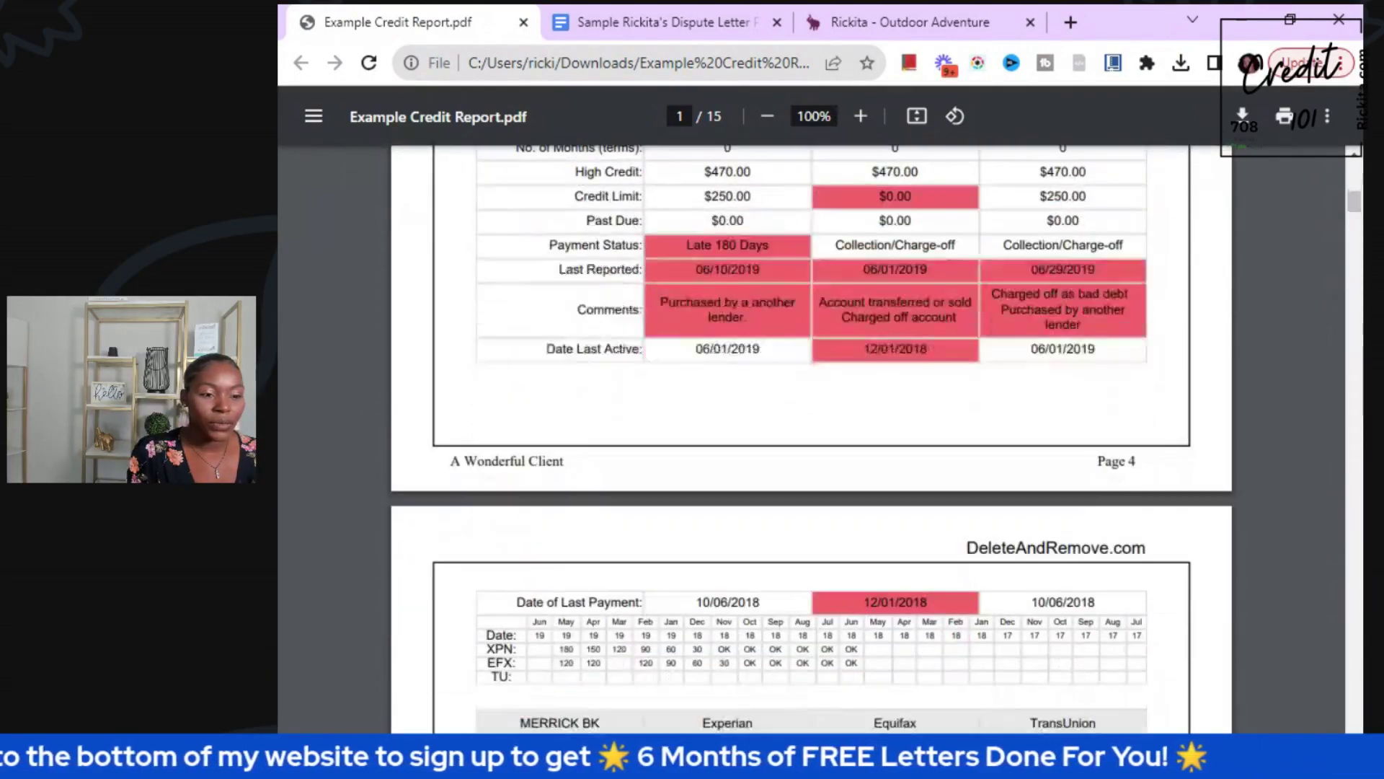
scroll(811, 411, "down", 3)
scroll(811, 411, "up", 3)
left_click_drag(601, 192, 520, 192)
key("ctrl+c")
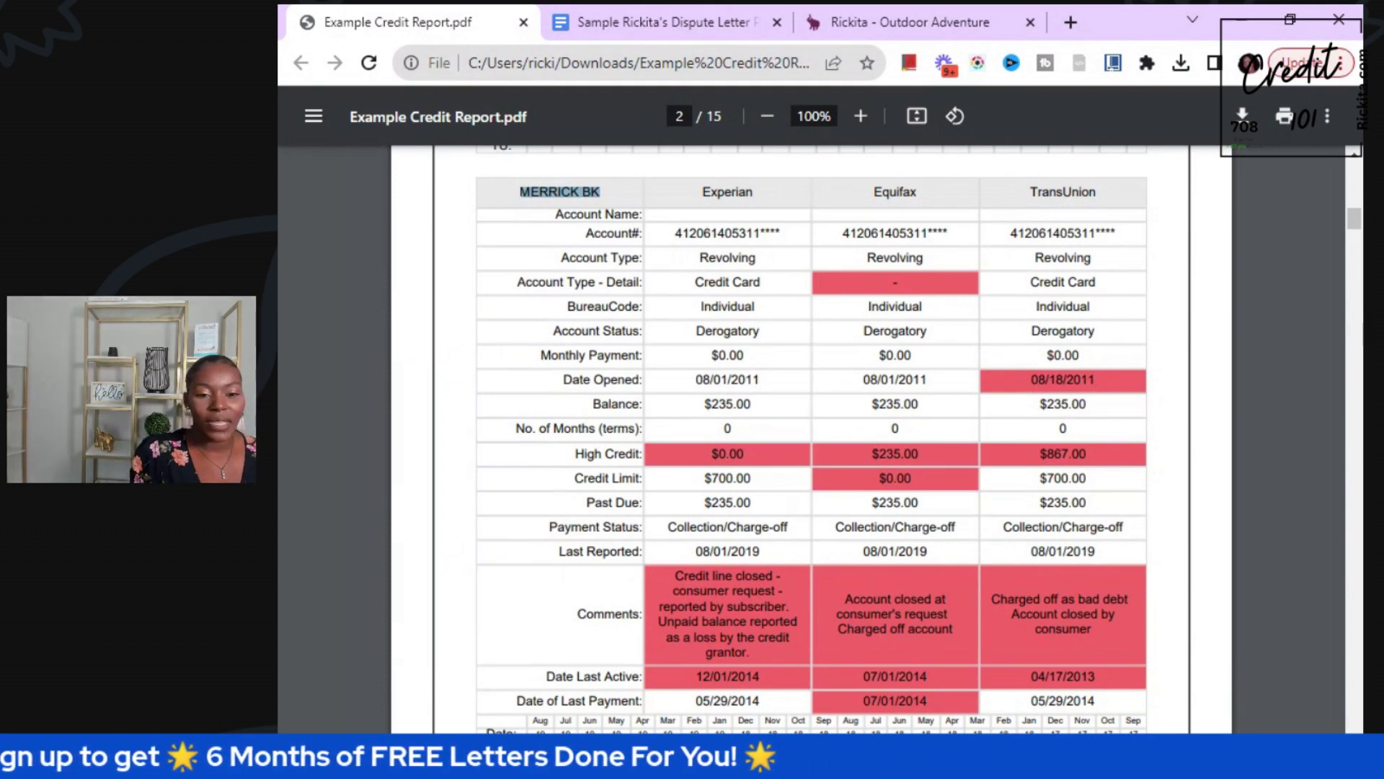
Step: Paste MERRICK BK over item 2's account name placeholder
left_click(603, 7)
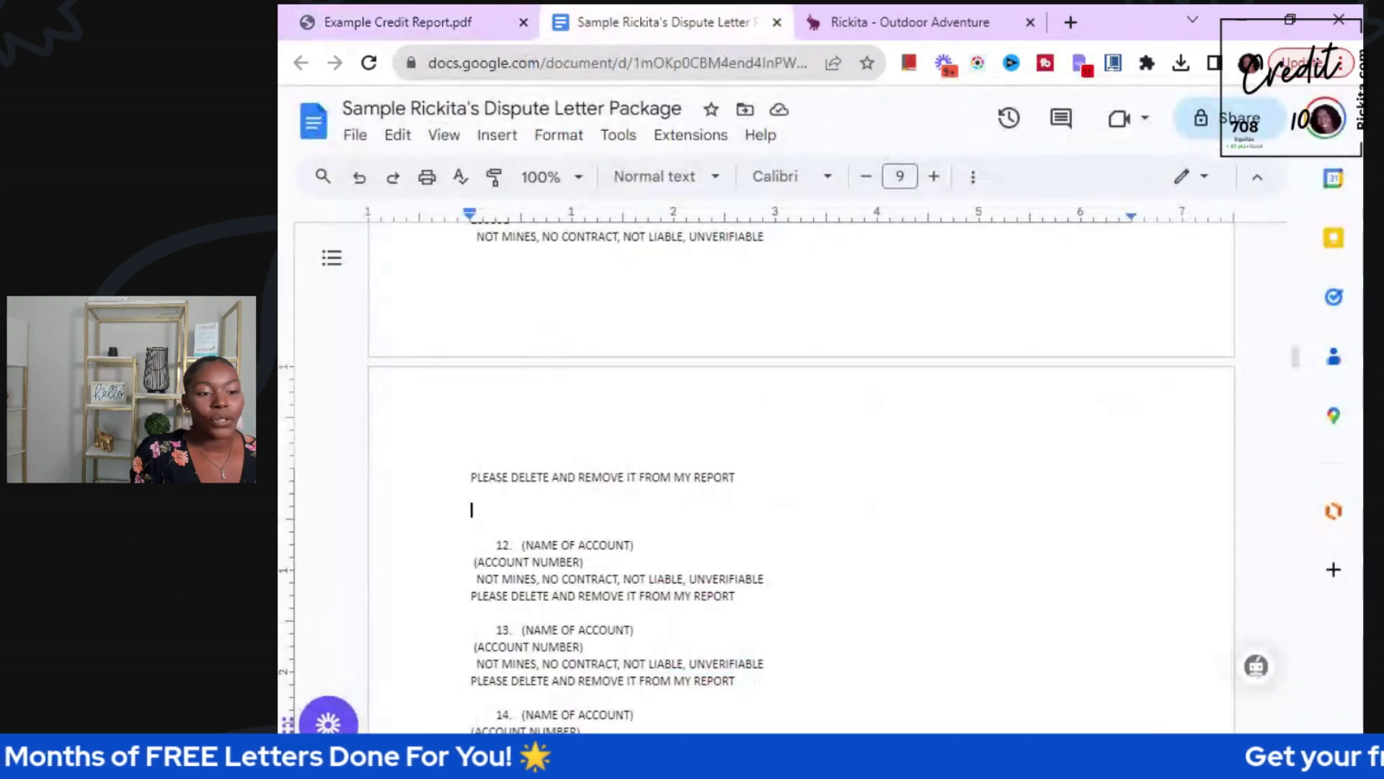
scroll(800, 476, "up", 15)
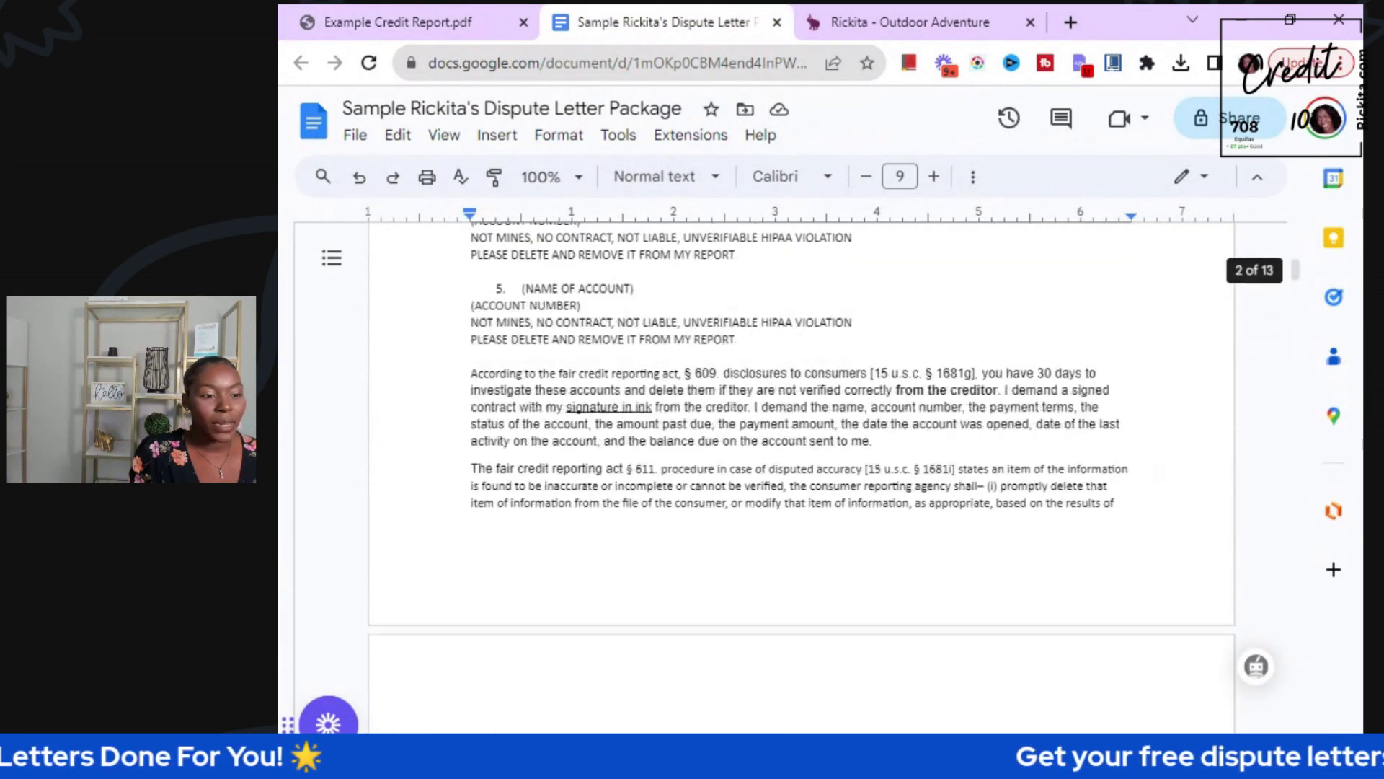
scroll(800, 476, "down", 5)
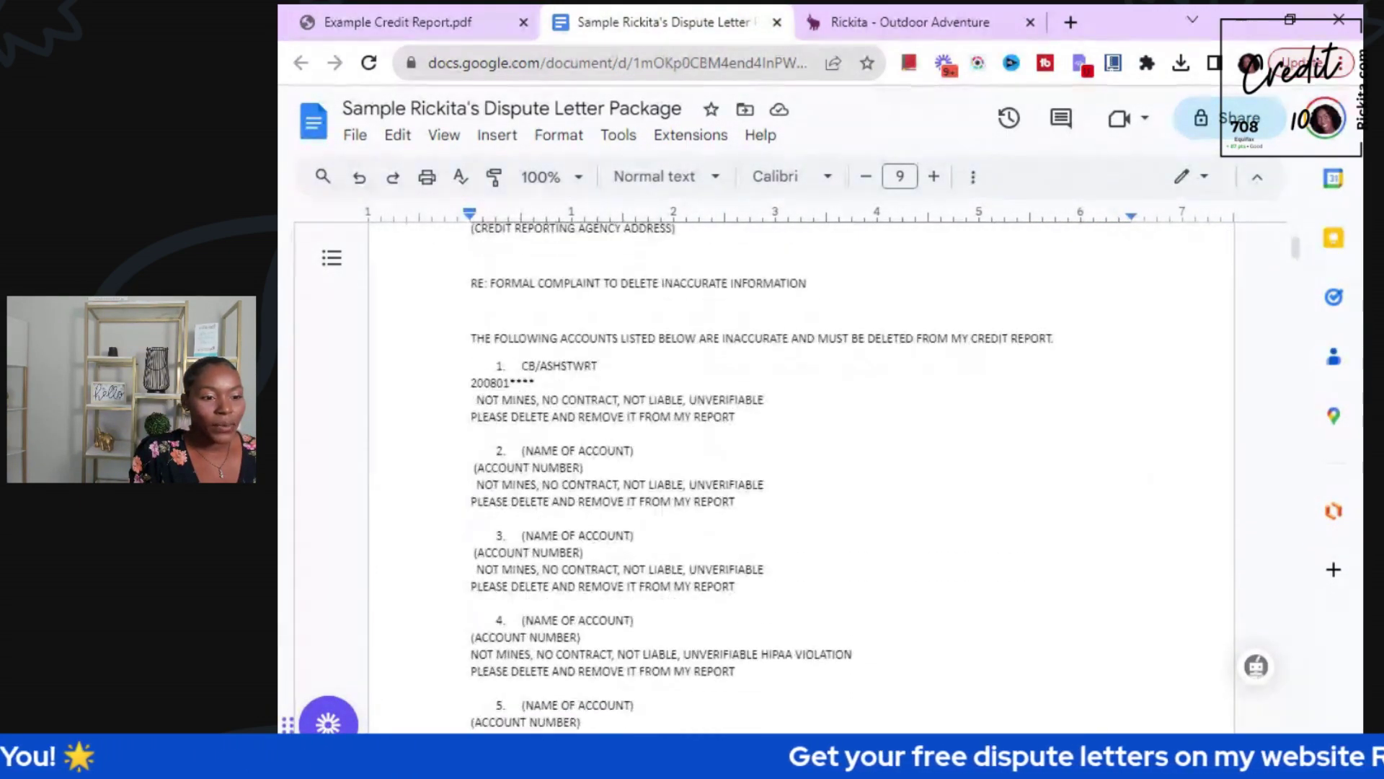
left_click_drag(633, 451, 522, 450)
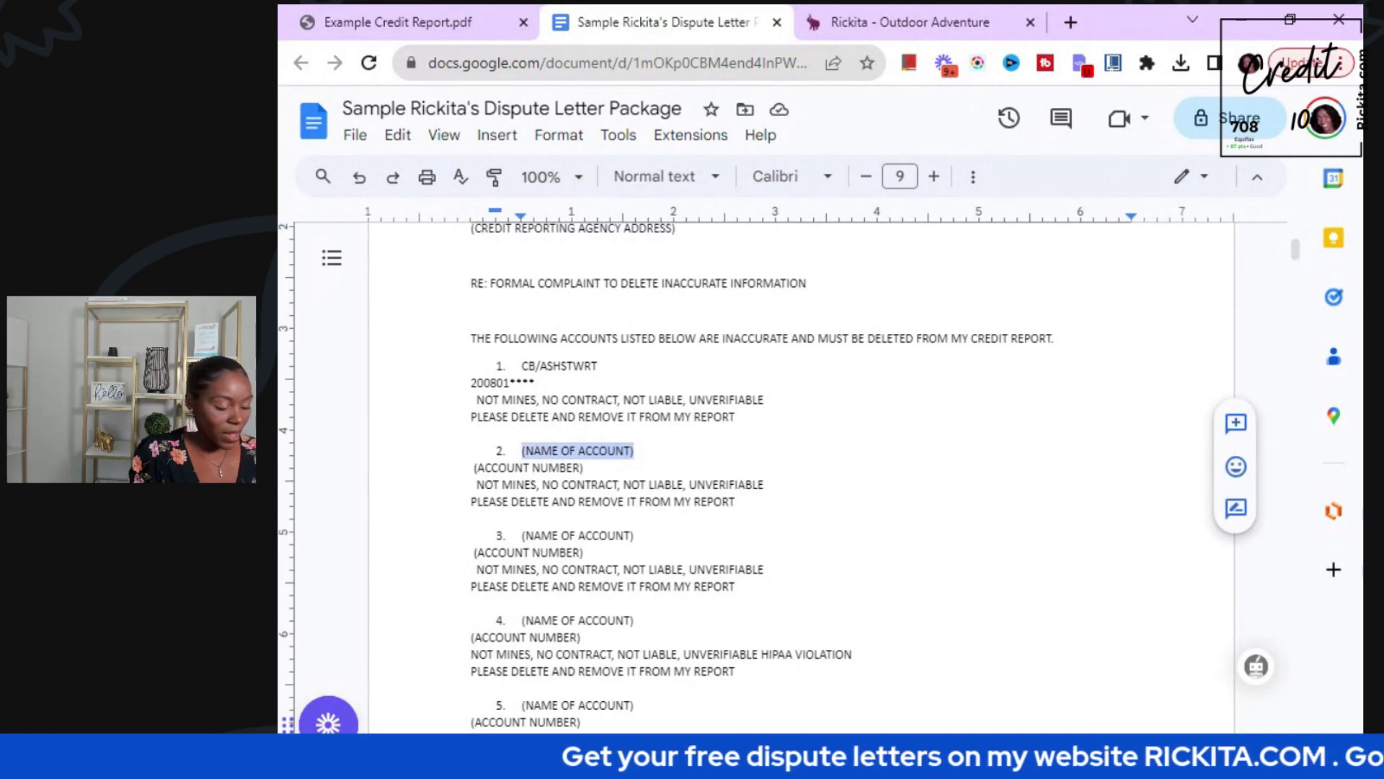
key("ctrl+v")
Step: Copy MERRICK BK's Experian account number from the credit report into item 2
left_click(501, 16)
left_click_drag(783, 233, 675, 233)
key("ctrl+c")
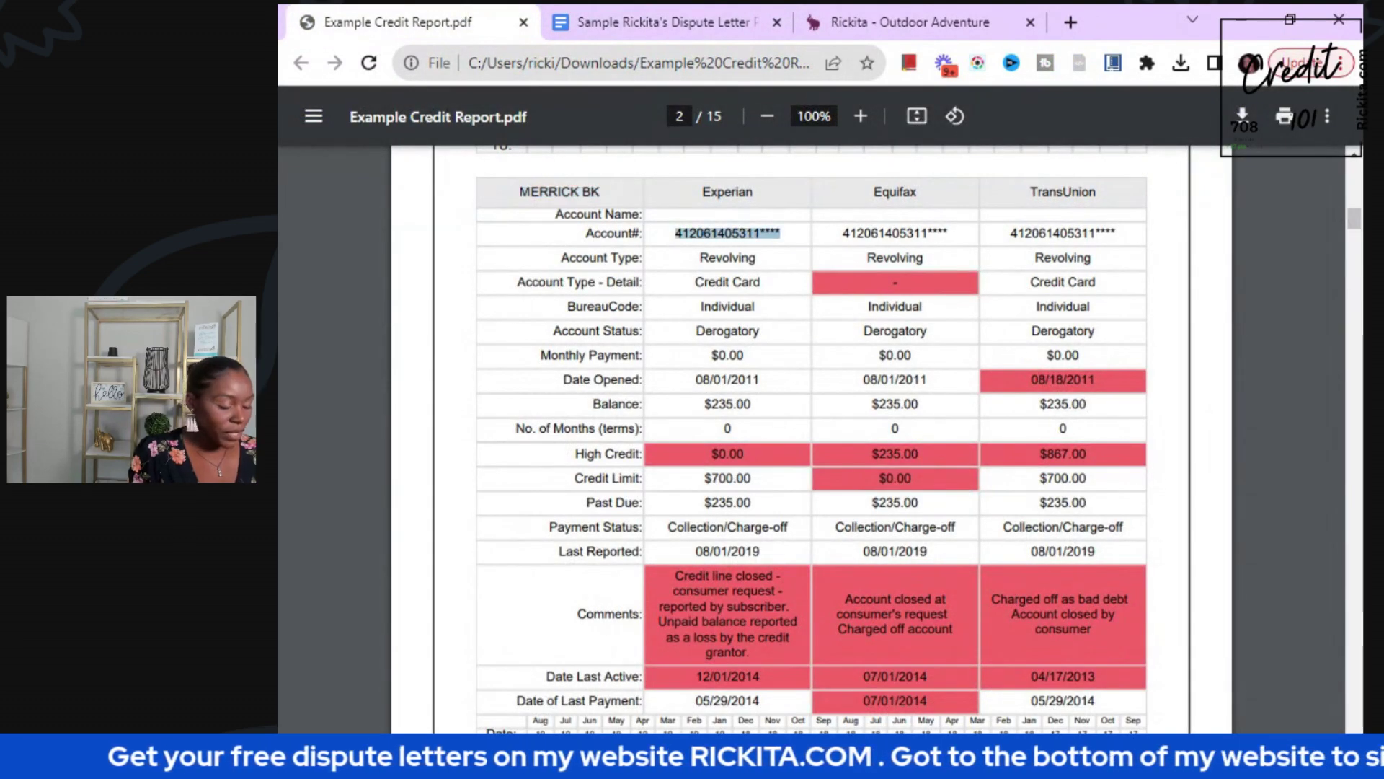
left_click(668, 24)
left_click_drag(583, 467, 471, 467)
key("ctrl+v")
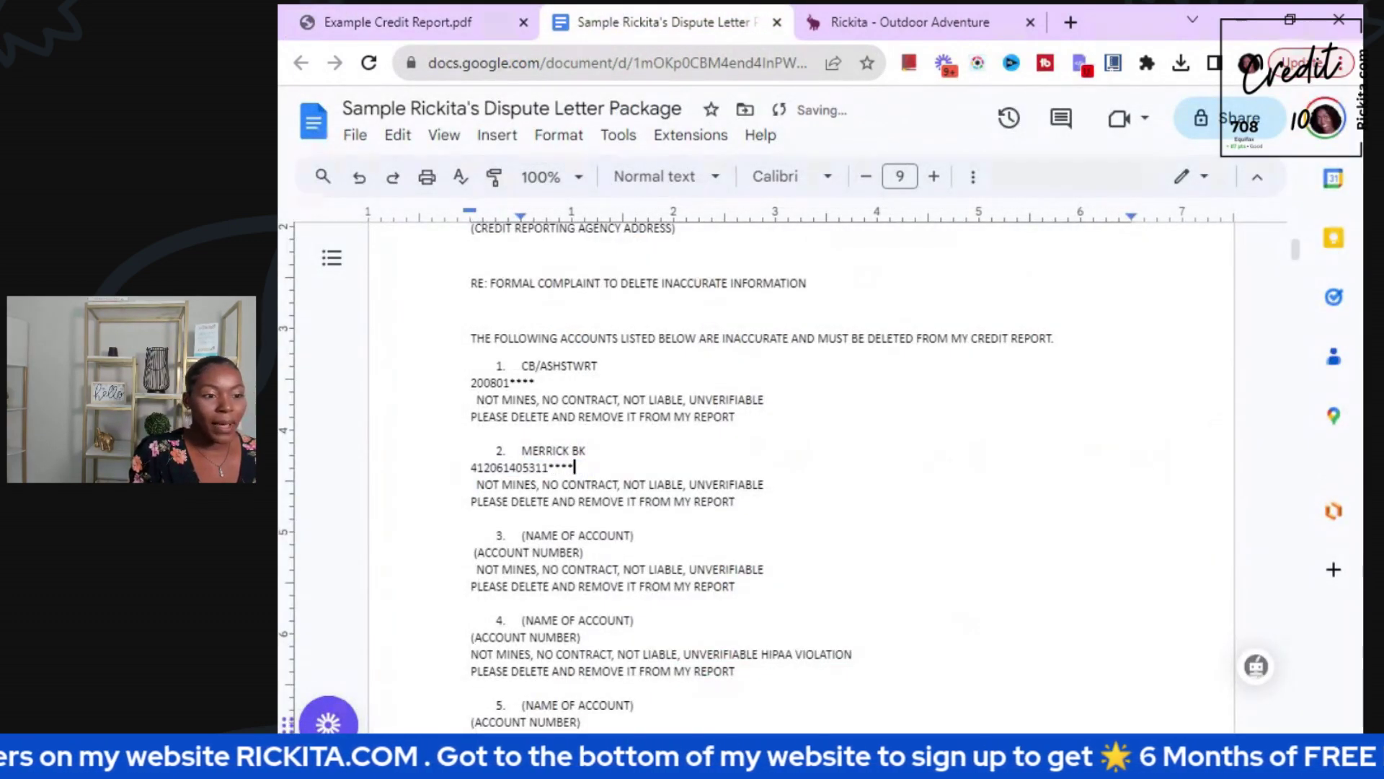
Step: Replace item 7's placeholder entry in Letter #2 with the full MERRICK BK entry
left_click(486, 20)
scroll(811, 433, "down", 3)
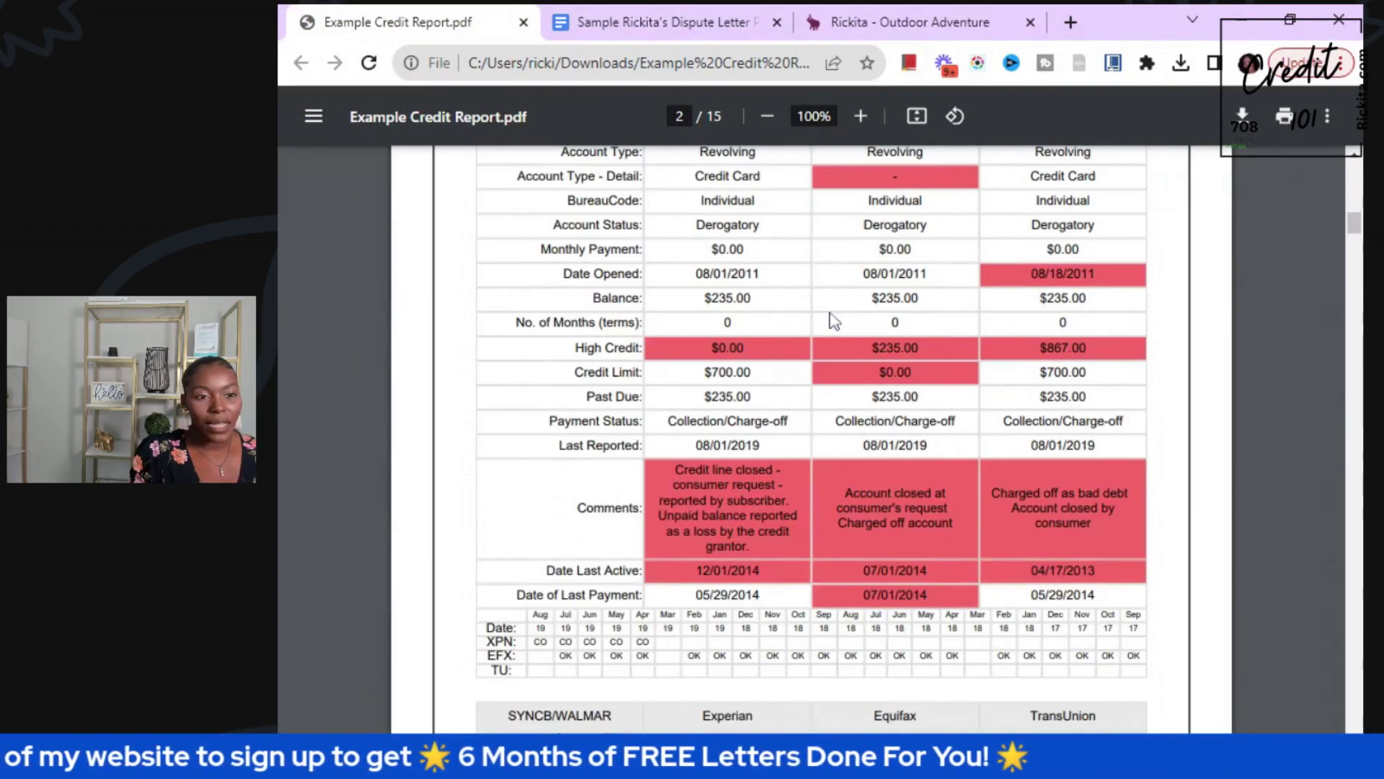
scroll(834, 319, "up", 3)
left_click(629, 16)
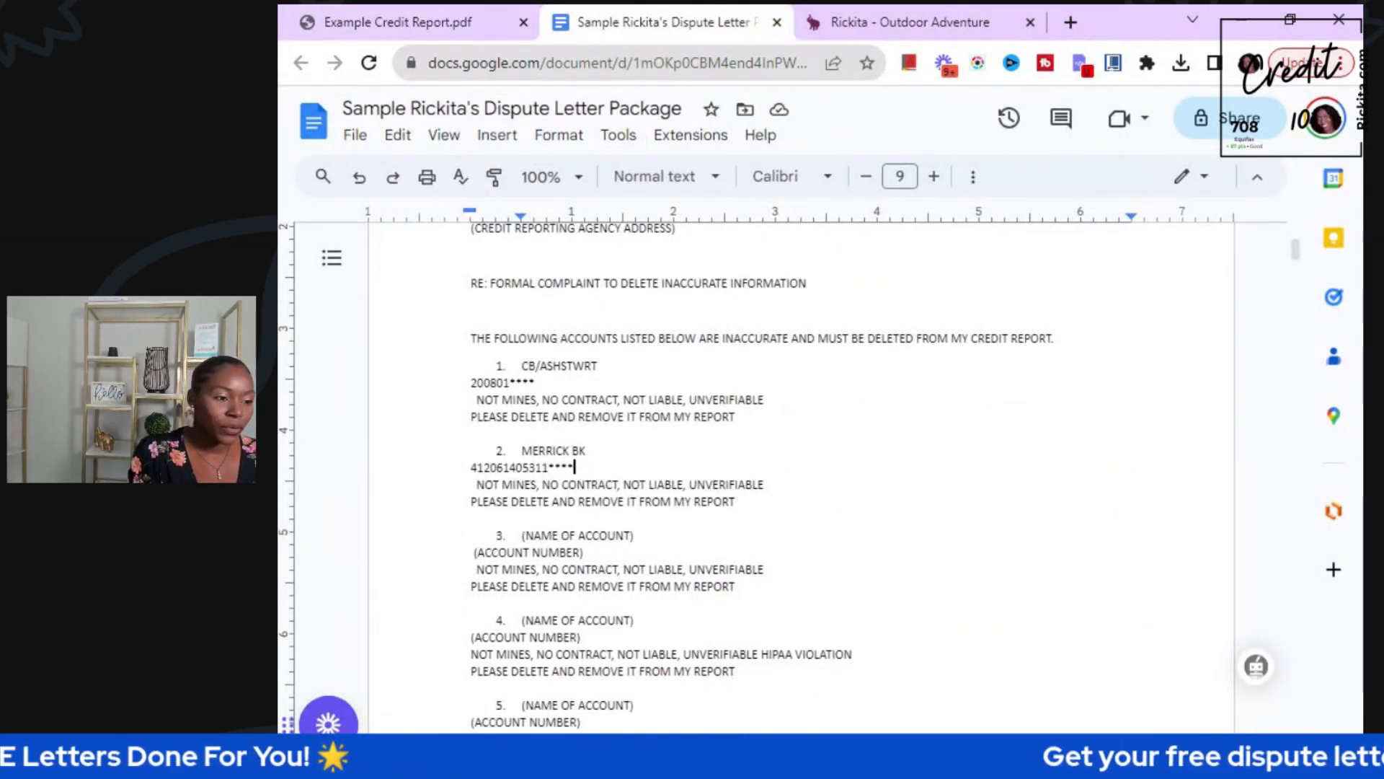
left_click_drag(521, 451, 742, 501)
key("ctrl+c")
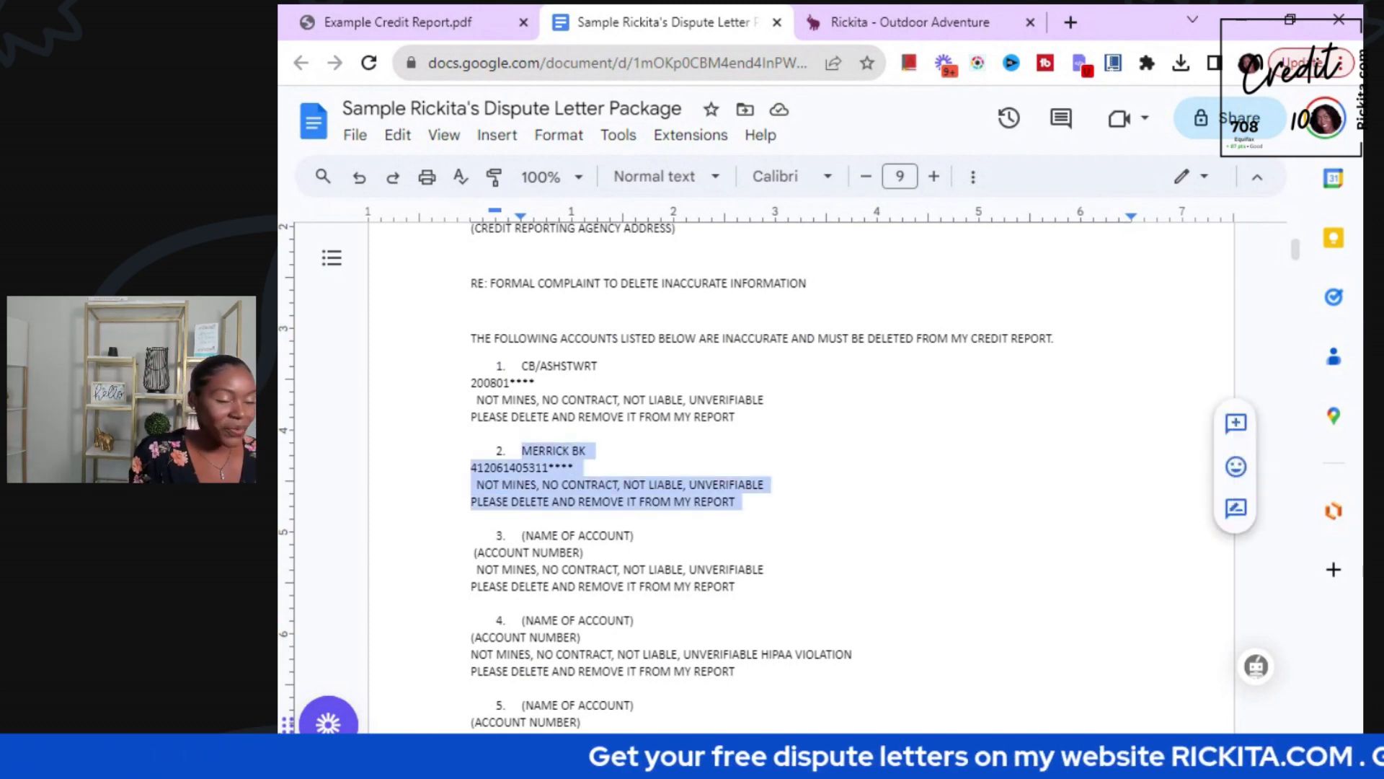
scroll(764, 462, "down", 15)
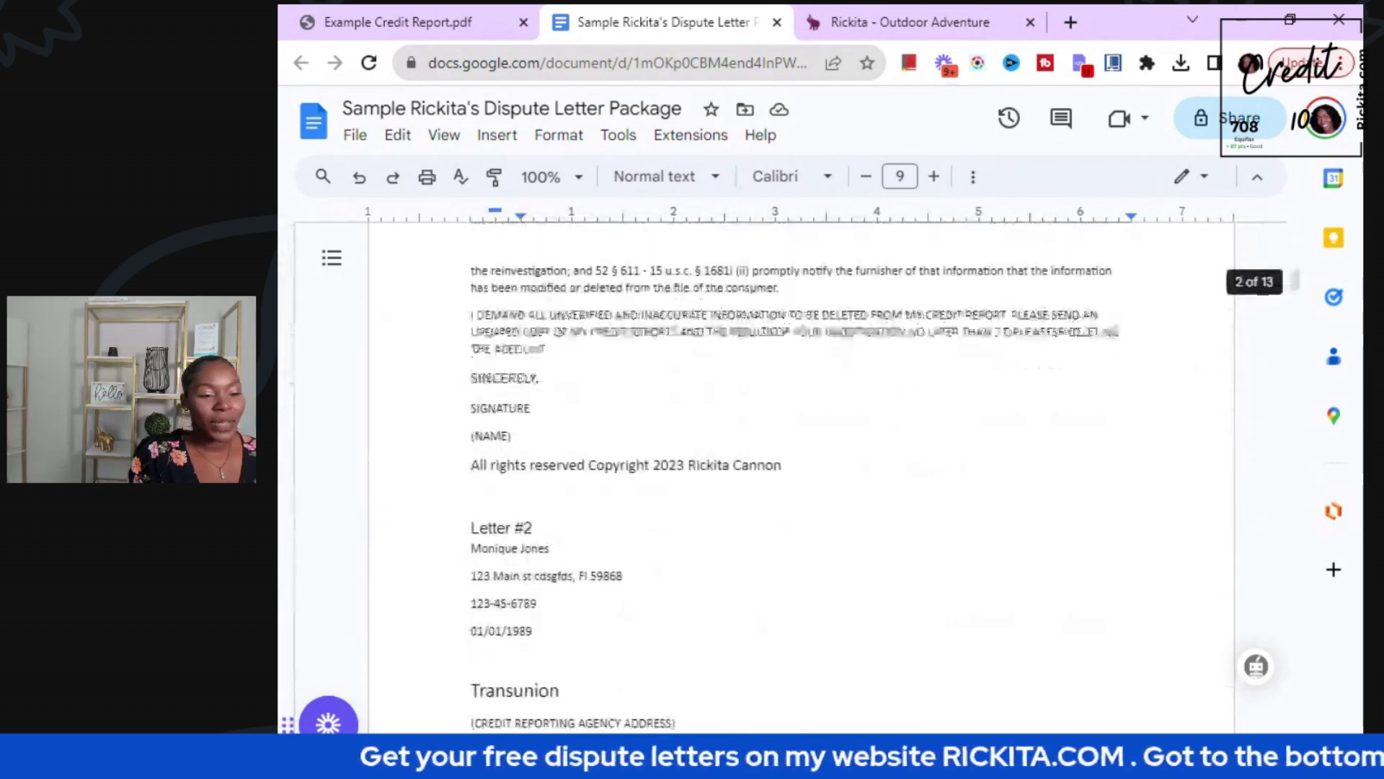
scroll(764, 462, "down", 6)
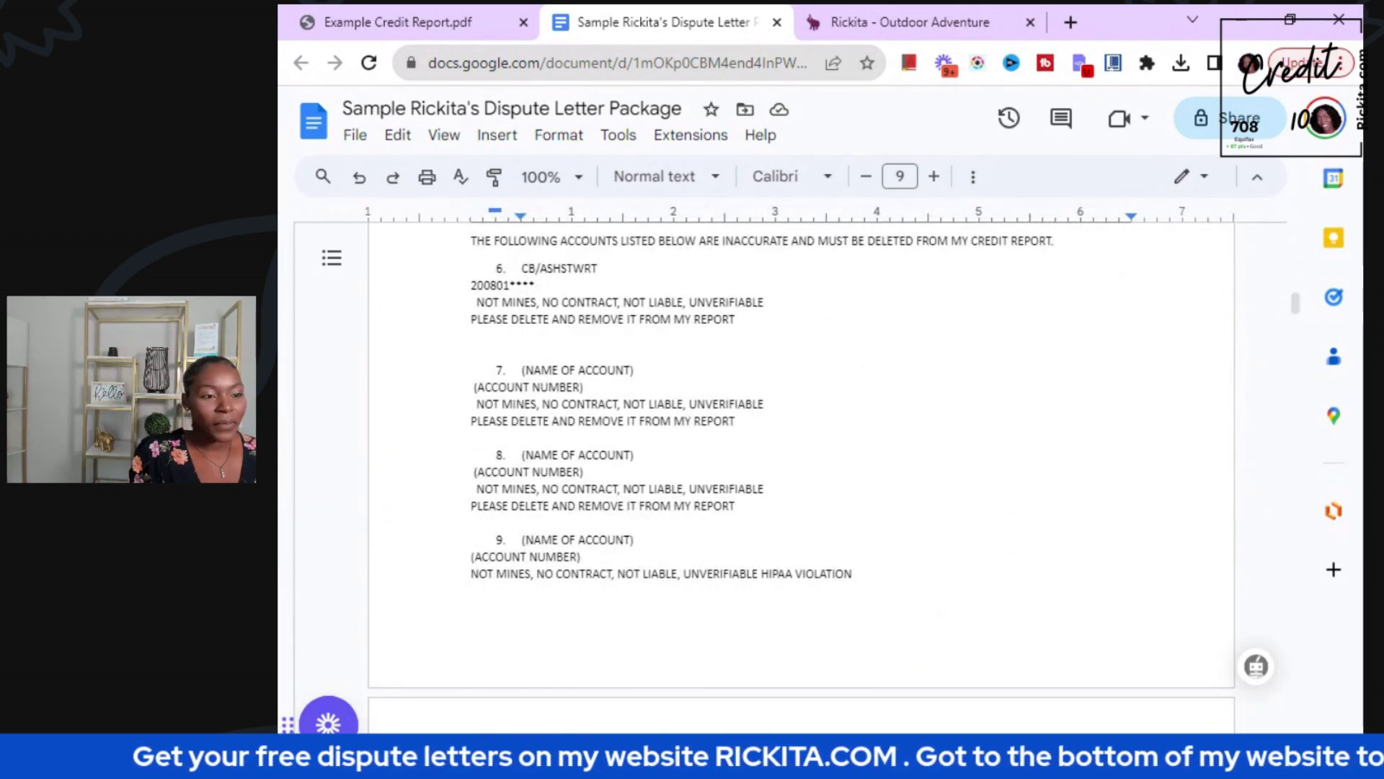
left_click_drag(521, 370, 742, 421)
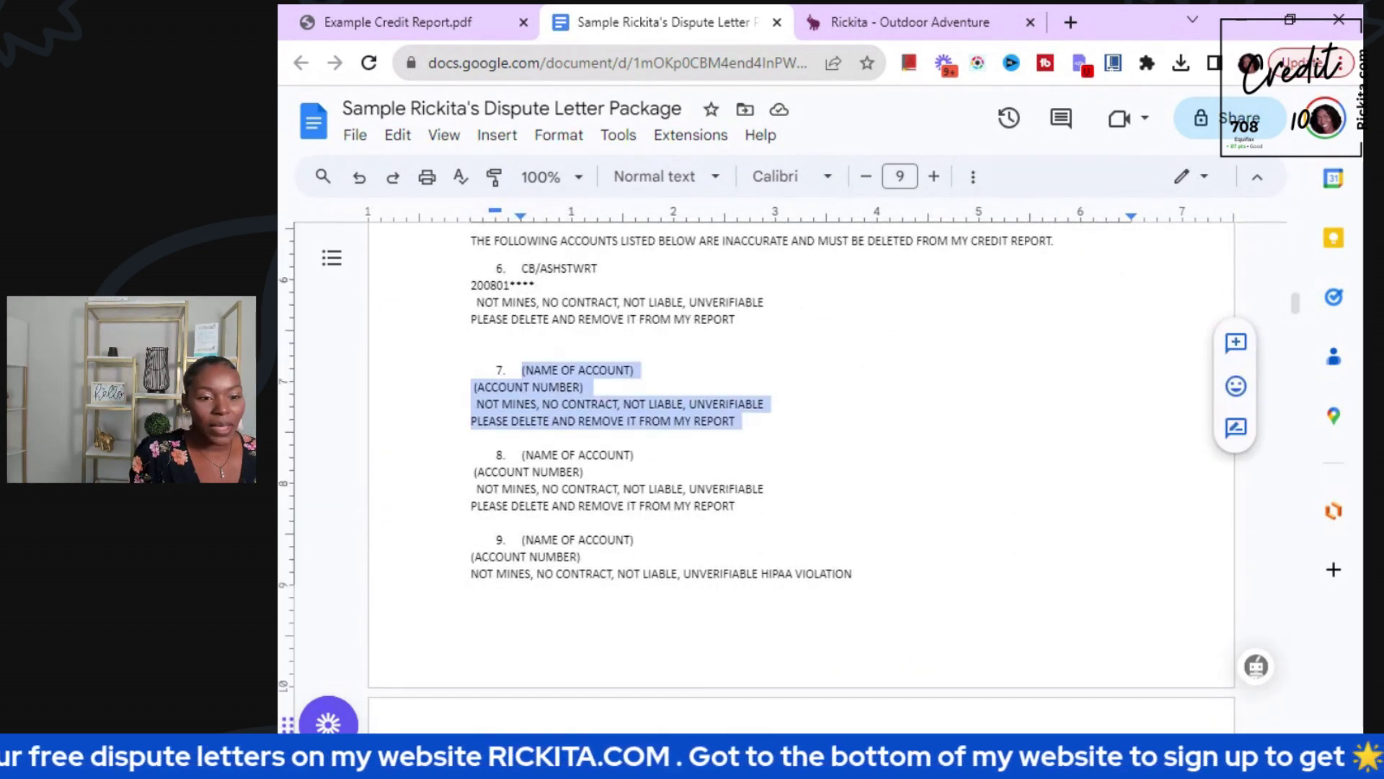
key("ctrl+v")
Step: Paste the MERRICK BK entry over item 12's placeholder lines and bring up the Rickita site
scroll(764, 461, "up", 2)
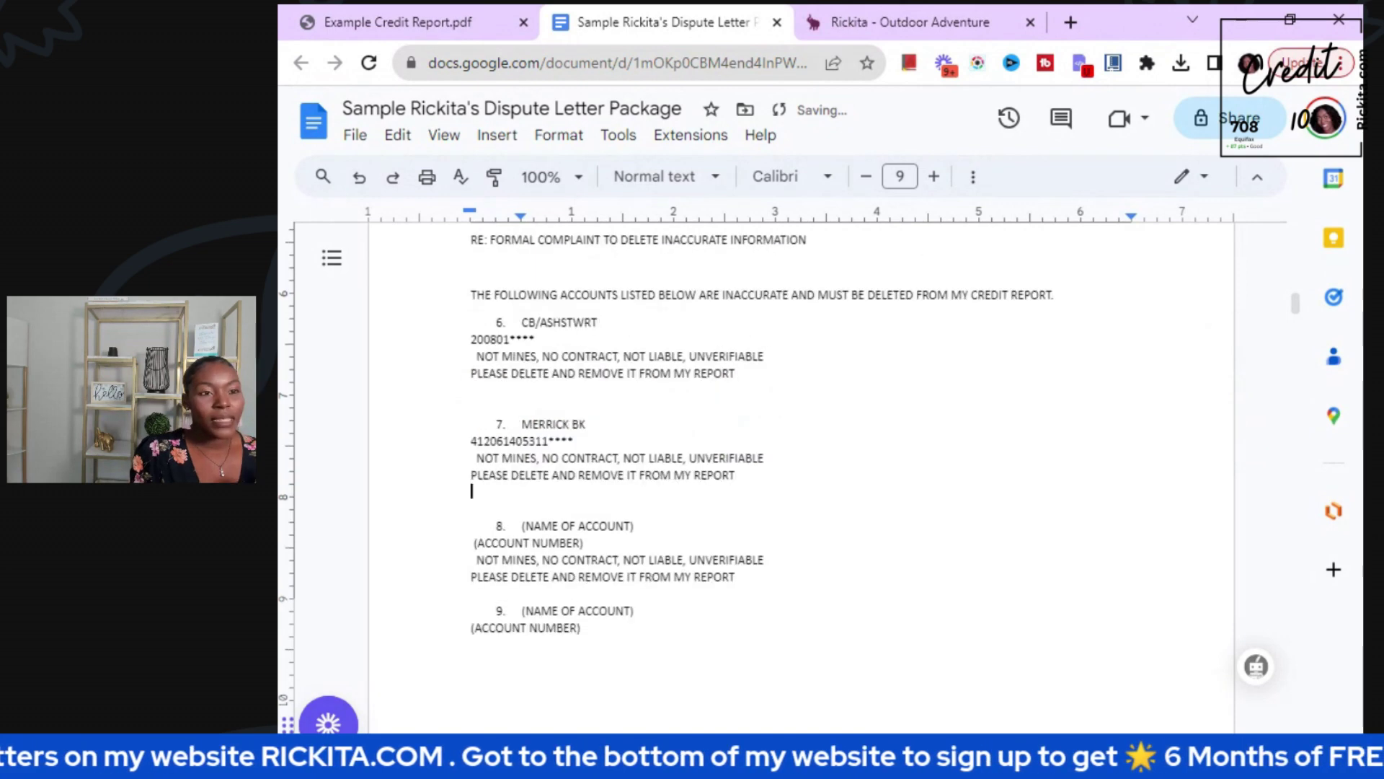
scroll(764, 461, "up", 3)
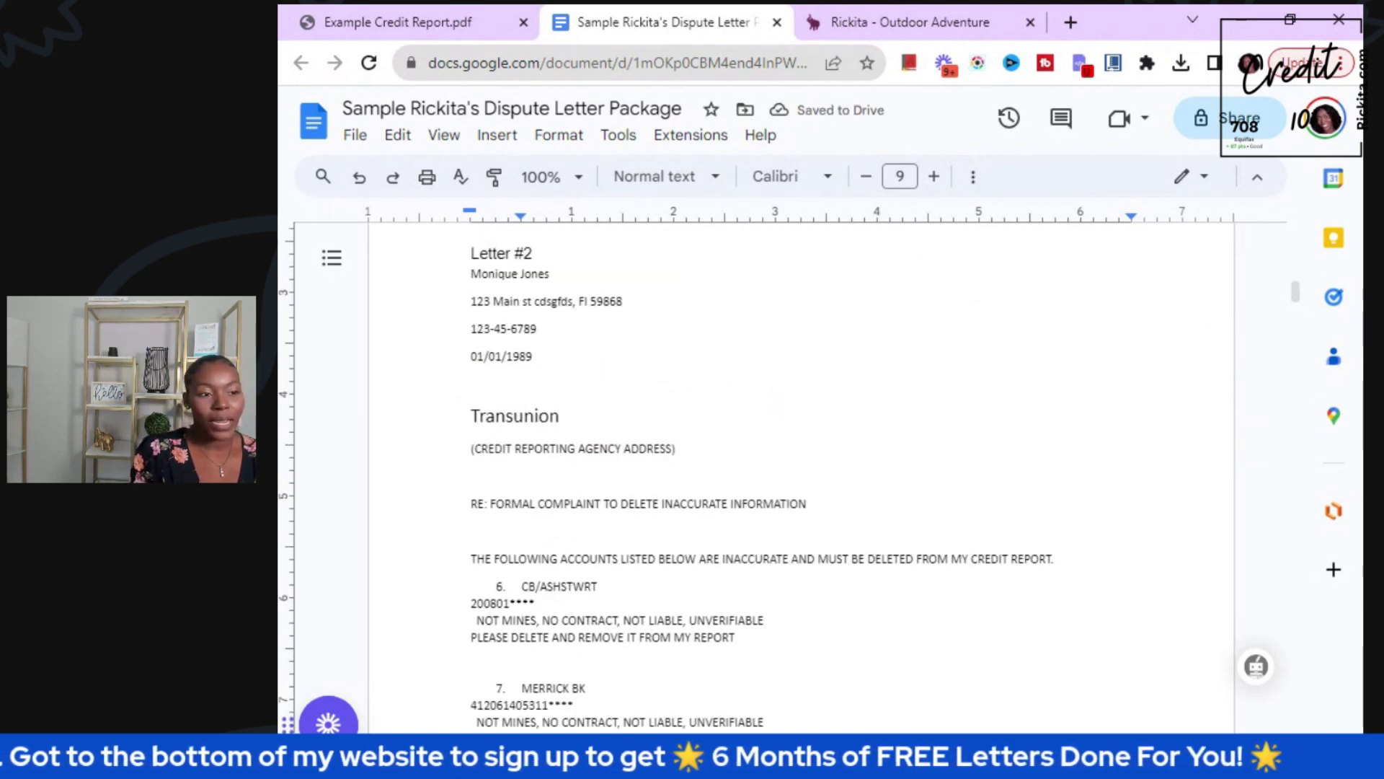
scroll(764, 461, "down", 15)
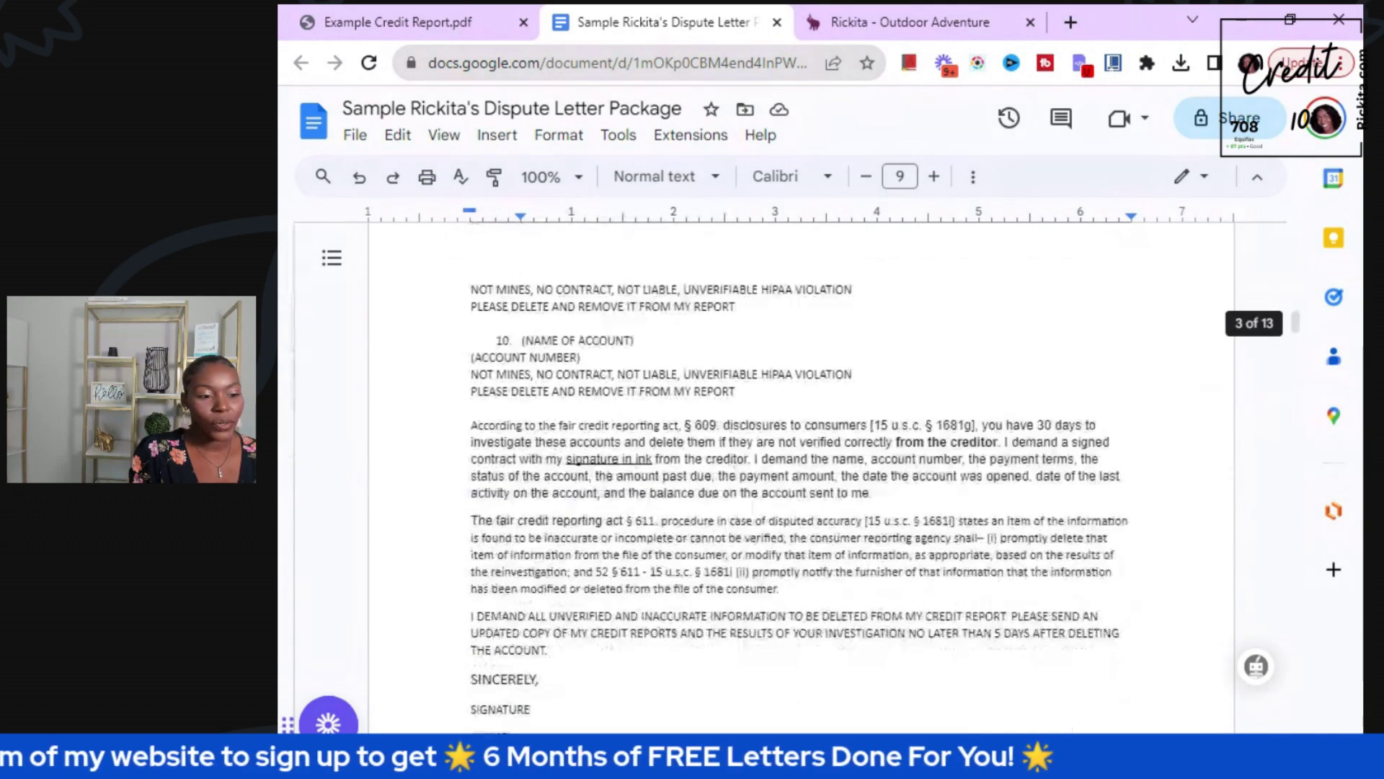
scroll(764, 462, "down", 10)
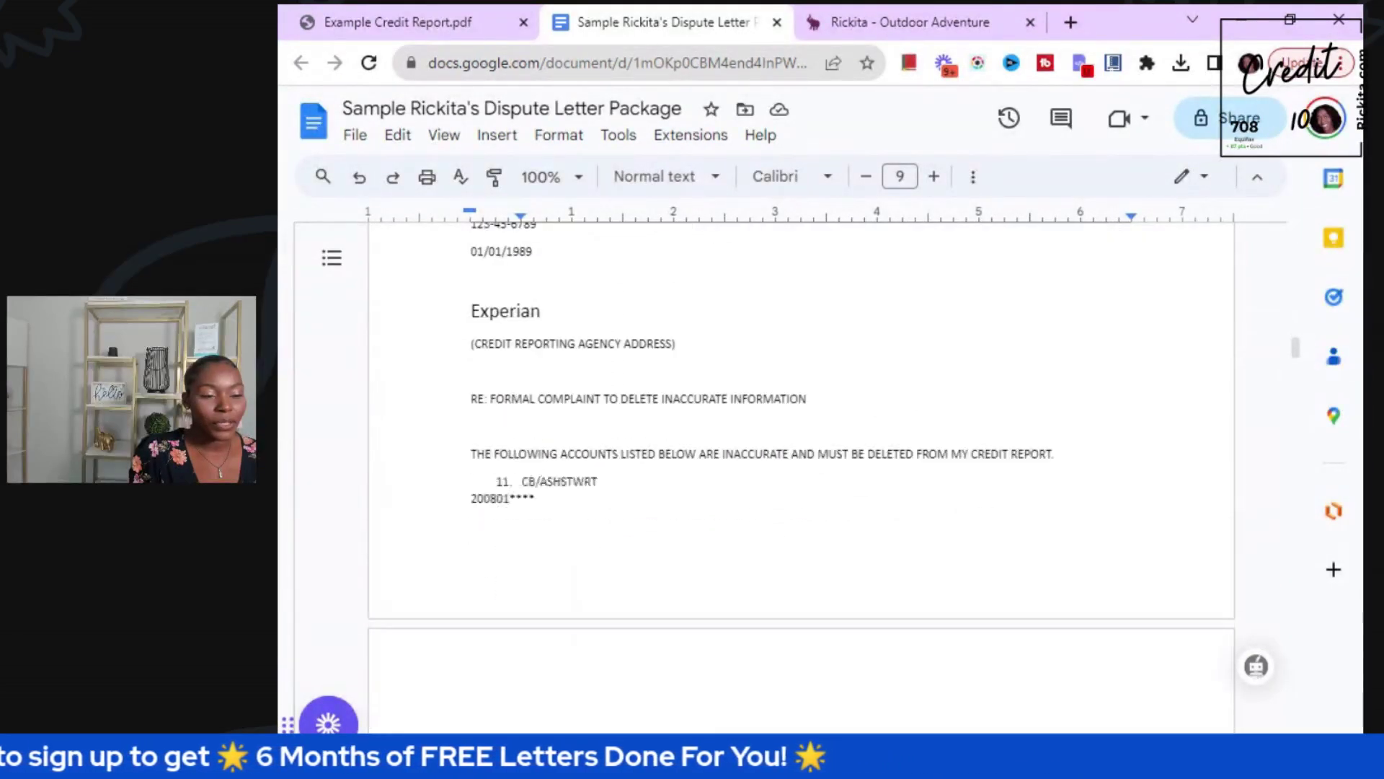
scroll(800, 476, "up", 4)
scroll(801, 476, "down", 4)
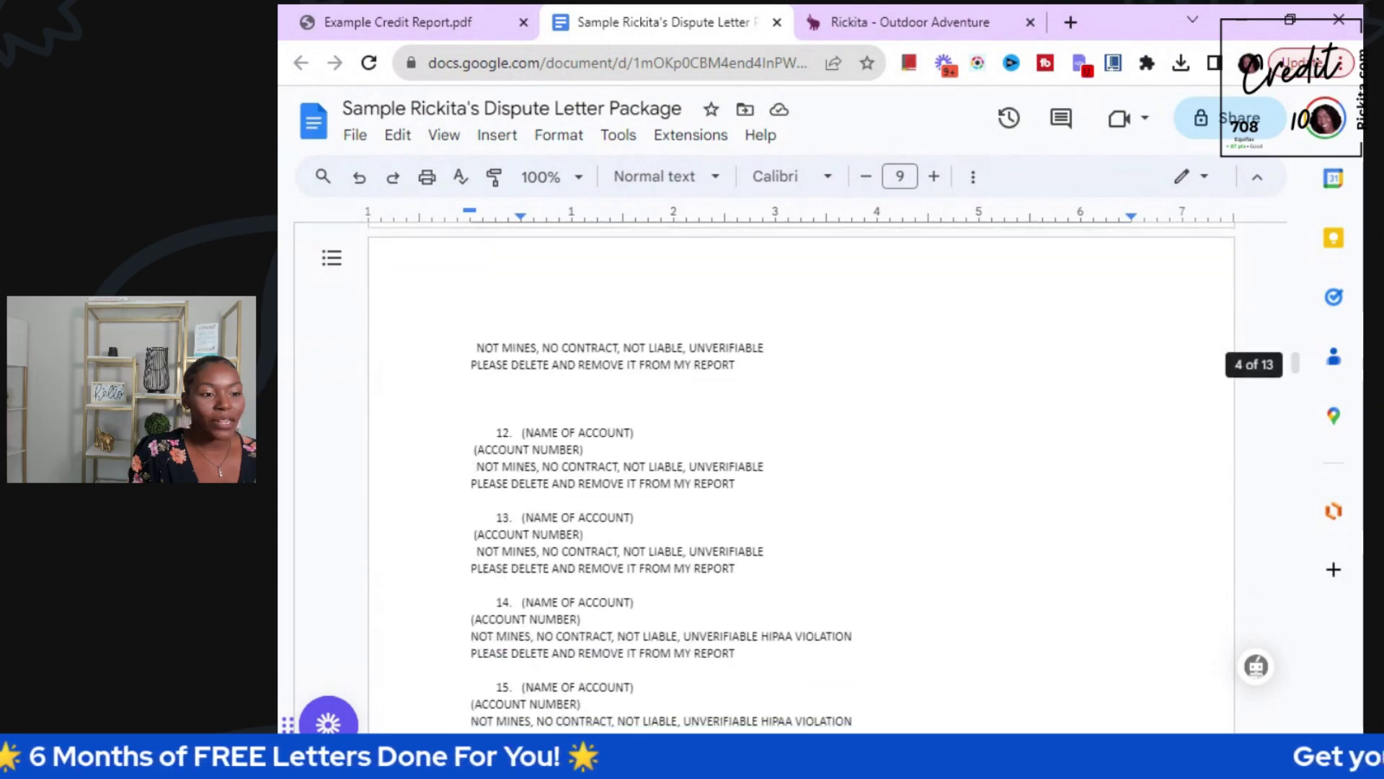
left_click_drag(521, 432, 739, 483)
key("ctrl+v")
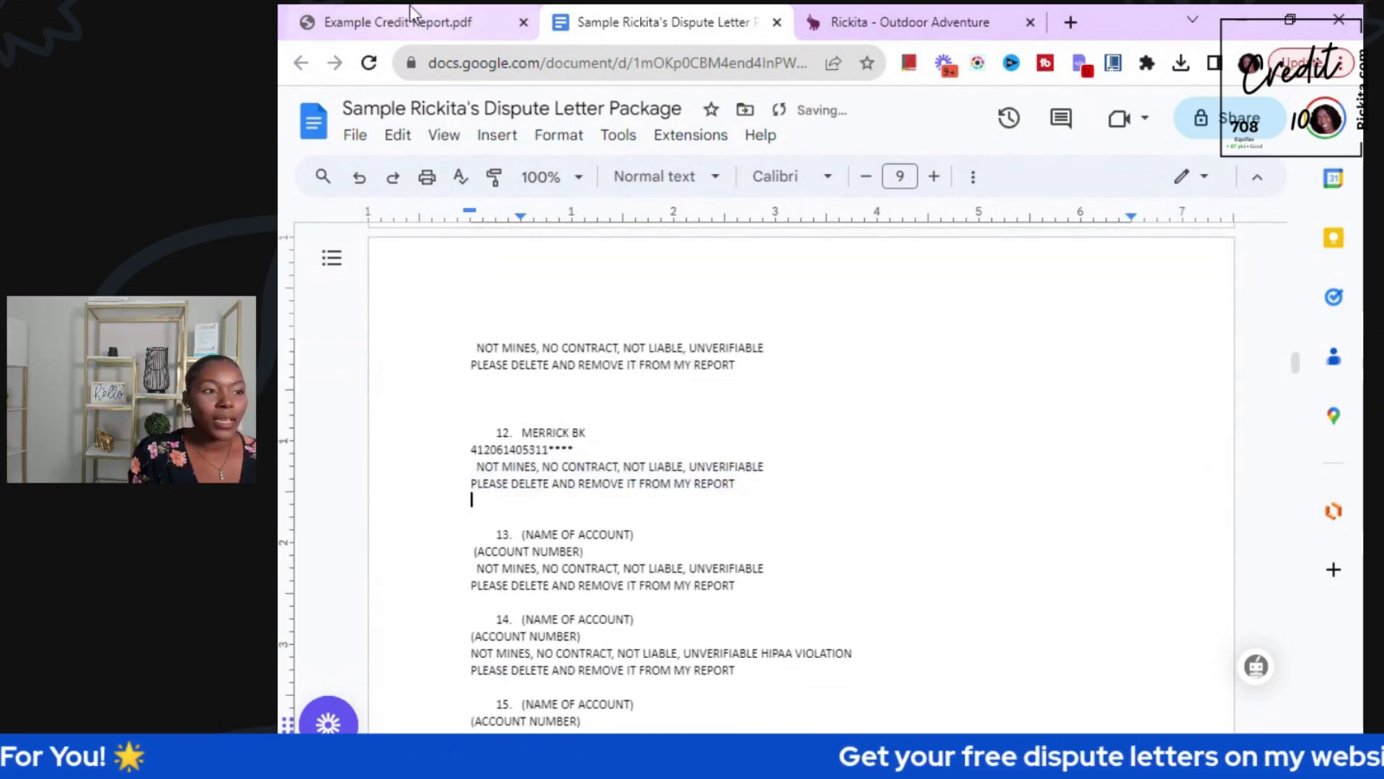
left_click(418, 22)
left_click(865, 22)
Step: Scroll through rickita.com's free-letter signup page, then return to the credit report's MERRICK BK table
scroll(969, 330, "up", 12)
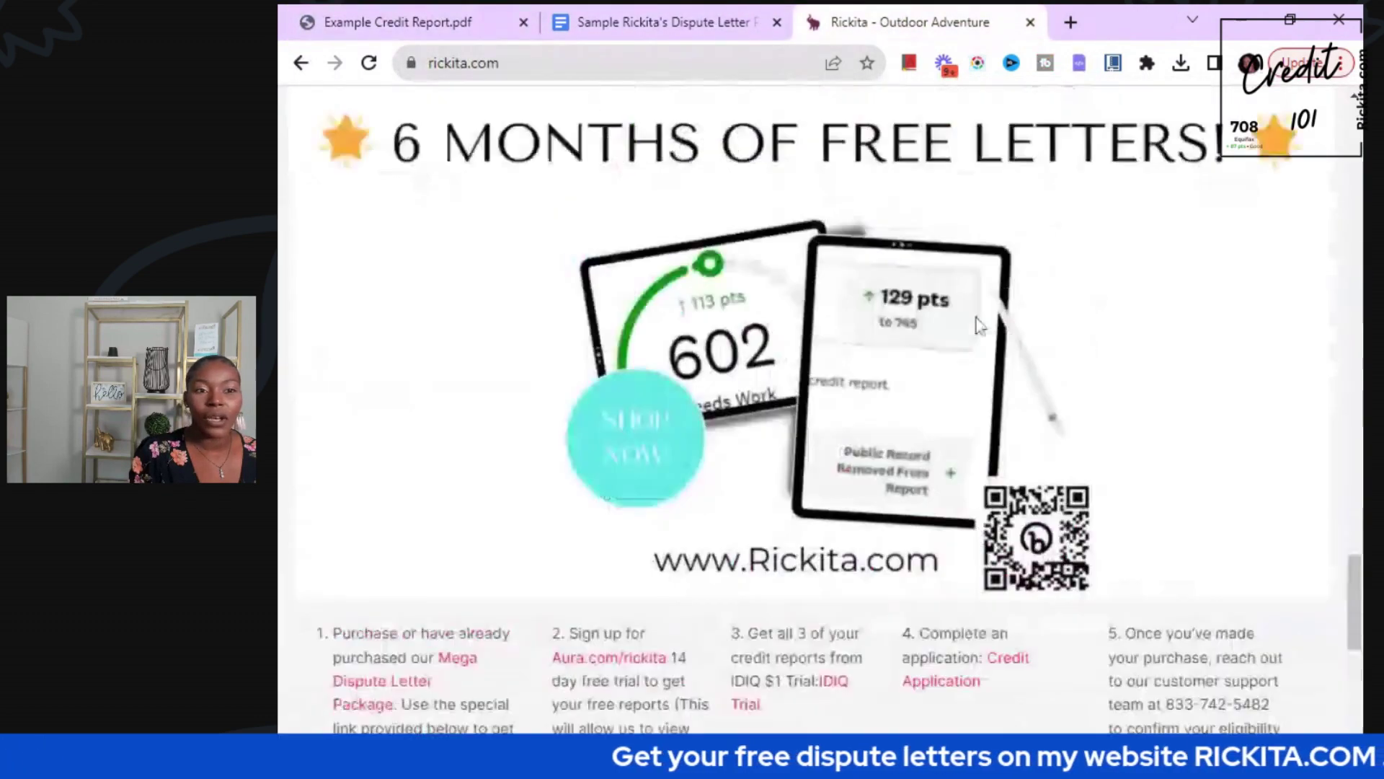
scroll(968, 319, "up", 10)
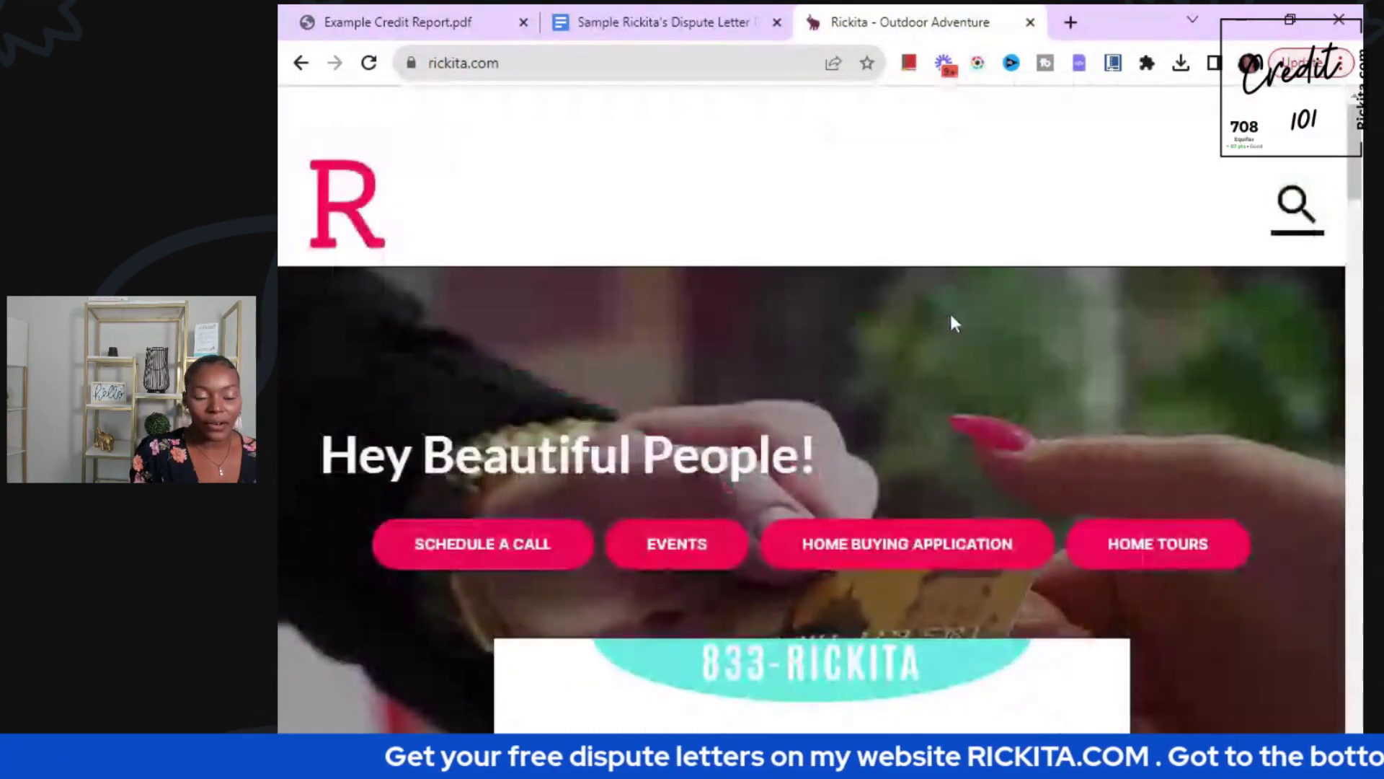
scroll(952, 317, "down", 5)
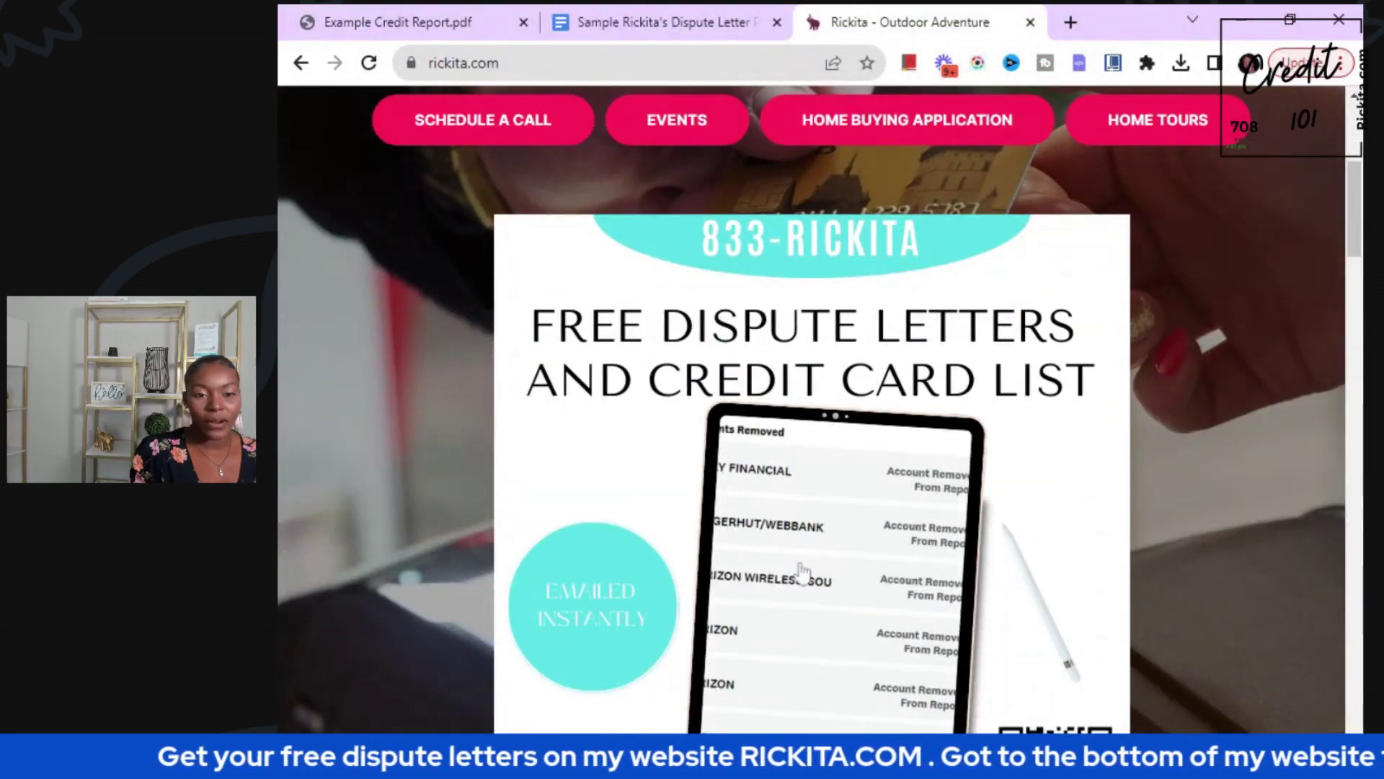
scroll(829, 461, "up", 3)
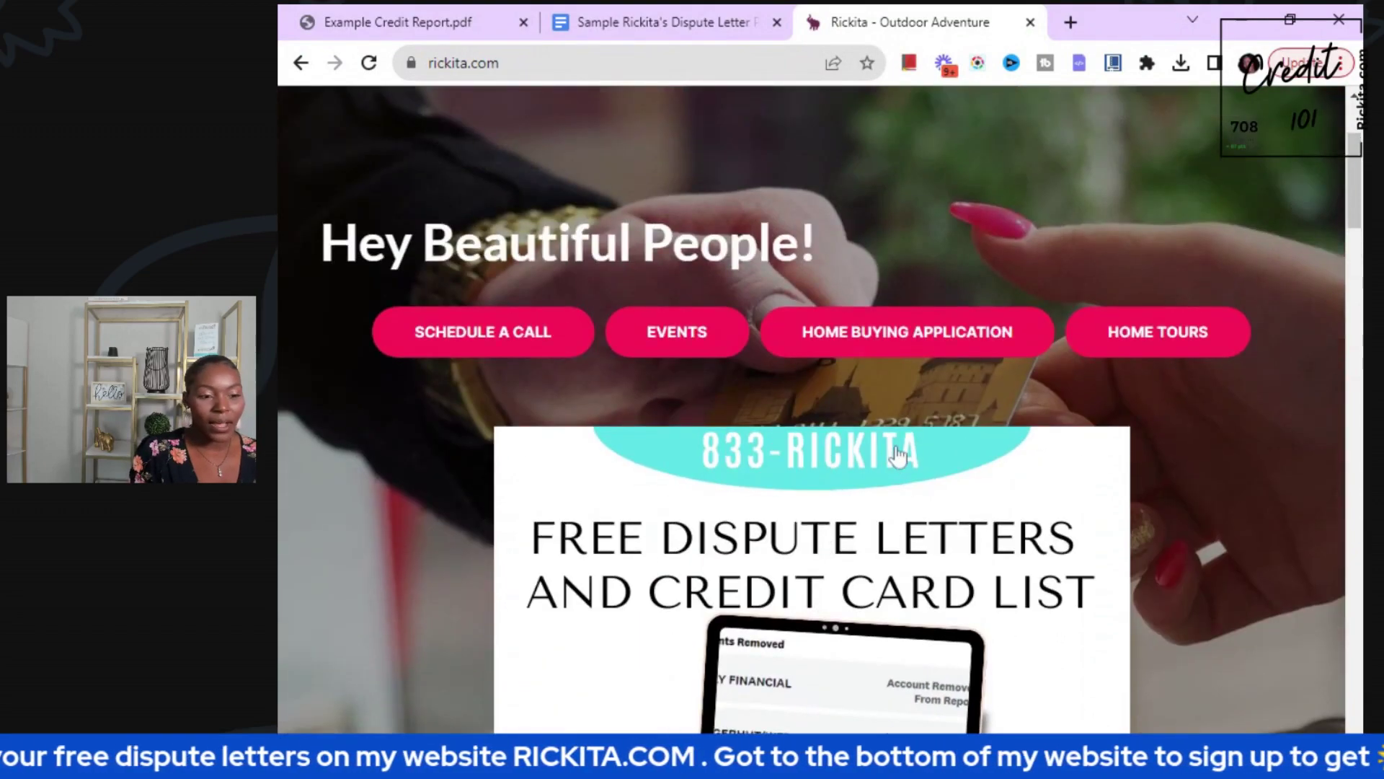
scroll(896, 454, "down", 4)
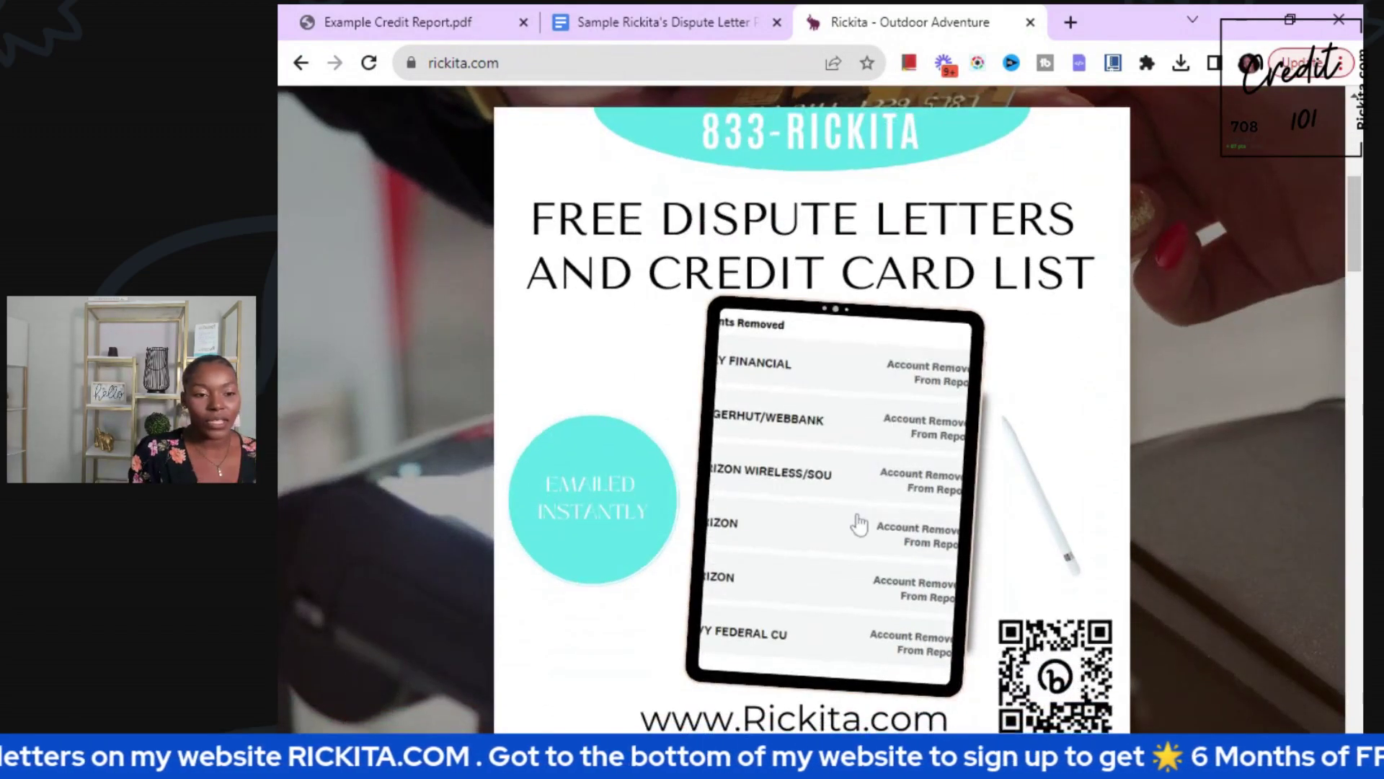
scroll(858, 524, "down", 15)
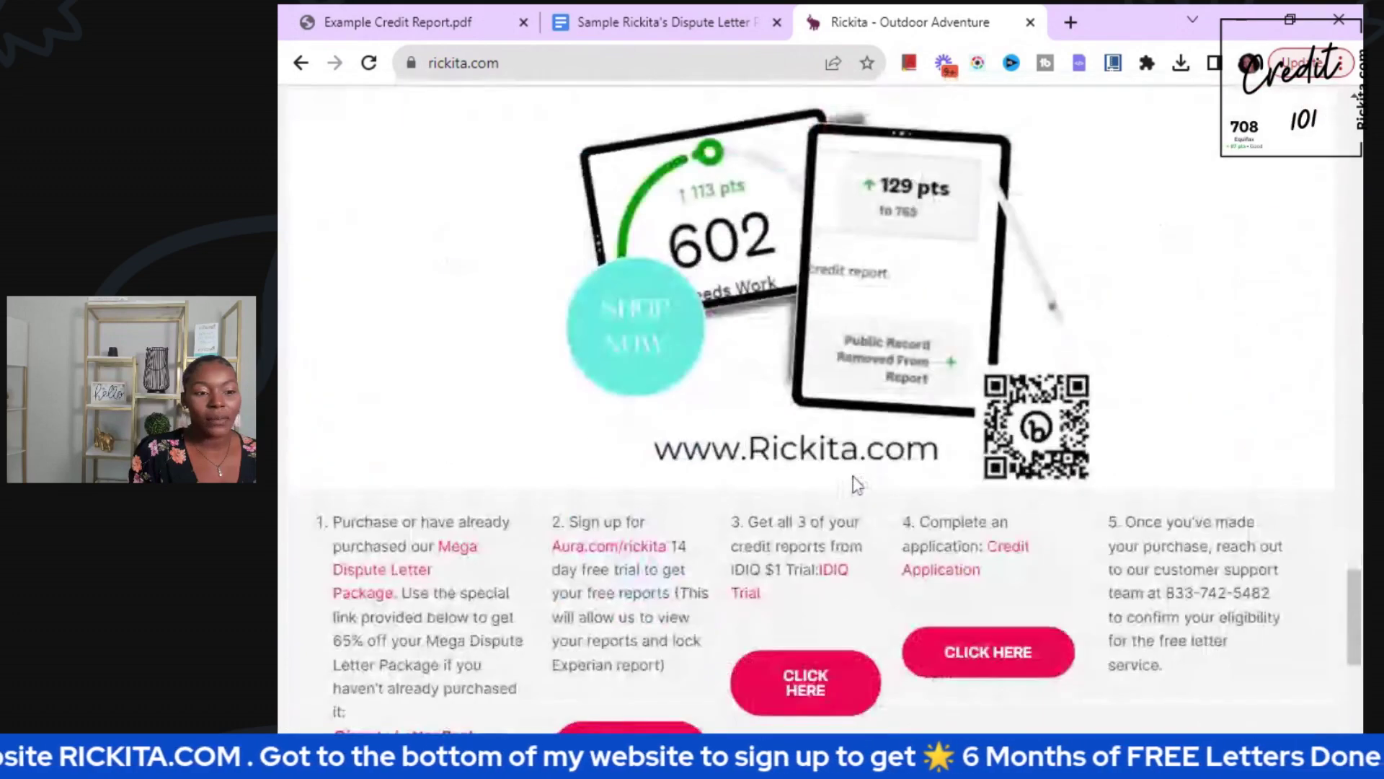
scroll(857, 484, "up", 3)
scroll(806, 445, "down", 3)
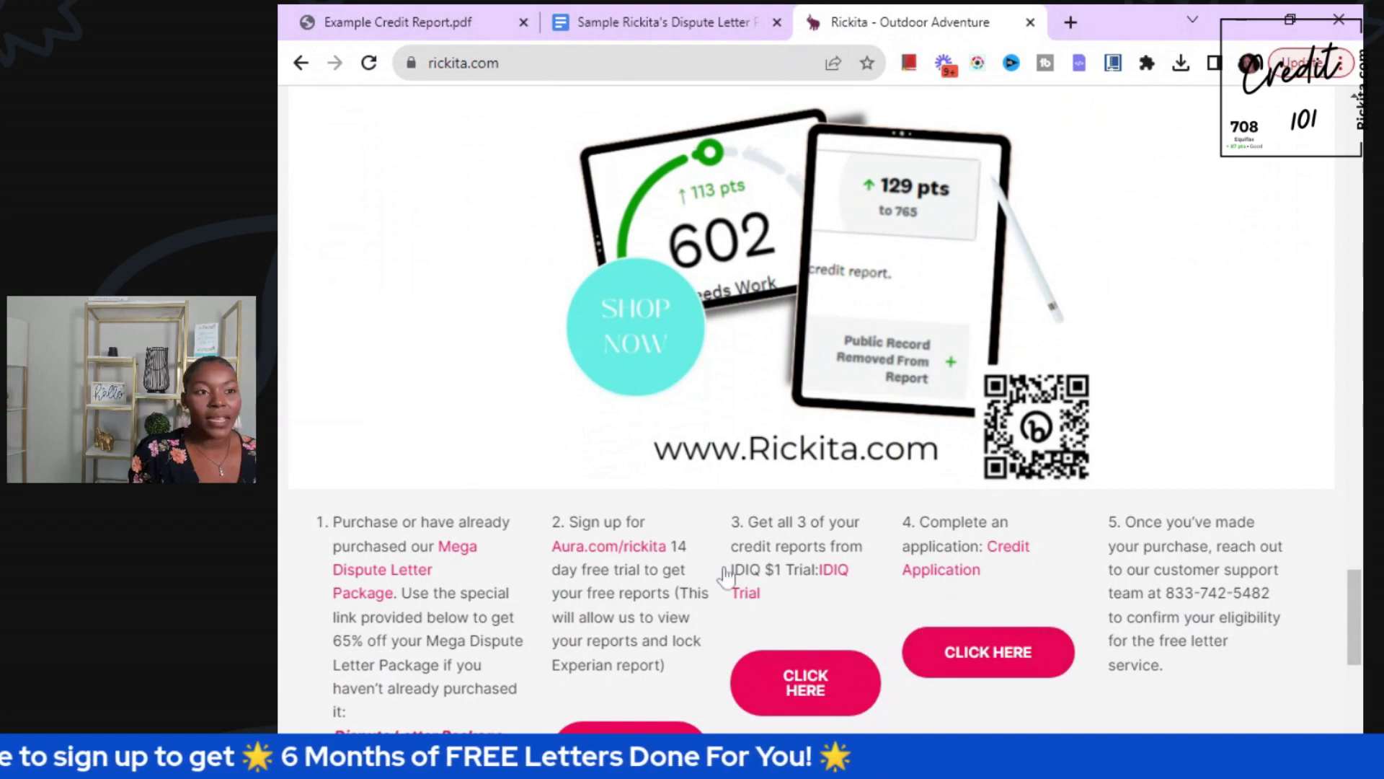
scroll(479, 386, "up", 5)
left_click(476, 18)
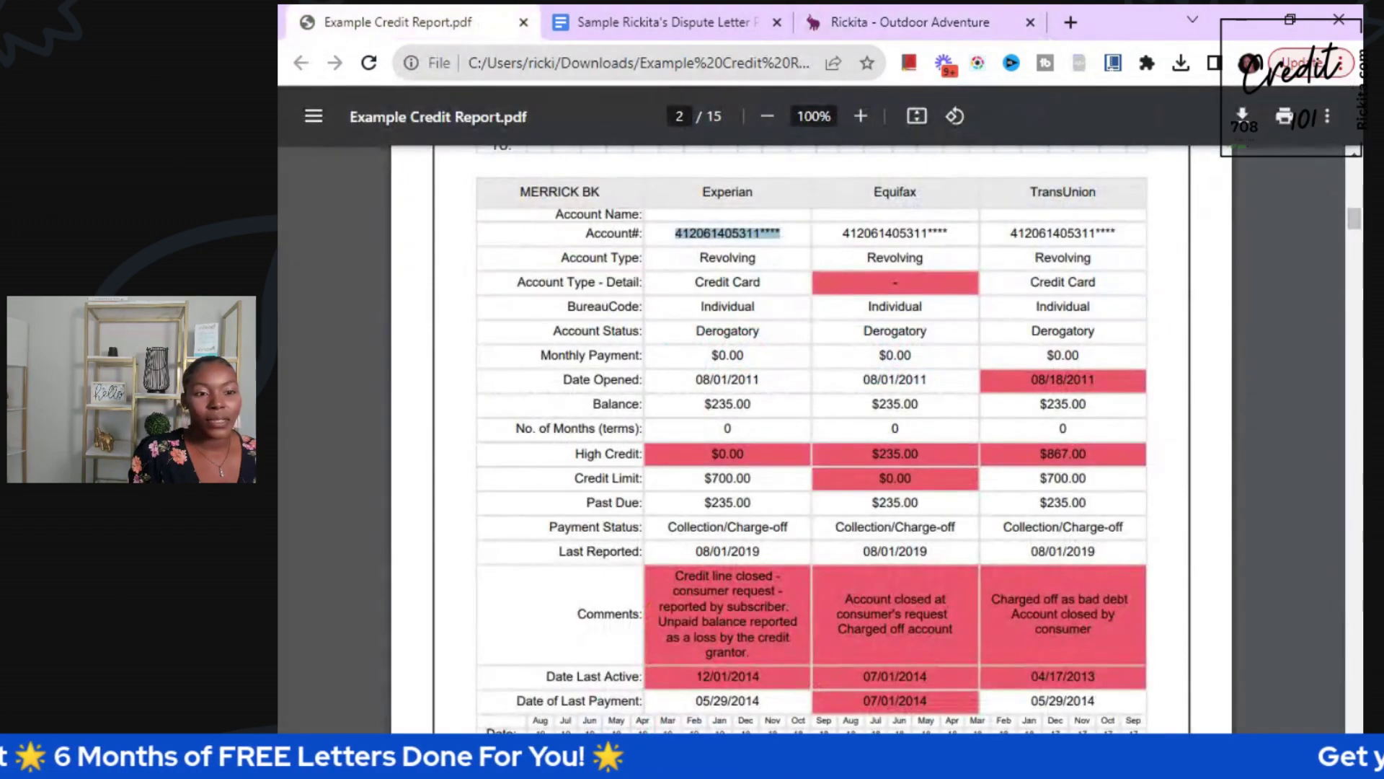
left_click(674, 20)
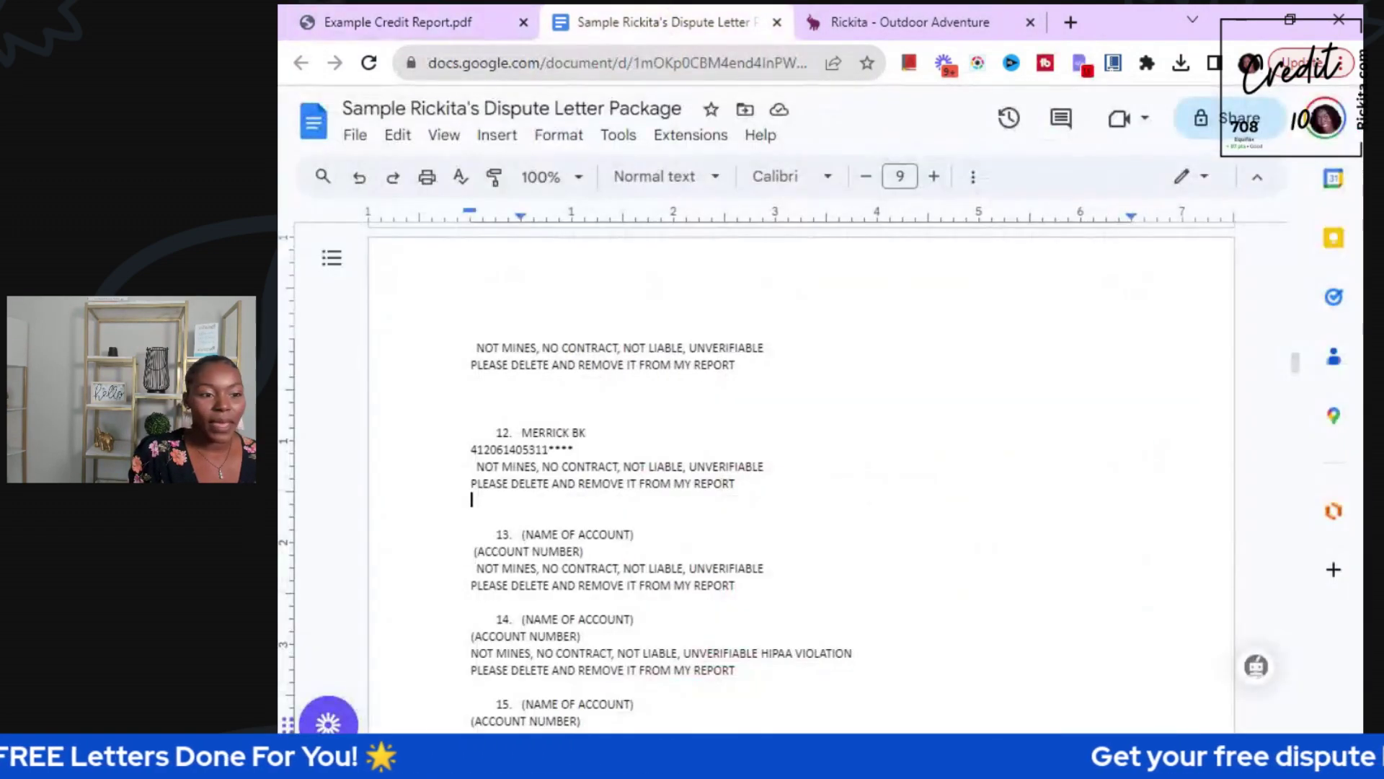
scroll(793, 432, "down", 5)
scroll(793, 433, "down", 10)
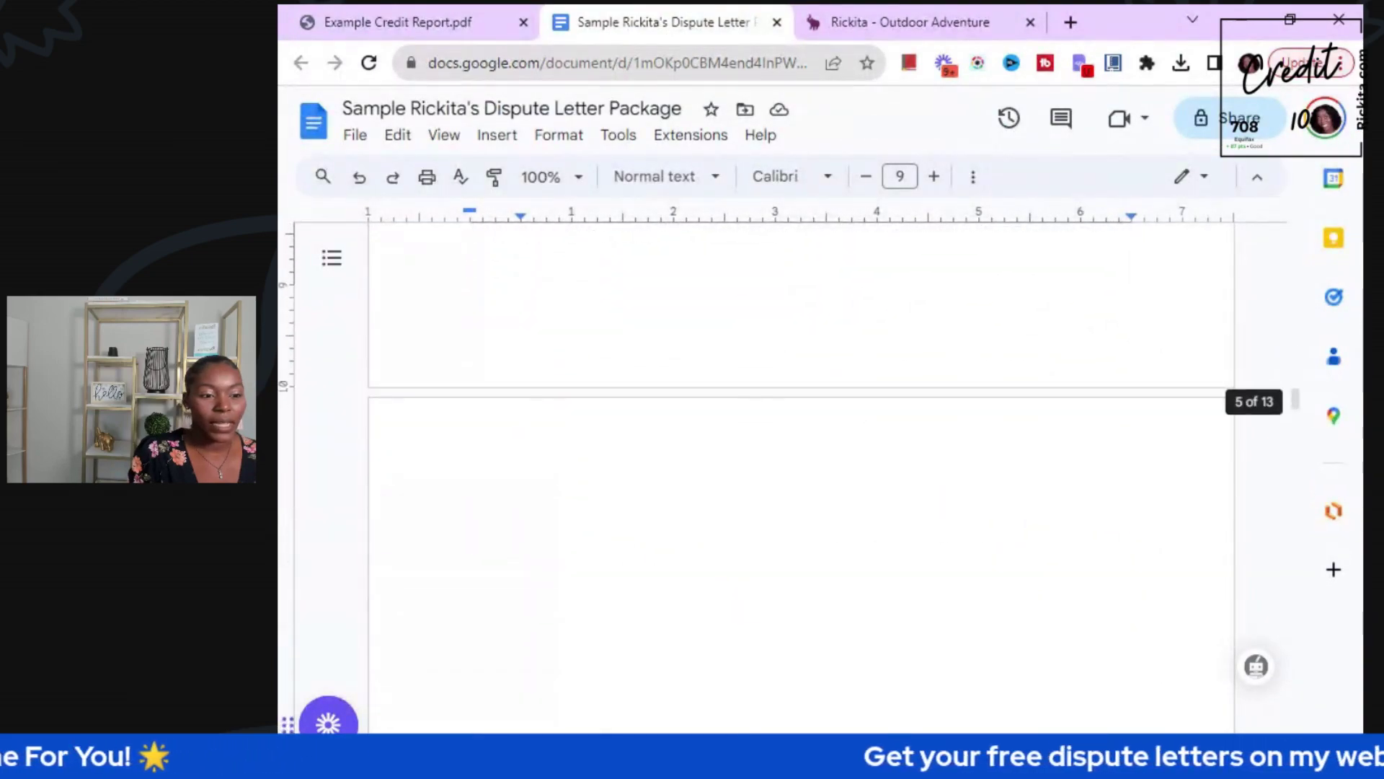
scroll(793, 433, "up", 20)
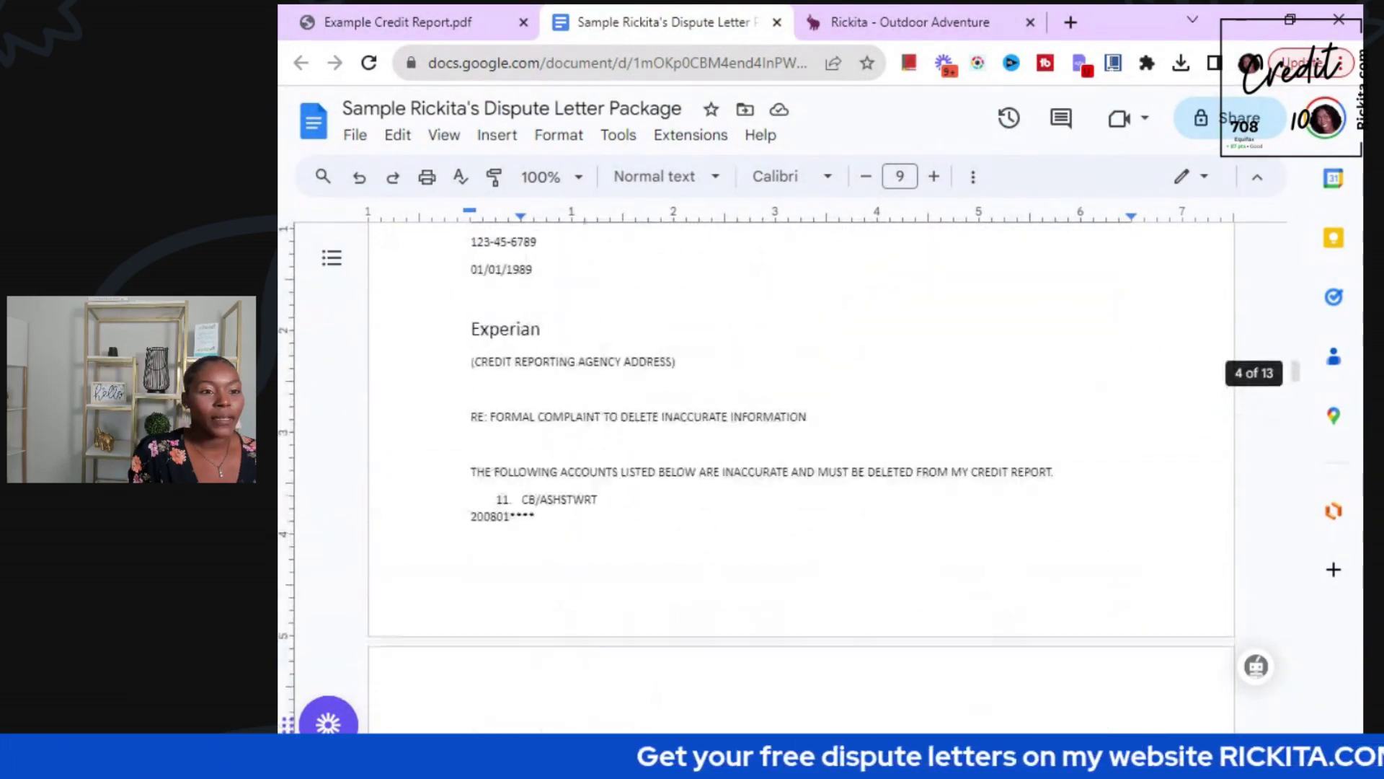
scroll(793, 432, "up", 5)
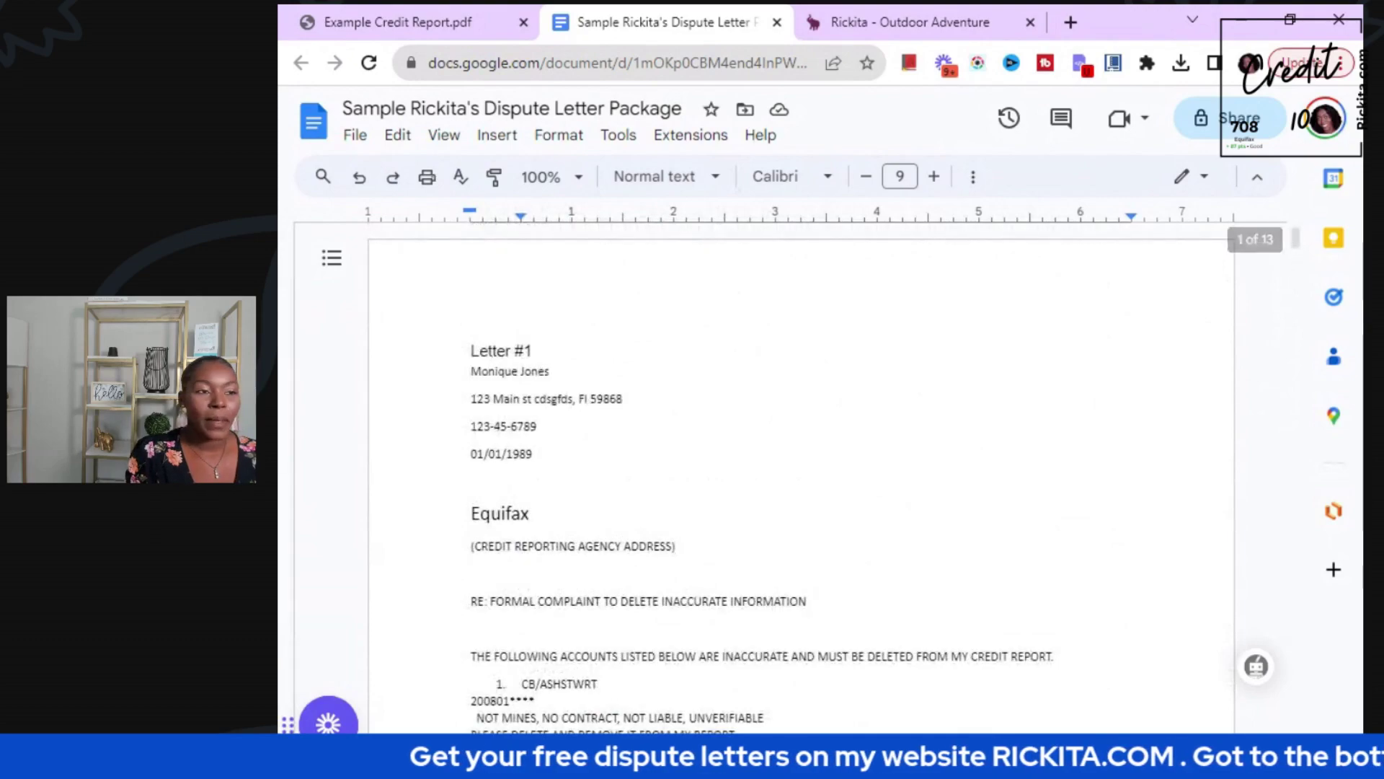
left_click(397, 21)
Step: Select the SYNCB/WALMAR account name in the credit report for pasting into the letter
scroll(790, 400, "down", 9)
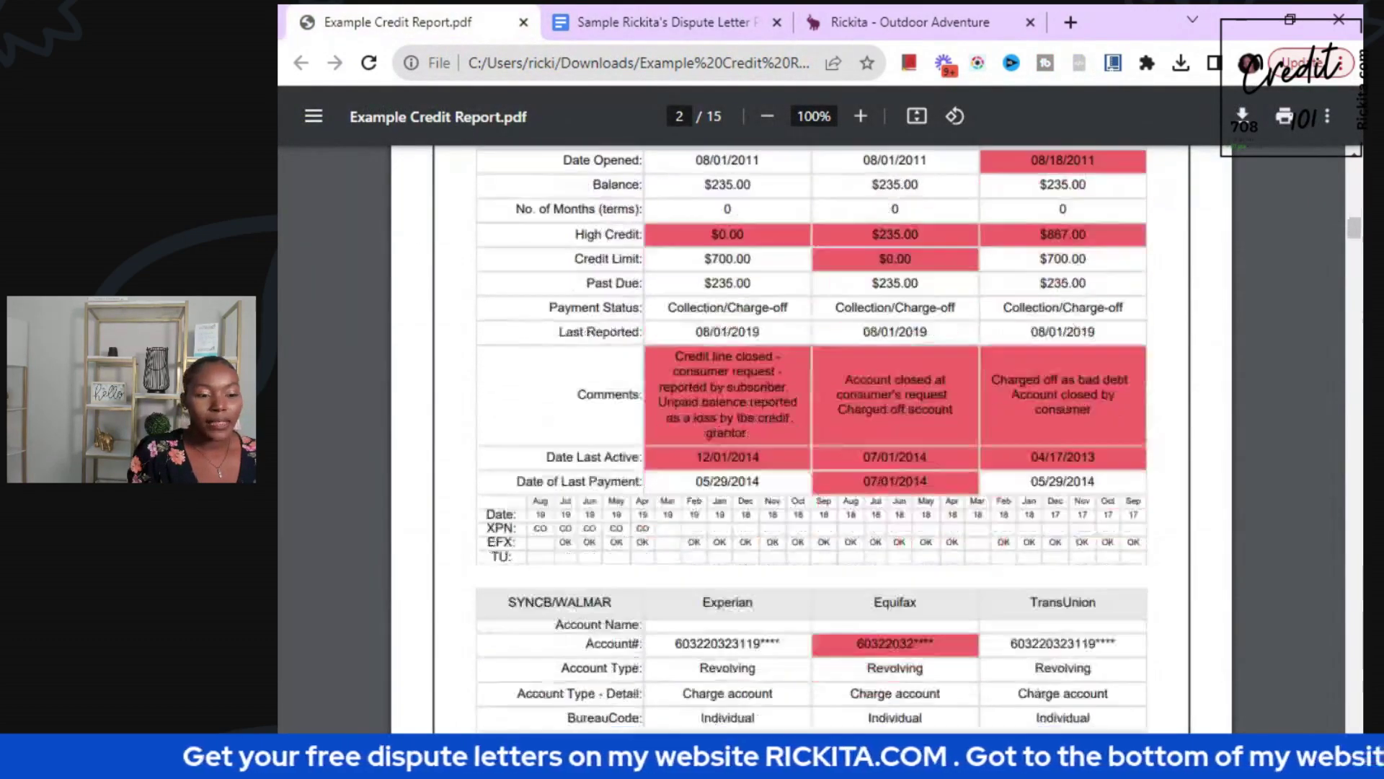
scroll(739, 339, "down", 1)
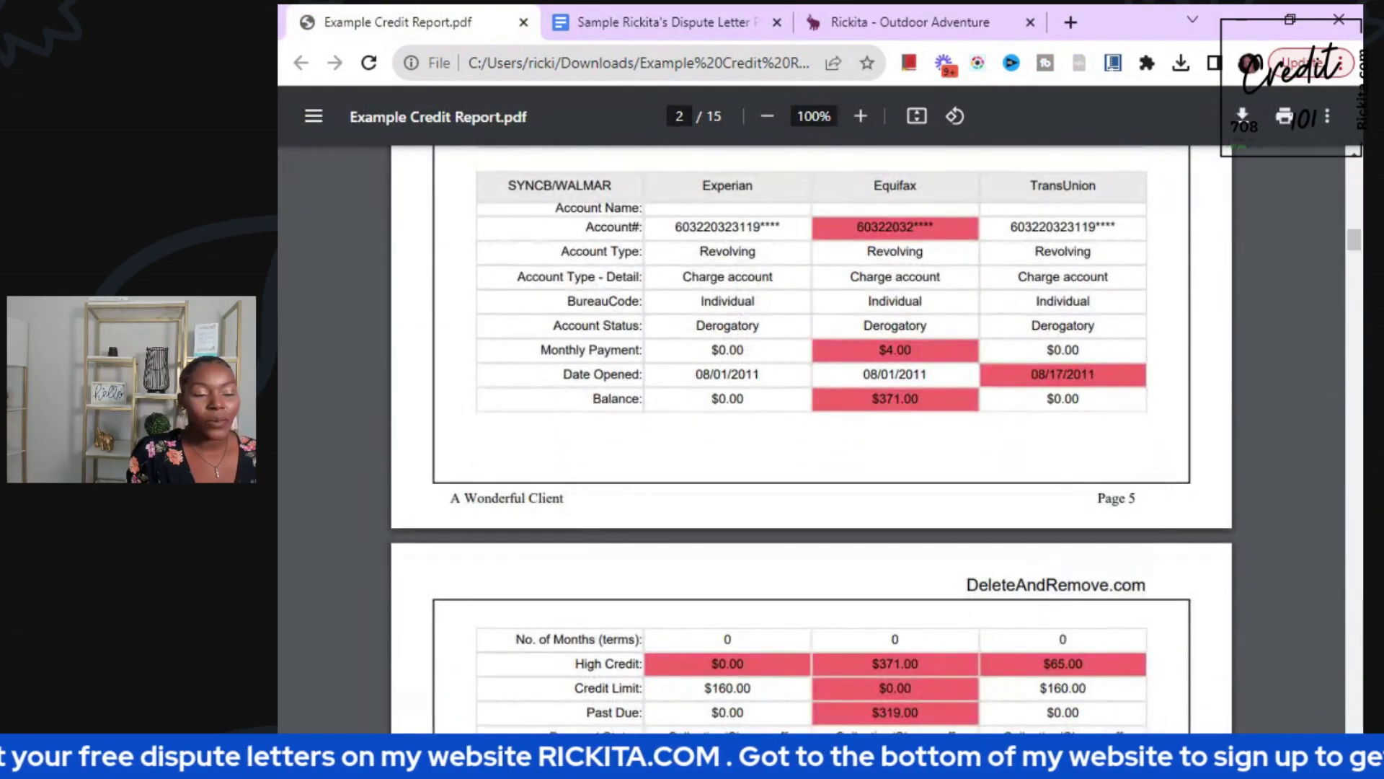
left_click_drag(507, 185, 613, 186)
key("ctrl+c")
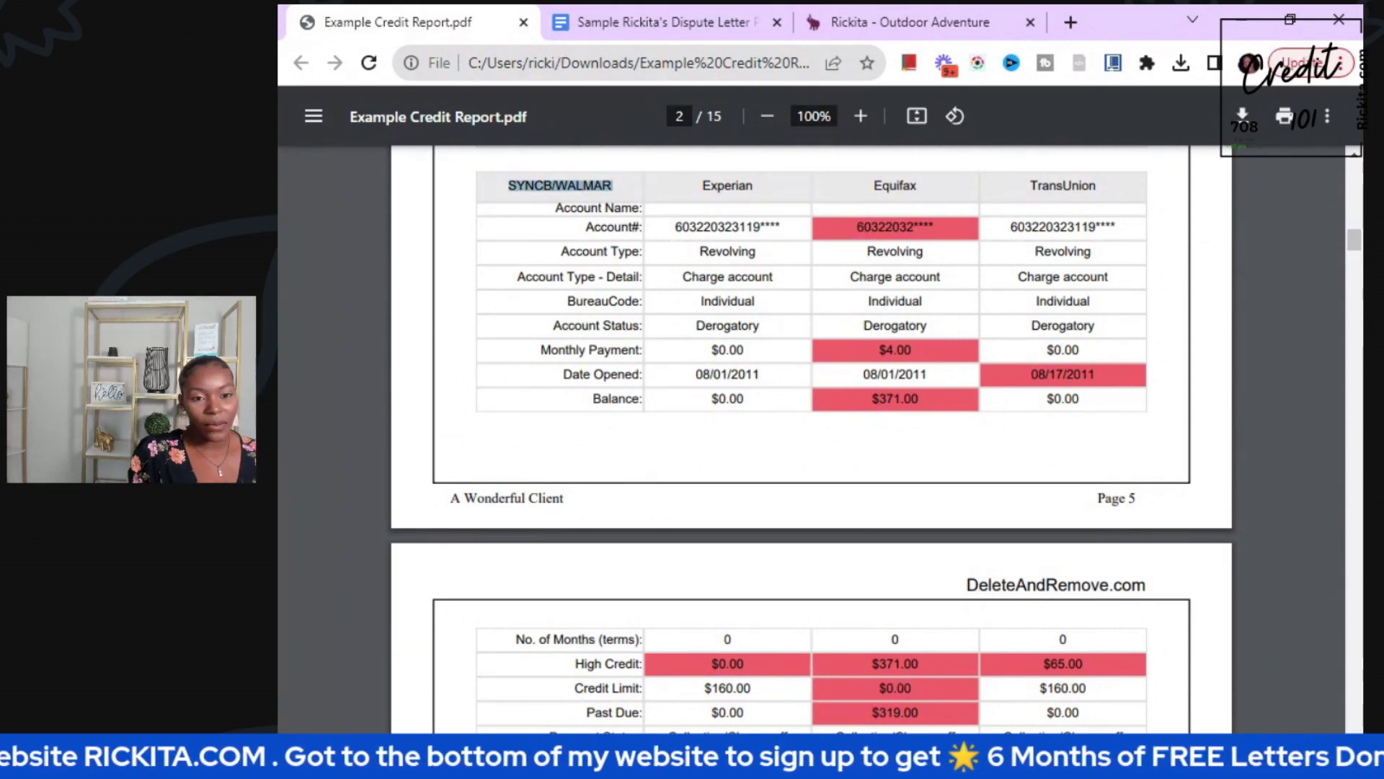
double_click(728, 326)
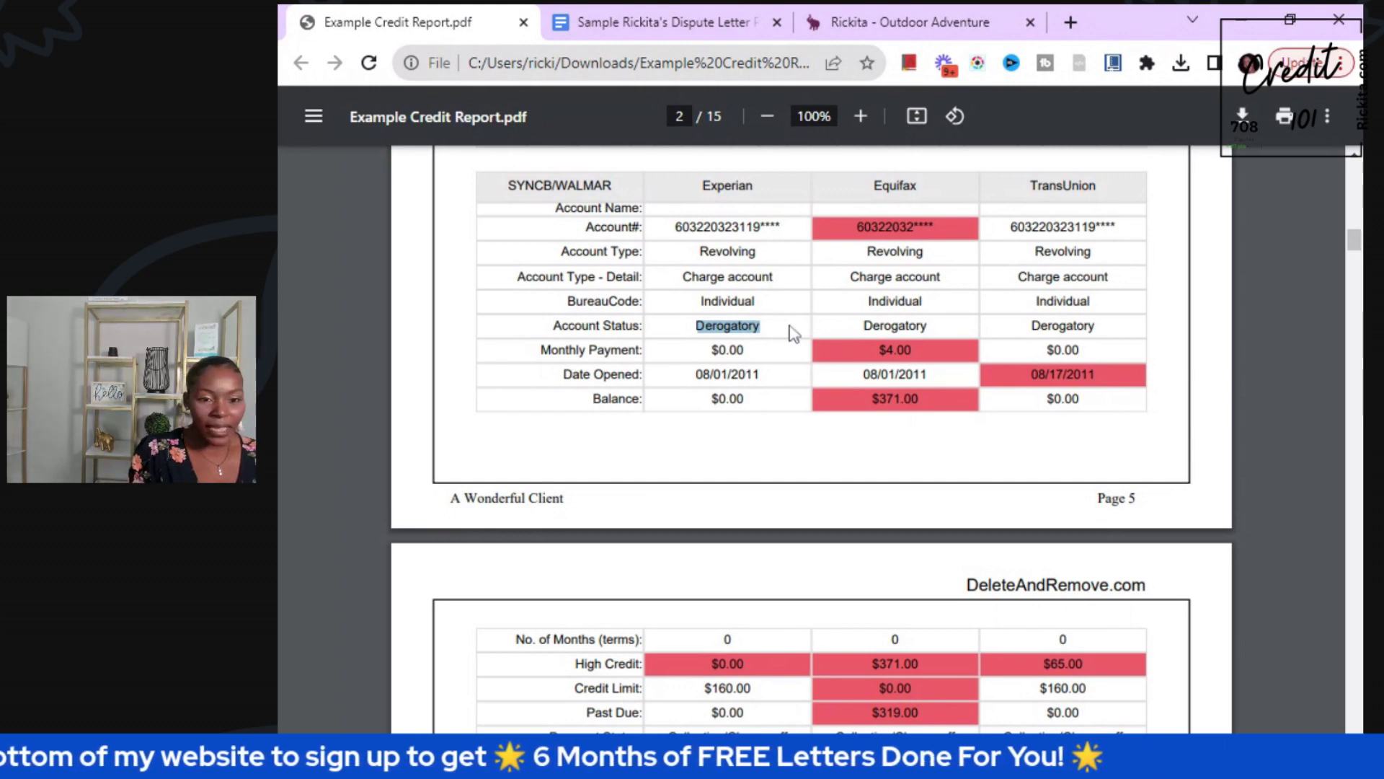
left_click(782, 465)
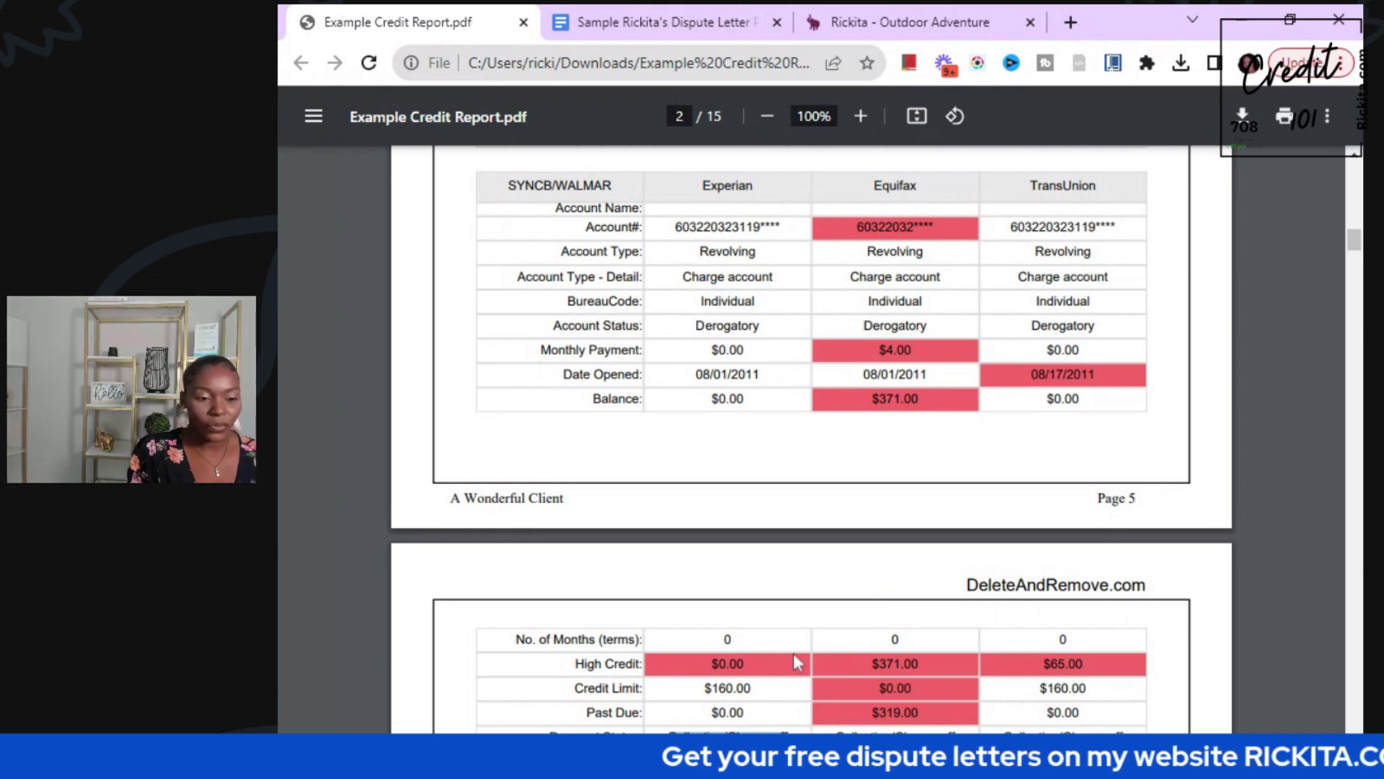
double_click(606, 186)
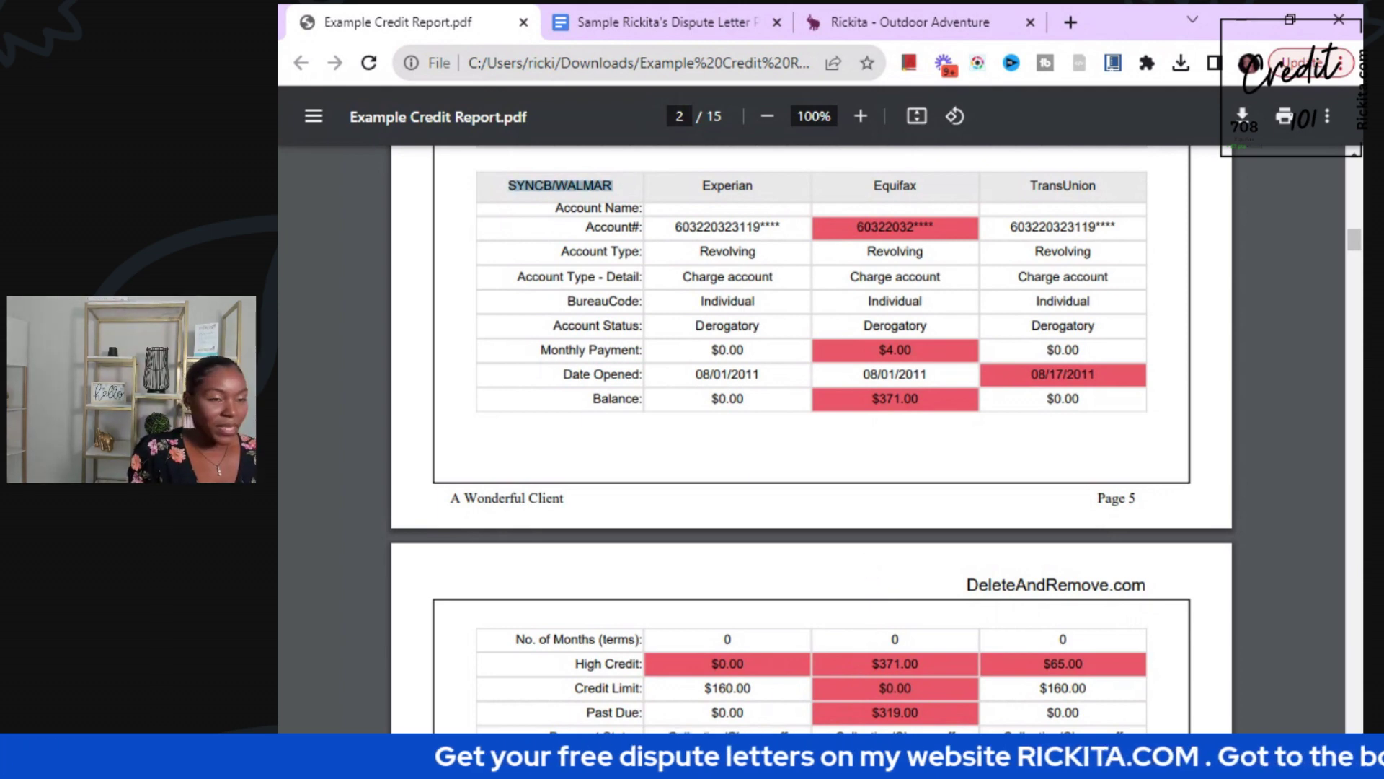
left_click(587, 9)
Step: Put SYNCB/WALMAR and its Experian account number into item 3's name and number placeholders
scroll(800, 476, "down", 5)
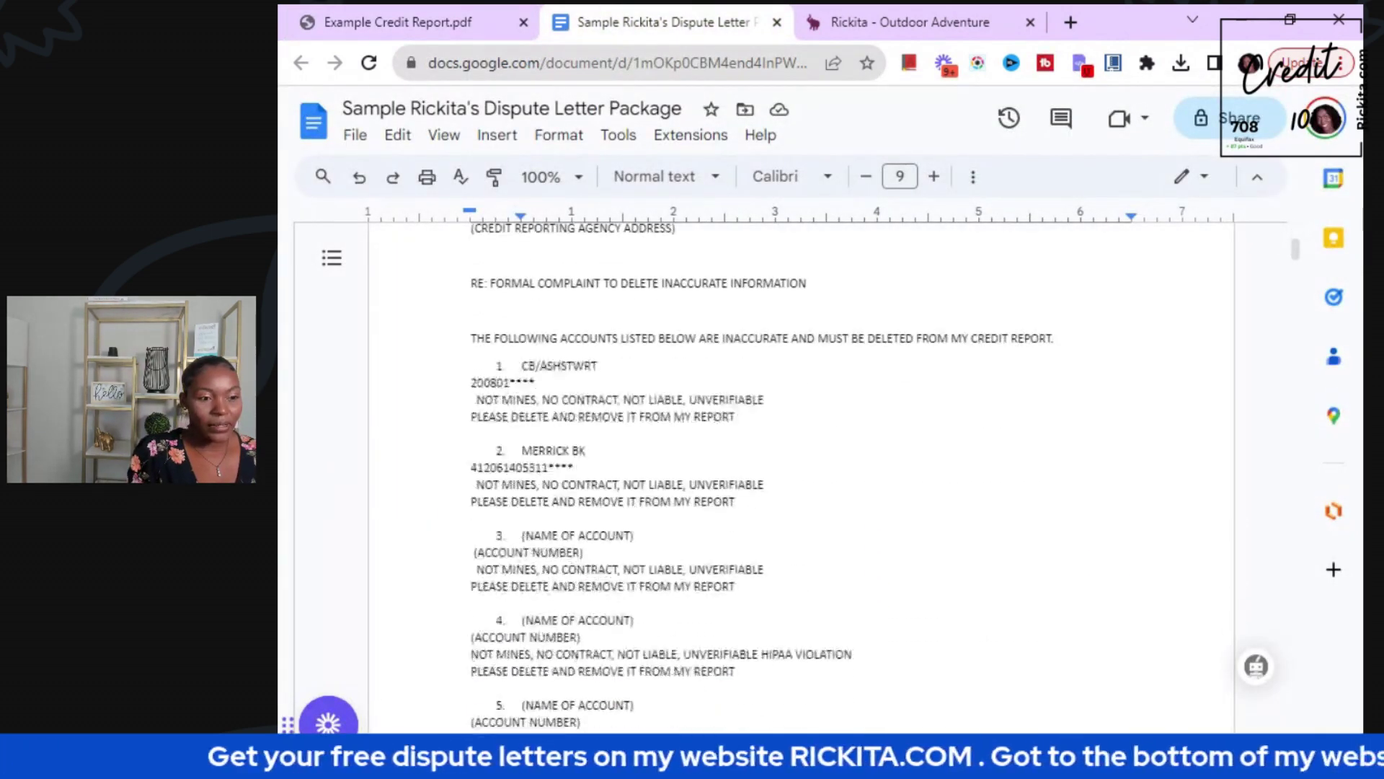
left_click_drag(522, 535, 634, 535)
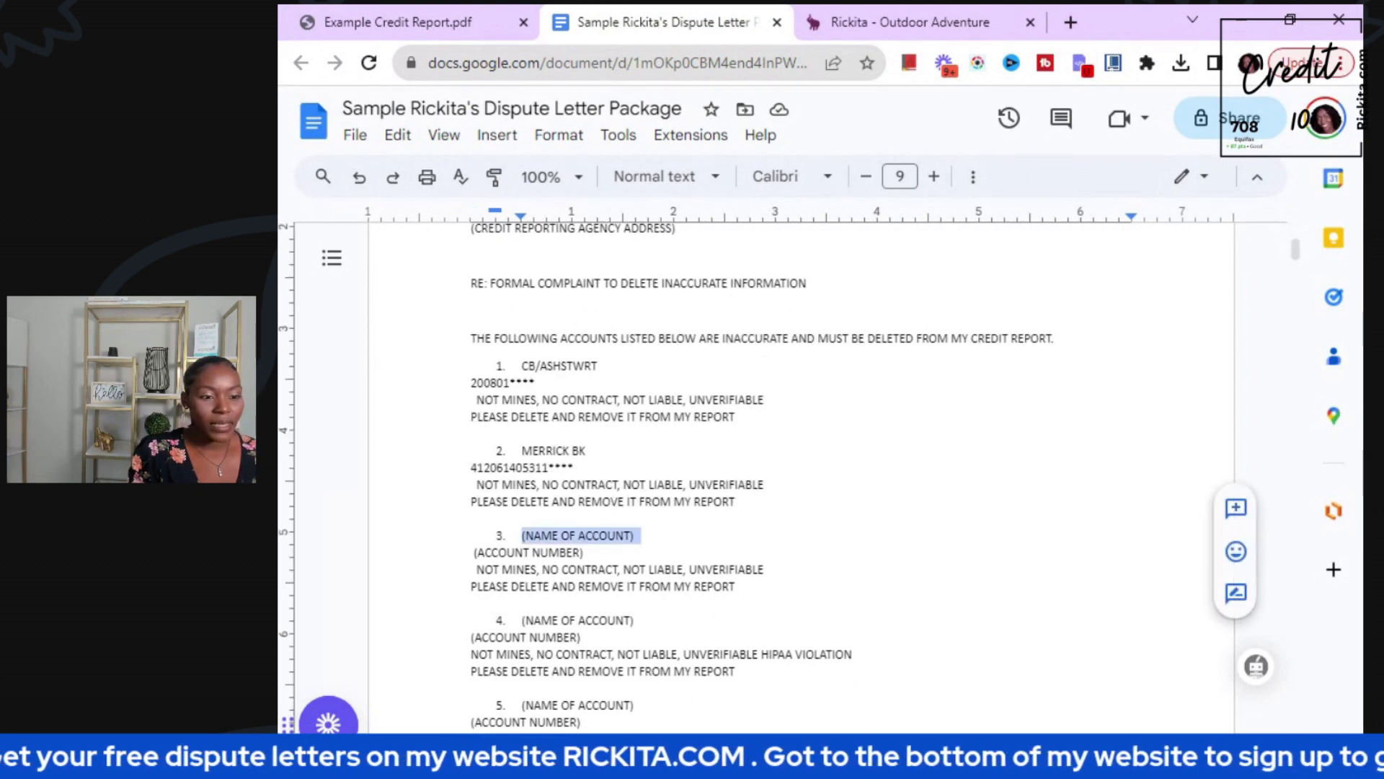
key("ctrl+v")
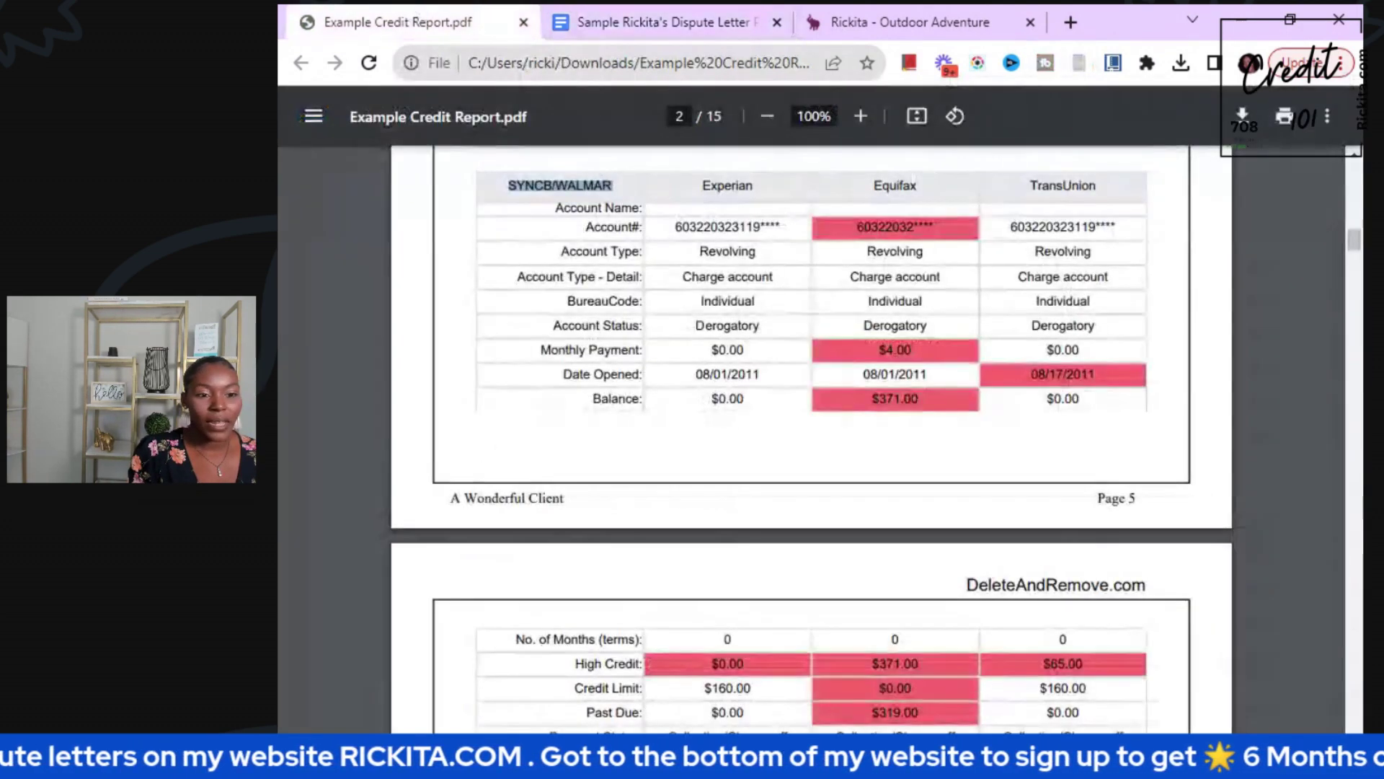
left_click(396, 21)
left_click_drag(663, 227, 781, 227)
key("ctrl+c")
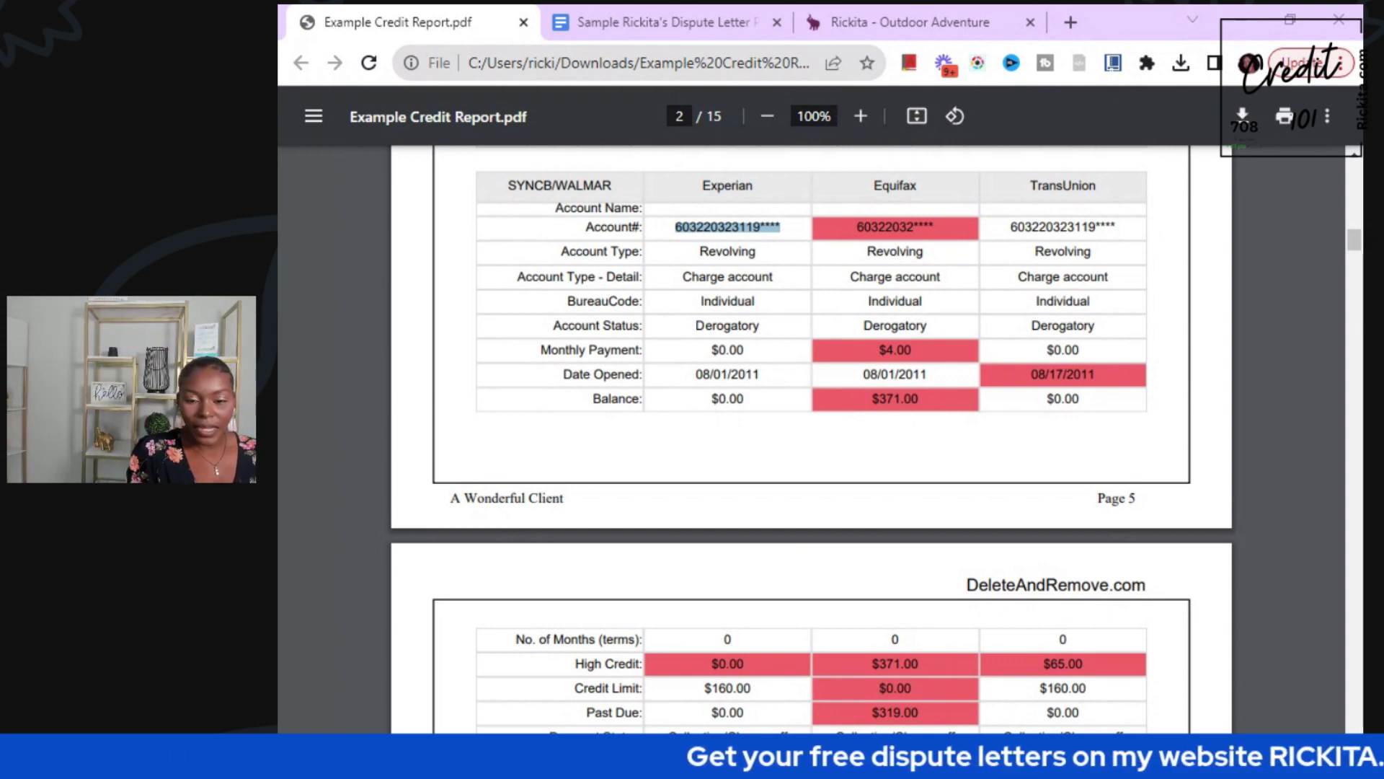
left_click(624, 21)
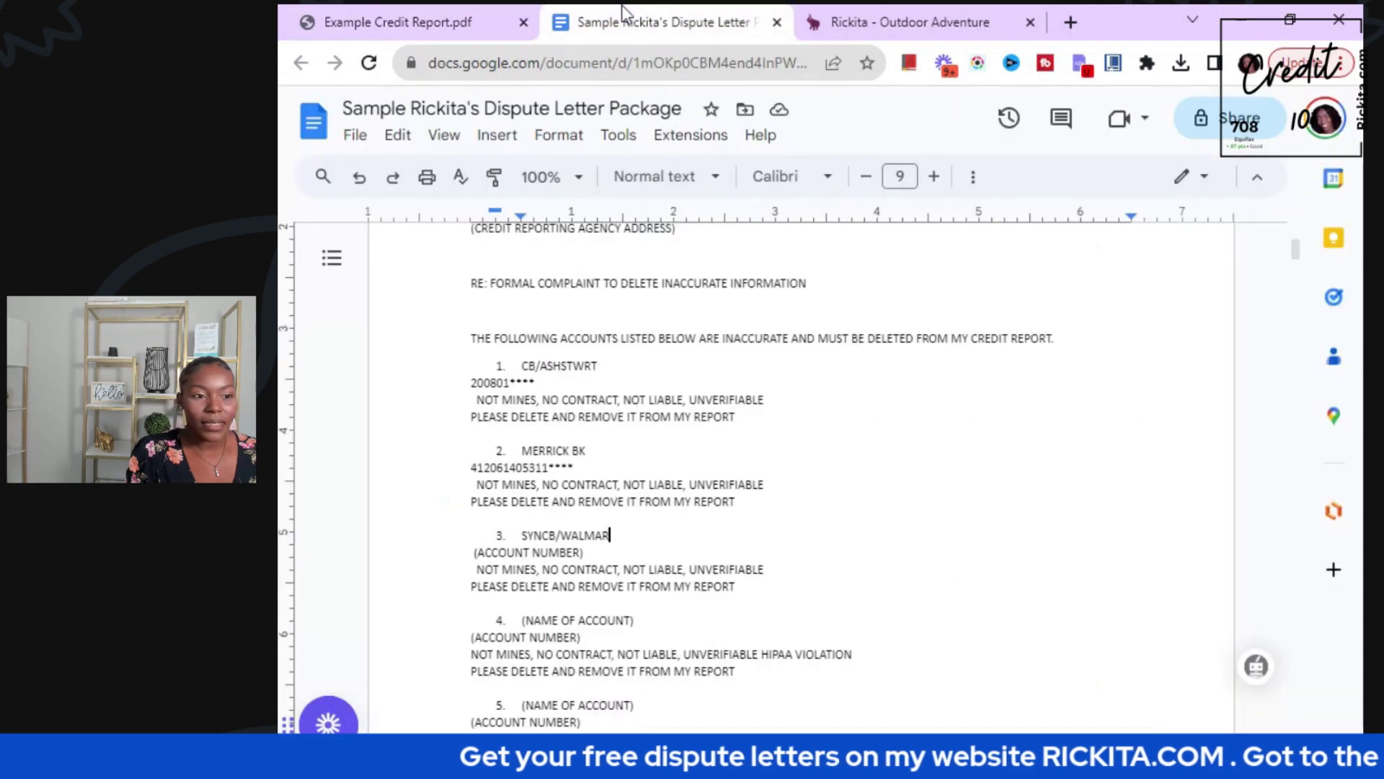
left_click_drag(586, 552, 472, 552)
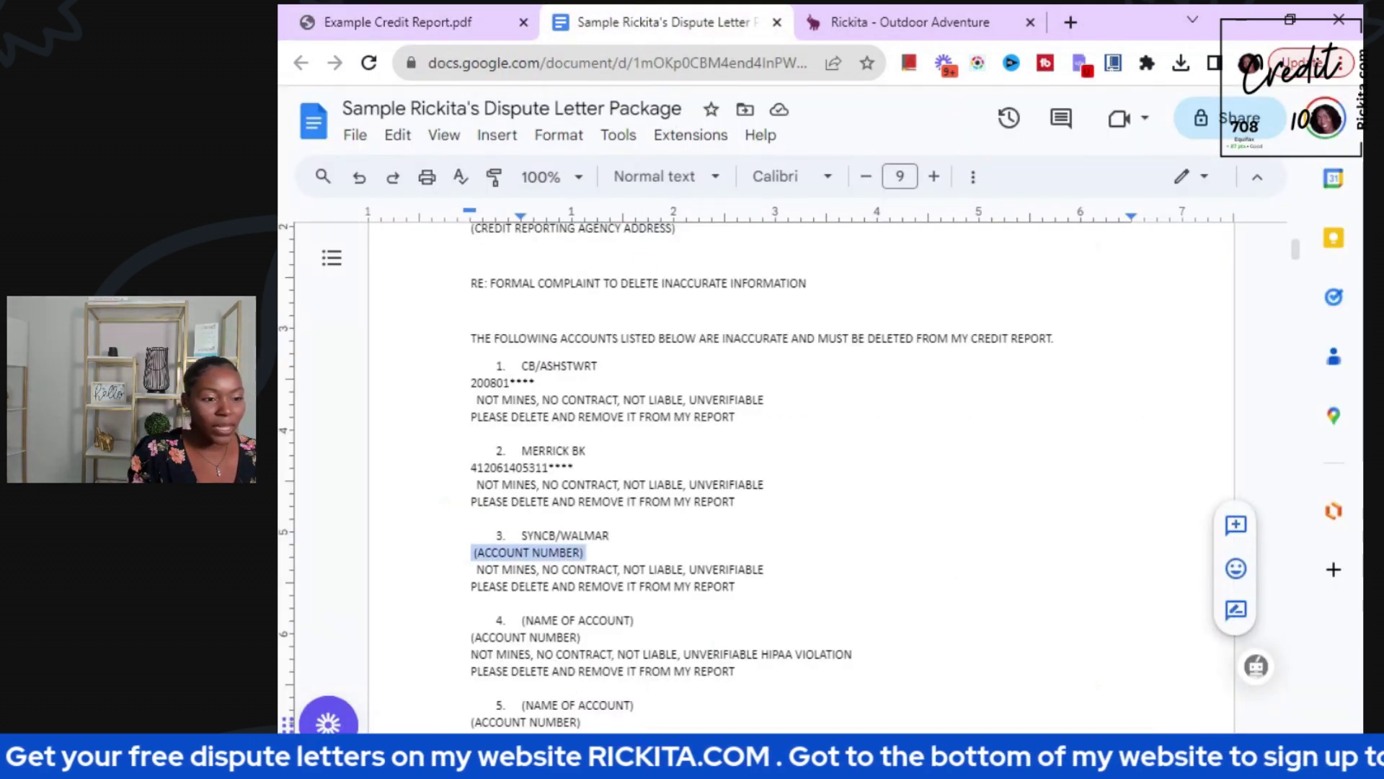
key("ctrl+v")
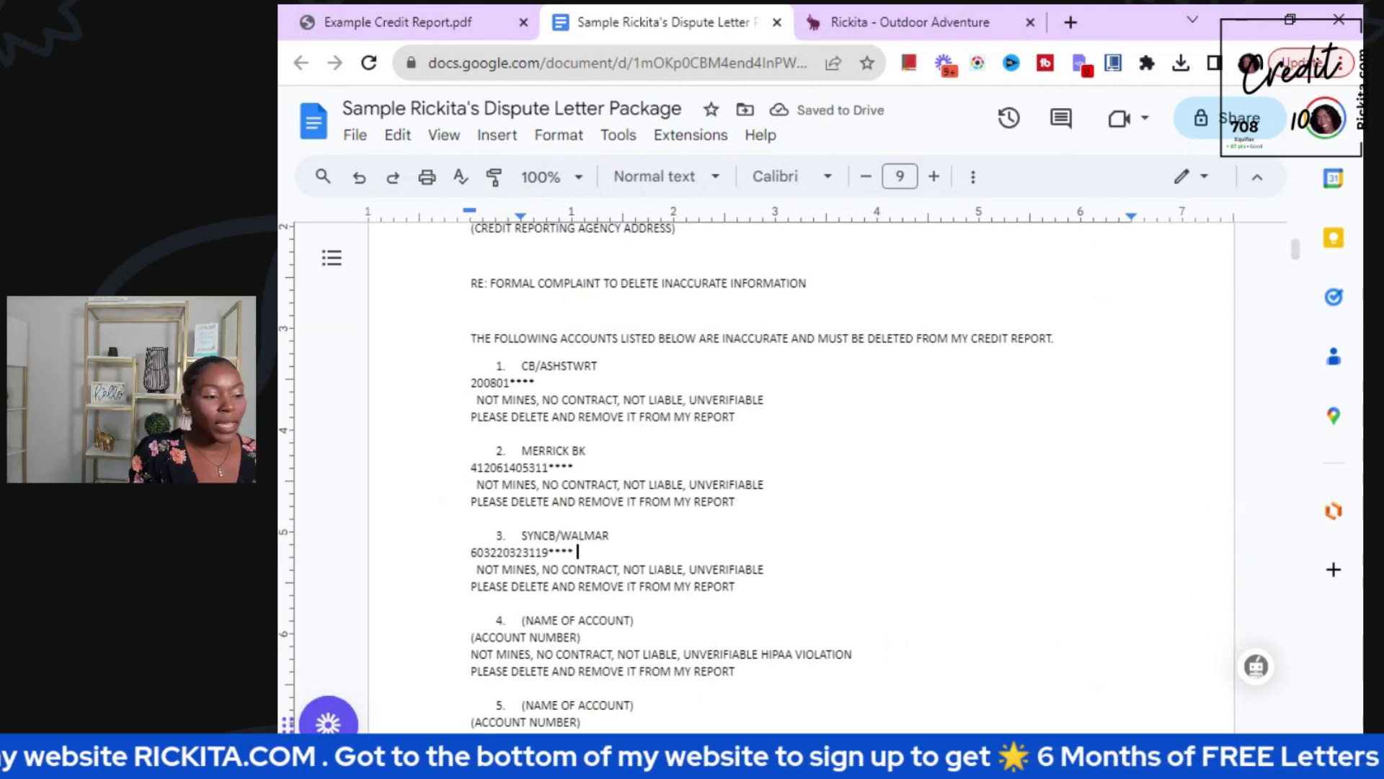
Step: Select the completed SYNCB/WALMAR entry of item 3 for reuse
scroll(800, 476, "down", 2)
scroll(801, 476, "down", 3)
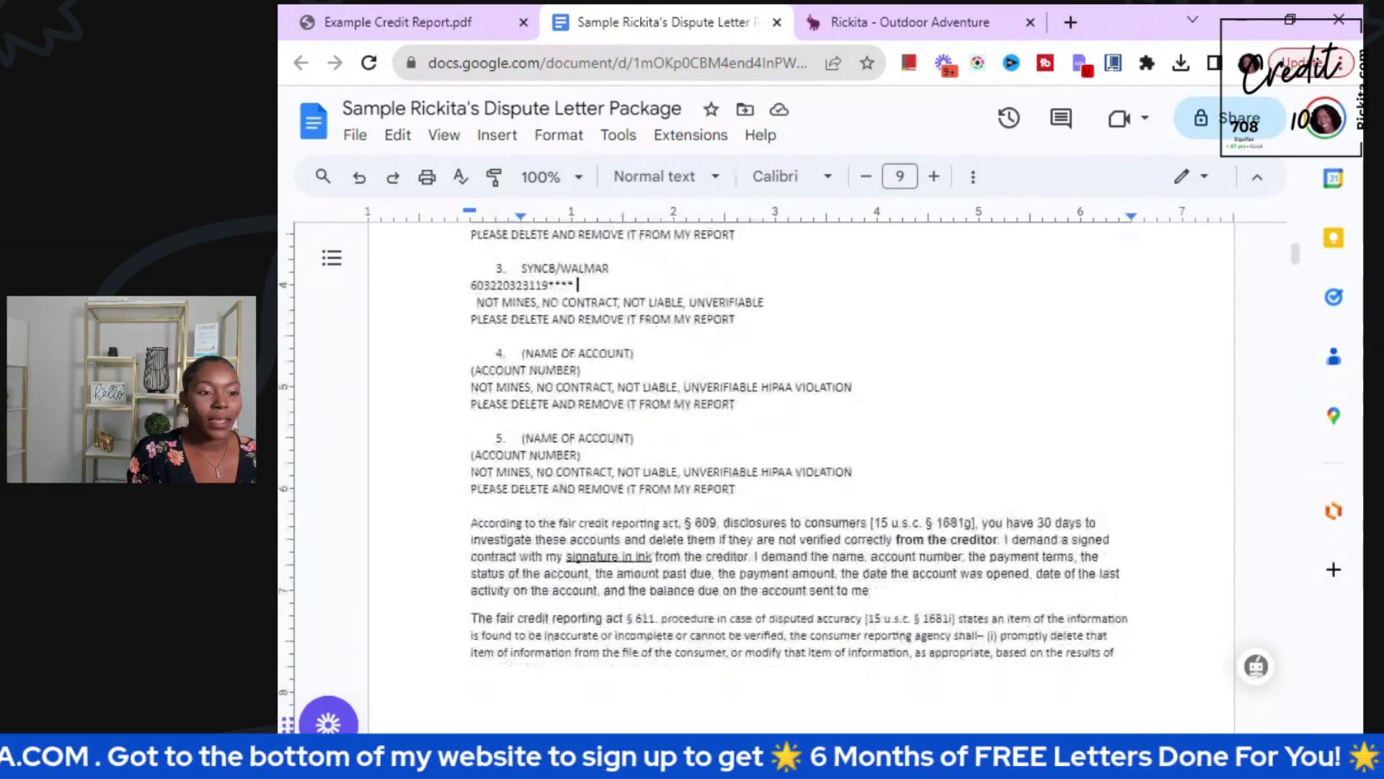
scroll(800, 476, "up", 3)
left_click(527, 429)
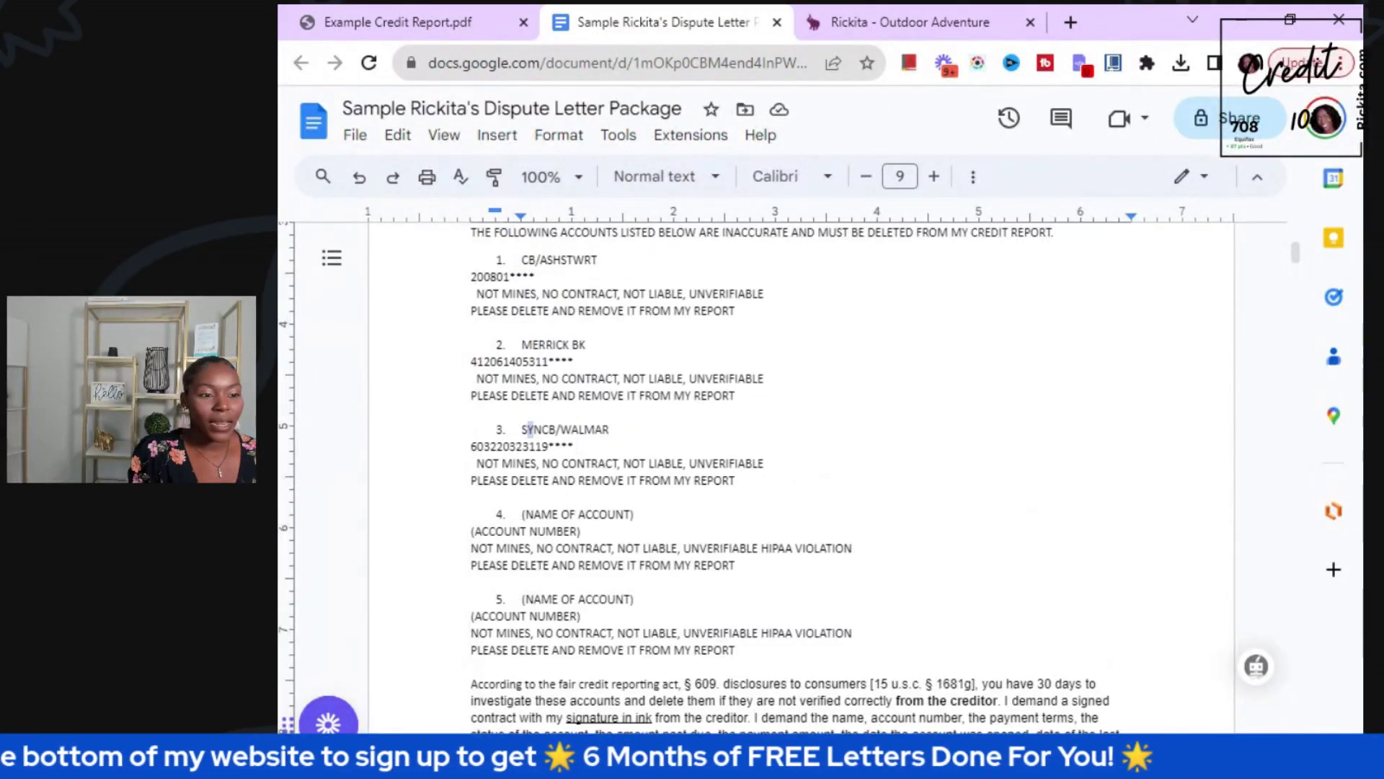
left_click_drag(522, 429, 743, 480)
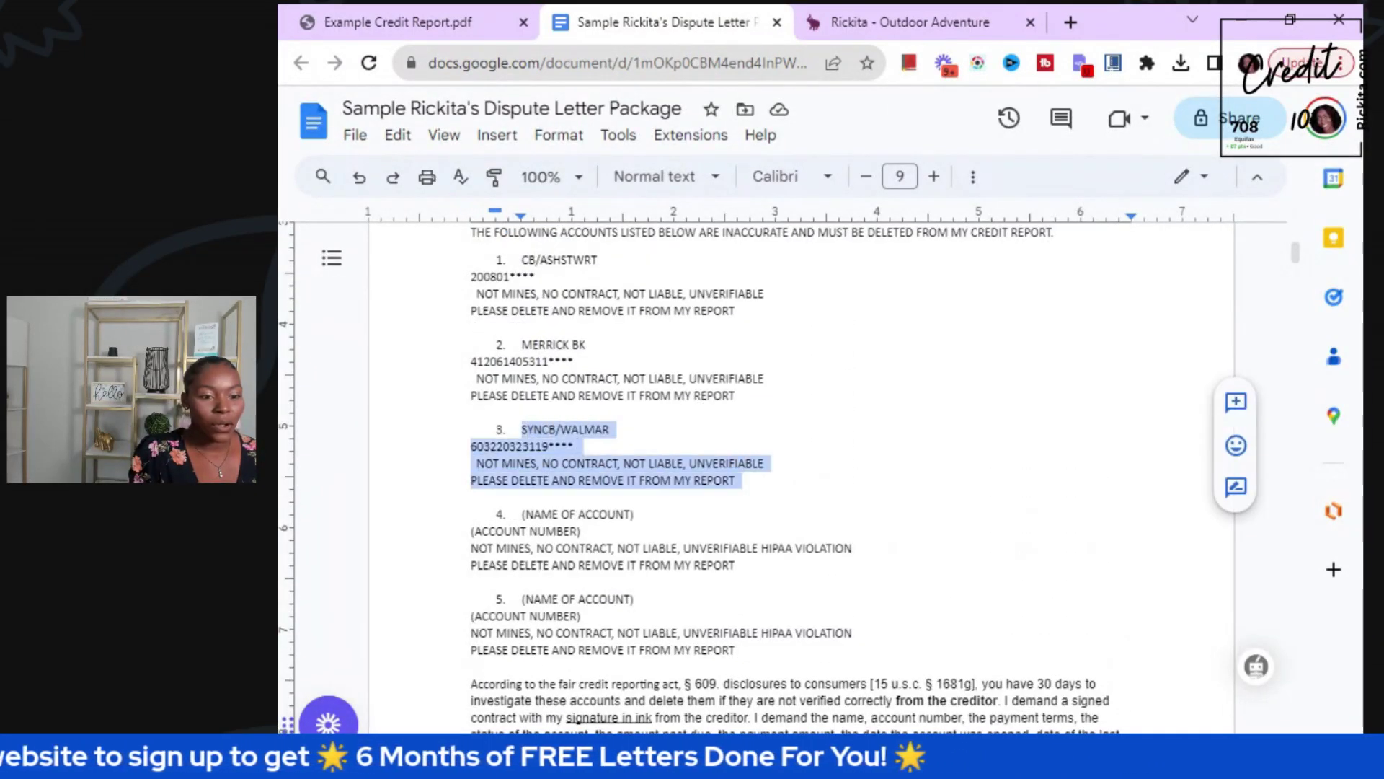
Step: Paste the SYNCB/WALMAR details over account 8's placeholder lines in Letter #2
left_click(404, 21)
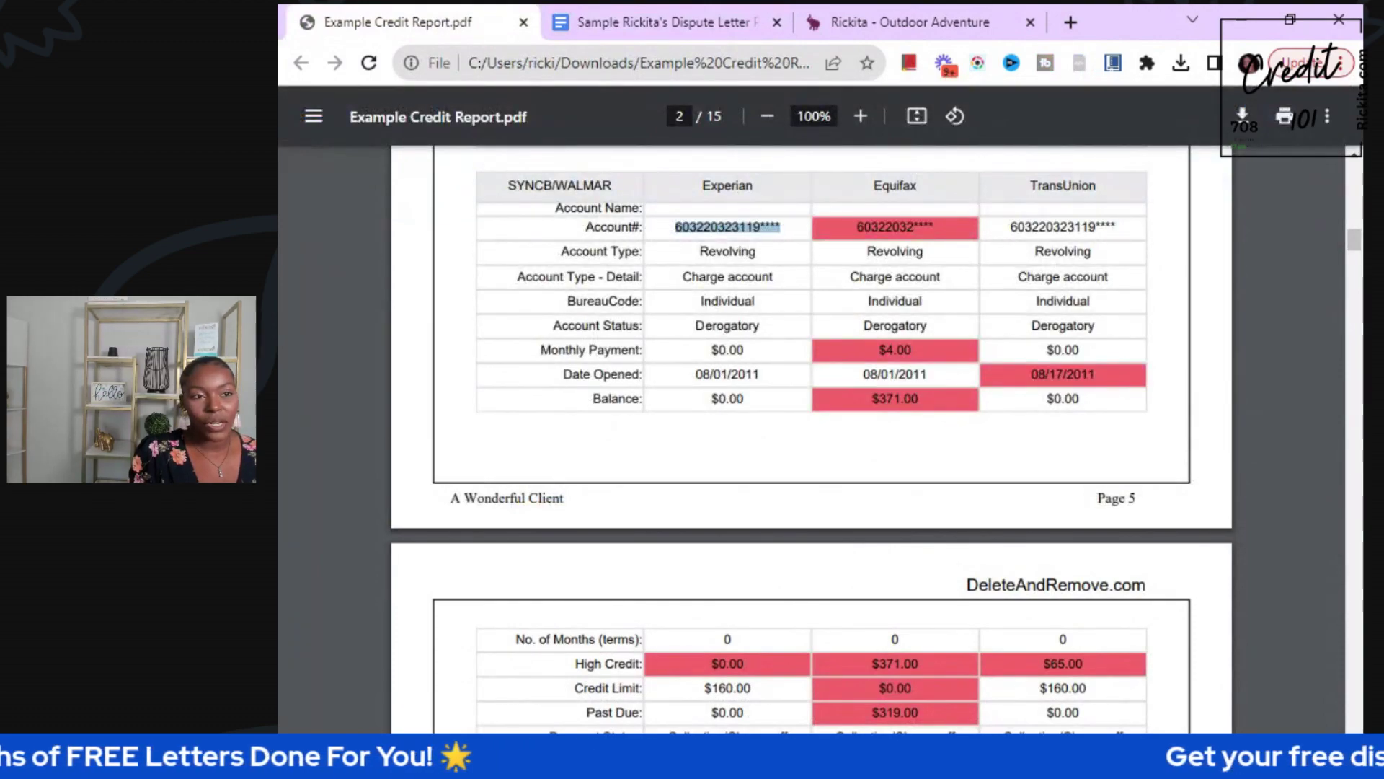
left_click(660, 41)
scroll(801, 461, "down", 15)
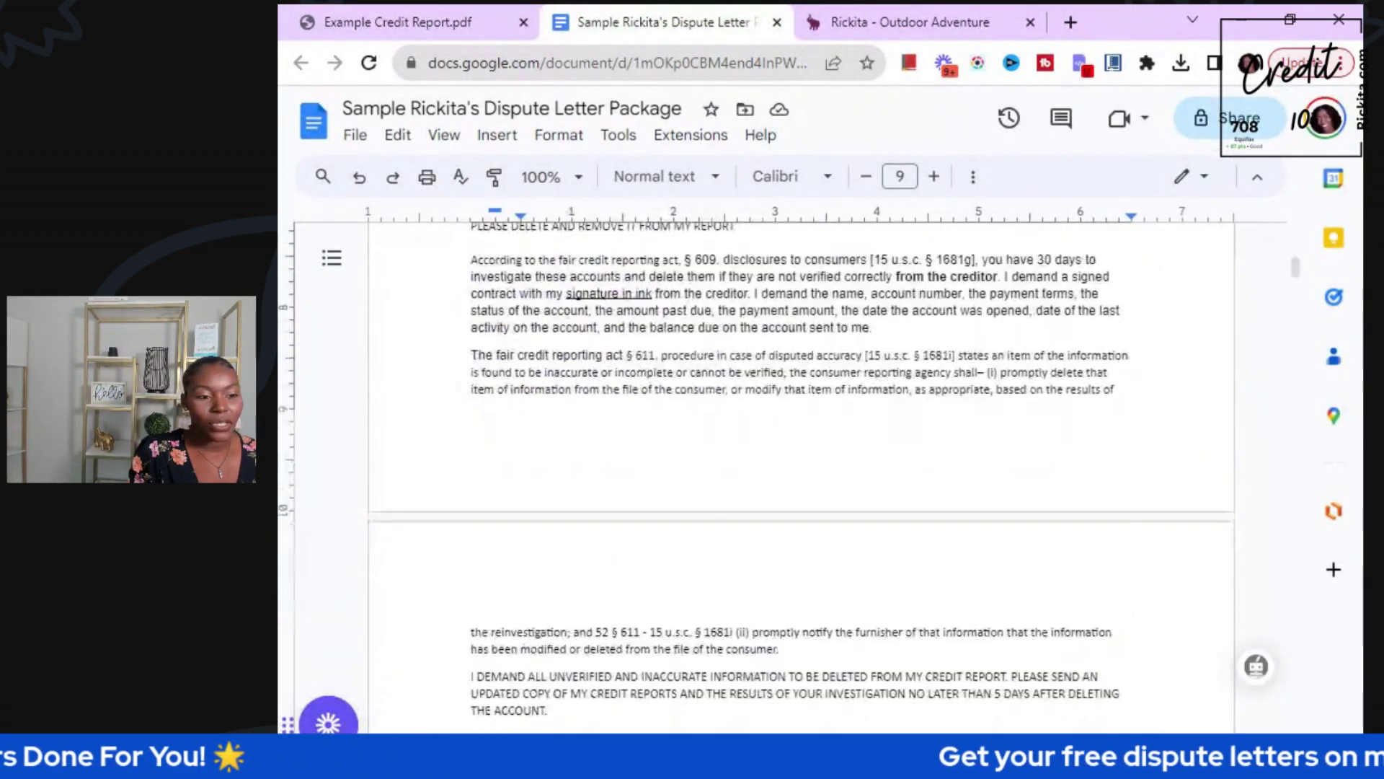
scroll(800, 461, "down", 10)
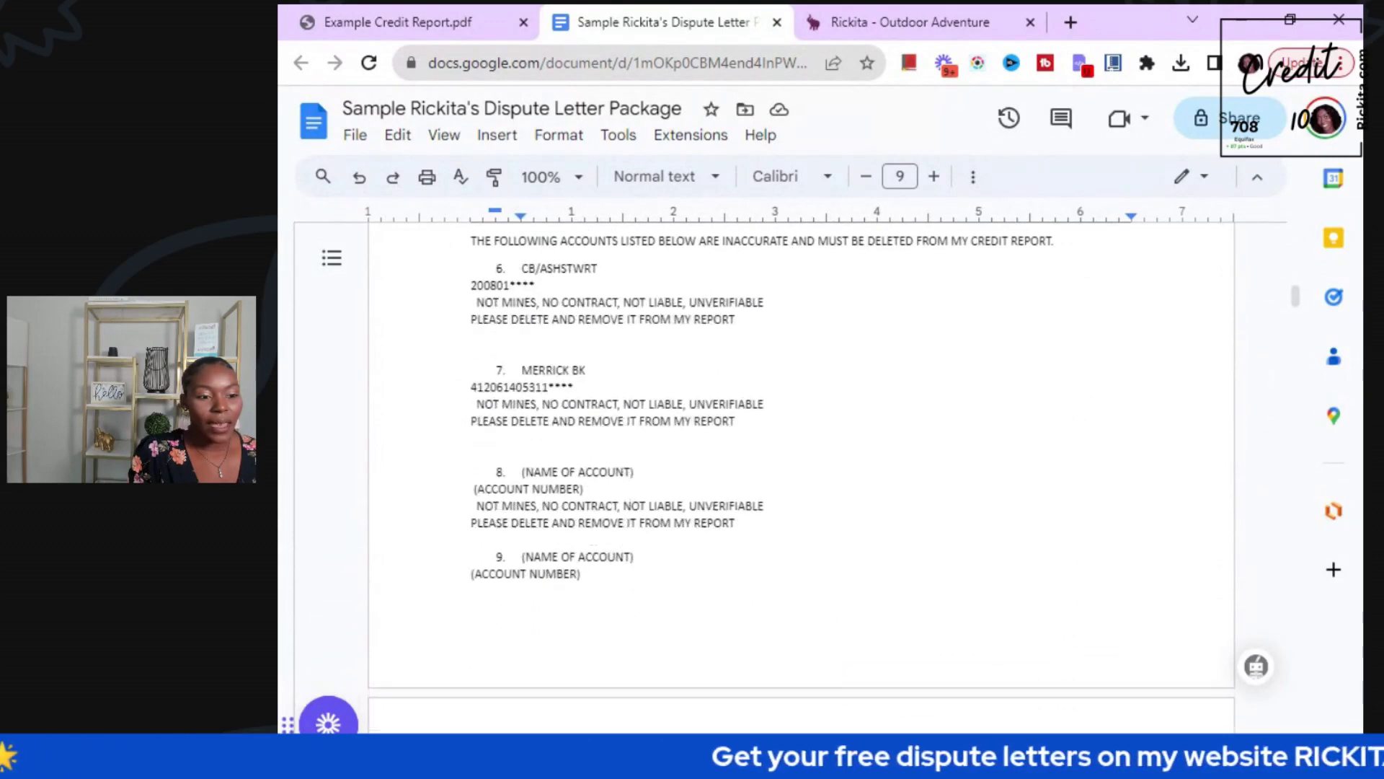
left_click_drag(521, 471, 735, 523)
key("ctrl+v")
Step: Paste the SYNCB/WALMAR details over account 13's placeholder lines in Letter #3
scroll(800, 461, "down", 15)
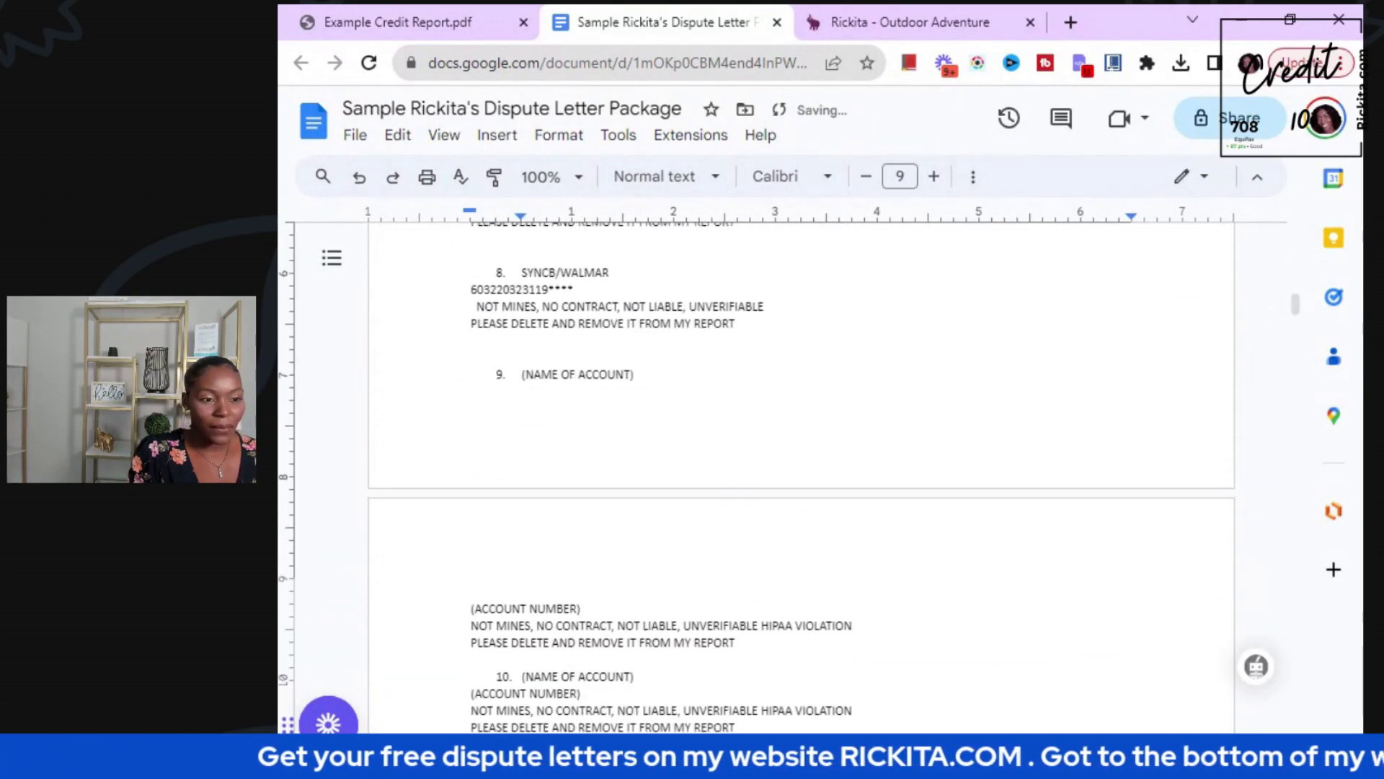
scroll(800, 462, "down", 10)
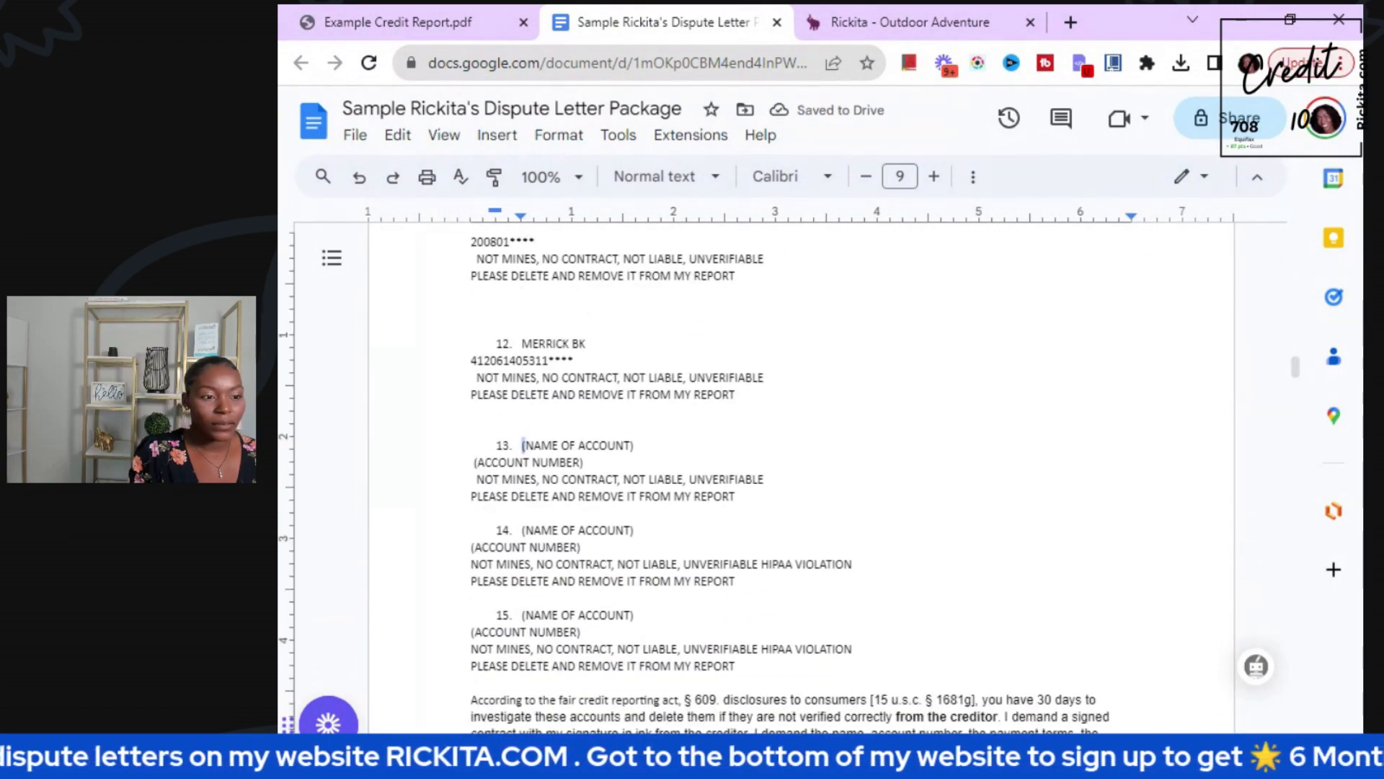
left_click_drag(521, 445, 743, 498)
key("ctrl+v")
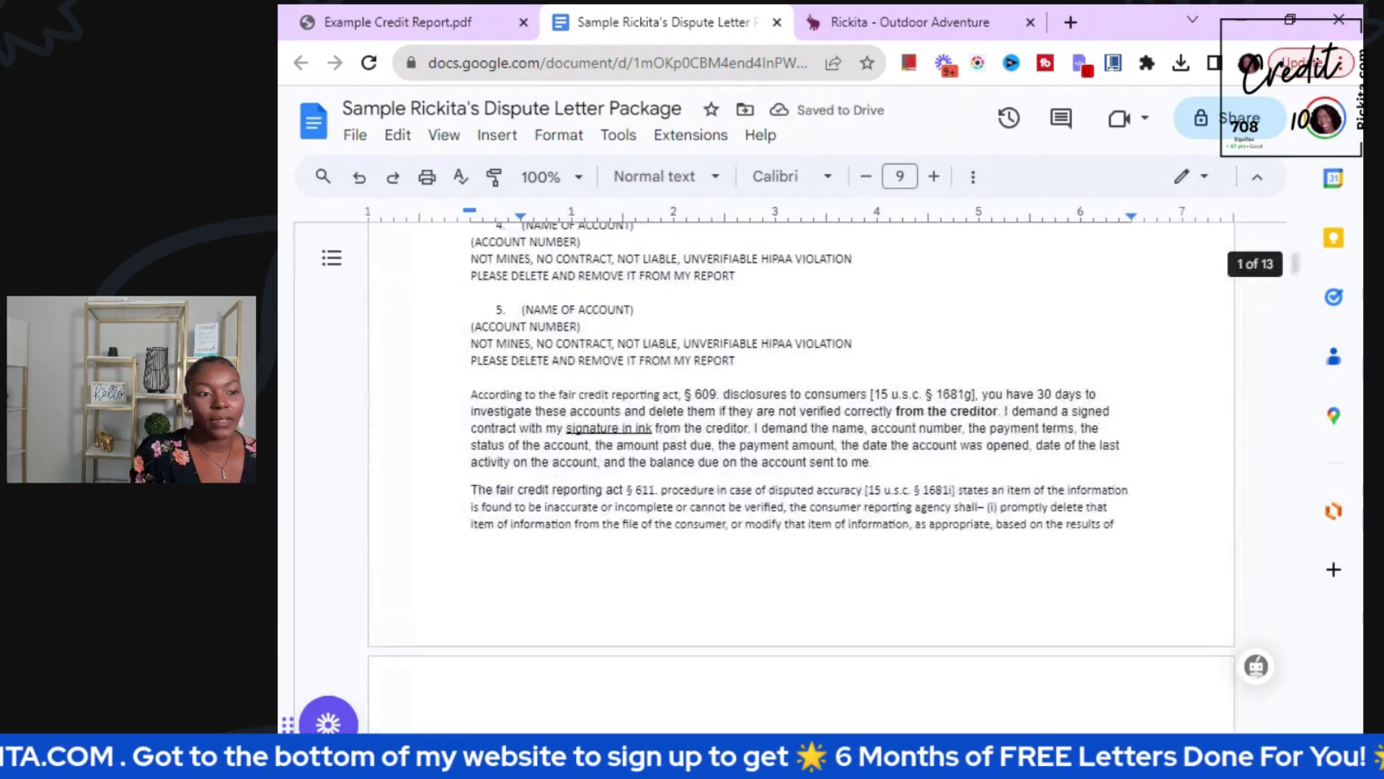
key("ctrl+shift+Tab")
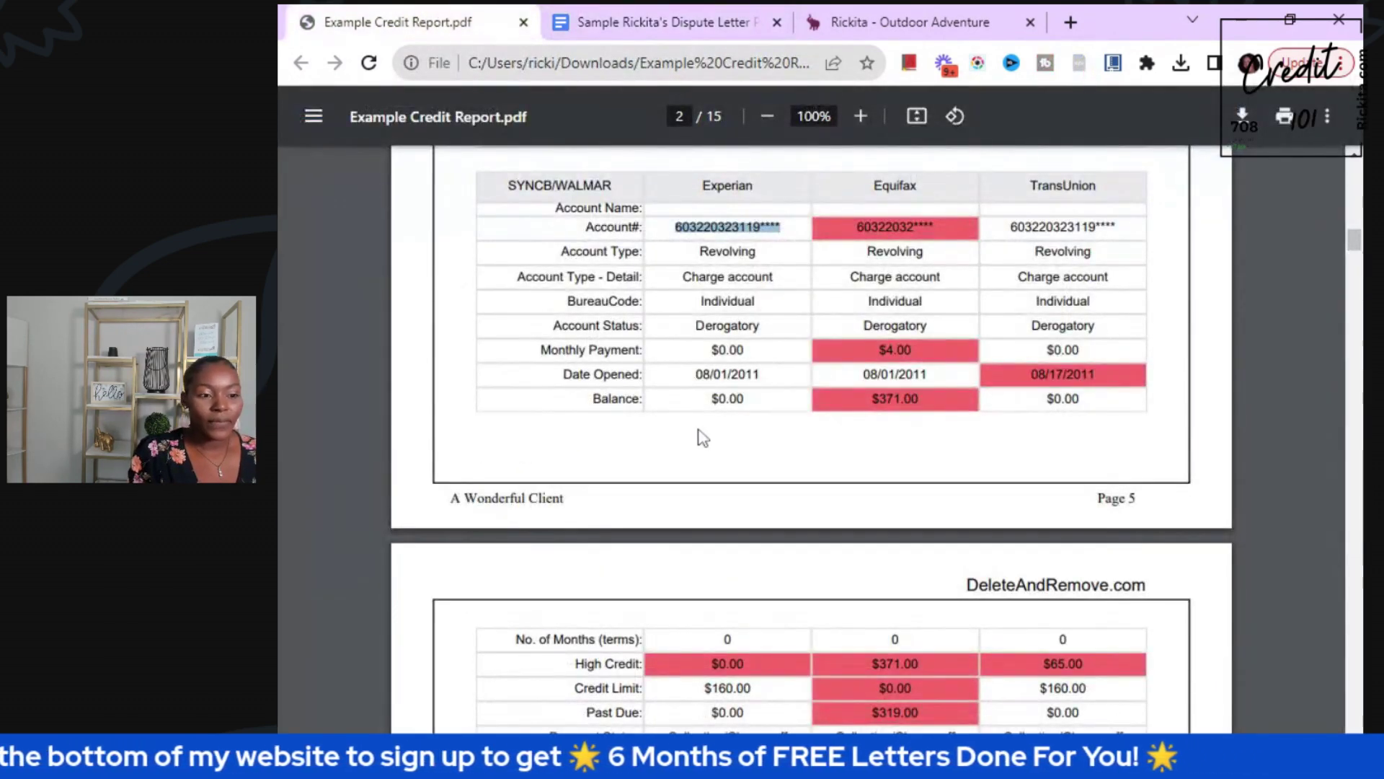
Step: Scroll the credit report down to page 3's CREDITONEBNK table, glancing at the Rickita site
scroll(703, 433, "down", 9)
scroll(875, 418, "down", 3)
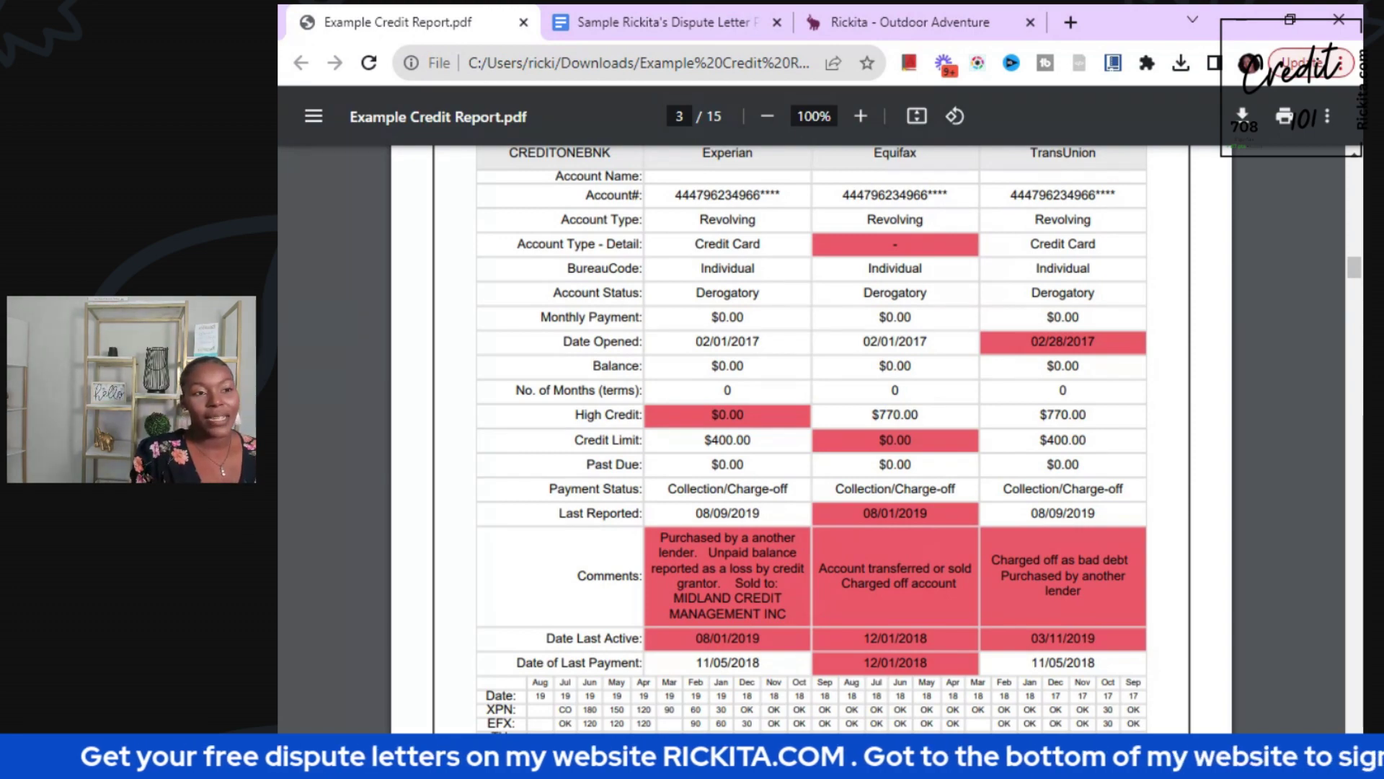
left_click(909, 22)
left_click(398, 22)
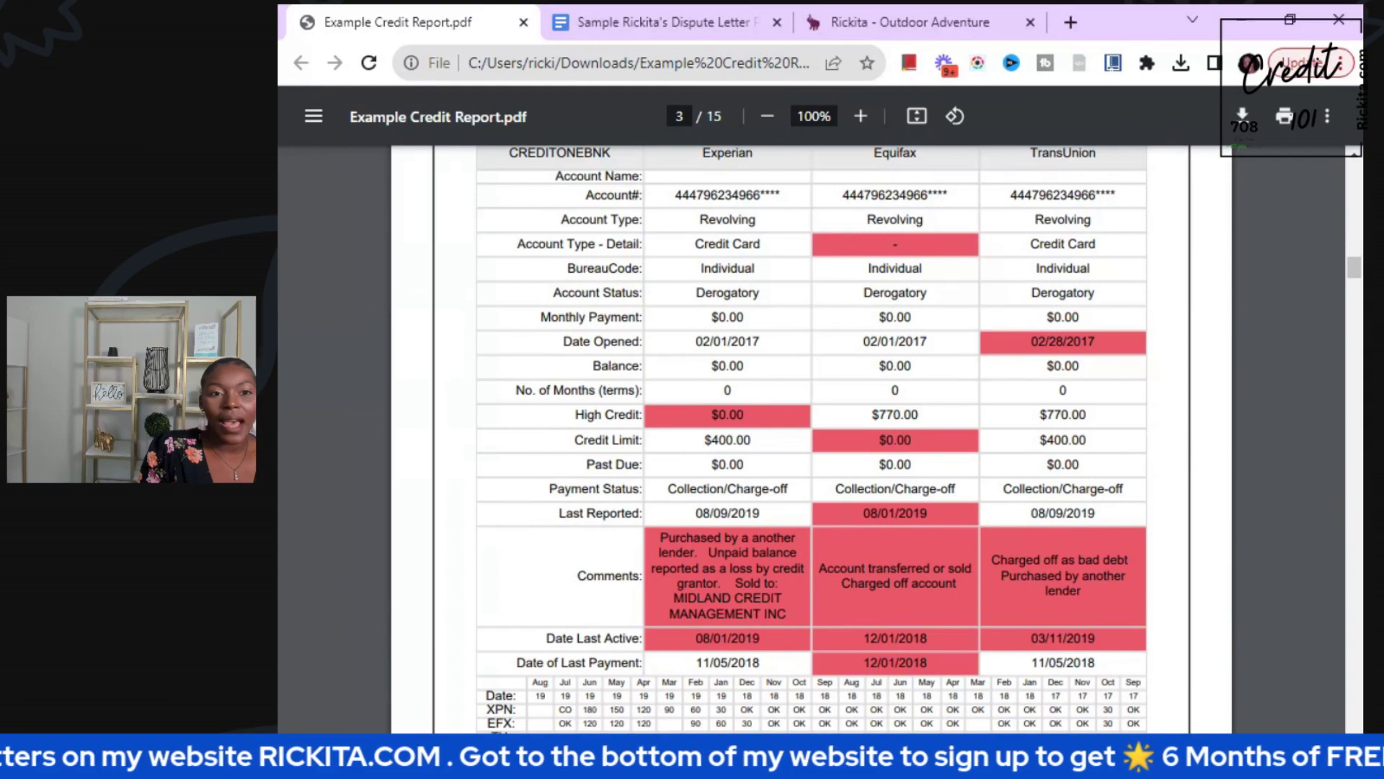
left_click(870, 10)
Step: Browse rickita.com's free-letters offer and briefly open the 60-points-in-60-days webinar signup page
scroll(917, 300, "down", 15)
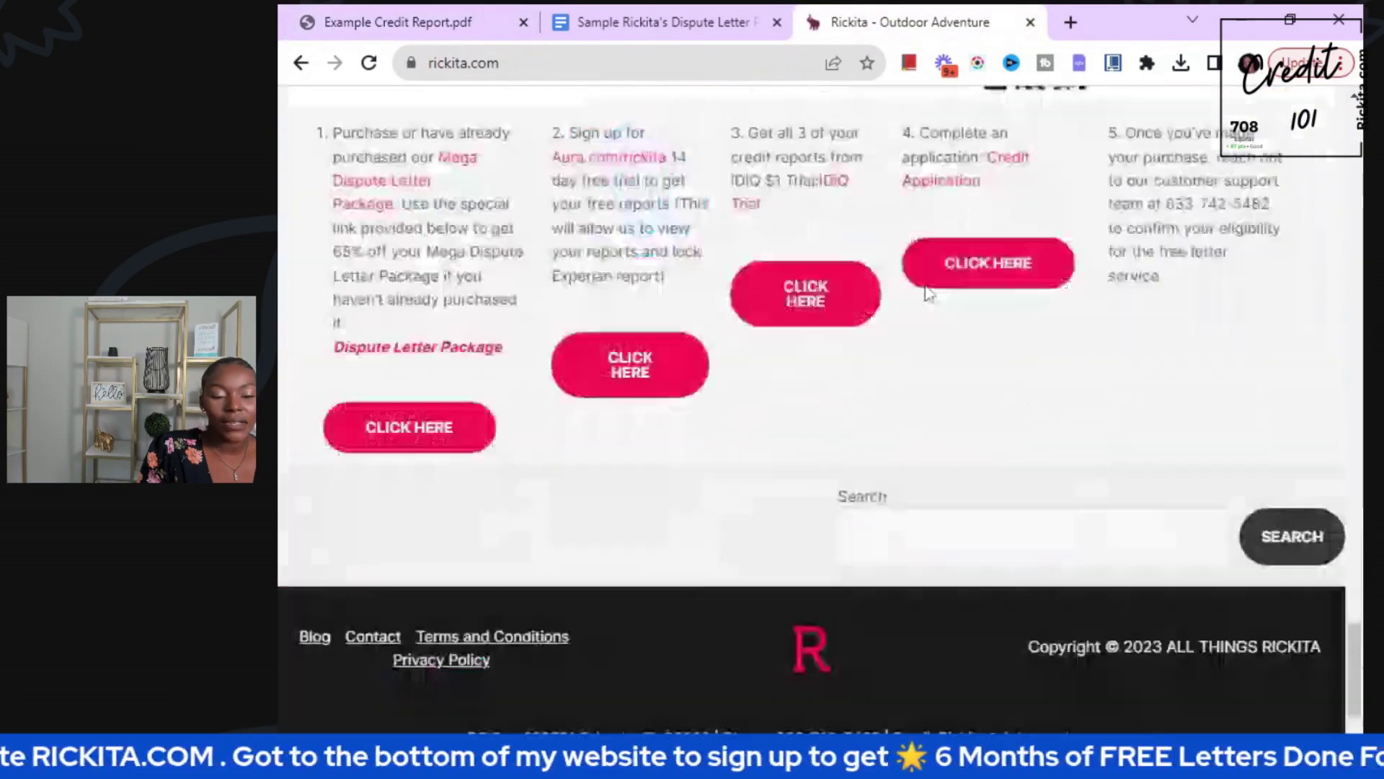
scroll(928, 292, "up", 15)
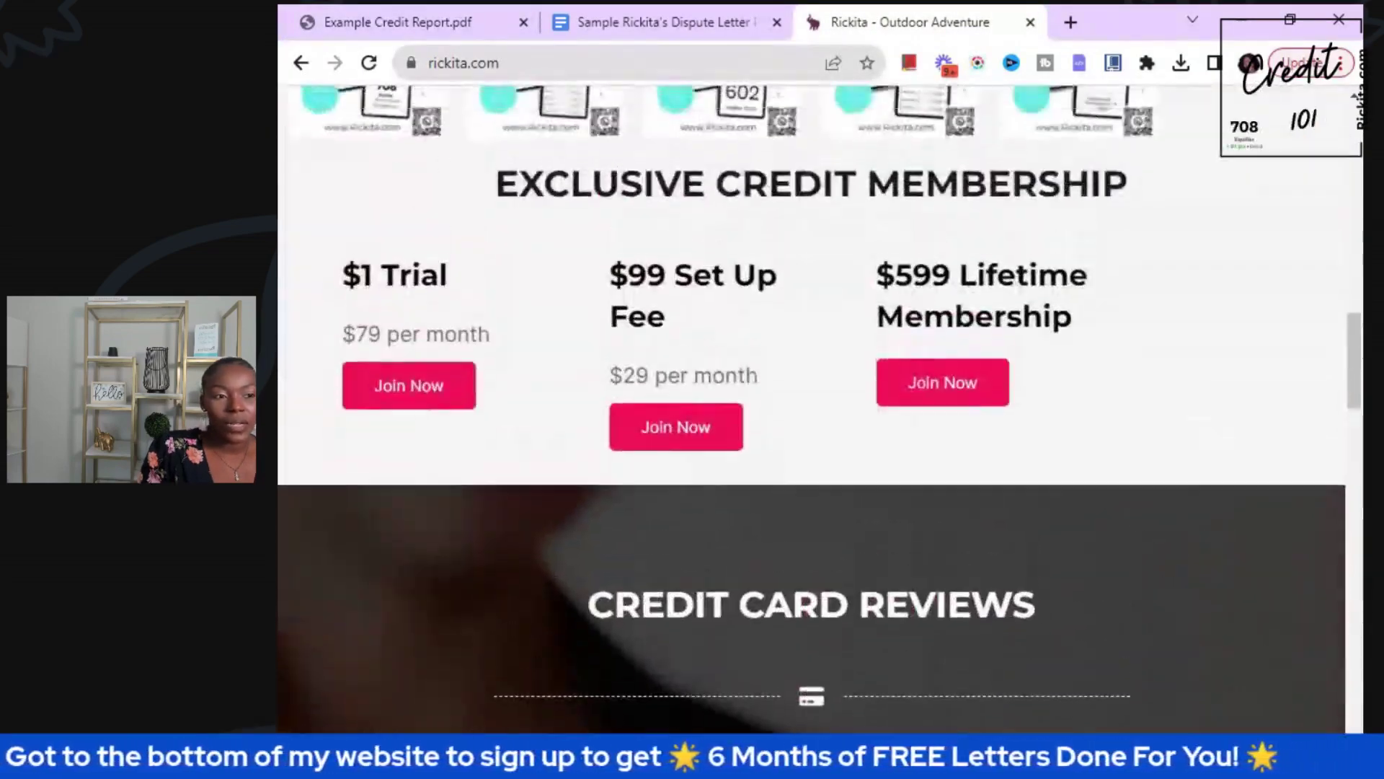
scroll(791, 274, "down", 7)
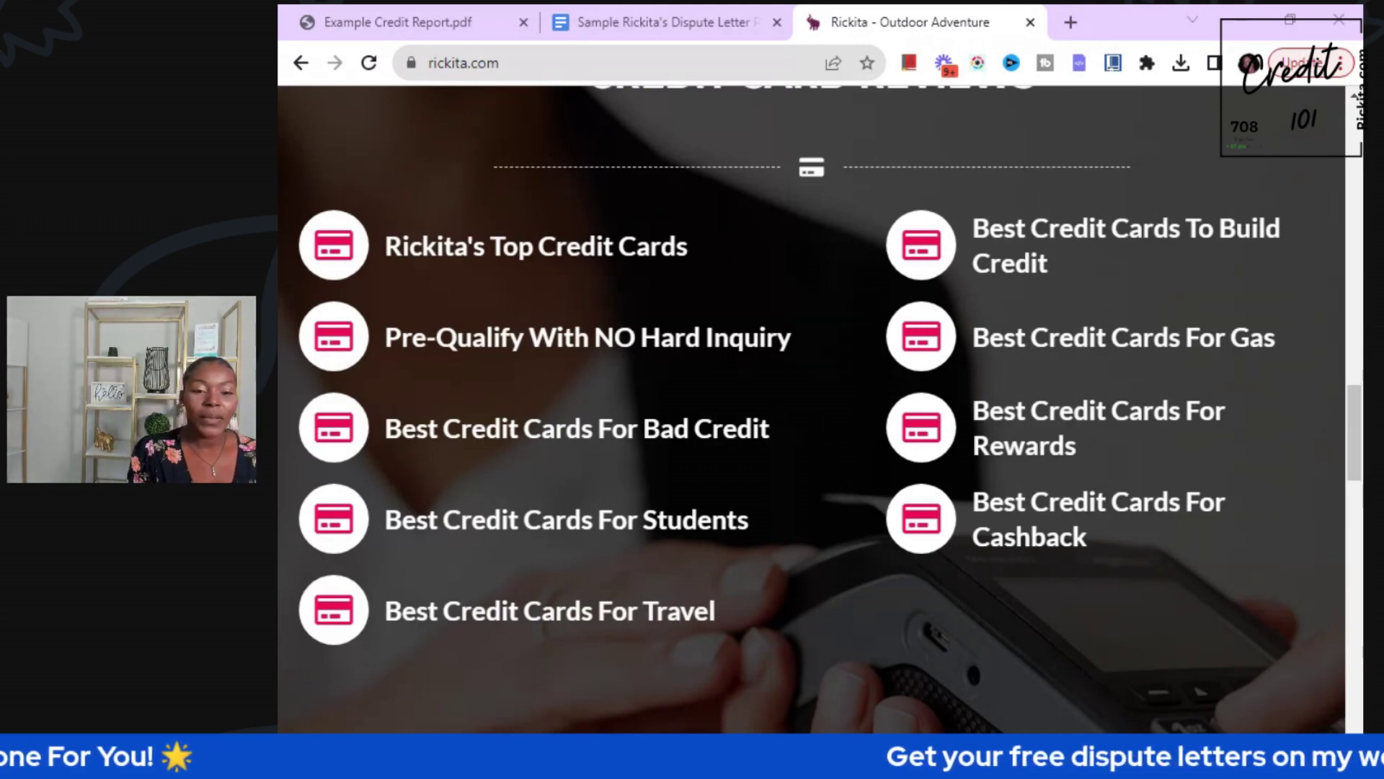
scroll(970, 545, "down", 10)
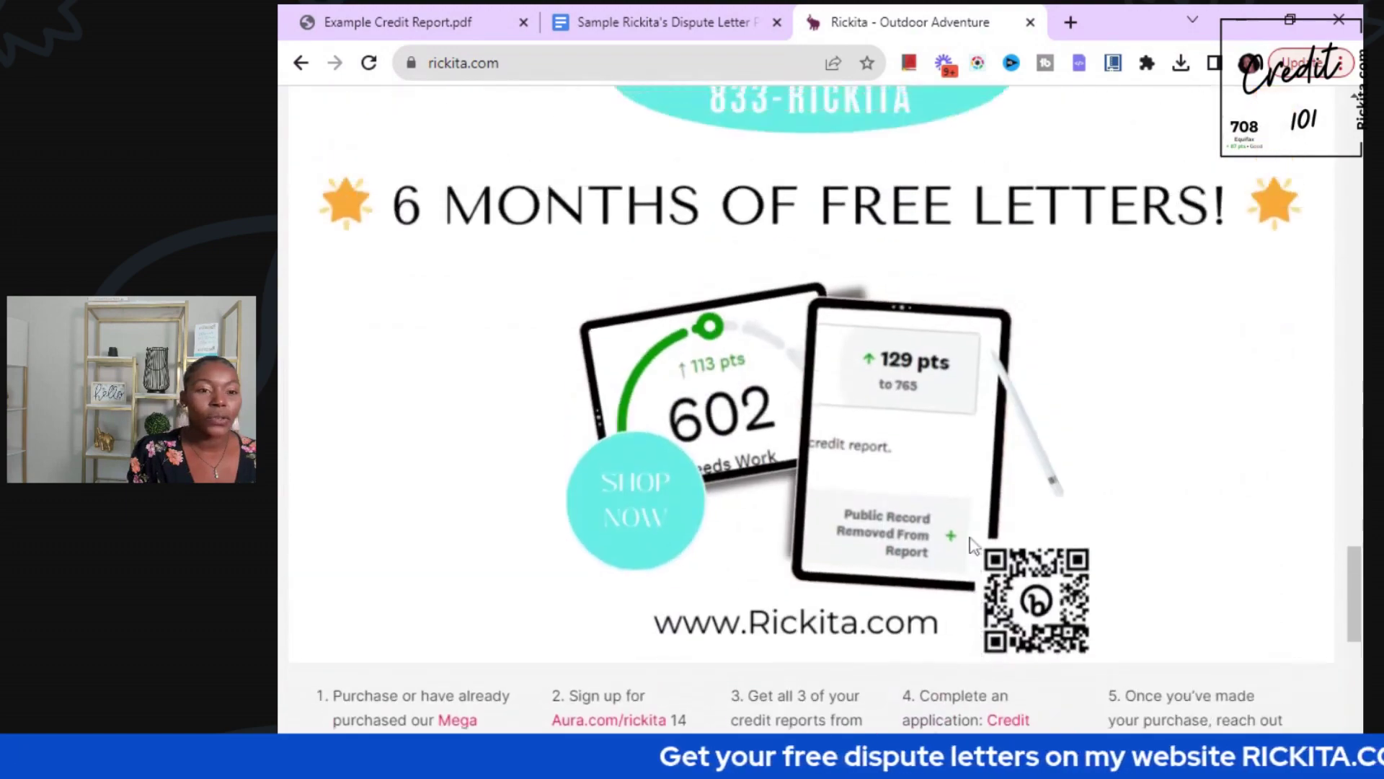
scroll(971, 547, "up", 10)
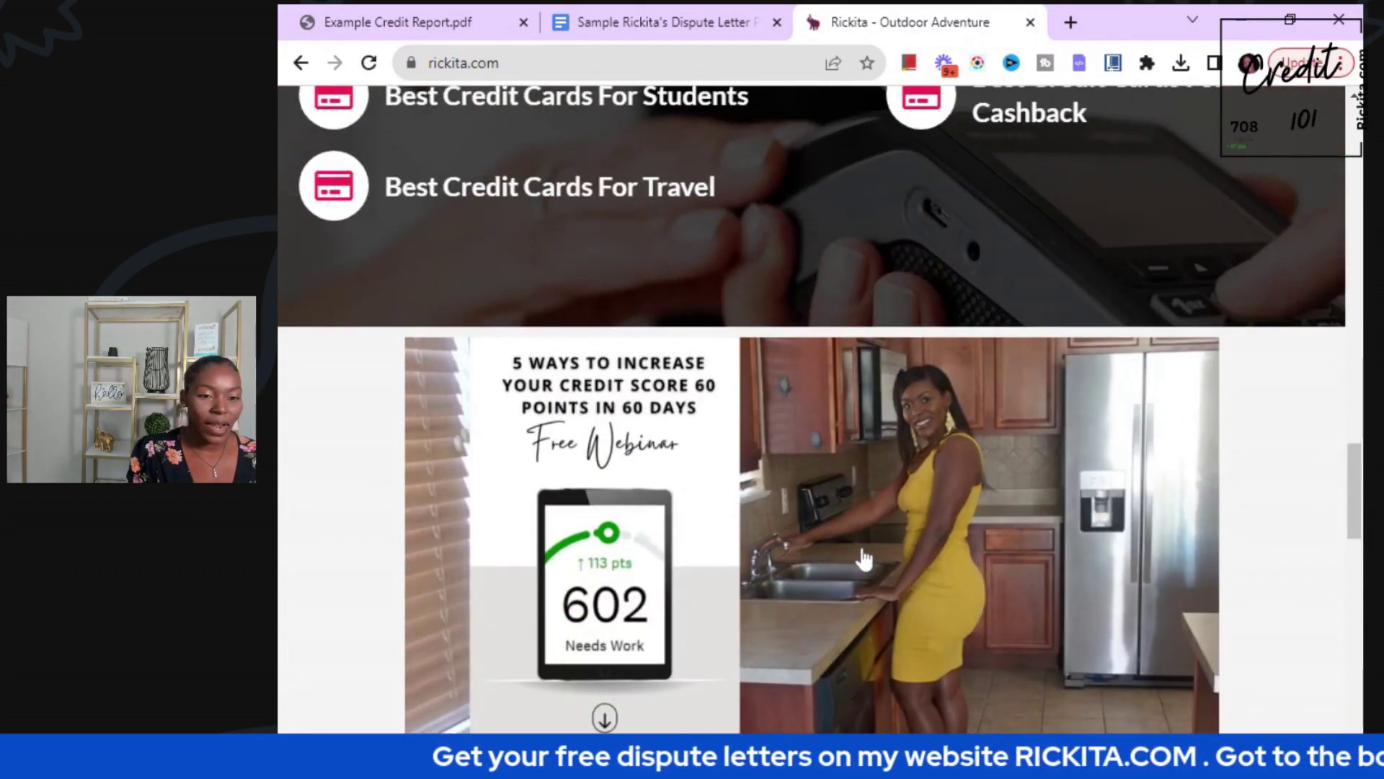
left_click(864, 559)
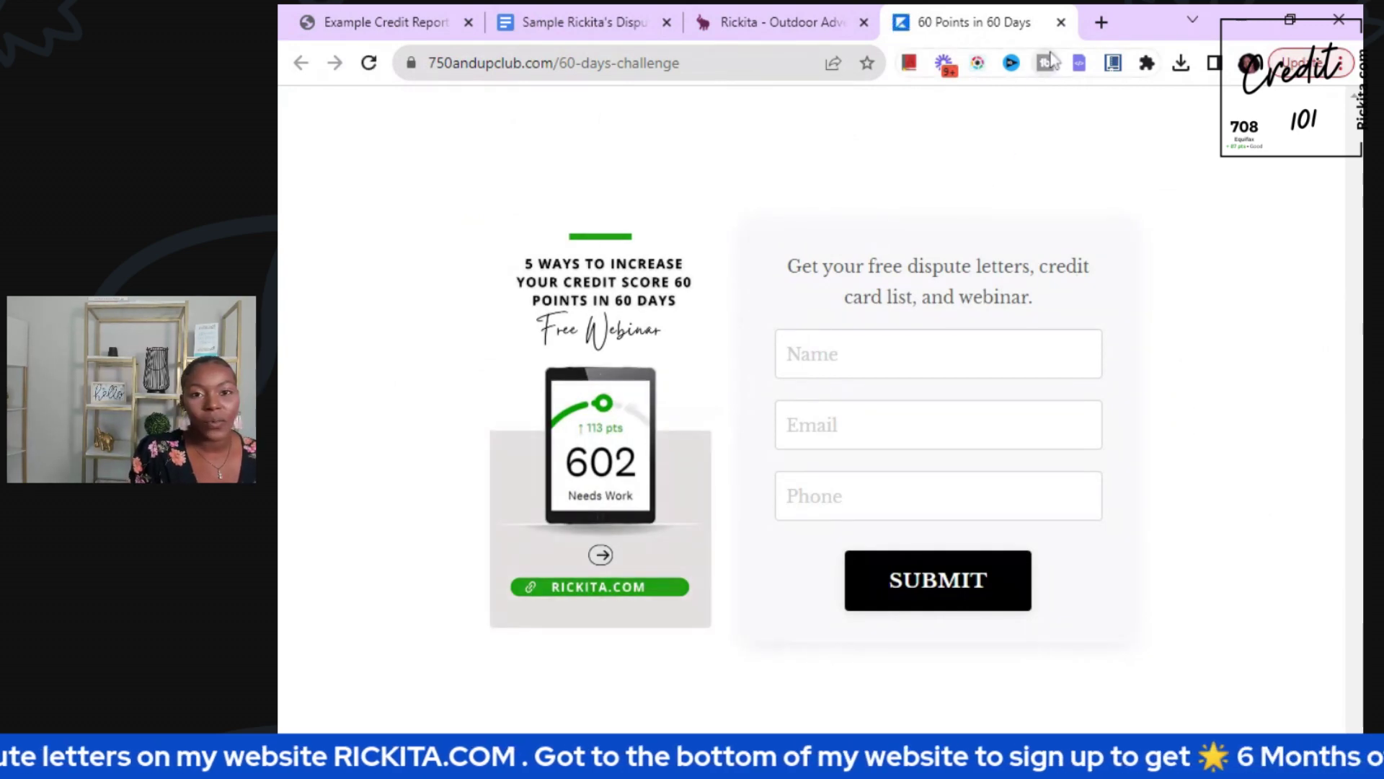
left_click(1061, 23)
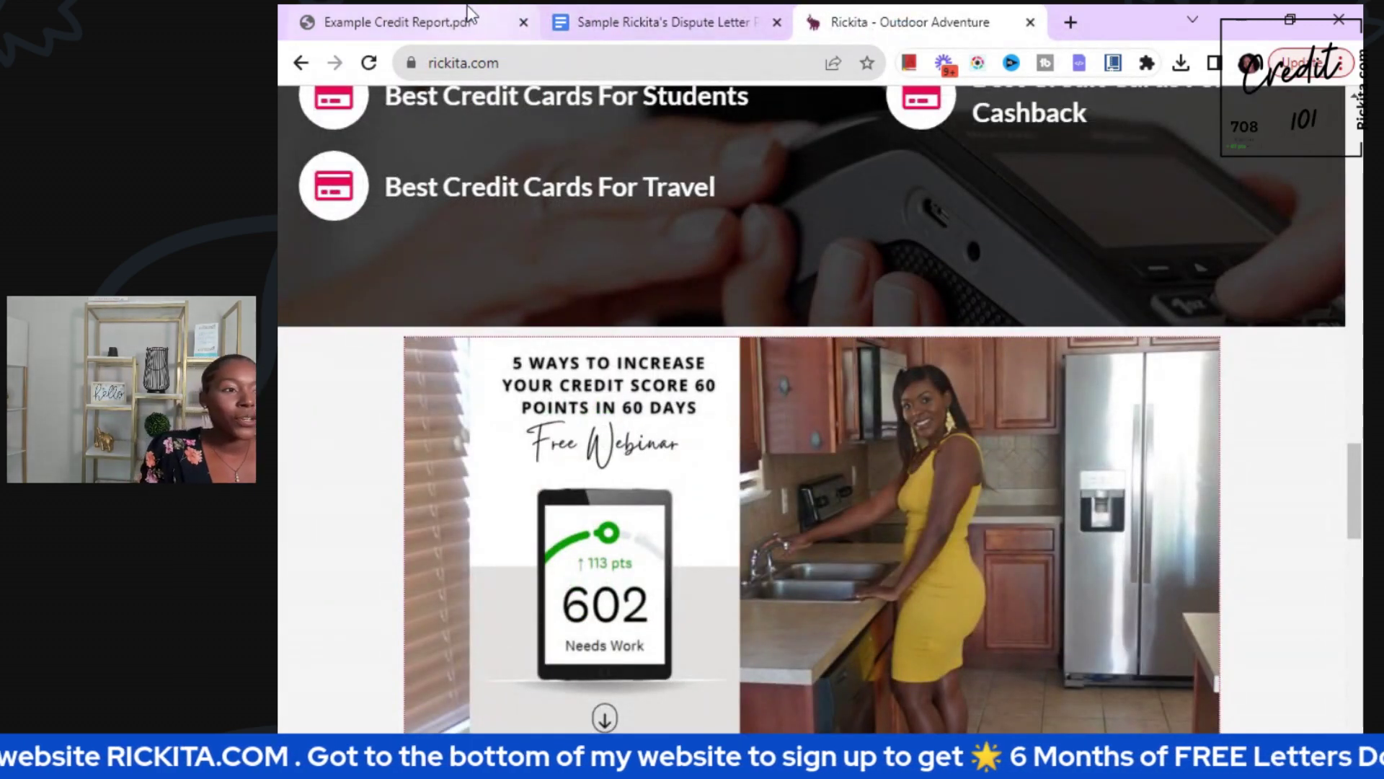
left_click(479, 13)
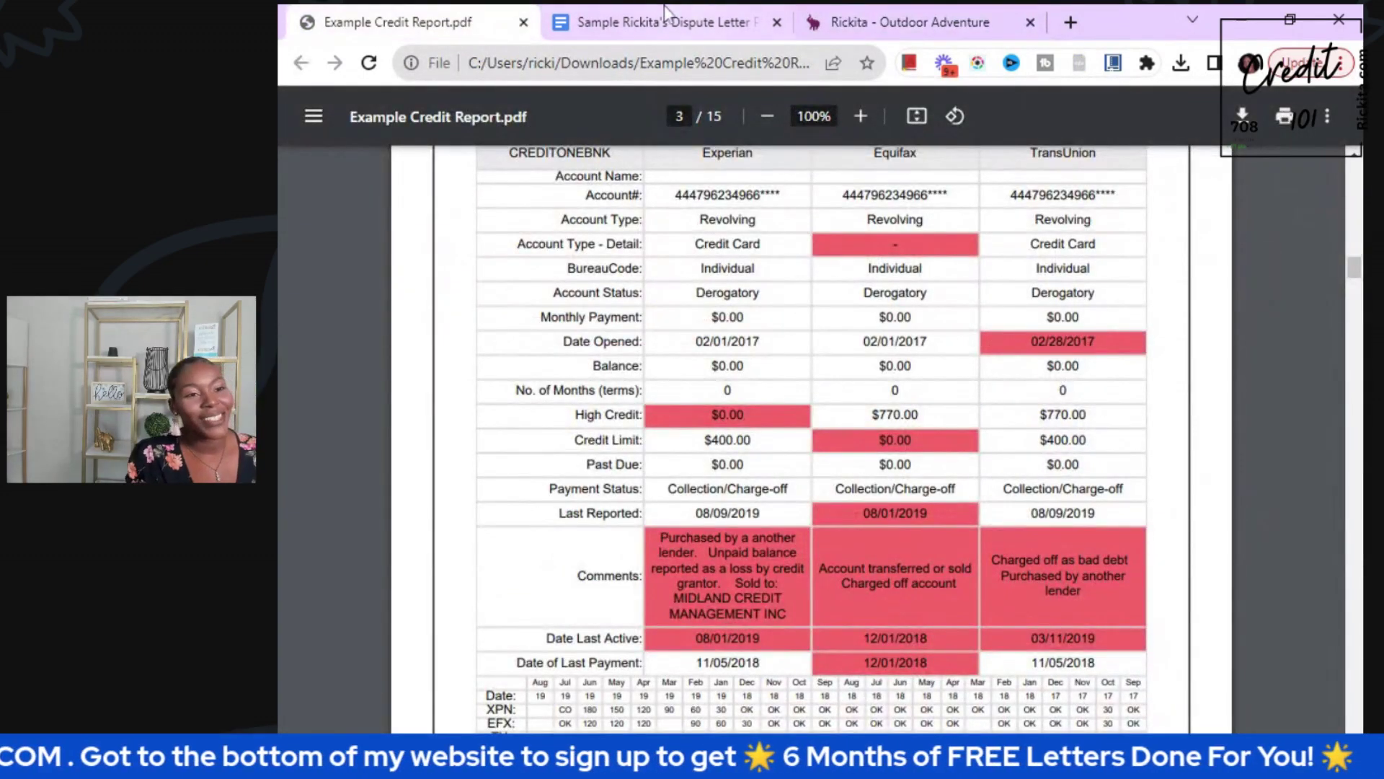
Step: Select the creditor name CREDITONEBNK in the credit report's page 3 table
left_click(672, 13)
scroll(800, 461, "down", 6)
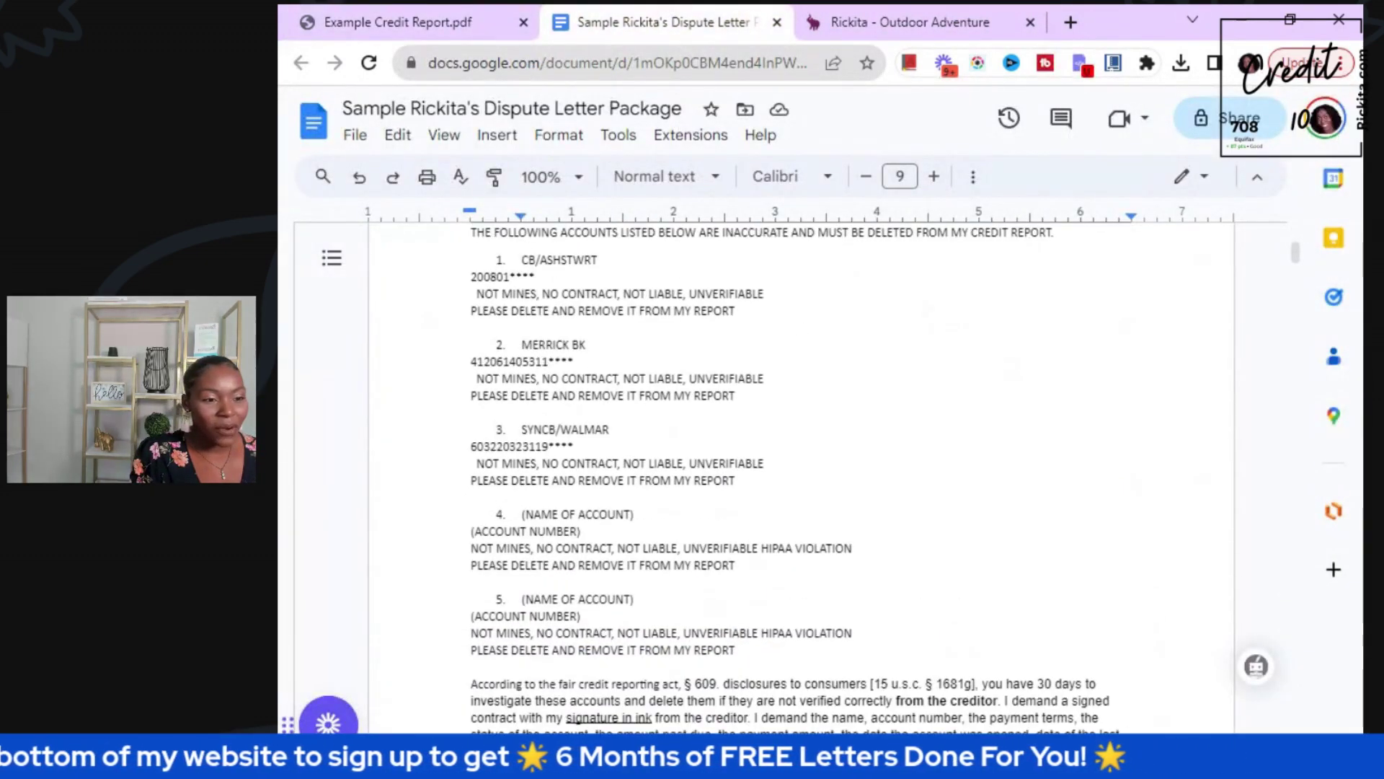
scroll(800, 461, "up", 6)
left_click(404, 23)
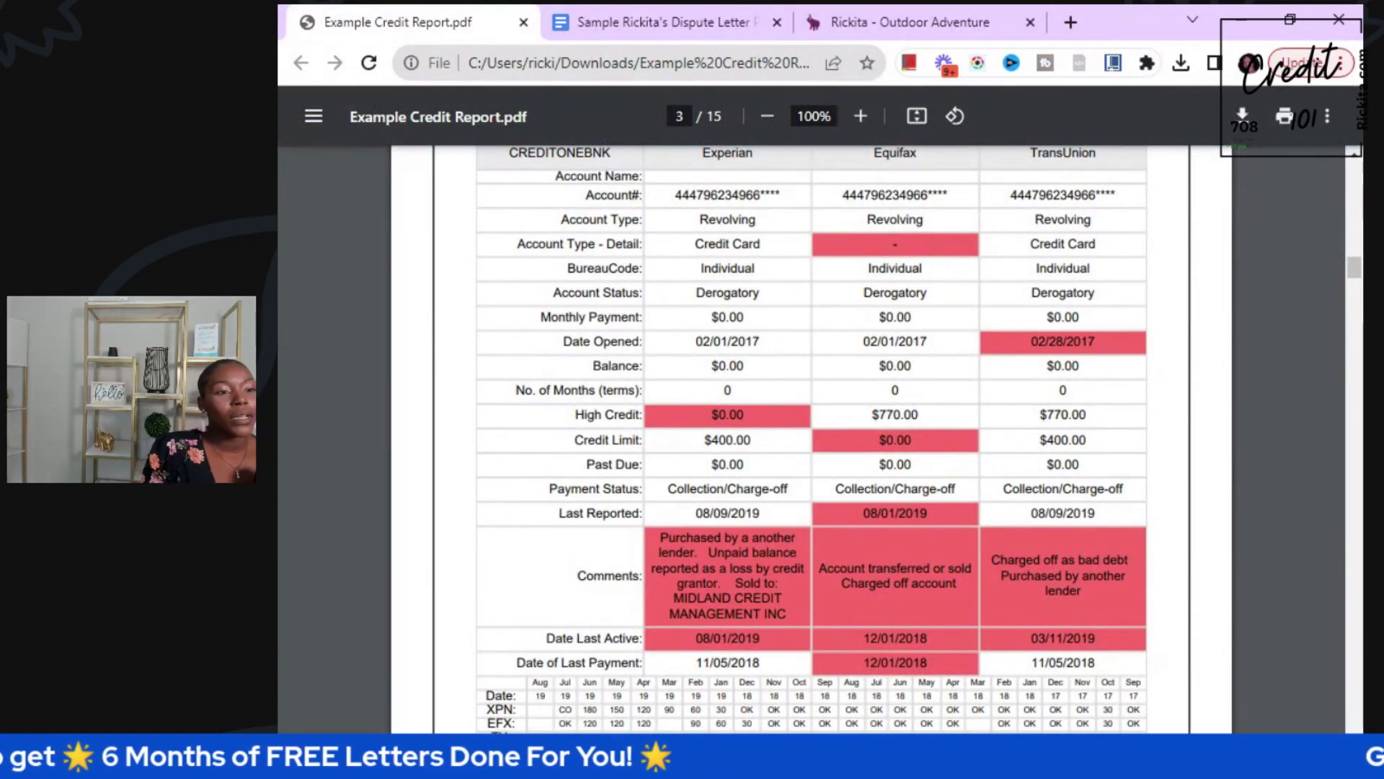
double_click(559, 153)
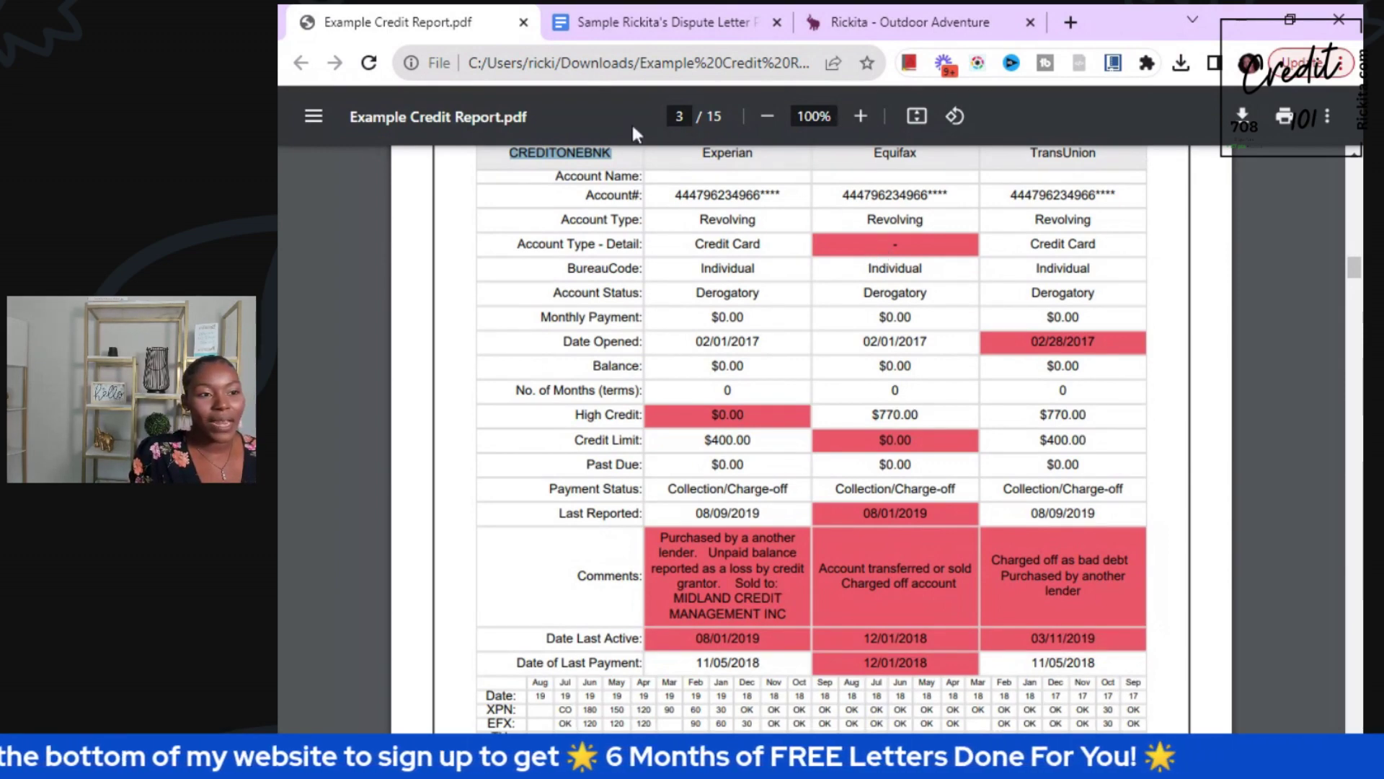
left_click_drag(668, 489, 893, 489)
left_click(808, 502)
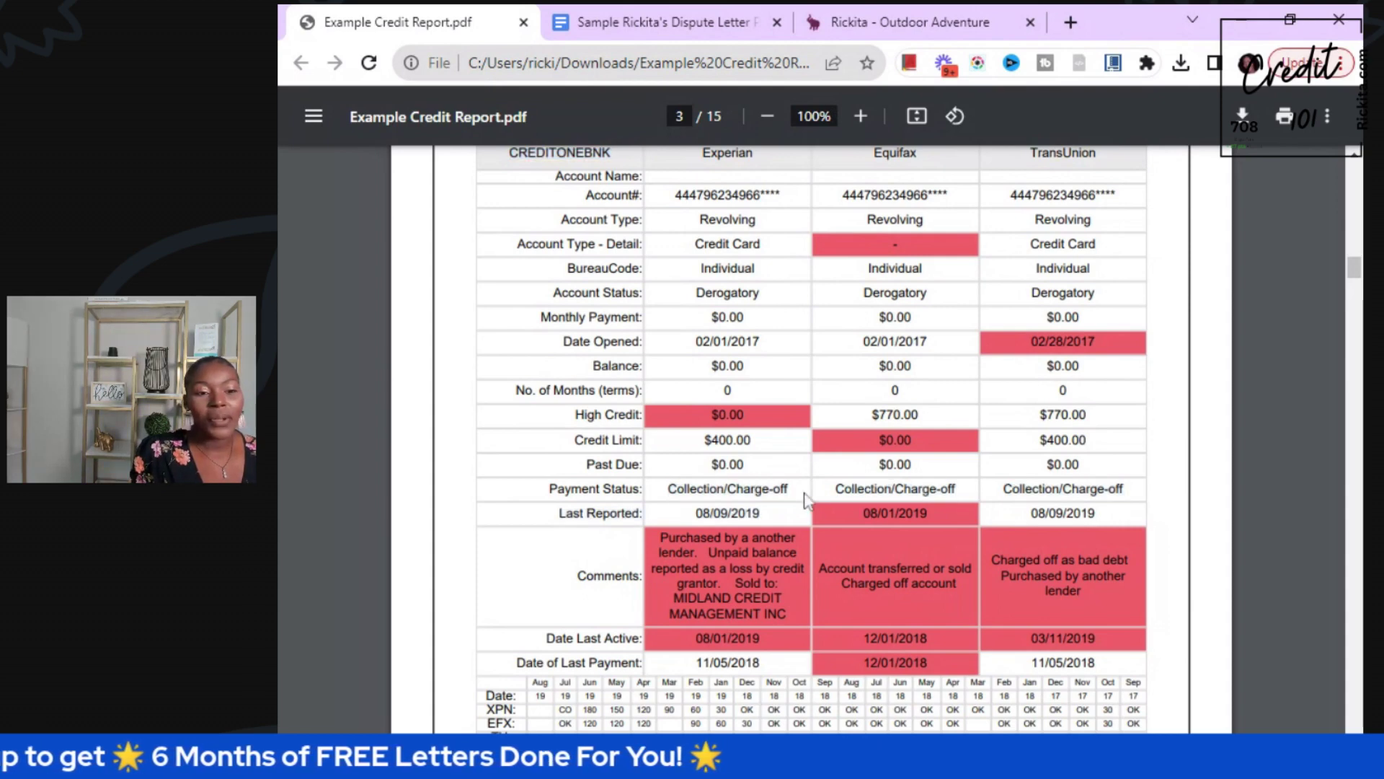
double_click(573, 153)
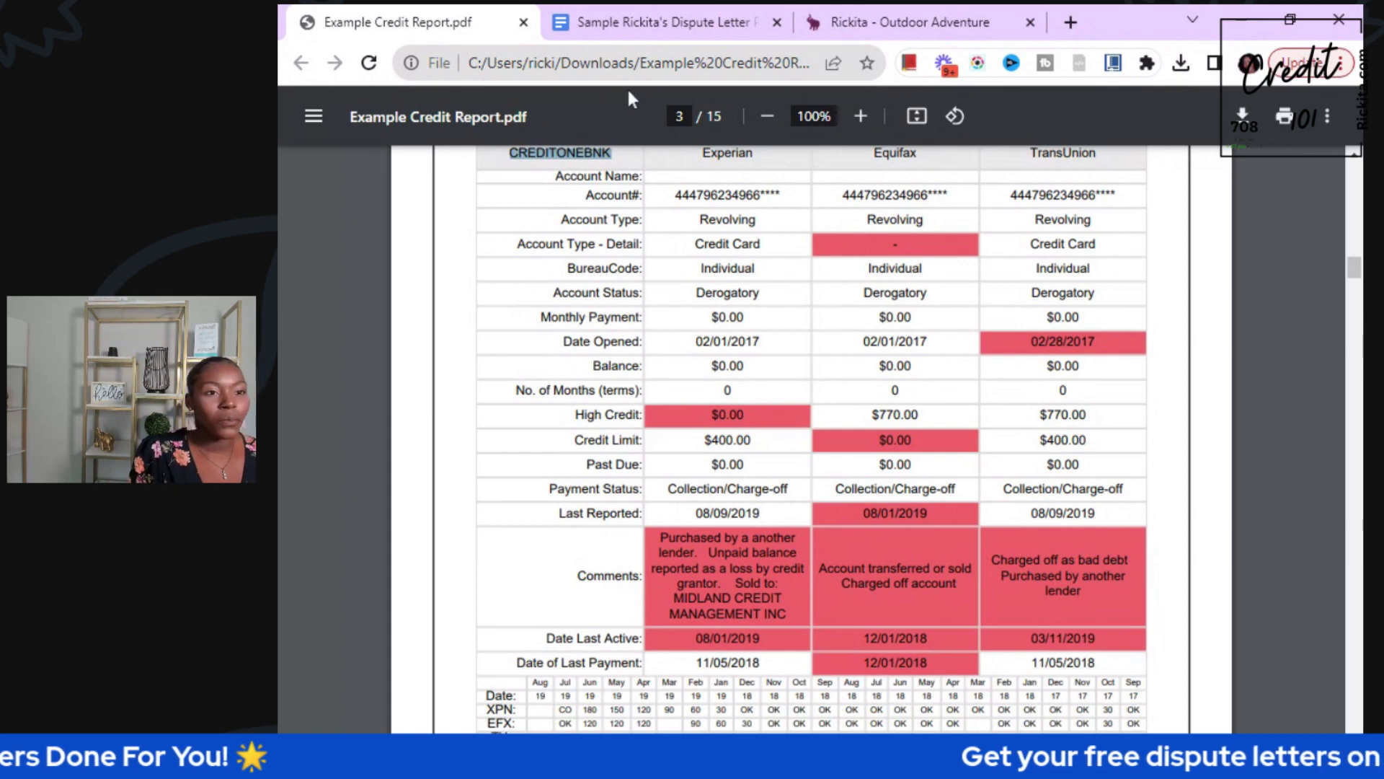
Step: Enter CREDITONEBNK as item 4's account name in Letter #1
left_click(663, 21)
scroll(764, 432, "down", 5)
scroll(764, 476, "down", 2)
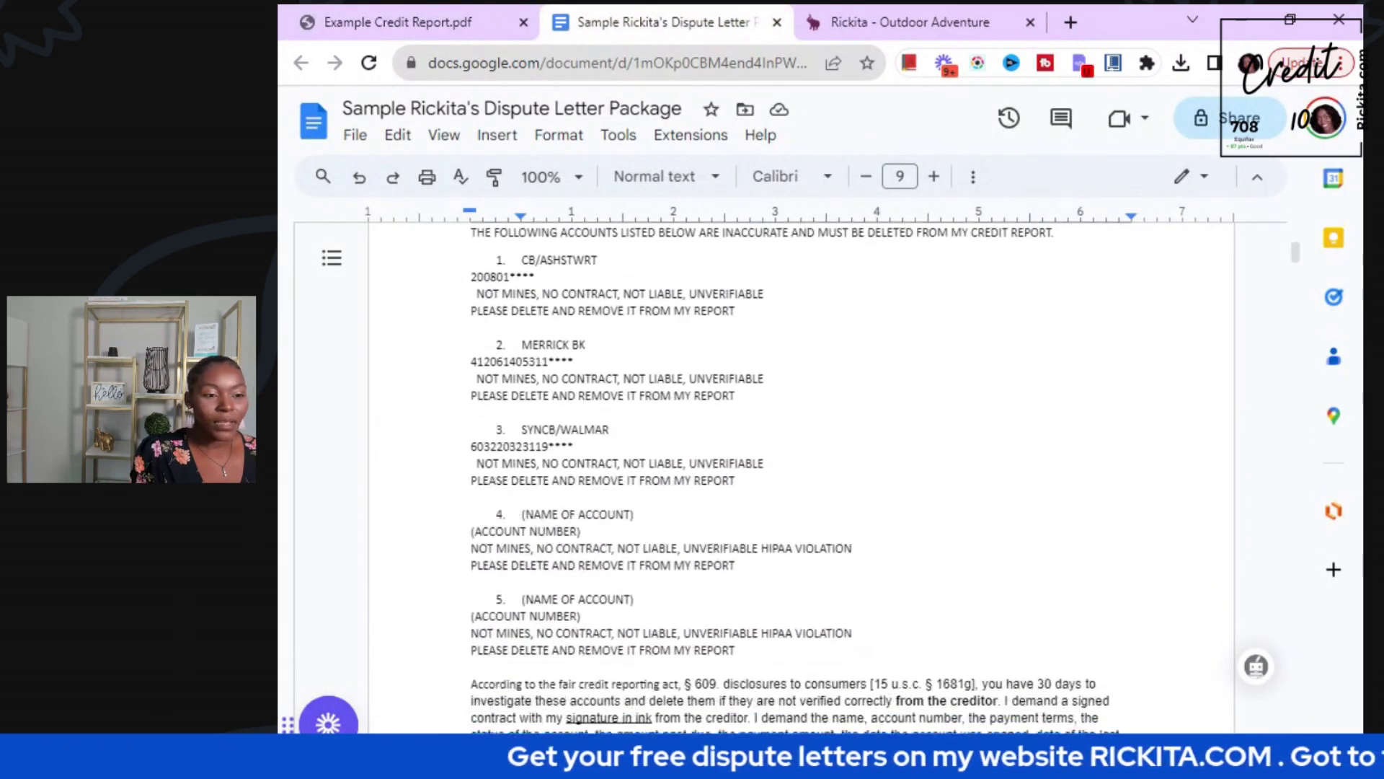
left_click_drag(634, 514, 521, 514)
type("CREDITONEBNK")
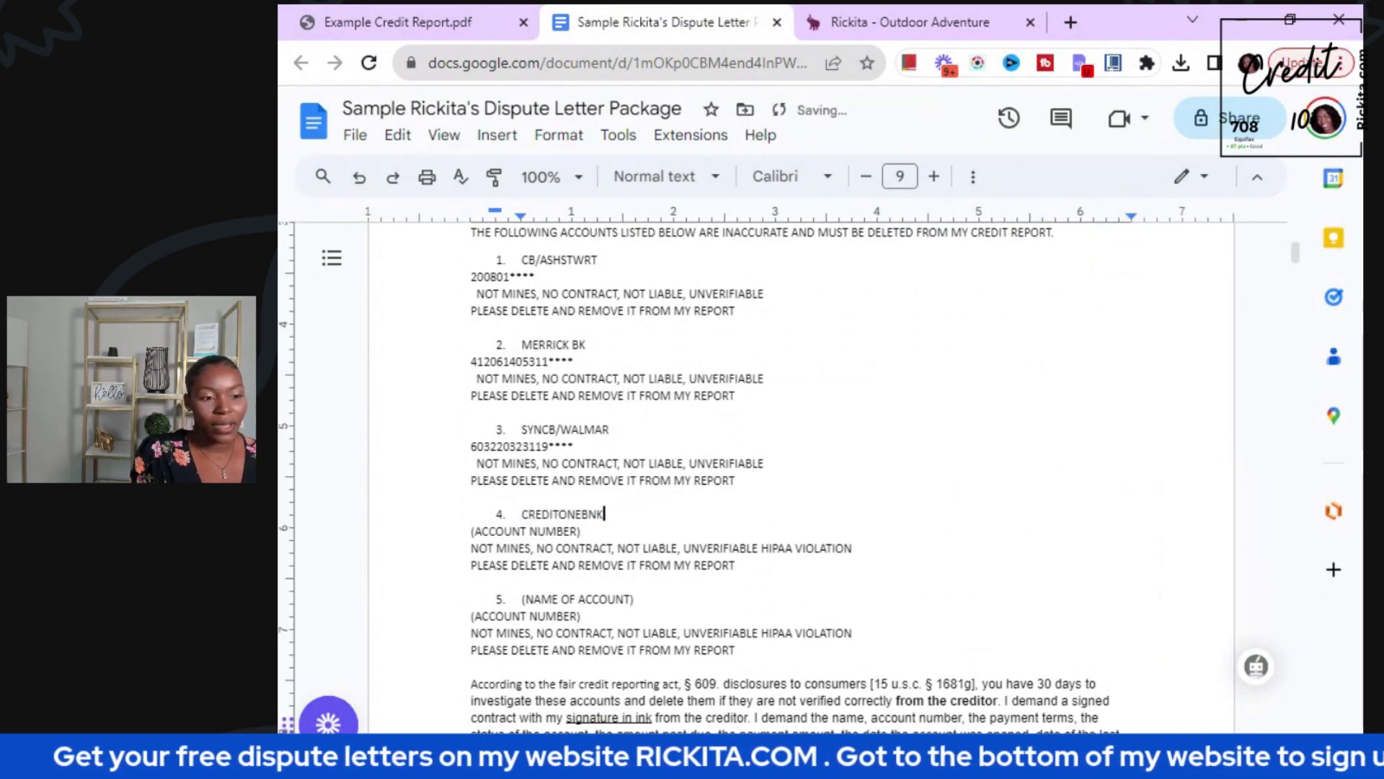
Step: Copy CREDITONEBNK's Experian account number into item 4's account number placeholder
left_click(390, 21)
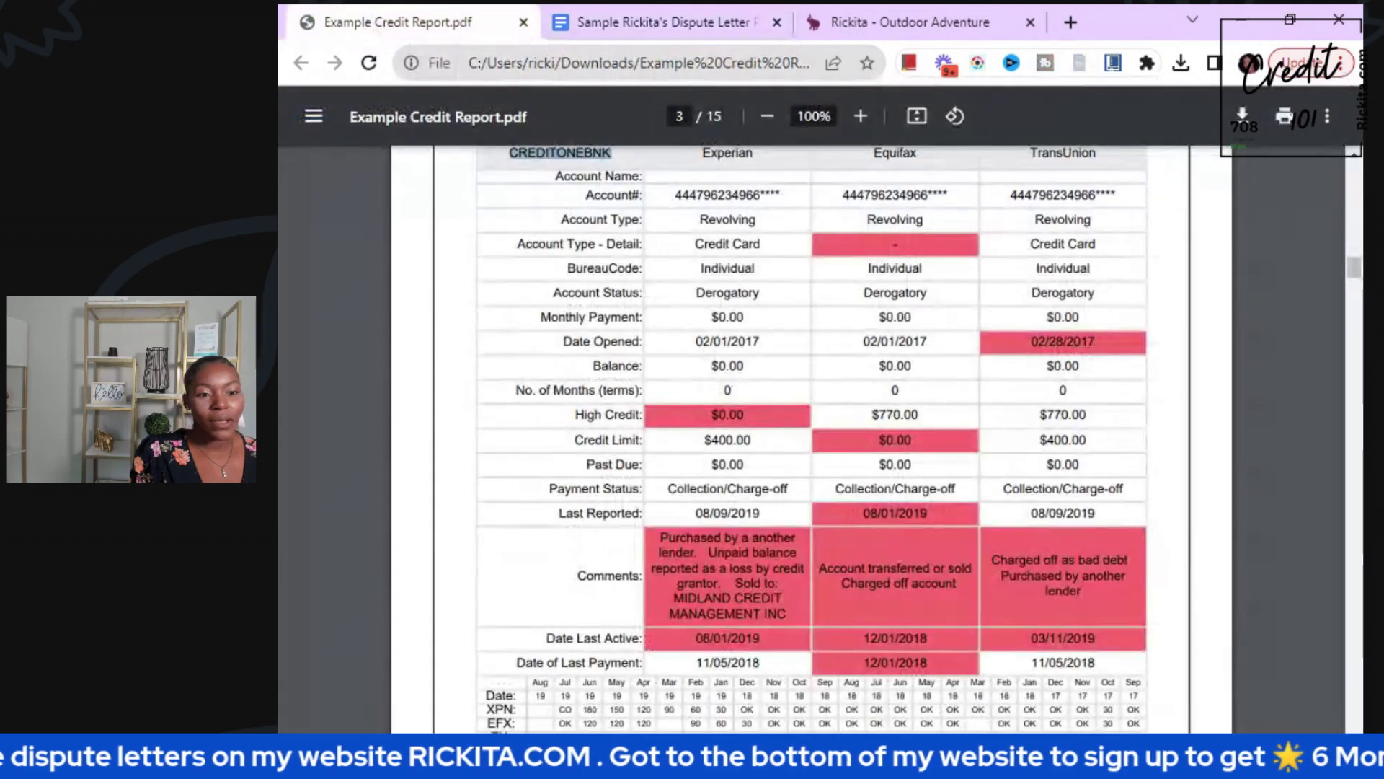
left_click_drag(585, 195, 1116, 194)
left_click_drag(782, 194, 673, 195)
key("ctrl+c")
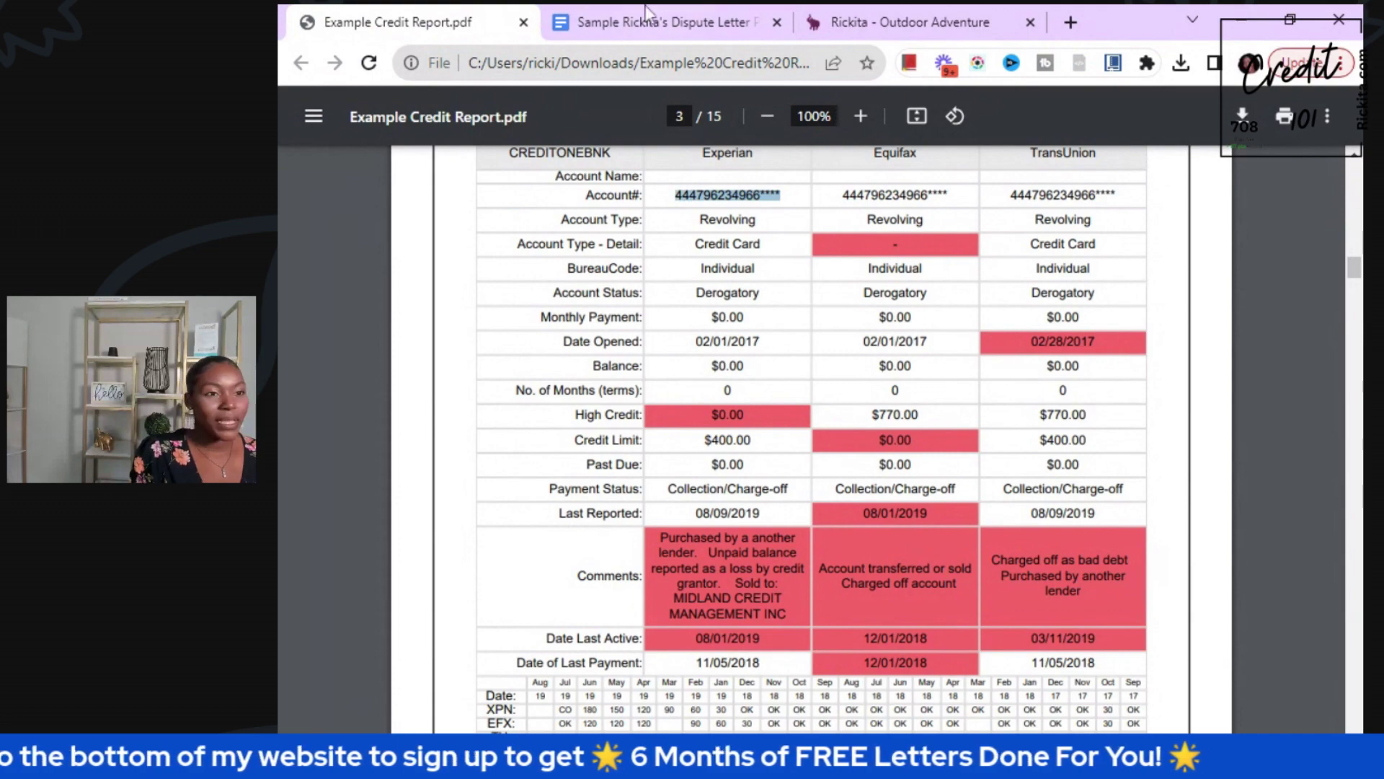
left_click(649, 21)
key("ctrl+shift+Left")
key("ctrl+shift+Left")
key("ctrl+shift+Left")
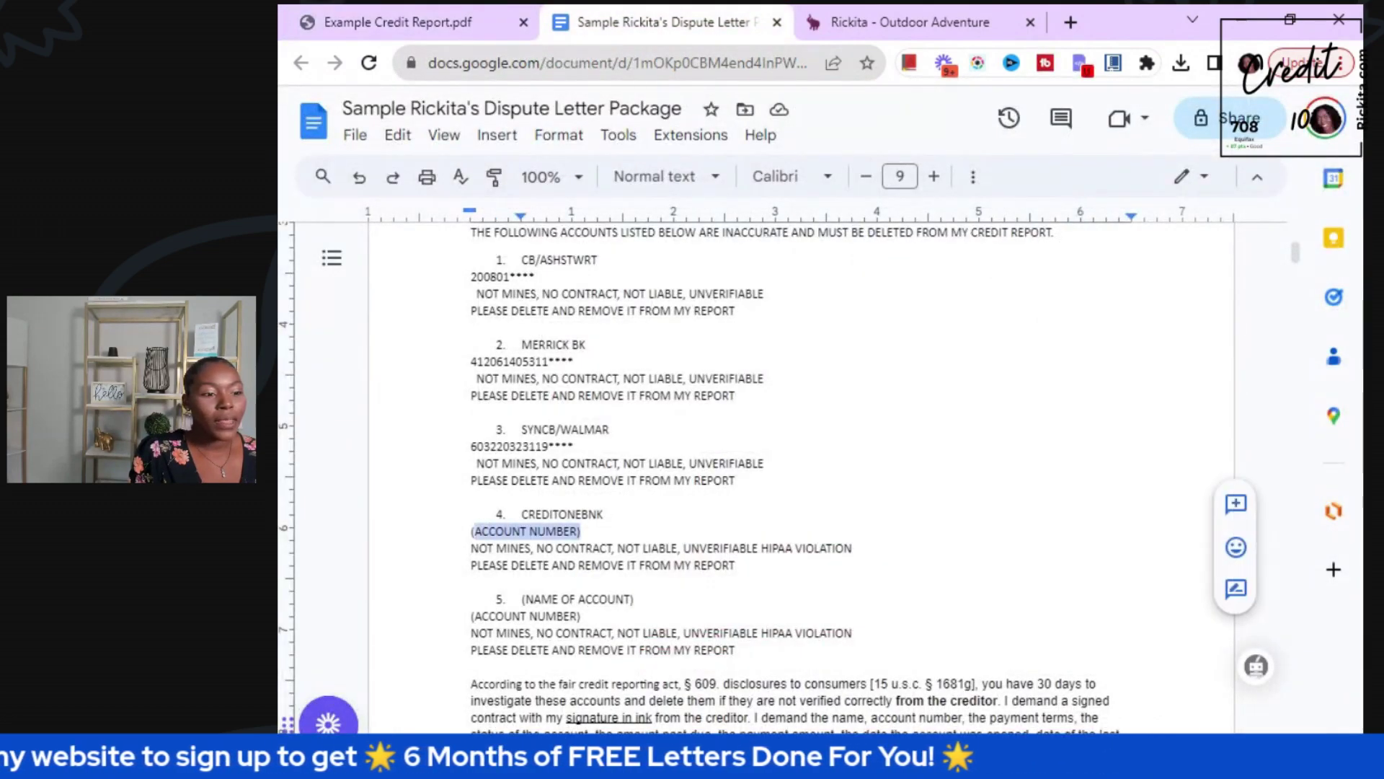
key("ctrl+v")
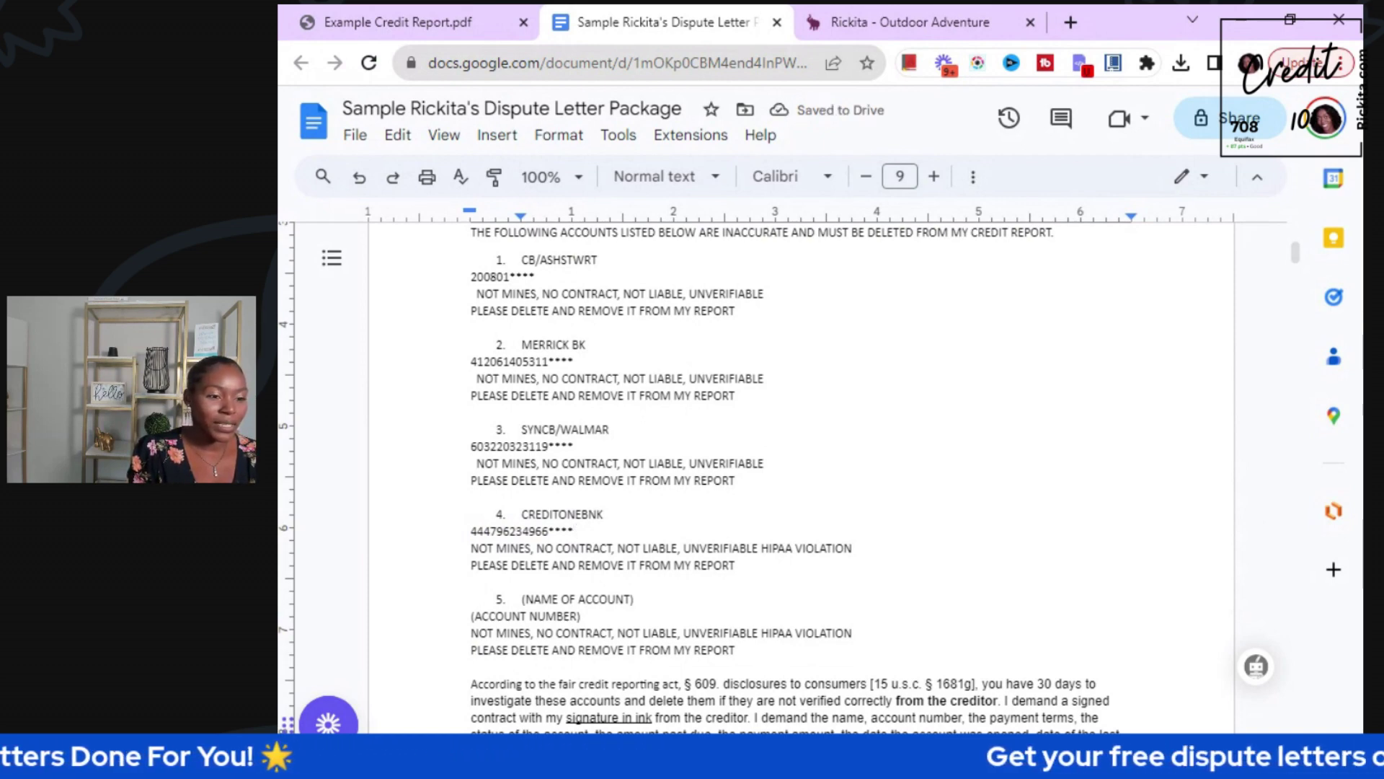
Step: Replace item 9's placeholder lines in Letter #2 with the completed CREDITONEBNK entry
left_click_drag(522, 514, 739, 565)
key("ctrl+c")
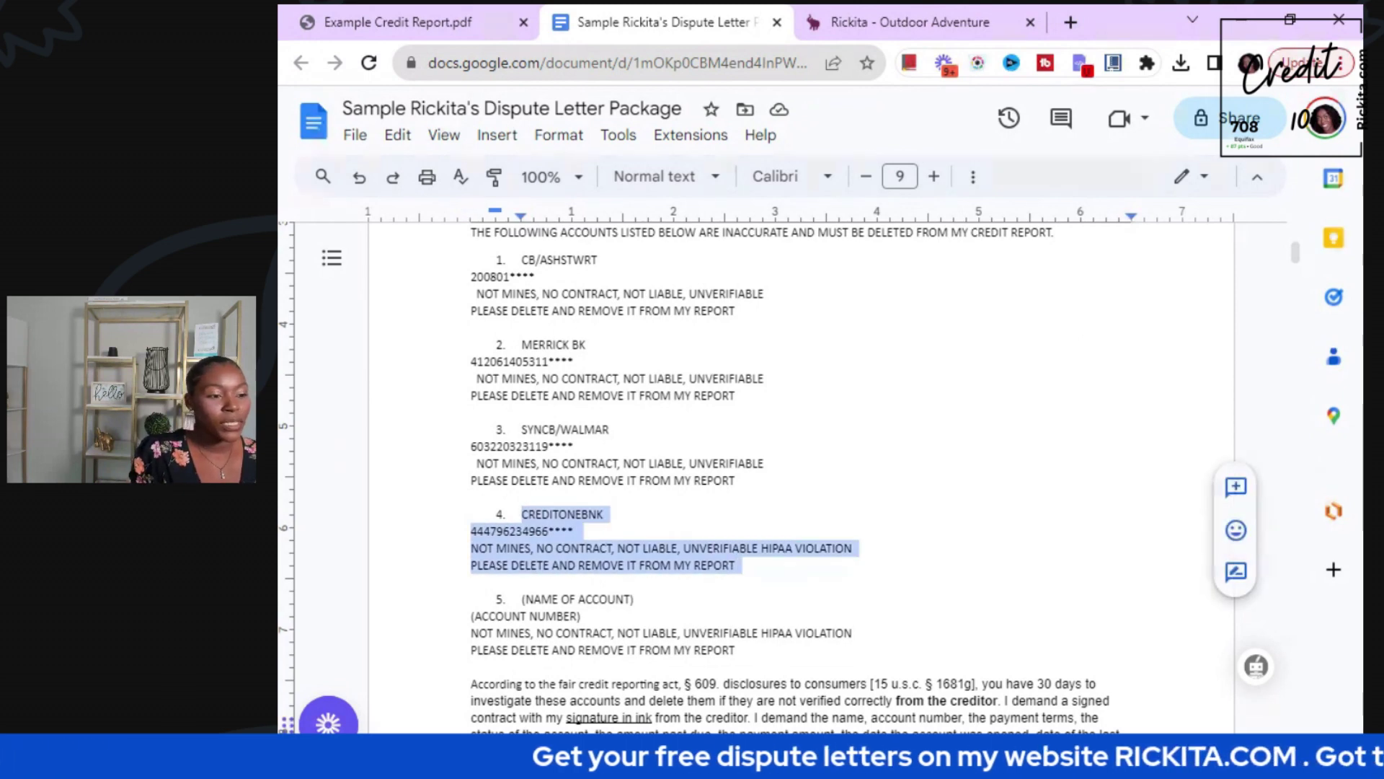
scroll(757, 461, "down", 15)
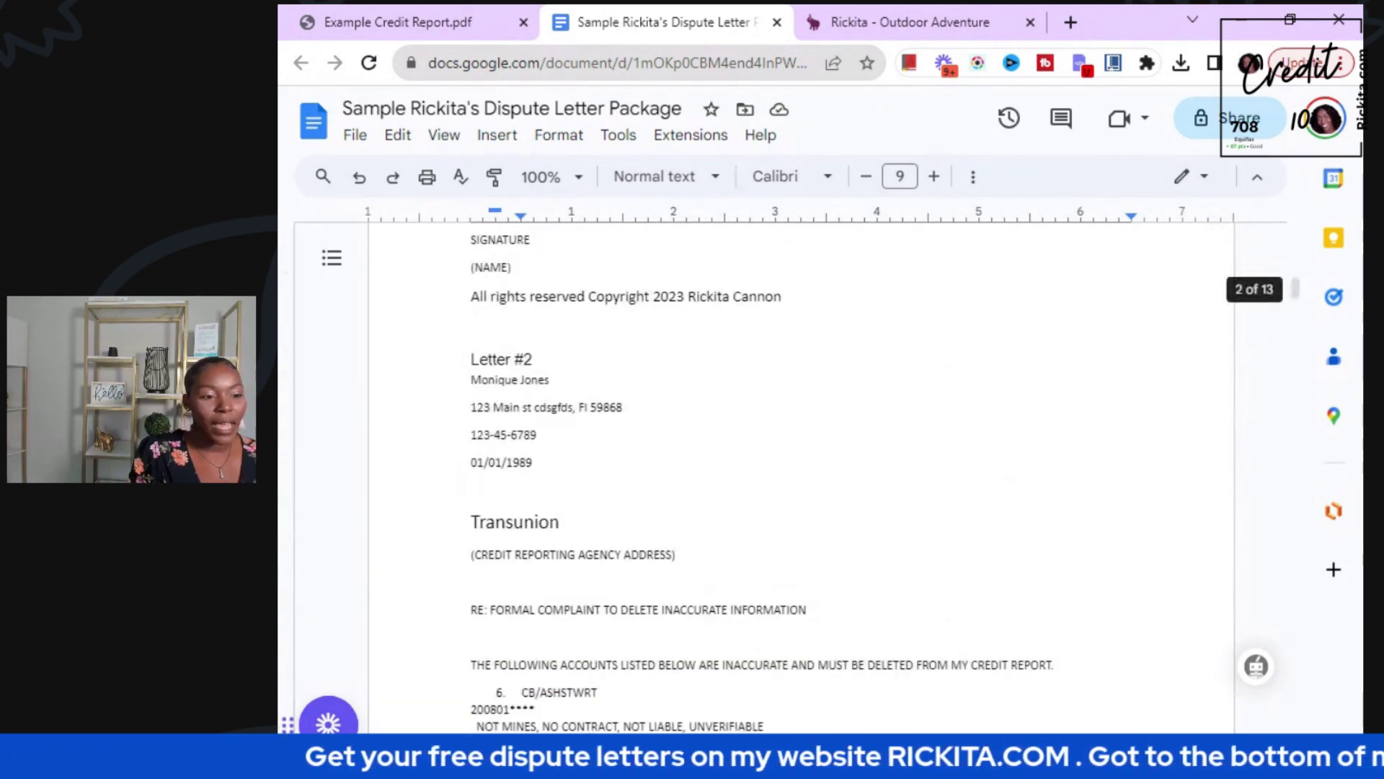
scroll(757, 461, "down", 6)
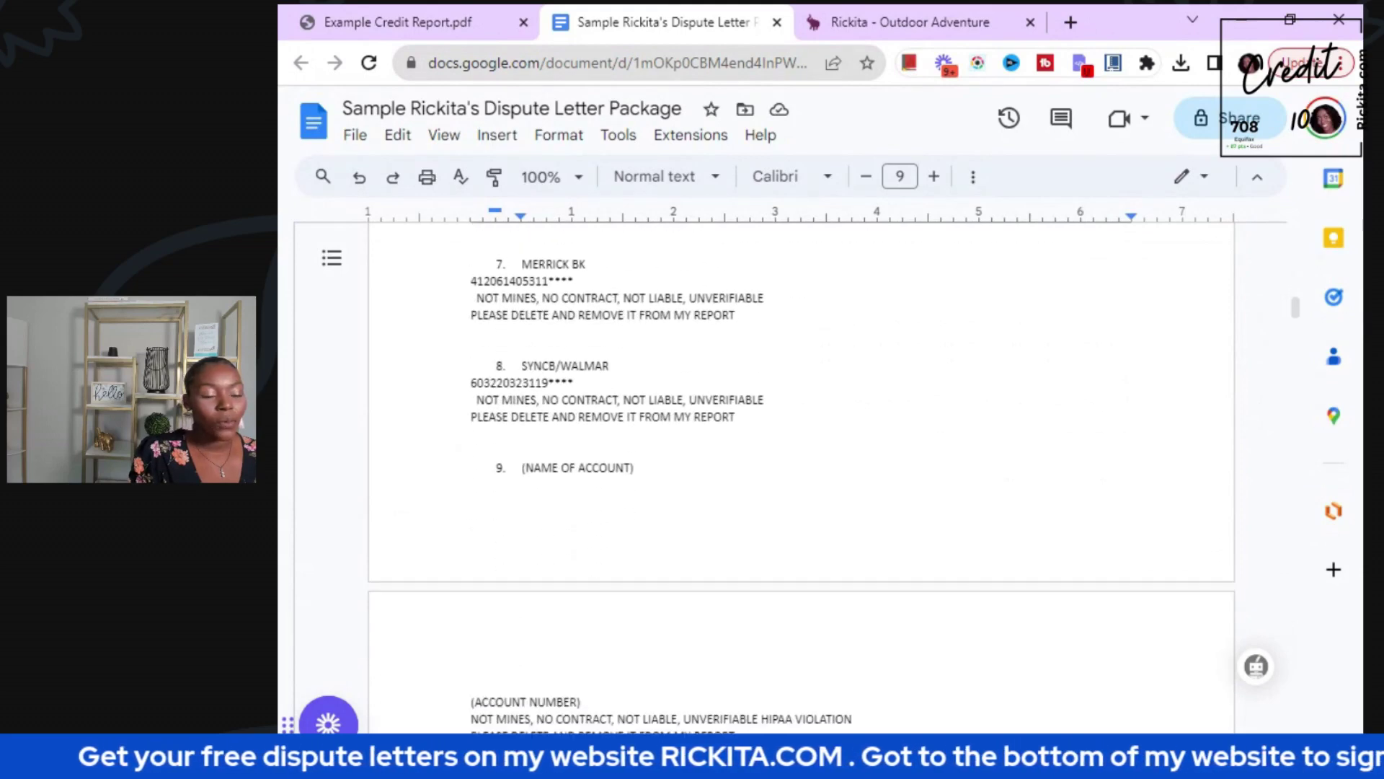
scroll(757, 462, "down", 3)
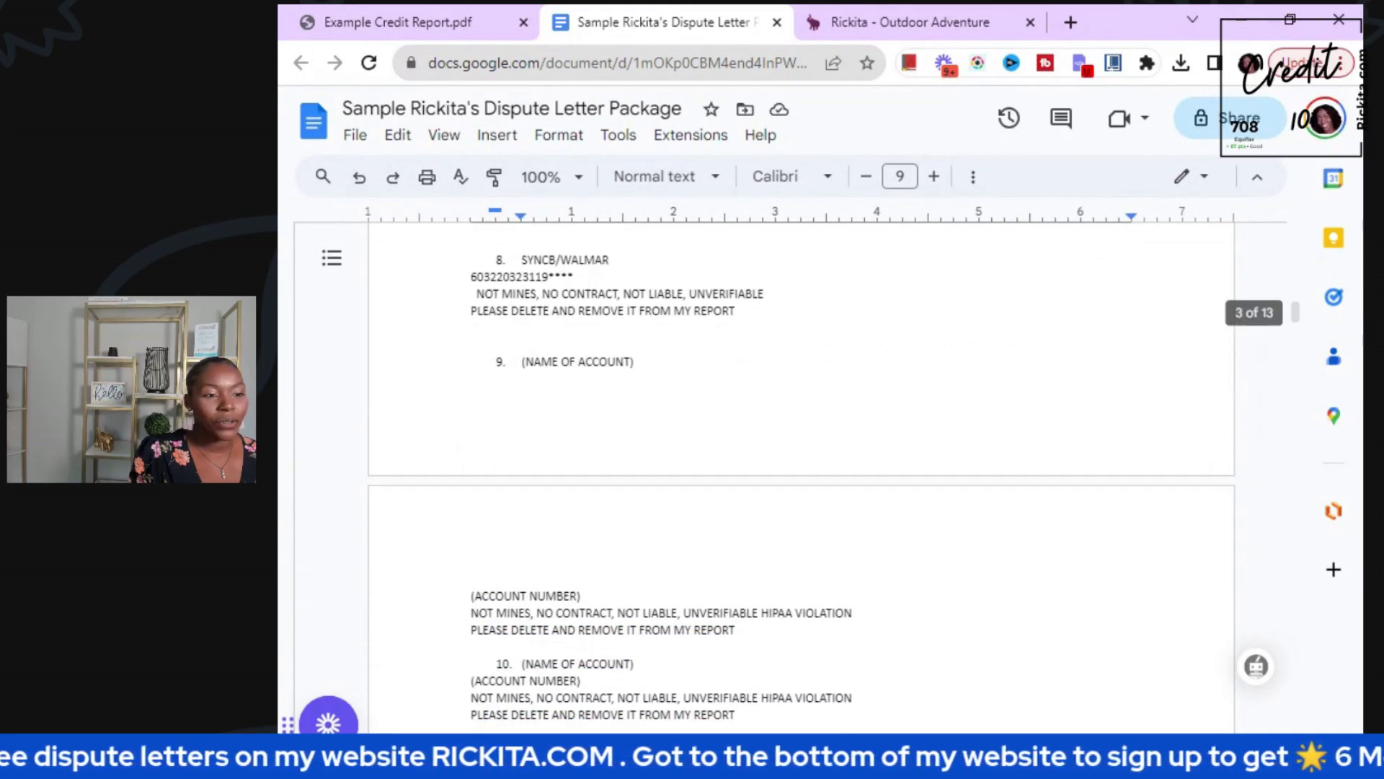
left_click(522, 361)
key("shift+Down")
key("shift+Down")
key("shift+Down")
key("shift+Down")
key("shift+Down")
key("shift+Down")
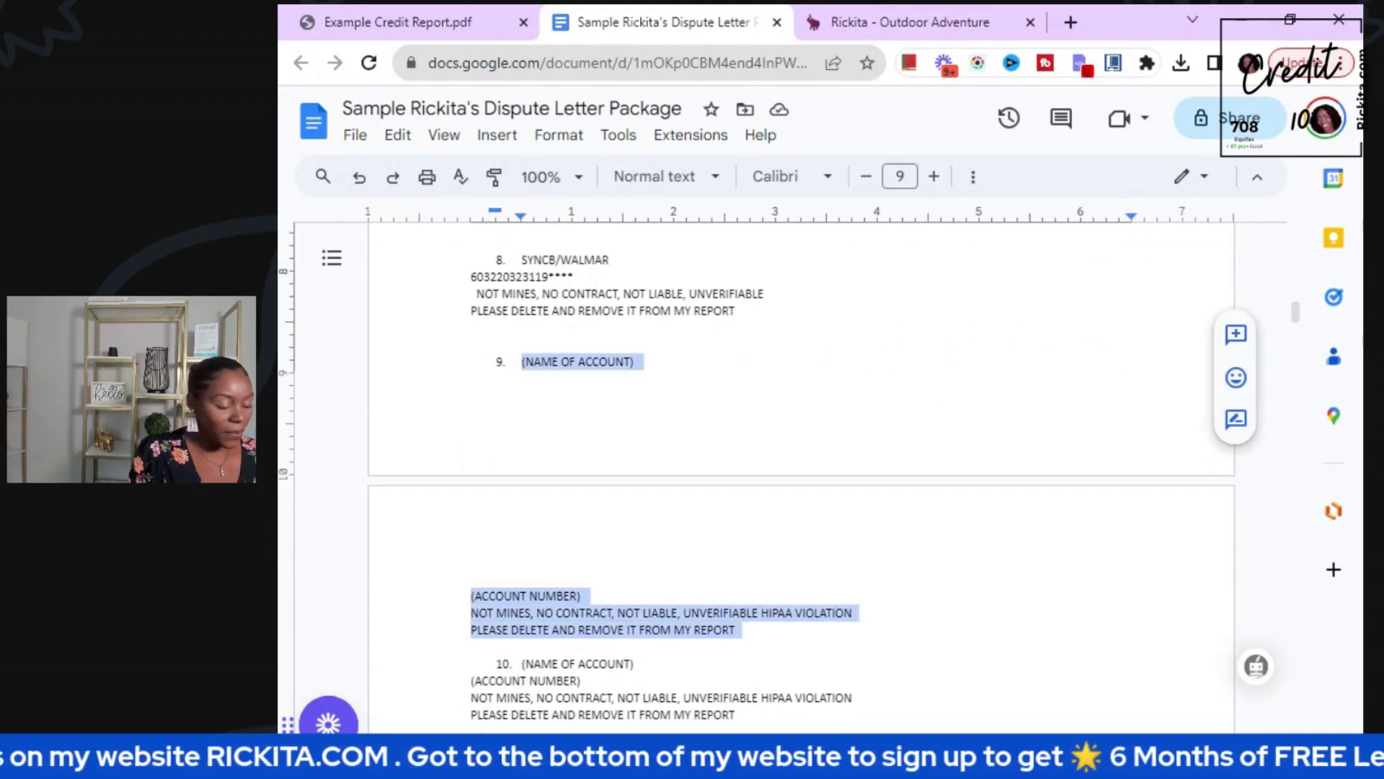
key("ctrl+v")
left_click(454, 16)
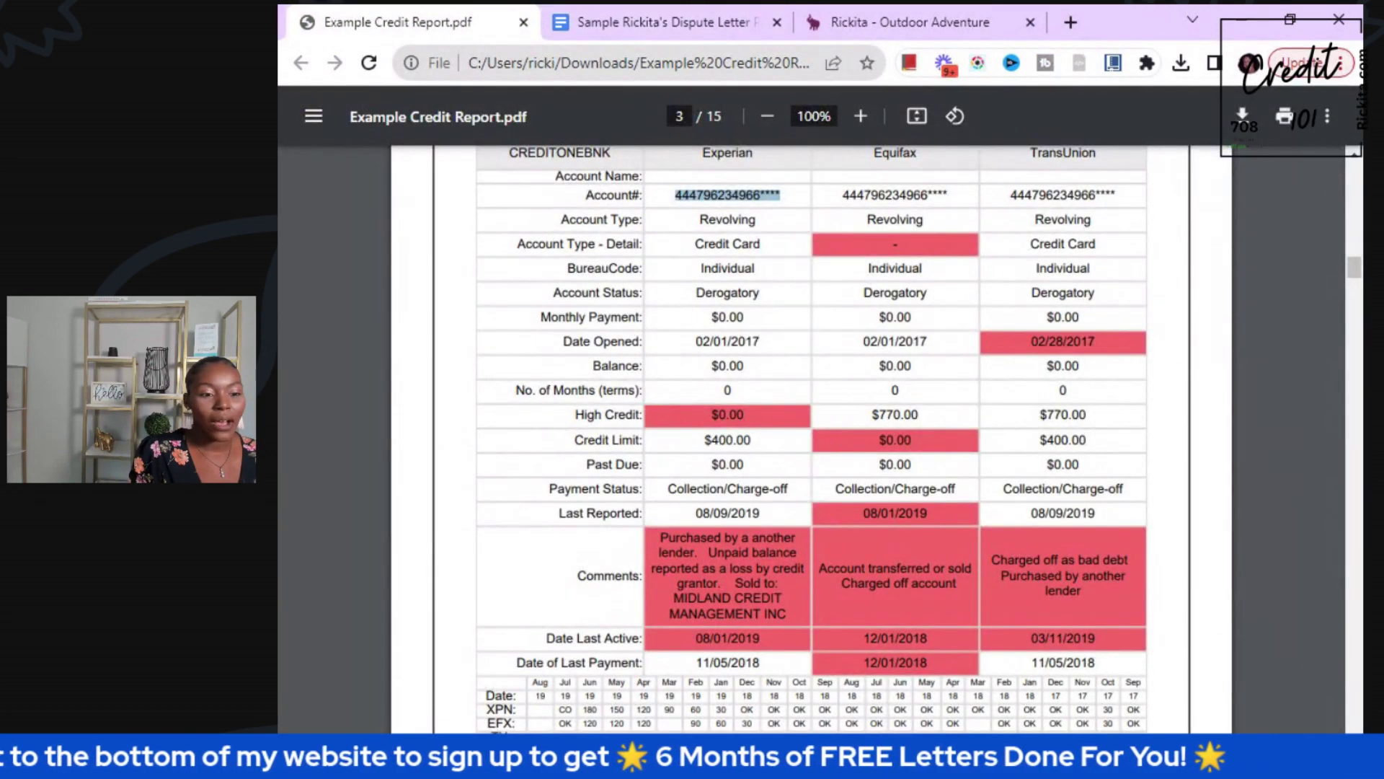
Step: Scroll to page 4's FST PREMIER table and select just the FST PREMIER name
scroll(811, 418, "down", 7)
scroll(811, 432, "down", 2)
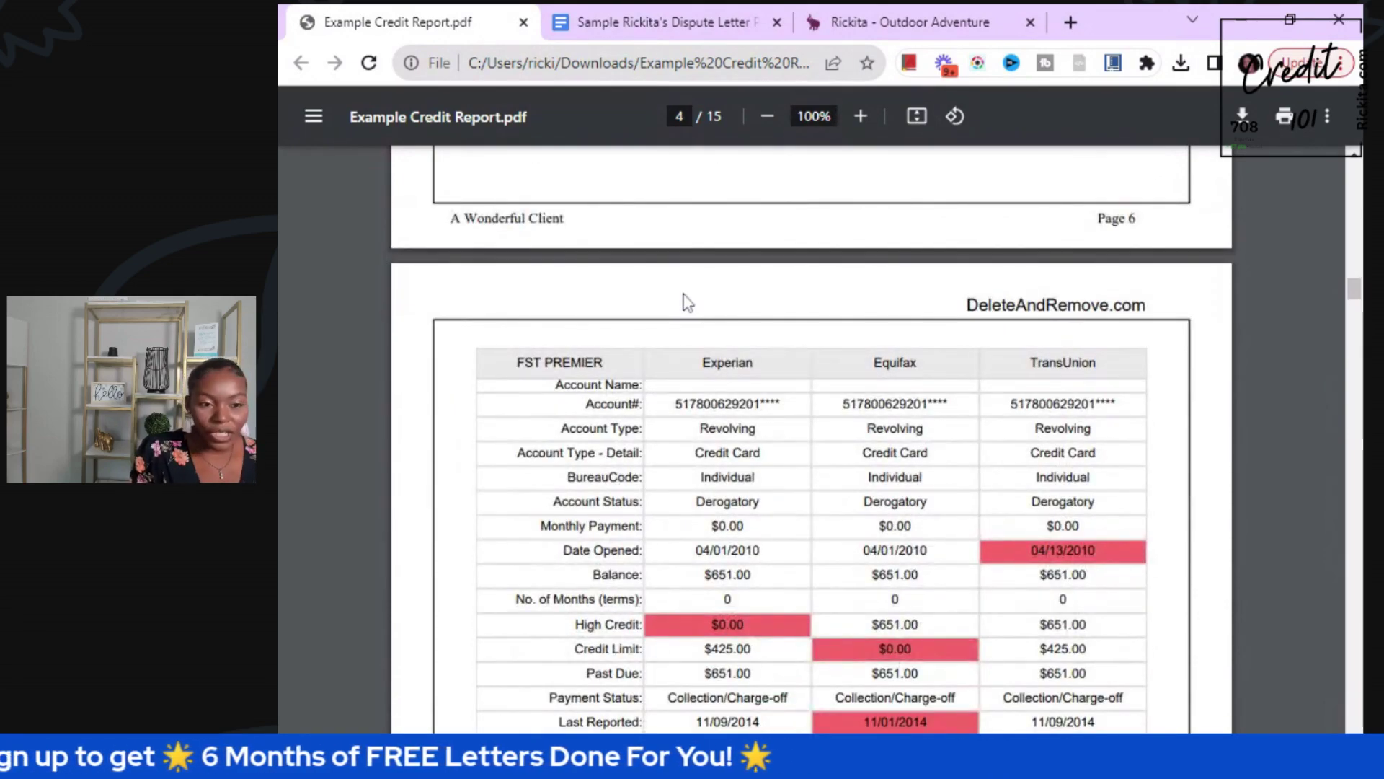
scroll(677, 292, "down", 2)
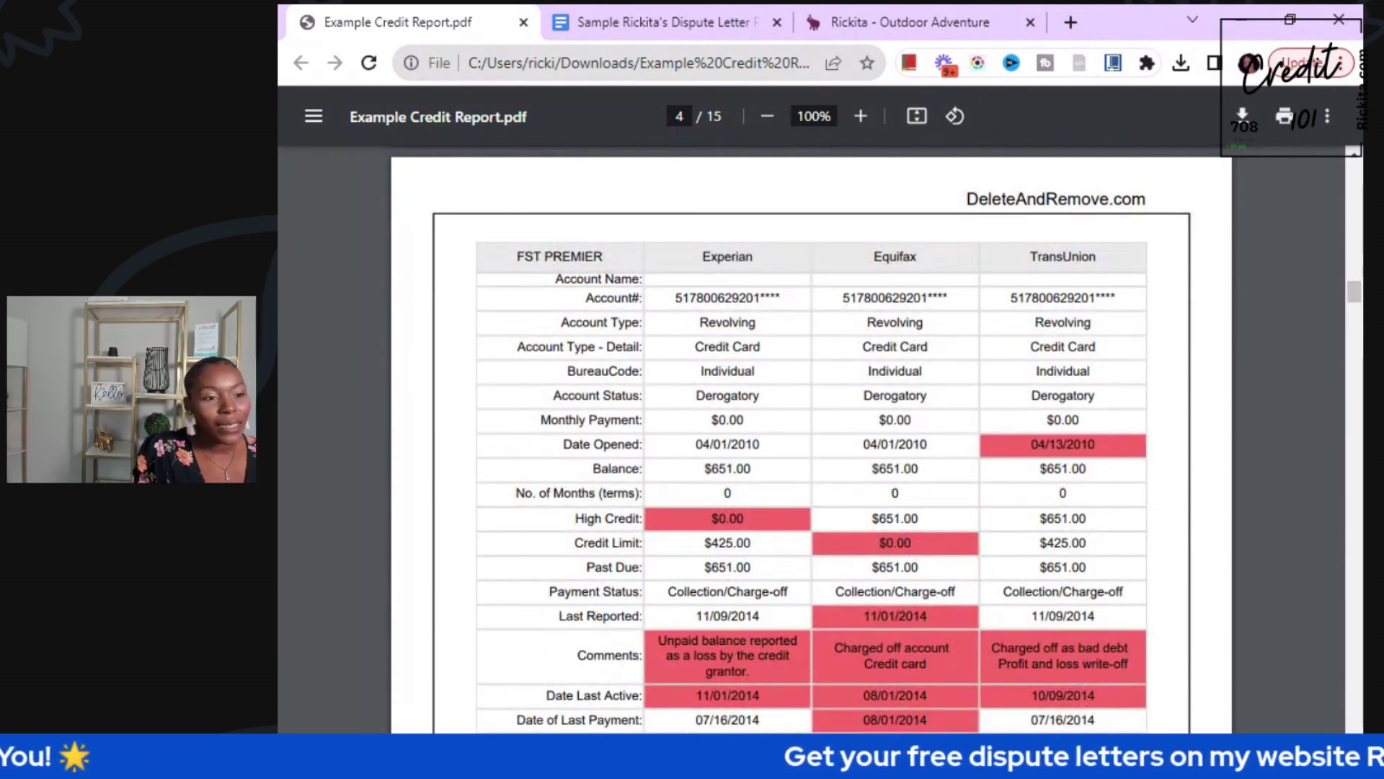
left_click_drag(515, 257, 1097, 257)
left_click_drag(630, 258, 515, 257)
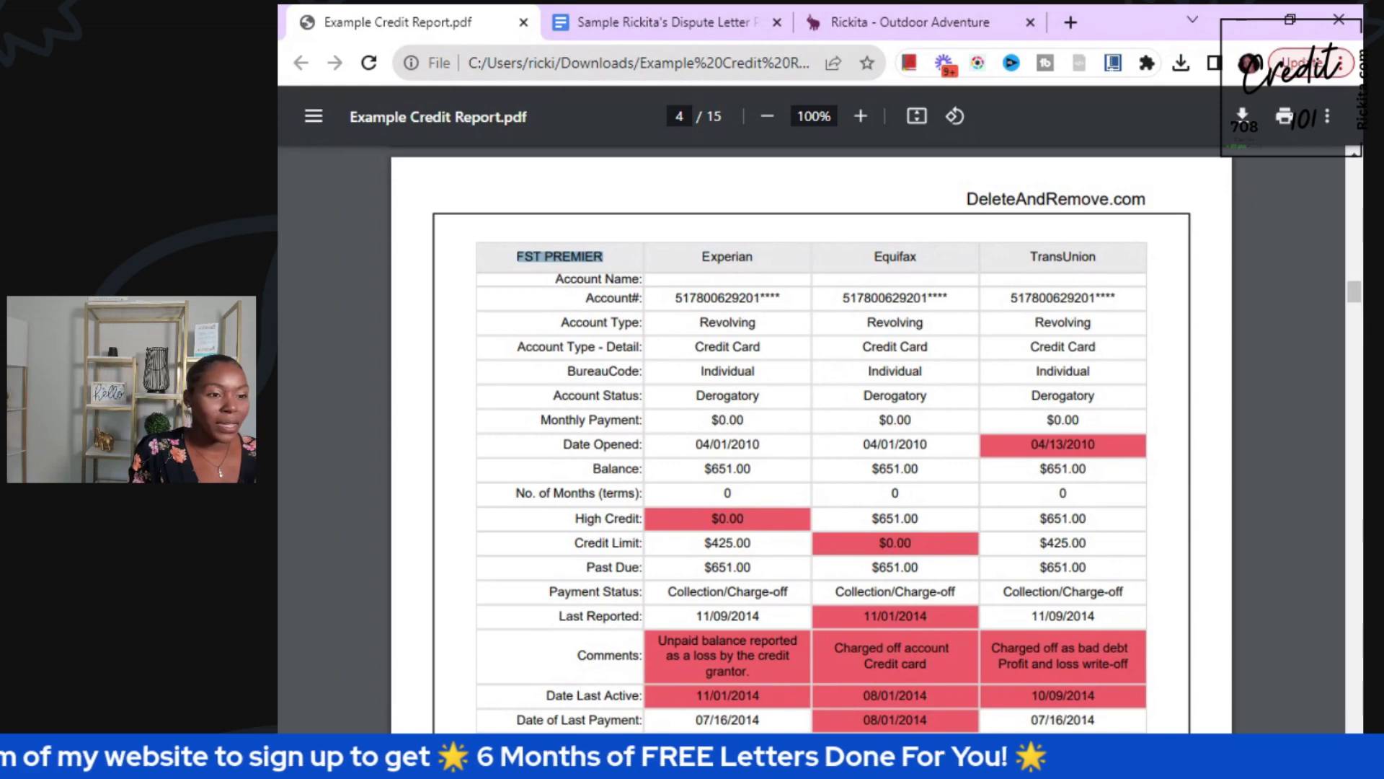
Step: Select the FST PREMIER Experian account number in the credit report, then bring back the dispute letter
left_click_drag(675, 297, 781, 298)
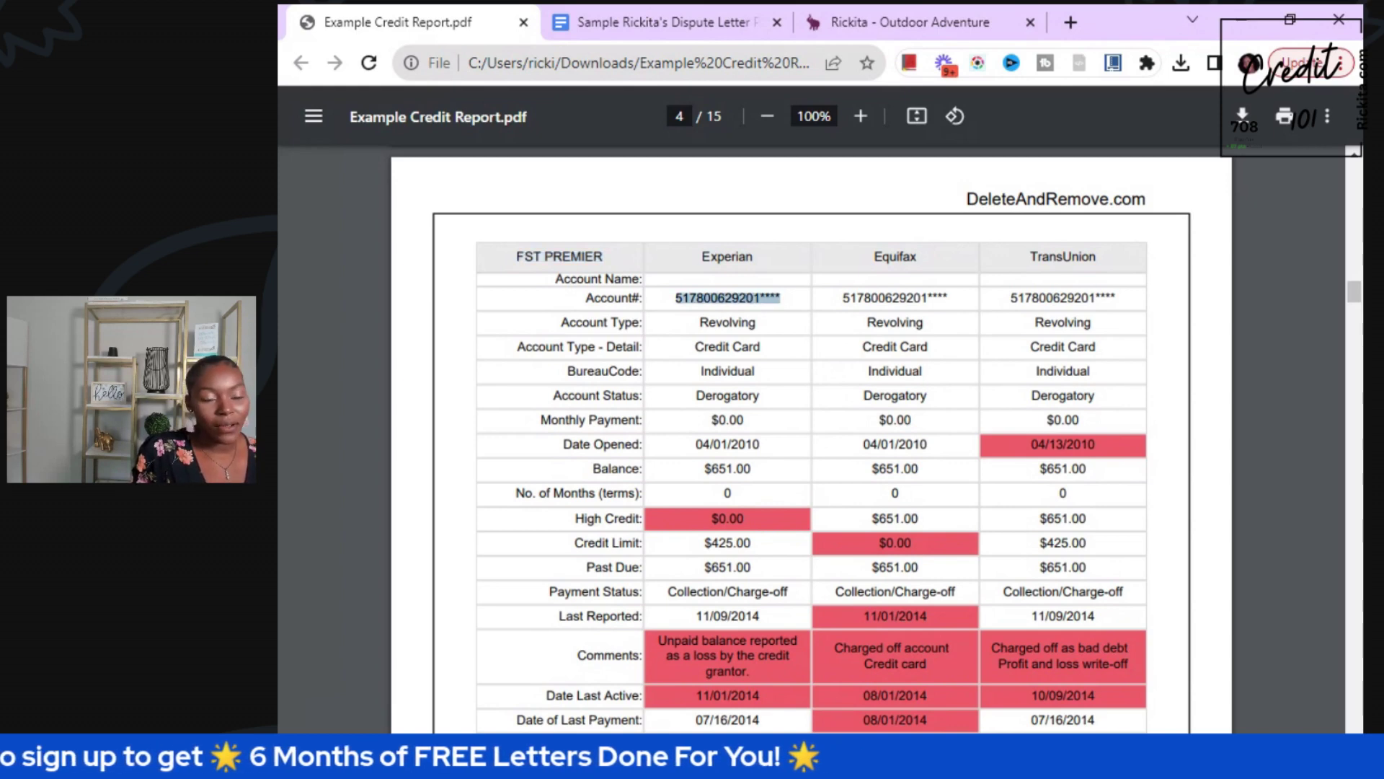
key("ctrl+Tab")
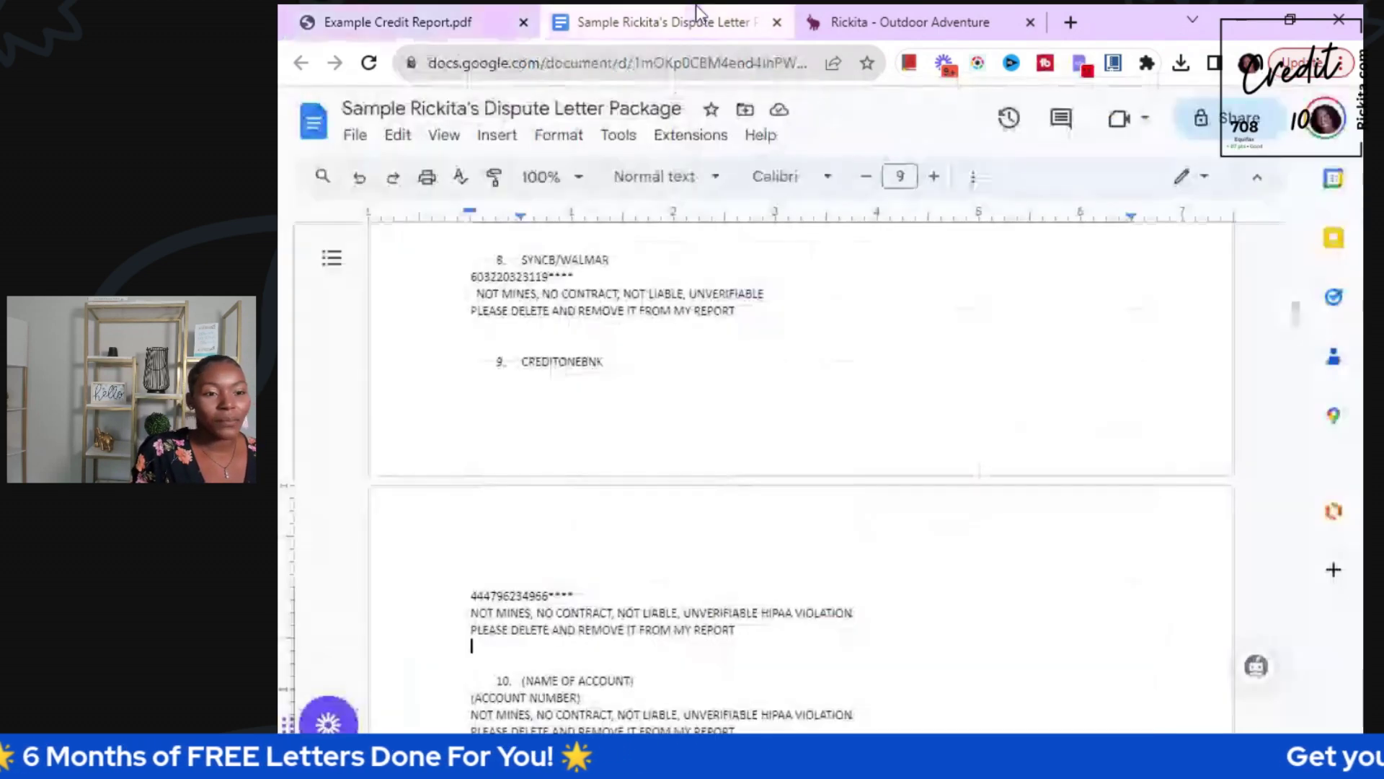
scroll(800, 469, "down", 2)
scroll(800, 468, "up", 3)
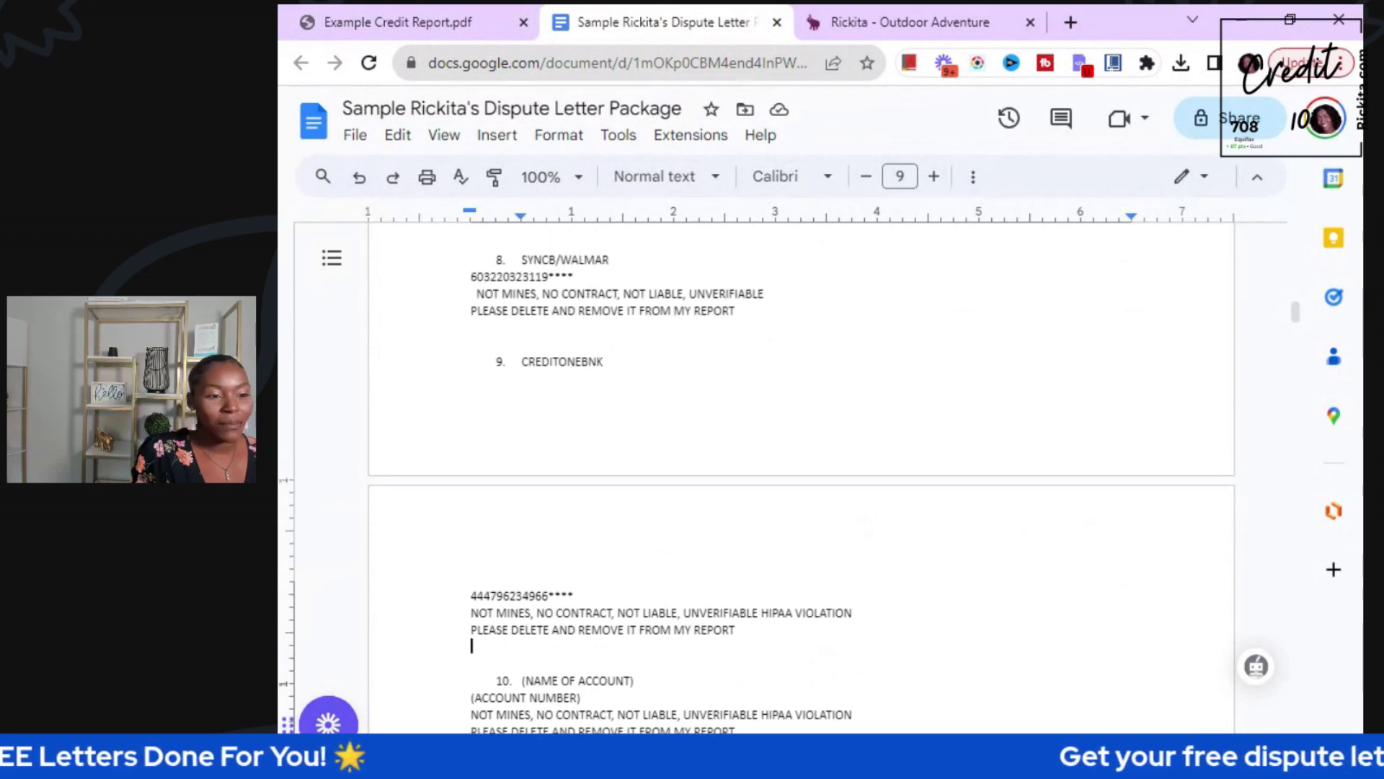
left_click(435, 13)
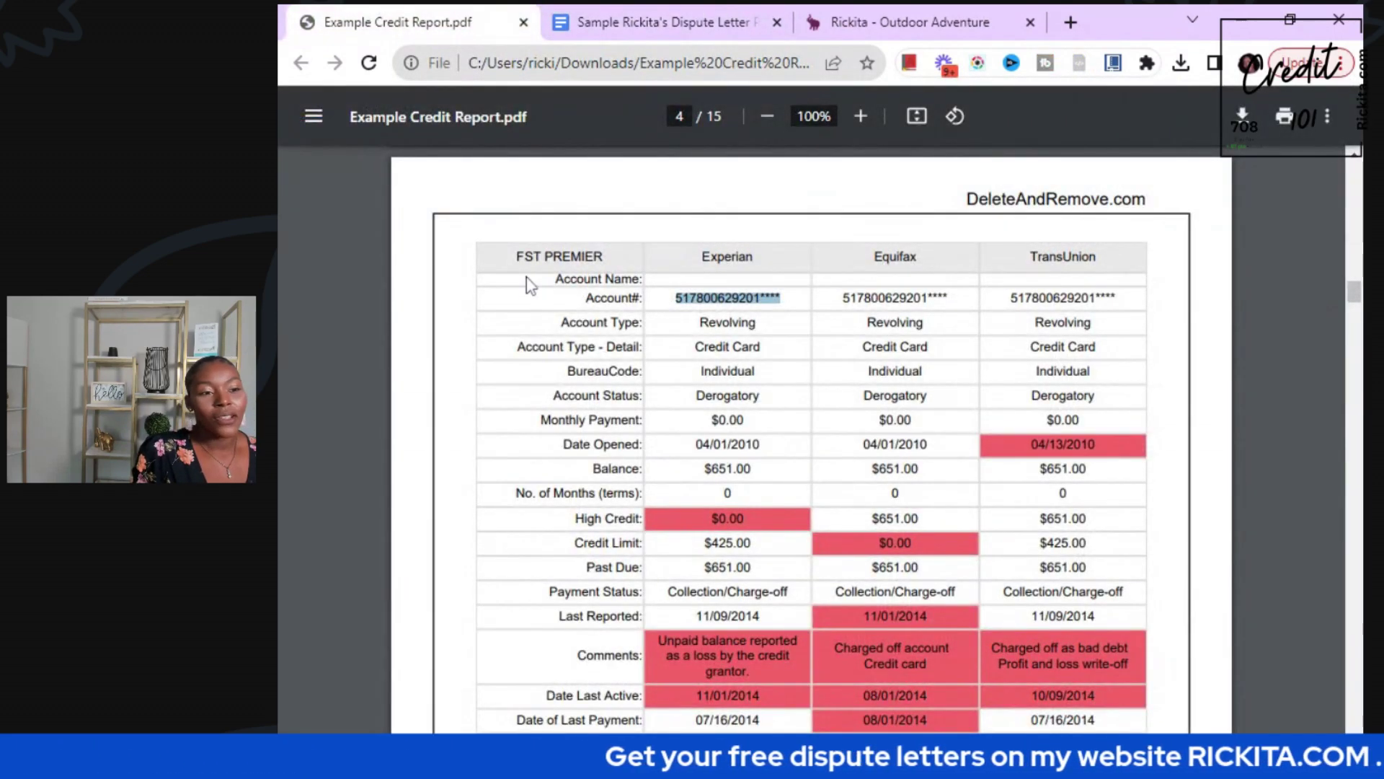
left_click(685, 22)
scroll(801, 476, "down", 13)
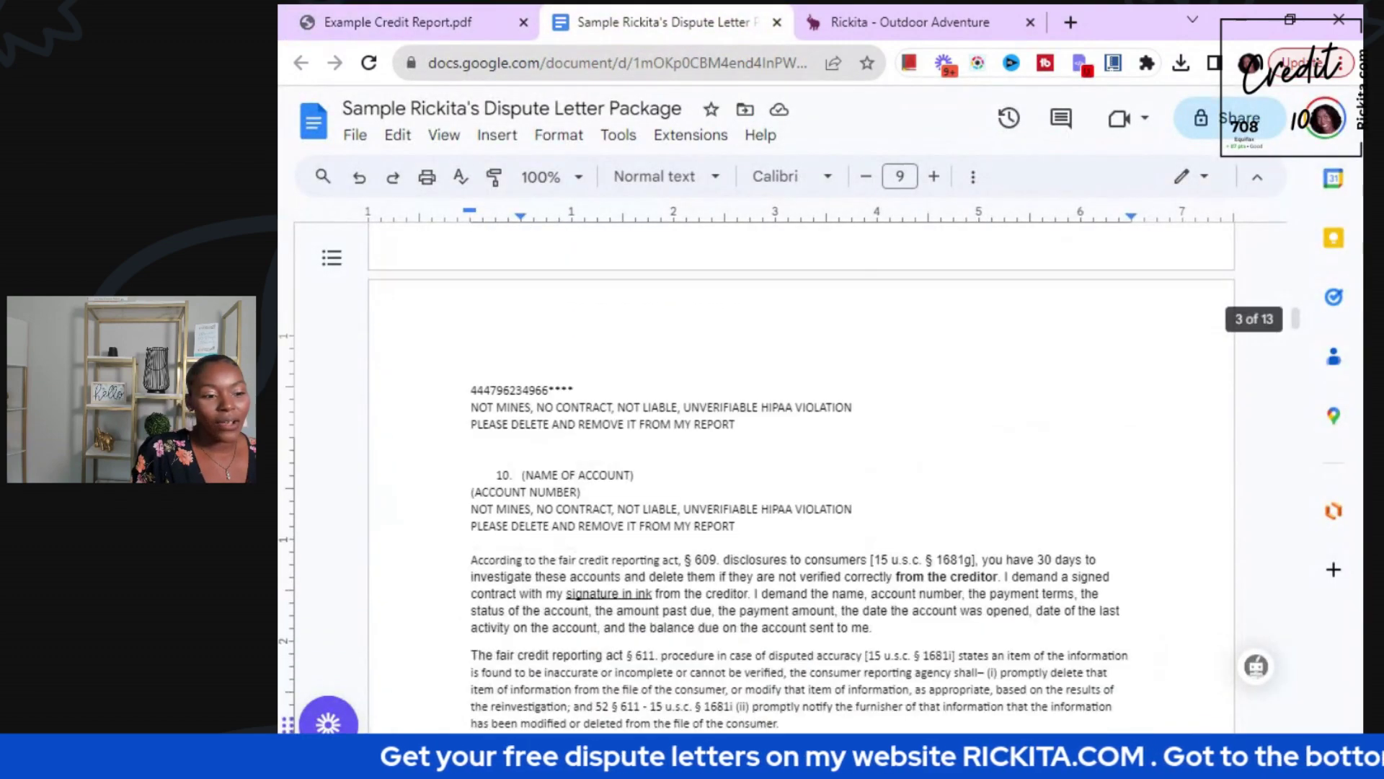
scroll(800, 476, "up", 2)
scroll(800, 476, "up", 10)
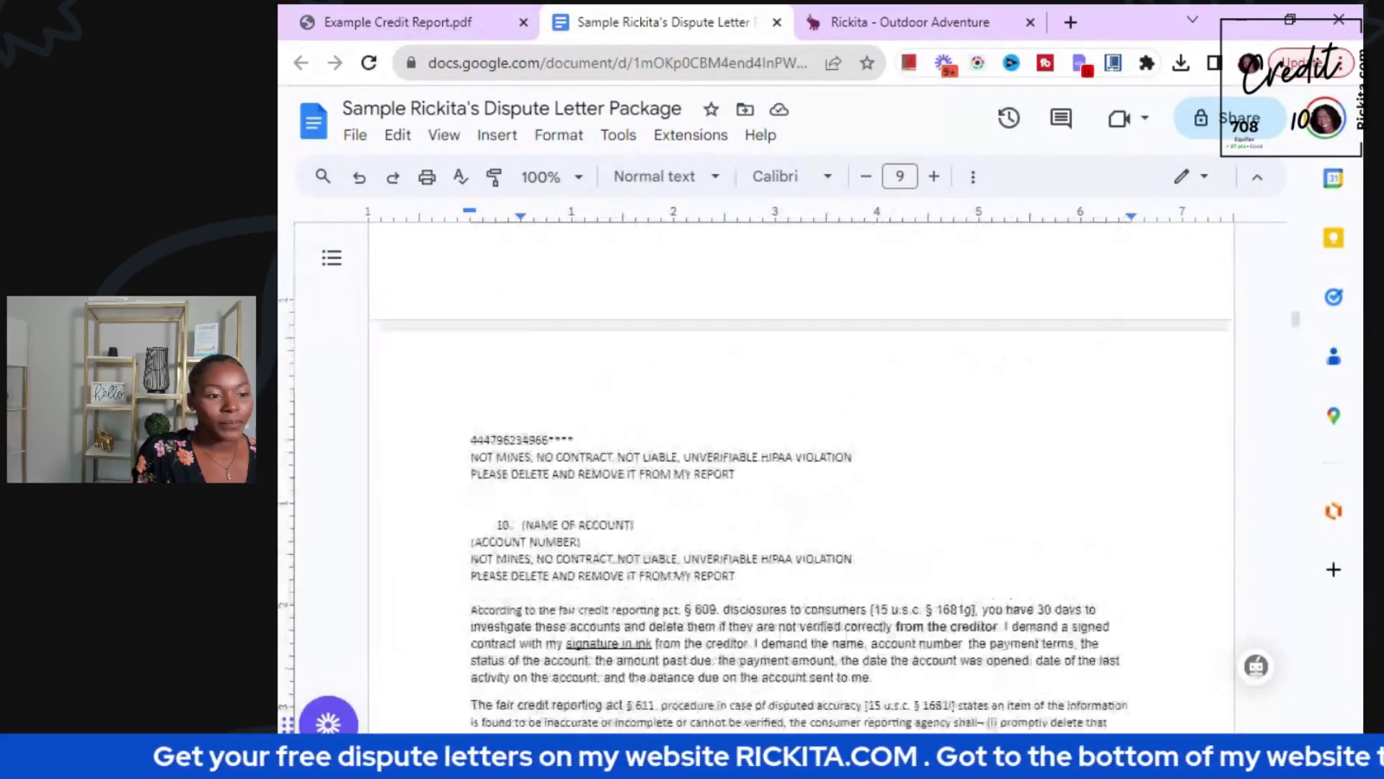
Step: Copy item 9's CREDITONEBNK entry over item 14's four placeholder lines in Letter #3
key("shift+Up")
key("shift+Up")
key("shift+Up")
key("shift+Up")
key("shift+Up")
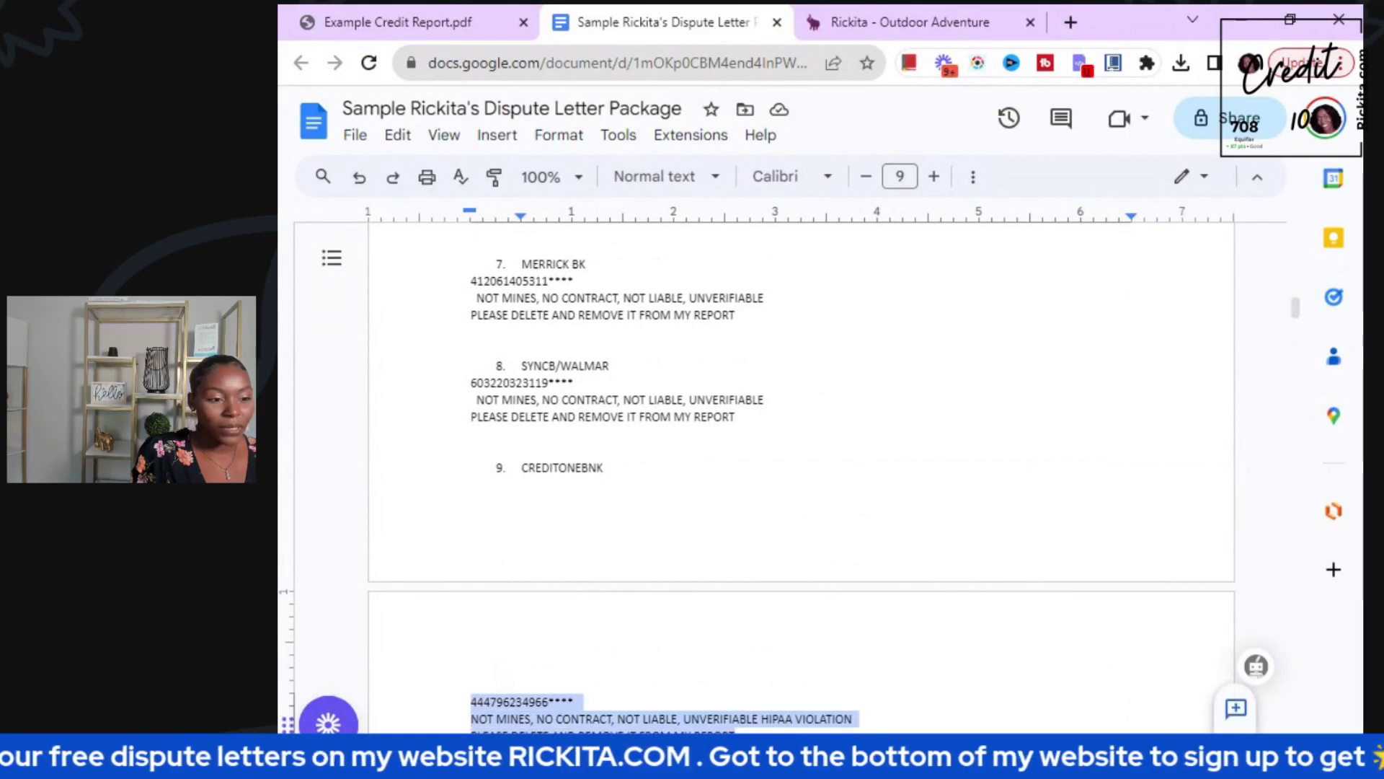
scroll(800, 476, "down", 18)
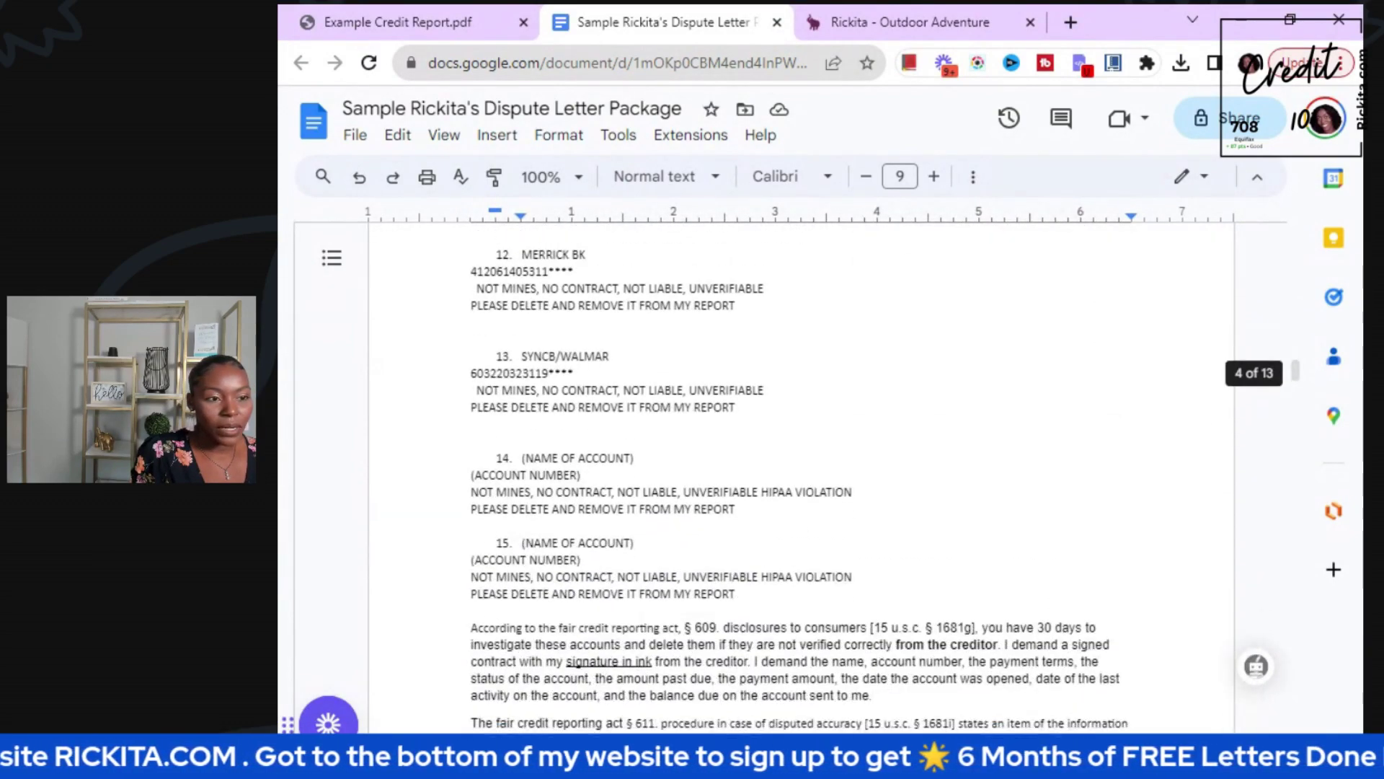
scroll(800, 476, "up", 2)
left_click_drag(735, 615, 525, 565)
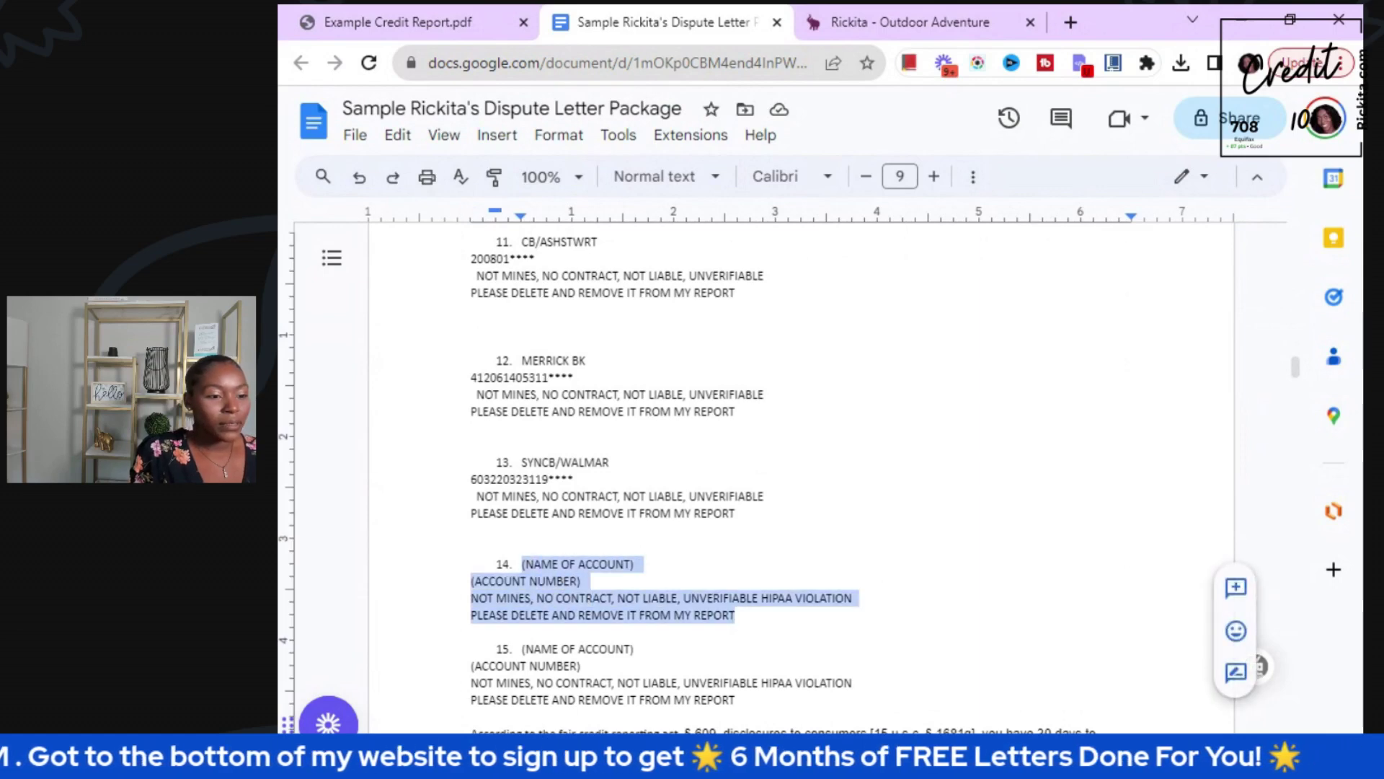
key("ctrl+v")
scroll(800, 476, "up", 20)
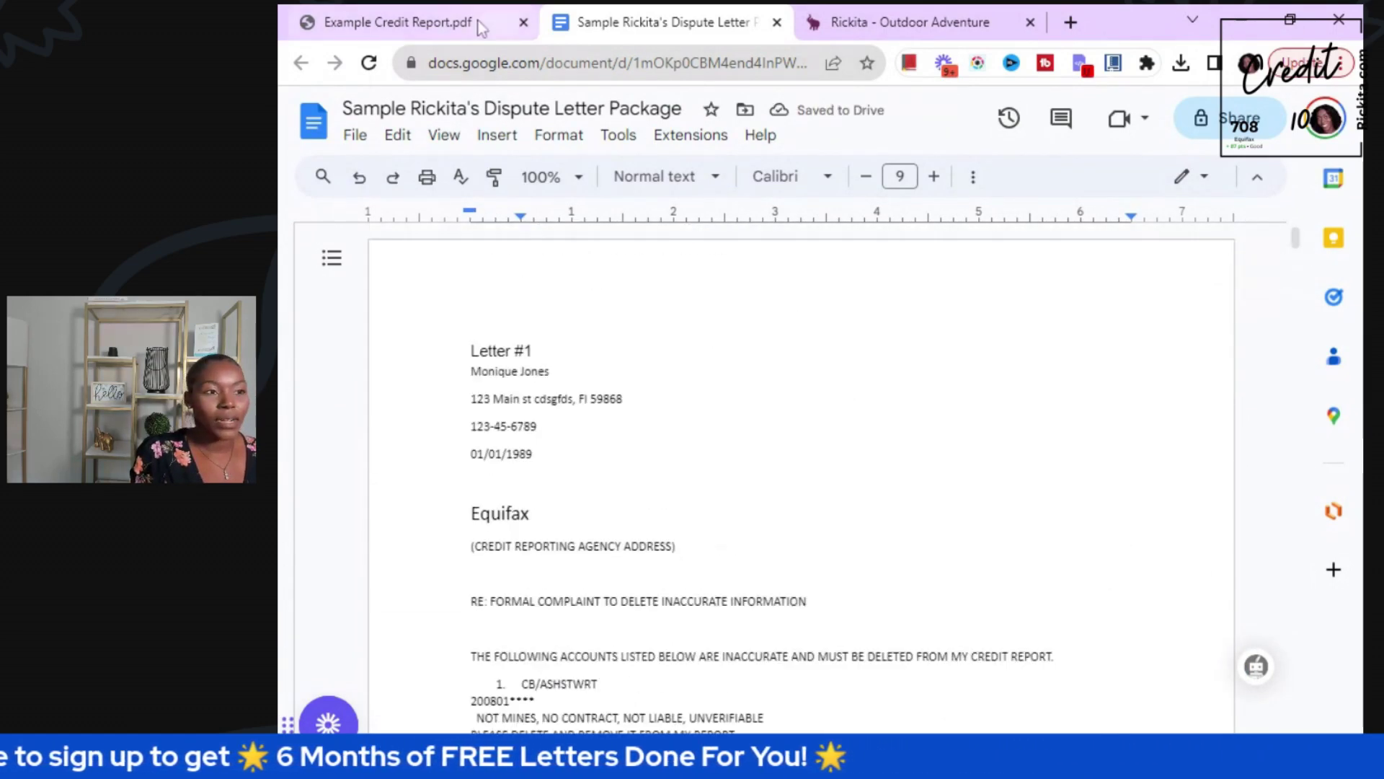
left_click(462, 26)
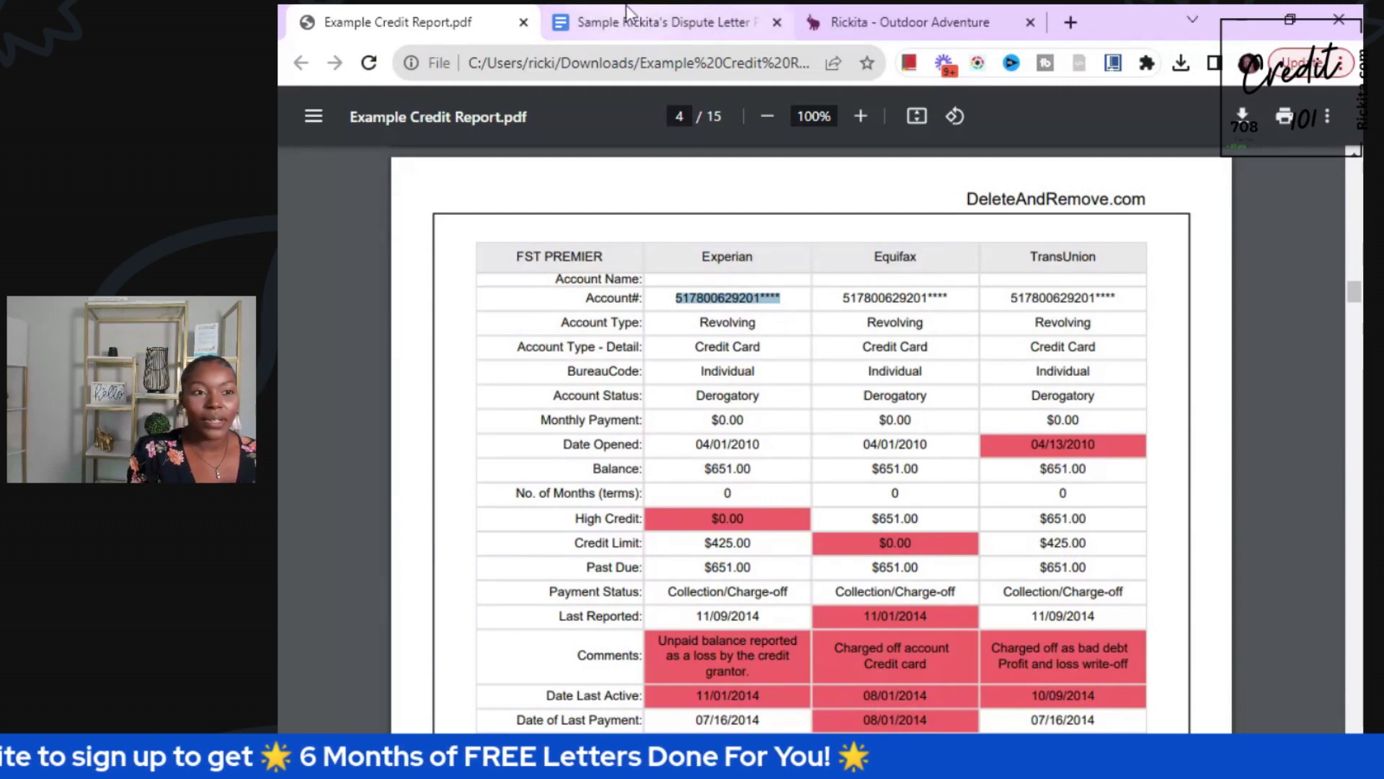
key("ctrl+Tab")
scroll(800, 476, "down", 3)
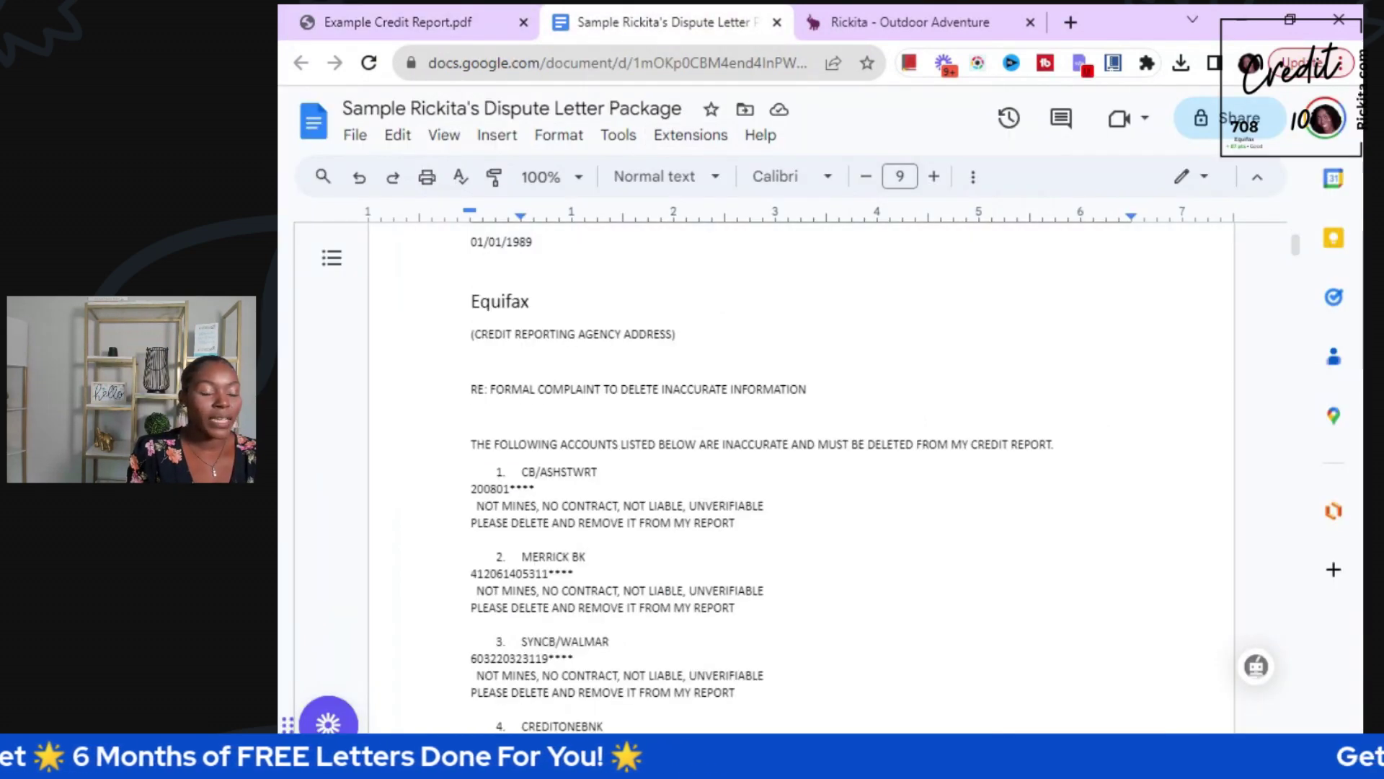
left_click_drag(521, 472, 743, 545)
left_click(637, 493)
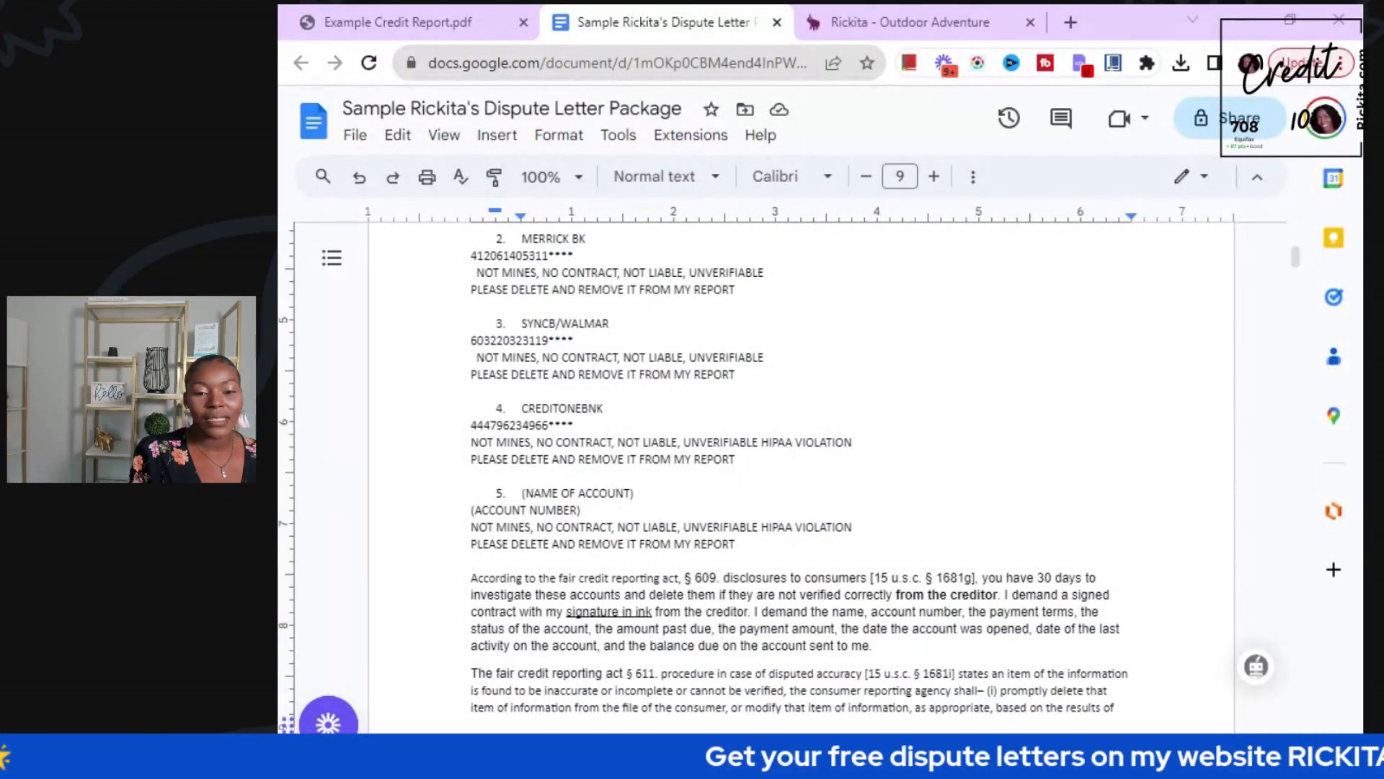
Step: Replace item 5's account-name placeholder with FST PREMIER copied from the credit report
left_click(637, 493)
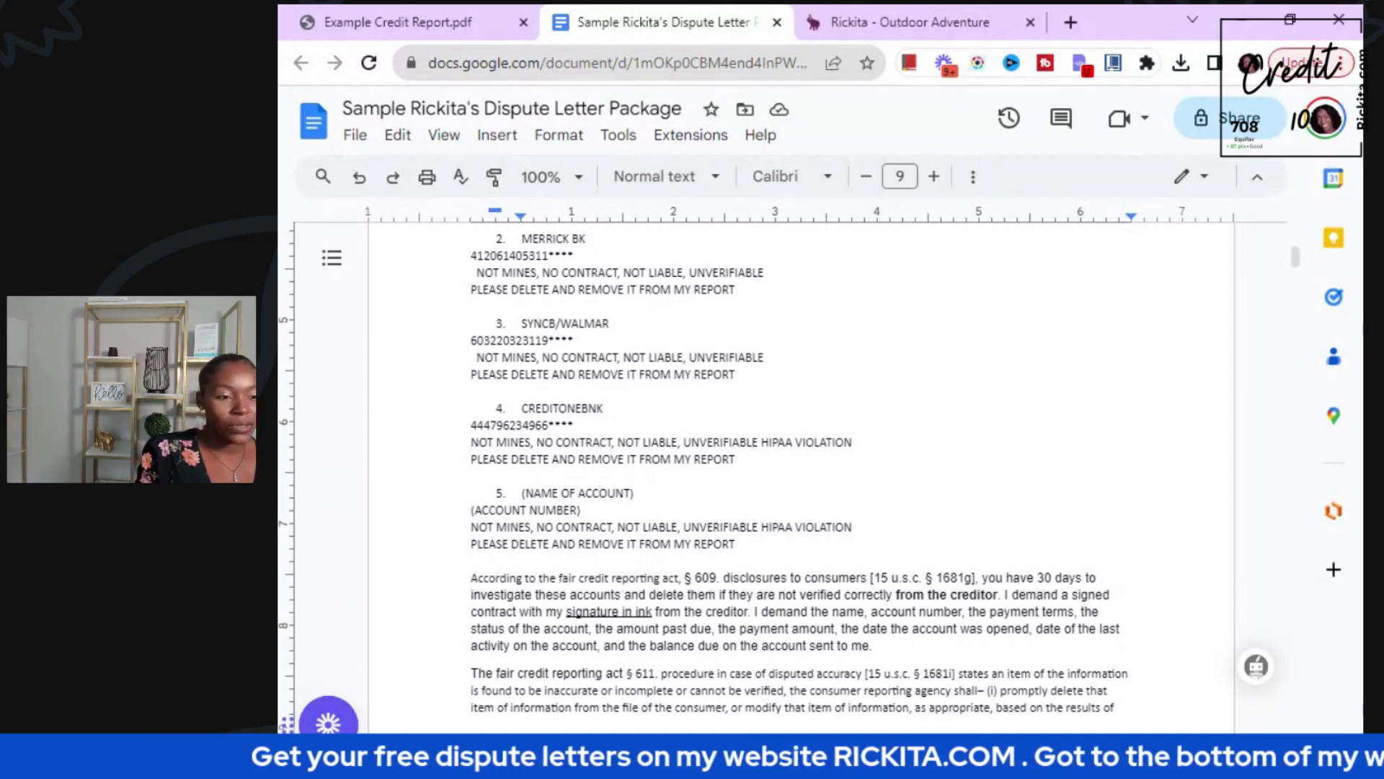
key("ctrl+shift+Tab")
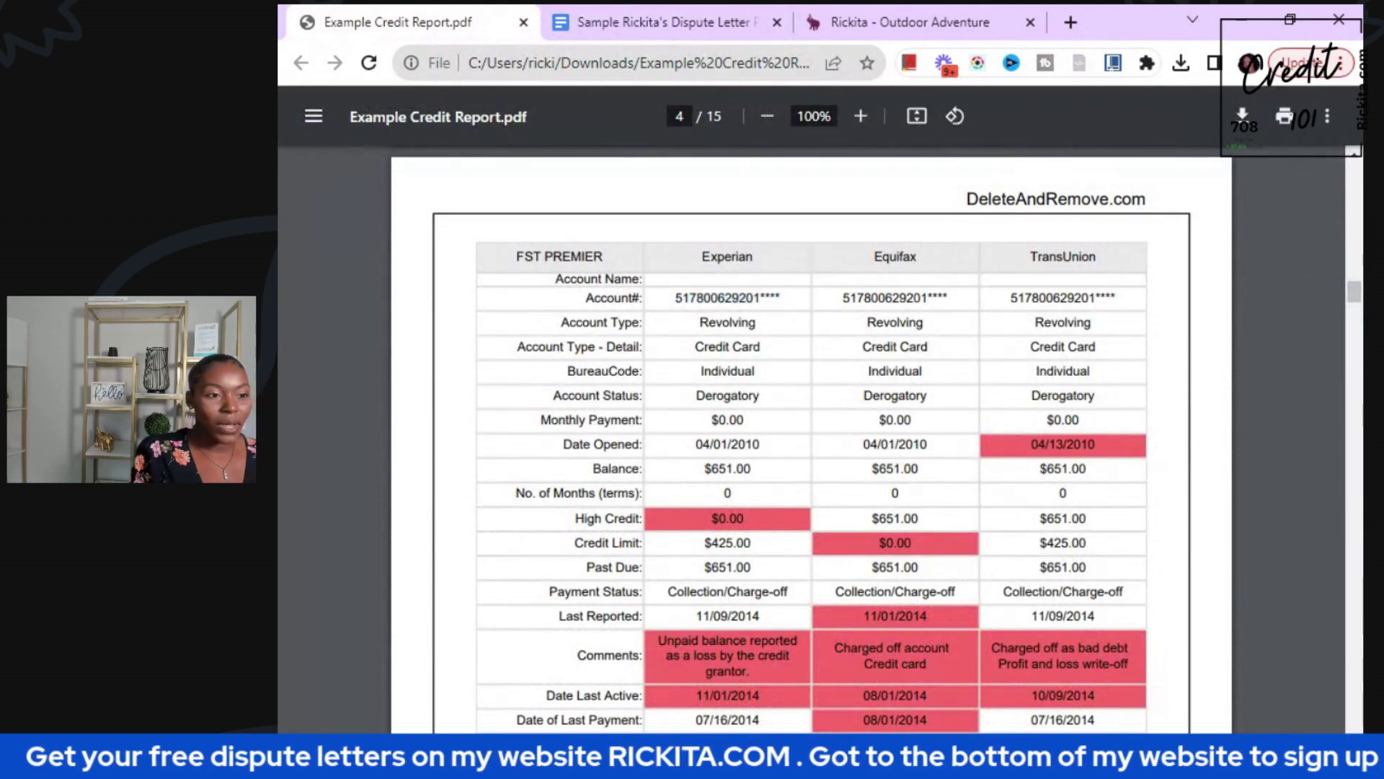
left_click(558, 257)
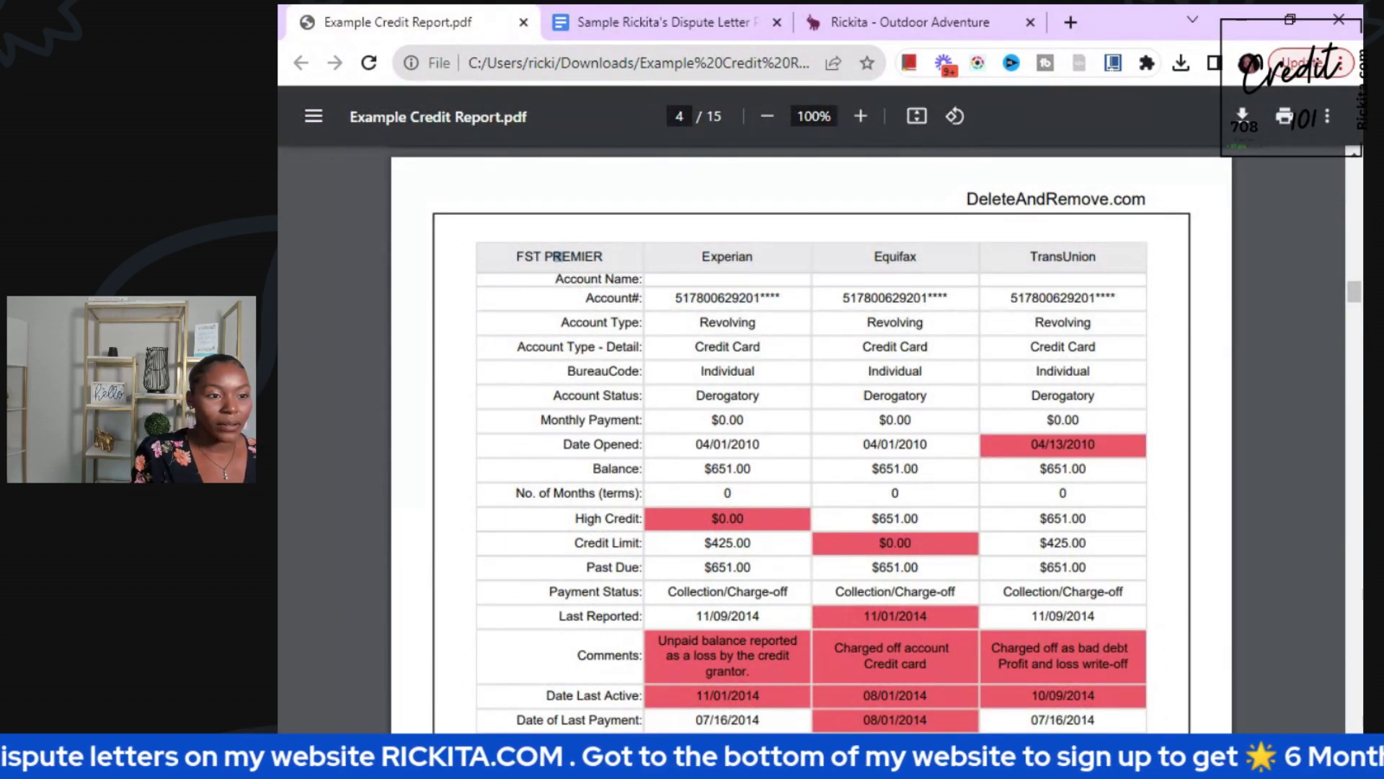
left_click_drag(526, 257, 604, 257)
left_click_drag(517, 257, 603, 256)
key("ctrl+c")
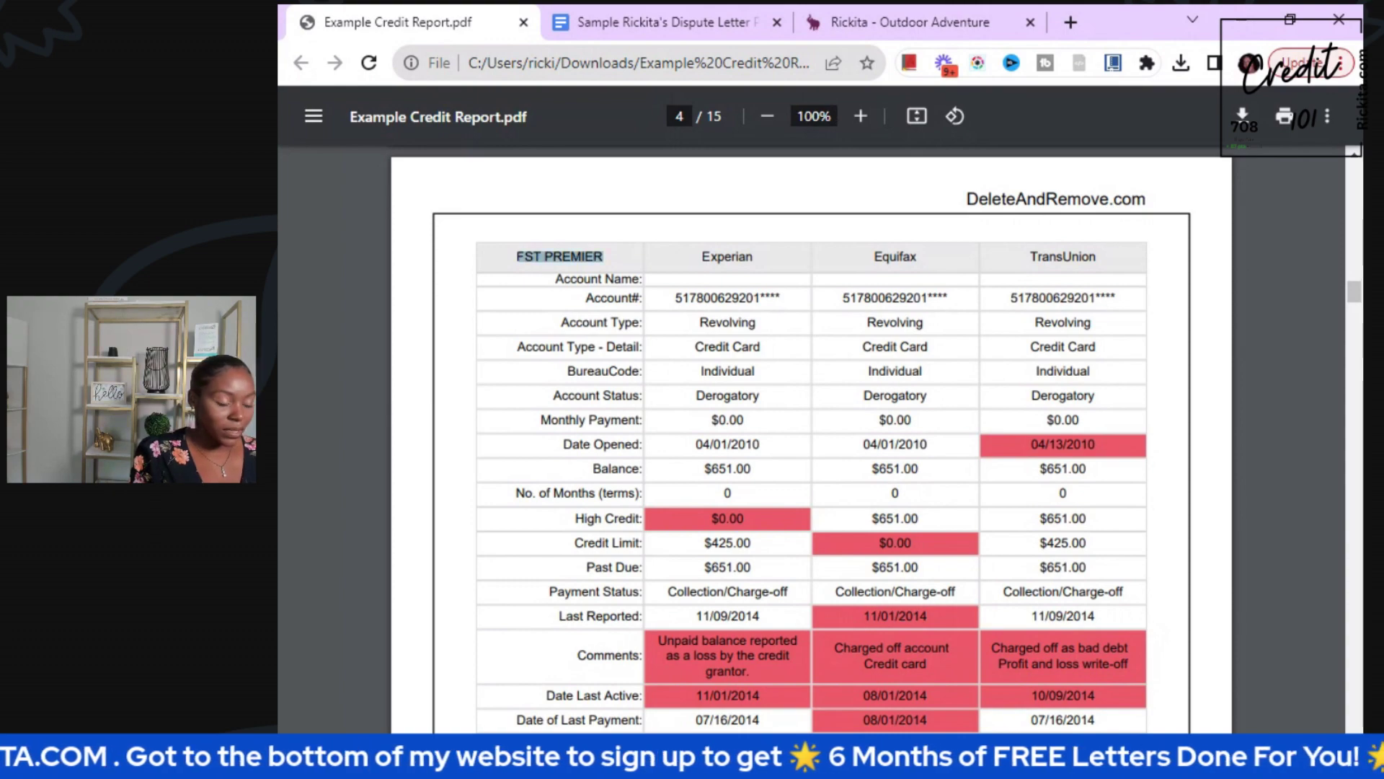
left_click(671, 22)
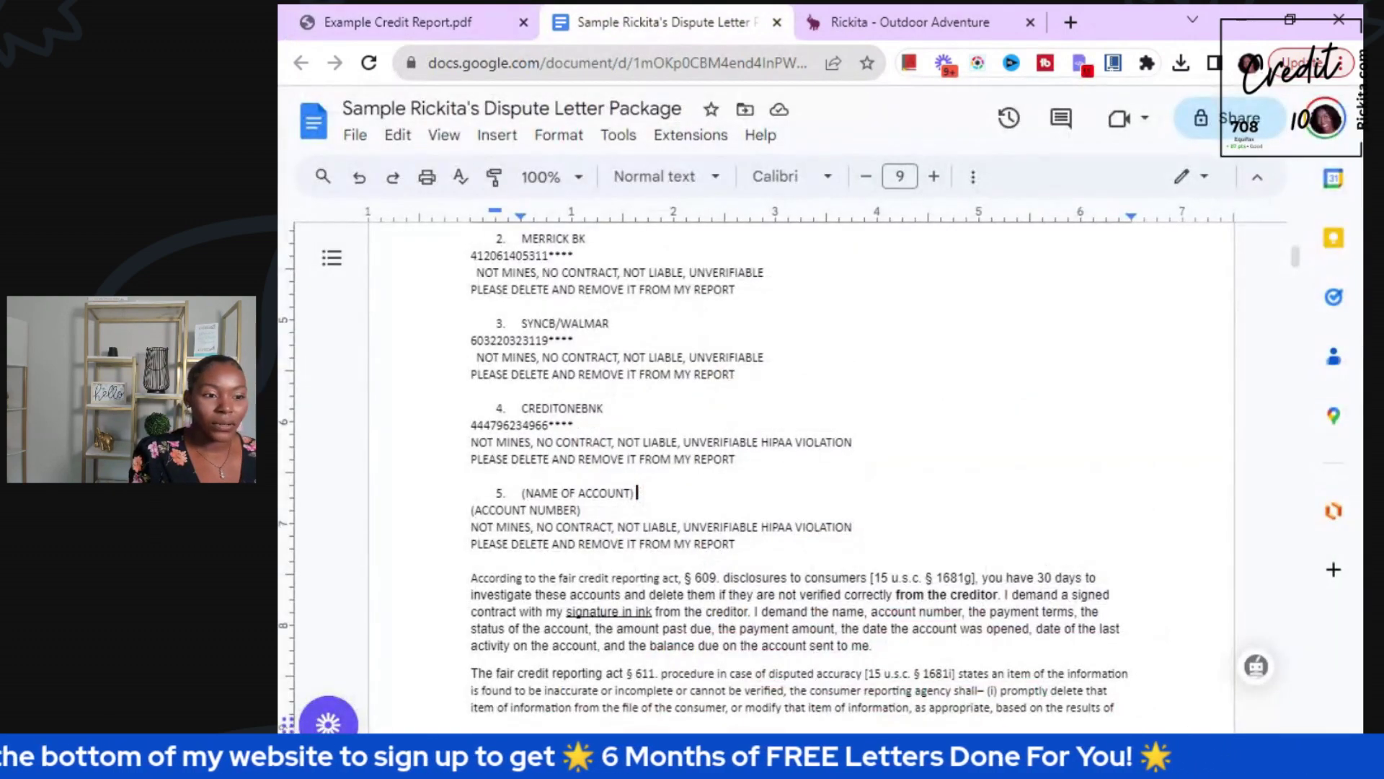
left_click_drag(640, 492, 532, 492)
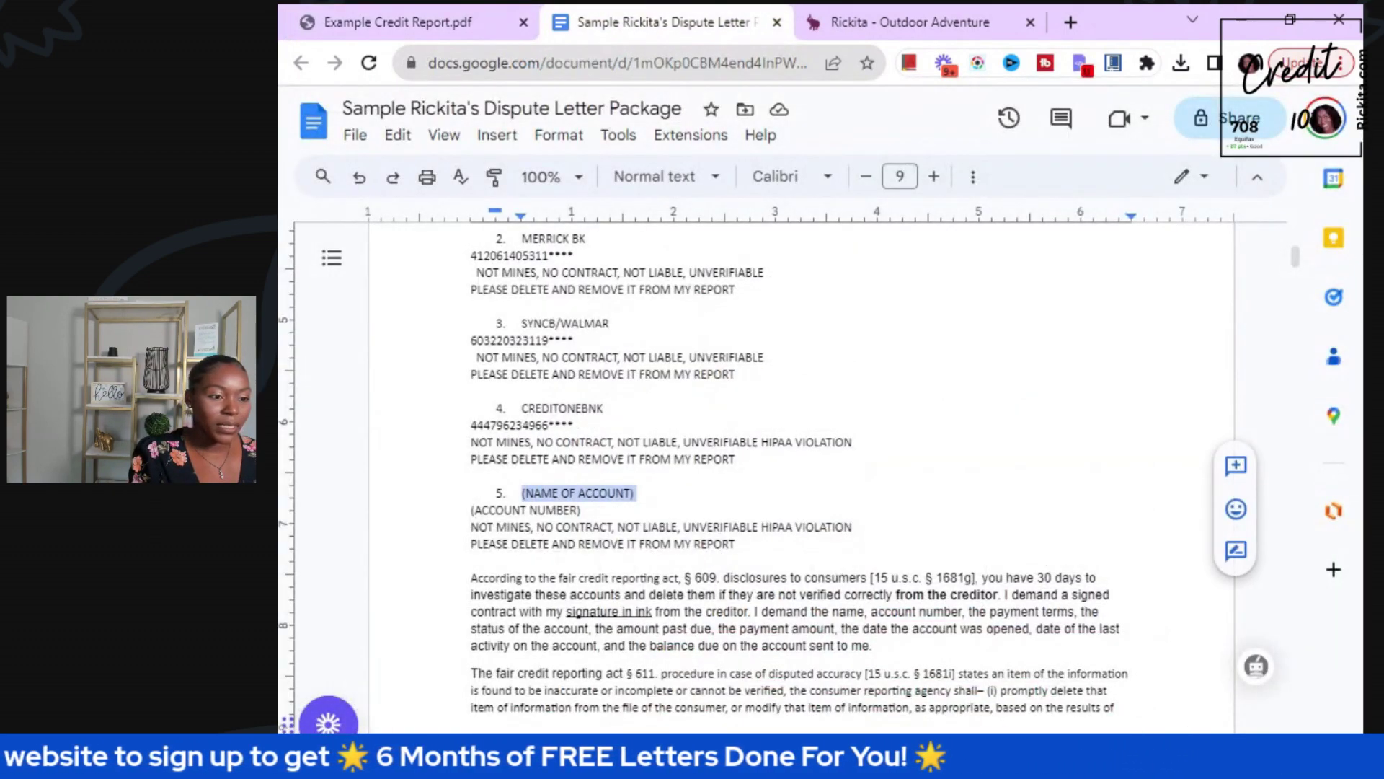
key("ctrl+v")
Step: Paste FST PREMIER's Experian account number into item 5 and highlight its payment status row
left_click(403, 22)
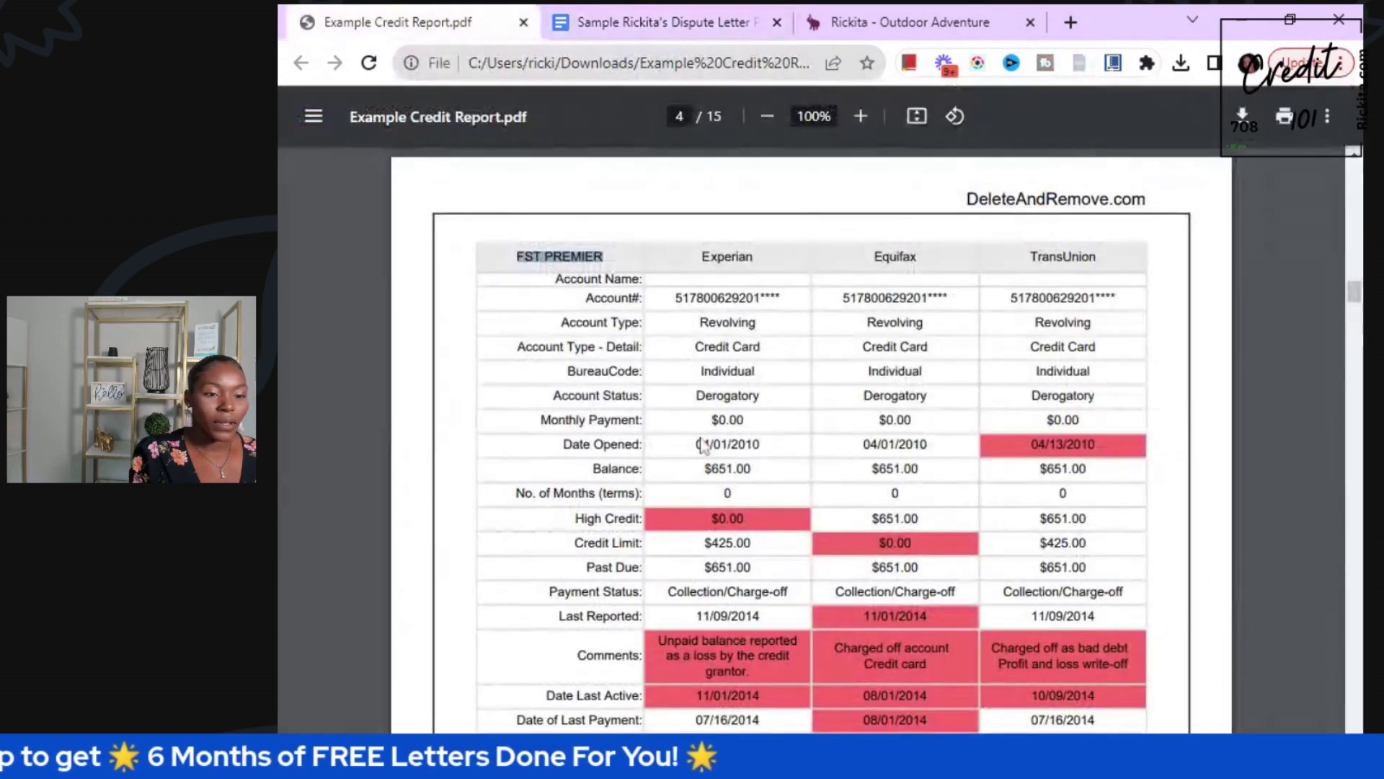
left_click_drag(796, 300, 676, 298)
key("ctrl+c")
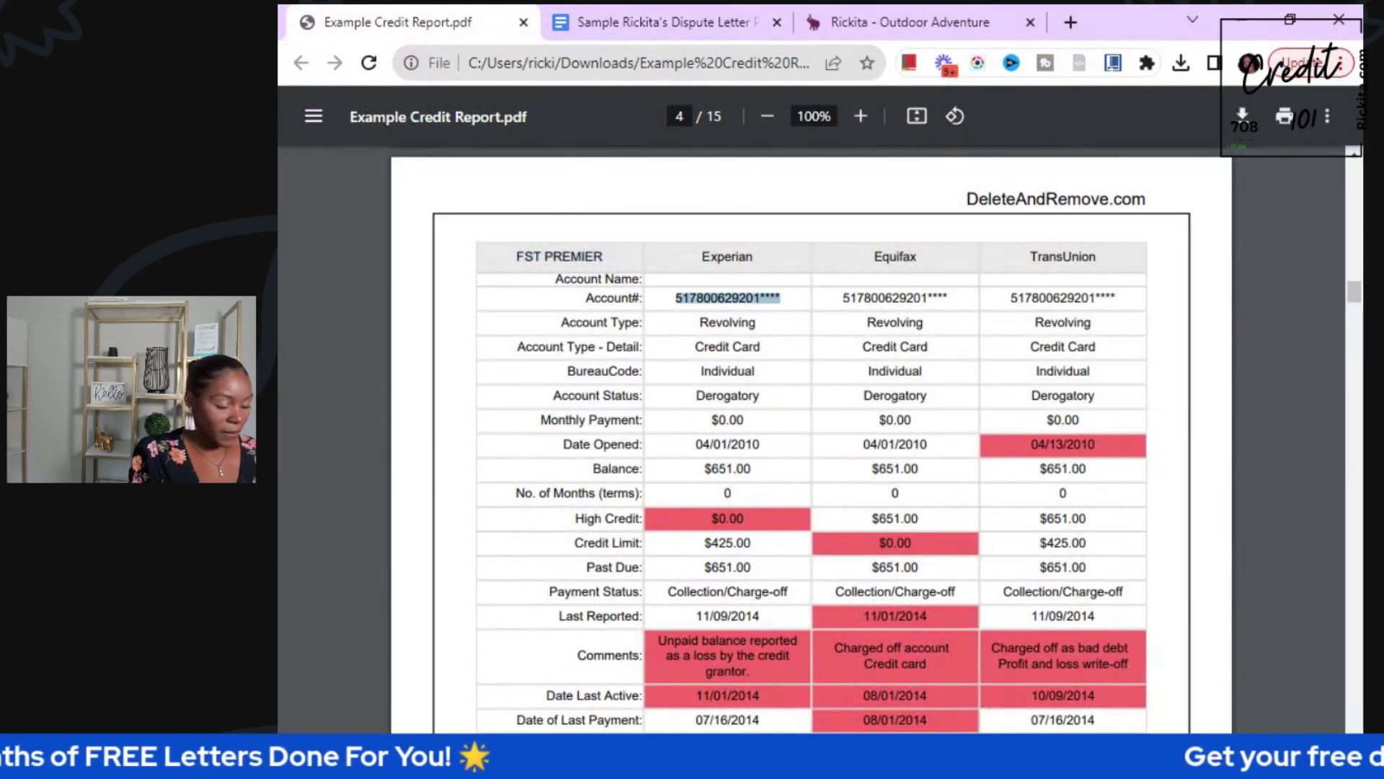
left_click(634, 21)
left_click_drag(578, 510, 741, 545)
key("ctrl+v")
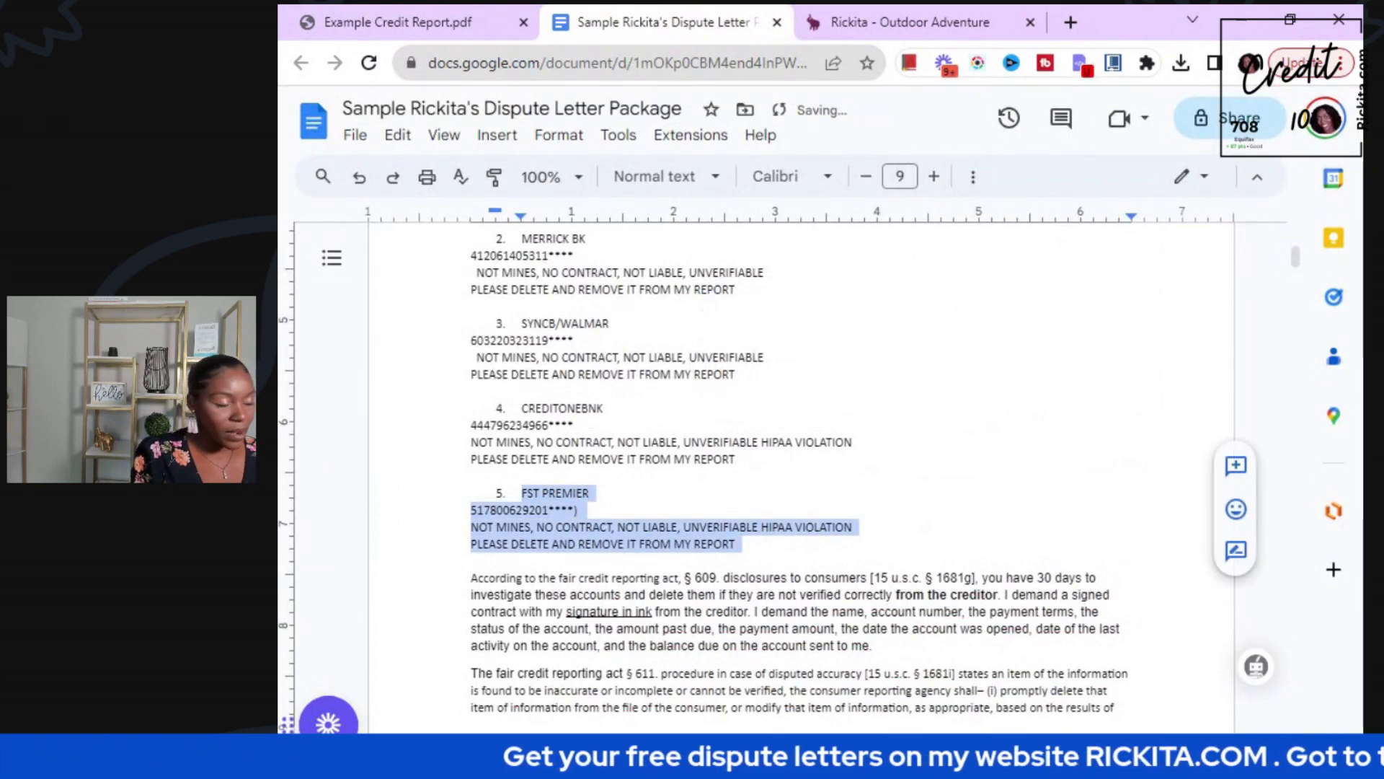
left_click(462, 23)
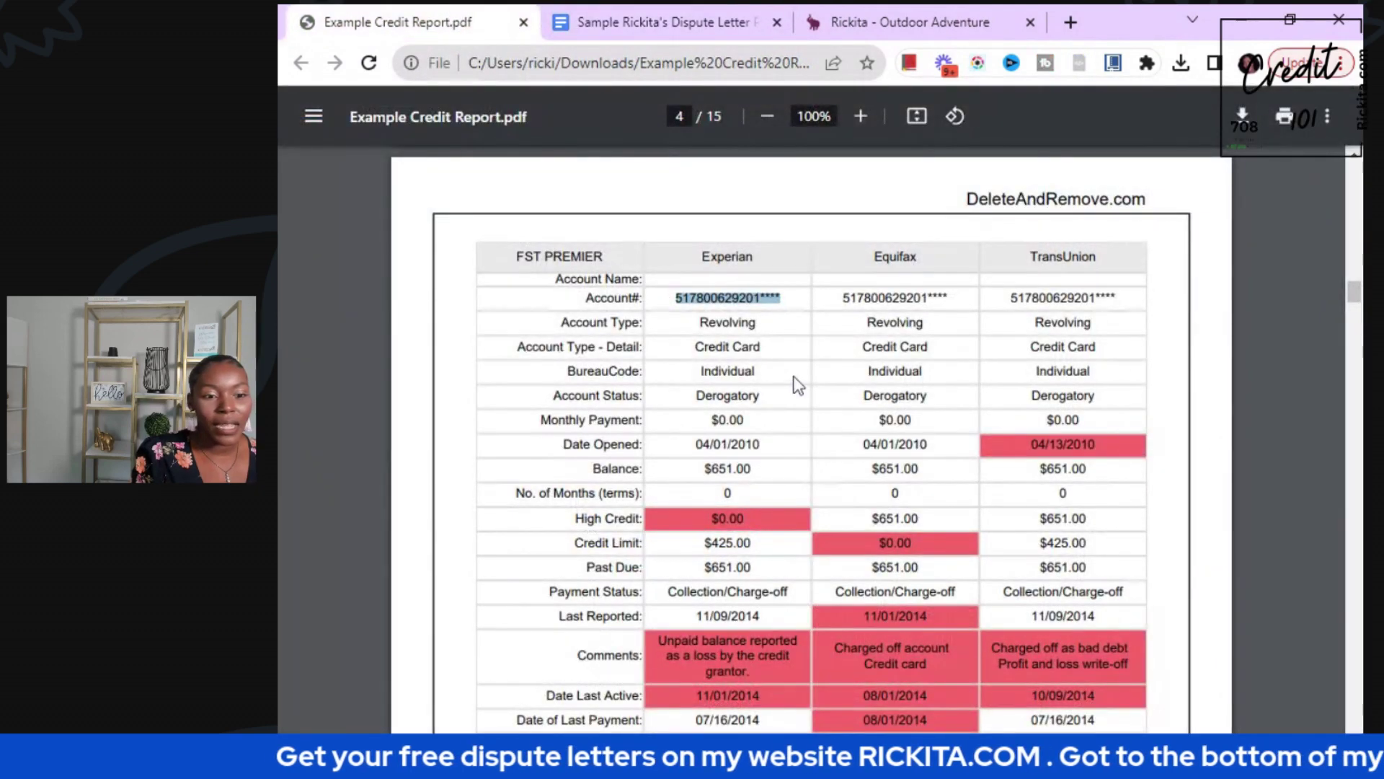
left_click_drag(549, 591, 1123, 592)
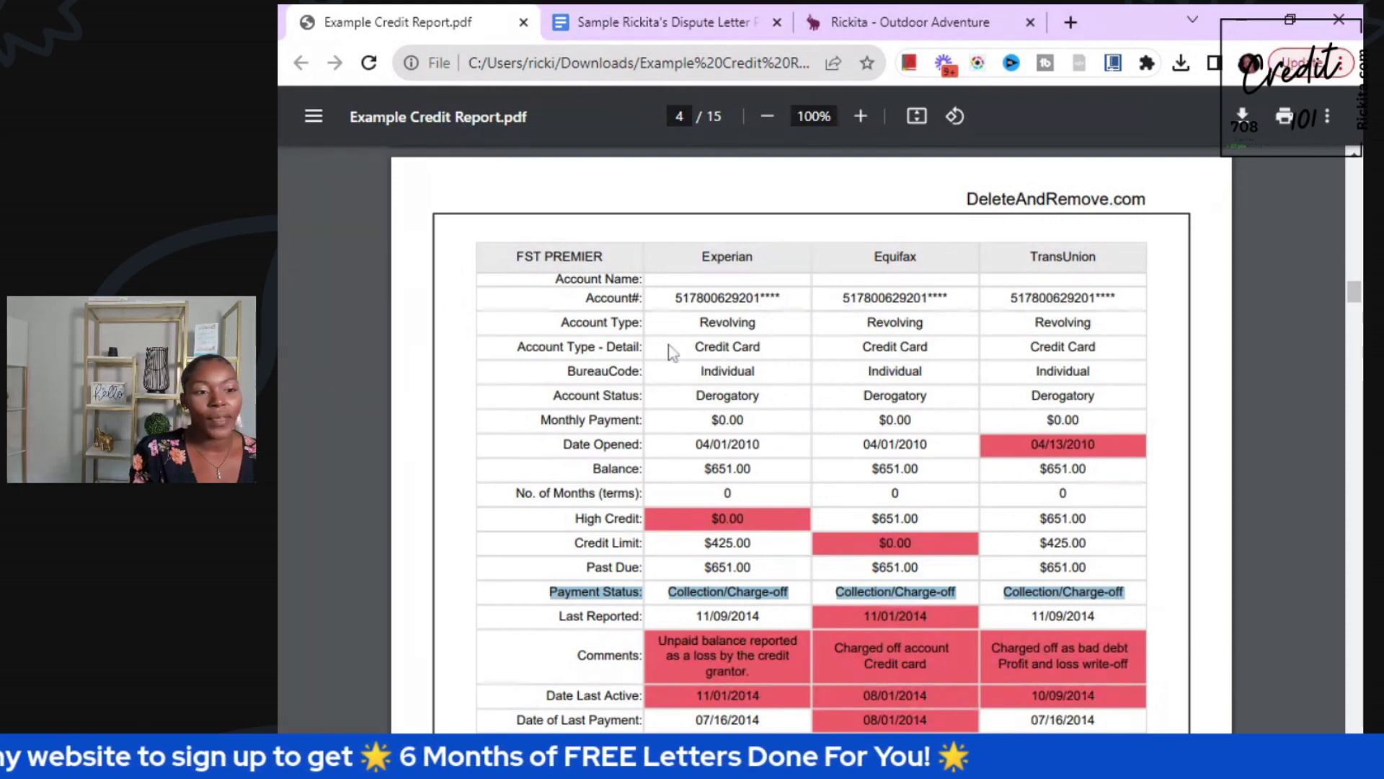
Step: Replace item 10's placeholder account lines with the FST PREMIER entry
left_click(707, 22)
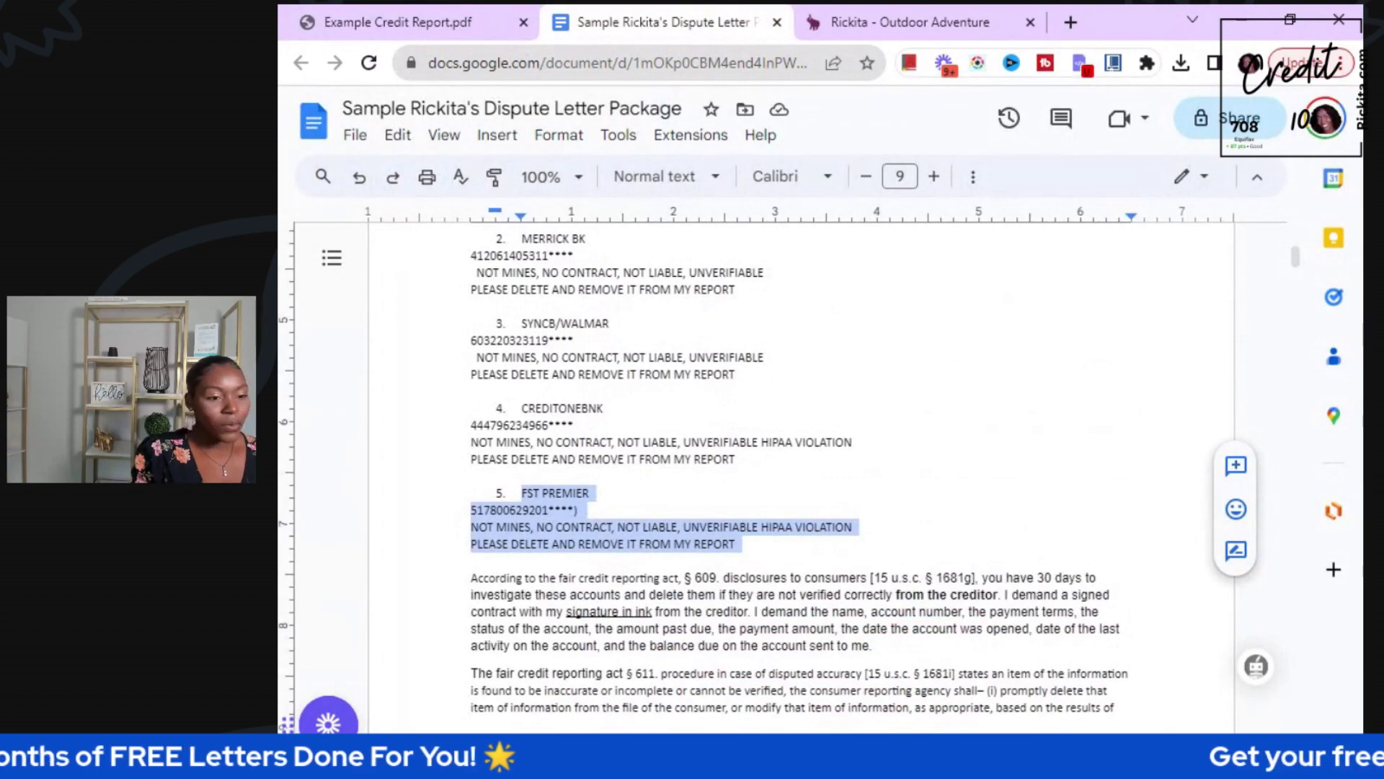
scroll(800, 469, "down", 15)
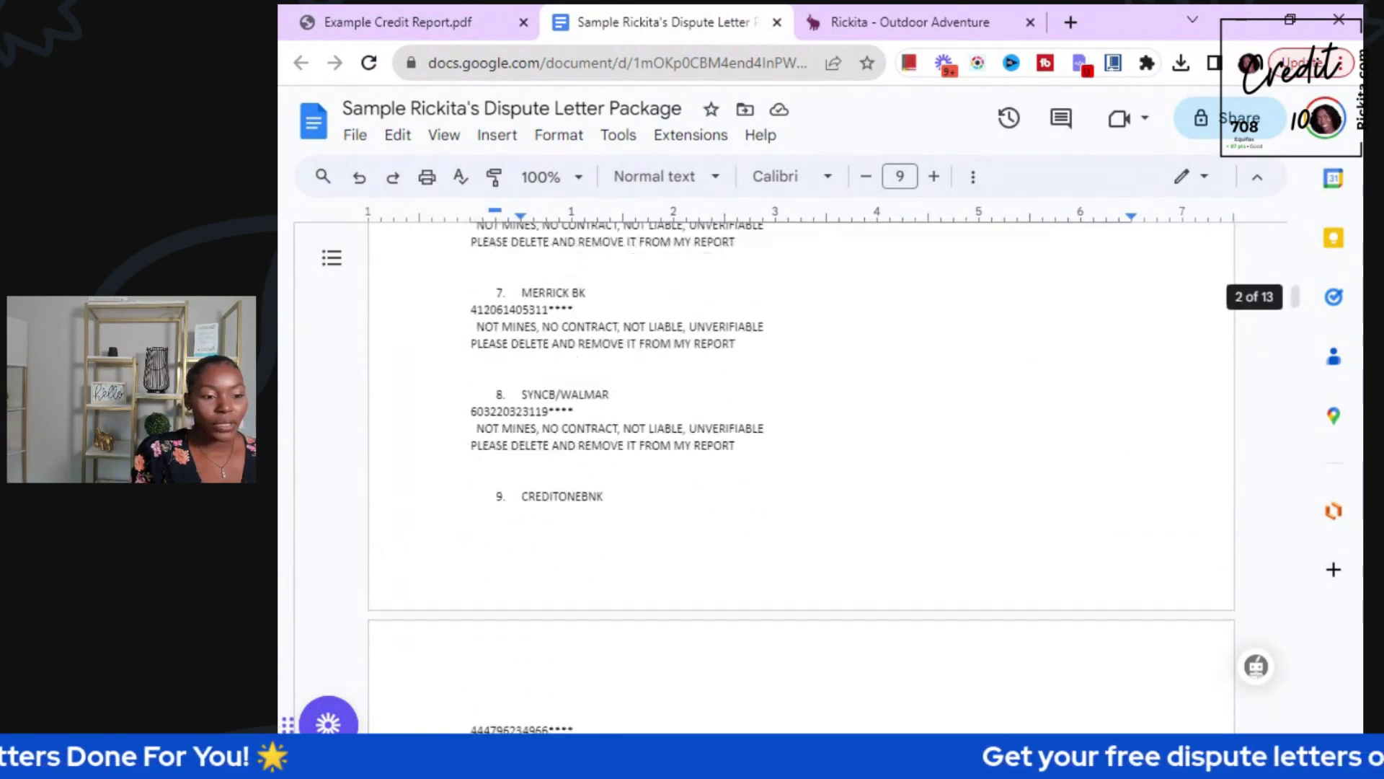
scroll(800, 468, "down", 4)
scroll(800, 469, "up", 2)
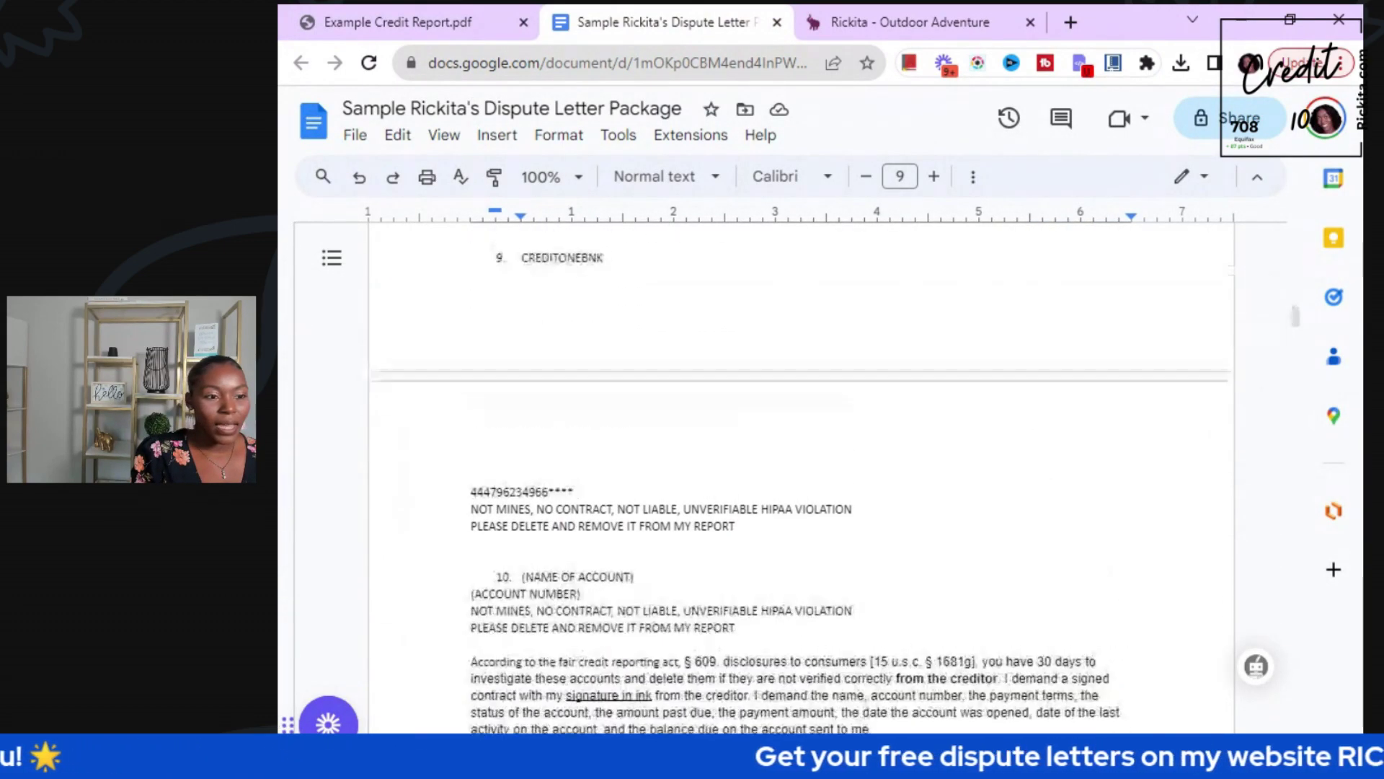
scroll(800, 468, "down", 2)
left_click(523, 468)
left_click_drag(522, 468, 737, 519)
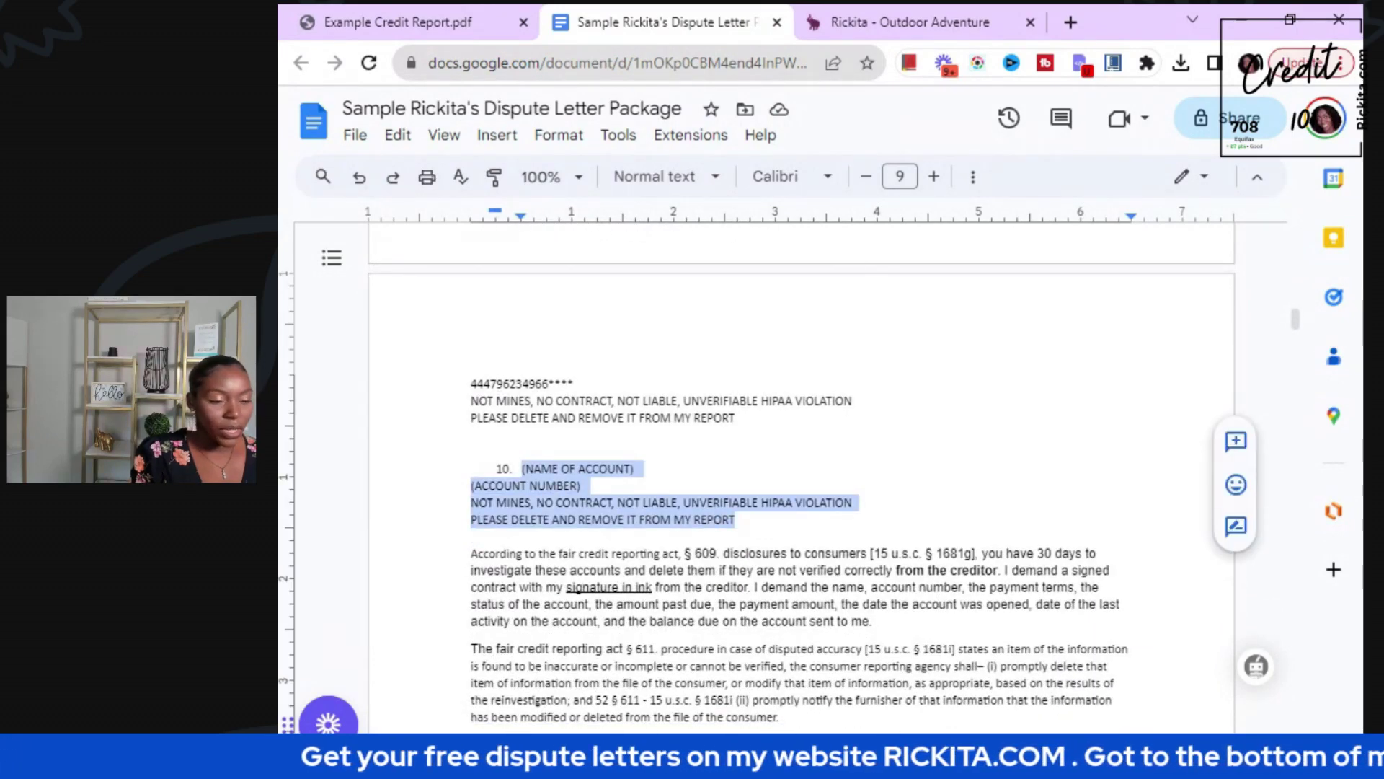
key("ctrl+v")
Step: Replace item 15's placeholder account lines with the FST PREMIER entry
scroll(800, 468, "down", 10)
scroll(800, 469, "down", 15)
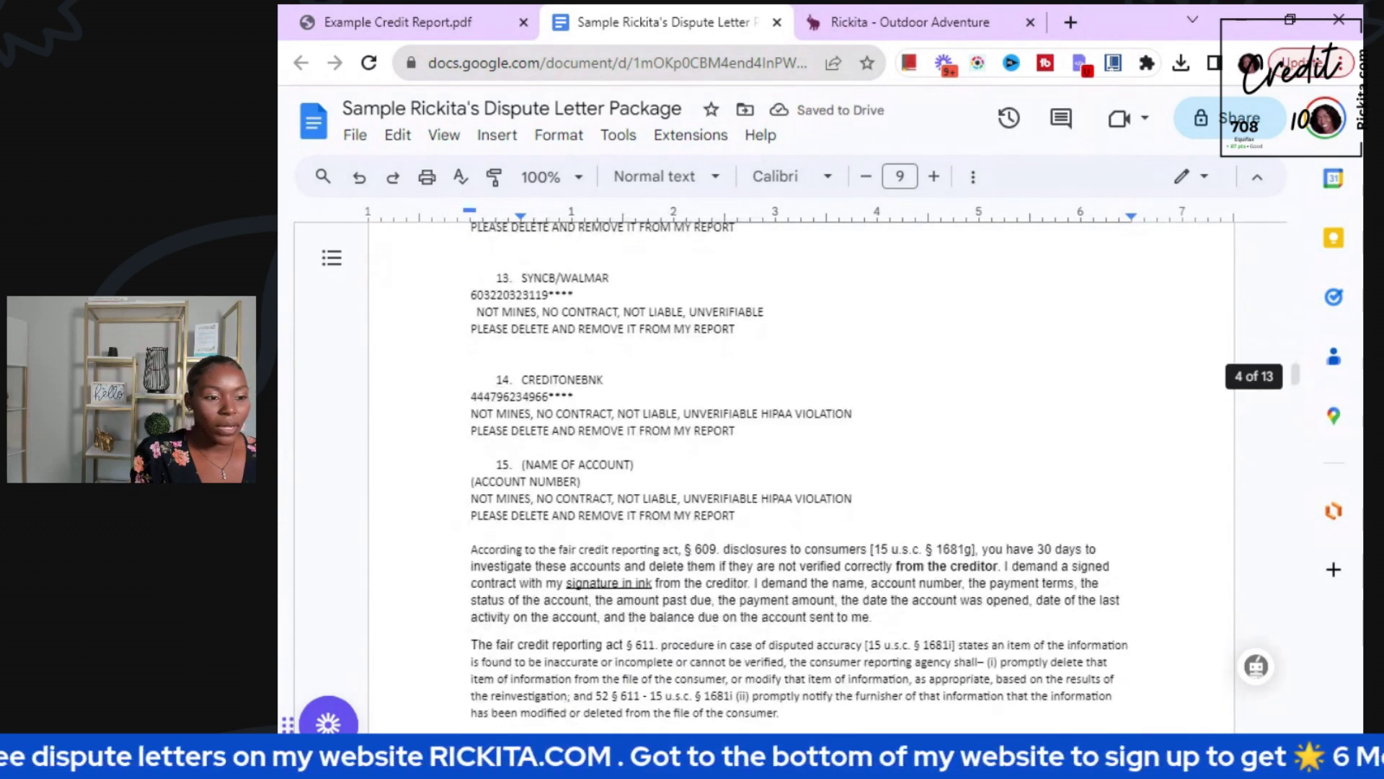
left_click_drag(522, 464, 736, 516)
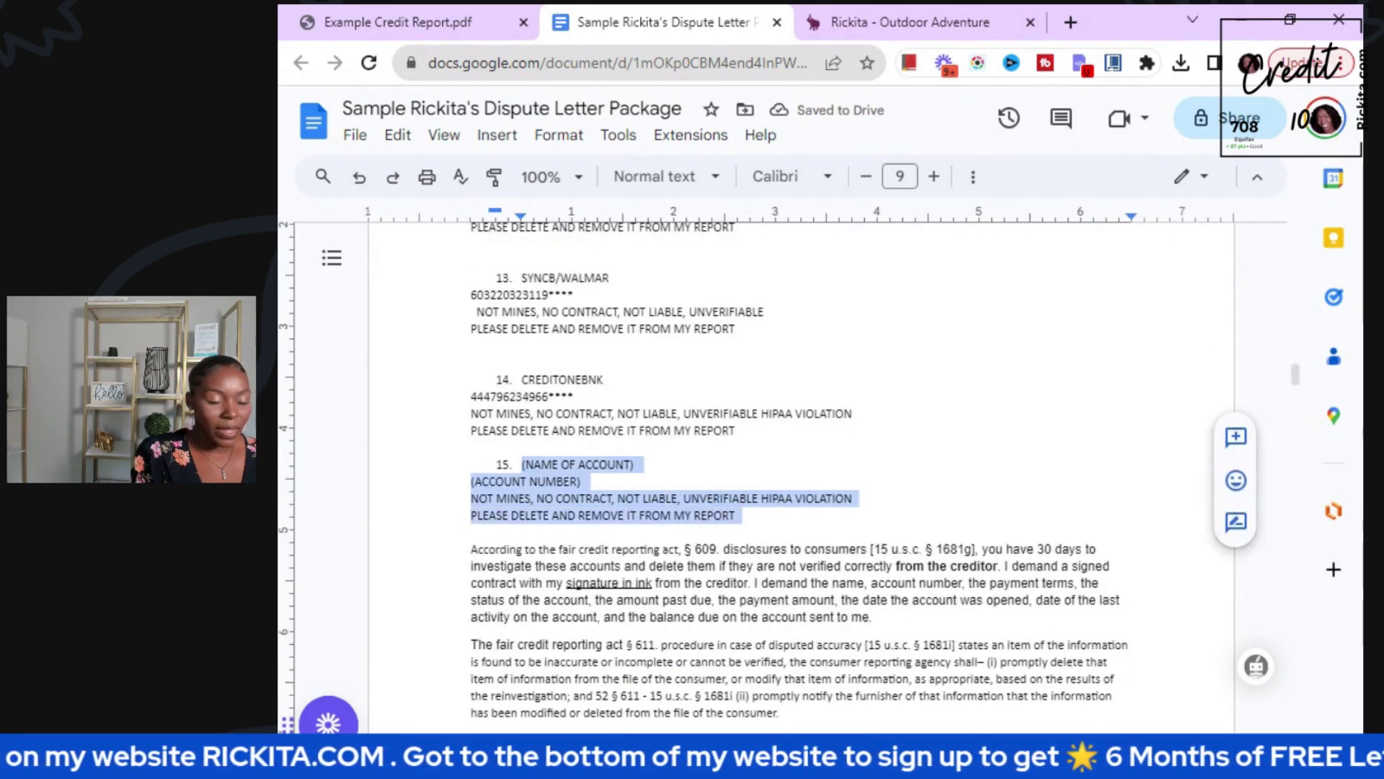
key("ctrl+v")
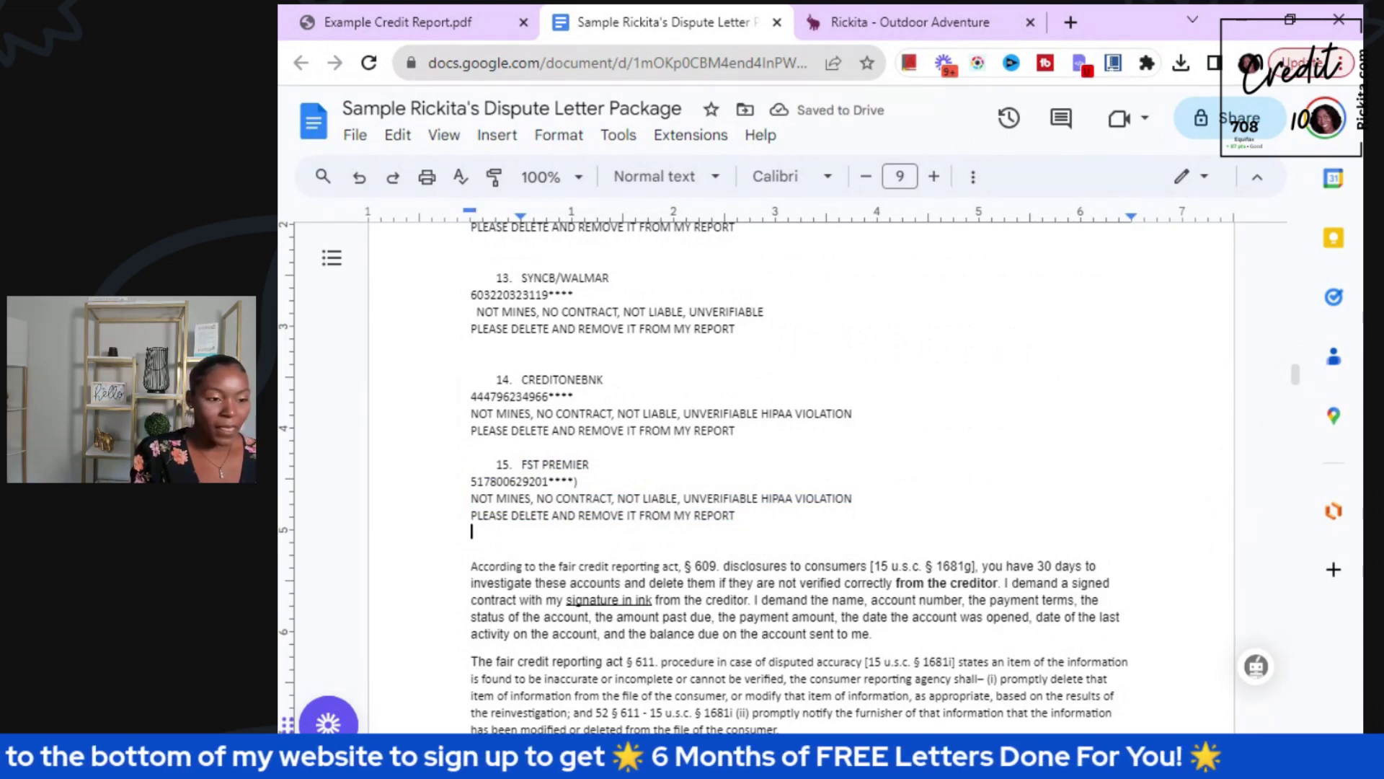
scroll(801, 476, "up", 20)
scroll(800, 475, "up", 15)
scroll(800, 476, "down", 5)
scroll(800, 476, "up", 2)
left_click_drag(522, 366, 739, 418)
key("ctrl+c")
Step: Paste repeated CB/ASHSTWRT entries after item 5 in Letter #1, starting at item 6
scroll(800, 476, "down", 4)
left_click(735, 438)
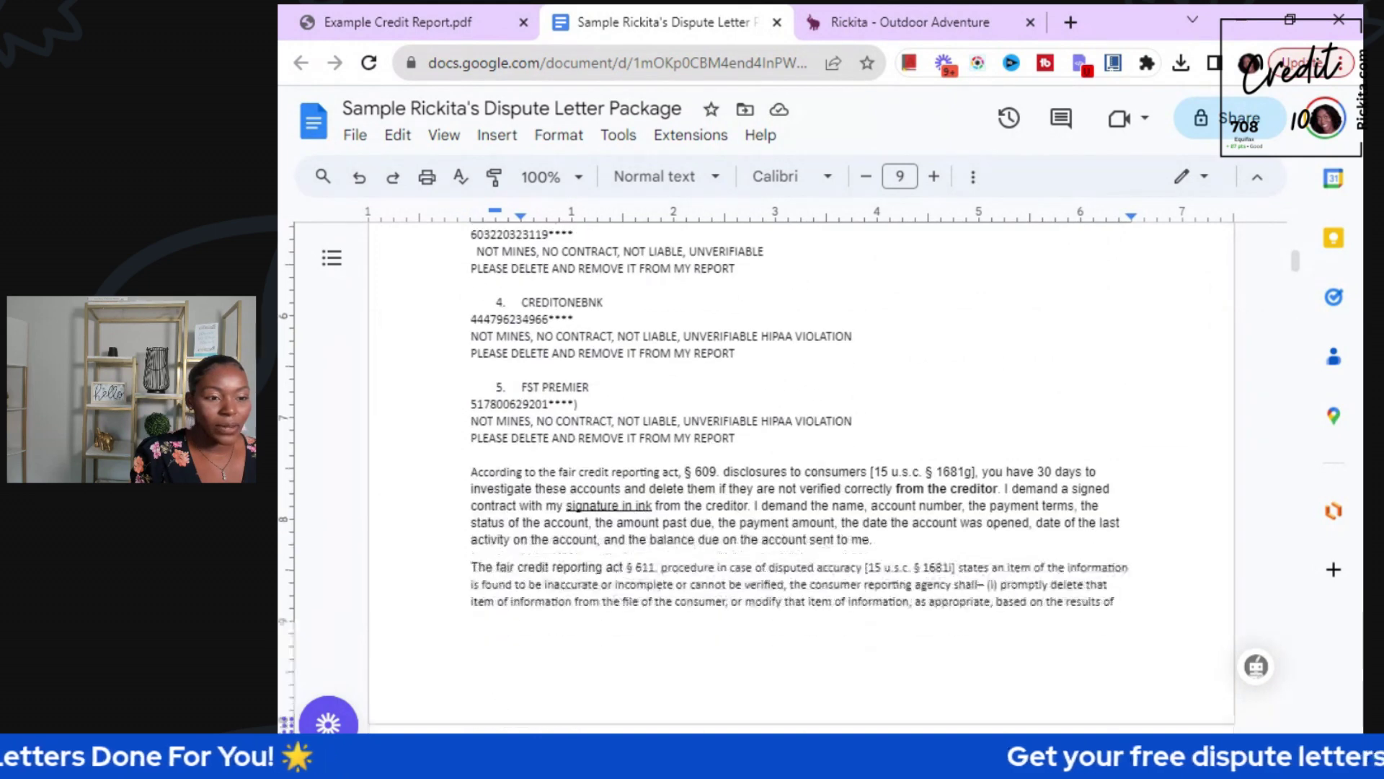
key("Return")
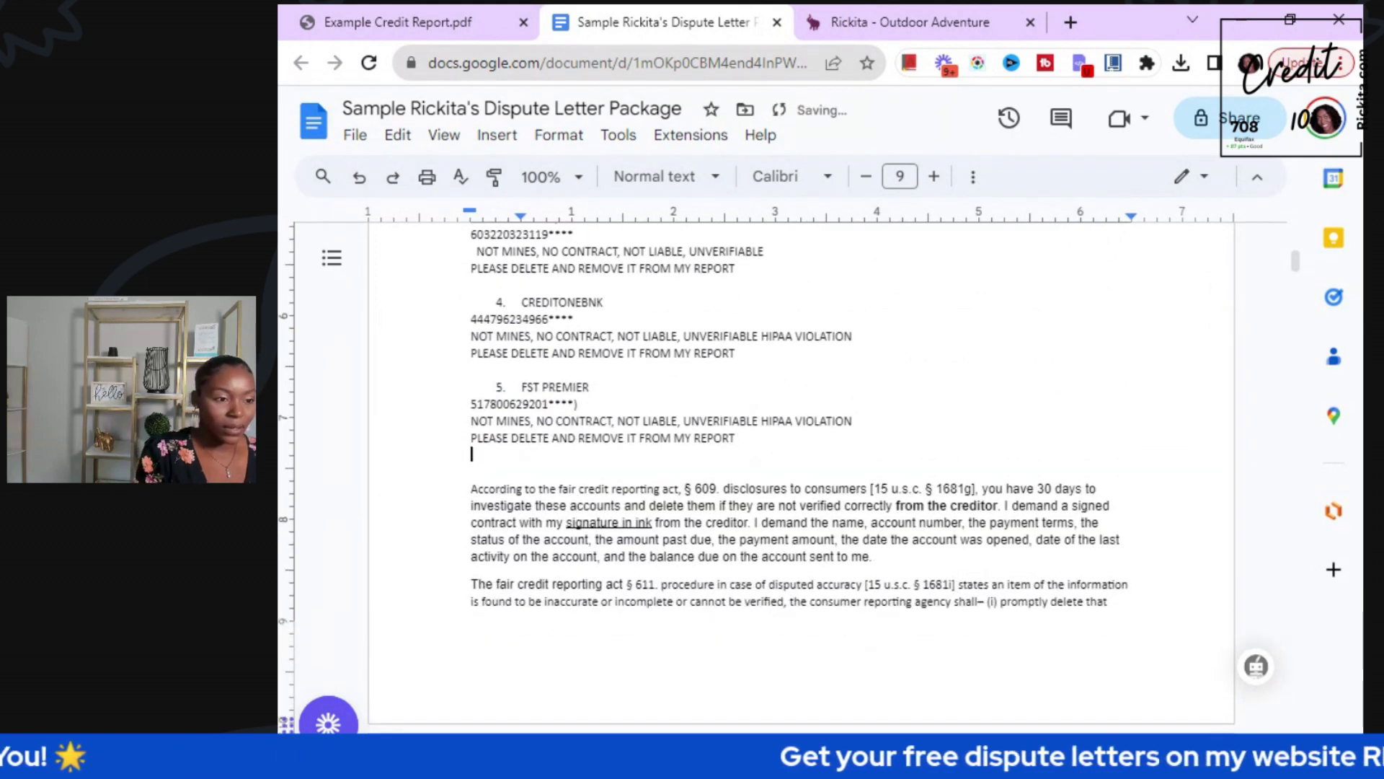
key("ctrl+v")
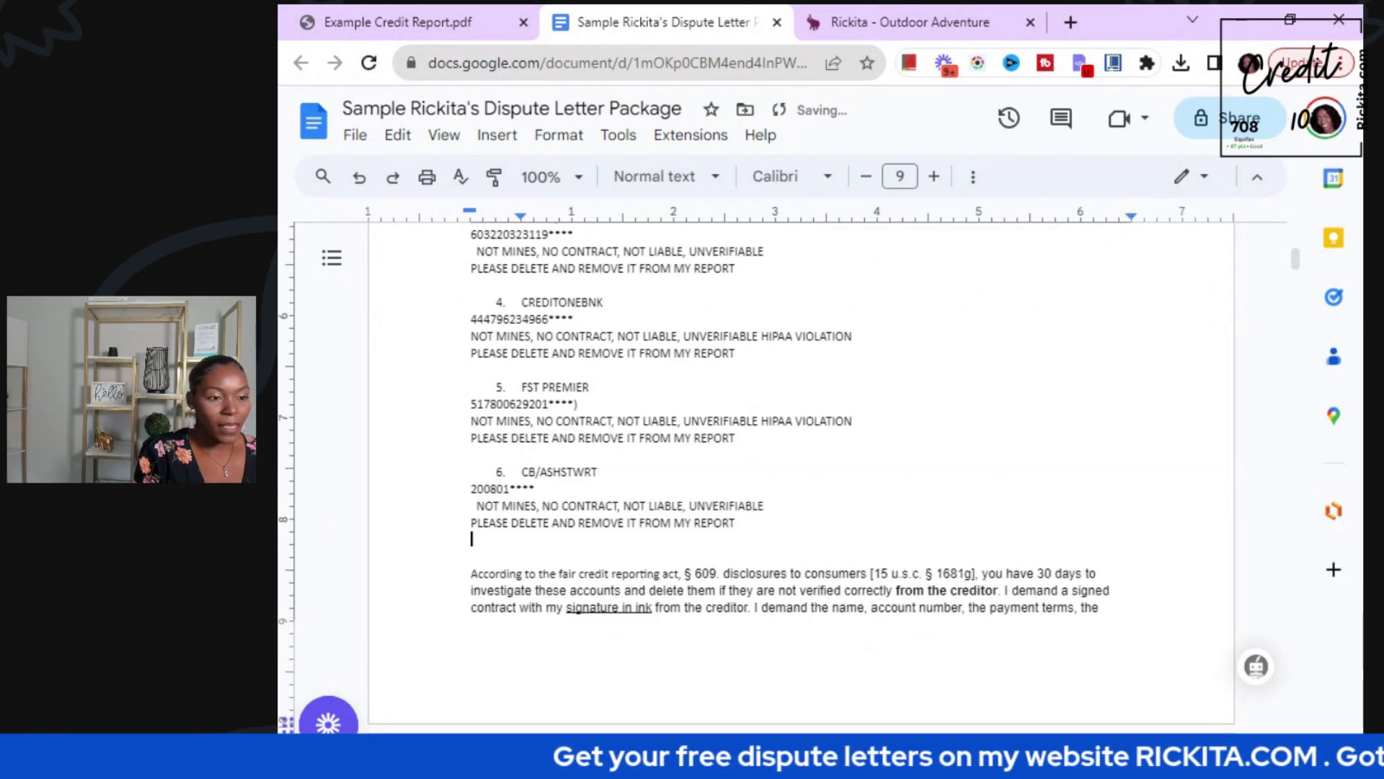
key("ctrl+v")
key("ctrl+v")
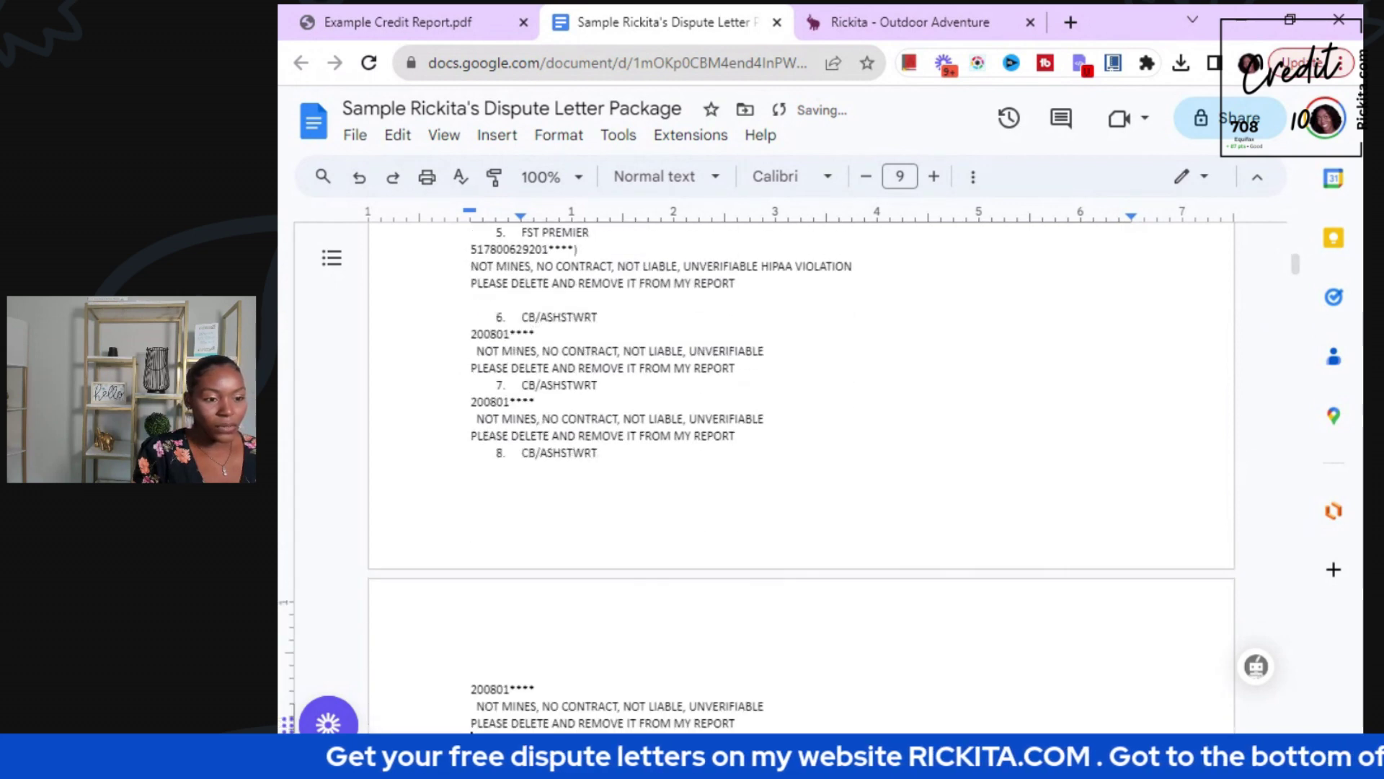
key("ctrl+v")
key("ctrl+v")
key("ctrl+v")
key("ctrl+v")
key("ctrl+v")
key("ctrl+v")
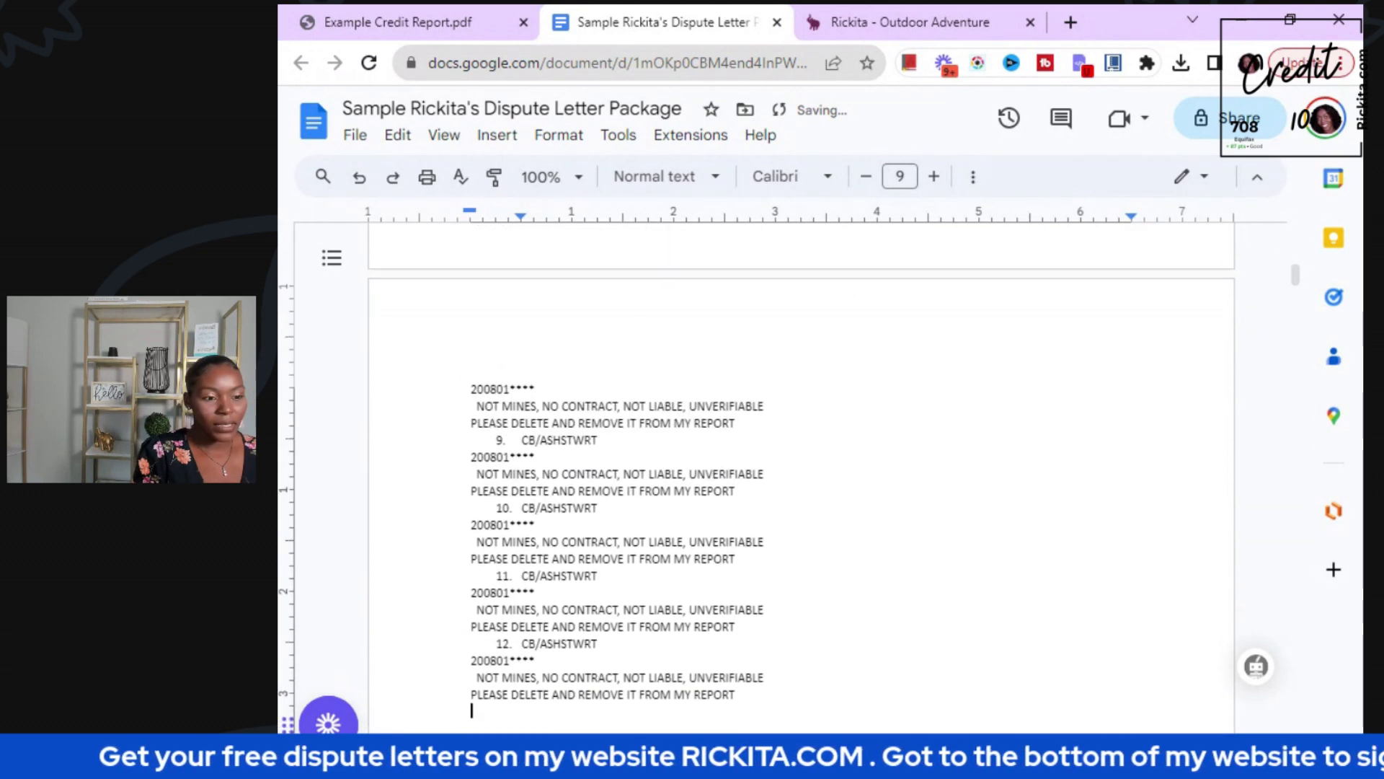
key("ctrl+v")
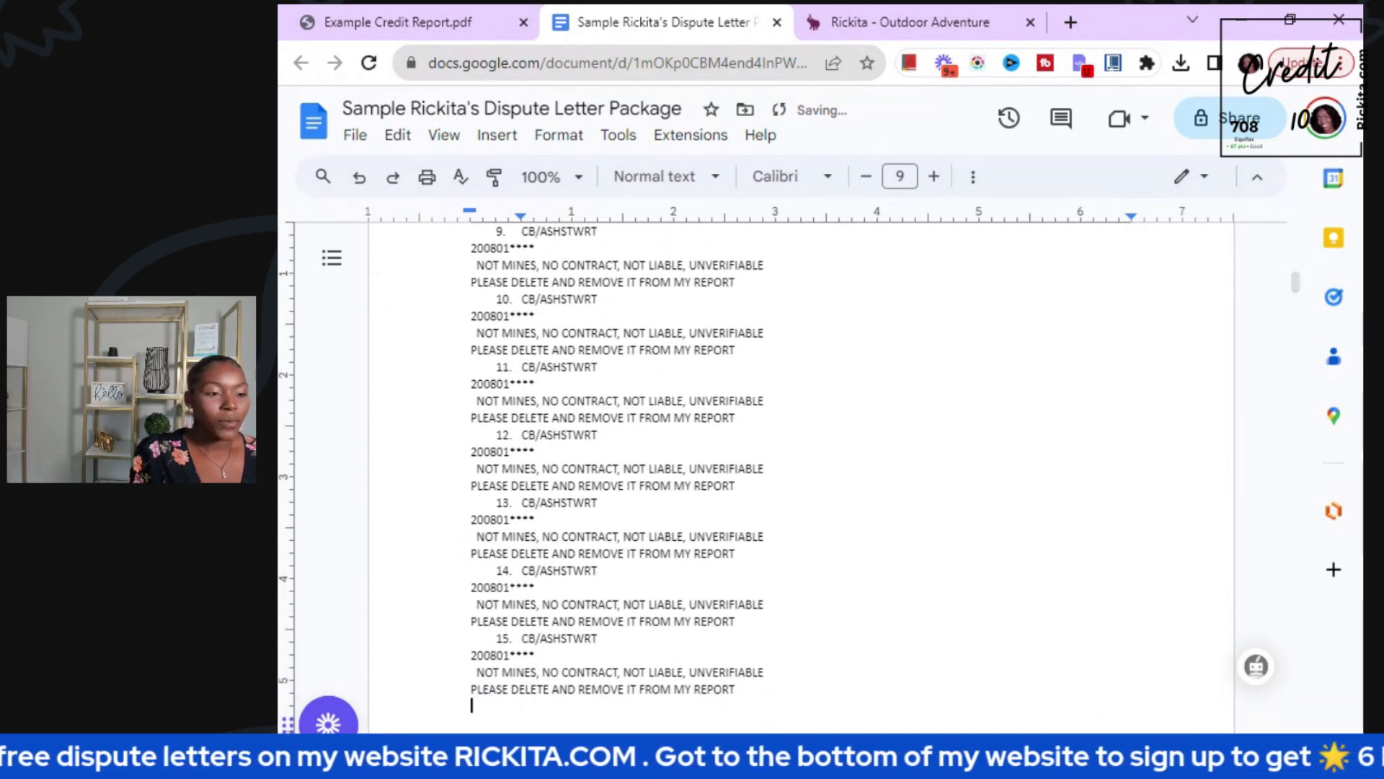
Step: Add blank lines to separate item 5's FST PREMIER entry from the CB/ASHSTWRT items
scroll(800, 462, "down", 20)
scroll(800, 461, "up", 20)
scroll(800, 462, "up", 10)
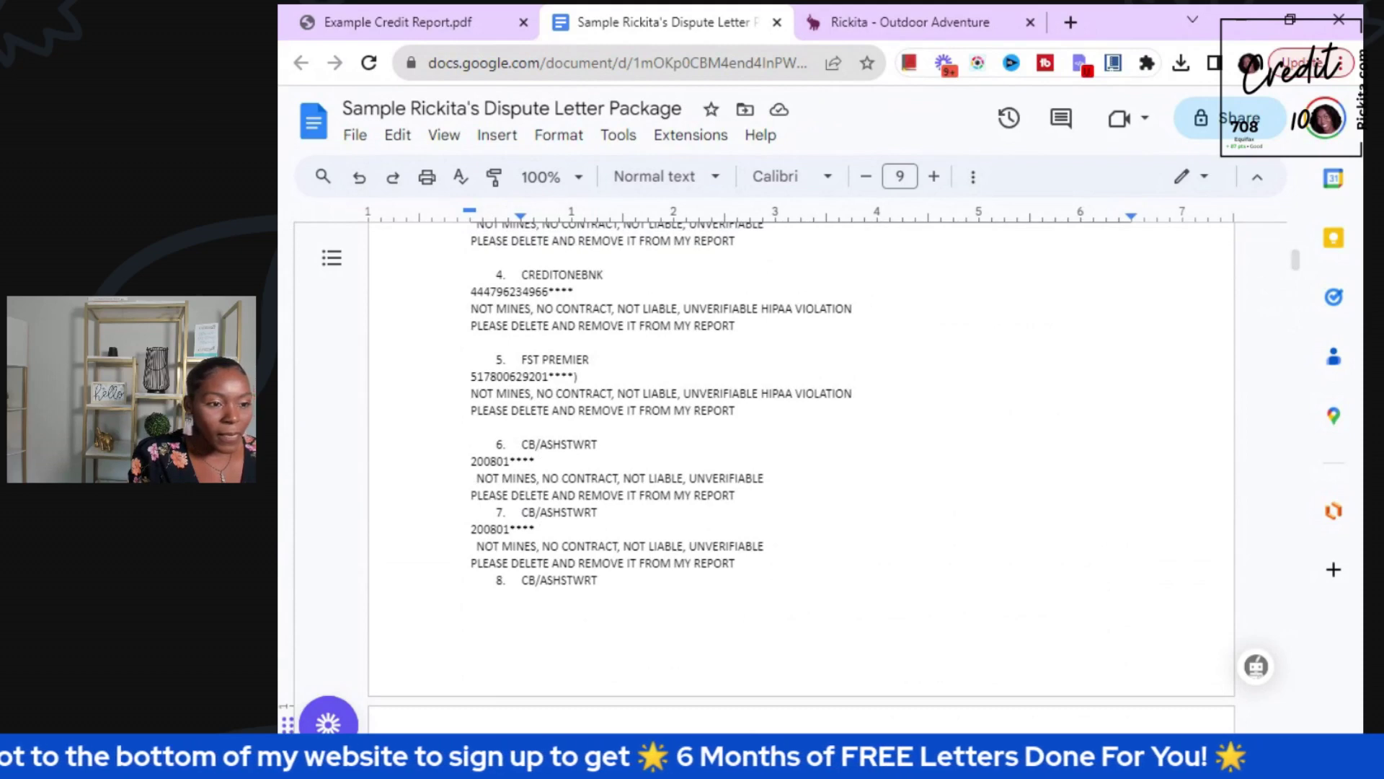
left_click(736, 495)
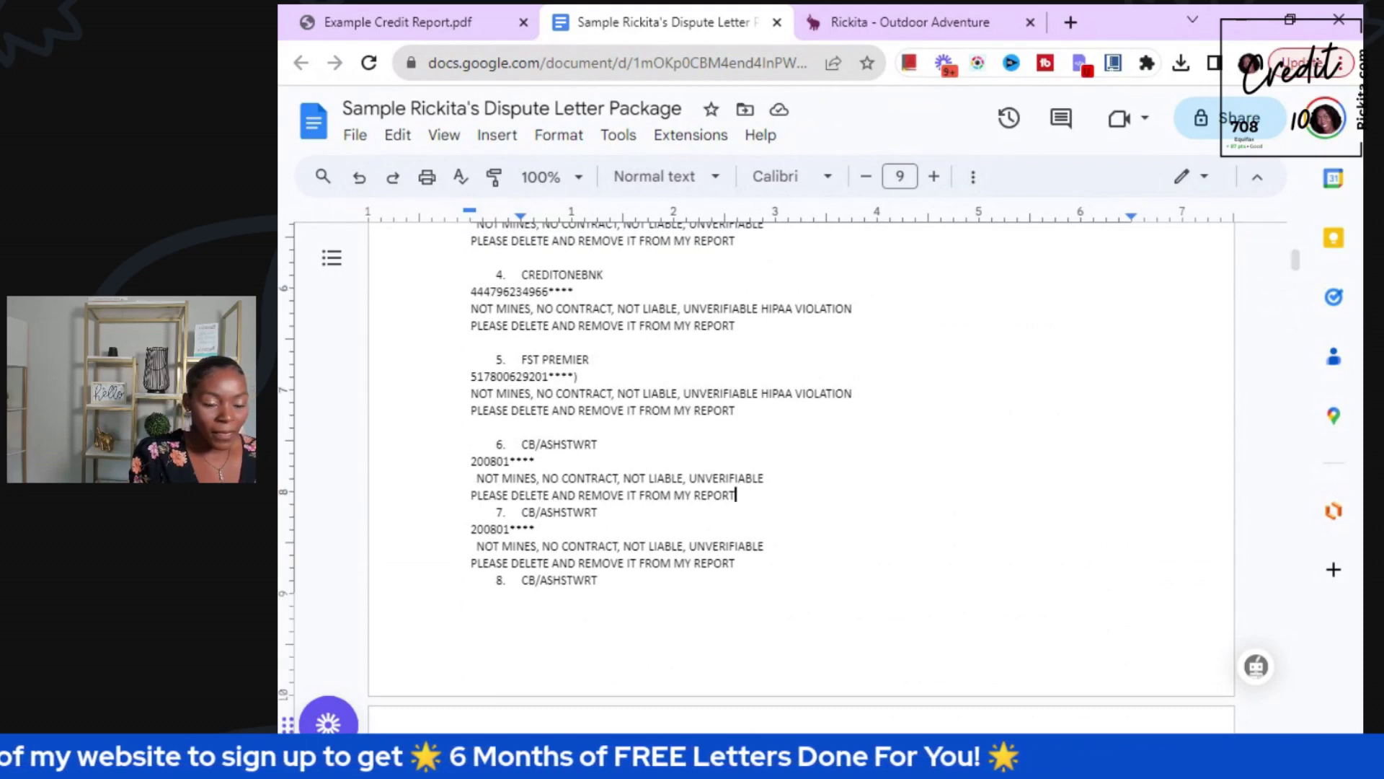
key("Return")
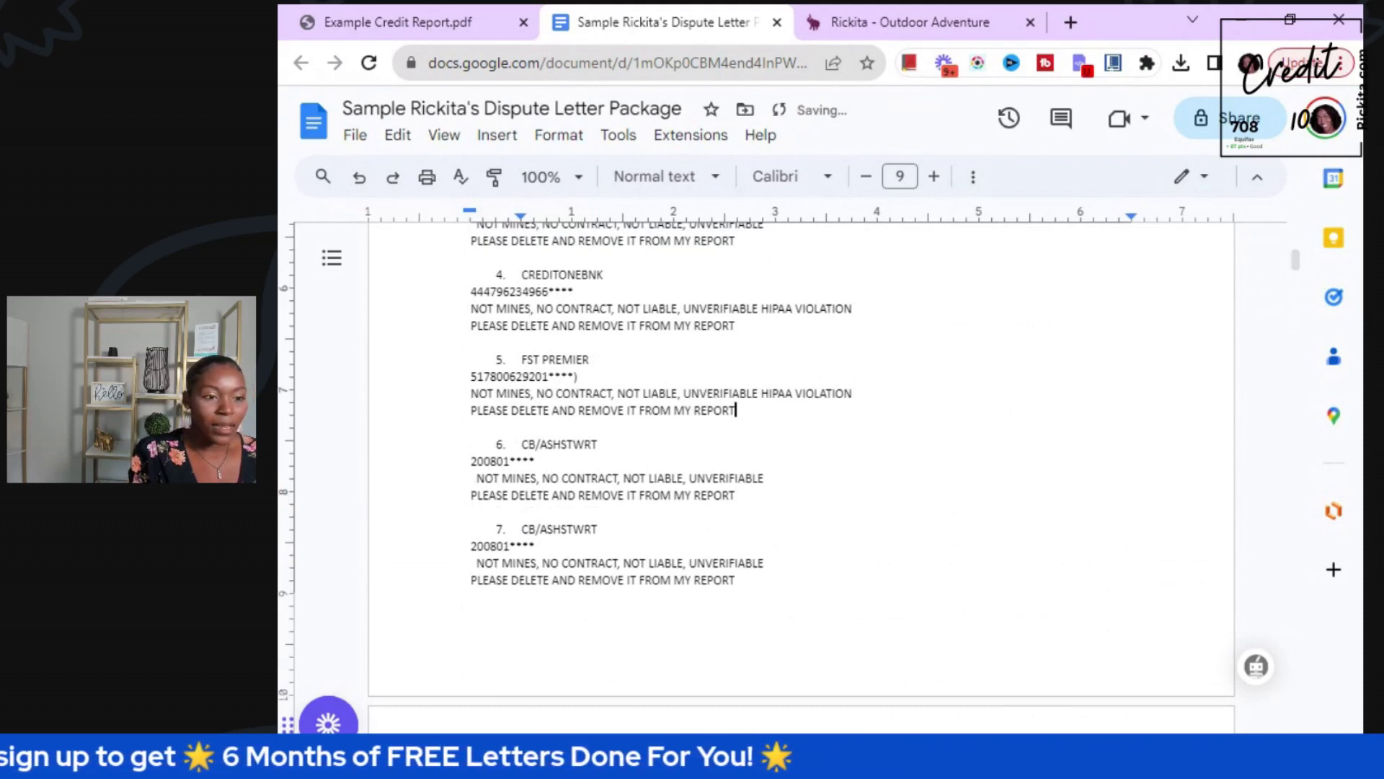
key("Return")
key("Return")
key("Return")
left_click_drag(522, 495, 736, 546)
Step: Undo a misplaced paste and insert the CB/ASHSTWRT entries after item 20's REPORT line
scroll(802, 455, "down", 10)
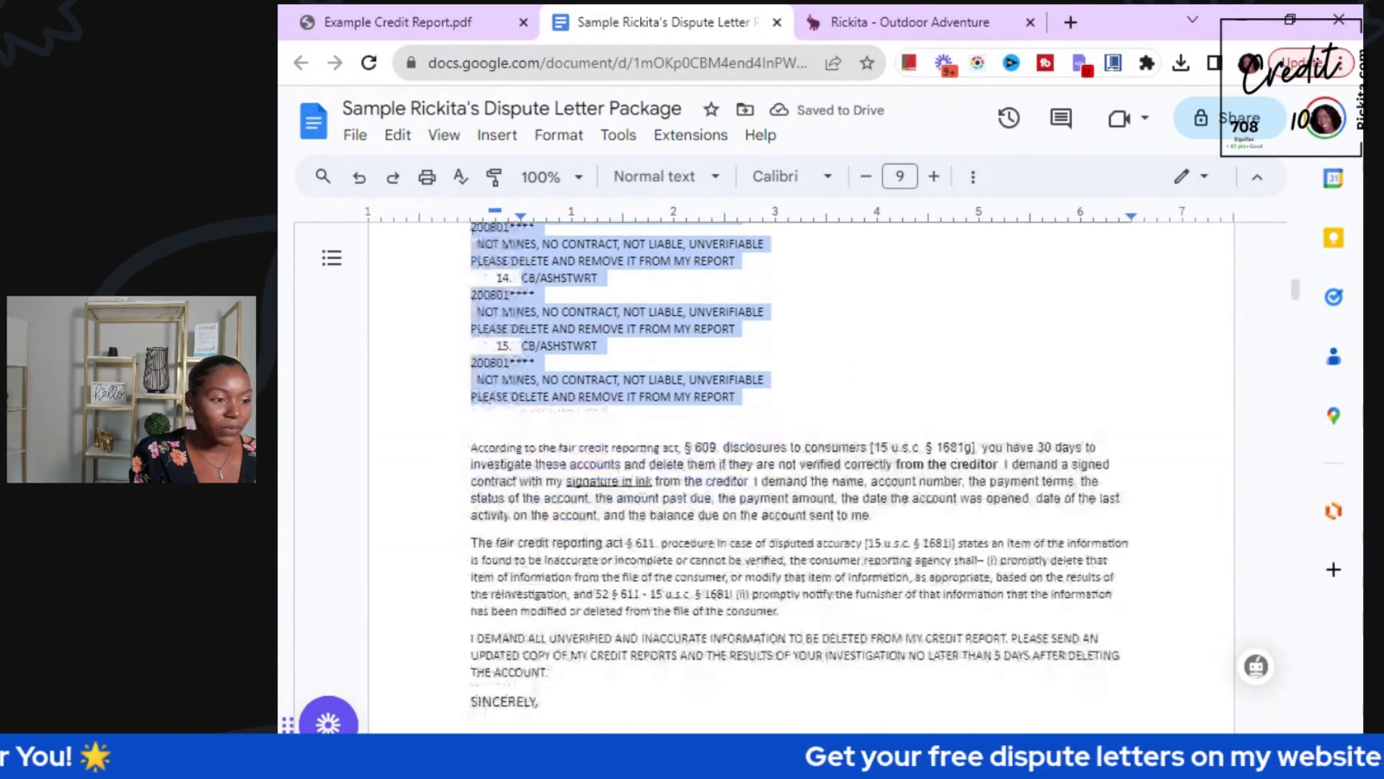
scroll(802, 455, "down", 6)
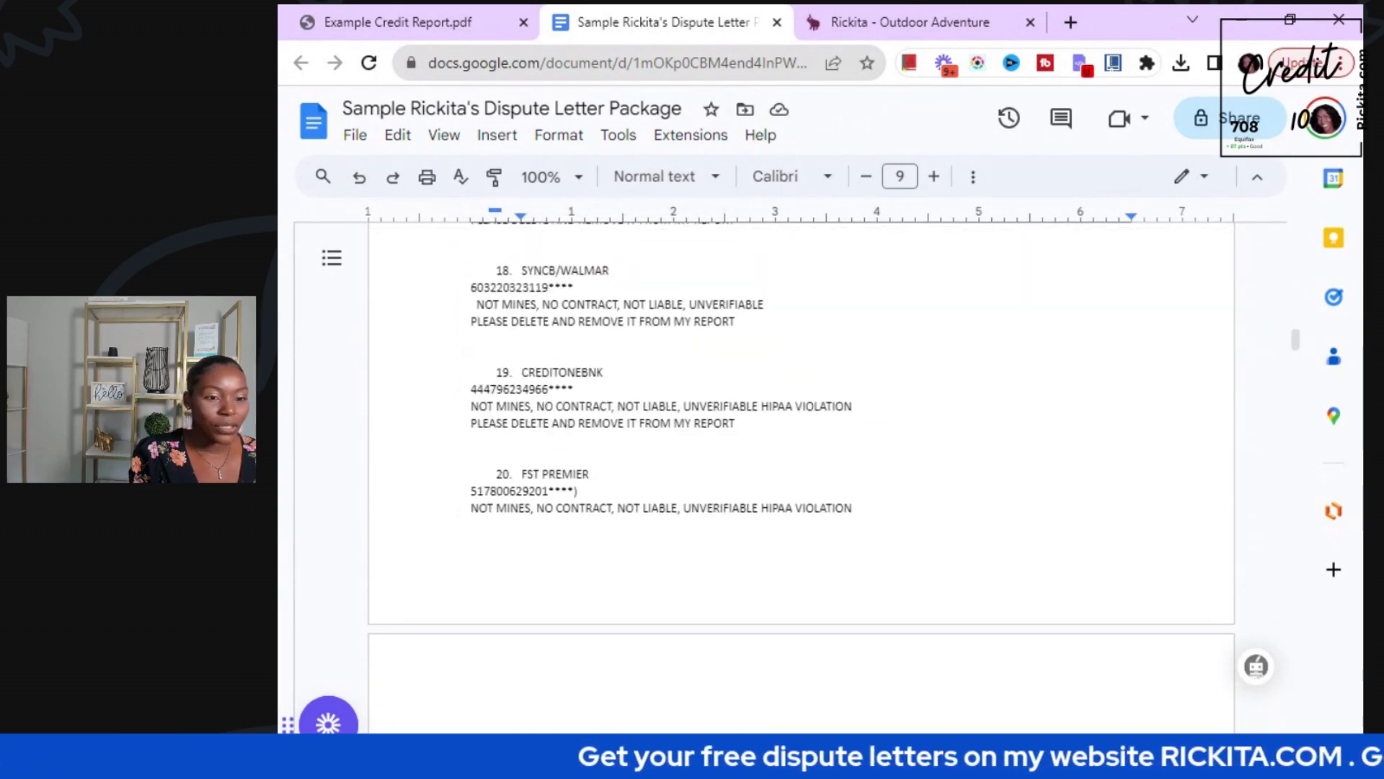
scroll(803, 455, "up", 1)
left_click(854, 507)
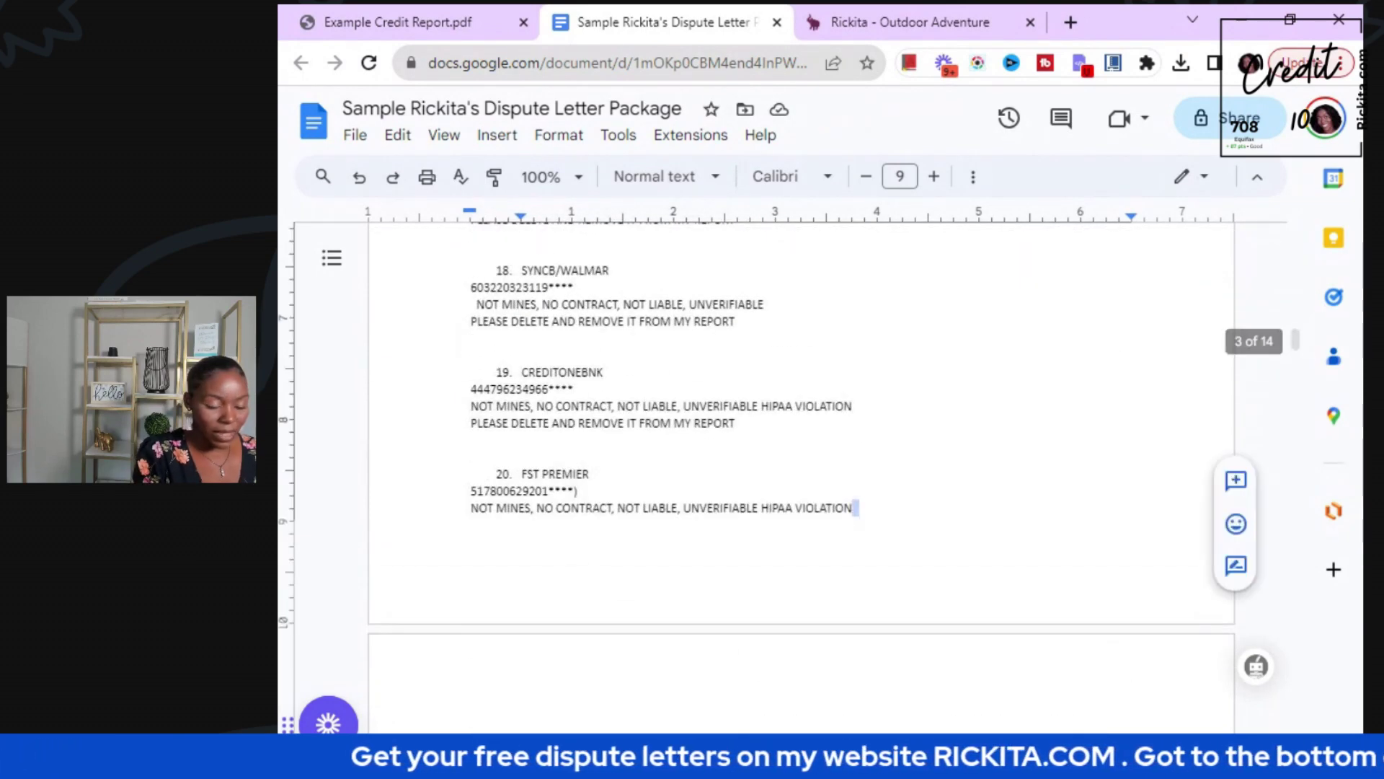
scroll(793, 469, "down", 6)
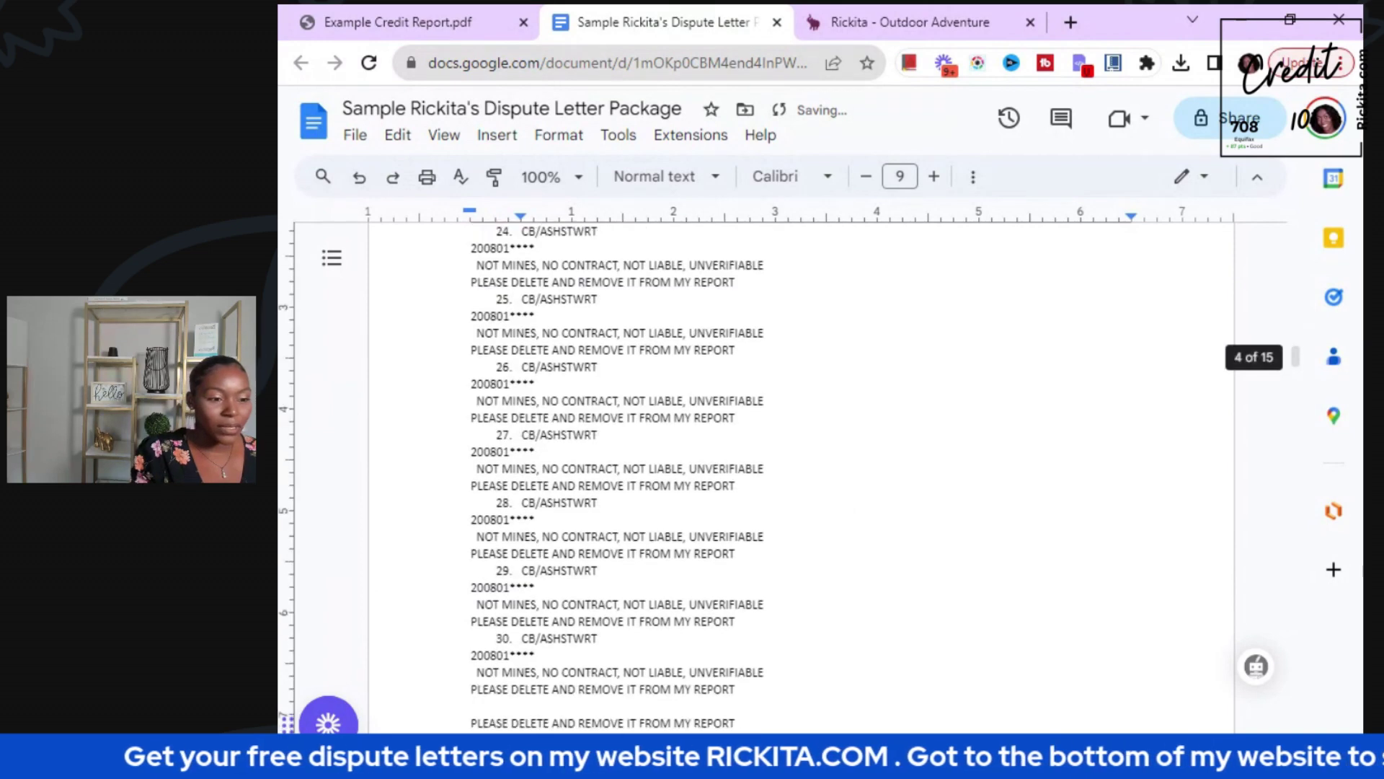
left_click_drag(638, 722, 734, 722)
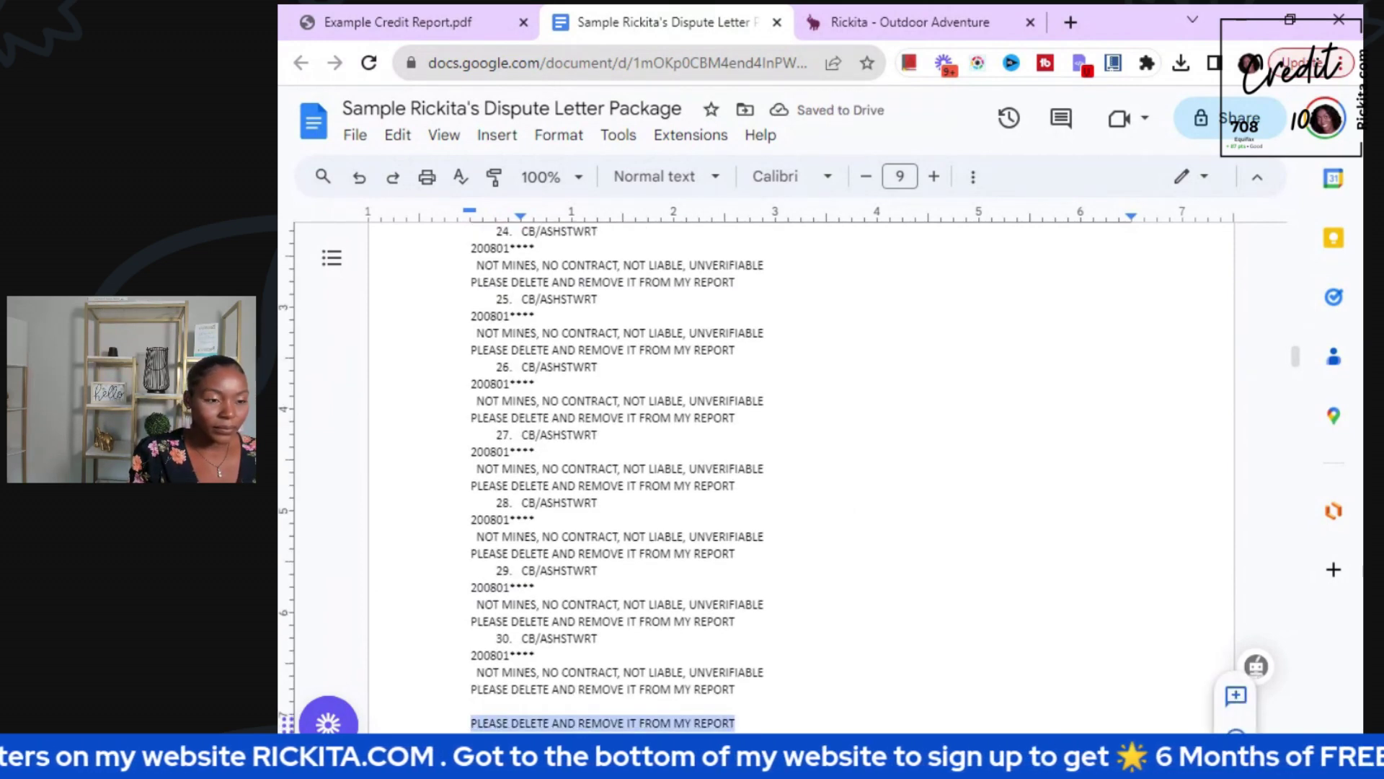
scroll(797, 550, "up", 15)
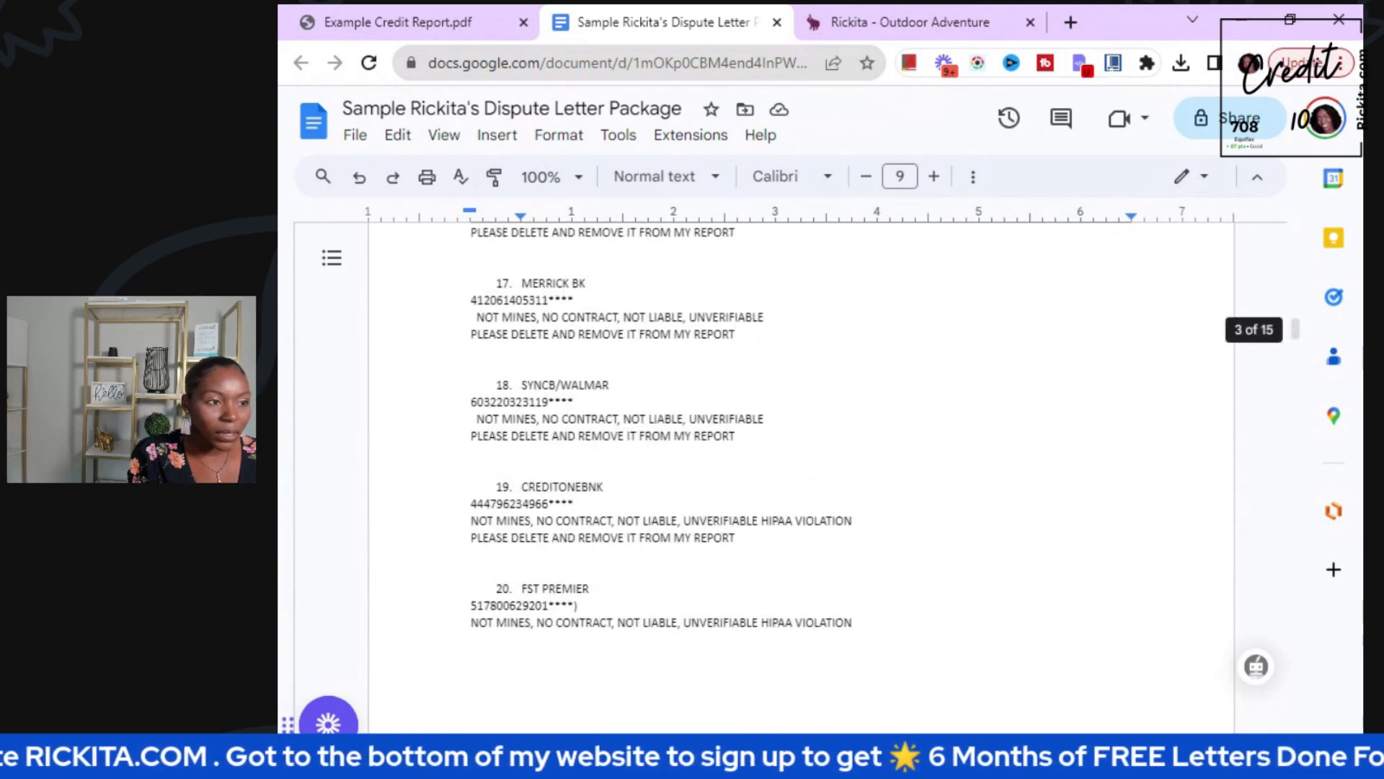
left_click(359, 177)
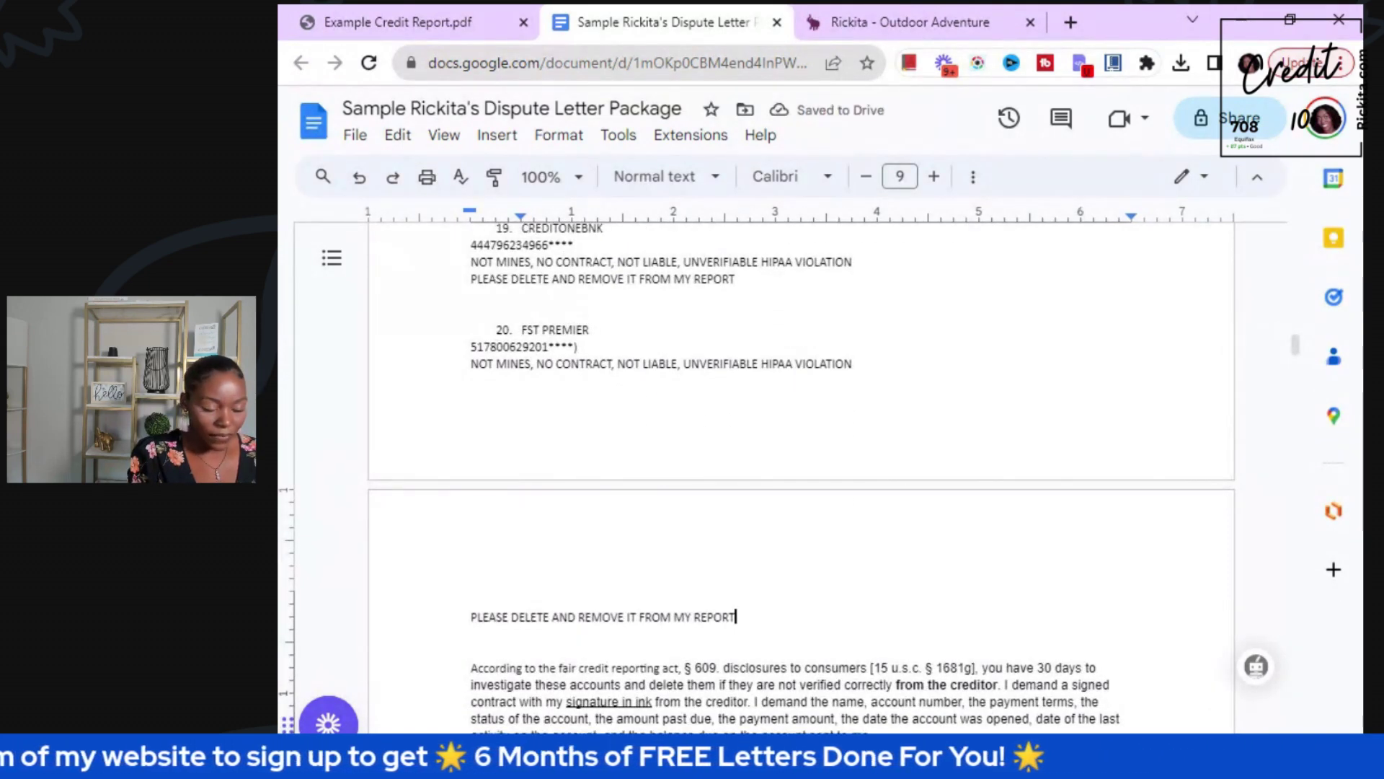
key("Return")
key("ctrl+v")
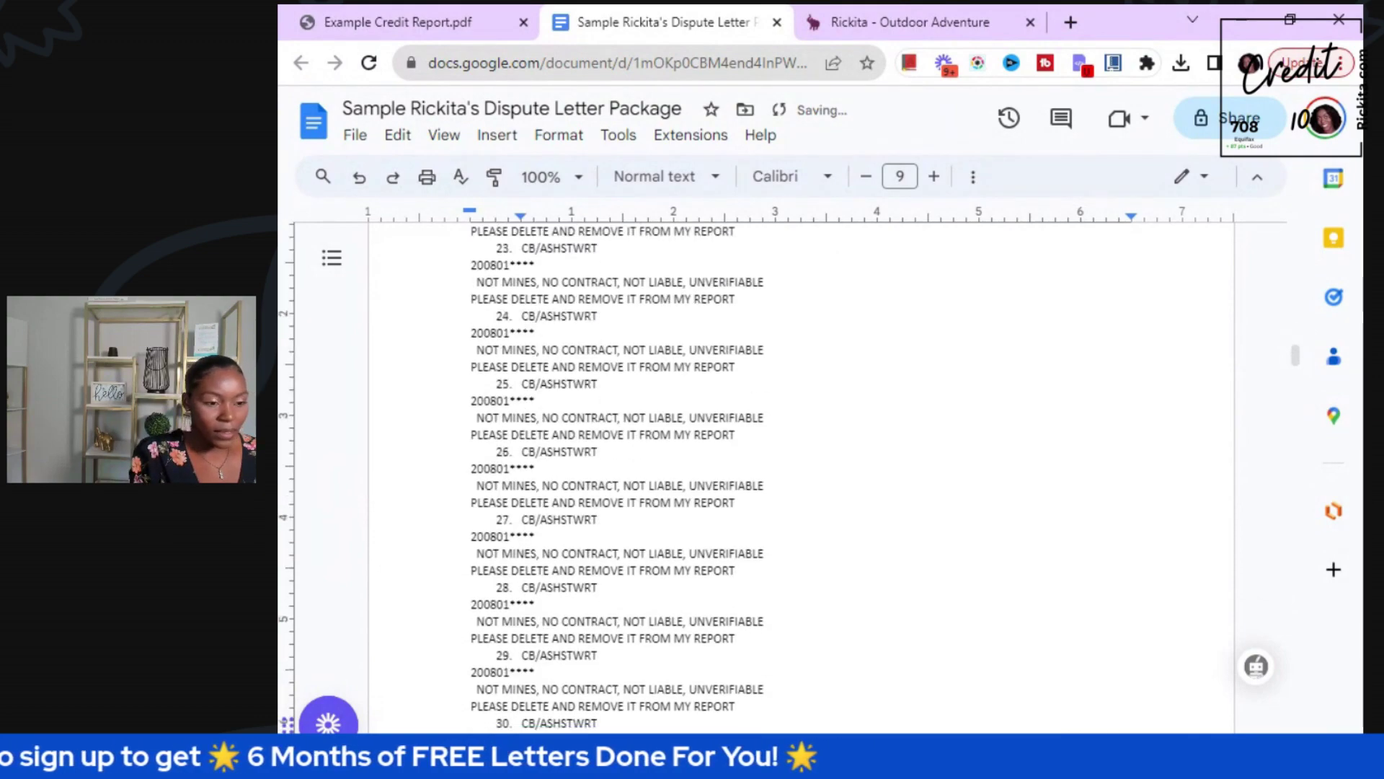
Step: Paste the CB/ASHSTWRT entries into Letter #3 below item 35
scroll(800, 476, "down", 15)
scroll(800, 476, "down", 15)
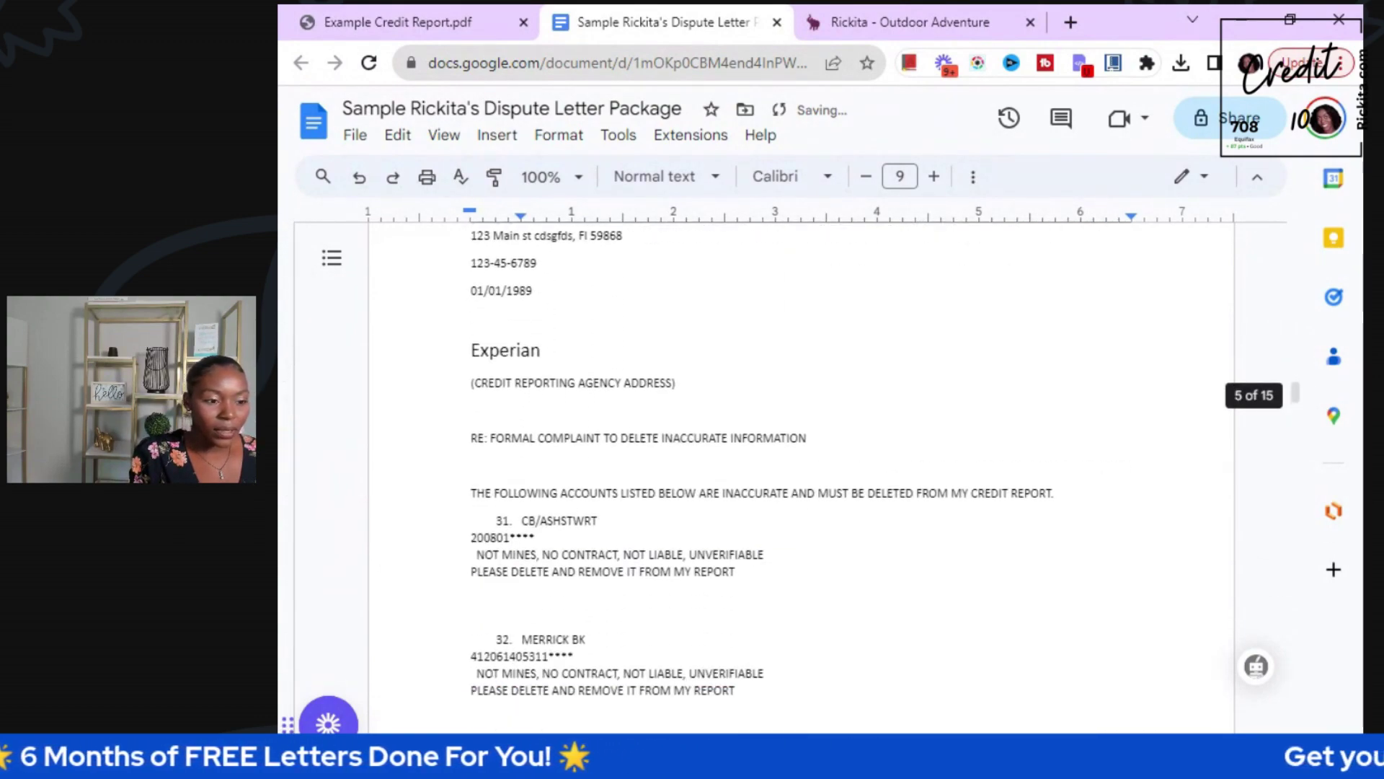
scroll(801, 475, "up", 3)
left_click(472, 408)
key("ctrl+v")
Step: Review Letter #1's CREDITONEBNK and FST PREMIER entries, then bring back the credit report PDF
scroll(800, 476, "up", 10)
scroll(800, 476, "down", 10)
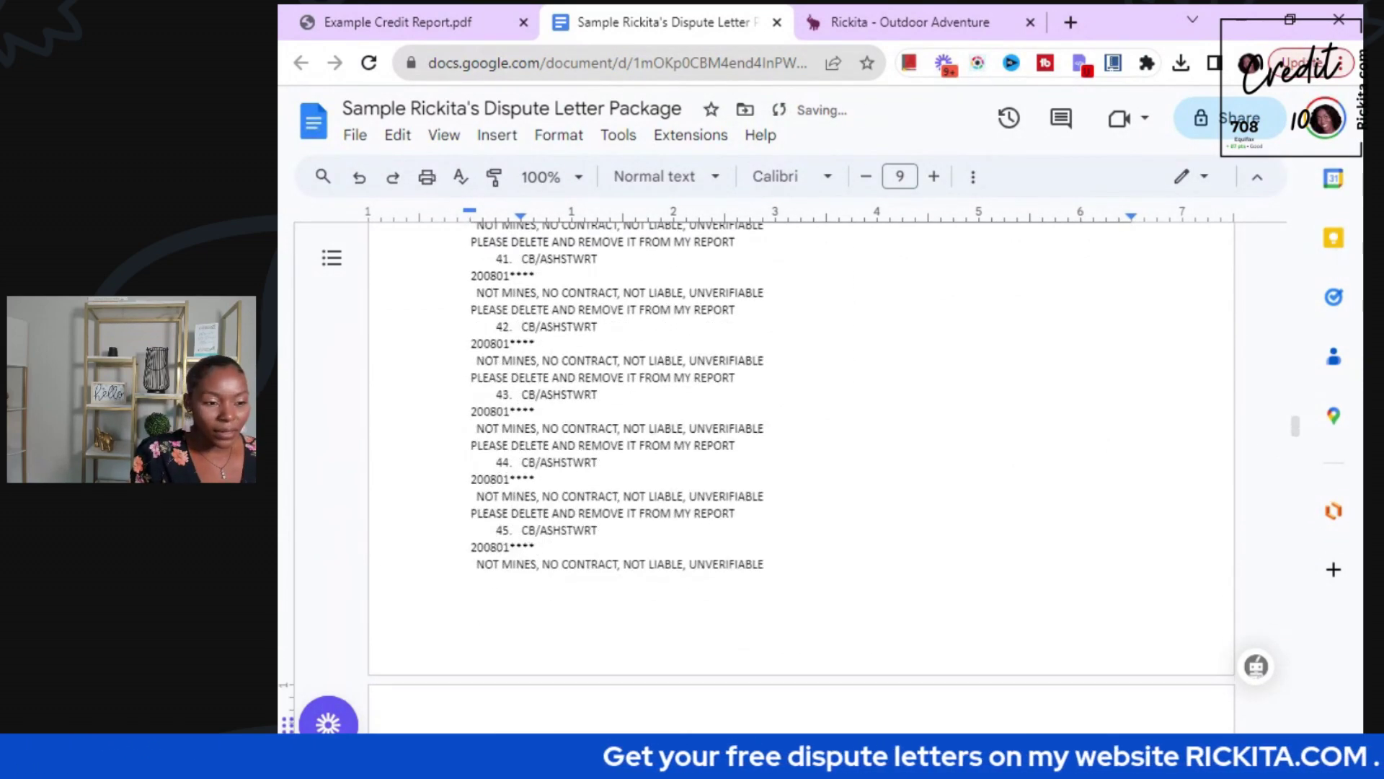
scroll(800, 475, "up", 4)
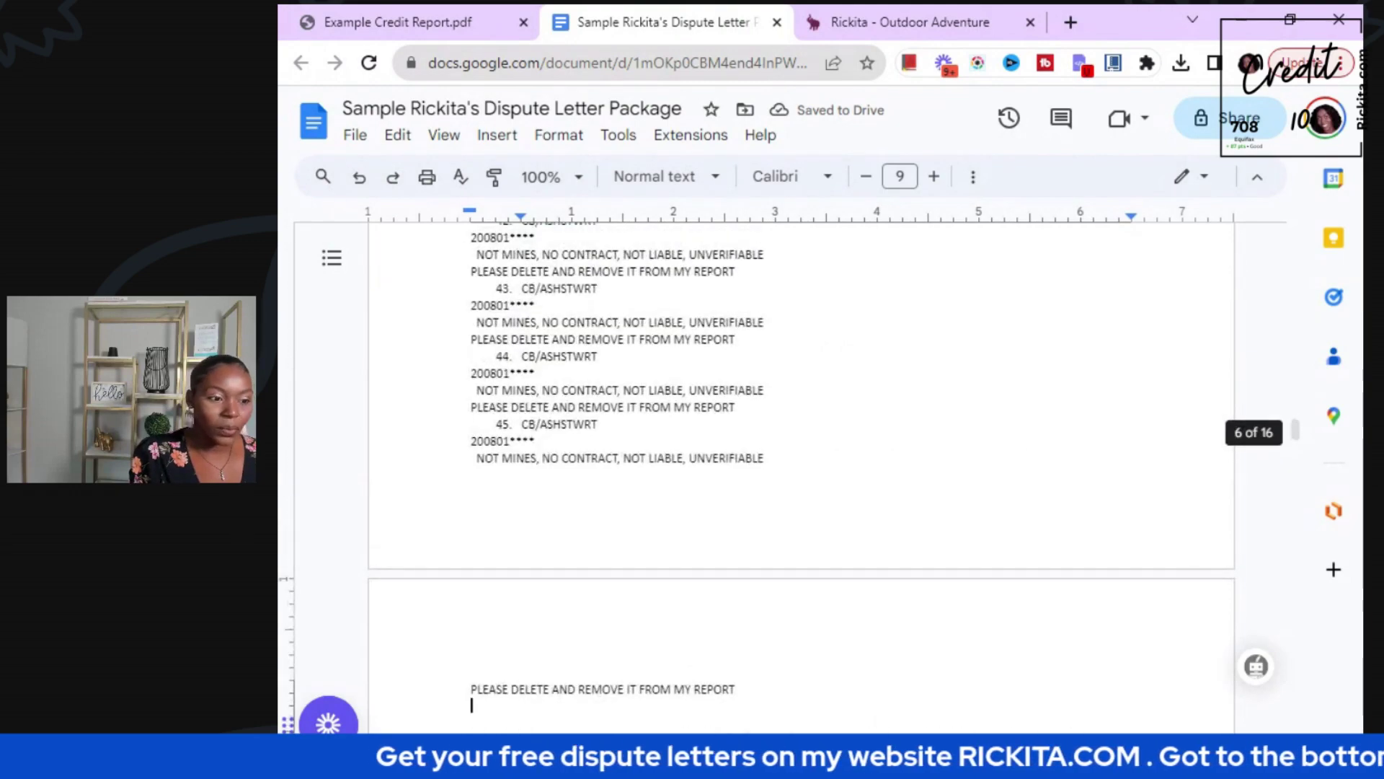
scroll(800, 475, "up", 20)
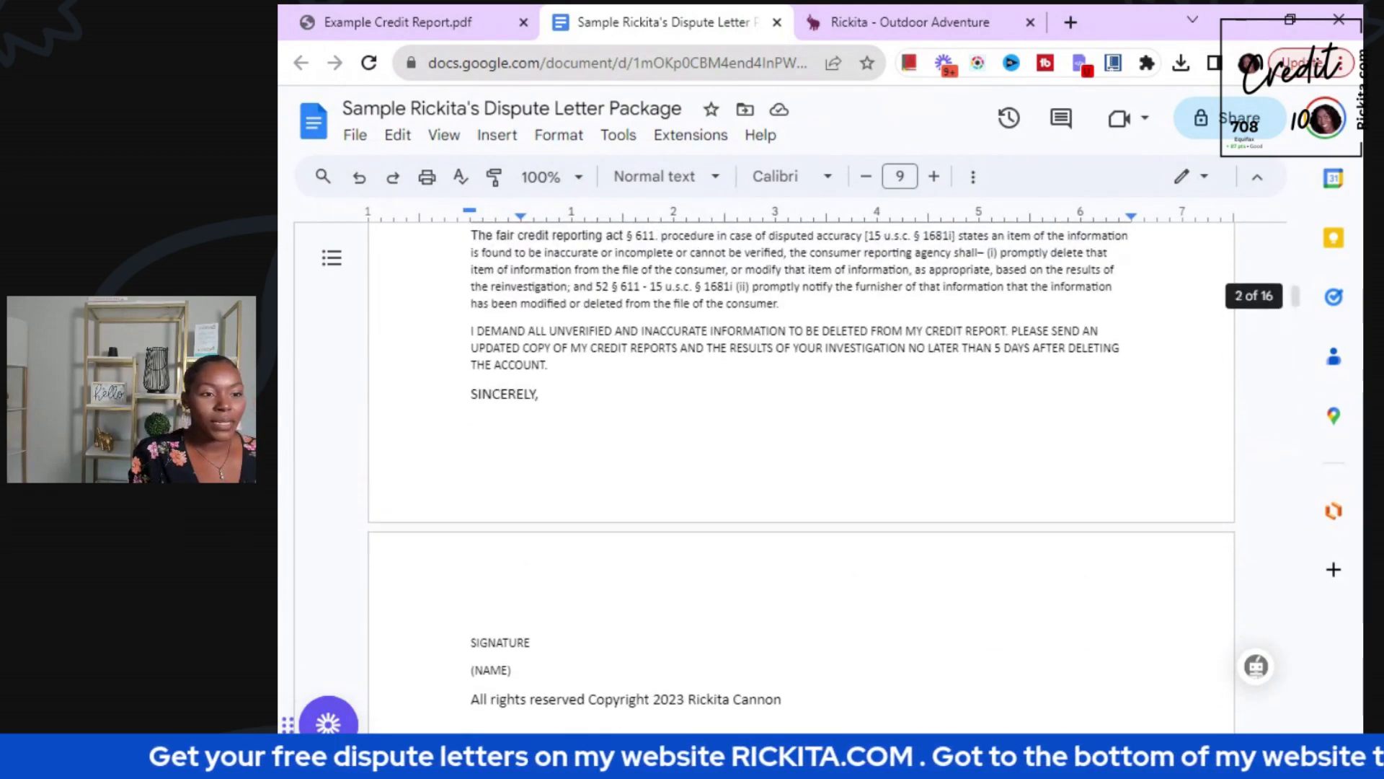
scroll(800, 476, "up", 8)
scroll(800, 476, "down", 8)
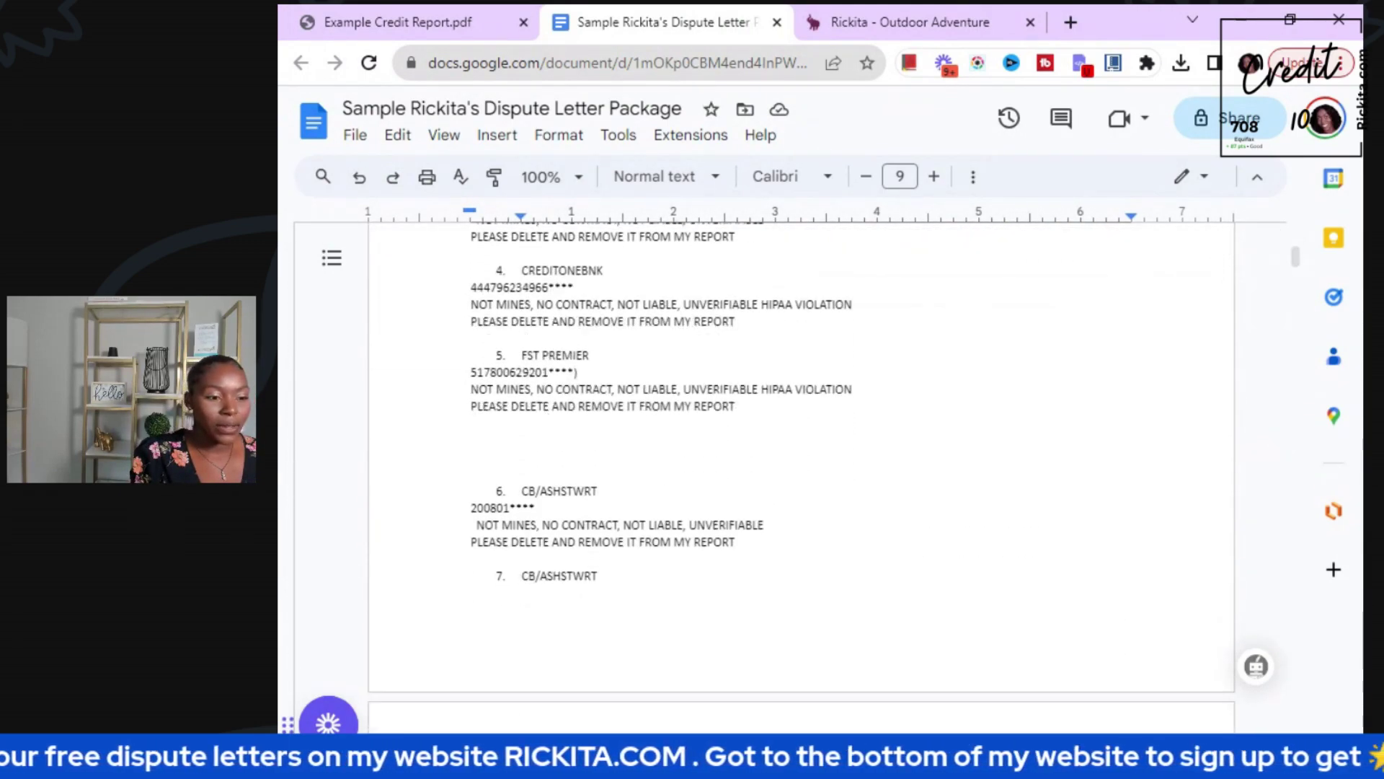
scroll(800, 476, "up", 5)
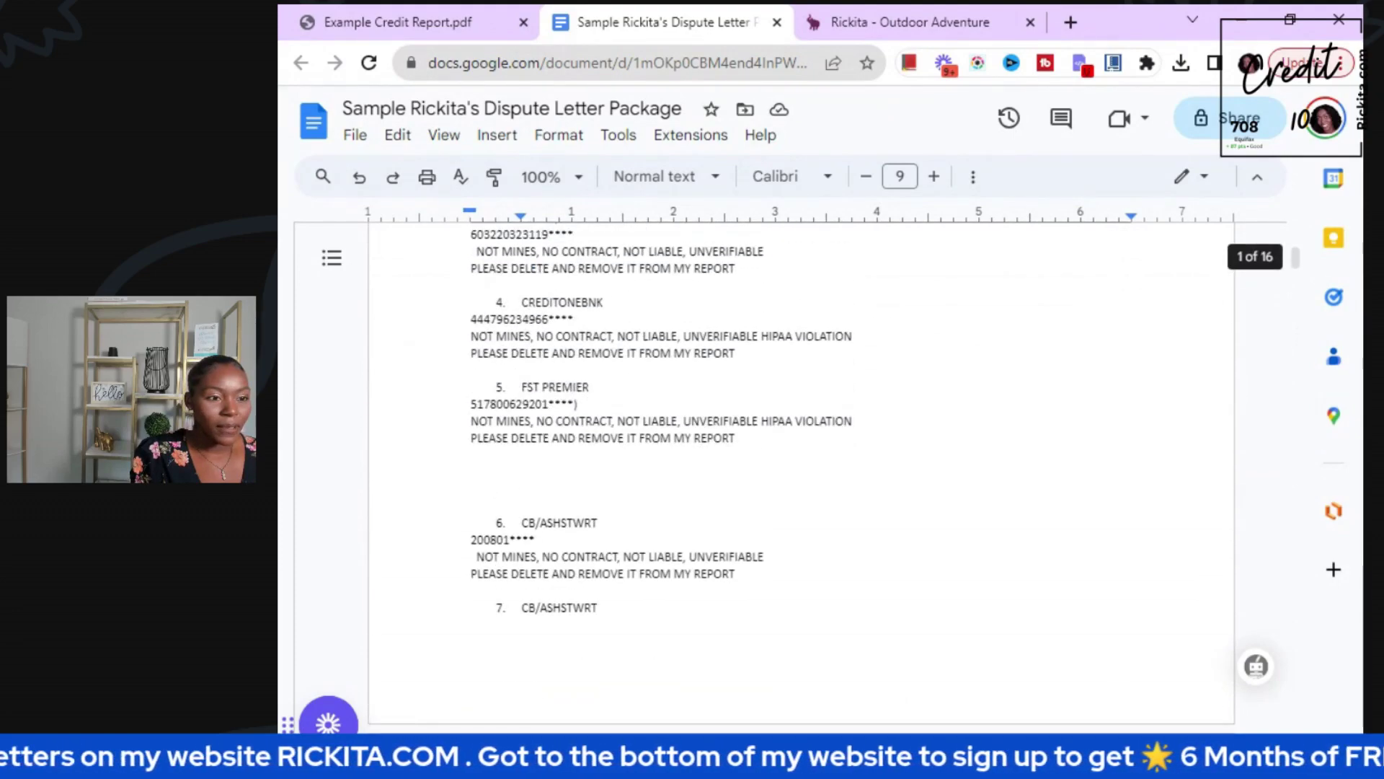
left_click(396, 21)
Step: Copy the WEBBNK/FHUT creditor name from its report table and return to the dispute letter
scroll(811, 432, "down", 9)
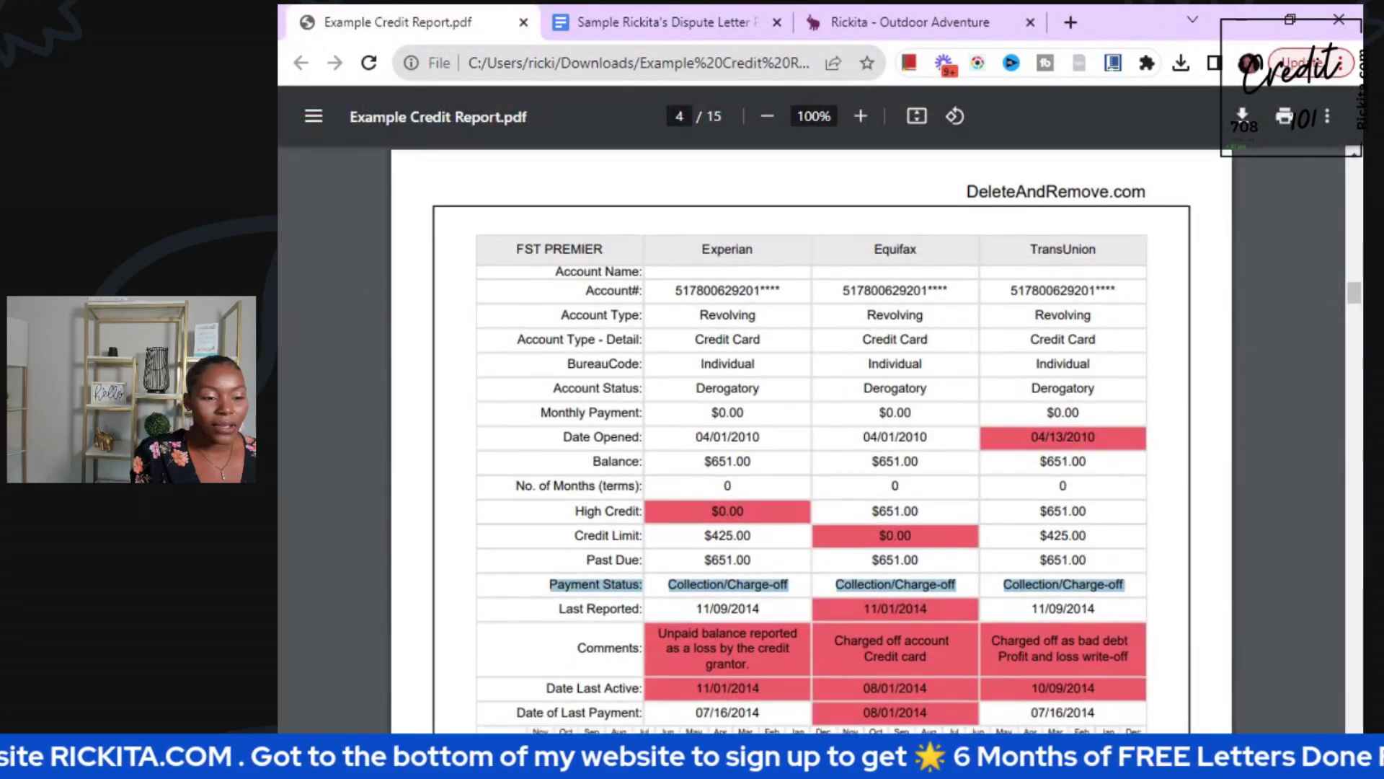
scroll(802, 294, "down", 2)
scroll(802, 294, "up", 1)
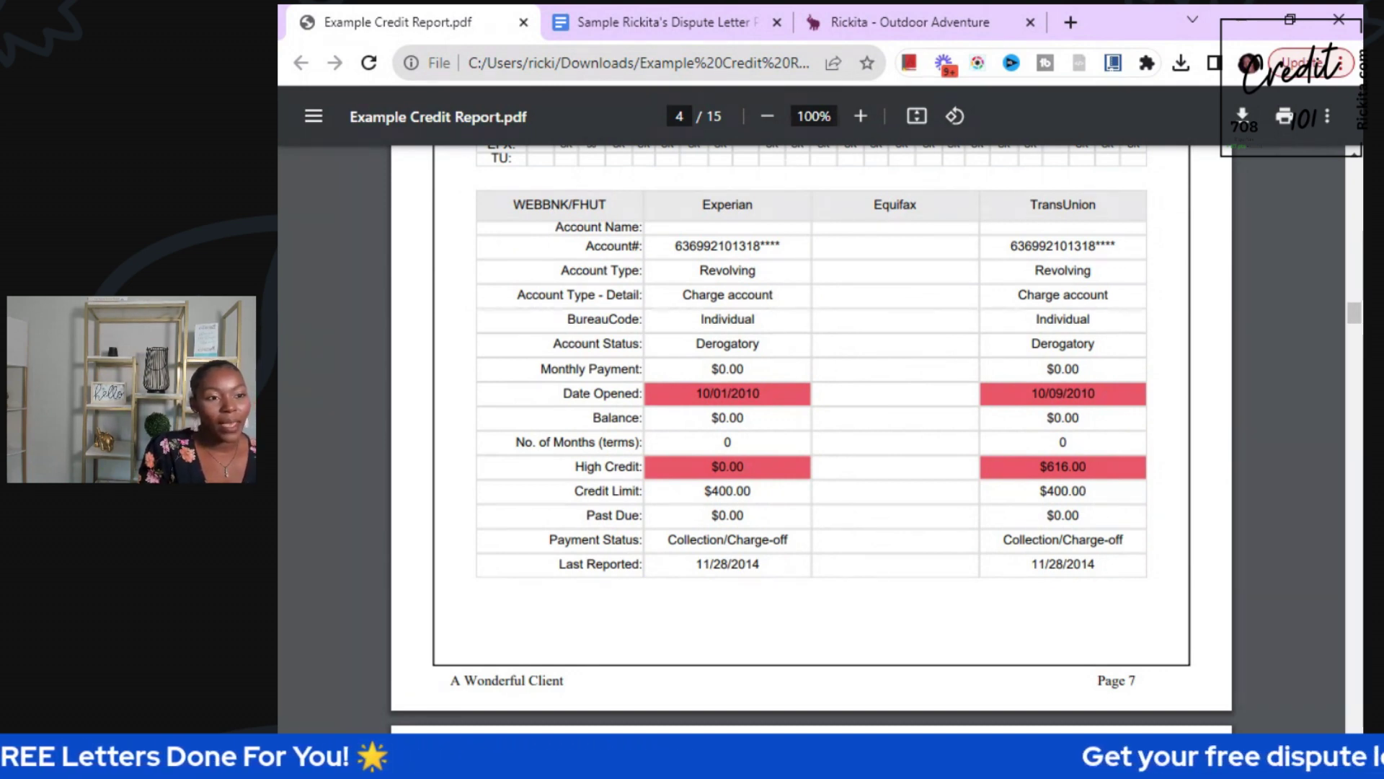
double_click(560, 204)
key("ctrl+c")
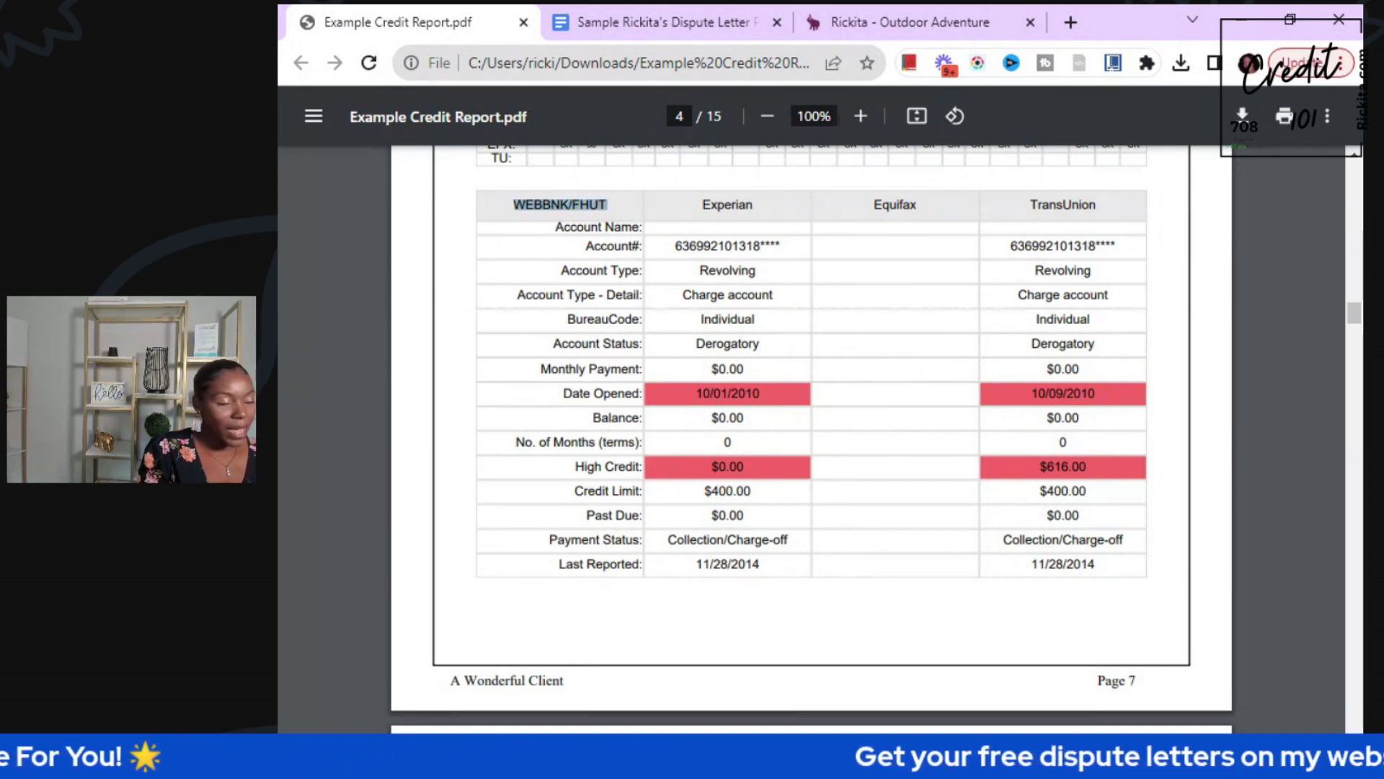
key("ctrl+Tab")
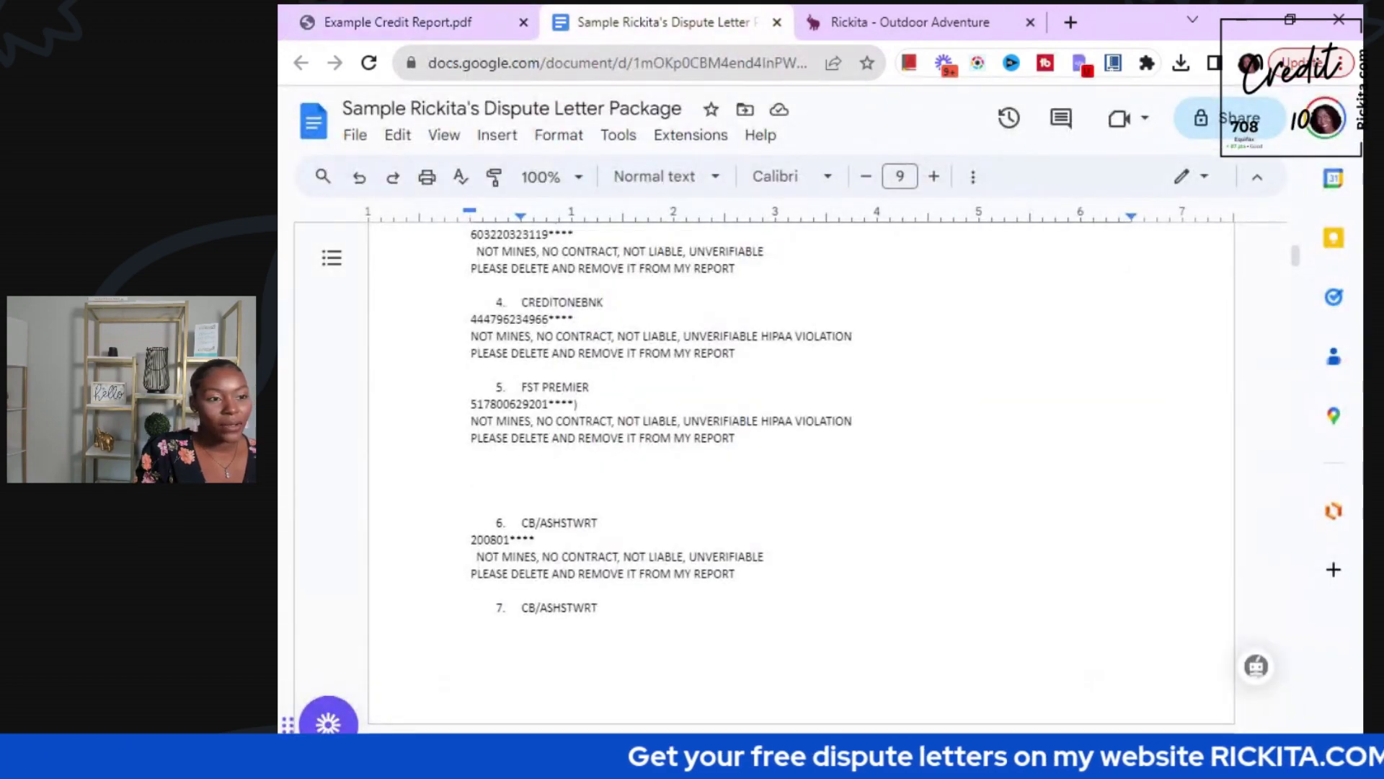
Step: Replace item 21's CB/ASHSTWRT creditor name with WEBBNK/FHUT
scroll(800, 476, "up", 9)
scroll(800, 461, "down", 15)
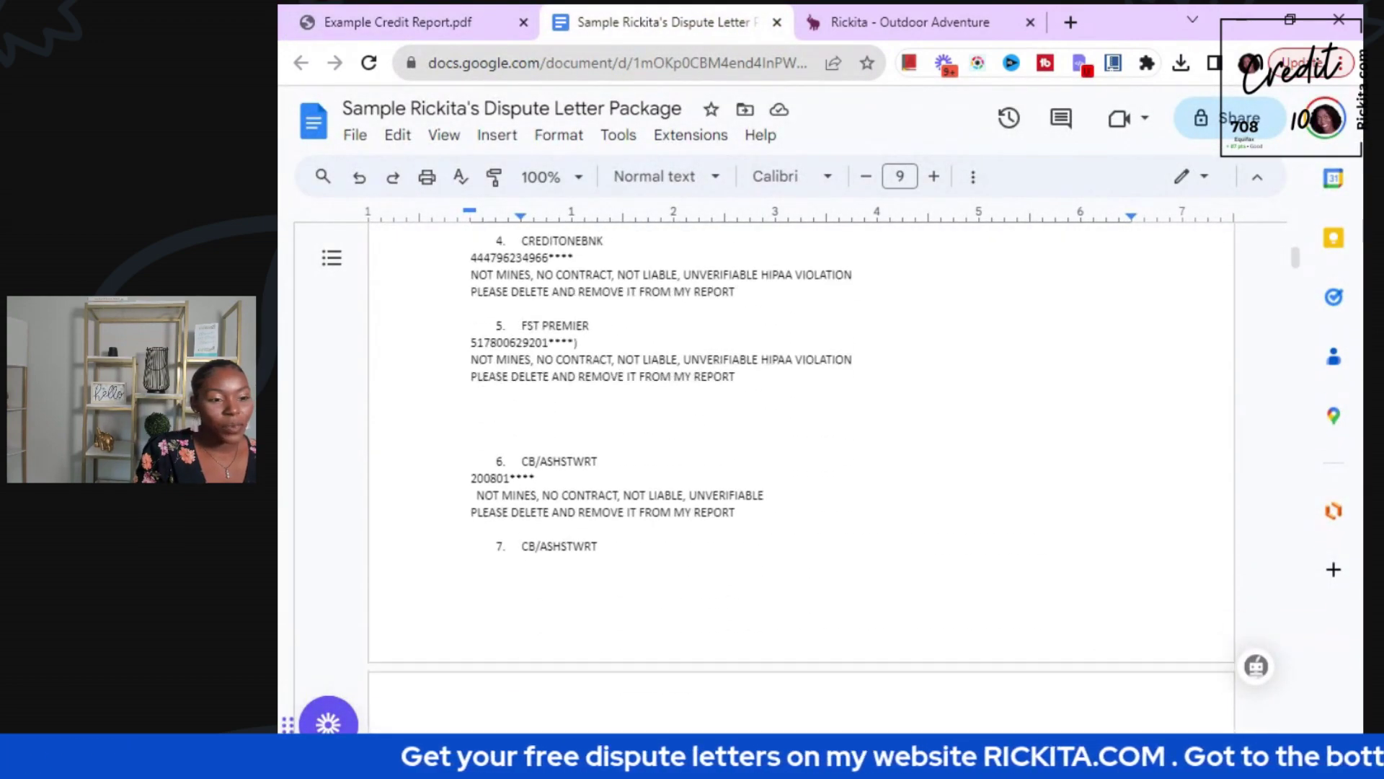
scroll(800, 462, "down", 15)
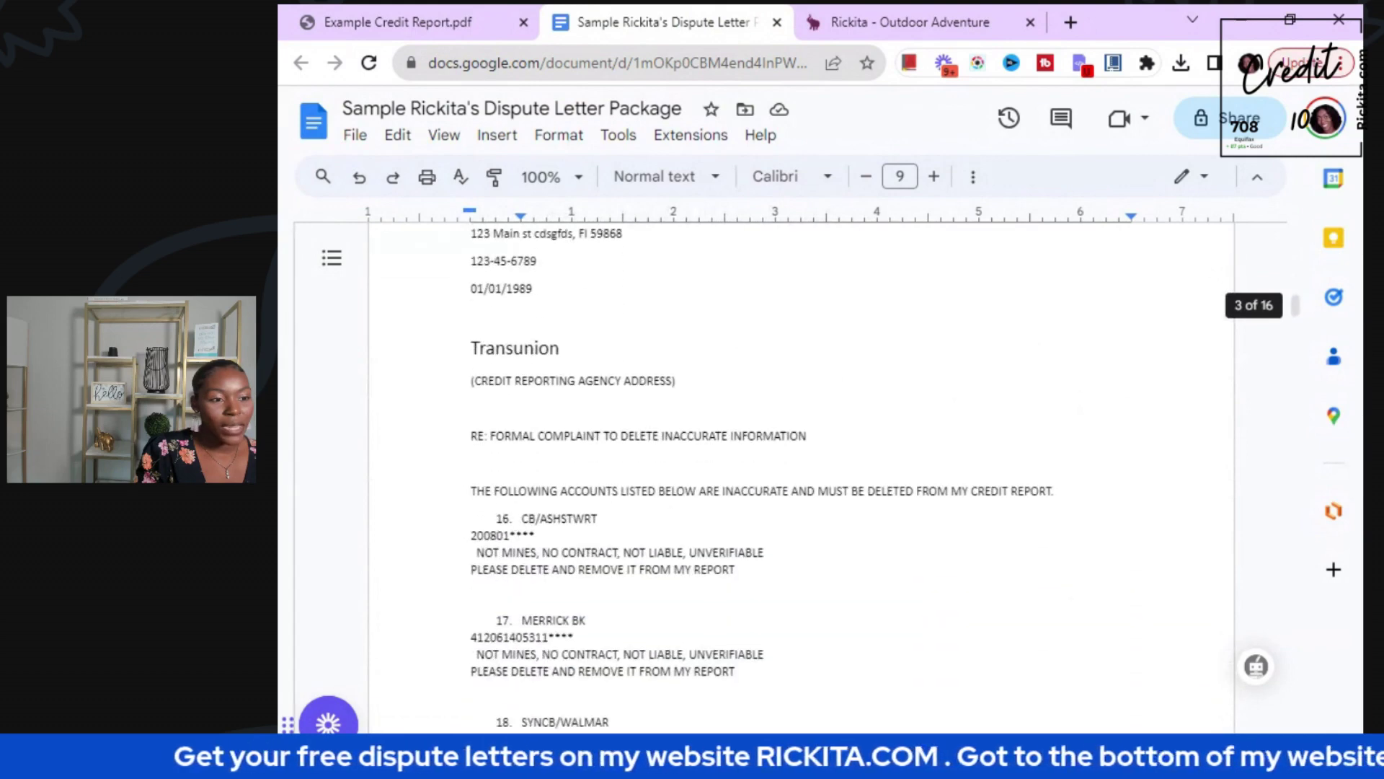
scroll(600, 450, "down", 8)
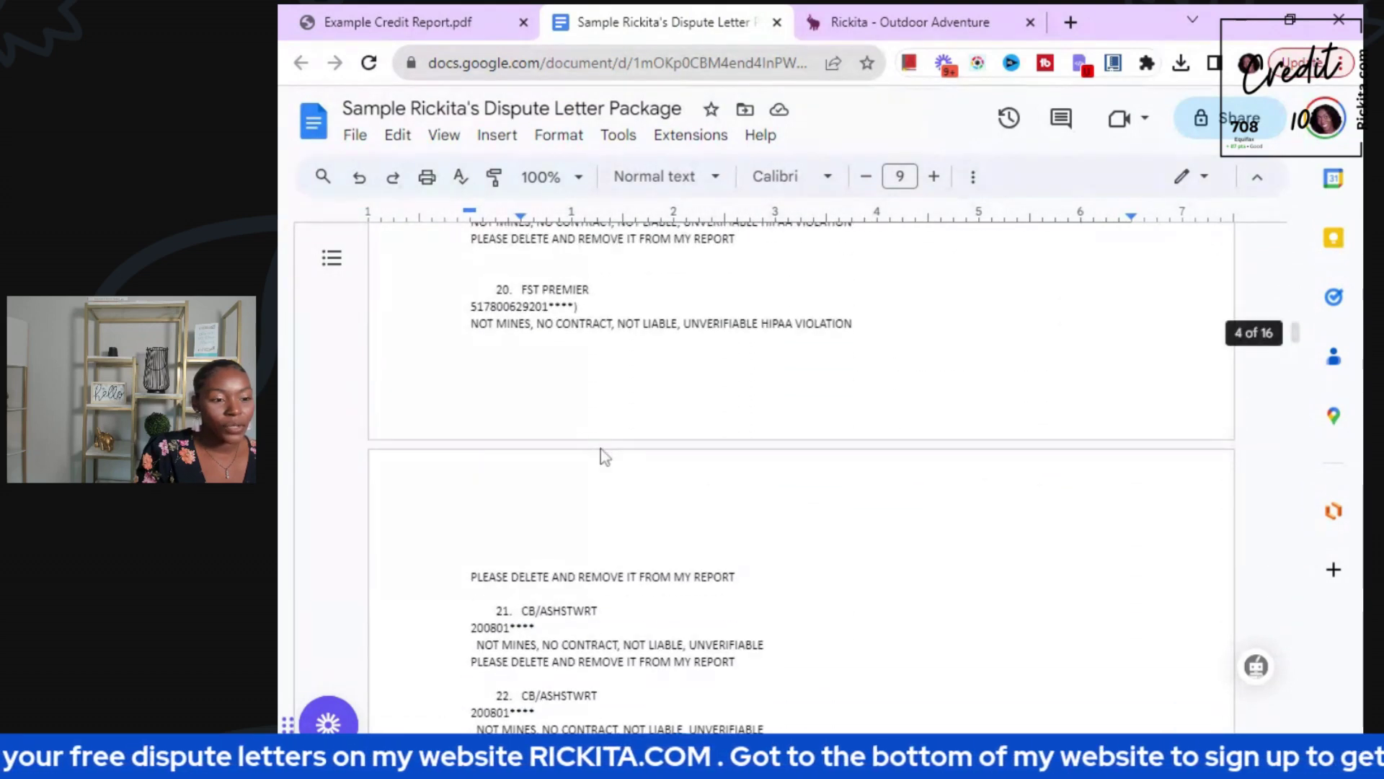
scroll(800, 461, "up", 6)
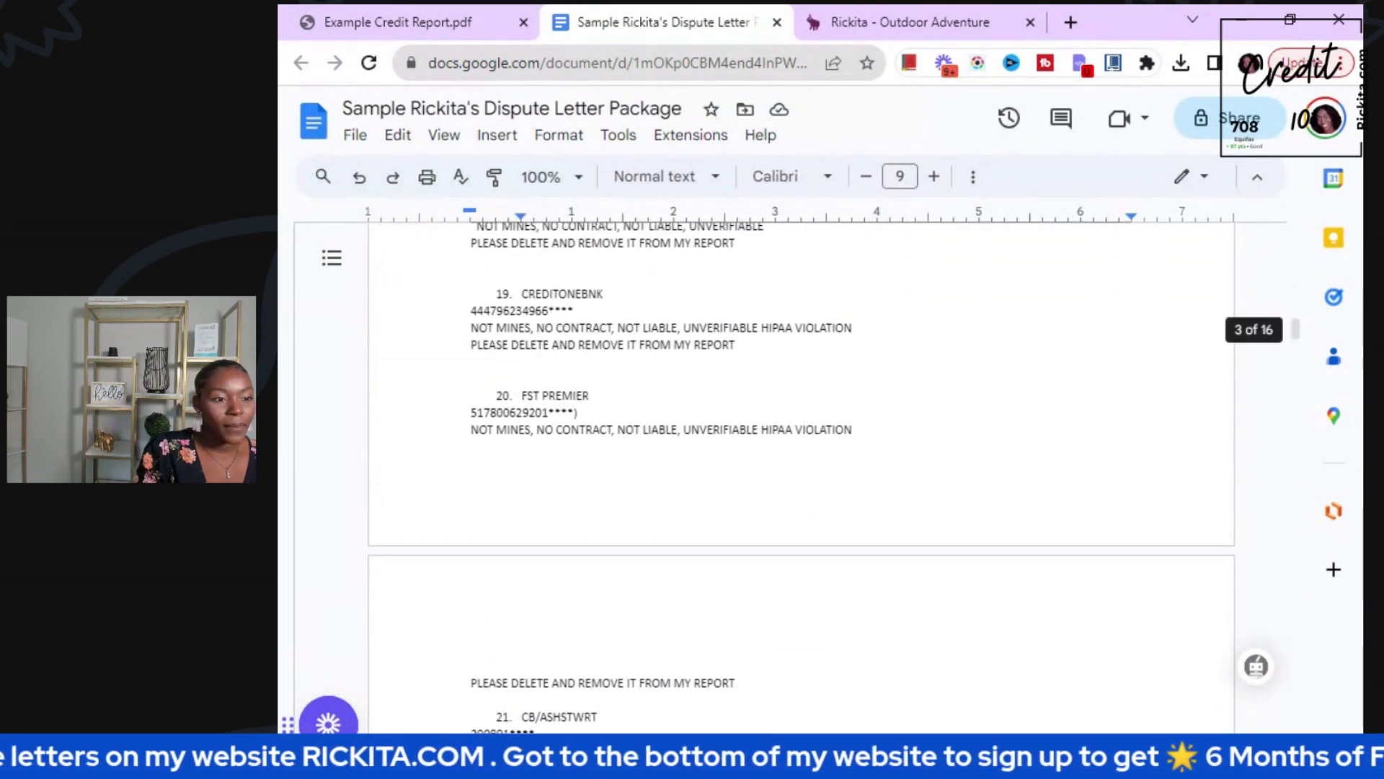
scroll(800, 461, "down", 3)
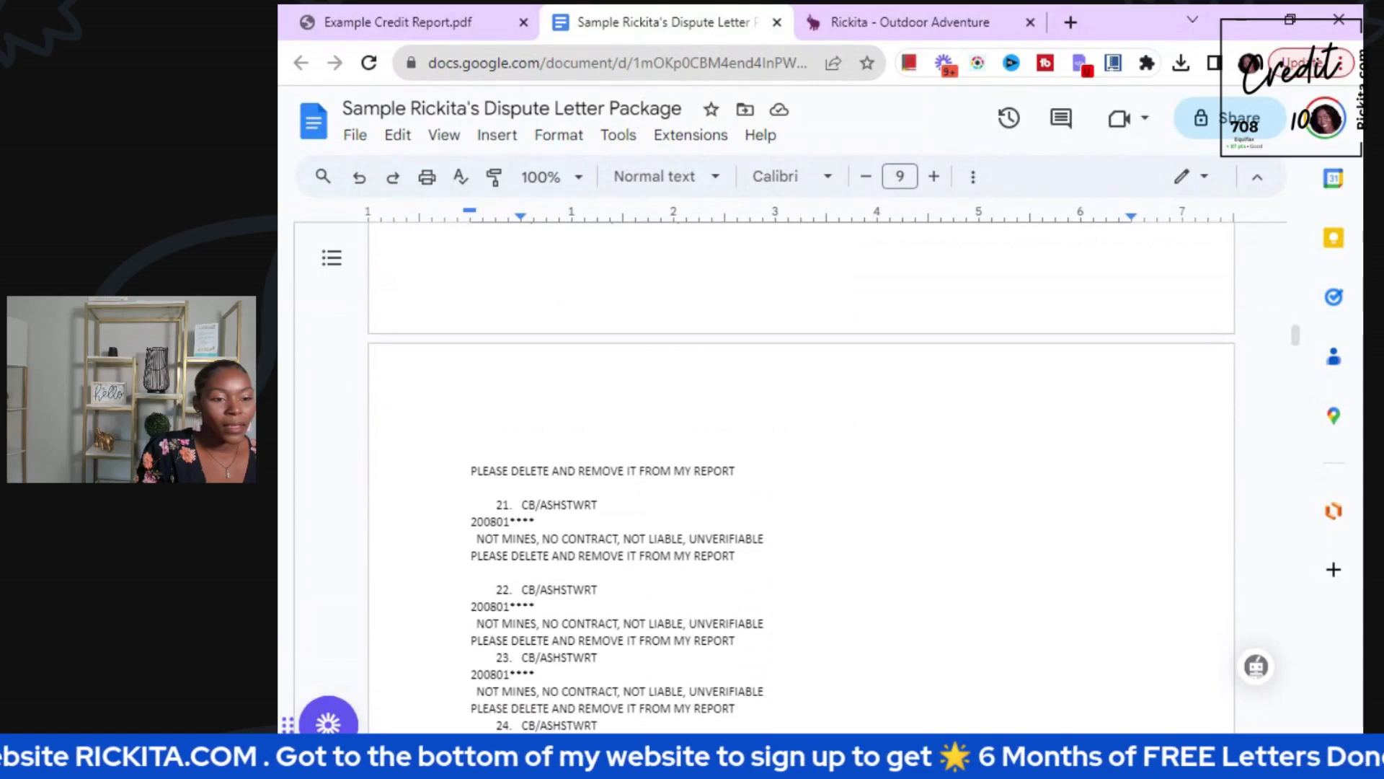
left_click_drag(599, 505, 528, 505)
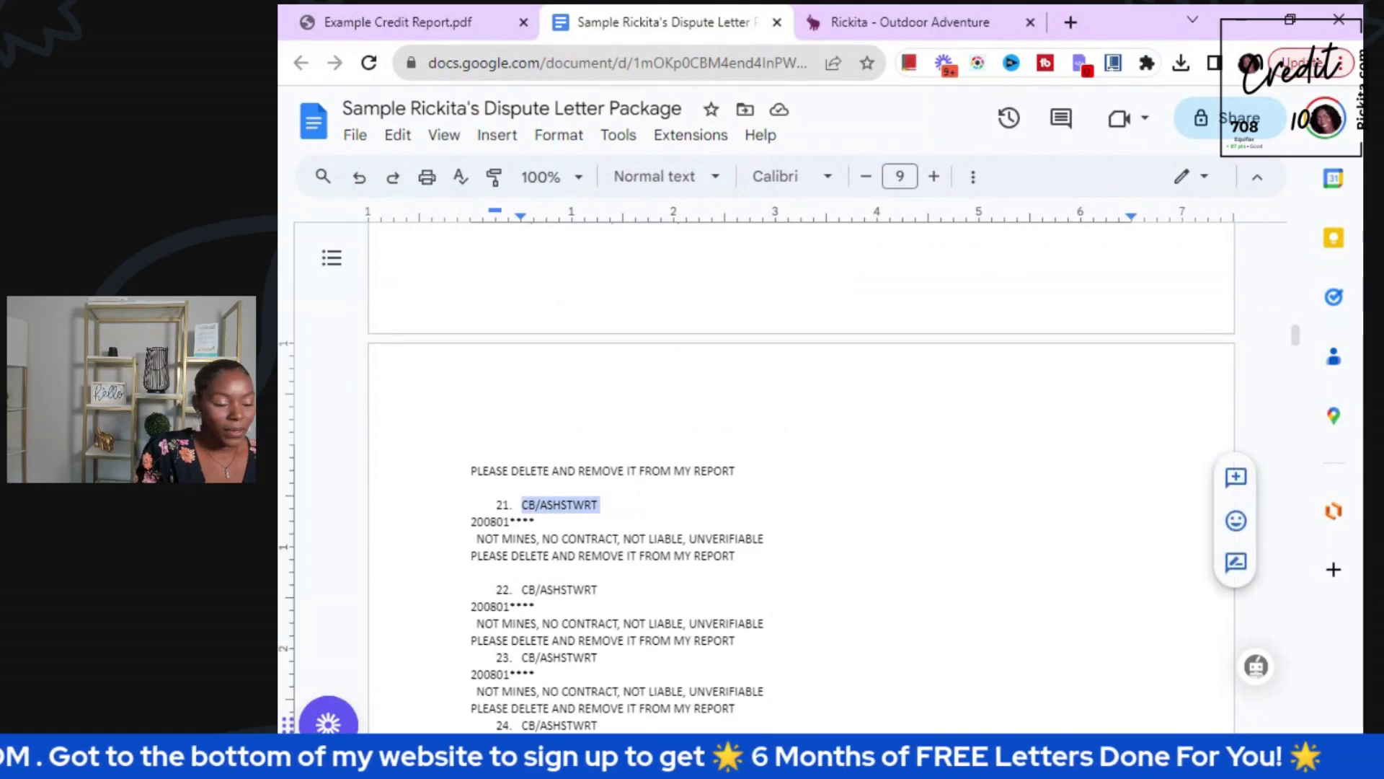
key("ctrl+v")
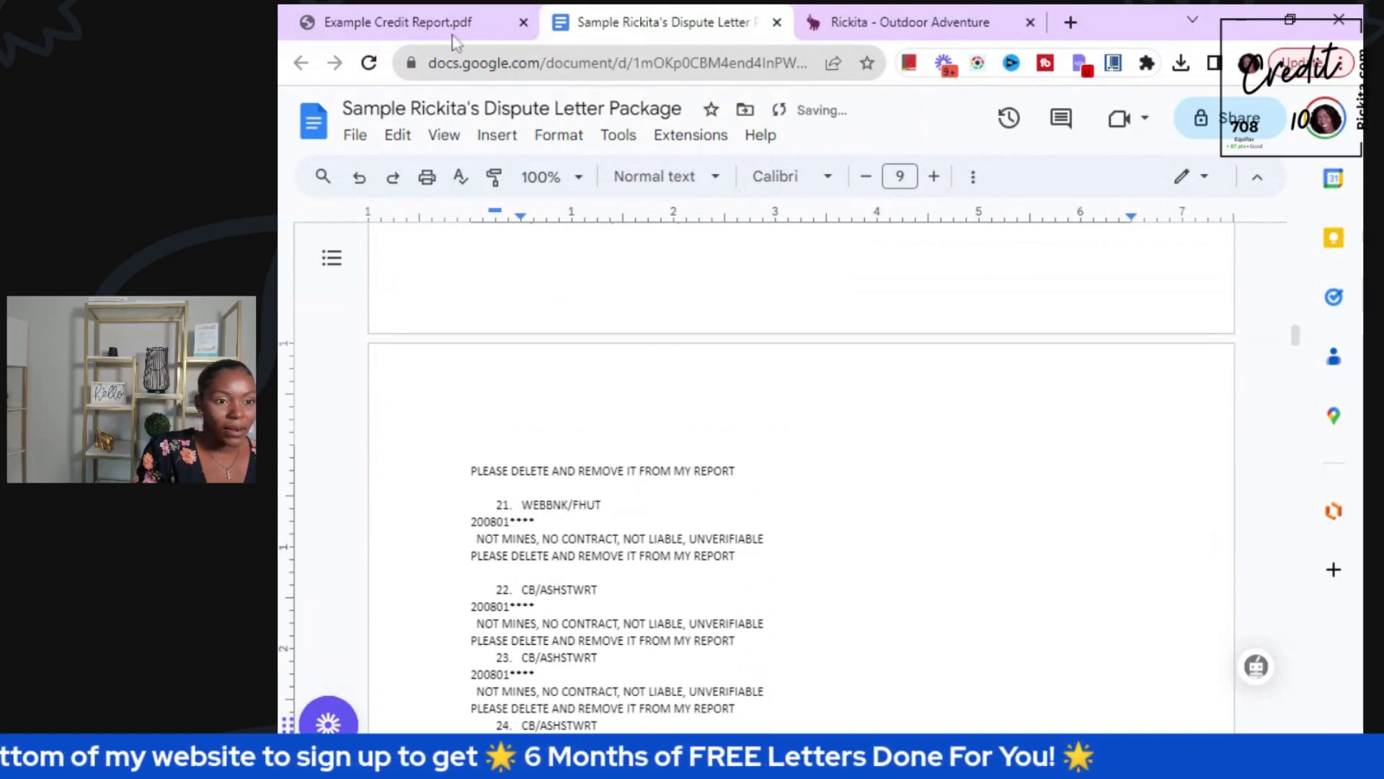
Step: Replace item 21's 200801 placeholder with the WEBBNK/FHUT Experian account number from the report
key("ctrl+shift+Tab")
left_click_drag(781, 246, 675, 245)
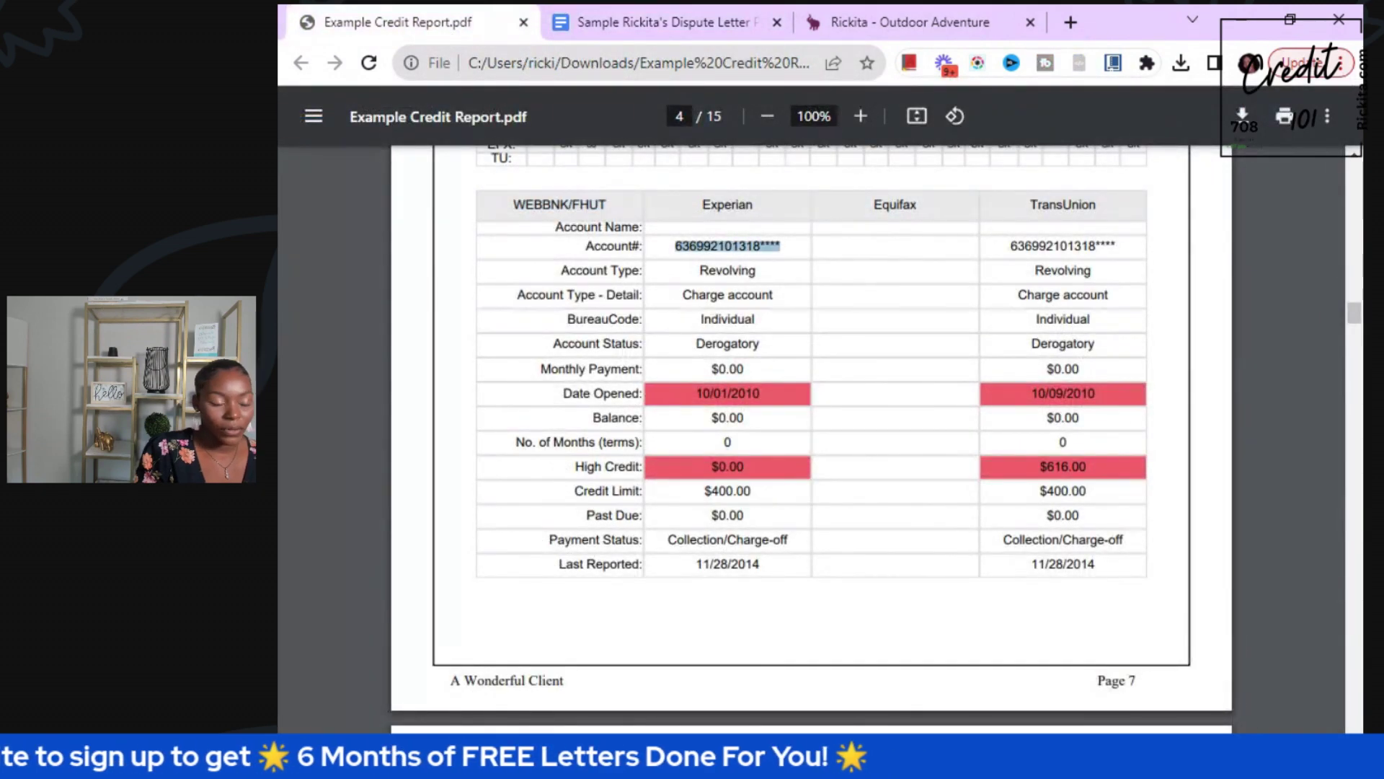
left_click(649, 22)
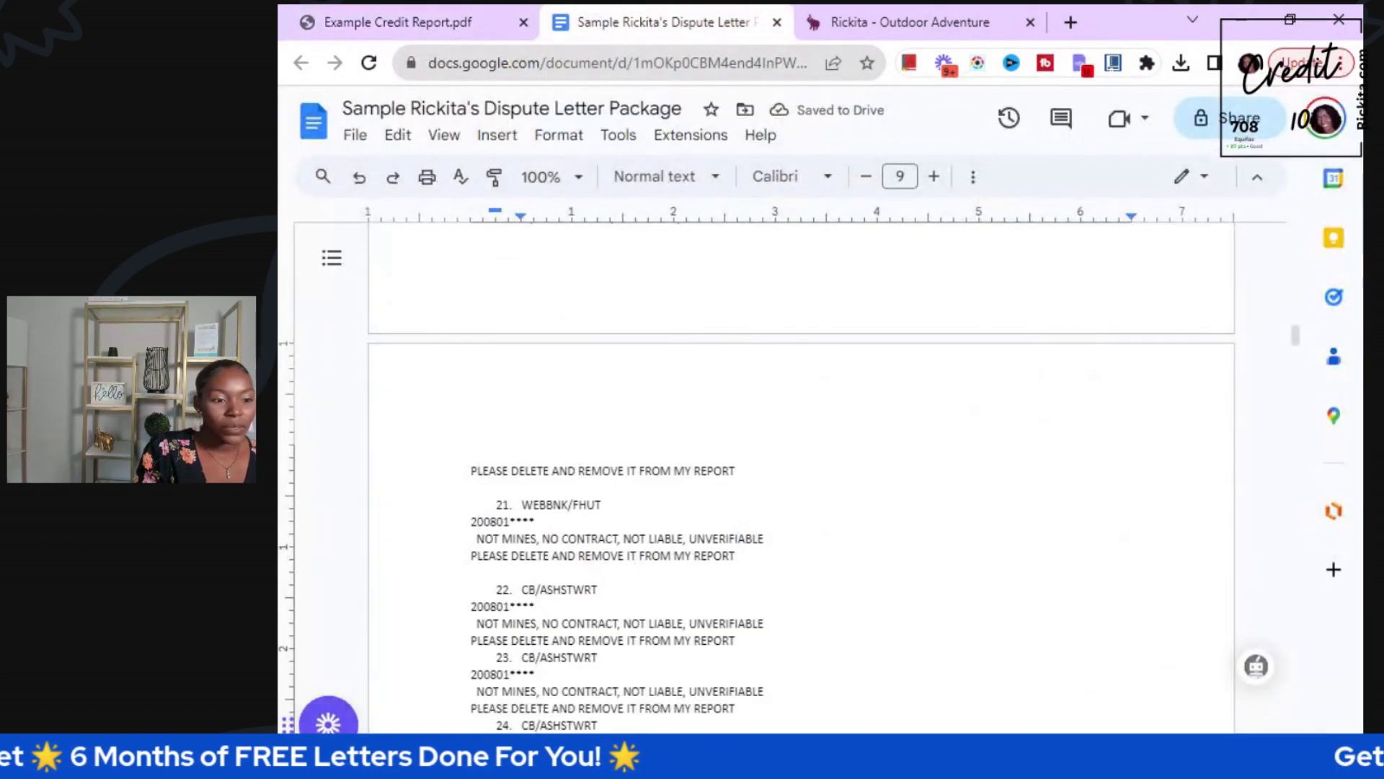
key("Down")
key("shift+Home")
key("ctrl+v")
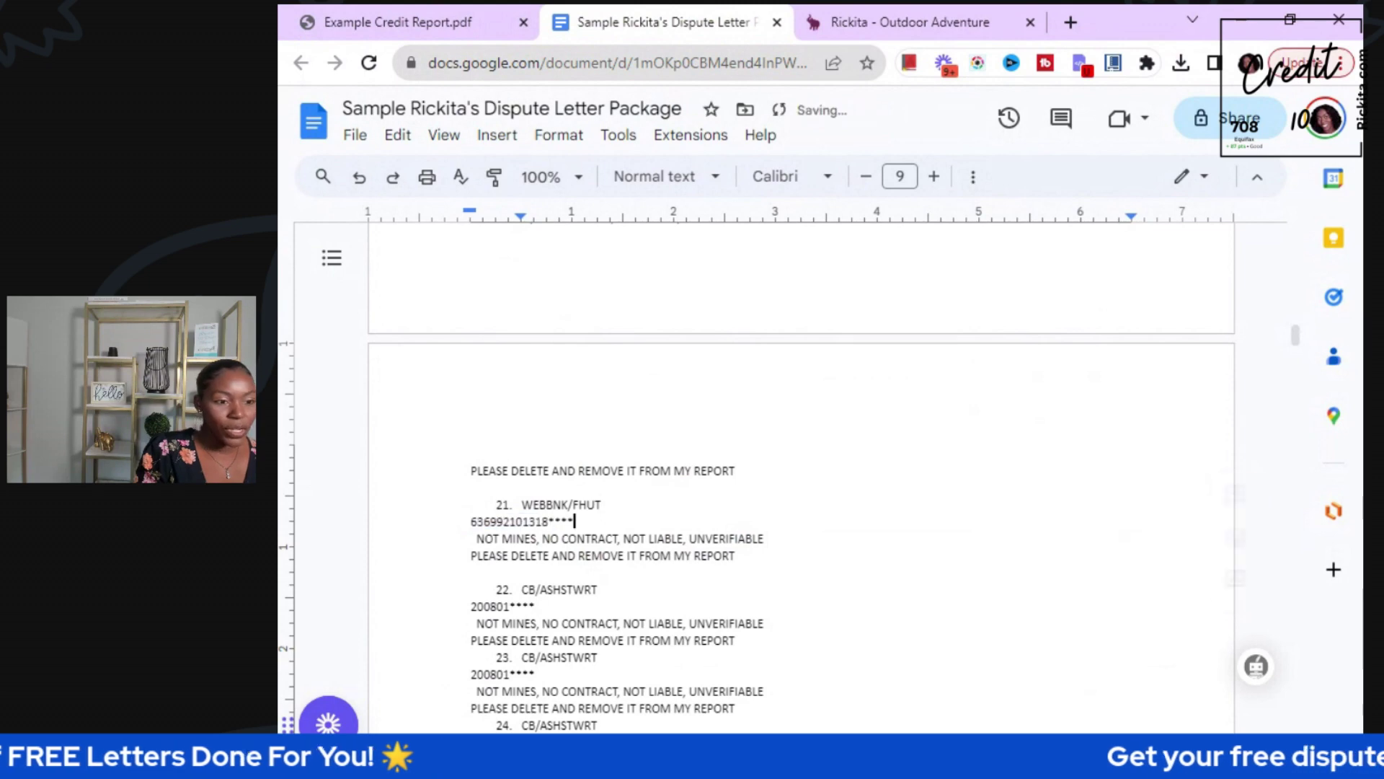
Step: Select and copy the complete WEBBNK/FHUT entry of item 21
key("Up")
key("Home")
key("shift+Down")
key("shift+Down")
key("shift+Down")
key("shift+End")
key("ctrl+c")
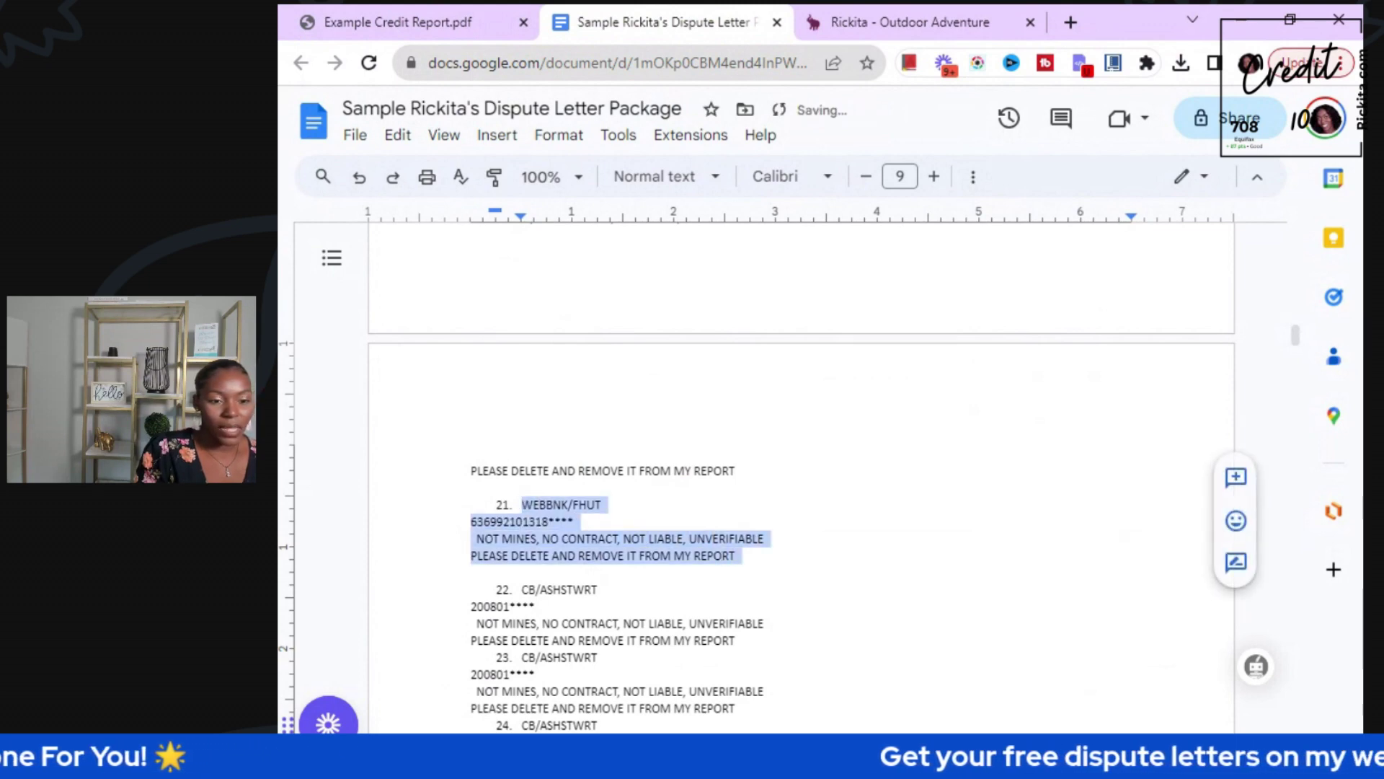
scroll(800, 476, "down", 15)
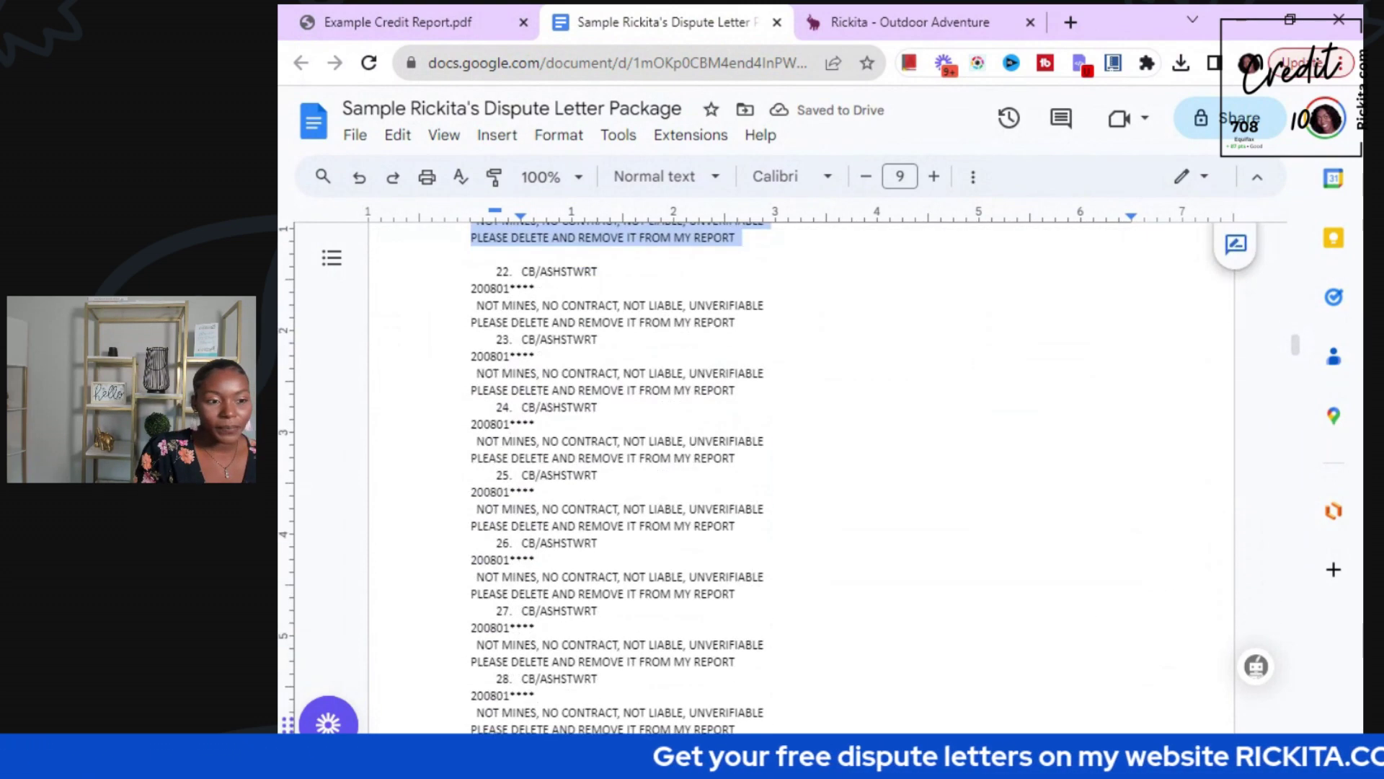
scroll(800, 475, "down", 15)
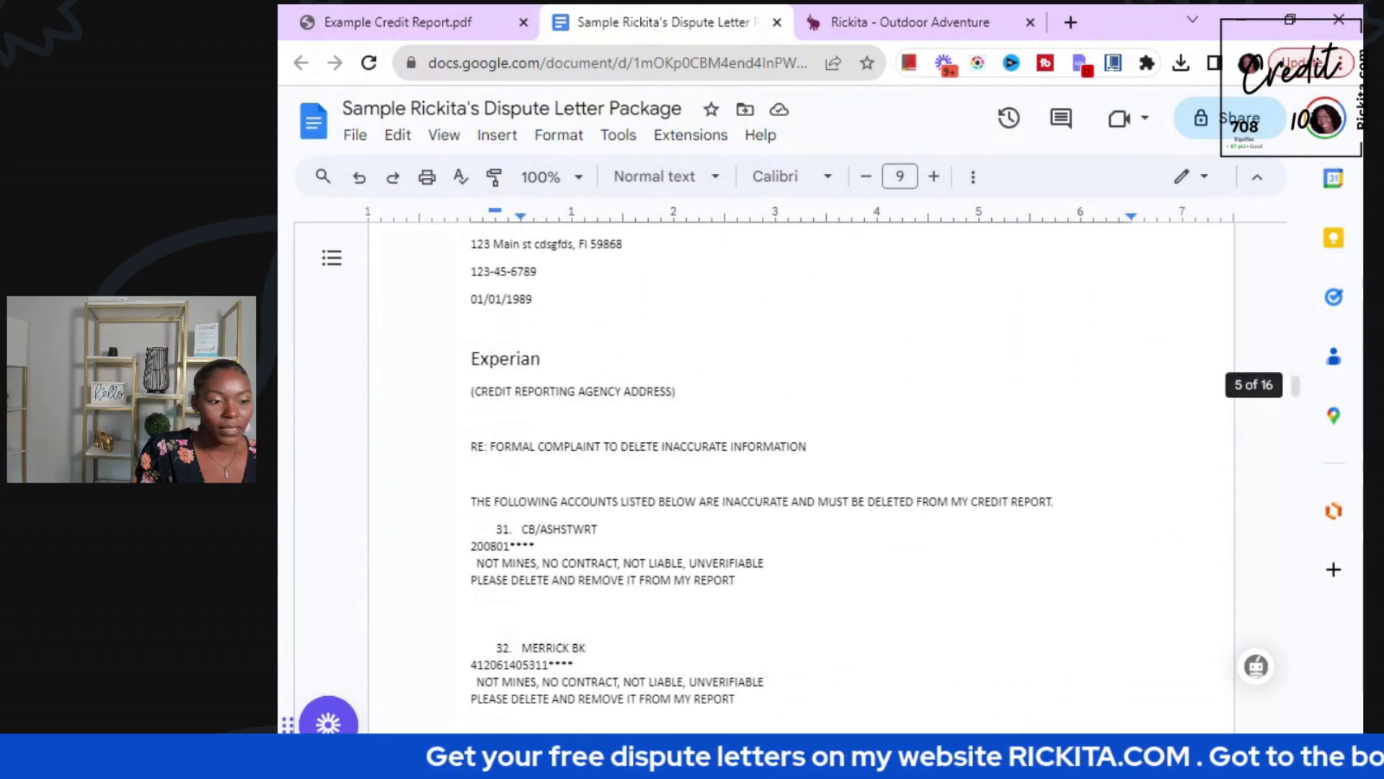
Step: Overwrite item 36's CB/ASHSTWRT entry with WEBBNK/FHUT and remove the extra blank line
scroll(800, 476, "down", 6)
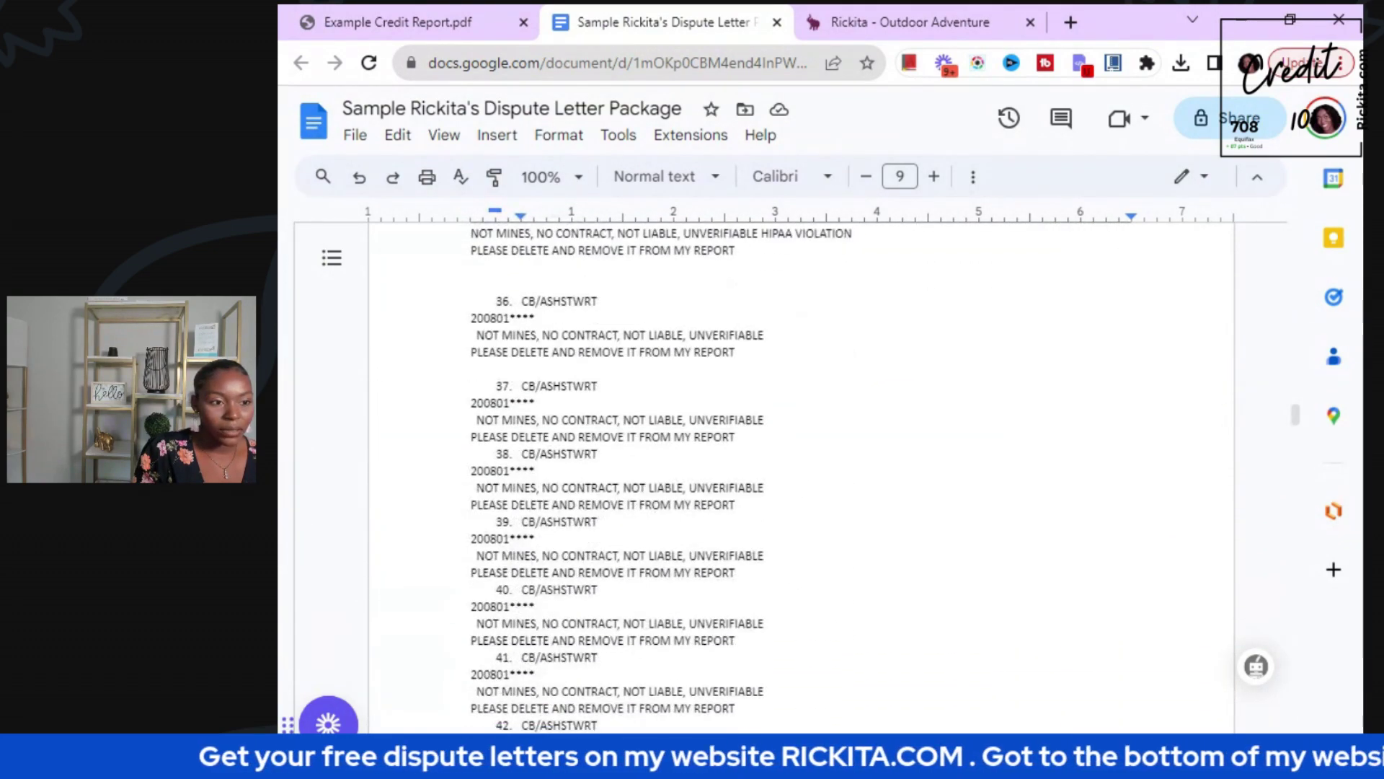
left_click_drag(522, 301, 735, 352)
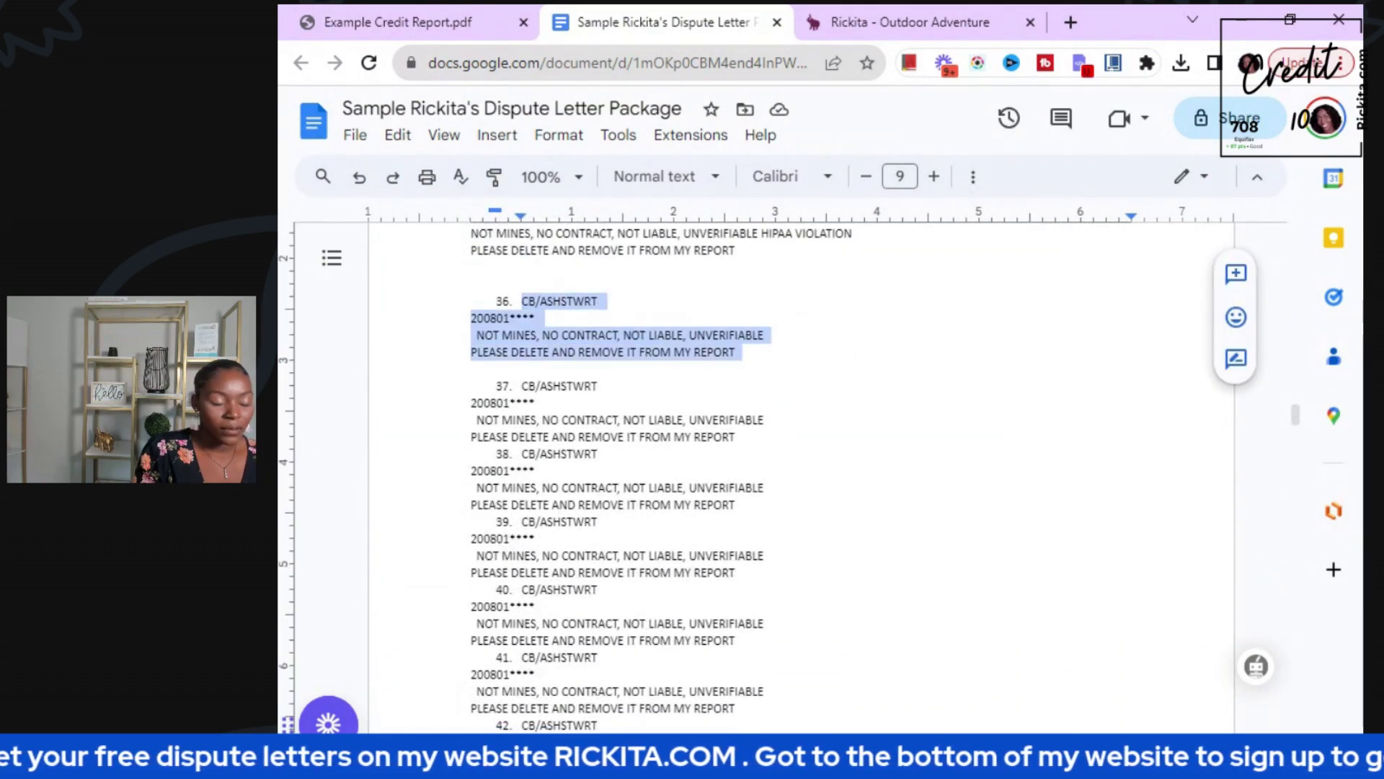
key("ctrl+v")
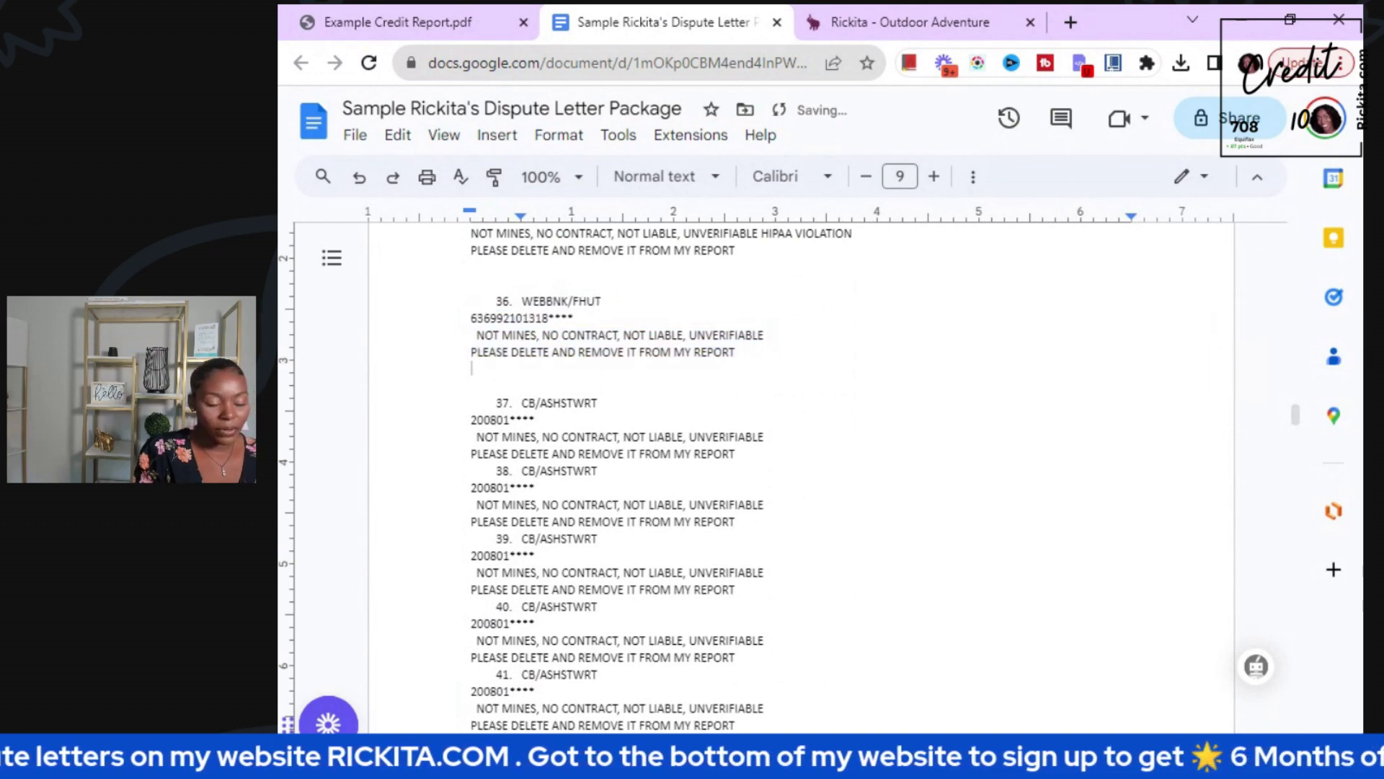
key("BackSpace")
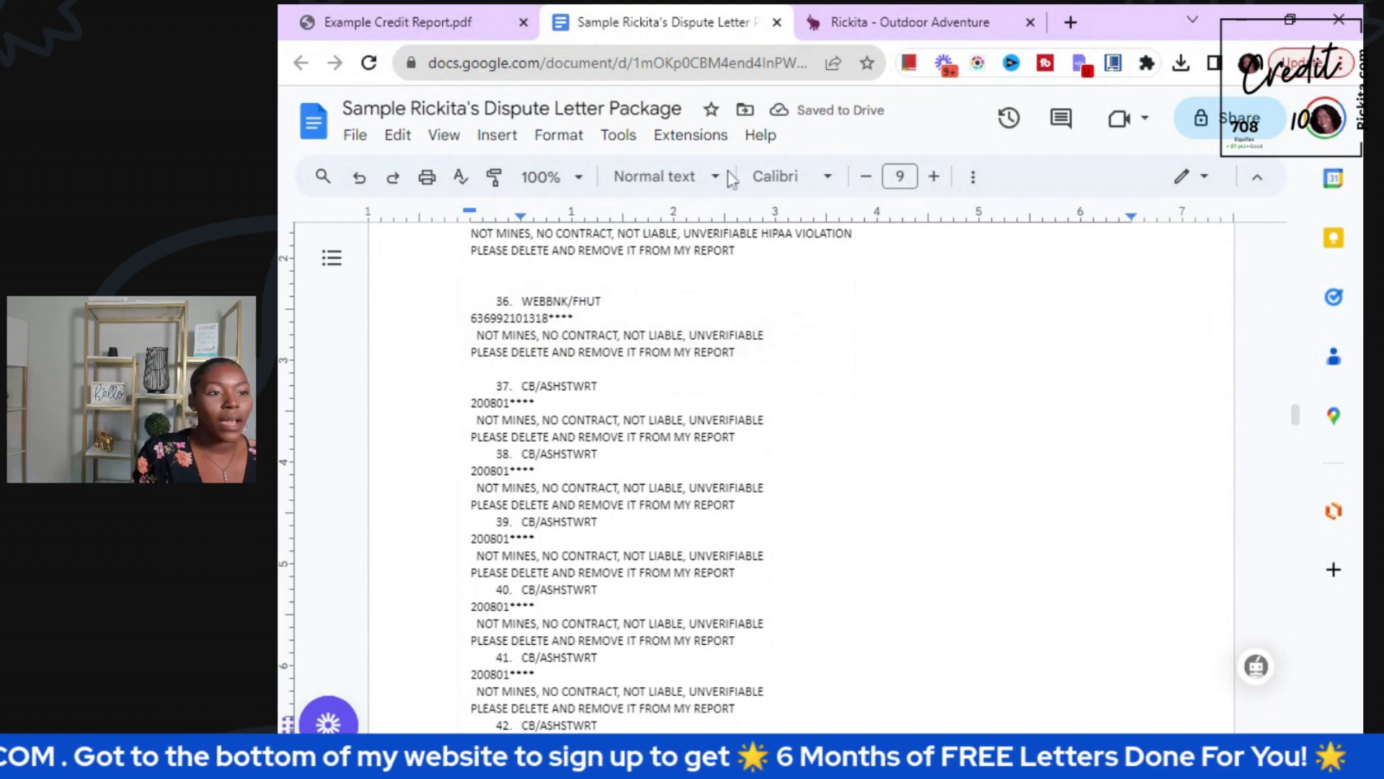
left_click(447, 19)
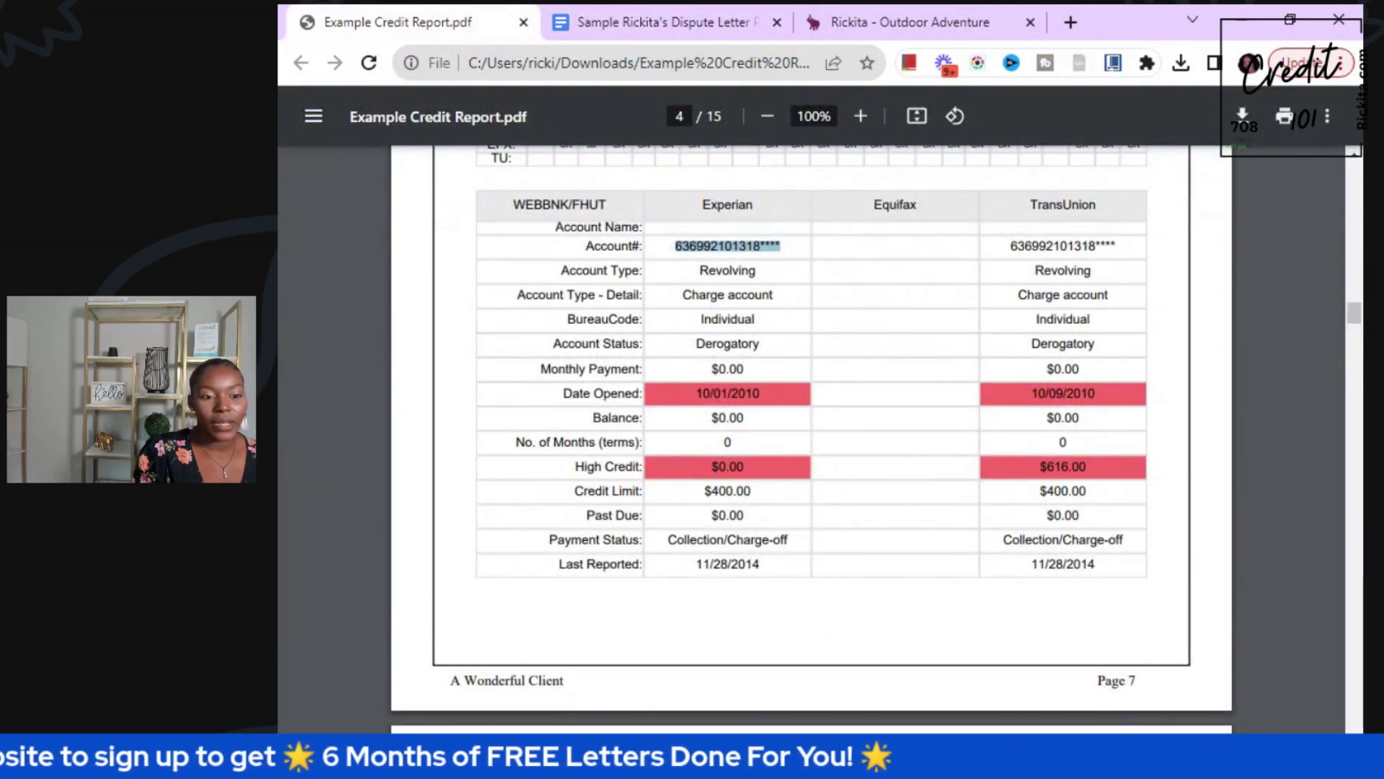
Step: Copy the FST PREMIER creditor name from page 5's account table, back to Letter #2's items 20–22
left_click_drag(668, 539, 840, 542)
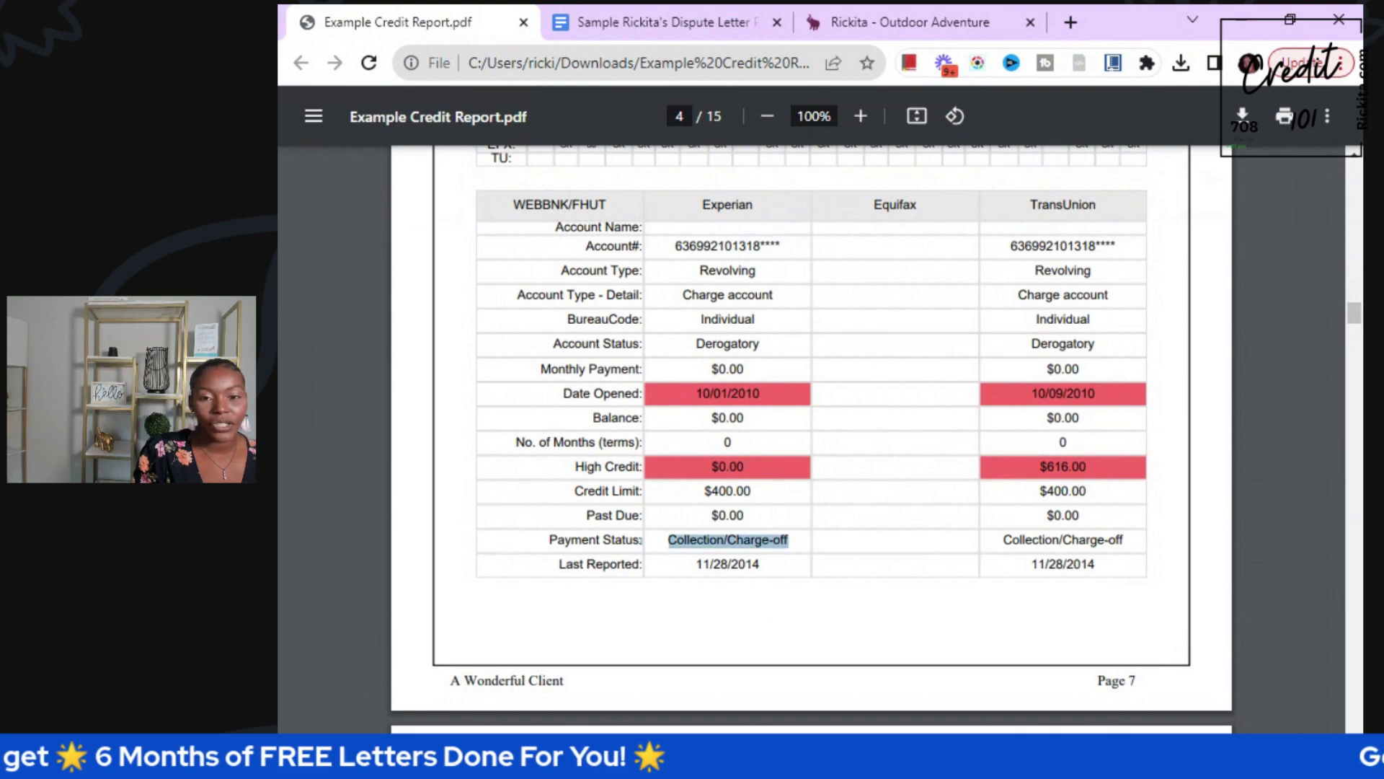
scroll(833, 417, "down", 12)
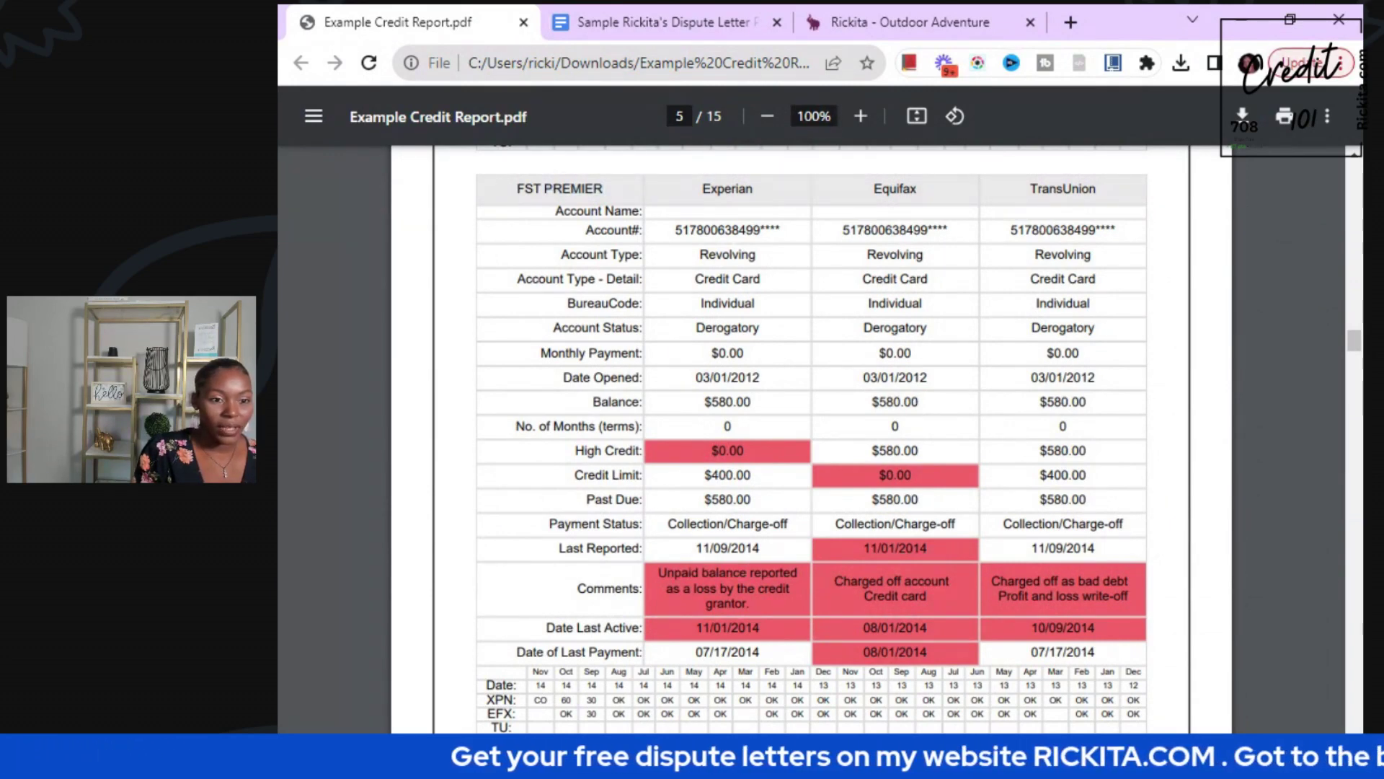
left_click_drag(517, 188, 603, 188)
key("ctrl+c")
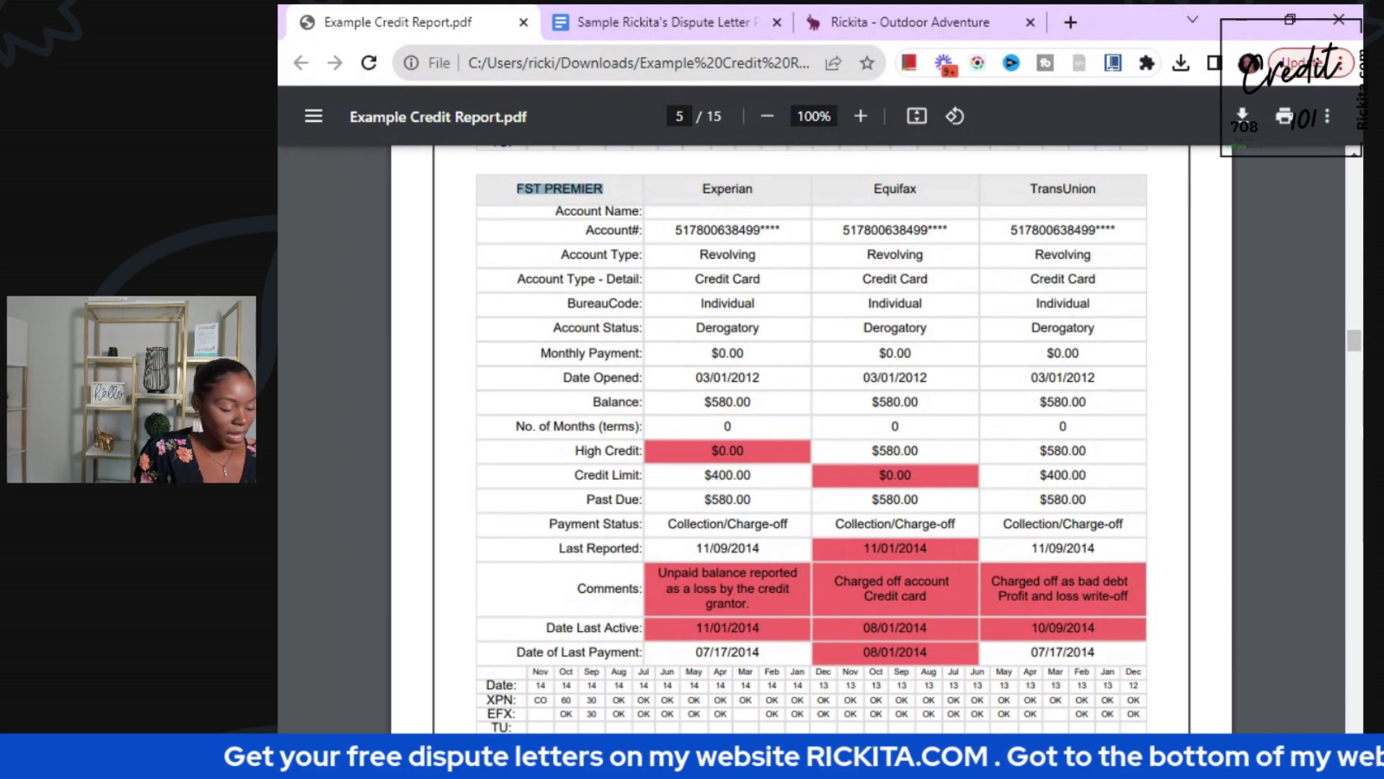
left_click(607, 7)
scroll(800, 469, "up", 10)
scroll(800, 469, "up", 20)
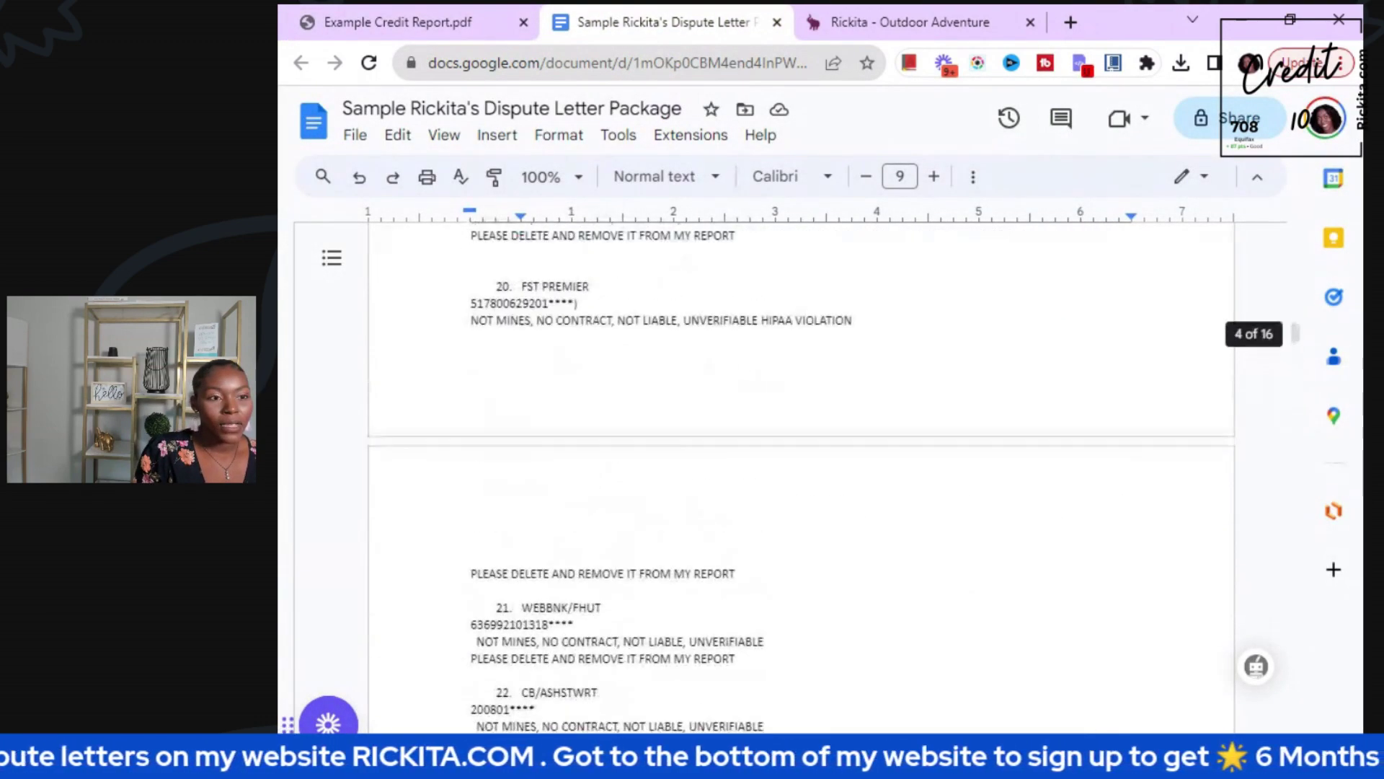
Step: Replace item 6's creditor name in Letter #1 with FST PREMIER
scroll(800, 469, "up", 15)
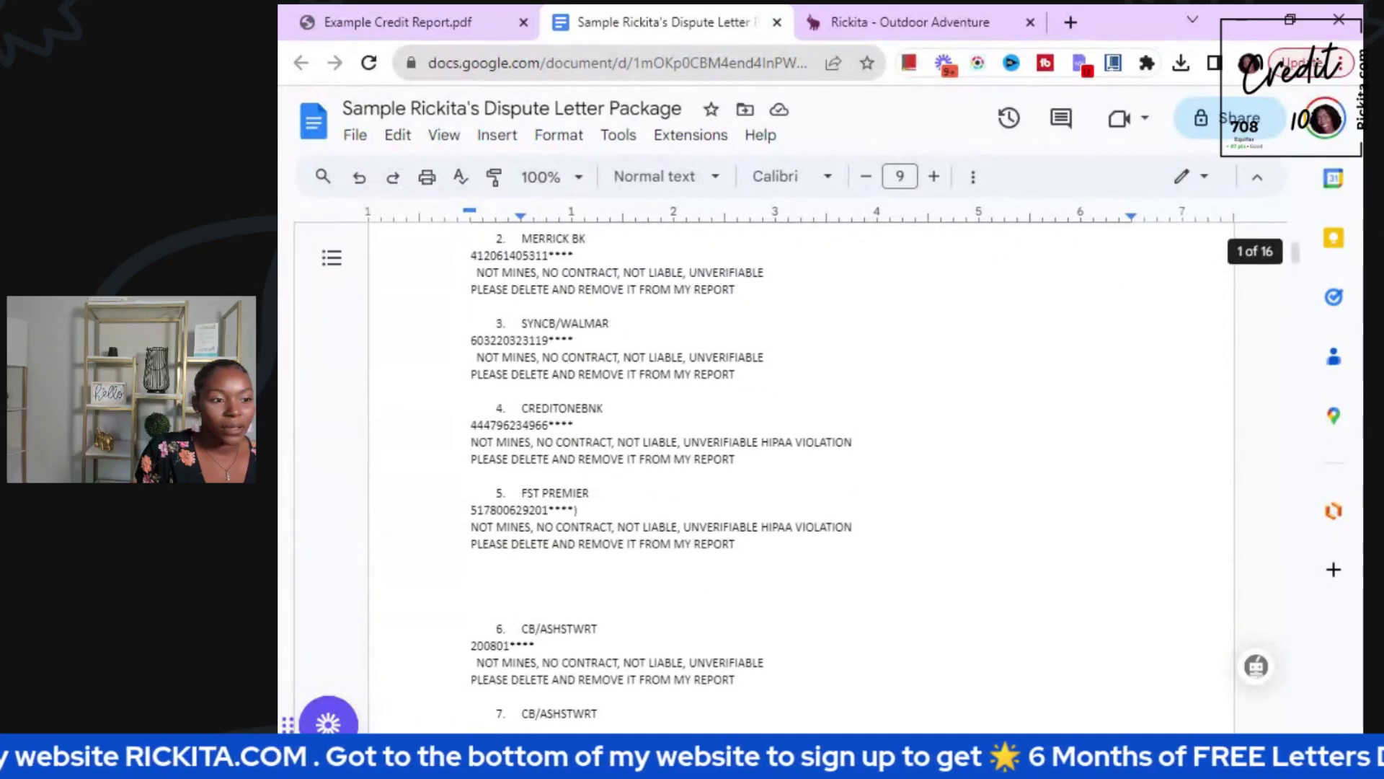
scroll(595, 433, "down", 3)
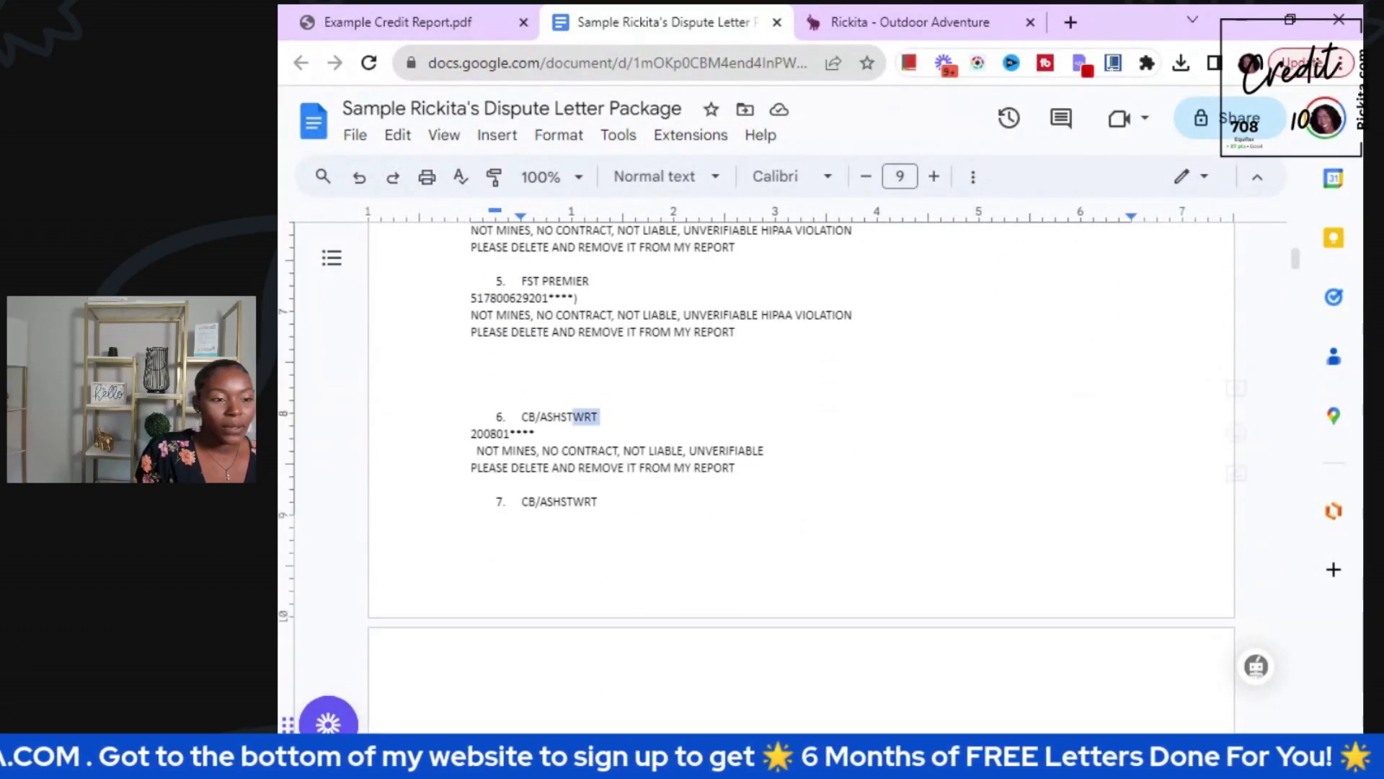
left_click_drag(598, 417, 521, 417)
key("ctrl+v")
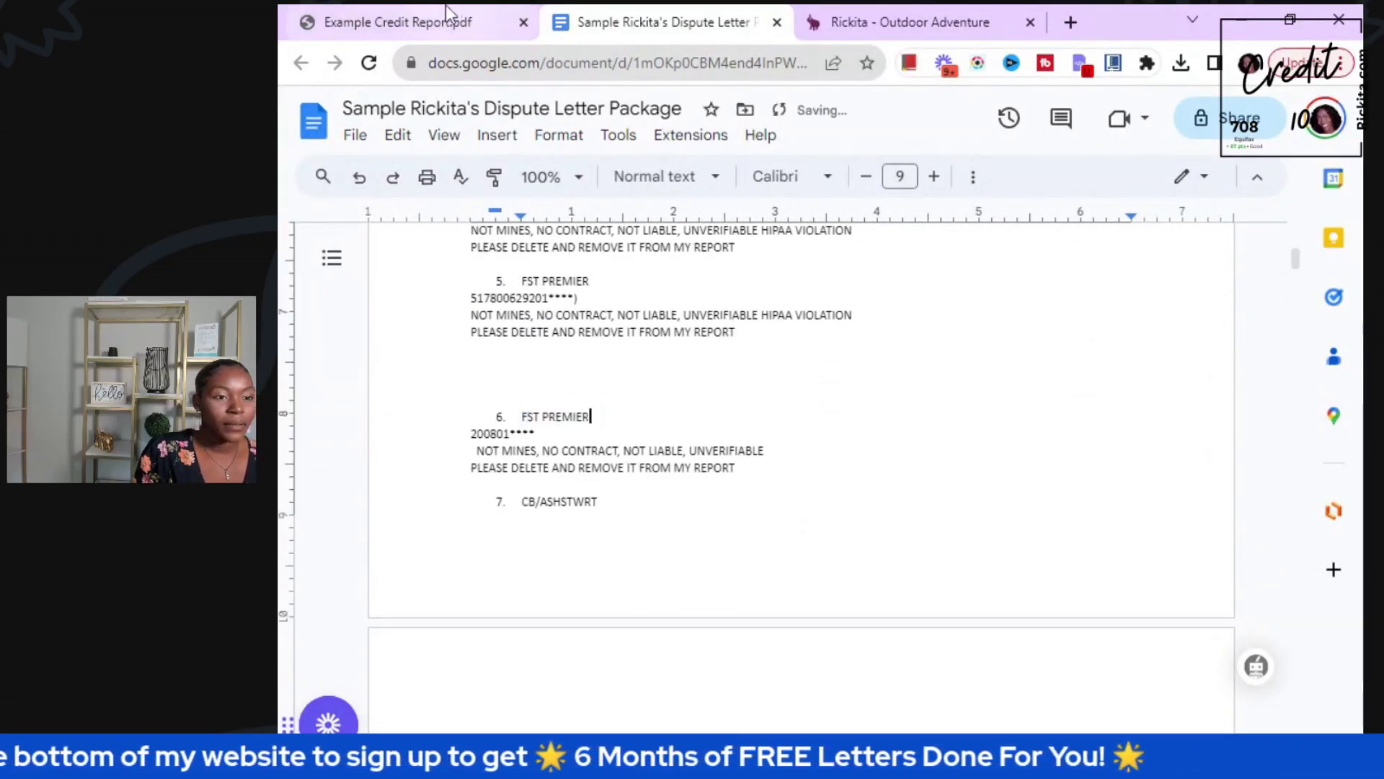
left_click(425, 22)
left_click_drag(781, 230, 690, 230)
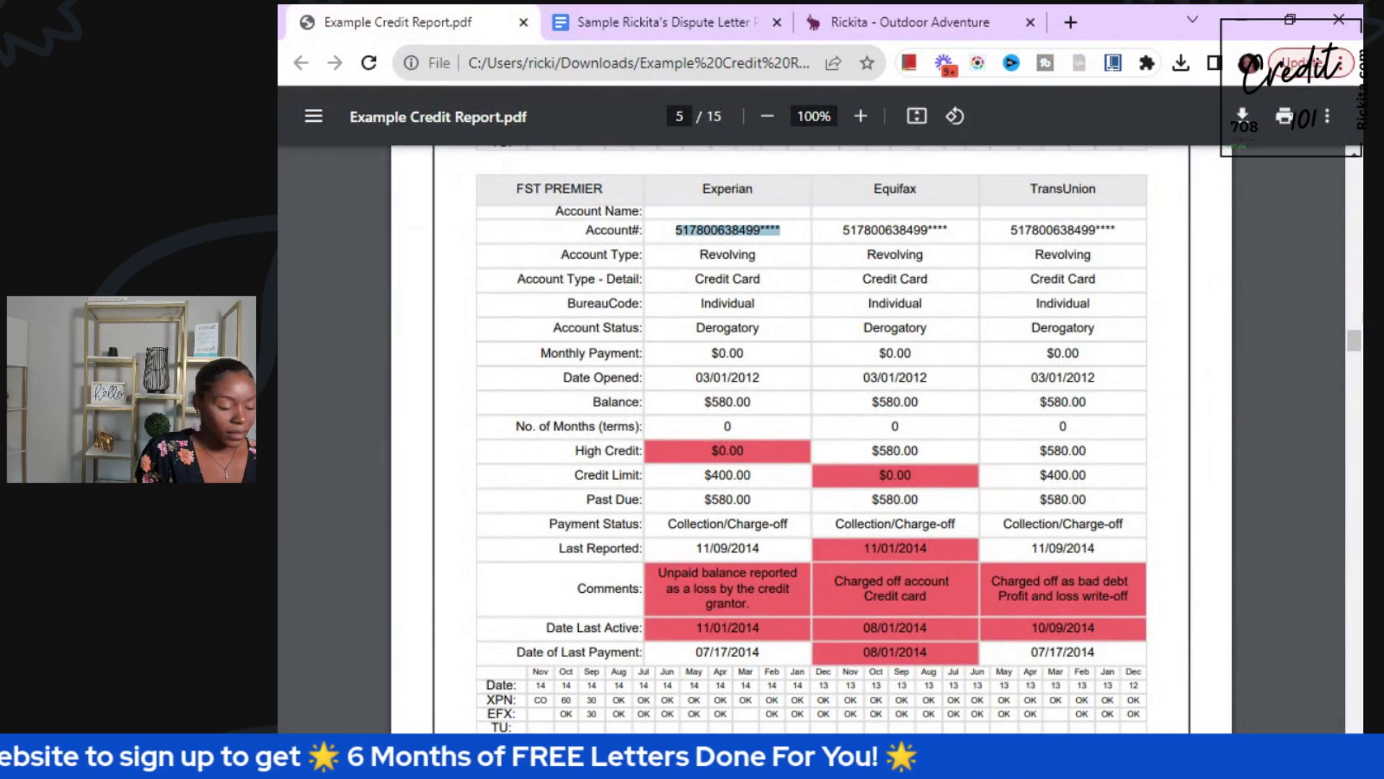
left_click(649, 22)
left_click_drag(471, 433, 735, 467)
key("ctrl+v")
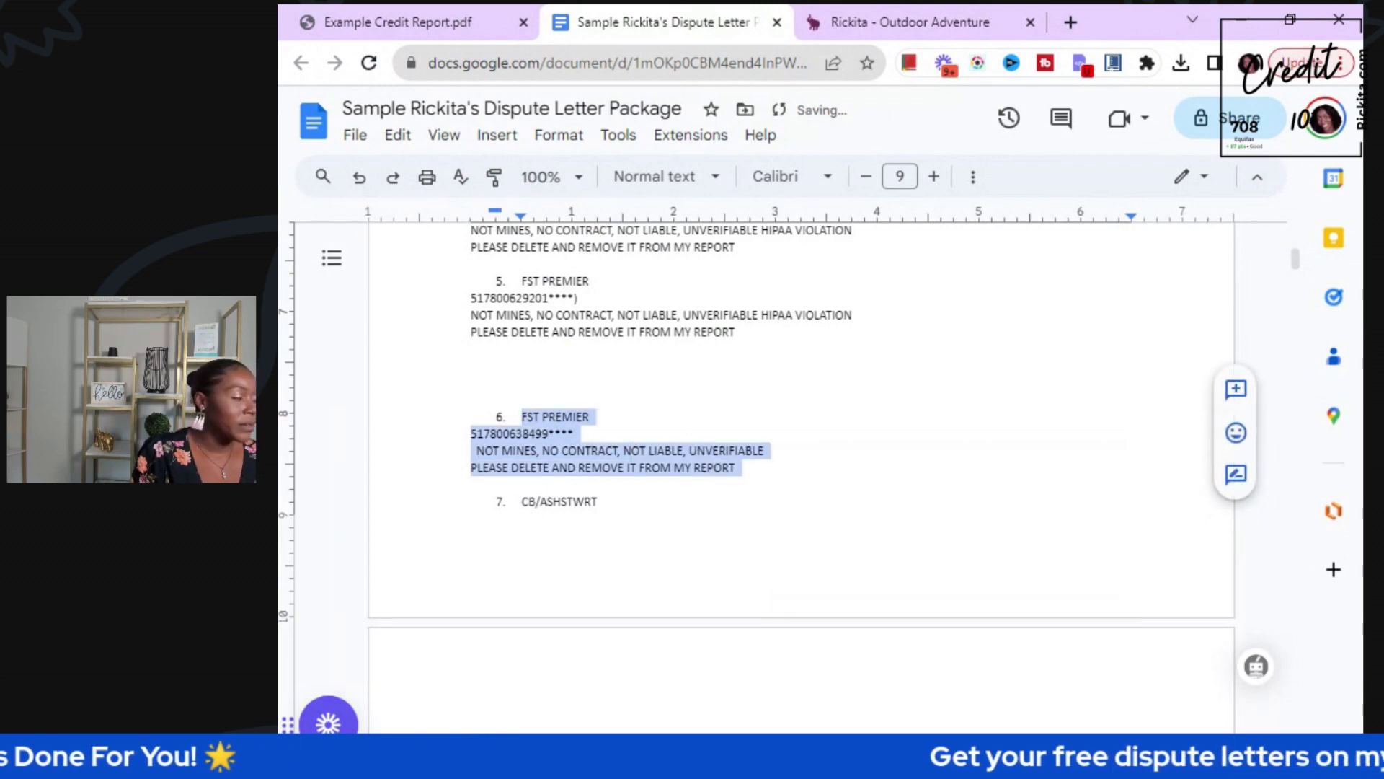
Step: Copy the finished FST PREMIER entry
right_click(594, 433)
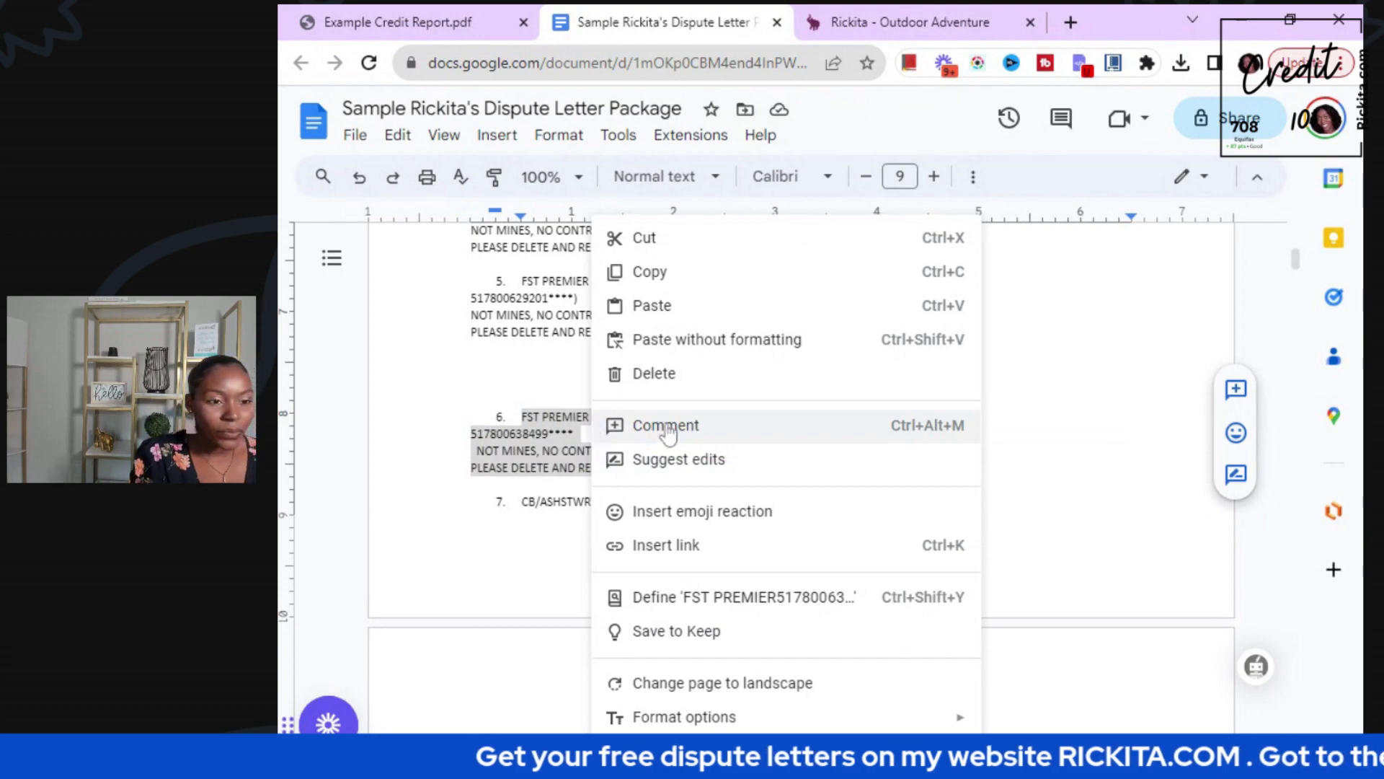
left_click(662, 278)
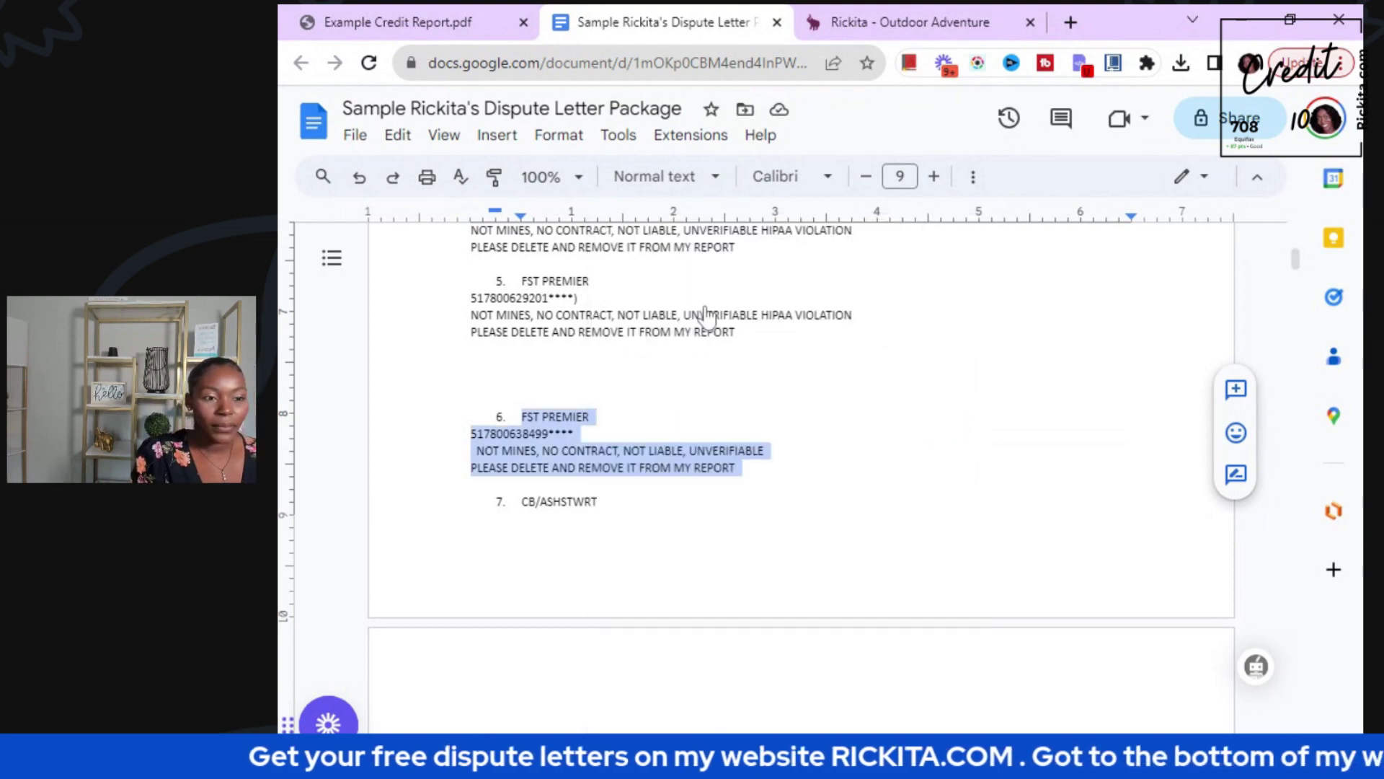
scroll(707, 314, "down", 15)
scroll(800, 476, "down", 15)
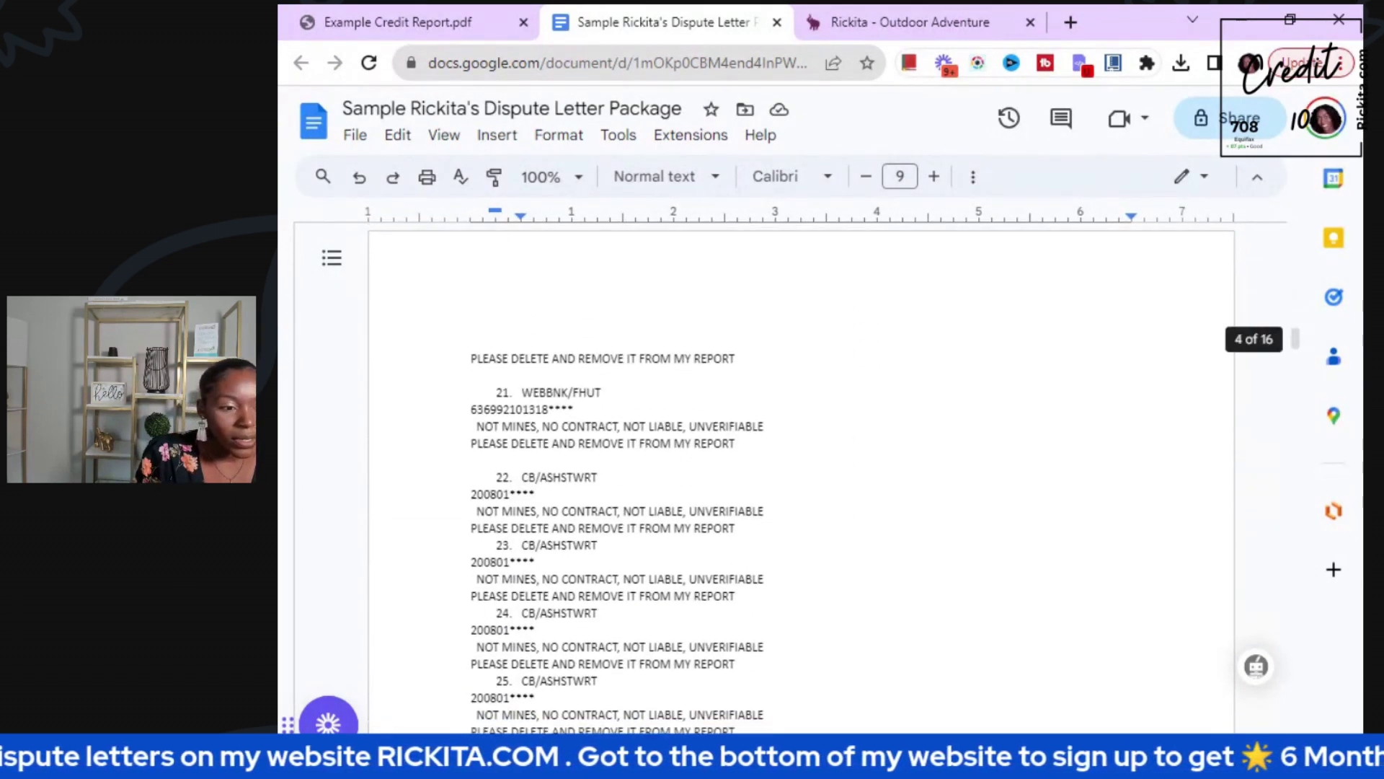
Step: Paste the FST PREMIER entry over the CB/ASHSTWRT entries at items 22 and 37
scroll(706, 476, "down", 2)
left_click_drag(522, 377, 736, 429)
key("ctrl+v")
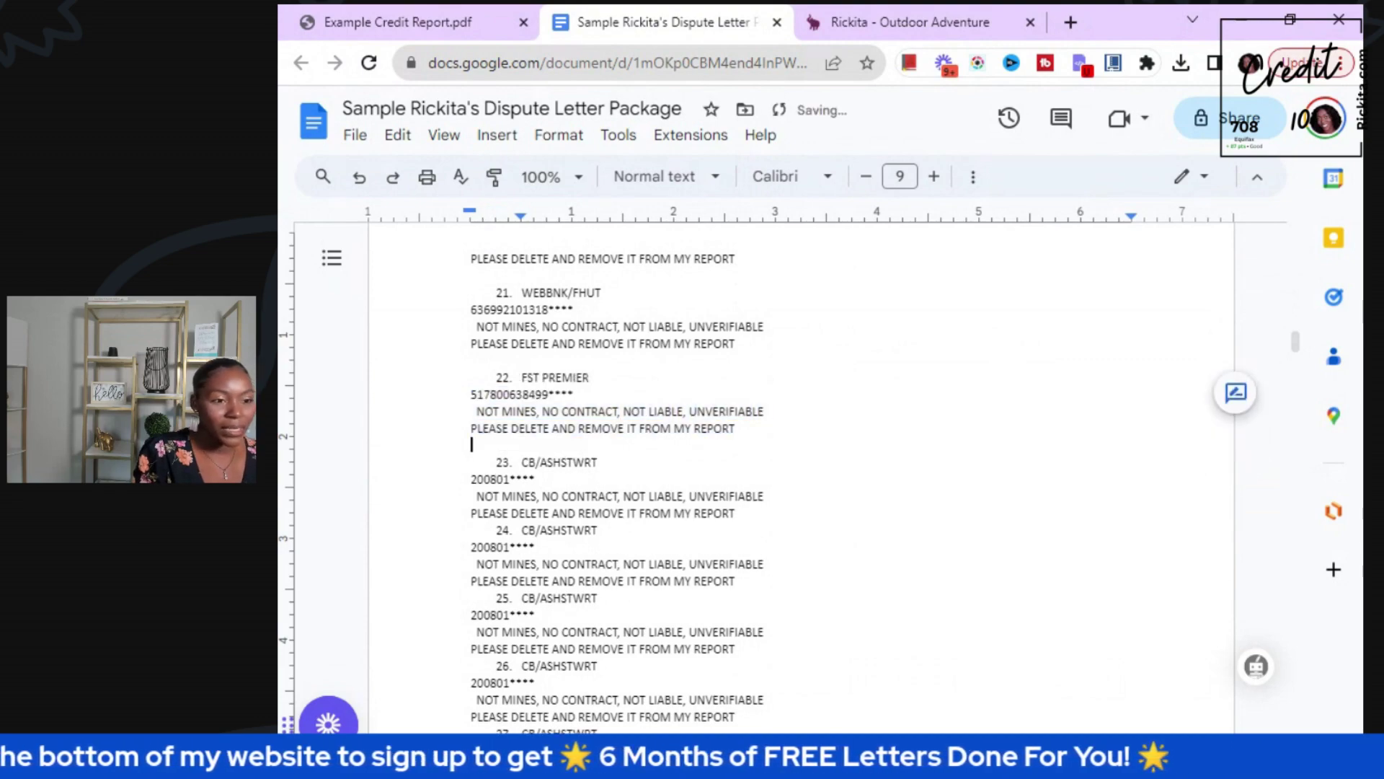
scroll(800, 475, "down", 15)
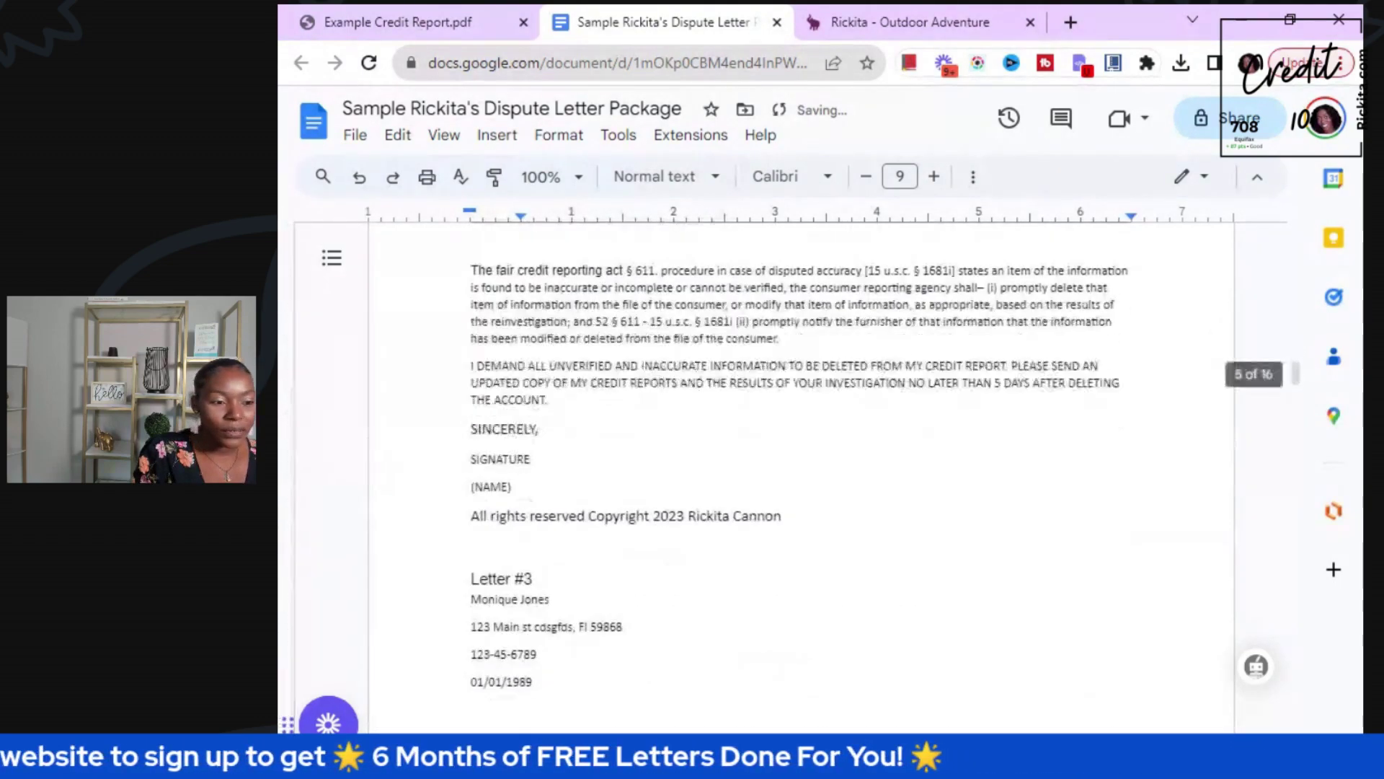
scroll(800, 476, "down", 7)
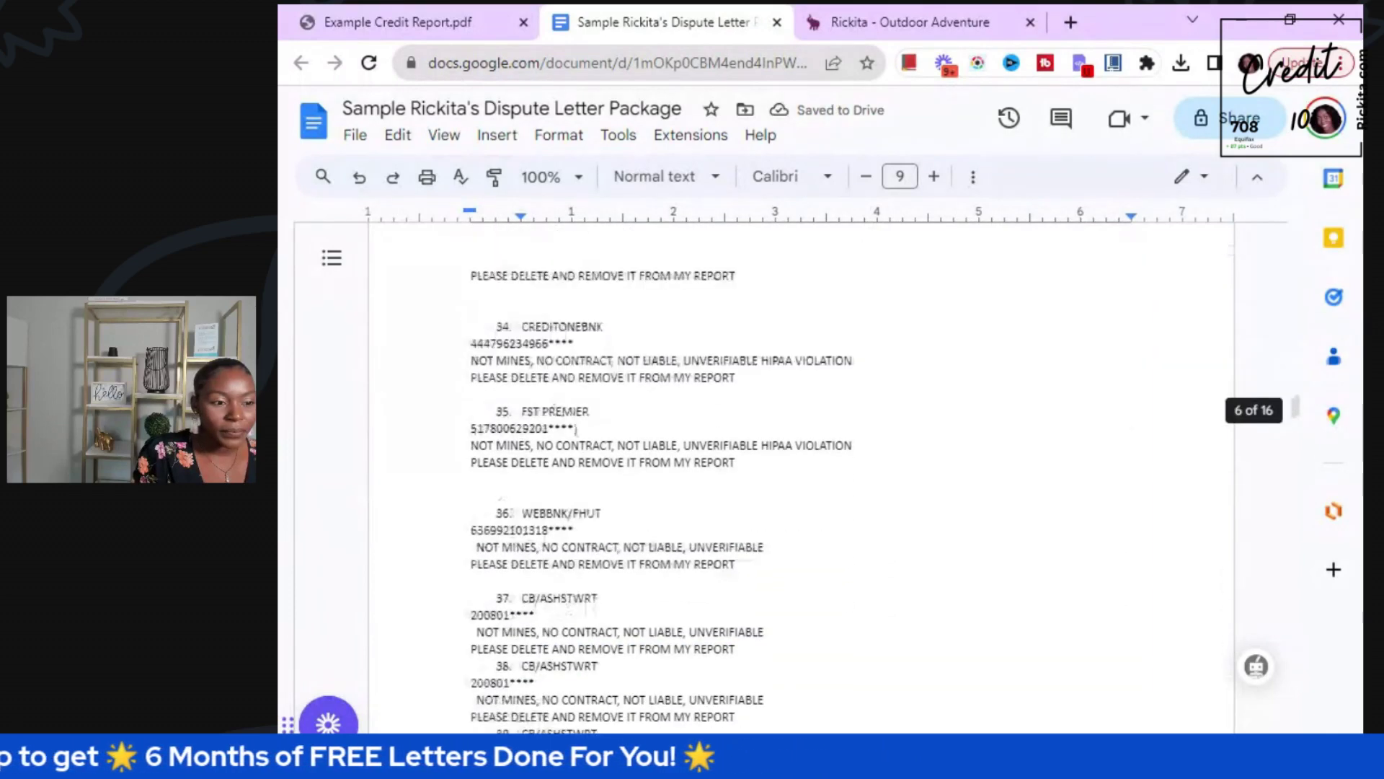
left_click_drag(521, 492, 739, 543)
key("ctrl+v")
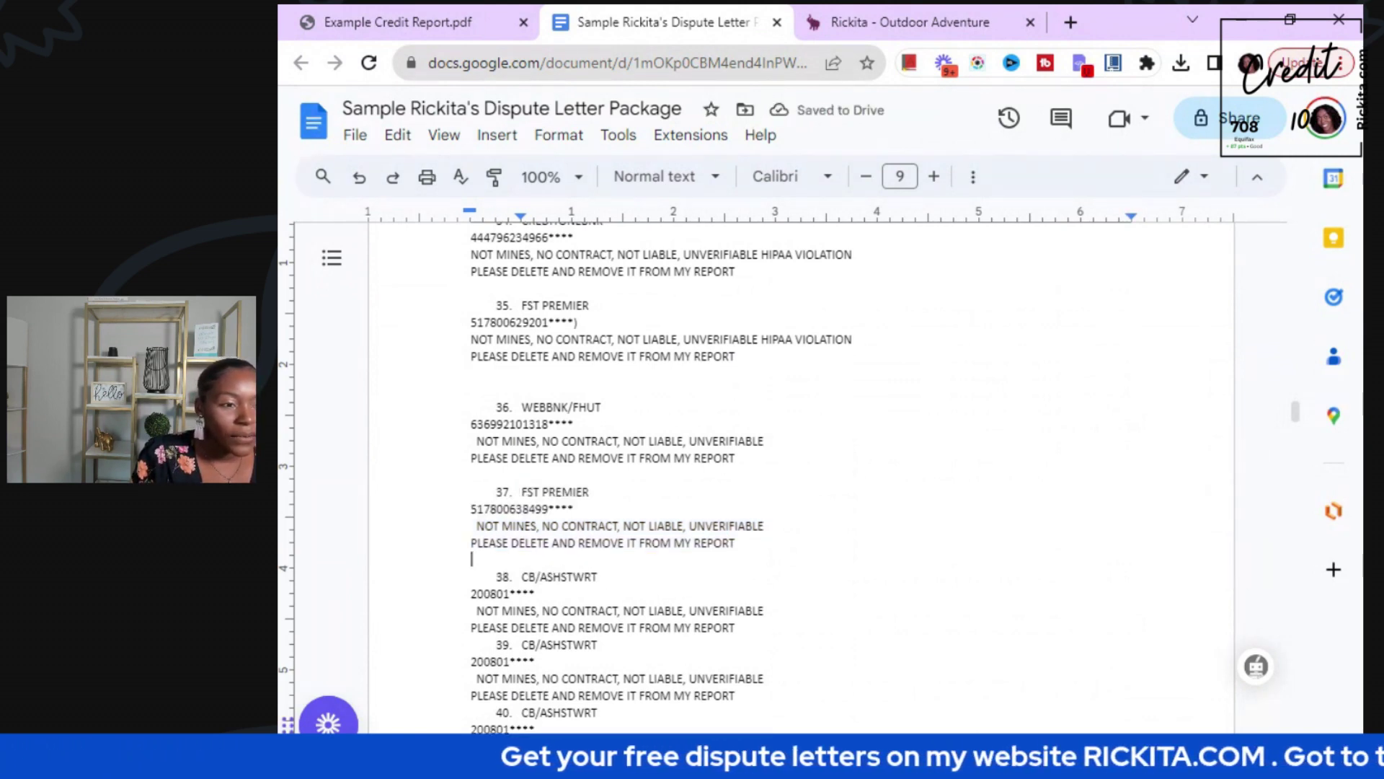
Step: Select item 35's account number to compare it, then deselect it
left_click_drag(471, 322, 575, 323)
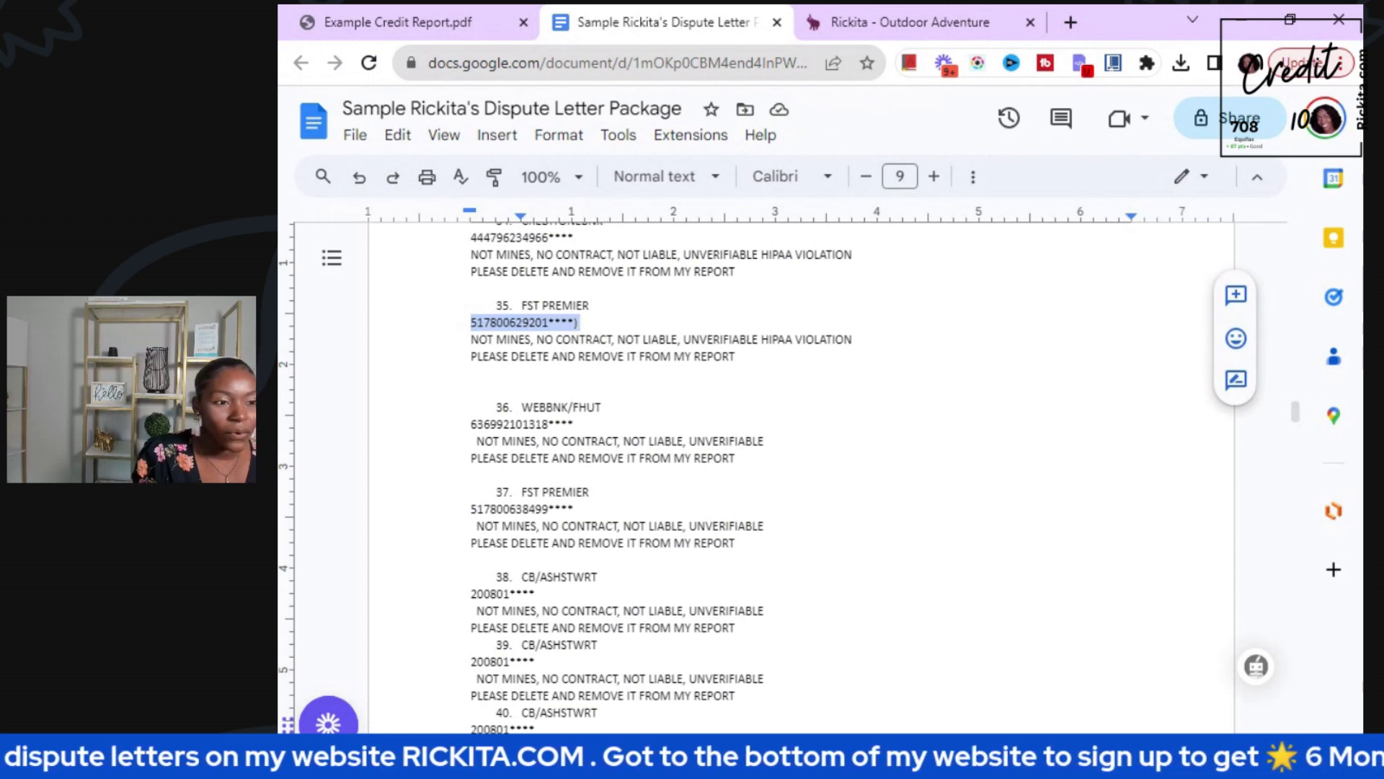
left_click(764, 526)
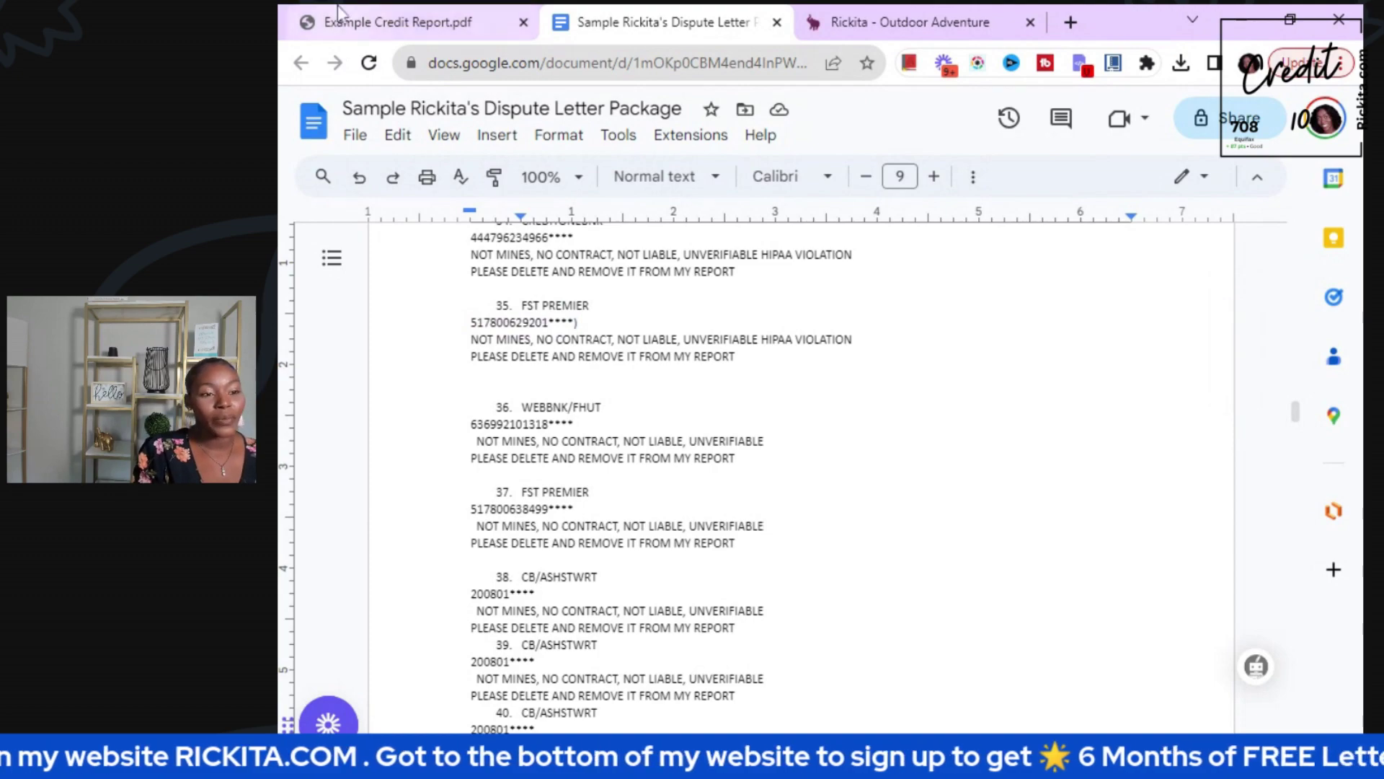
left_click(397, 23)
Step: Find the MIDLANDMCM collection account in the credit report and select its creditor name
scroll(811, 433, "down", 10)
scroll(646, 340, "down", 2)
scroll(646, 341, "up", 2)
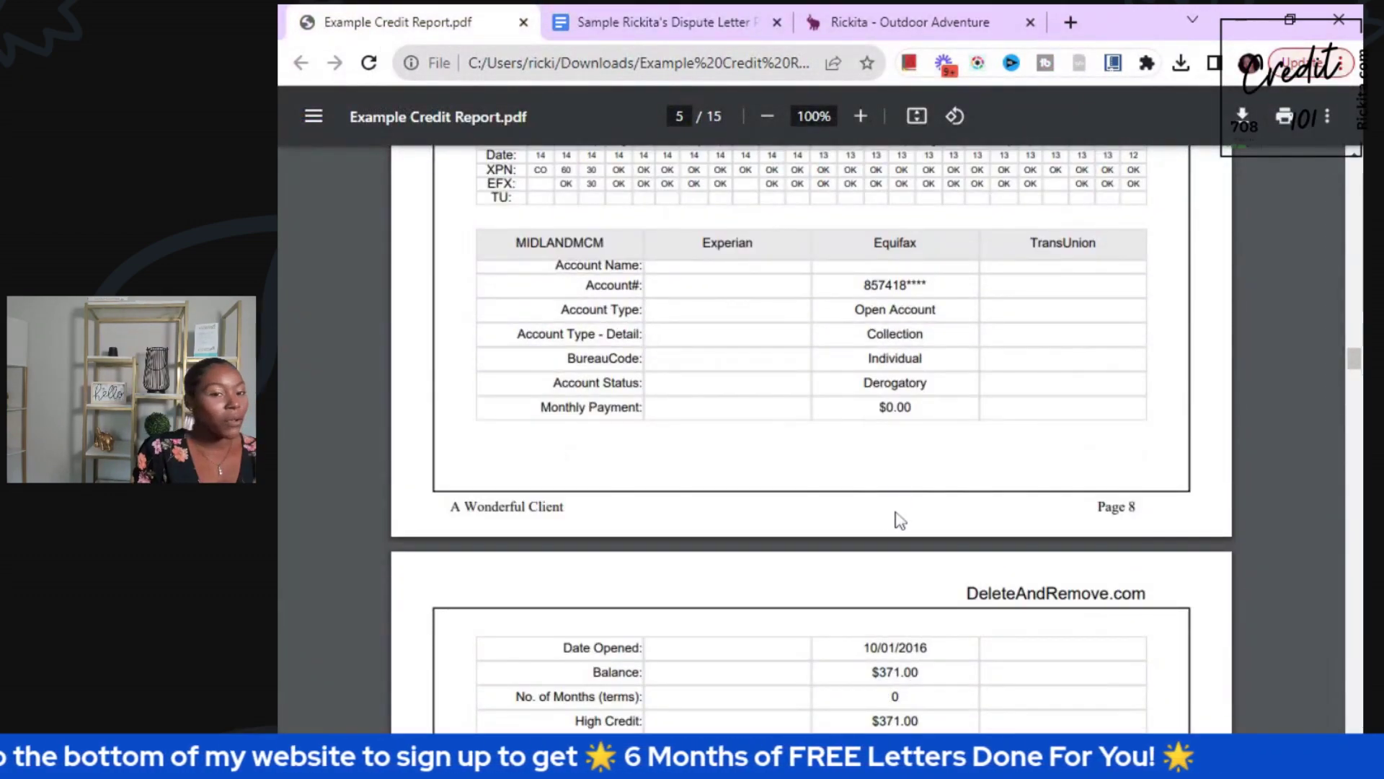
left_click_drag(515, 243, 604, 243)
key("ctrl+c")
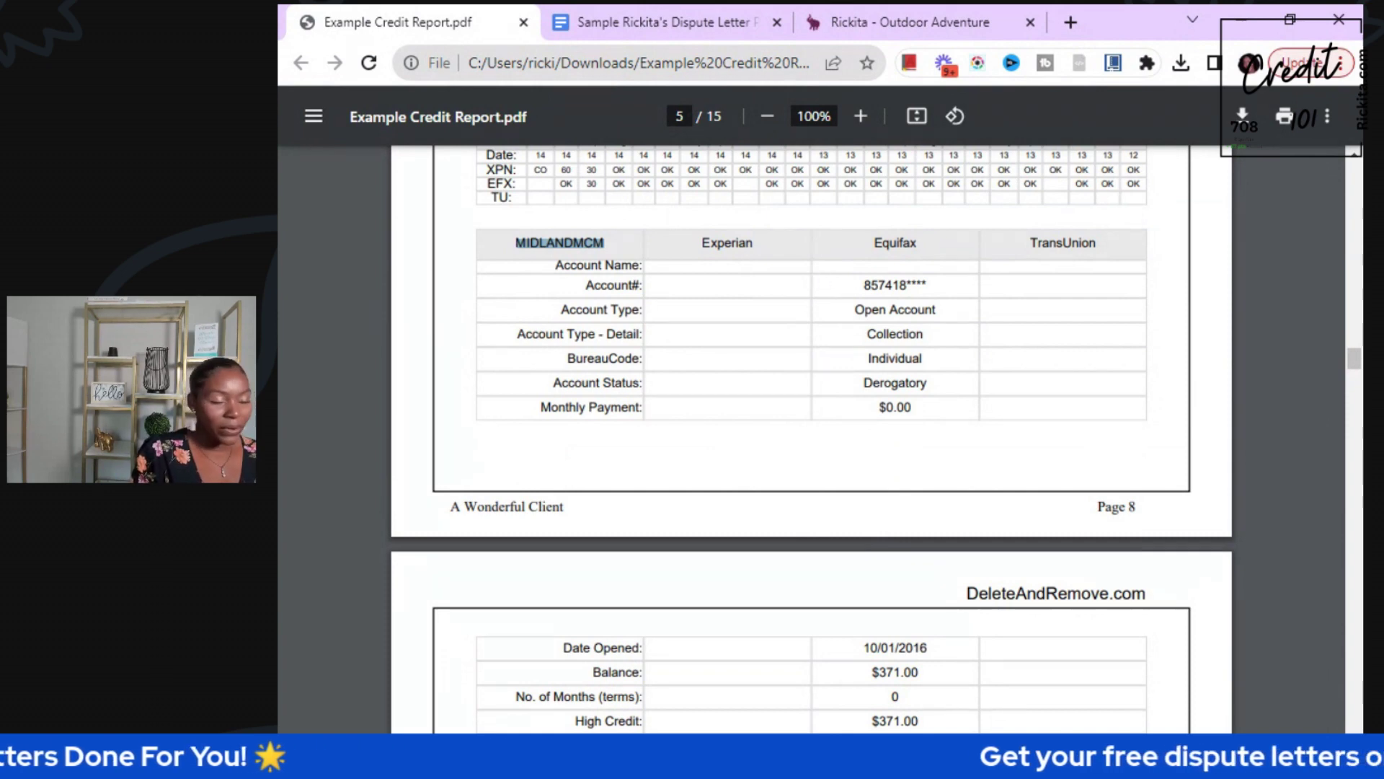
Step: Replace item 7's creditor name in Letter #1 with MIDLANDMCM
left_click(658, 16)
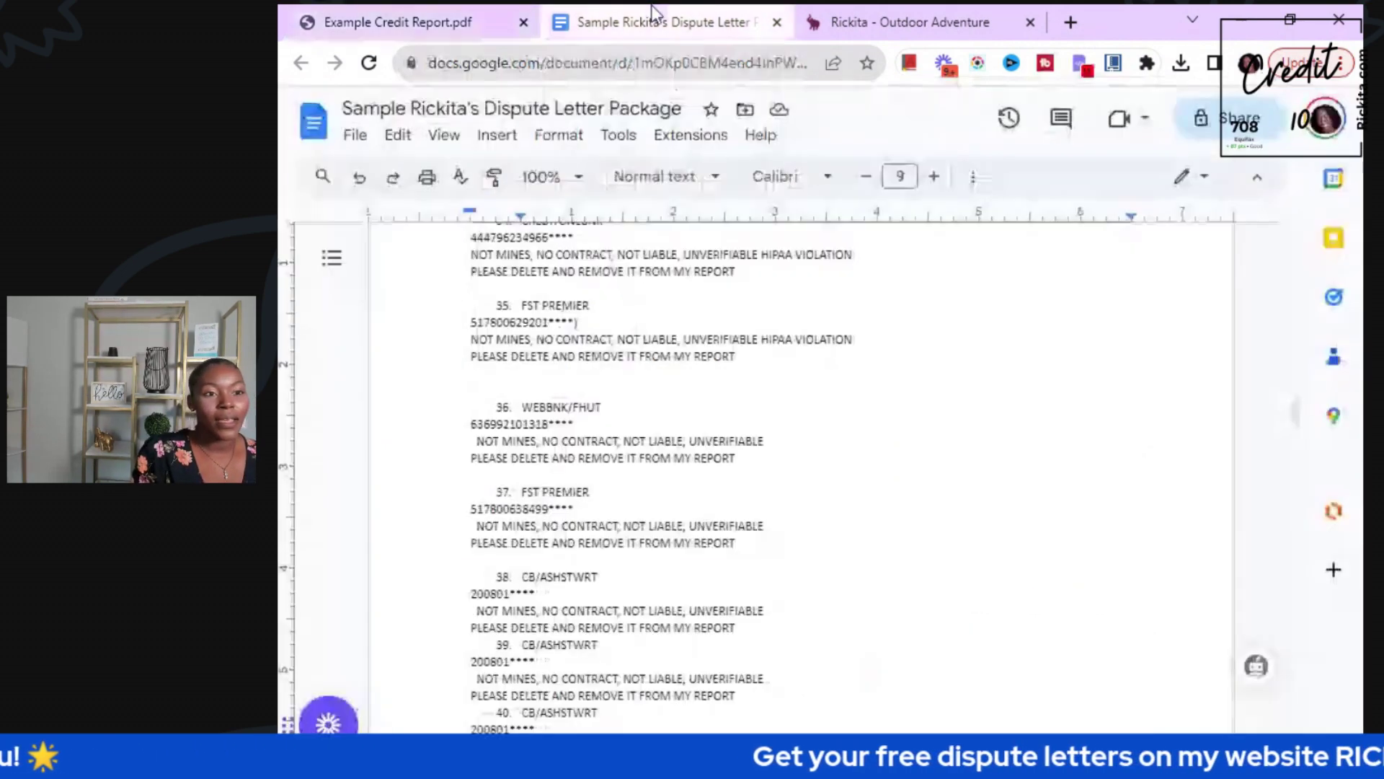
scroll(793, 469, "down", 10)
scroll(793, 468, "up", 15)
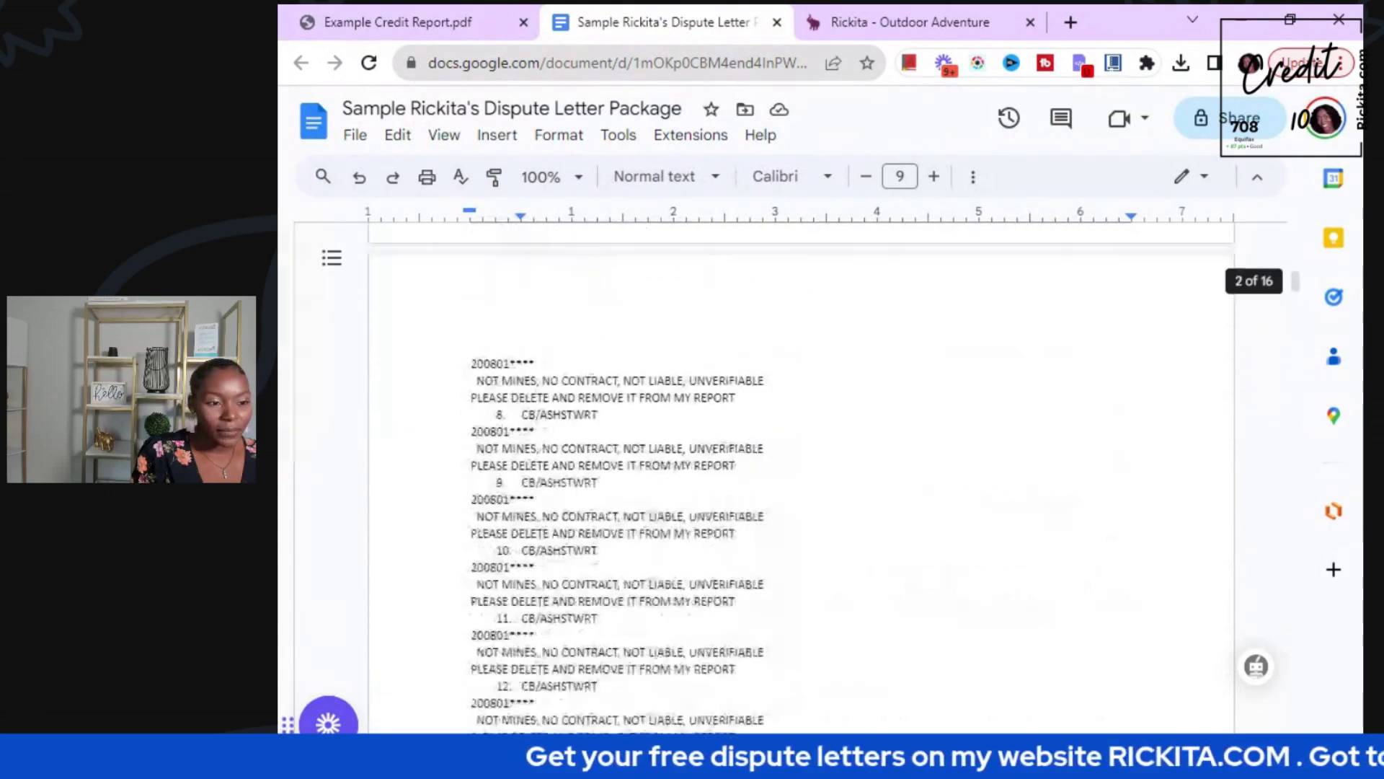
scroll(793, 469, "down", 2)
scroll(793, 468, "down", 10)
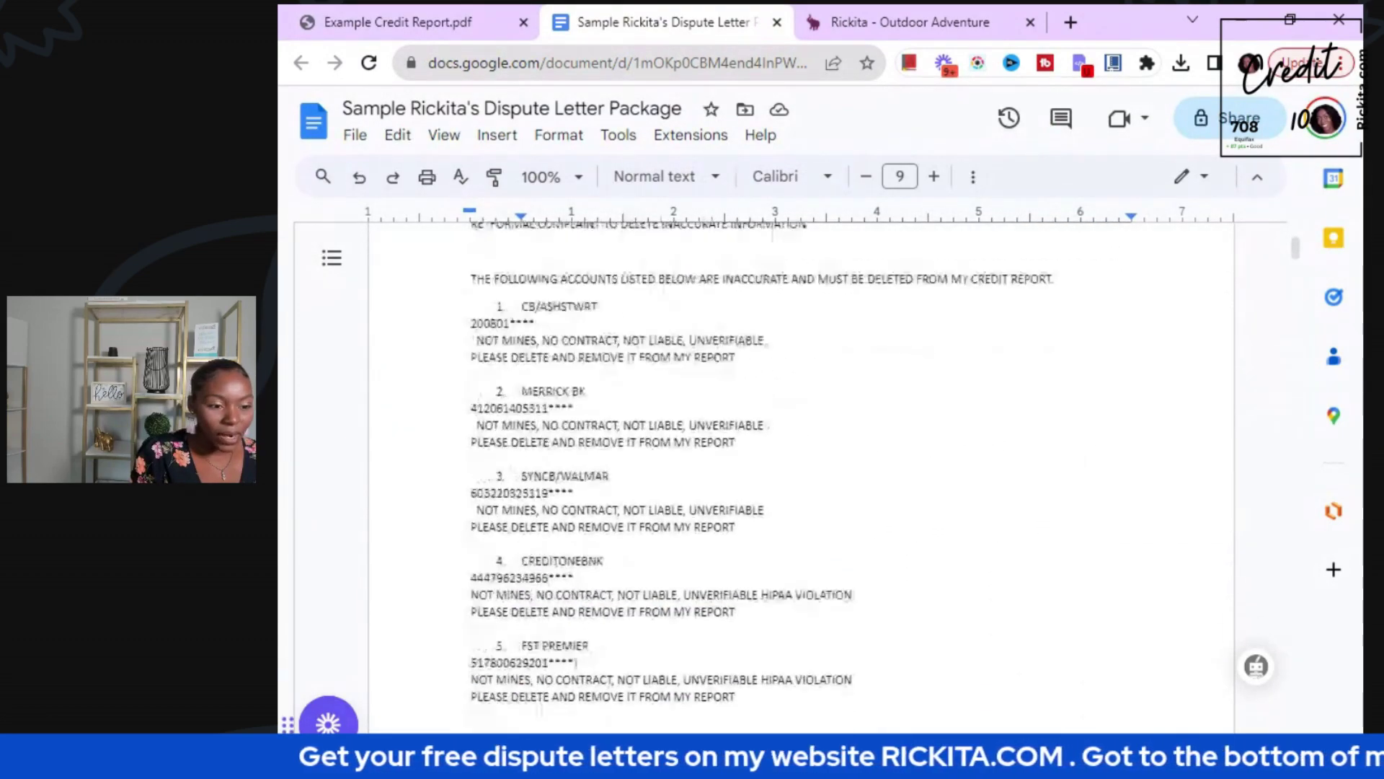
scroll(793, 469, "up", 4)
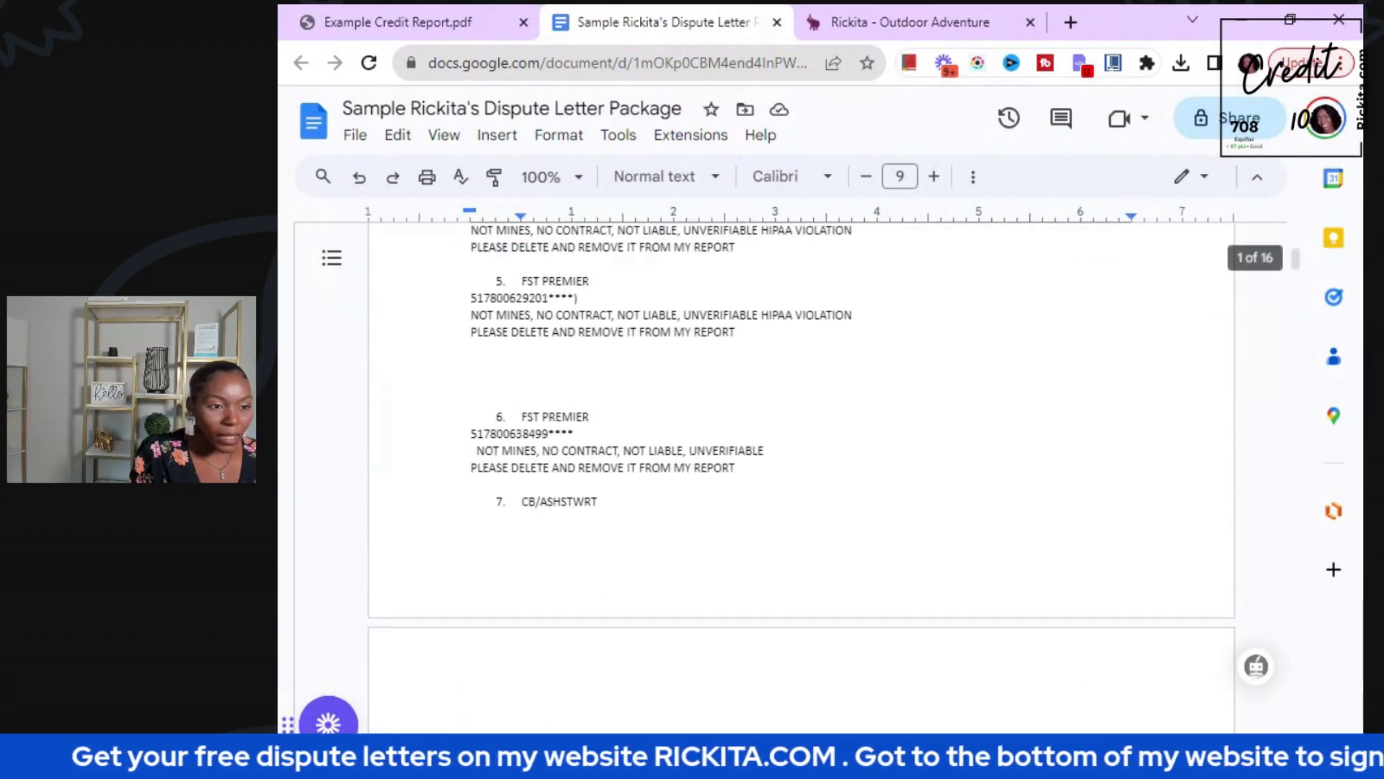
scroll(793, 468, "down", 4)
scroll(793, 469, "up", 4)
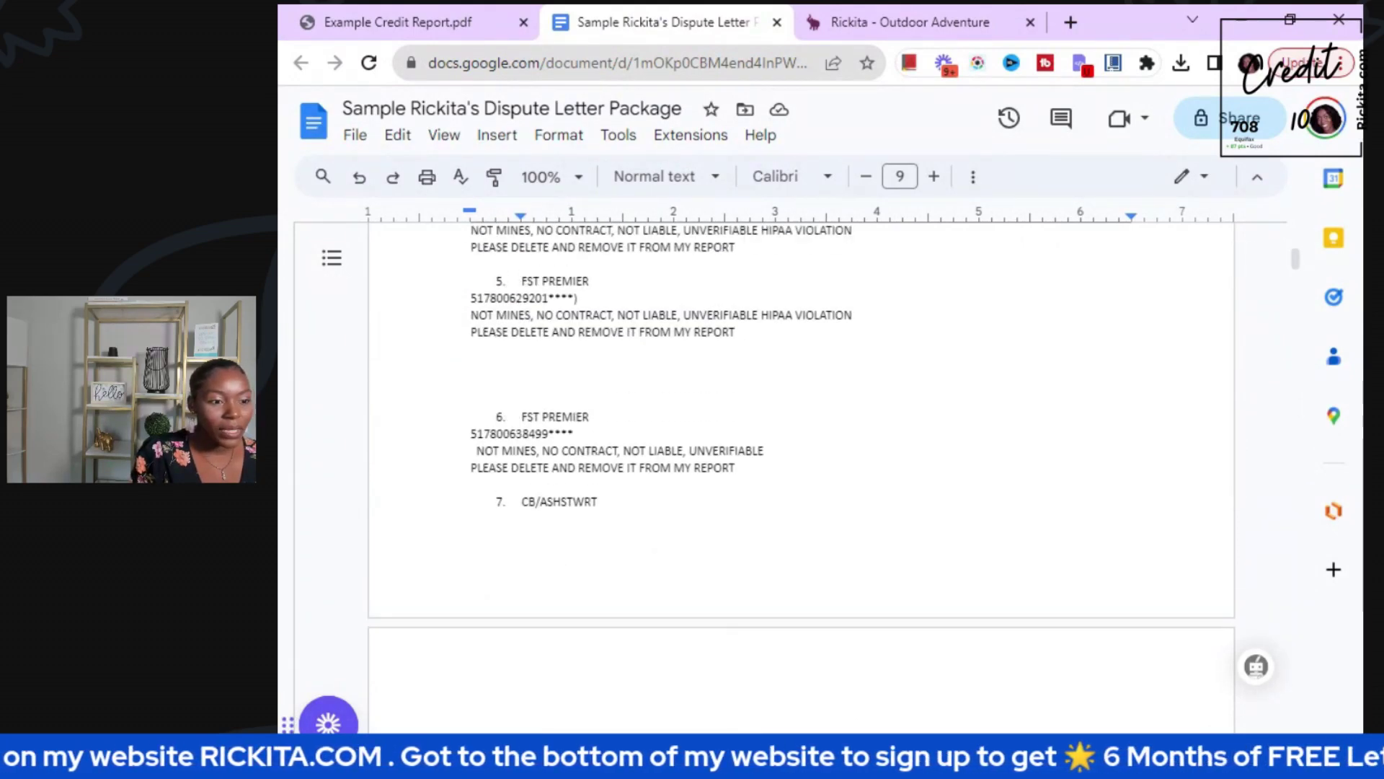
left_click_drag(522, 501, 585, 501)
key("ctrl+v")
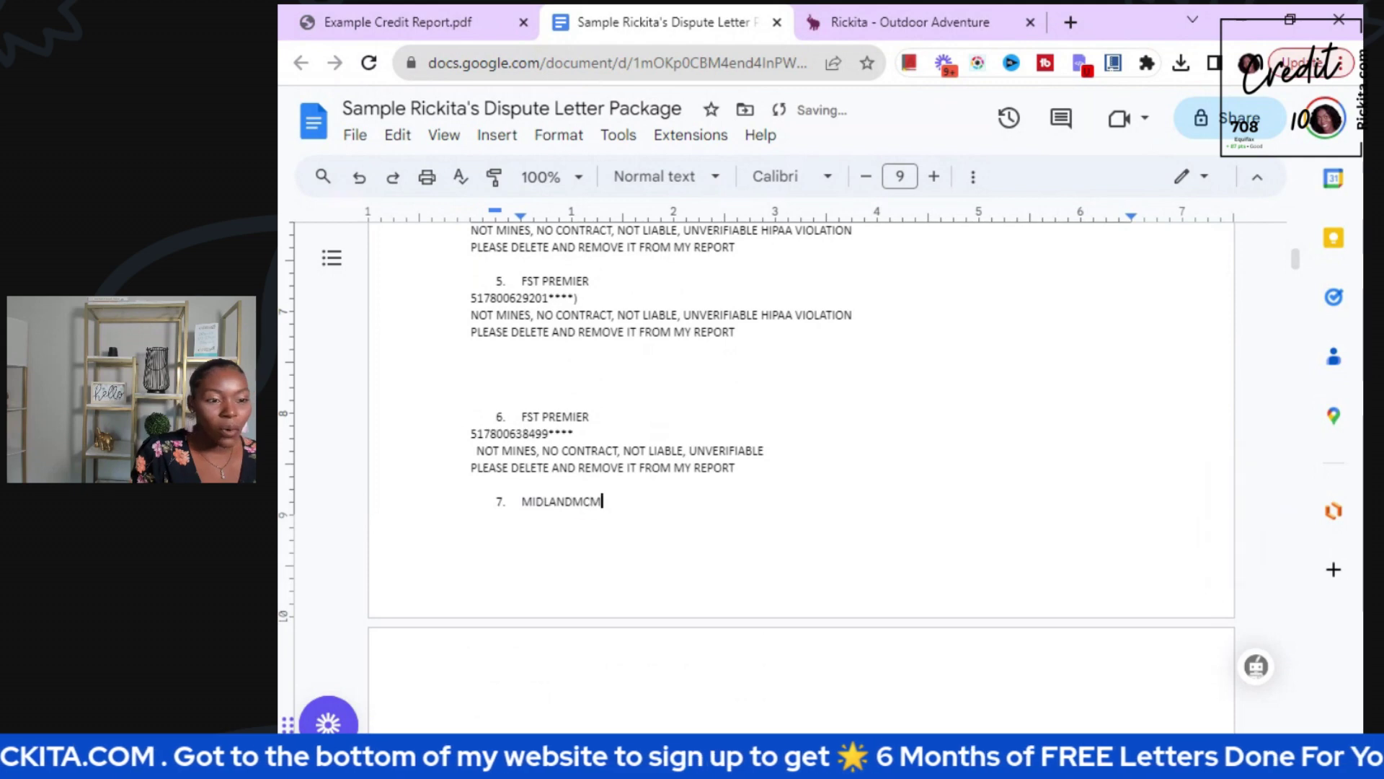
Step: Replace item 7's old account number with the MIDLANDMCM Equifax account number
left_click(397, 22)
left_click_drag(863, 285, 929, 285)
key("ctrl+c")
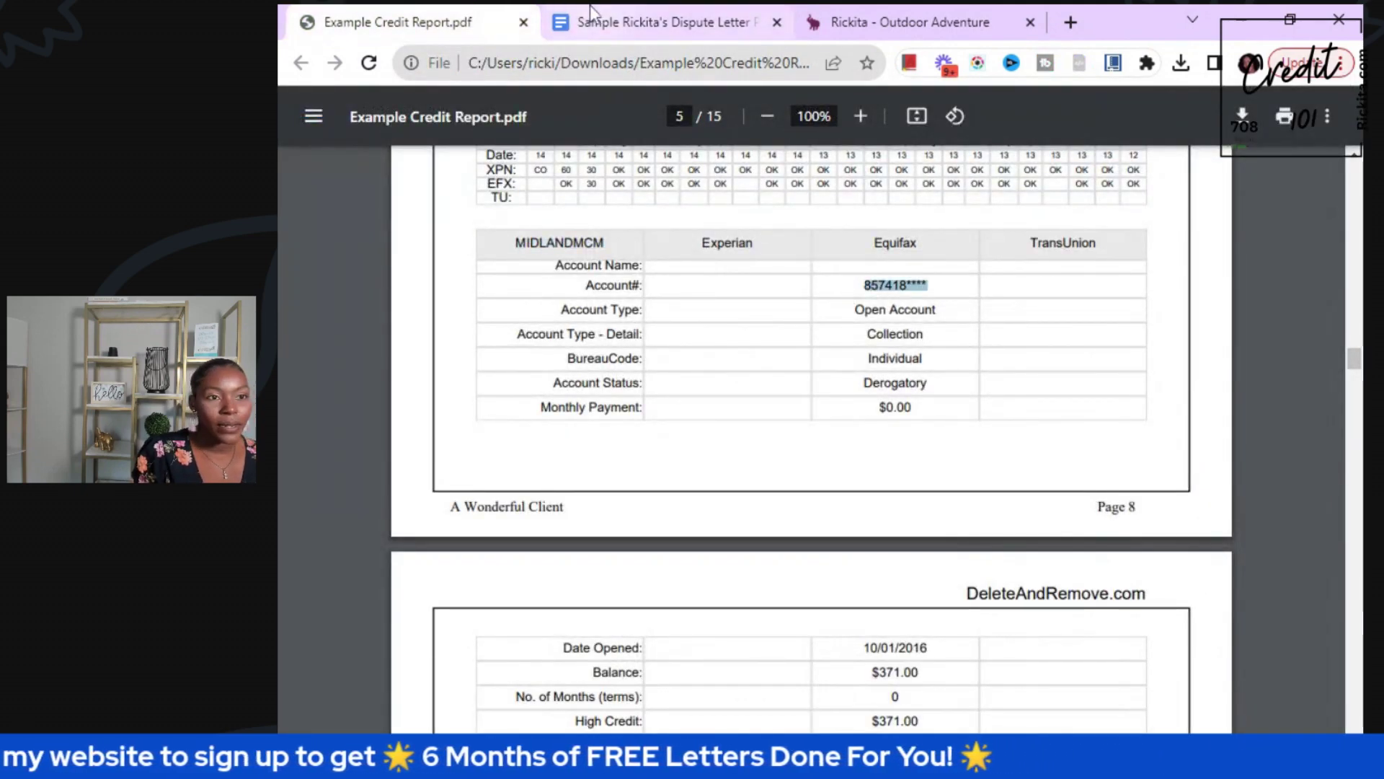
left_click(649, 22)
scroll(793, 432, "down", 5)
scroll(793, 433, "up", 1)
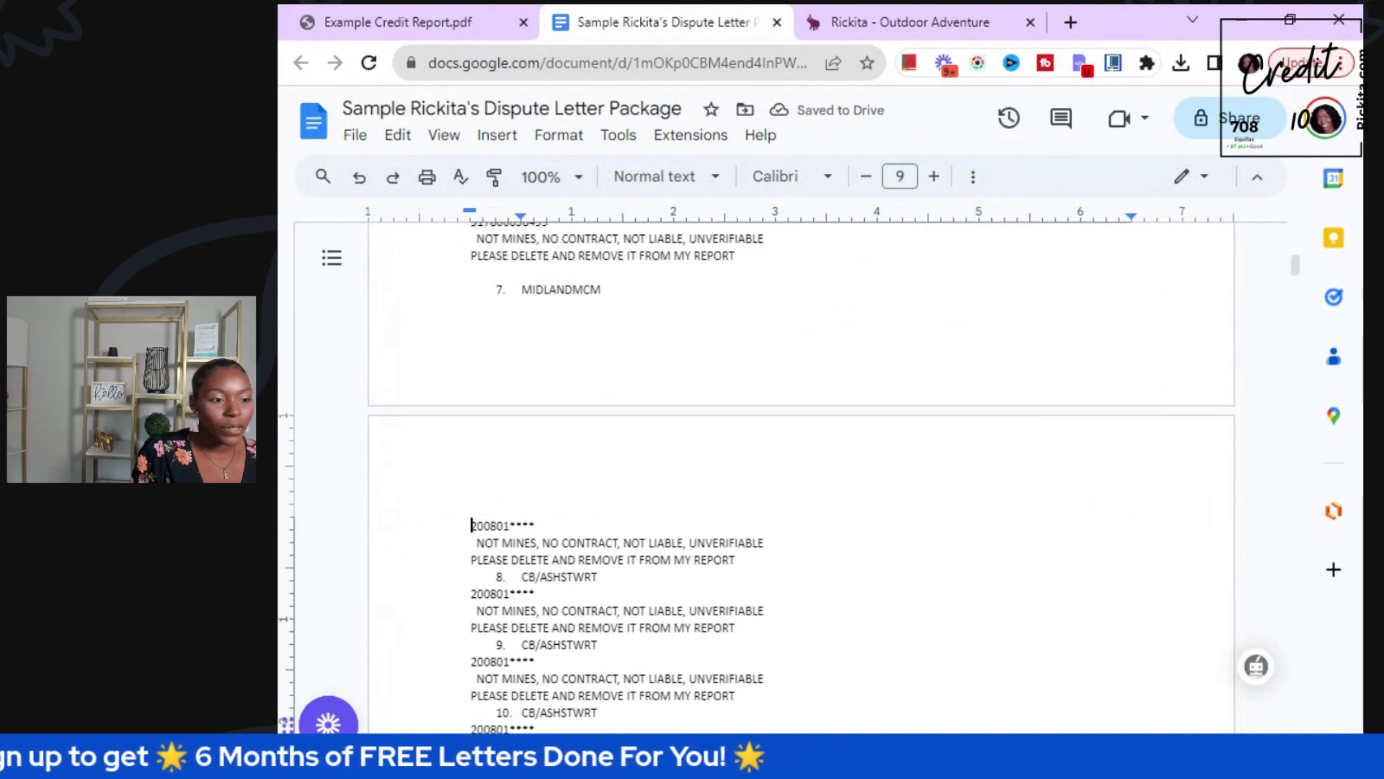
left_click_drag(470, 525, 536, 525)
key("ctrl+v")
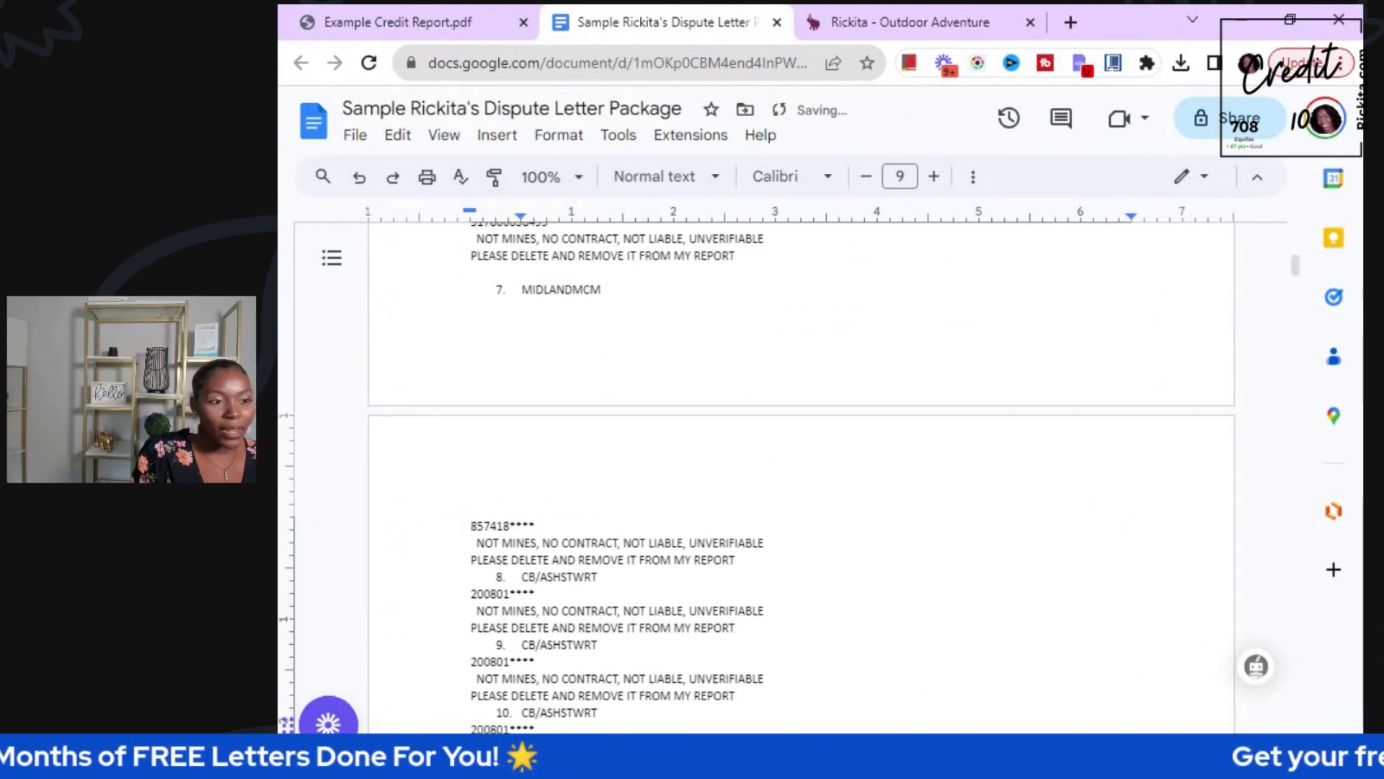
Step: Insert a line break after item 6 so the MIDLANDMCM entry starts on the next page
left_click_drag(521, 289, 741, 560)
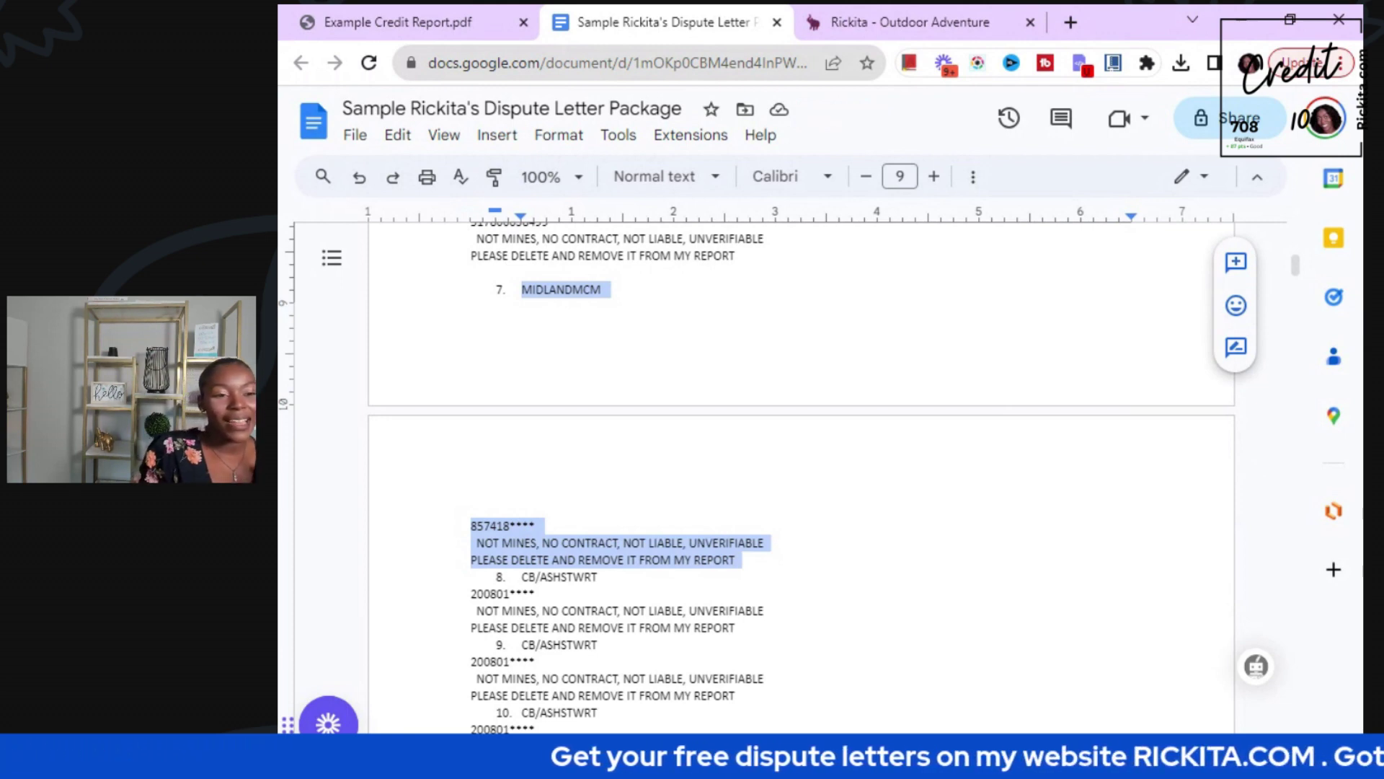
left_click(735, 255)
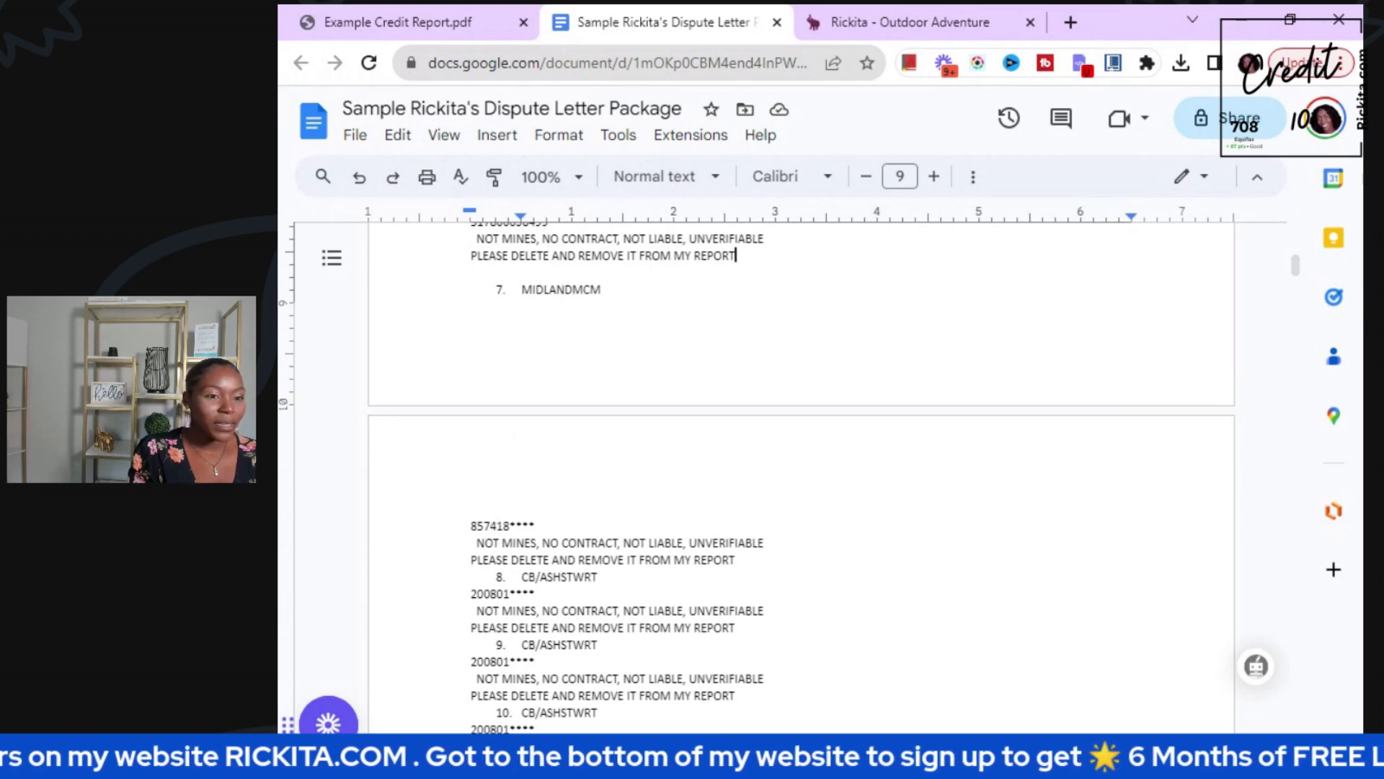
key("Return")
scroll(800, 476, "down", 2)
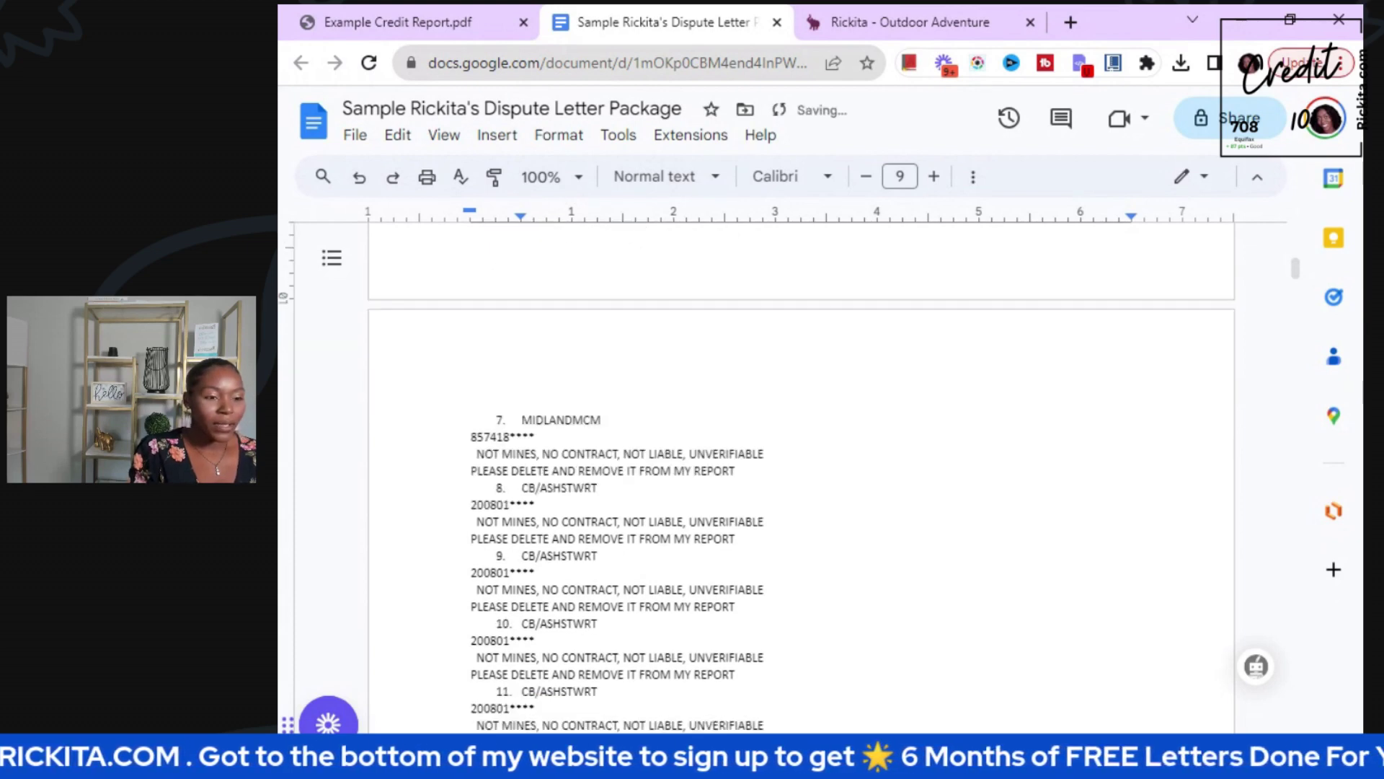
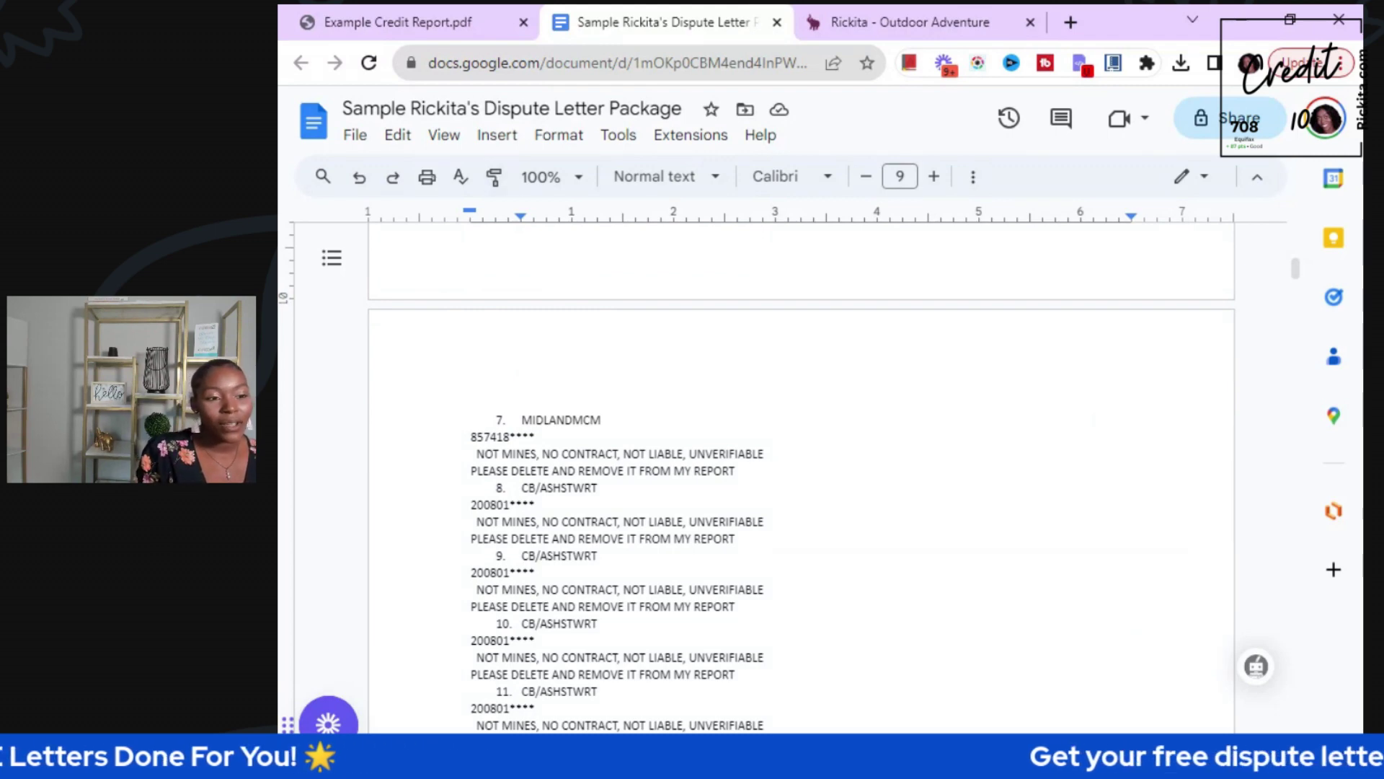
Step: Replace item 23's CB/ASHSTWRT creditor with the PROG MGT SYS name from the credit report
left_click(426, 22)
scroll(881, 409, "down", 1)
scroll(881, 410, "down", 7)
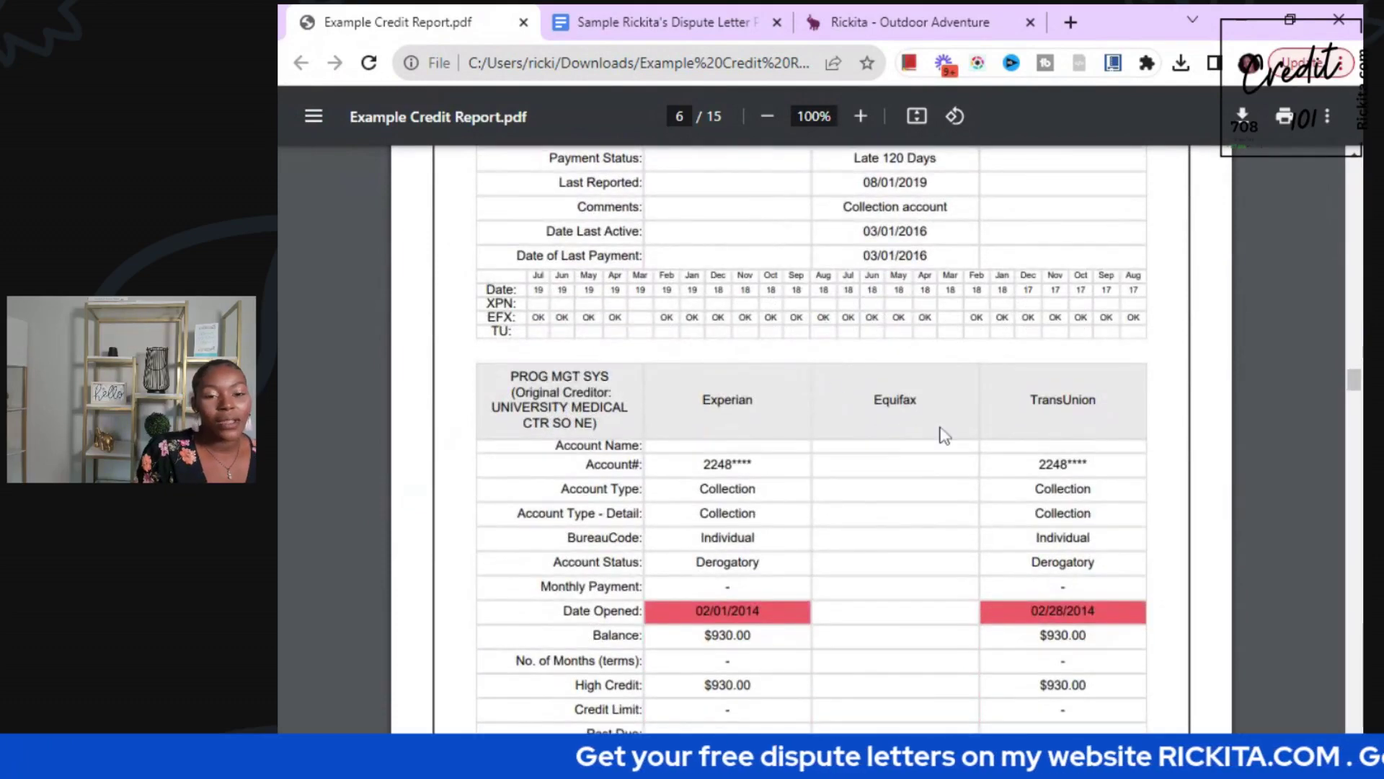
scroll(836, 442, "down", 1)
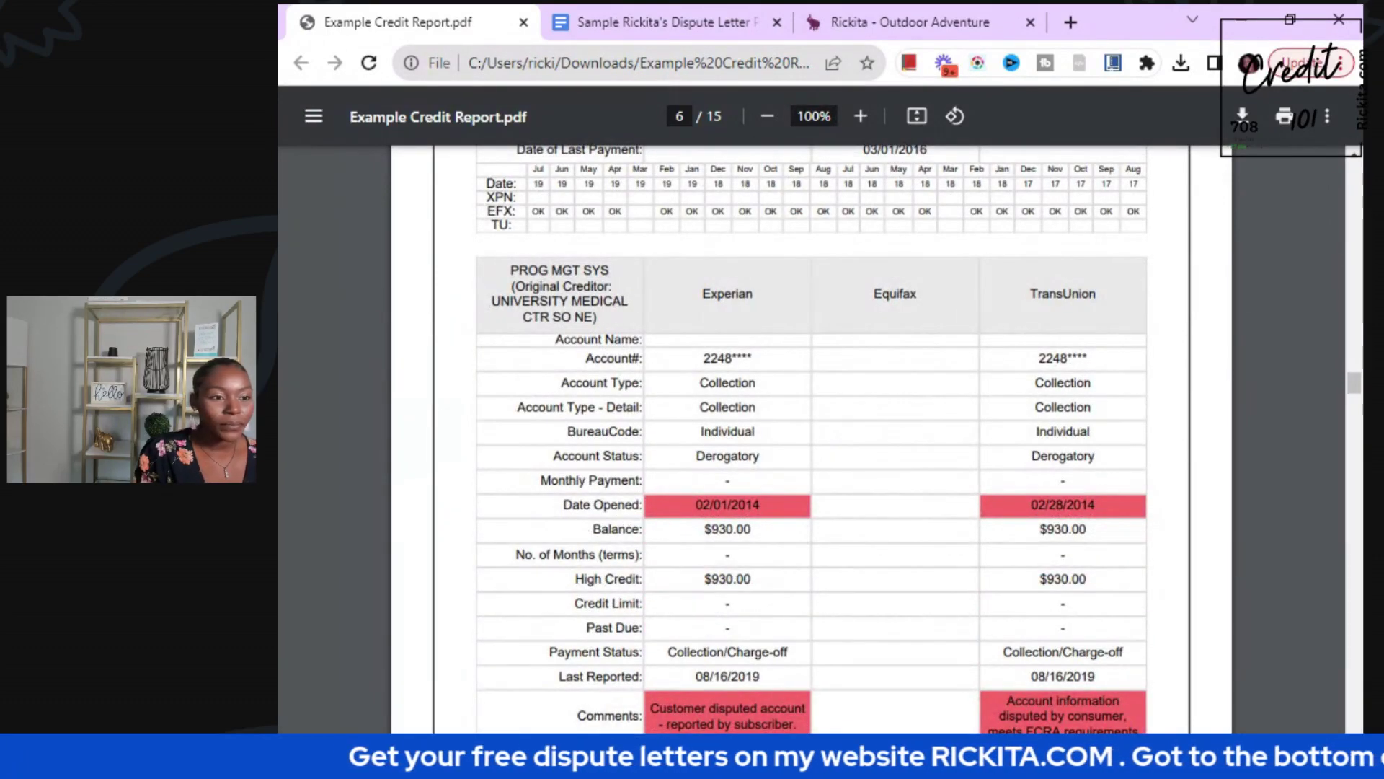
left_click_drag(511, 269, 597, 318)
key("ctrl+c")
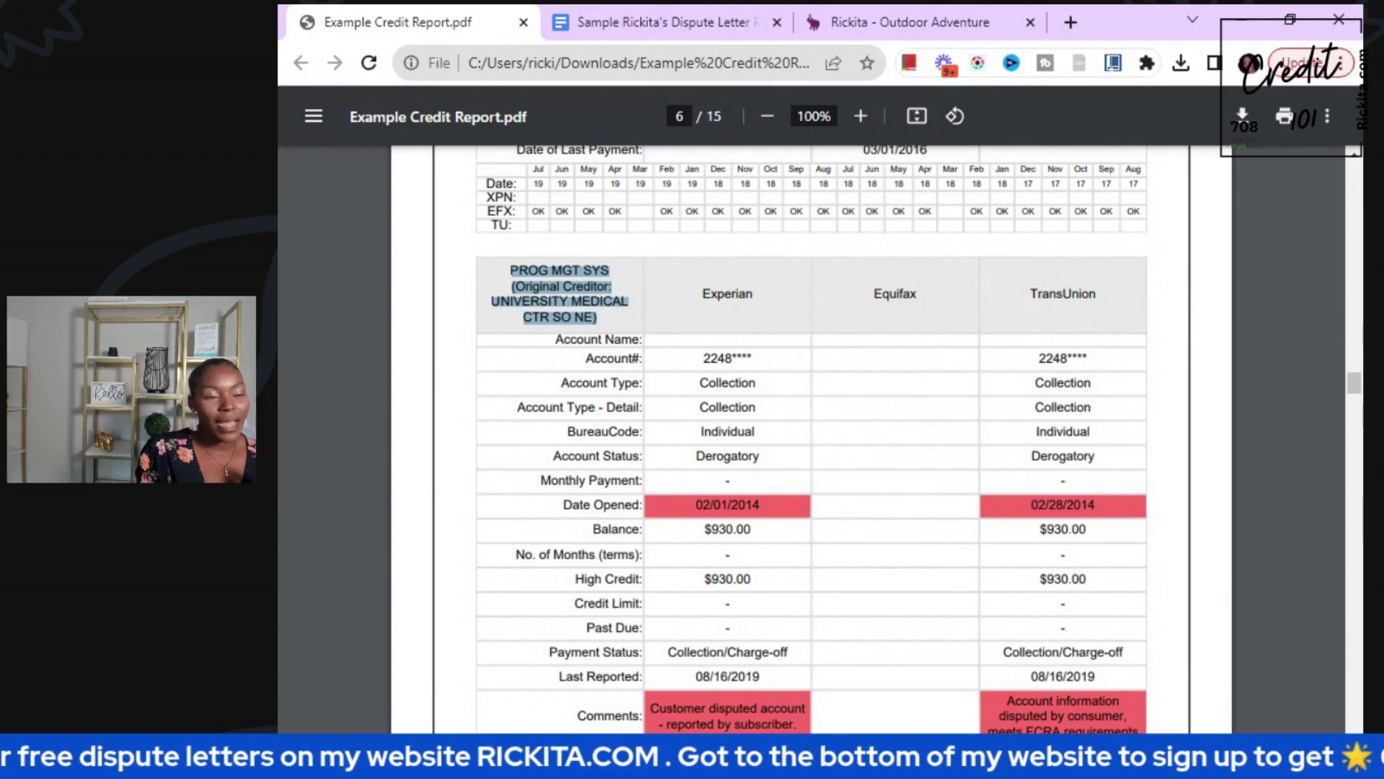
left_click(655, 19)
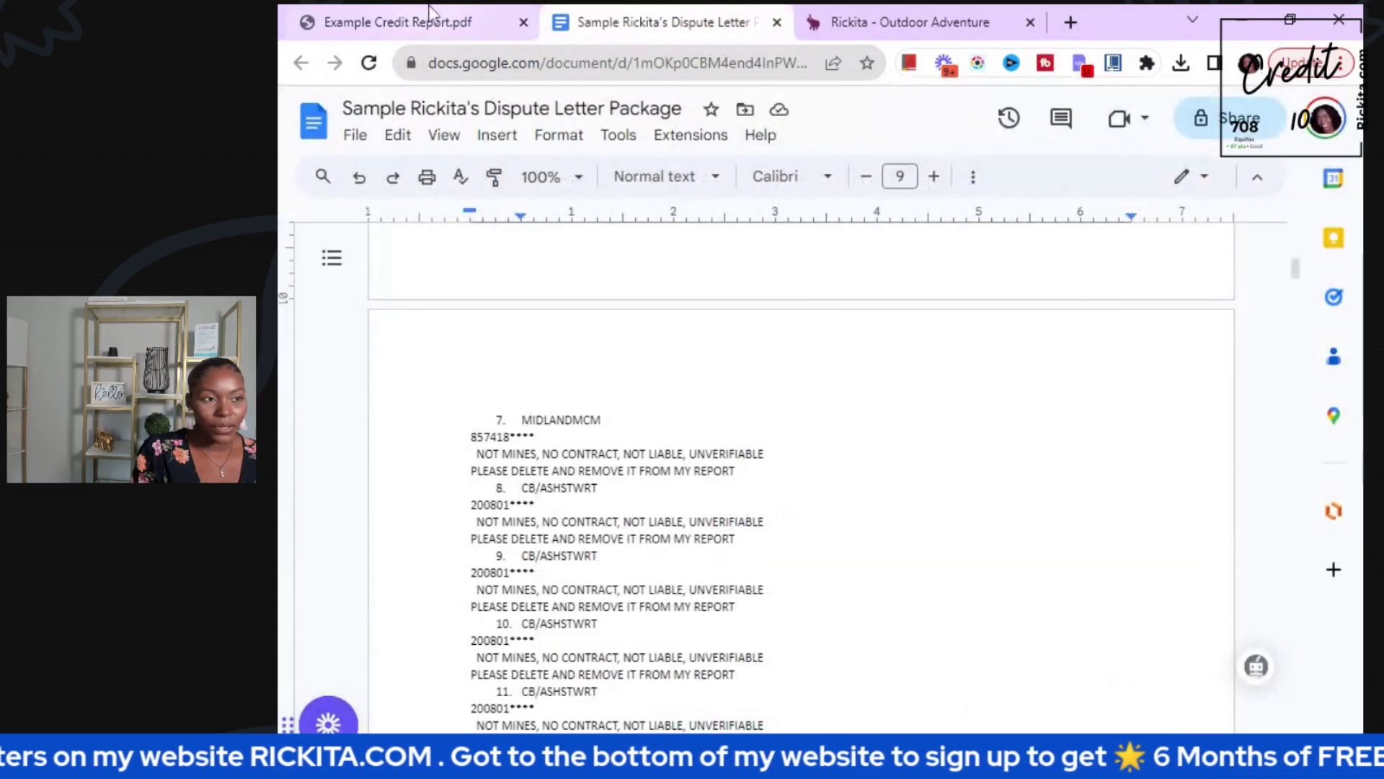
left_click(429, 16)
left_click(675, 19)
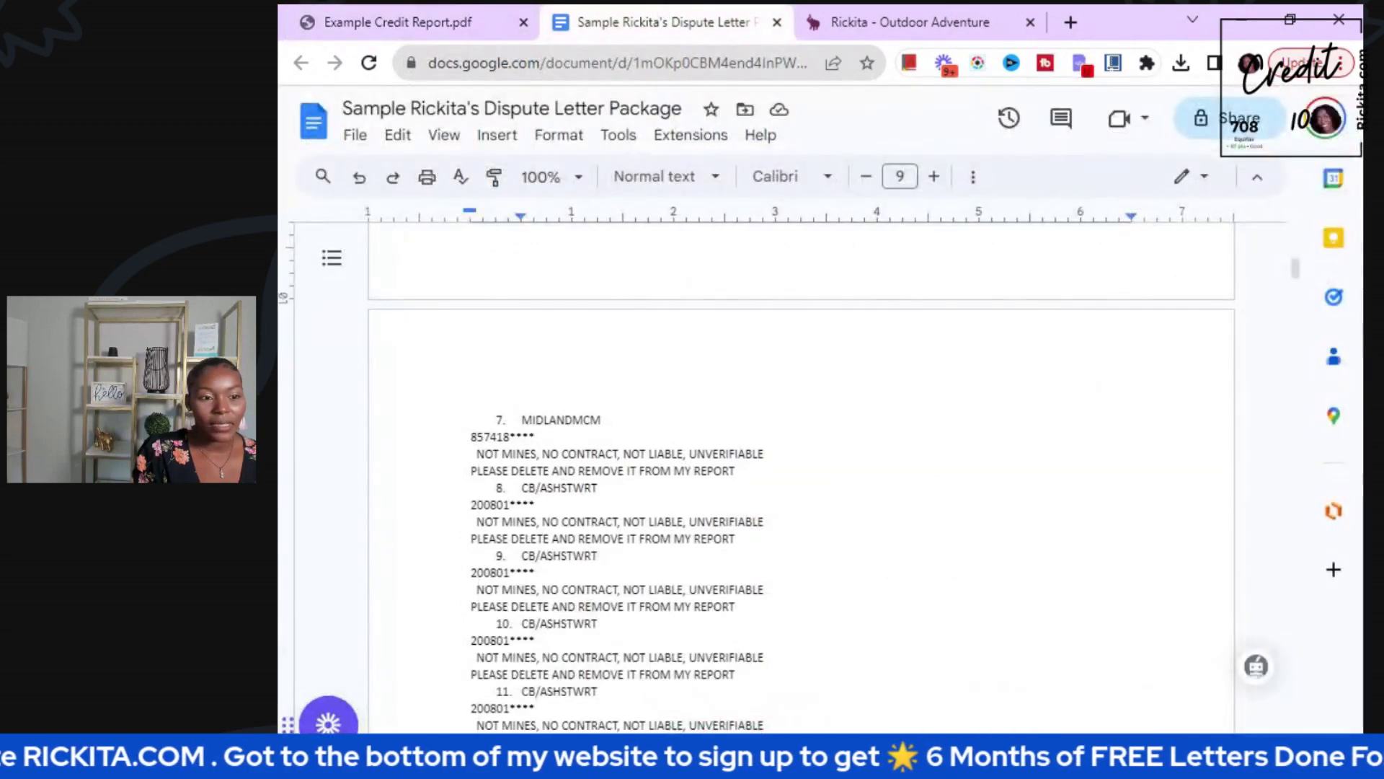
scroll(800, 475, "down", 15)
scroll(800, 475, "down", 6)
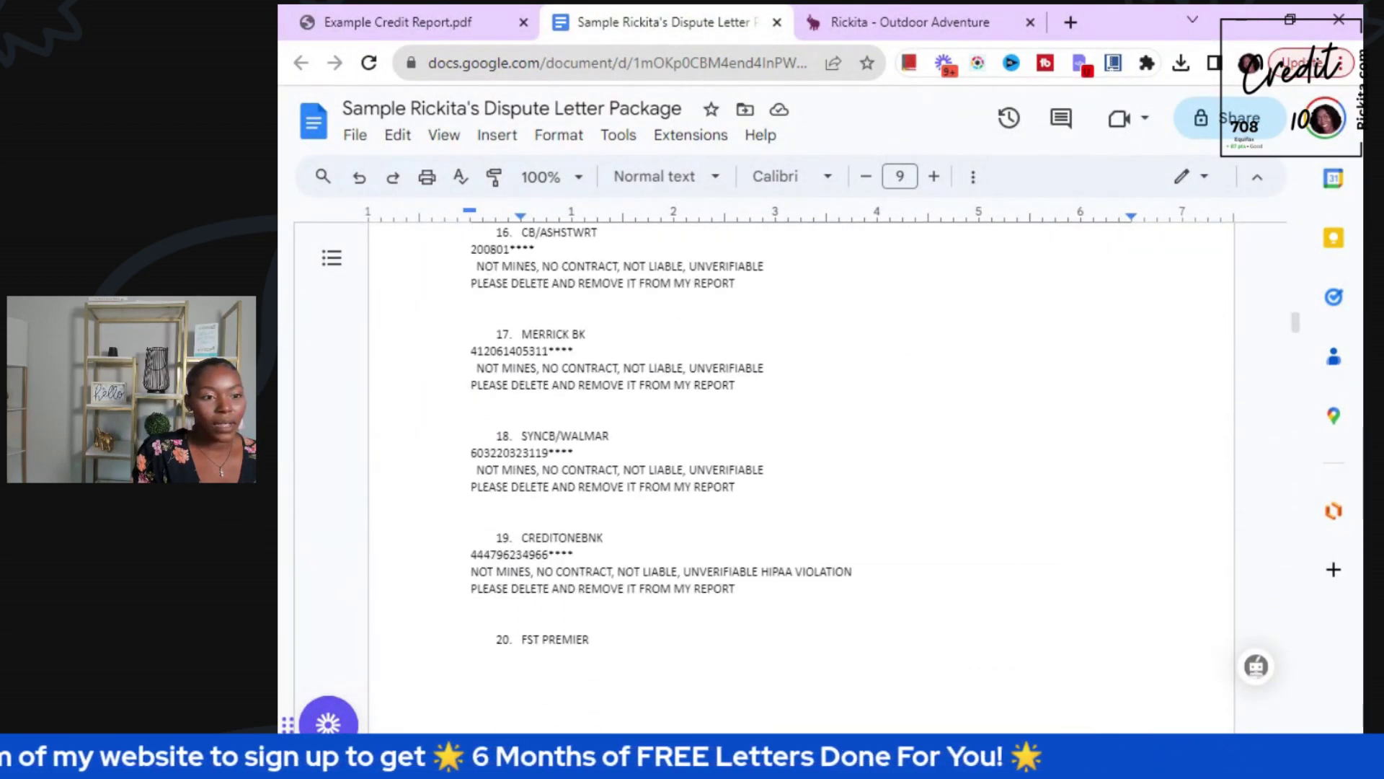
scroll(800, 476, "up", 3)
scroll(800, 476, "down", 7)
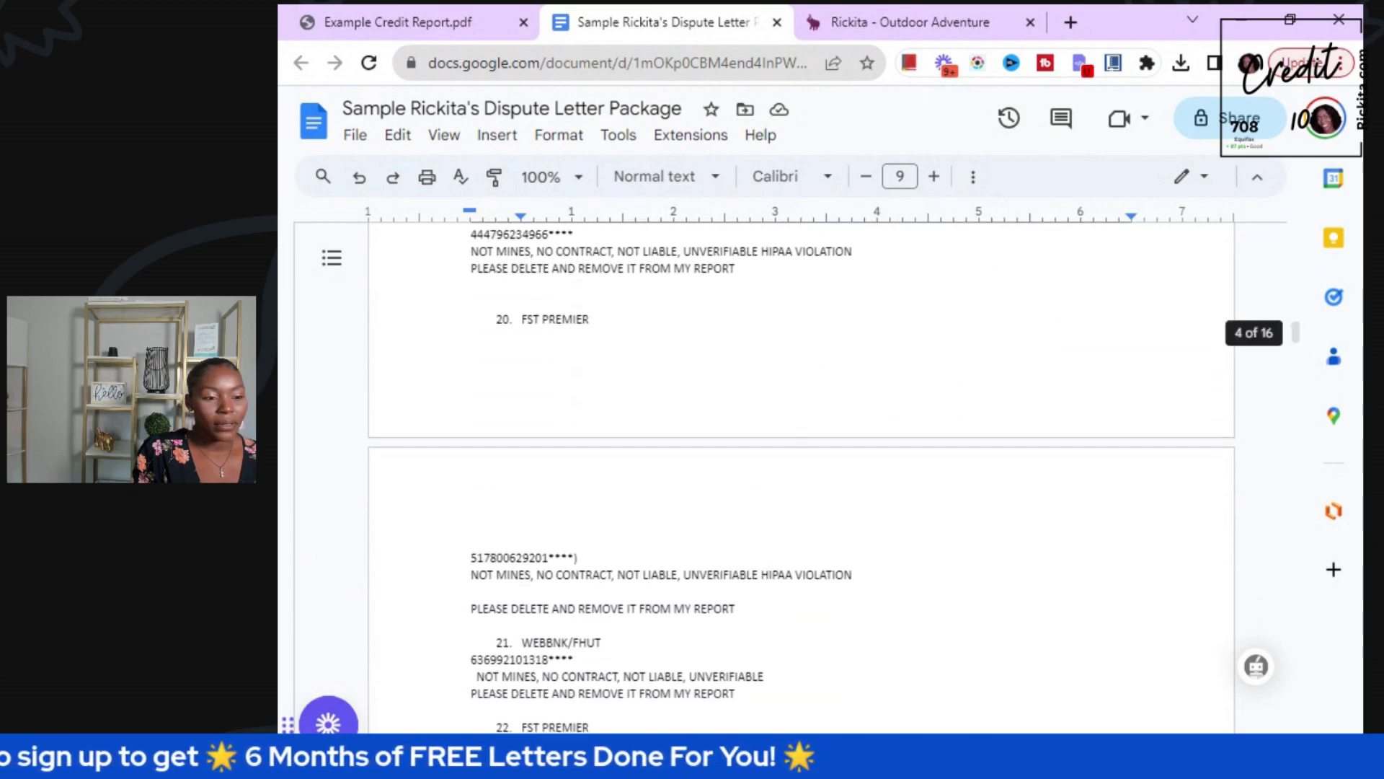
scroll(800, 476, "down", 3)
scroll(801, 476, "down", 5)
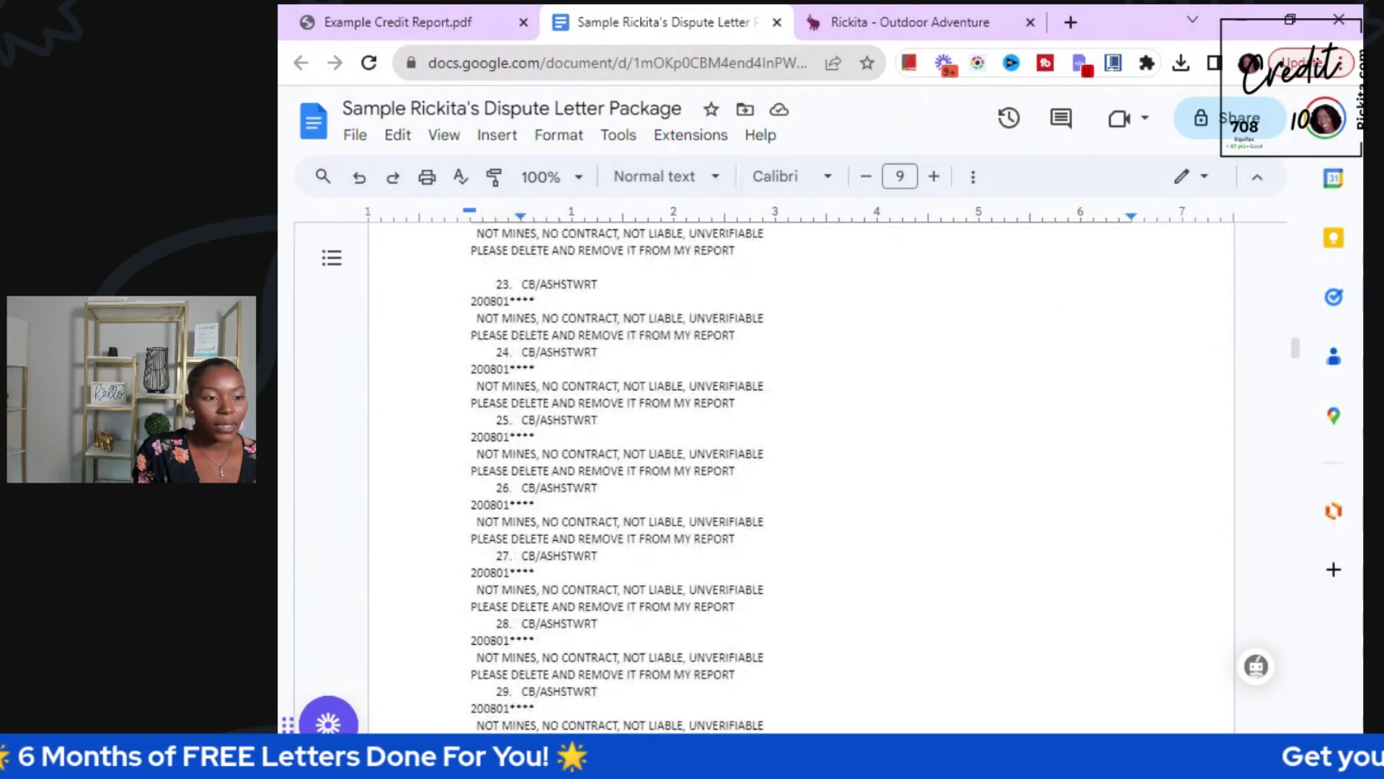
scroll(801, 475, "up", 2)
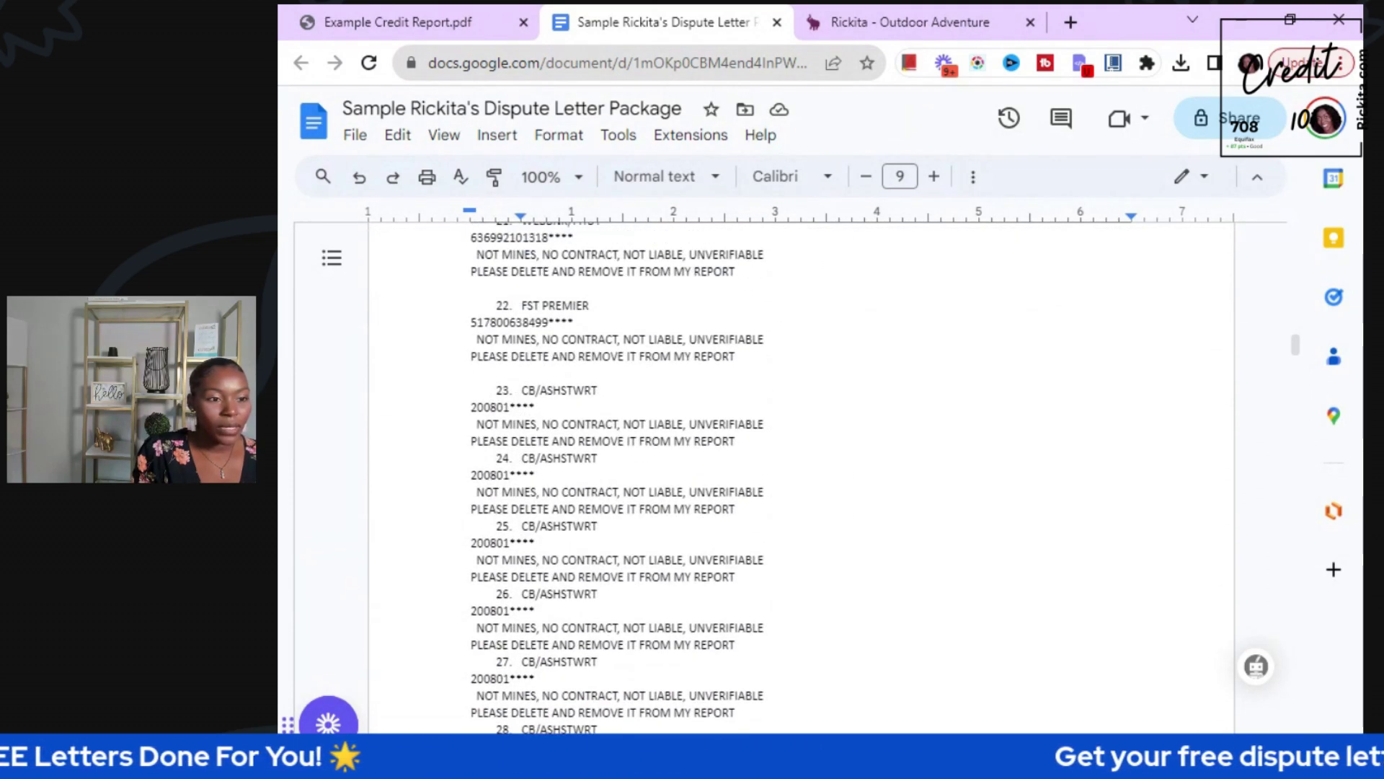
left_click_drag(522, 390, 598, 390)
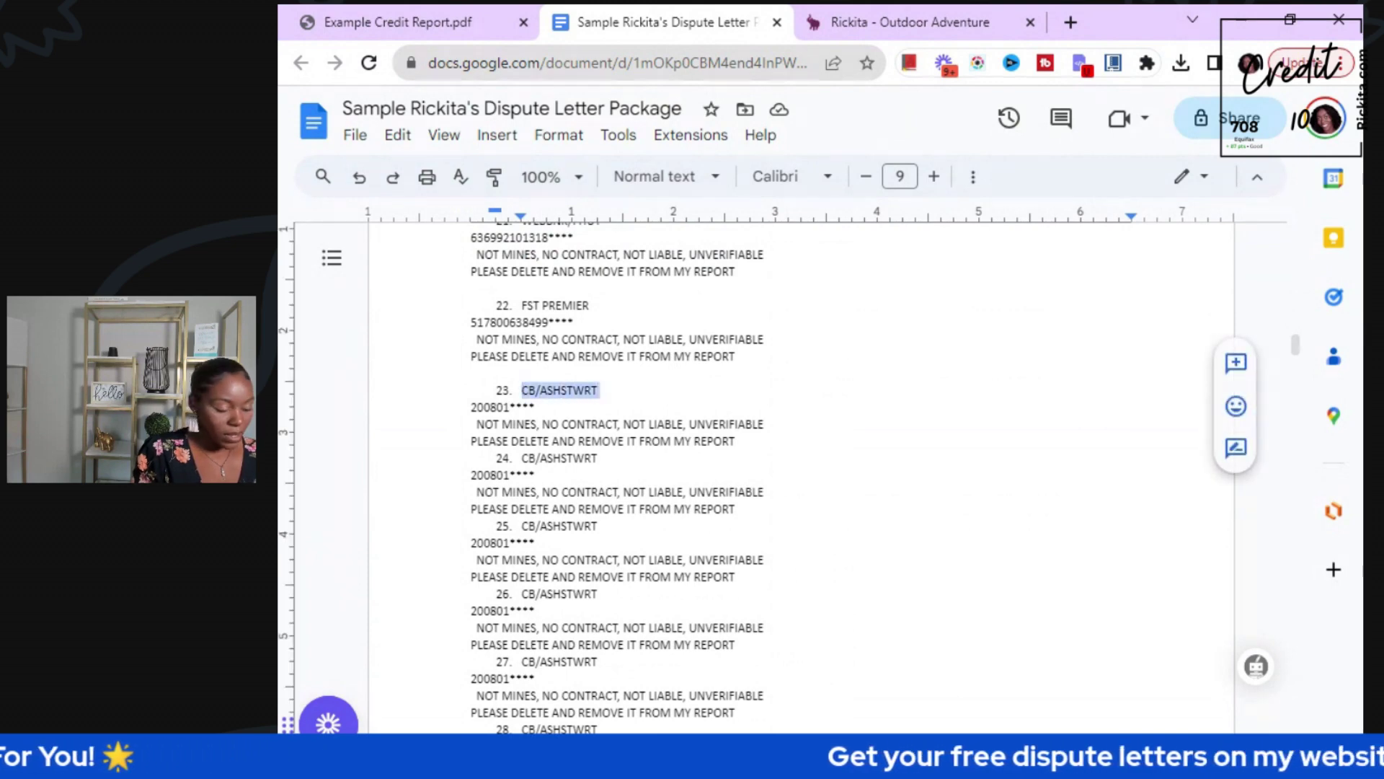
key("ctrl+v")
Step: Put the PROG MGT SYS account number in item 23 and add 'medical debt should be deleted'
left_click(433, 22)
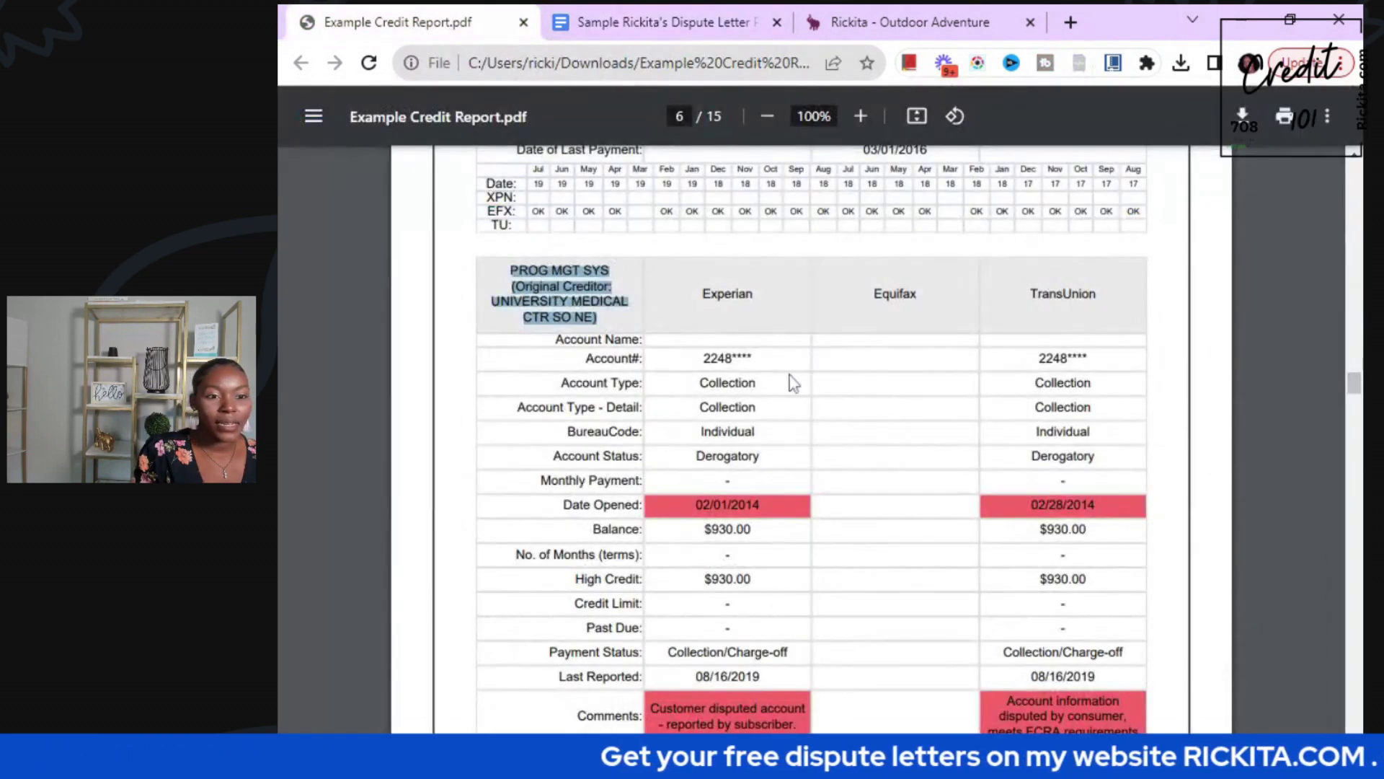
double_click(727, 358)
key("ctrl+c")
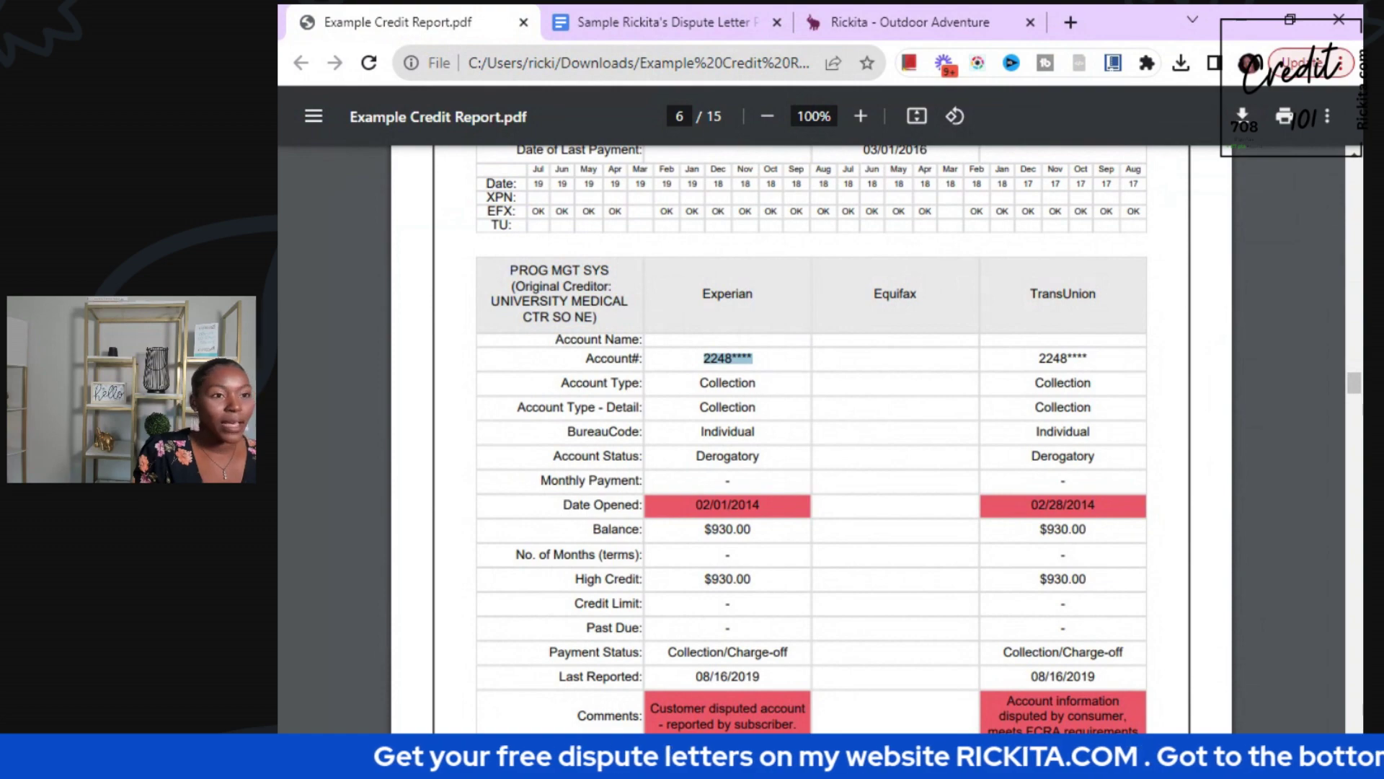
key("ctrl+Tab")
left_click_drag(471, 407, 535, 408)
key("ctrl+v")
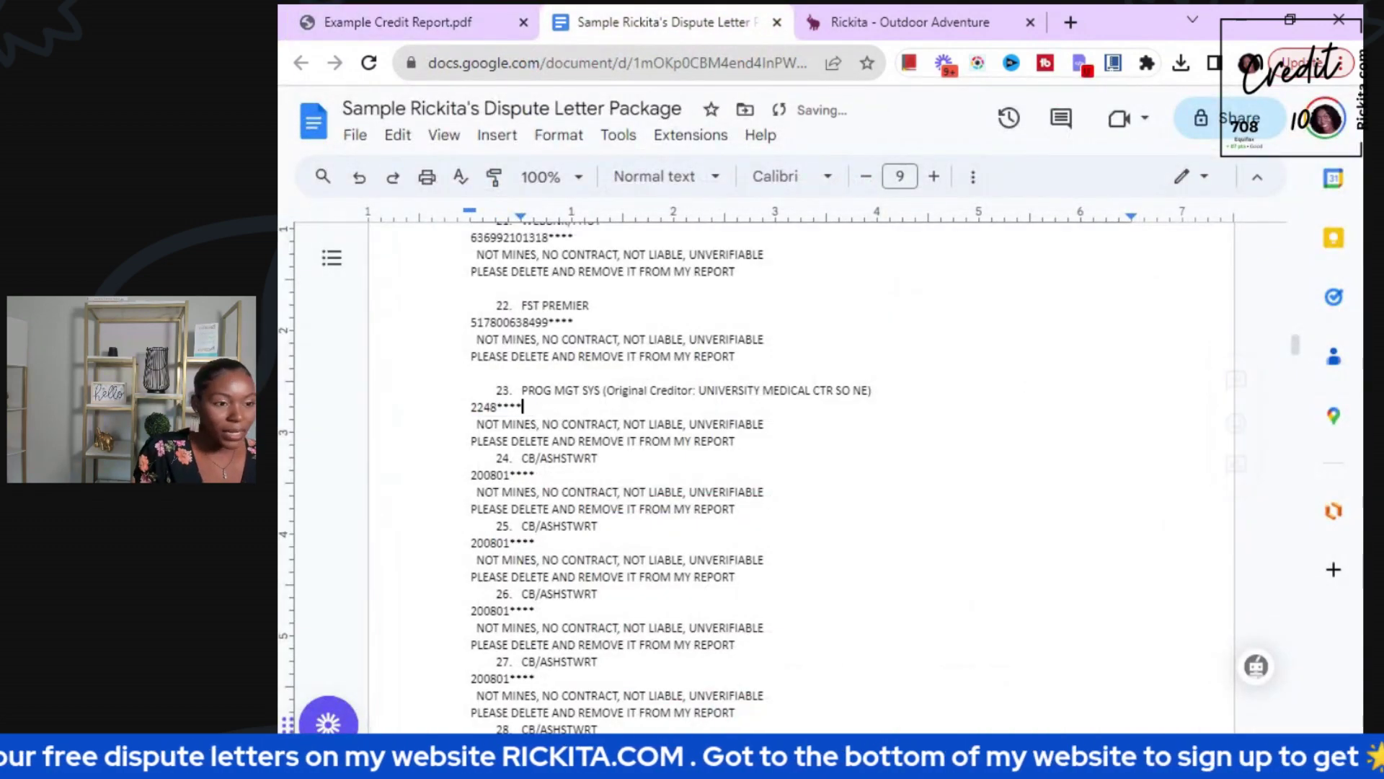
left_click(767, 424)
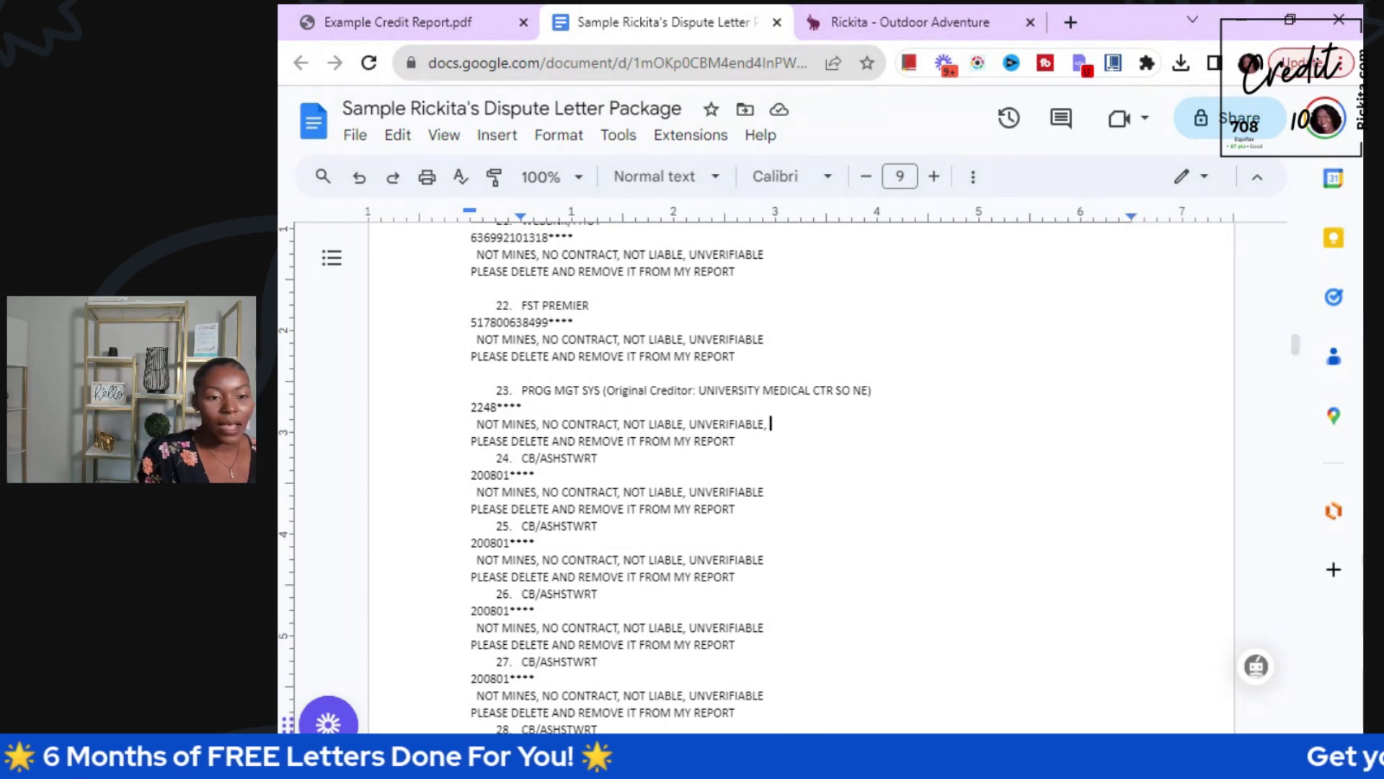
type("medical")
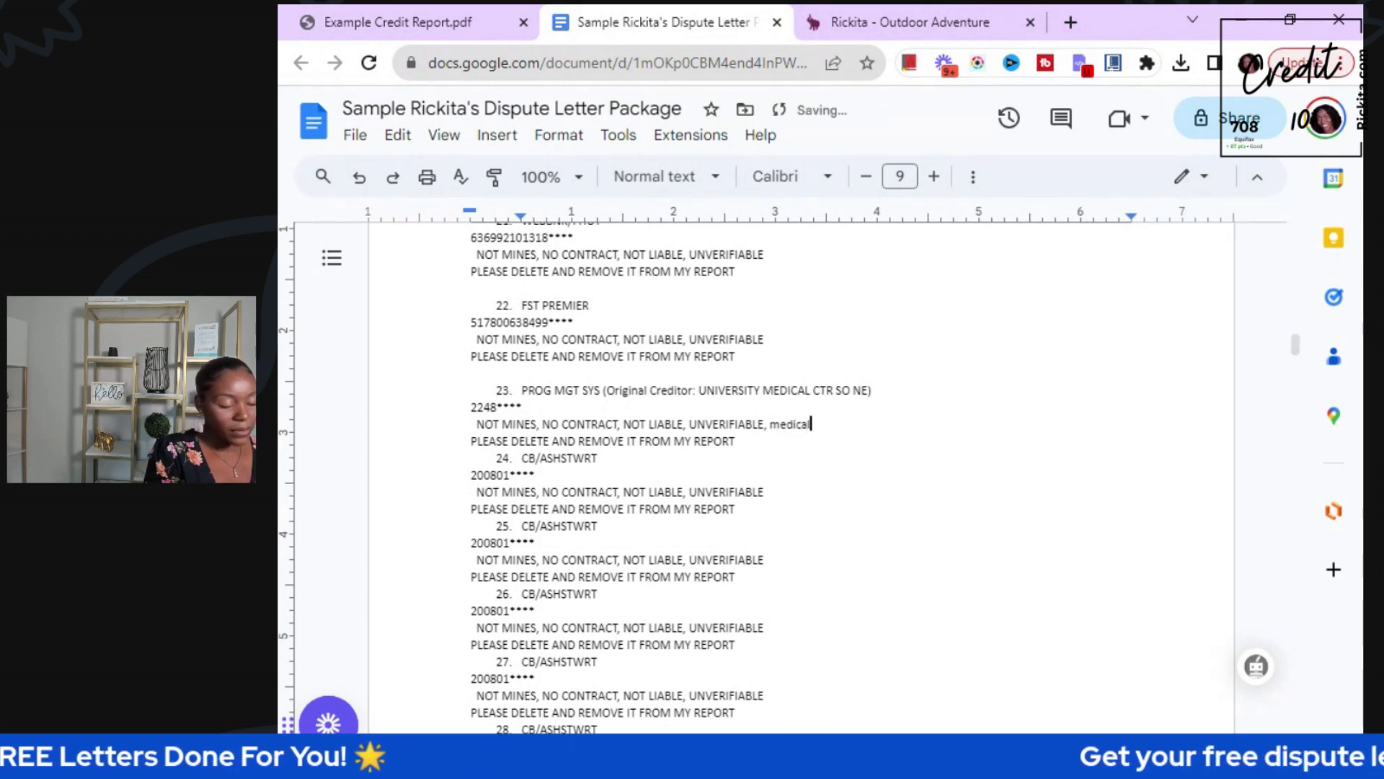
type(" debt")
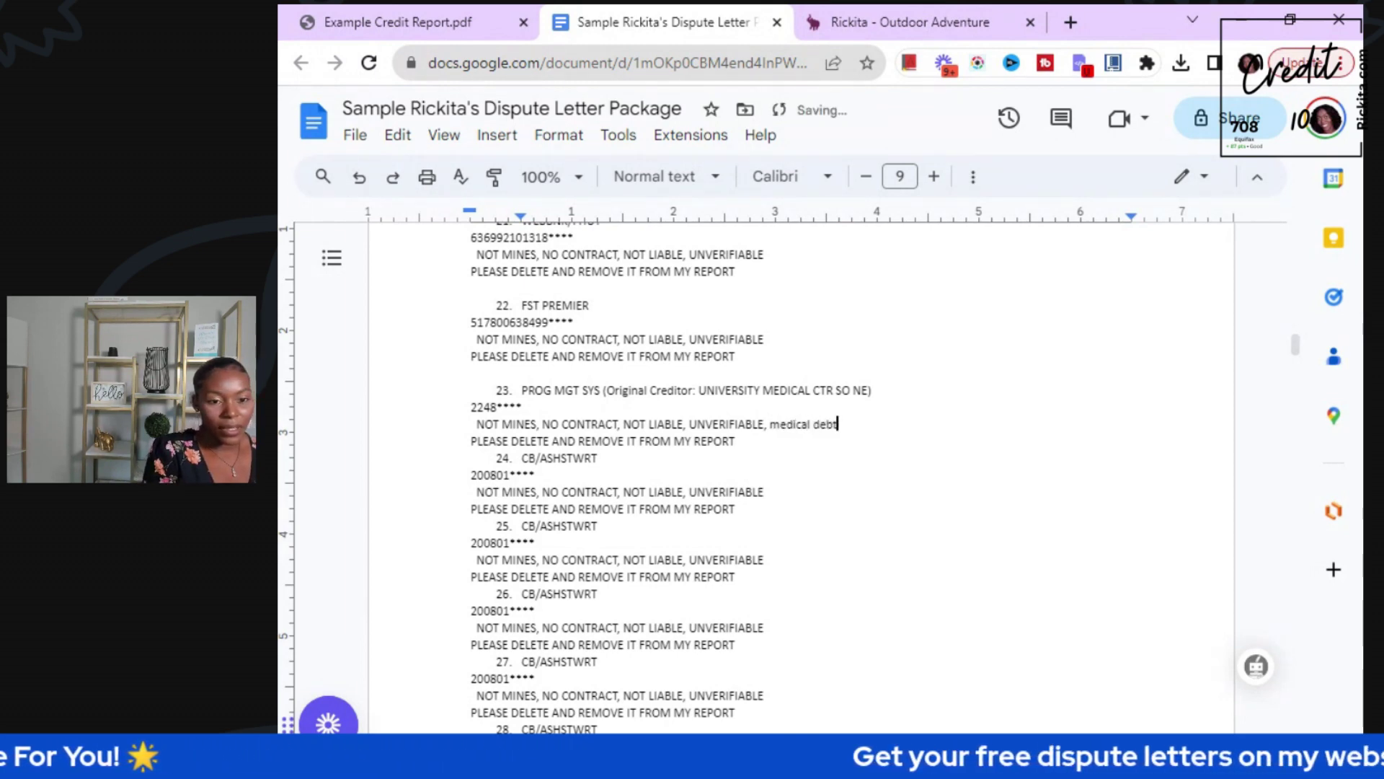
type(" shoul")
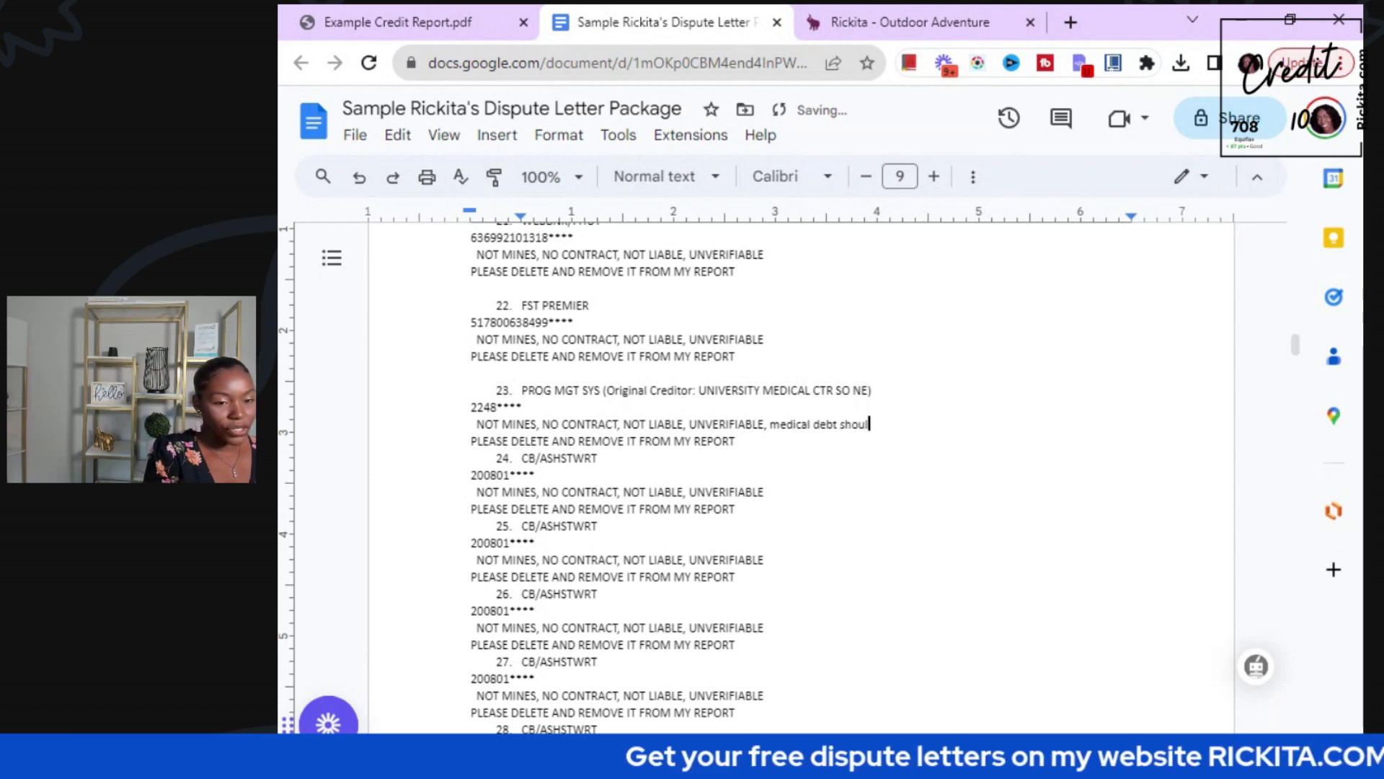
type("d be deleted")
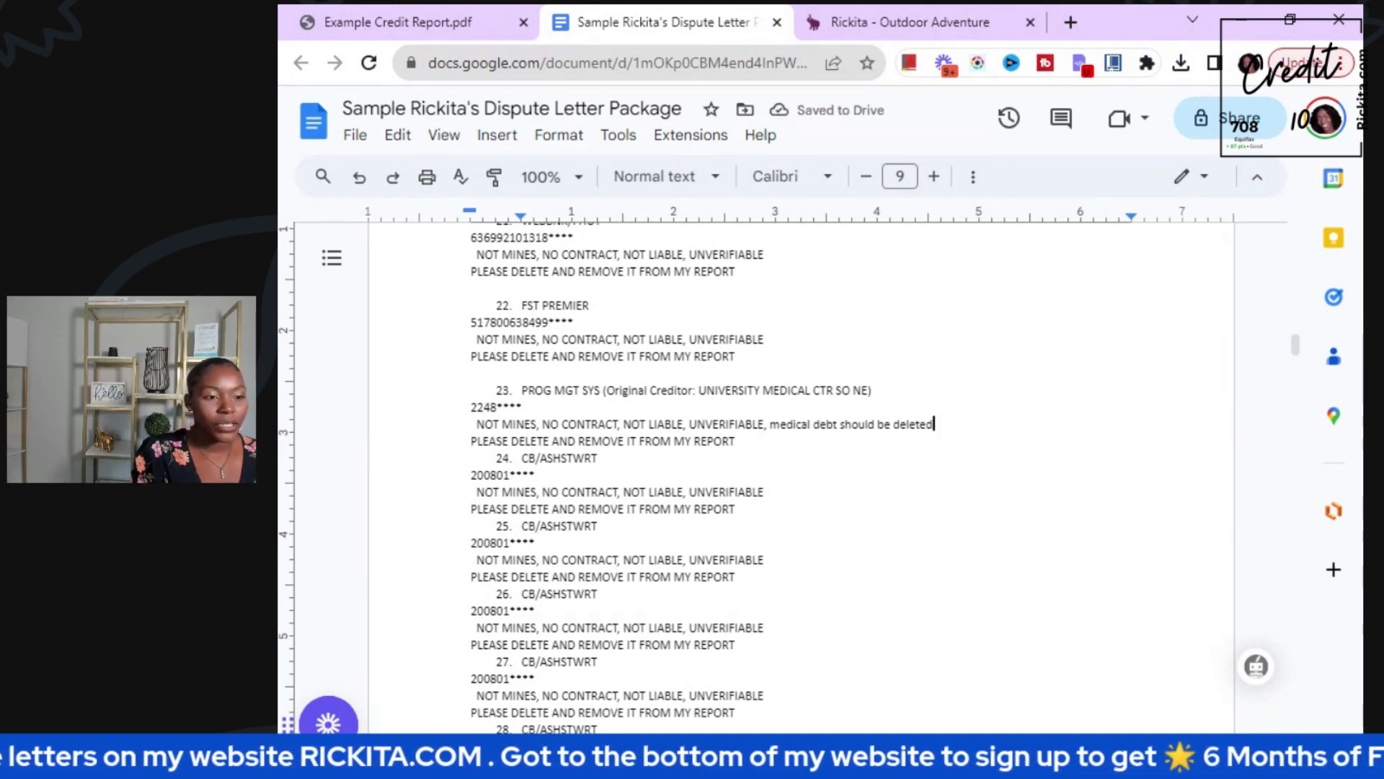
left_click_drag(521, 390, 741, 441)
key("ctrl+c")
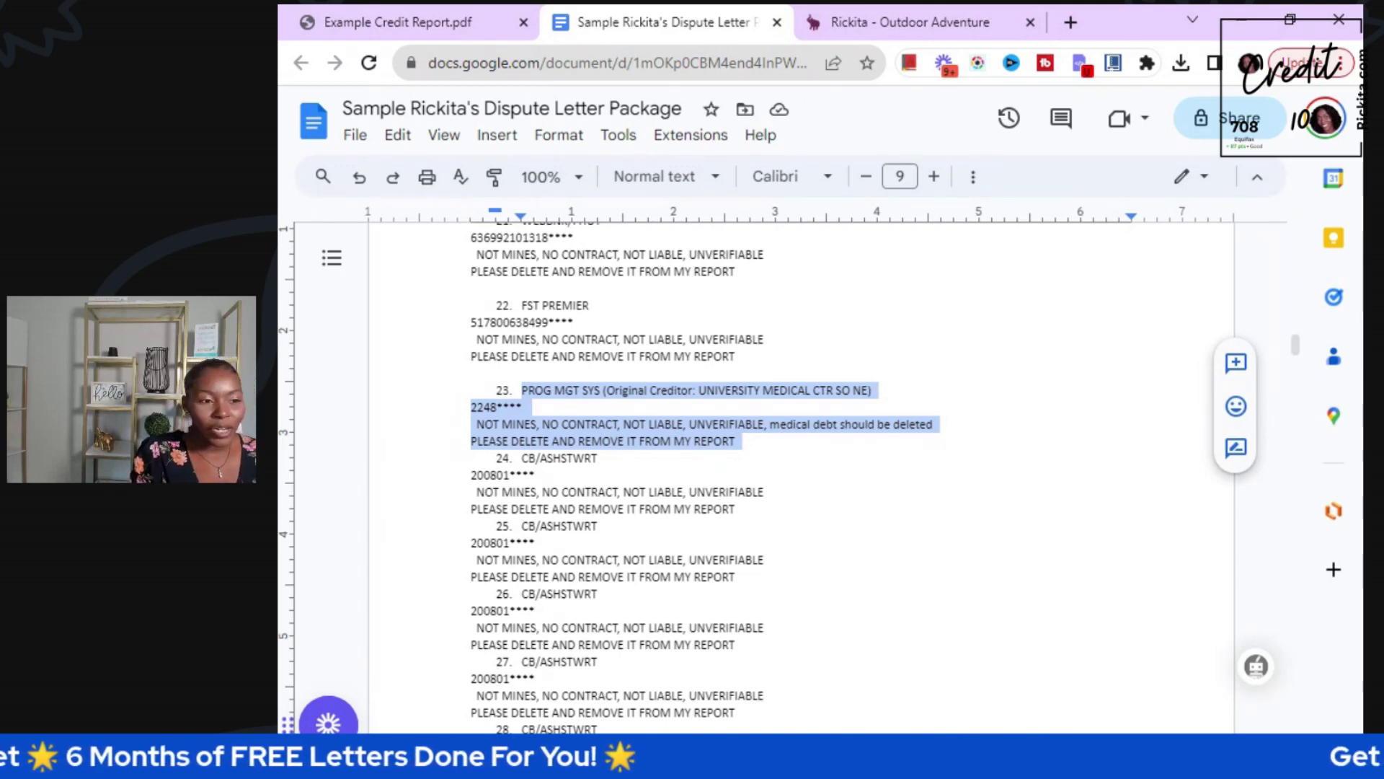
left_click(433, 22)
left_click(685, 11)
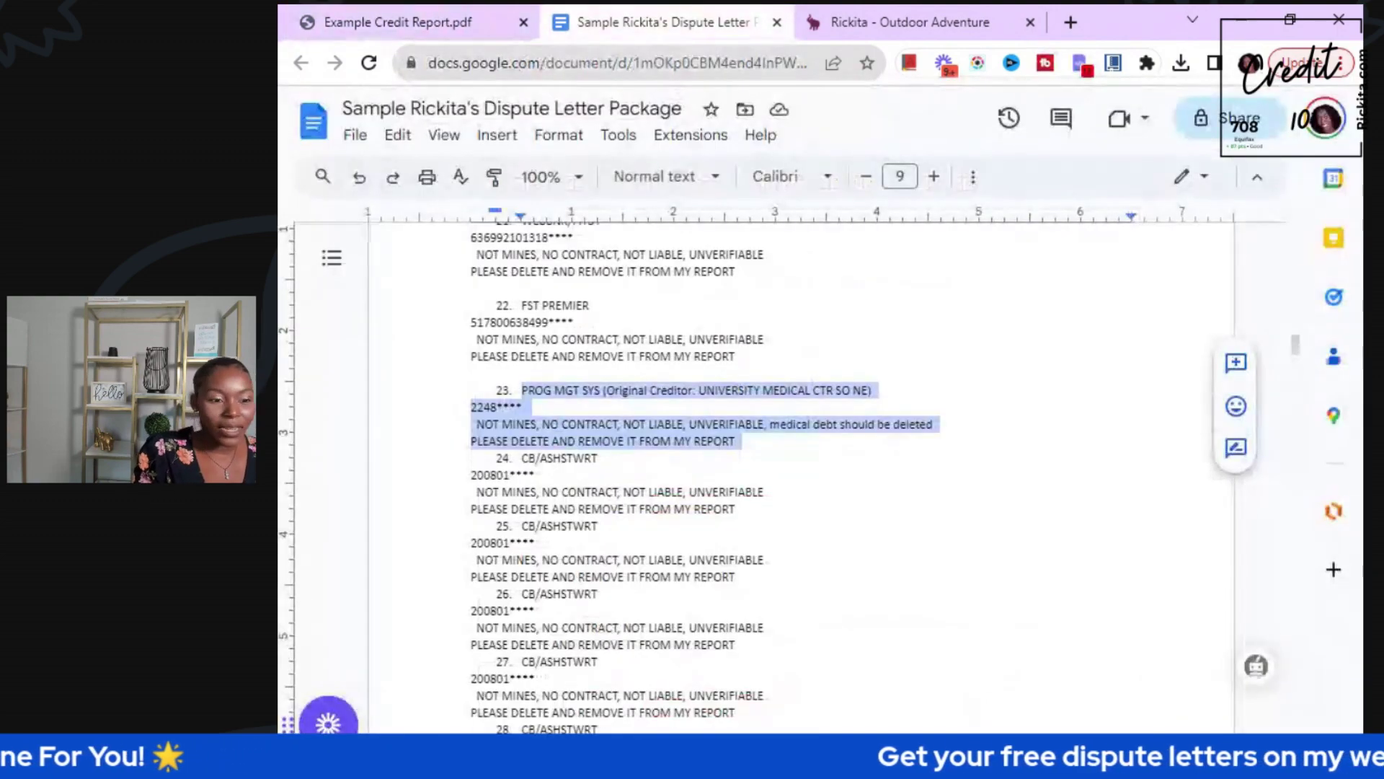
scroll(793, 469, "down", 10)
scroll(793, 469, "down", 15)
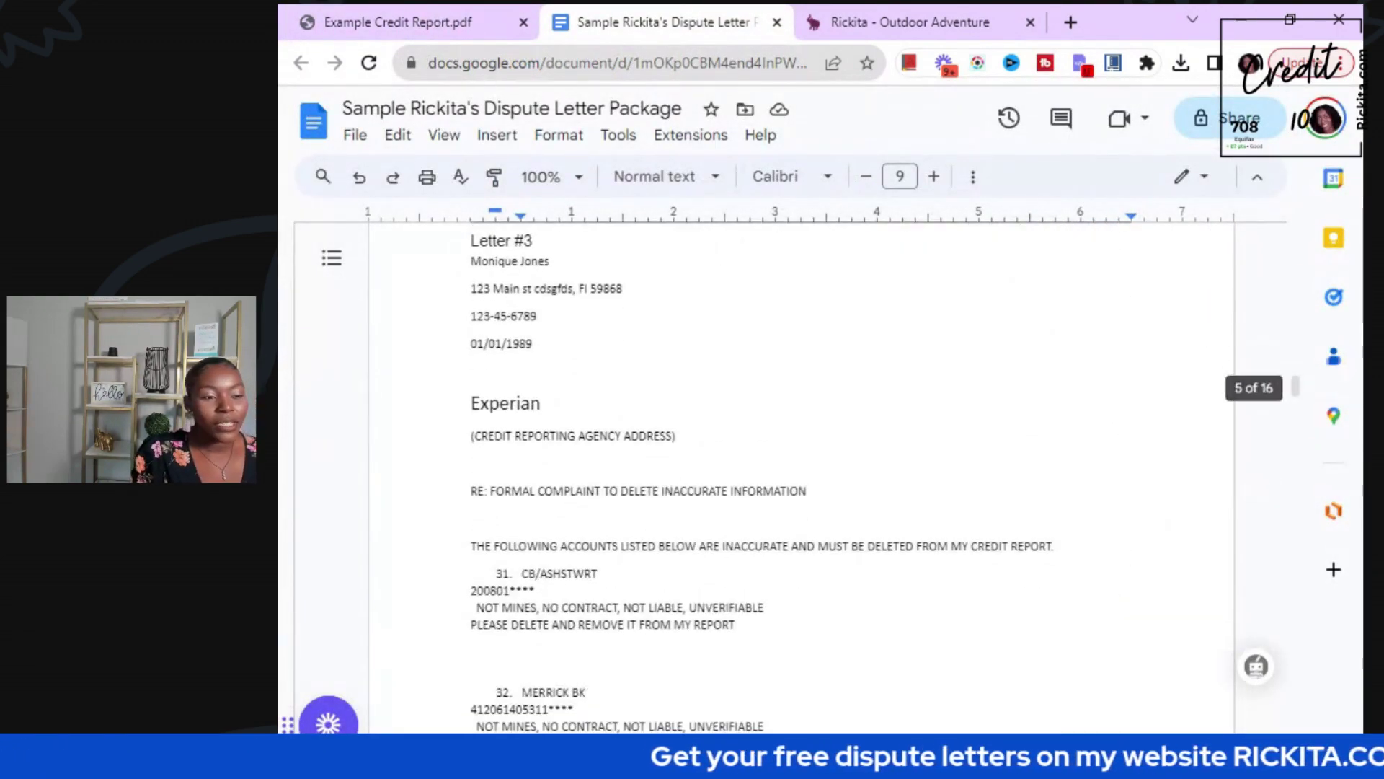
scroll(793, 468, "down", 5)
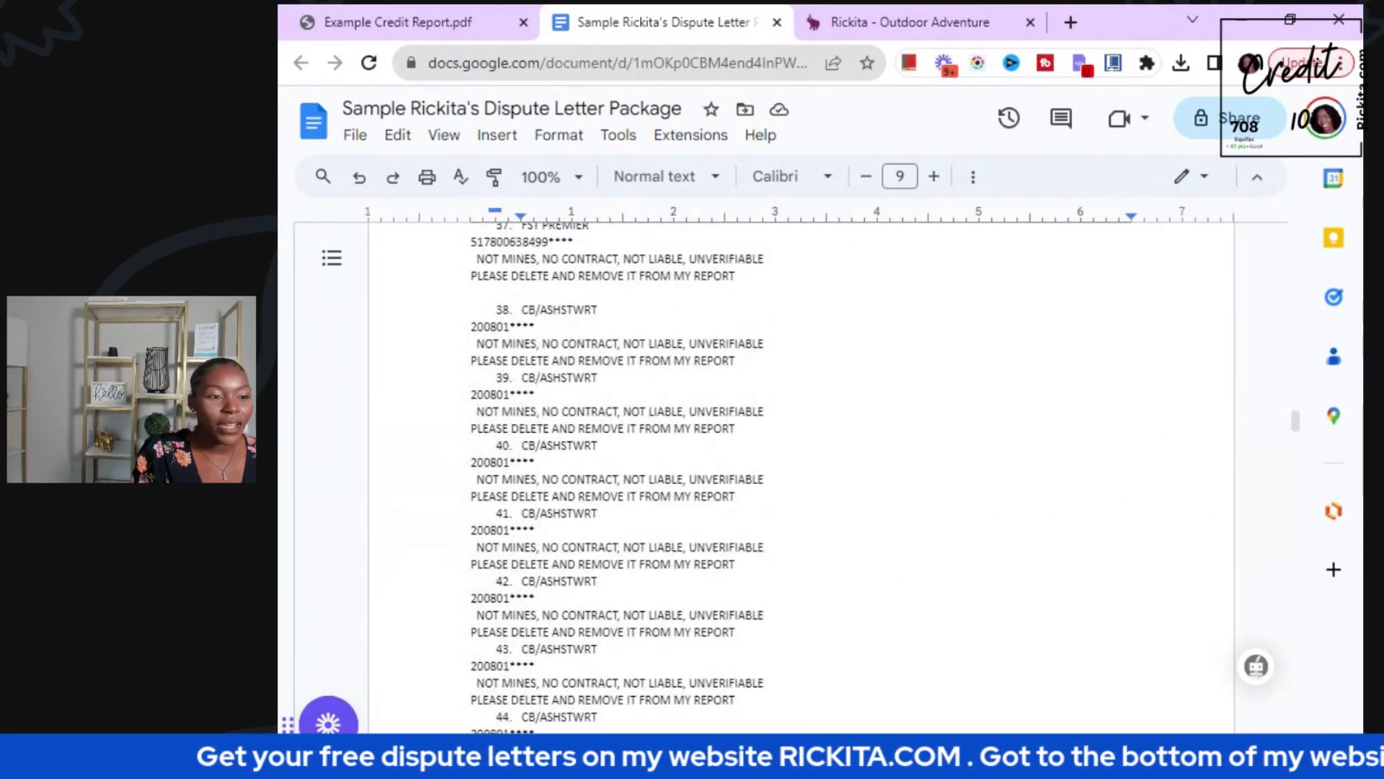
left_click_drag(522, 309, 743, 360)
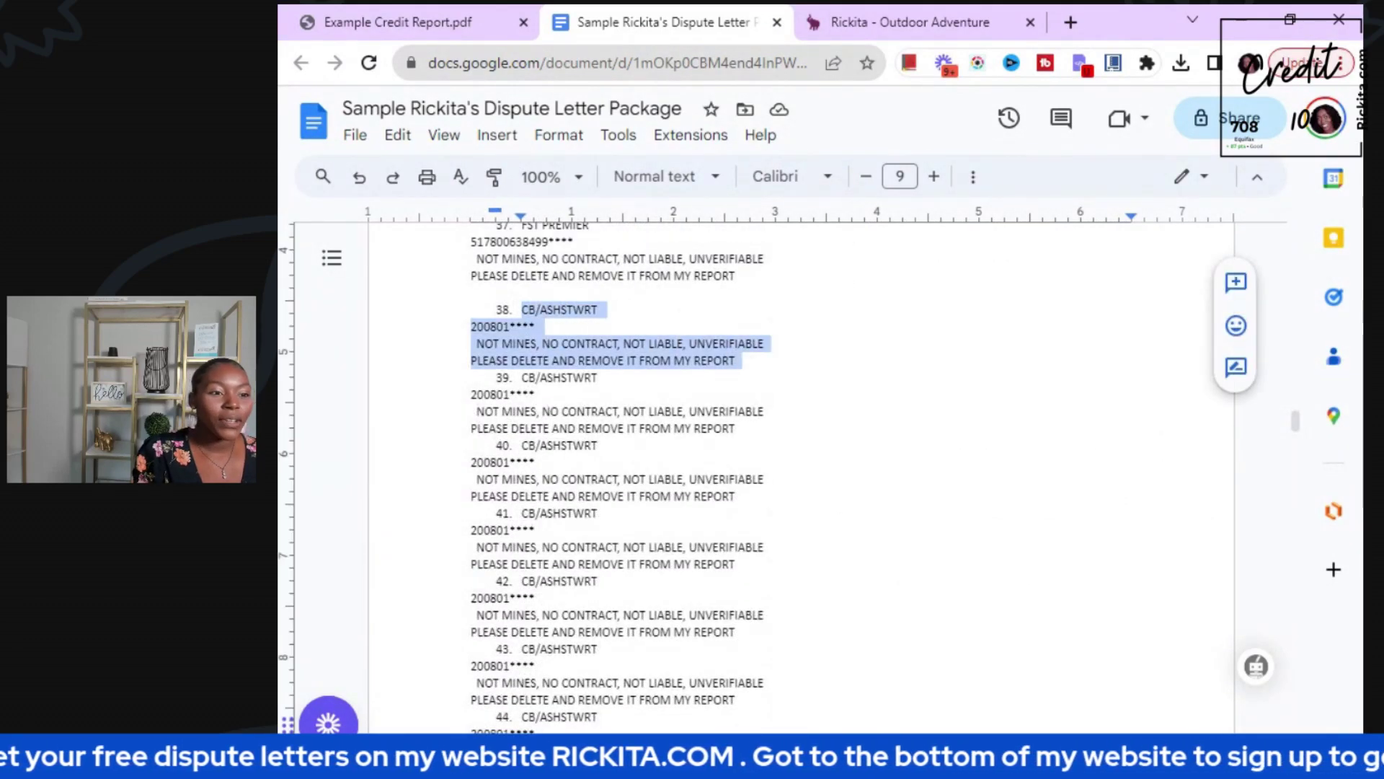
key("ctrl+v")
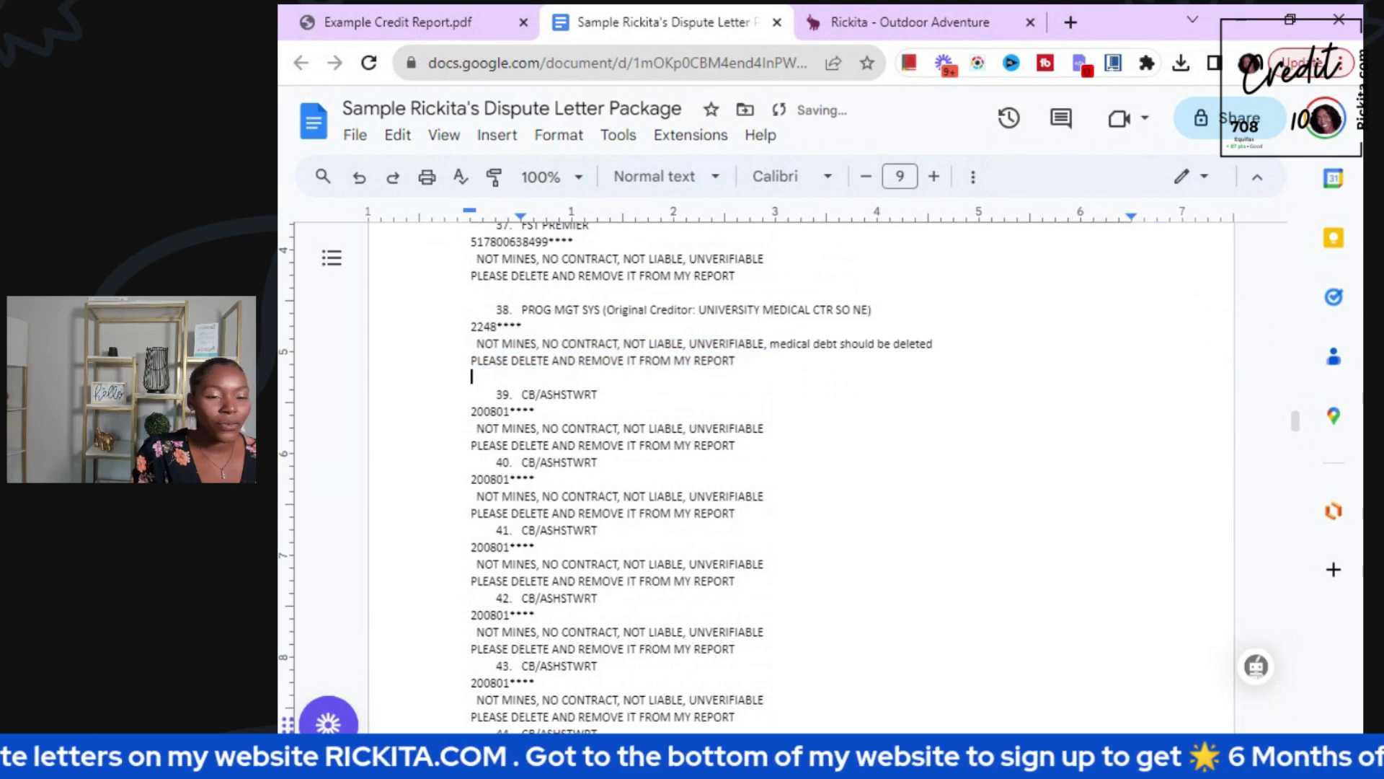
left_click(472, 28)
scroll(847, 460, "down", 10)
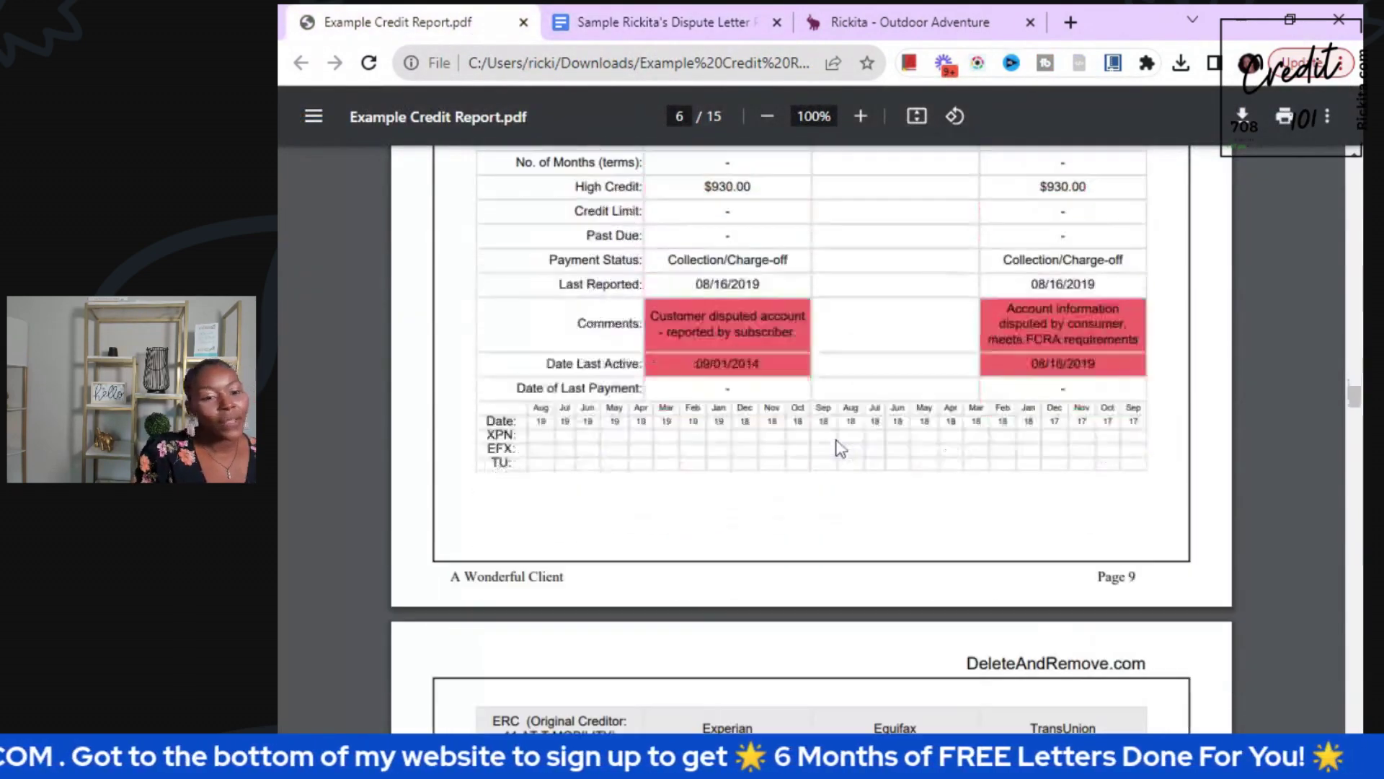
scroll(838, 442, "down", 3)
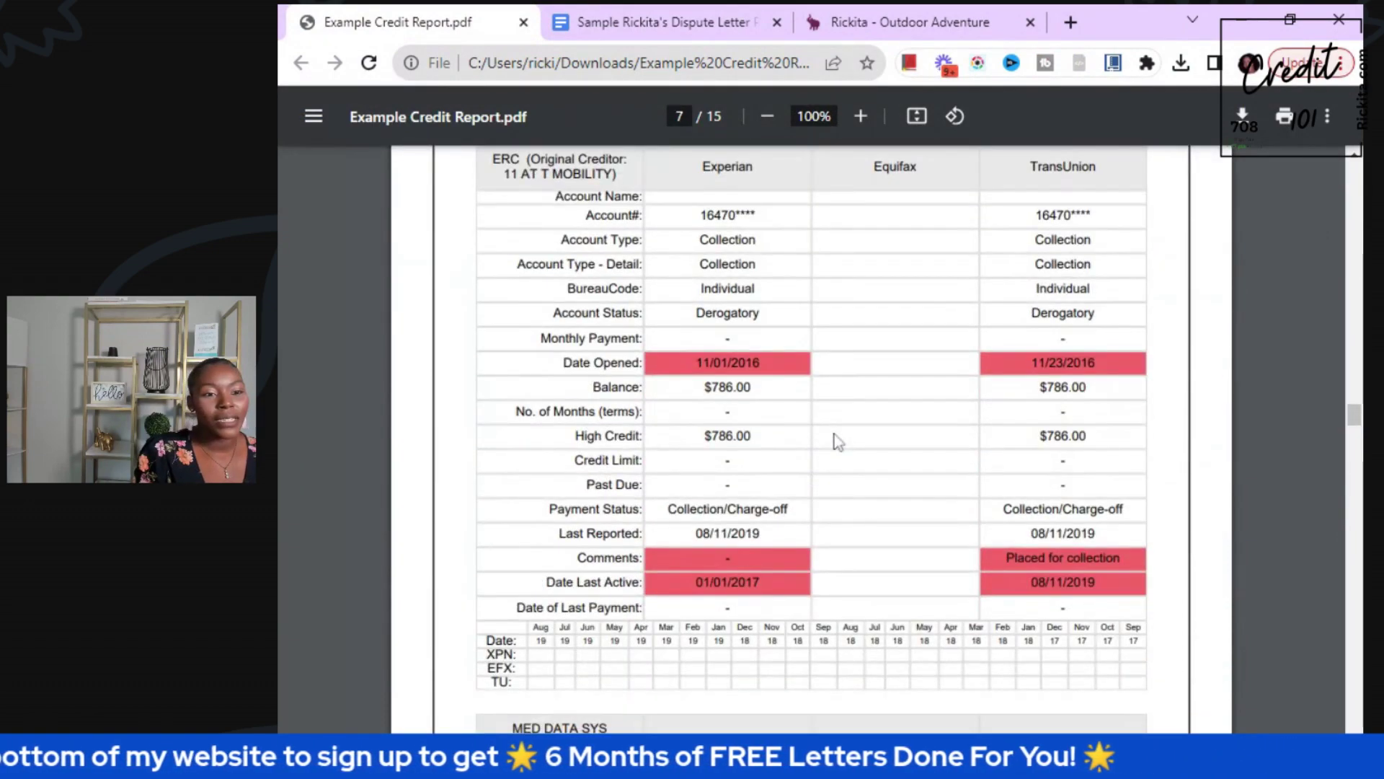
scroll(509, 173, "up", 2)
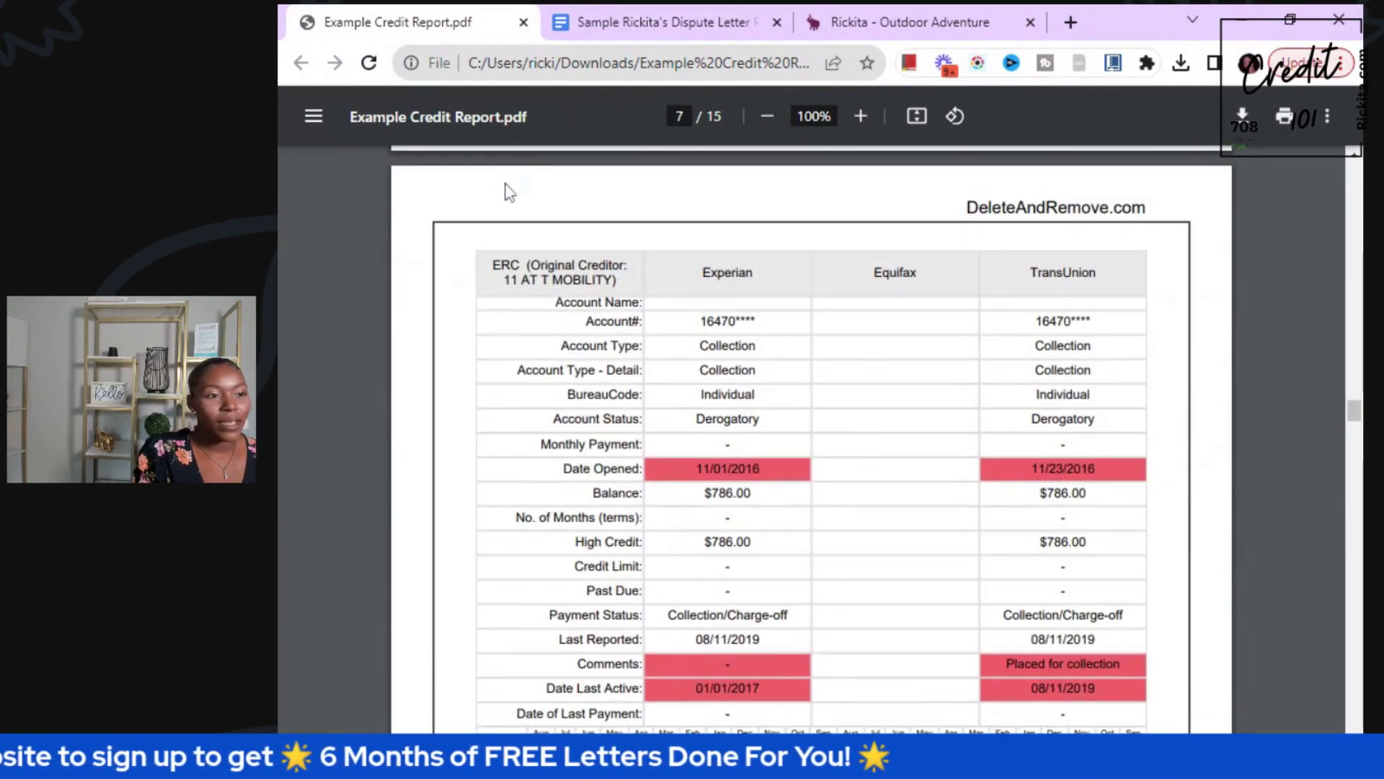
left_click_drag(491, 264, 618, 283)
key("ctrl+c")
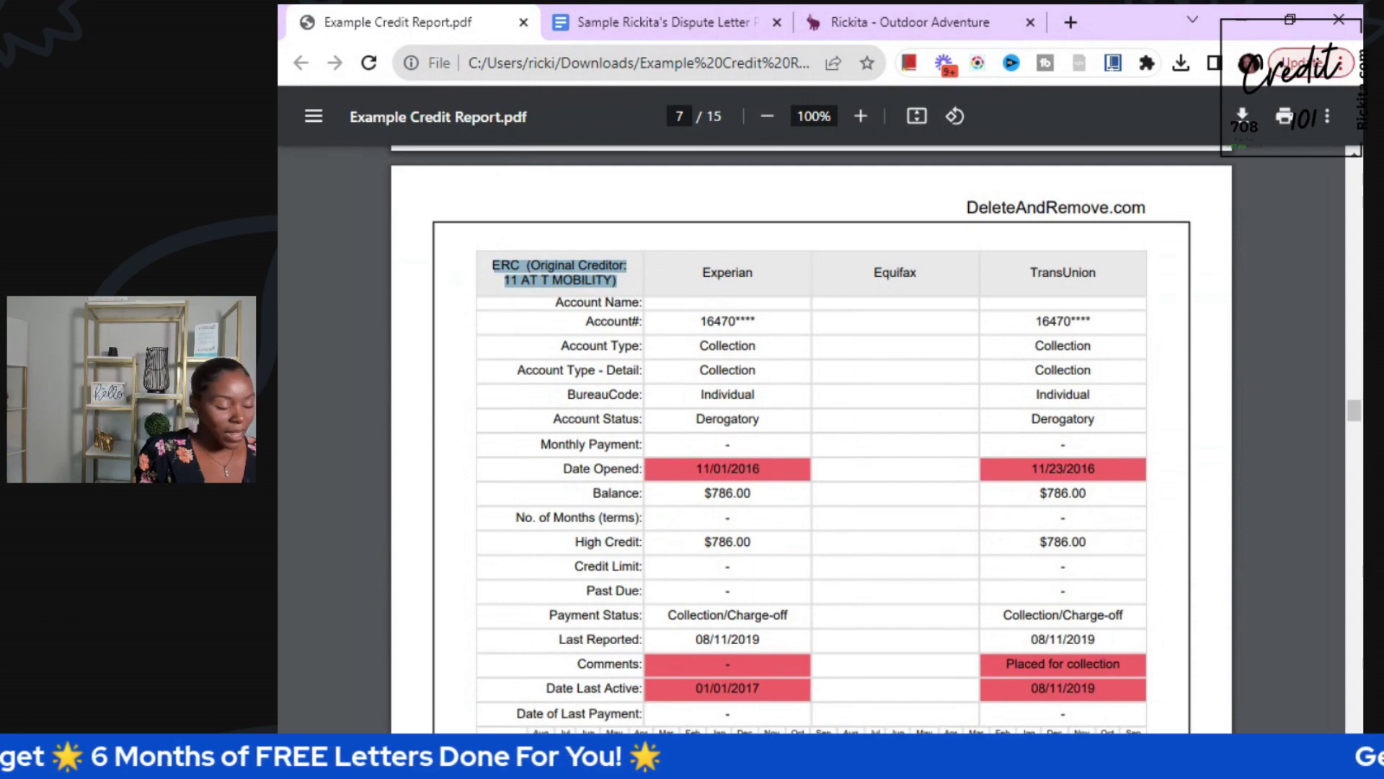
left_click(595, 16)
scroll(800, 476, "up", 20)
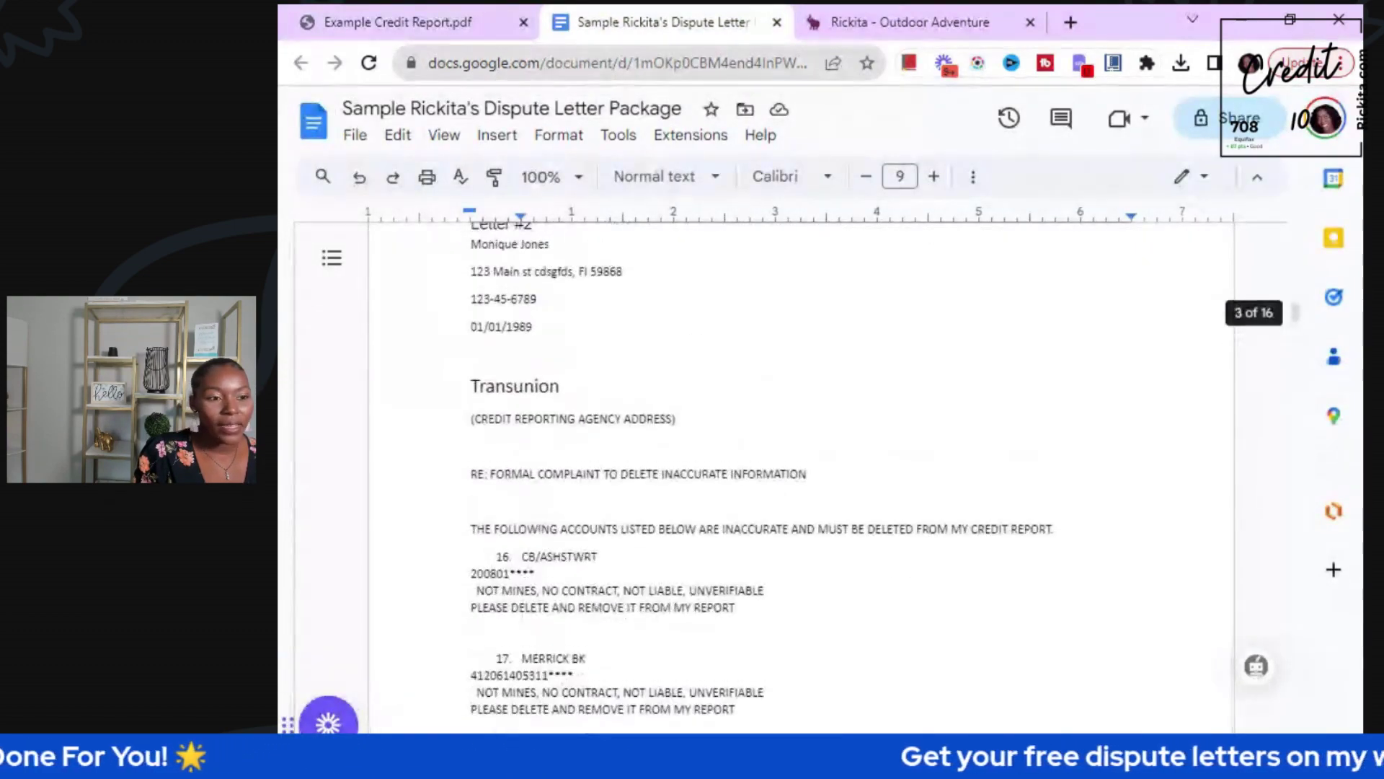
scroll(800, 475, "up", 15)
scroll(800, 476, "down", 14)
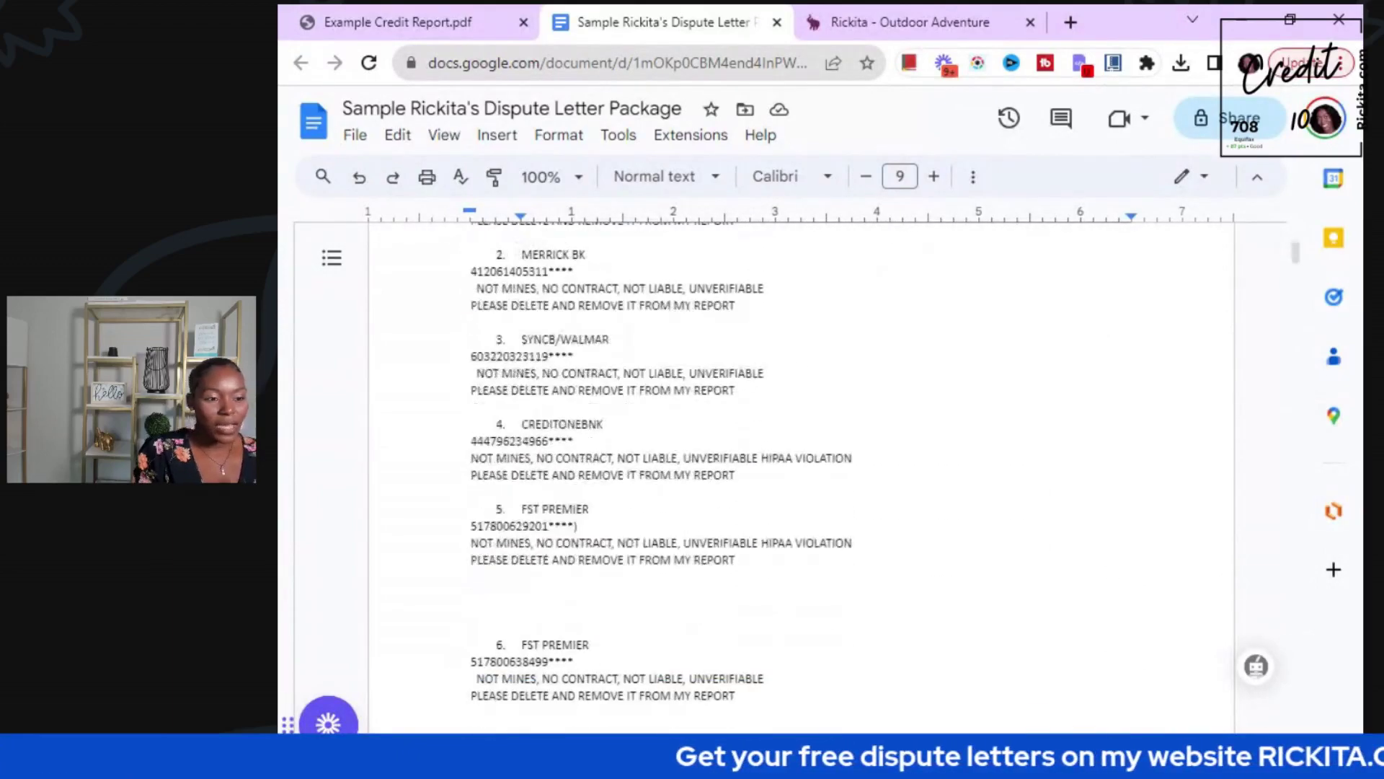
scroll(800, 476, "down", 12)
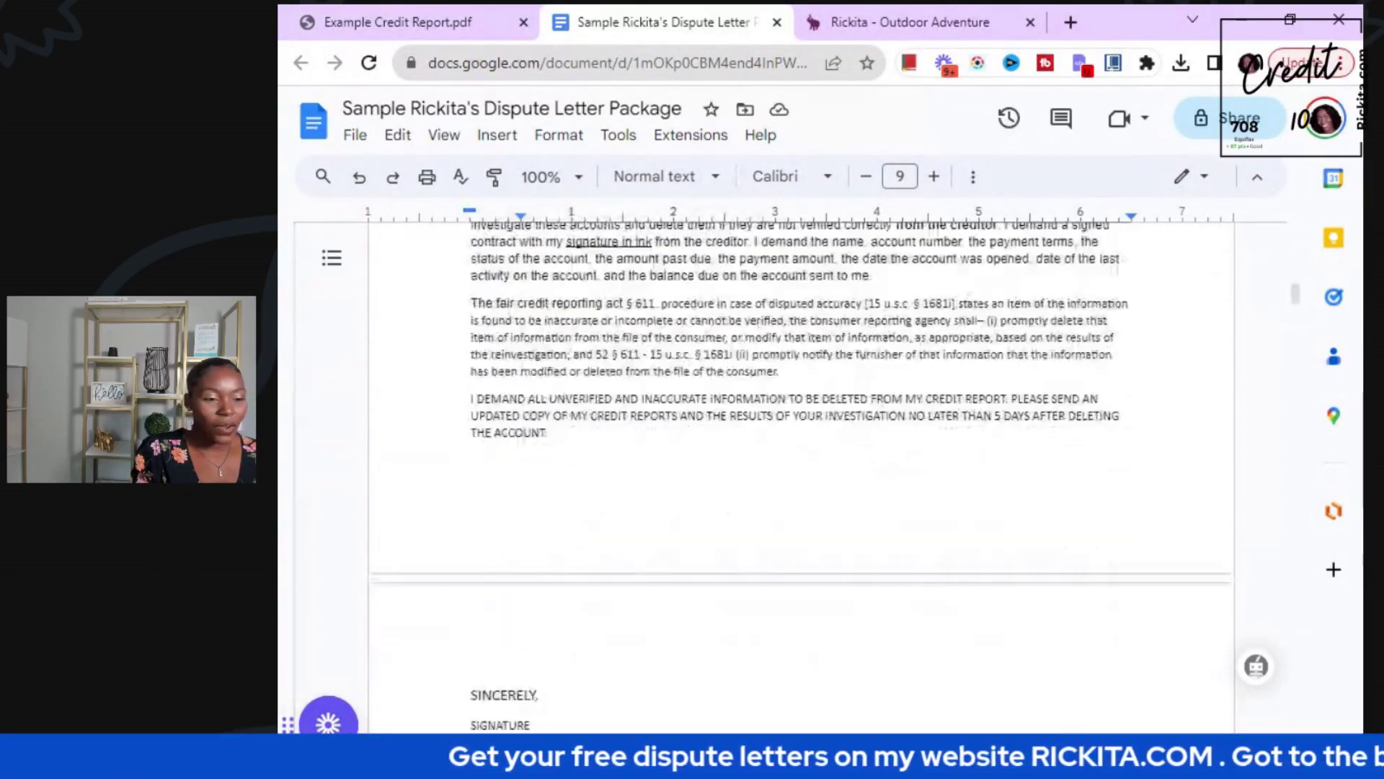
scroll(801, 476, "down", 5)
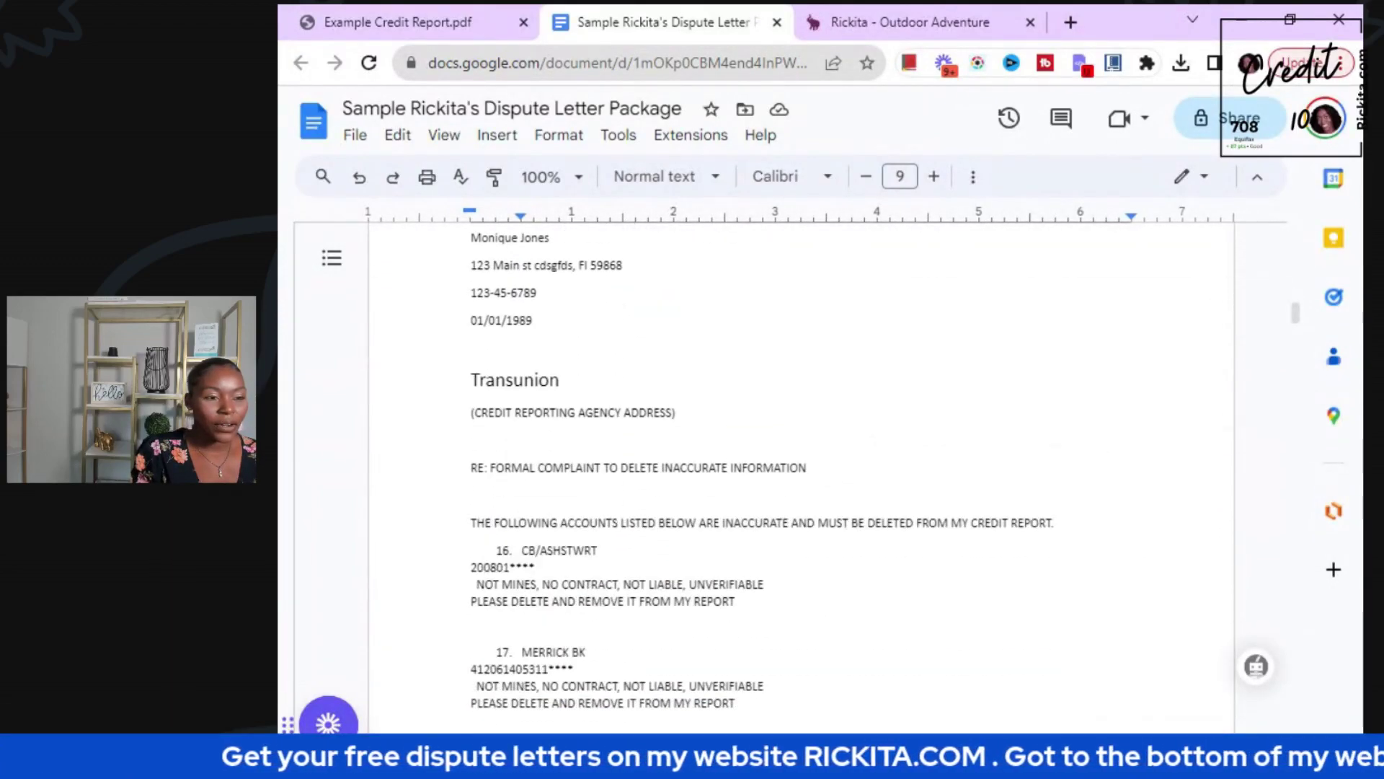
scroll(800, 476, "down", 10)
scroll(801, 475, "down", 5)
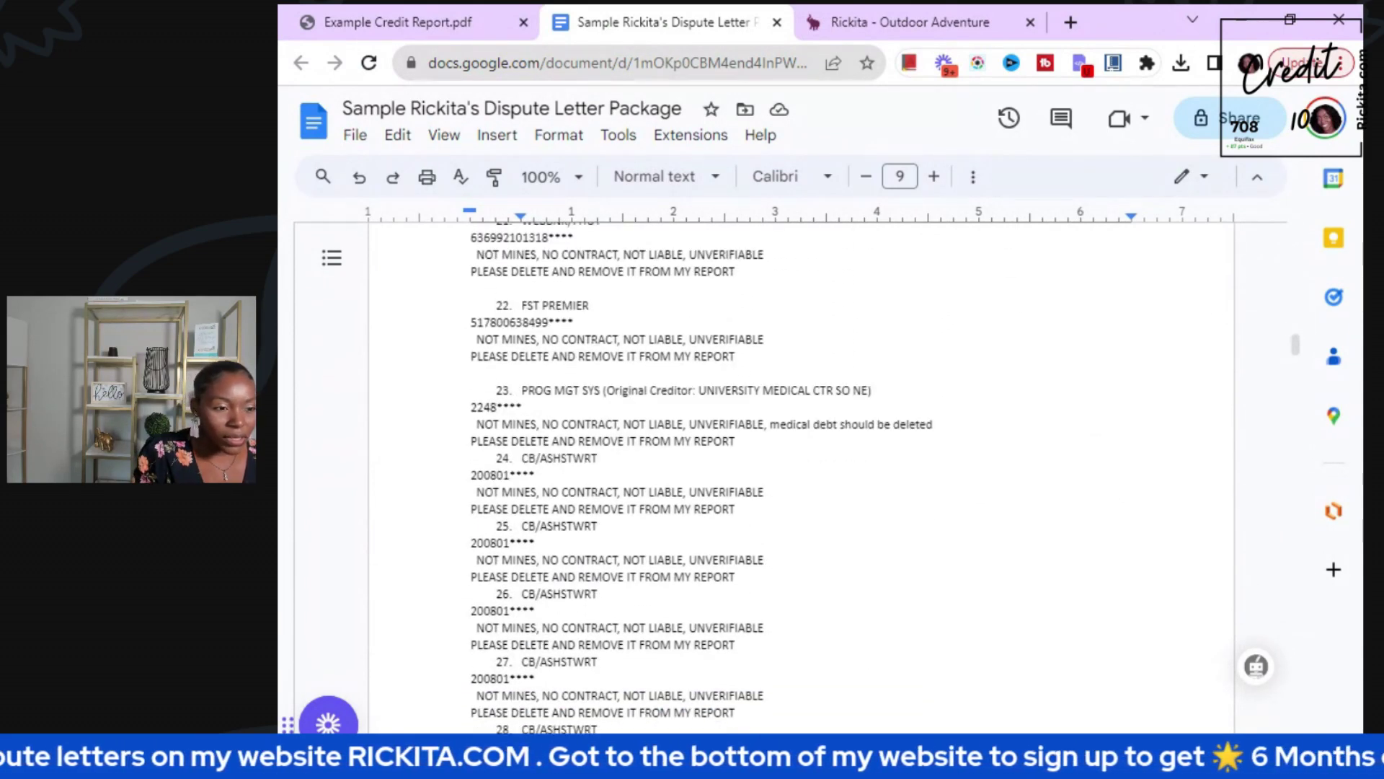
Step: Fill item 24 with the ERC creditor name and its Experian account number
left_click(735, 441)
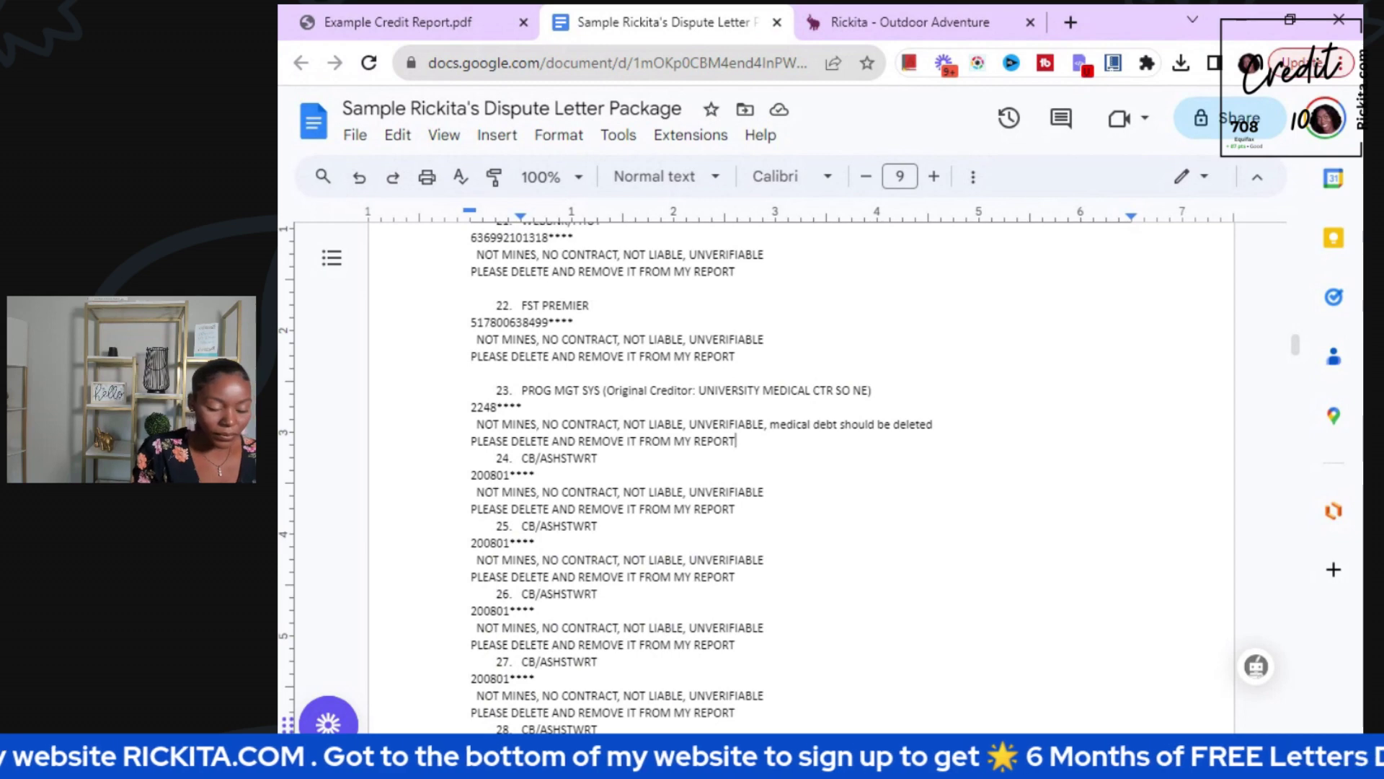
key("Return")
left_click_drag(522, 475, 598, 474)
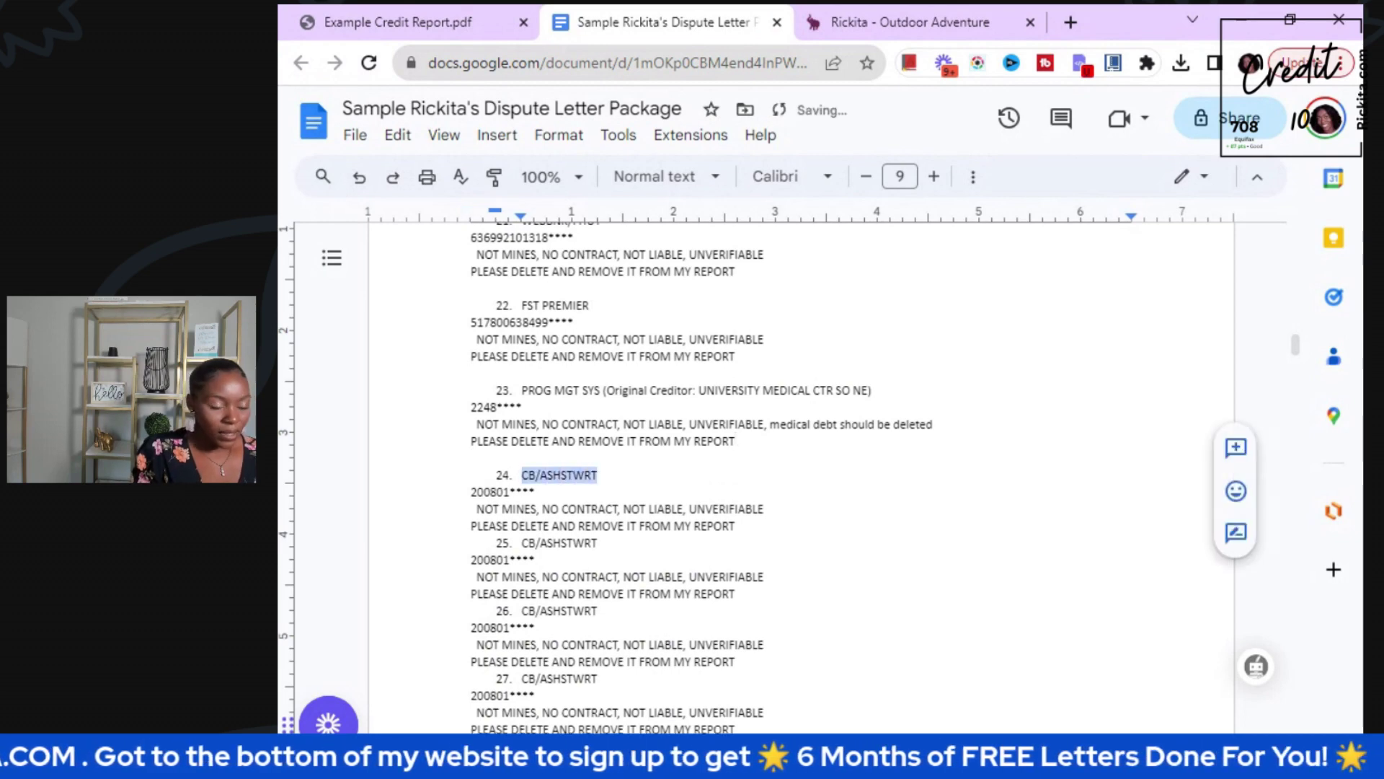
key("ctrl+v")
key("ctrl+shift+Tab")
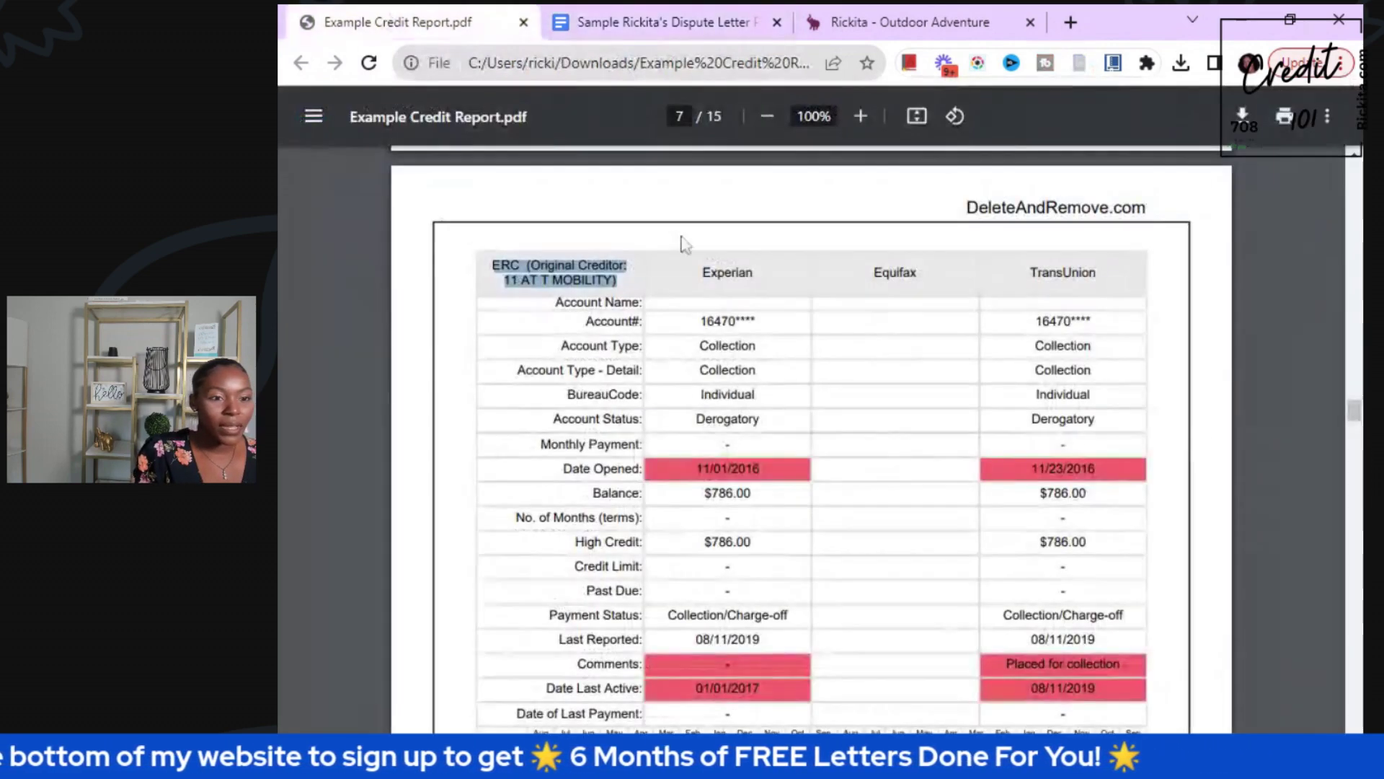
left_click_drag(700, 321, 756, 321)
key("ctrl+c")
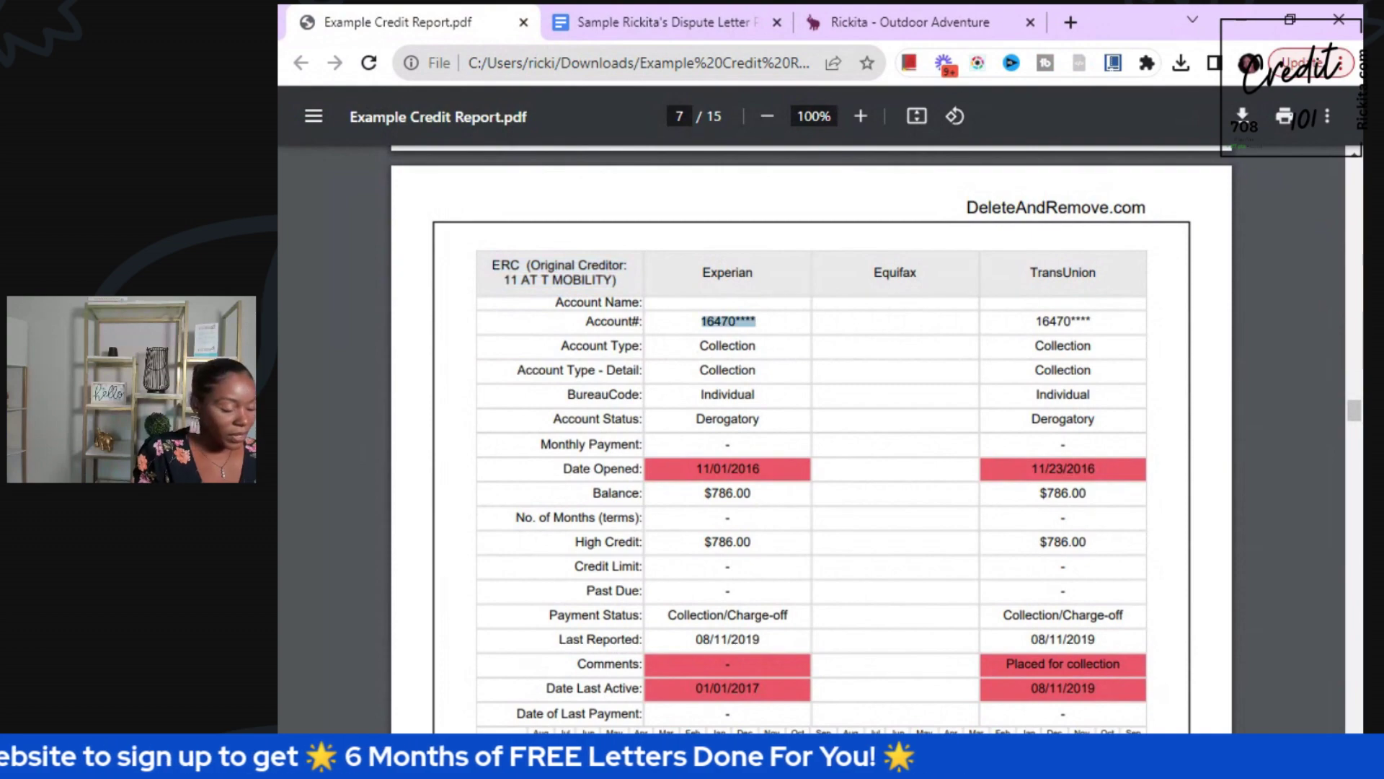
left_click(600, 15)
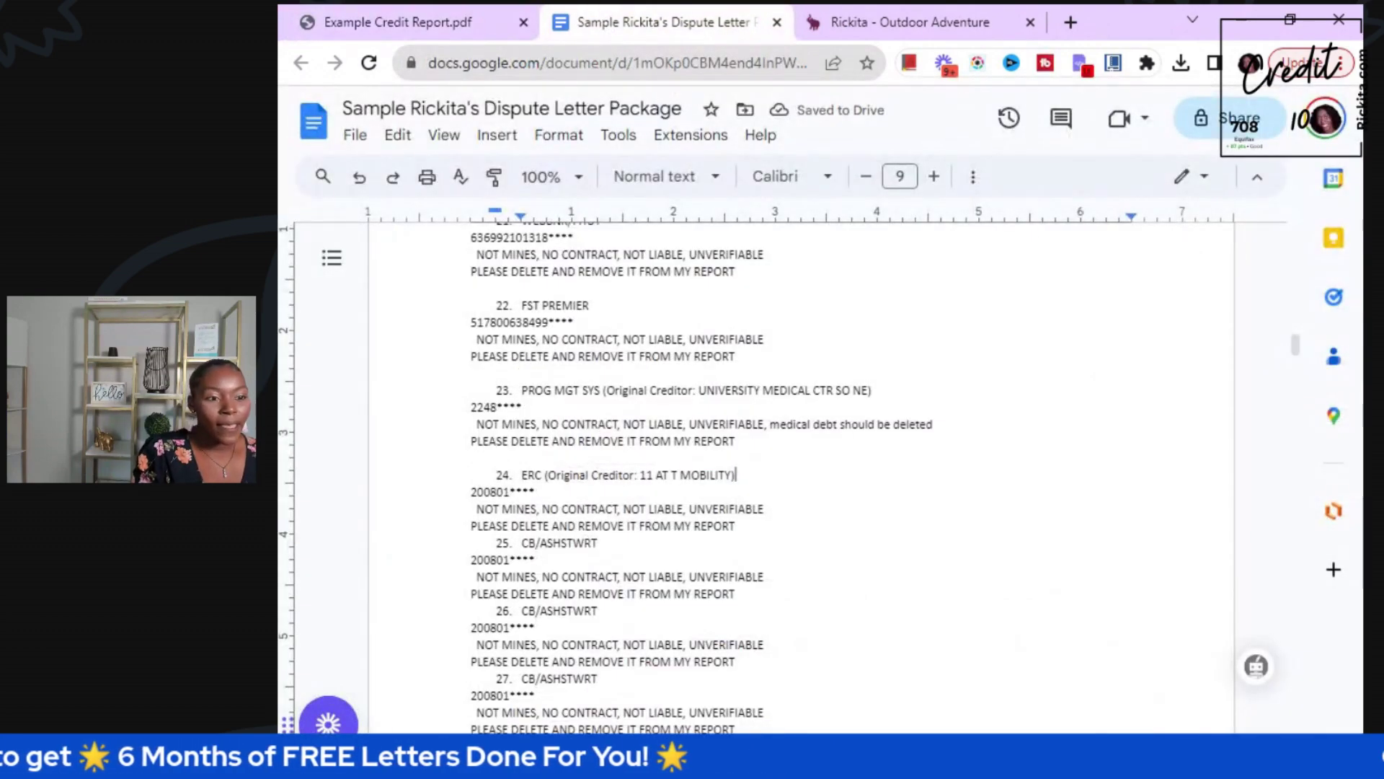
key("Down")
key("shift+Home")
key("ctrl+v")
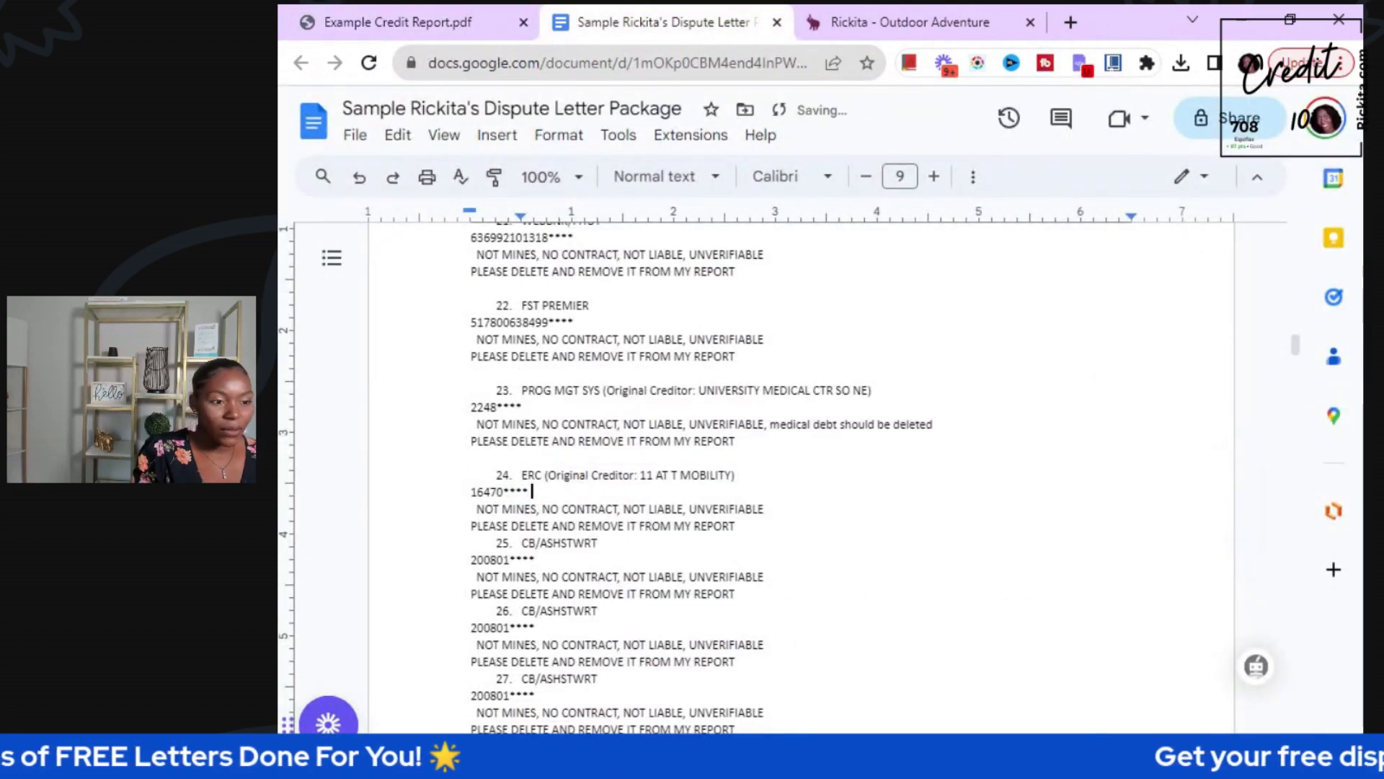
Step: Copy the completed ERC entry over item 39 in Letter #3
key("Up")
key("Home")
key("shift+Down")
key("shift+Down")
key("shift+Down")
key("shift+Down")
key("ctrl+c")
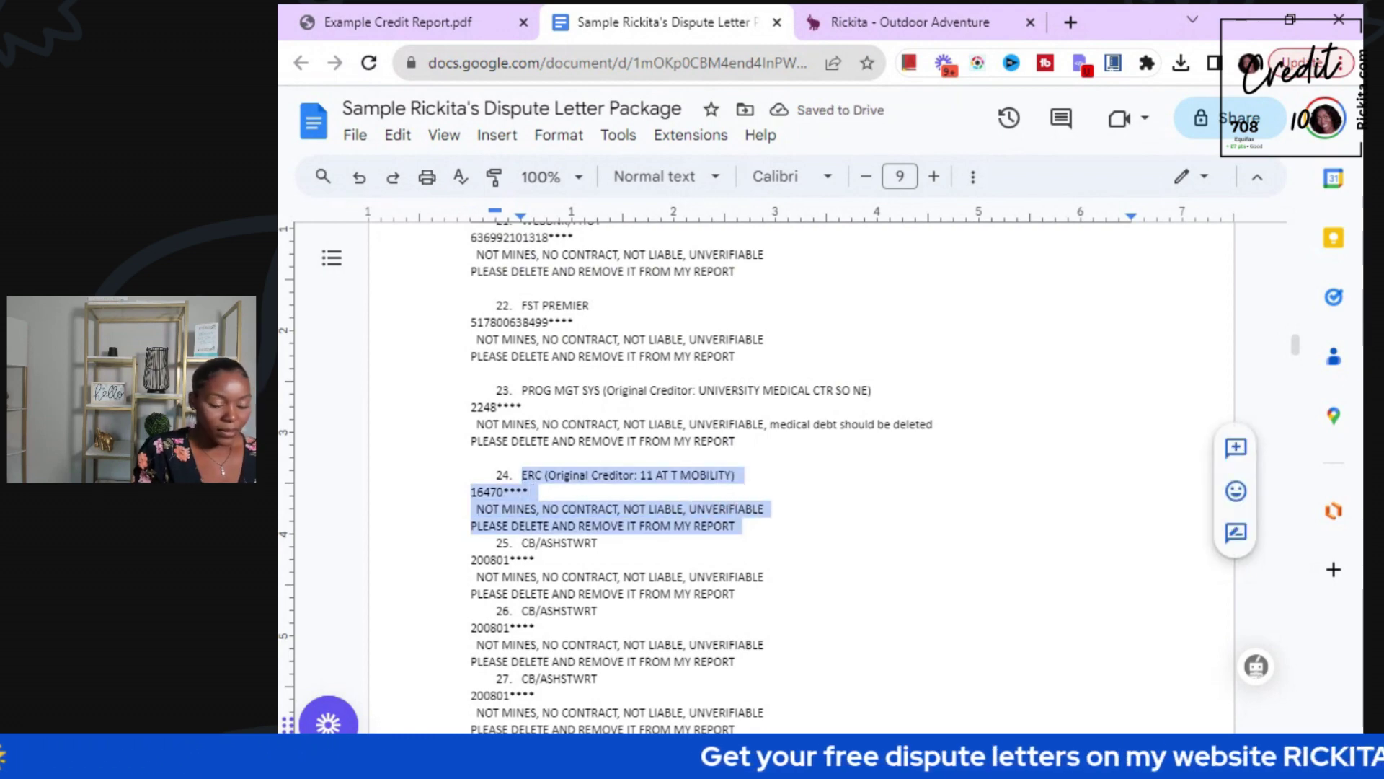
scroll(801, 475, "down", 12)
scroll(800, 476, "down", 10)
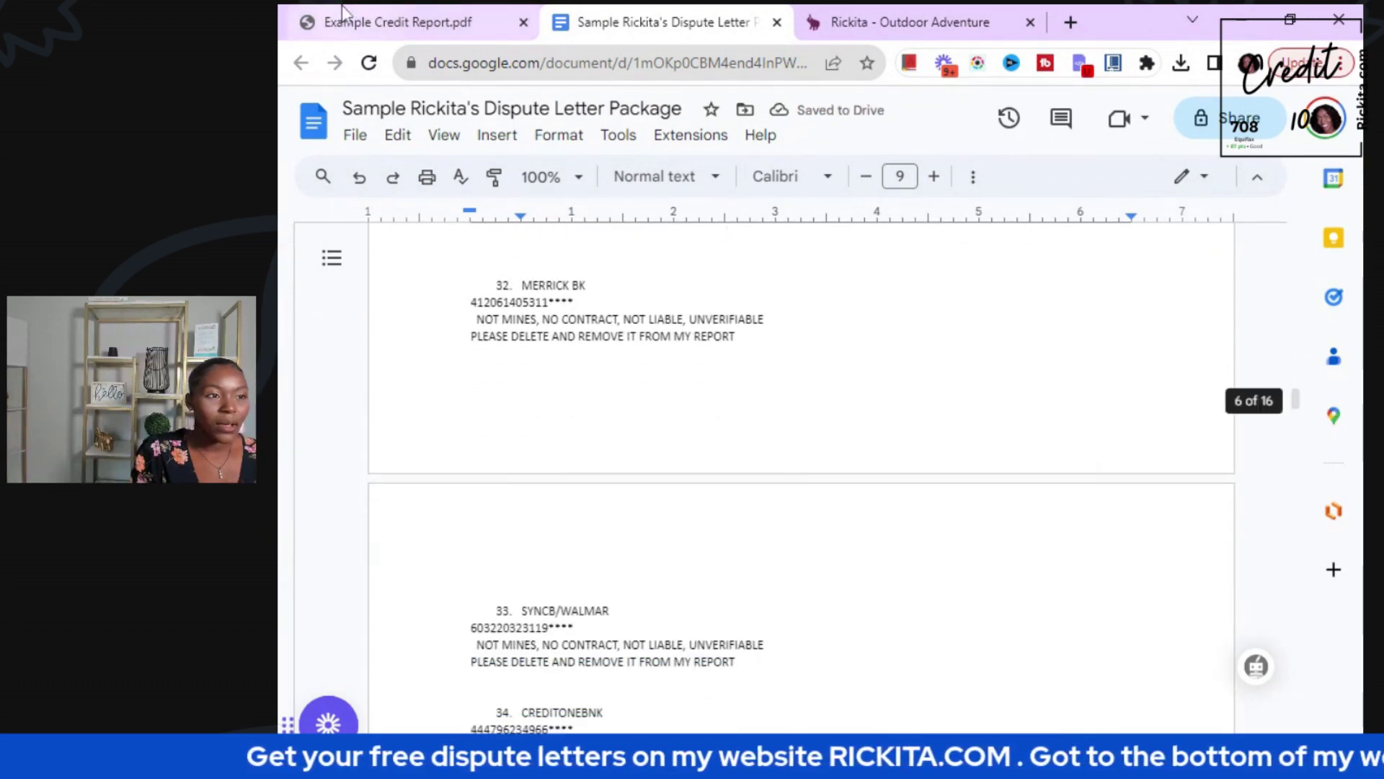
left_click(342, 16)
left_click(642, 21)
scroll(800, 476, "up", 5)
scroll(801, 476, "up", 12)
scroll(800, 476, "up", 10)
scroll(800, 476, "down", 15)
scroll(800, 476, "down", 10)
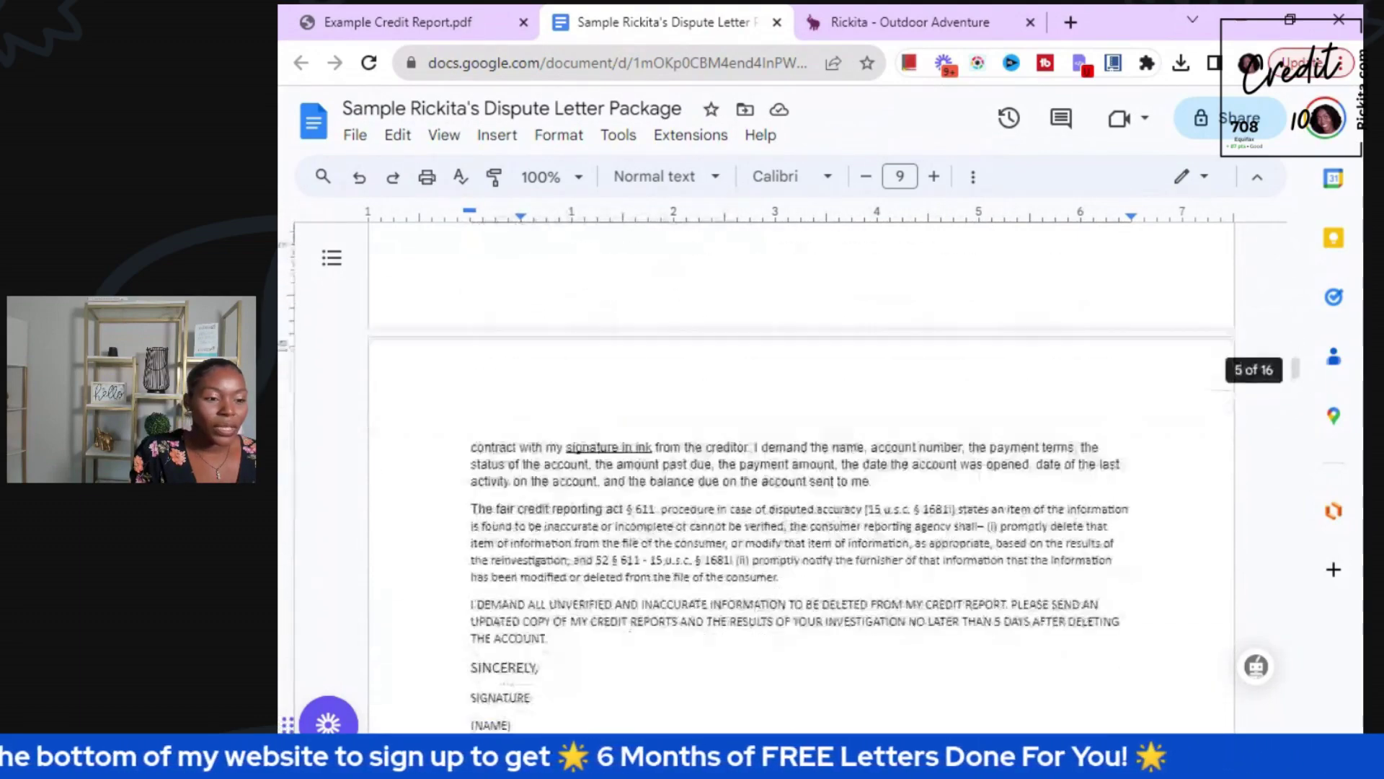
scroll(800, 476, "down", 5)
scroll(800, 476, "down", 12)
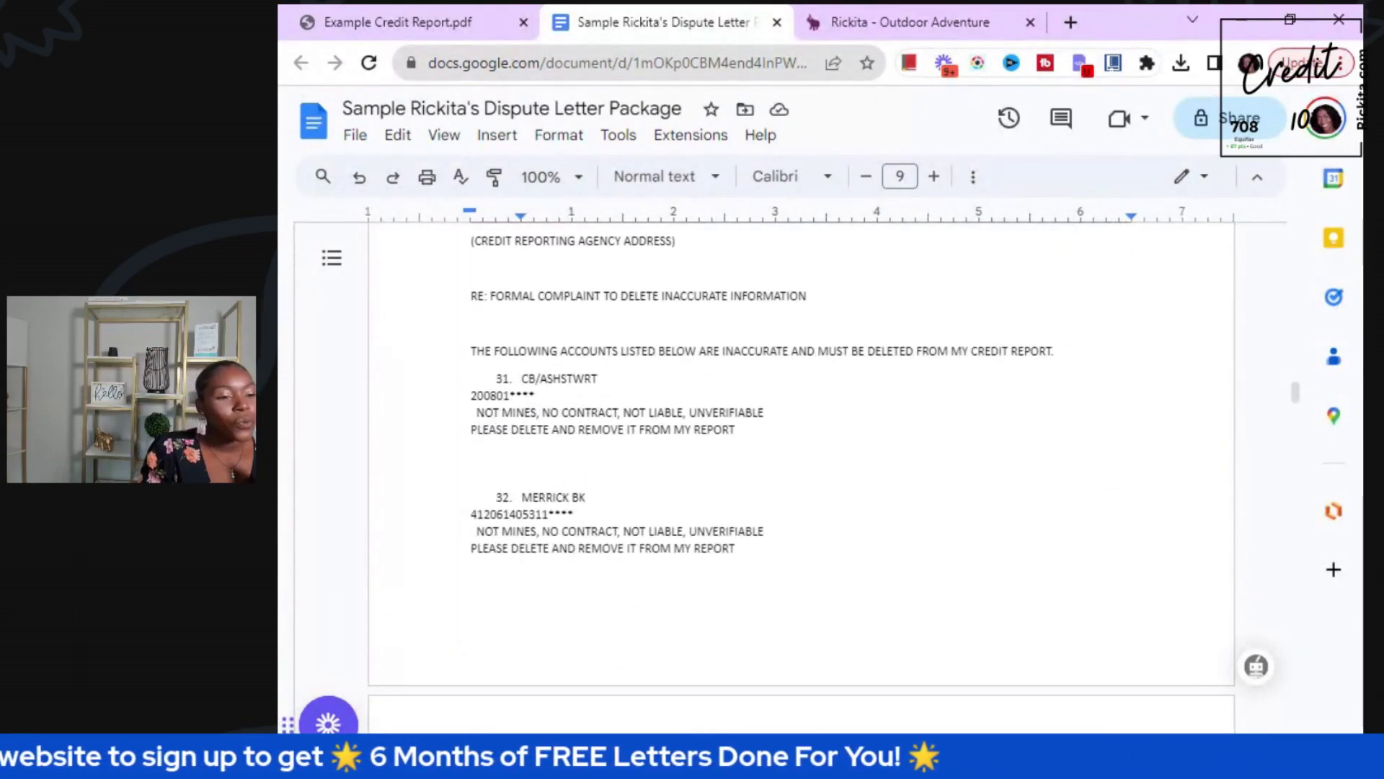
scroll(800, 476, "down", 4)
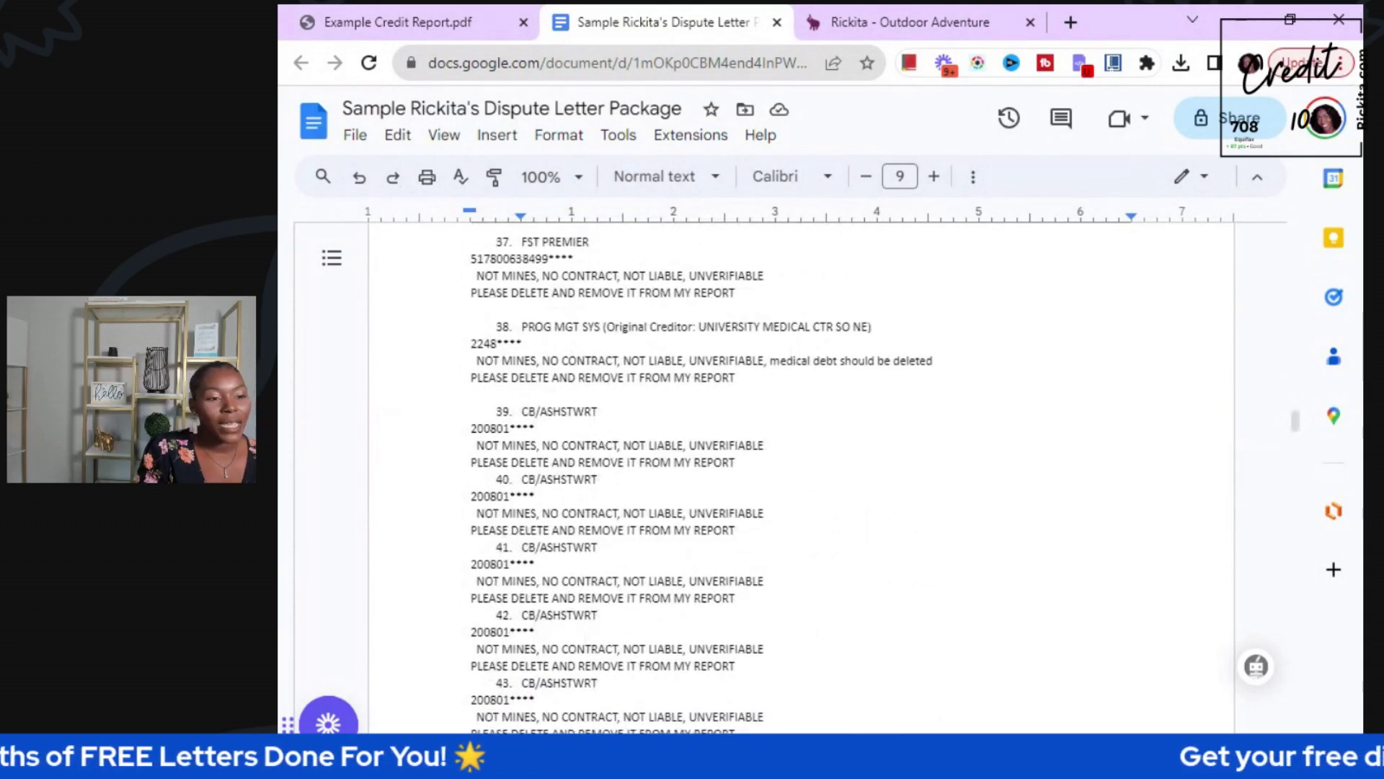
left_click_drag(521, 411, 736, 462)
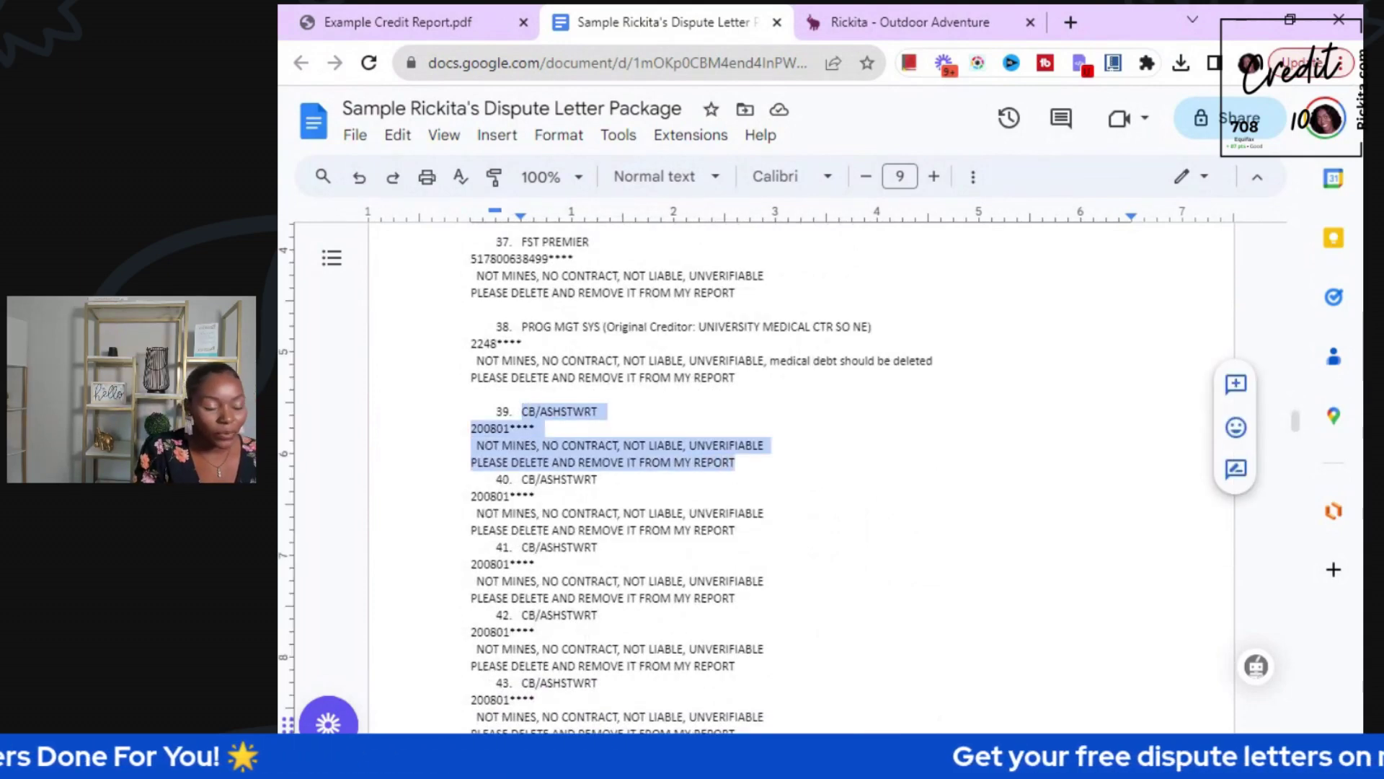
key("ctrl+v")
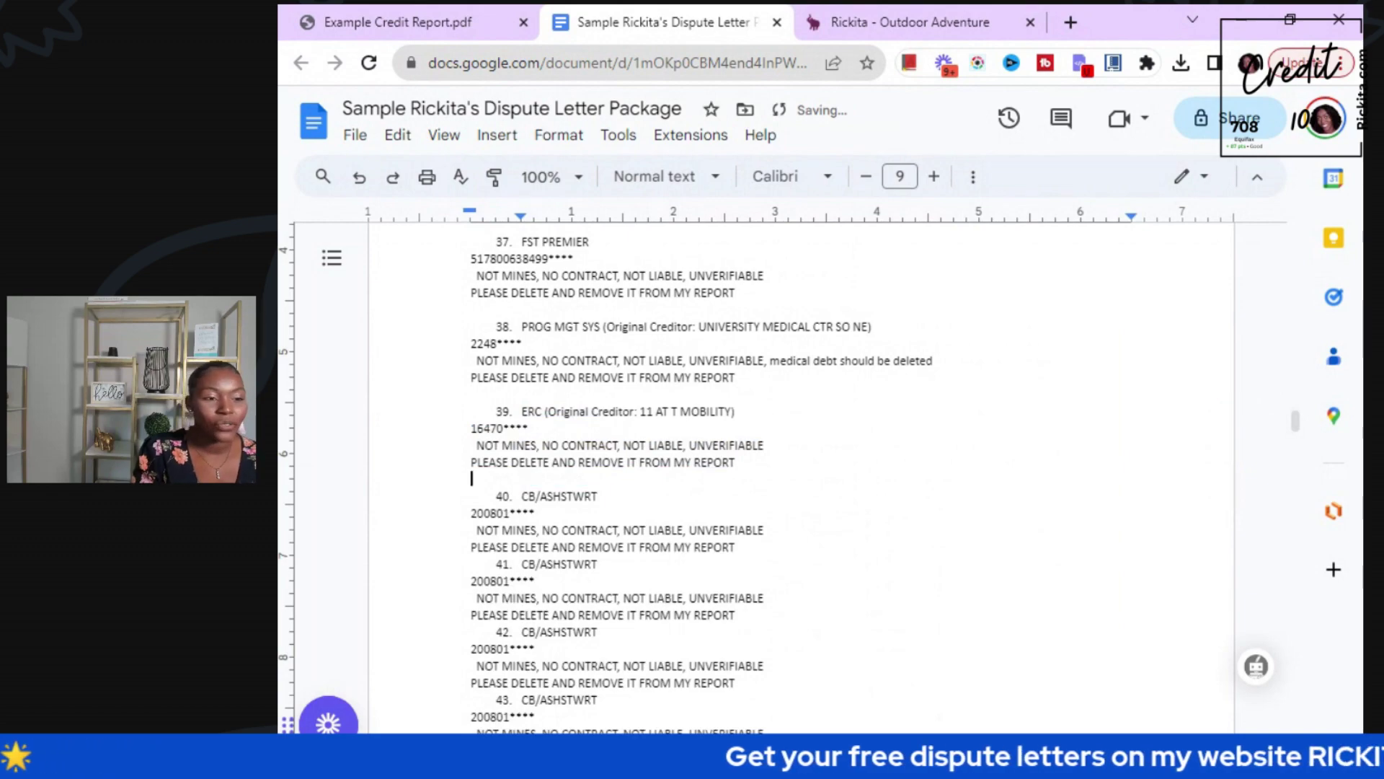
left_click(455, 6)
Step: Add a blank line after item 7 and put the MED DATA SYS creditor heading into item 8
scroll(966, 461, "down", 8)
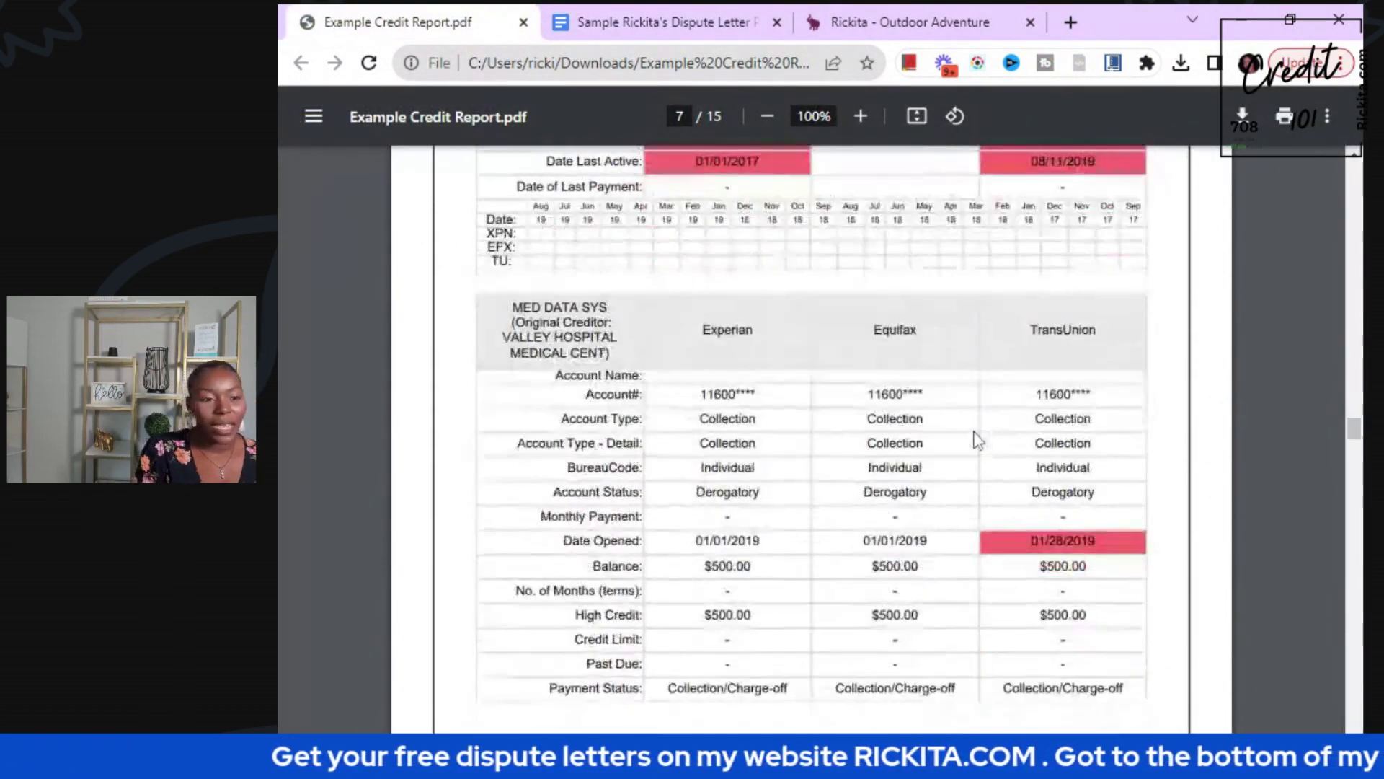
left_click_drag(610, 352, 512, 303)
key("ctrl+c")
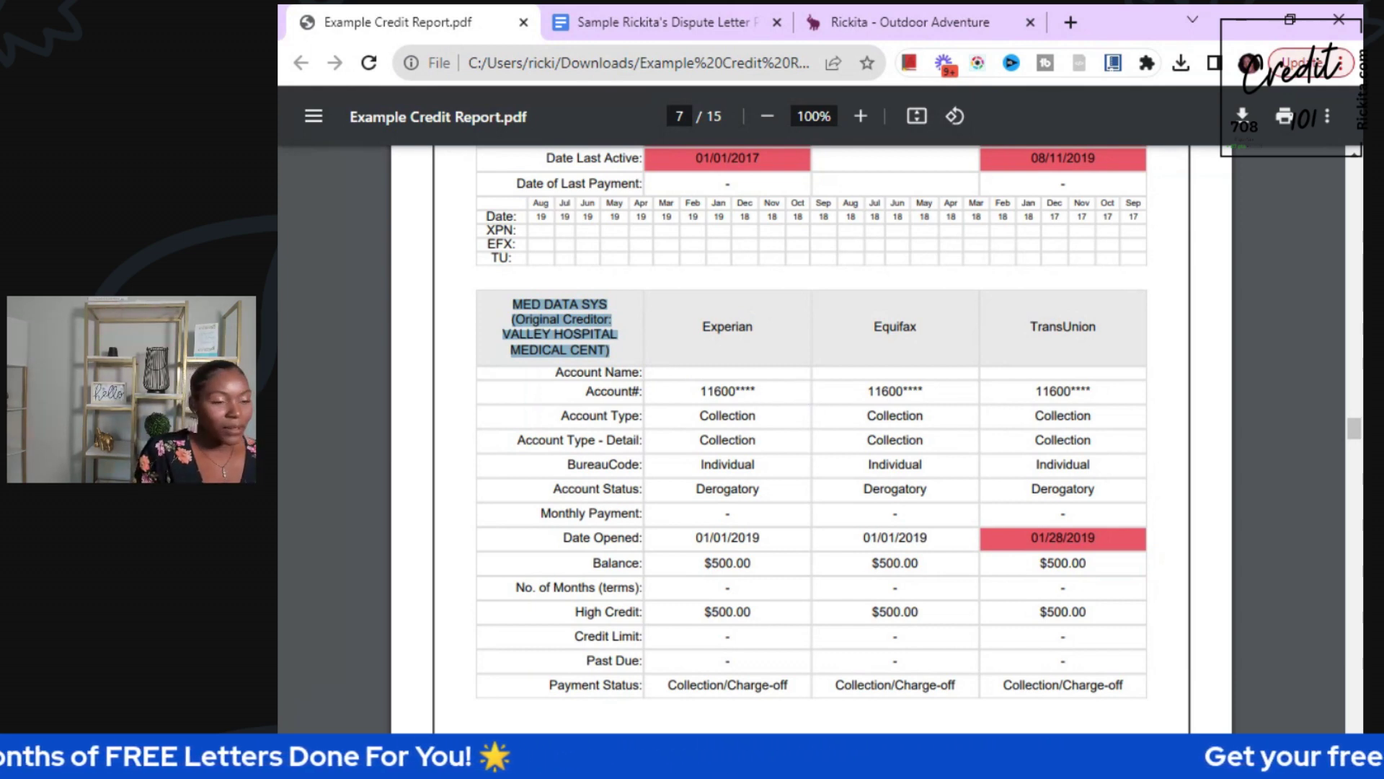
left_click(736, 10)
scroll(800, 476, "up", 20)
scroll(800, 476, "up", 5)
scroll(800, 476, "down", 12)
scroll(800, 476, "down", 2)
left_click(736, 364)
key("Return")
left_click_drag(521, 399, 599, 399)
key("ctrl+v")
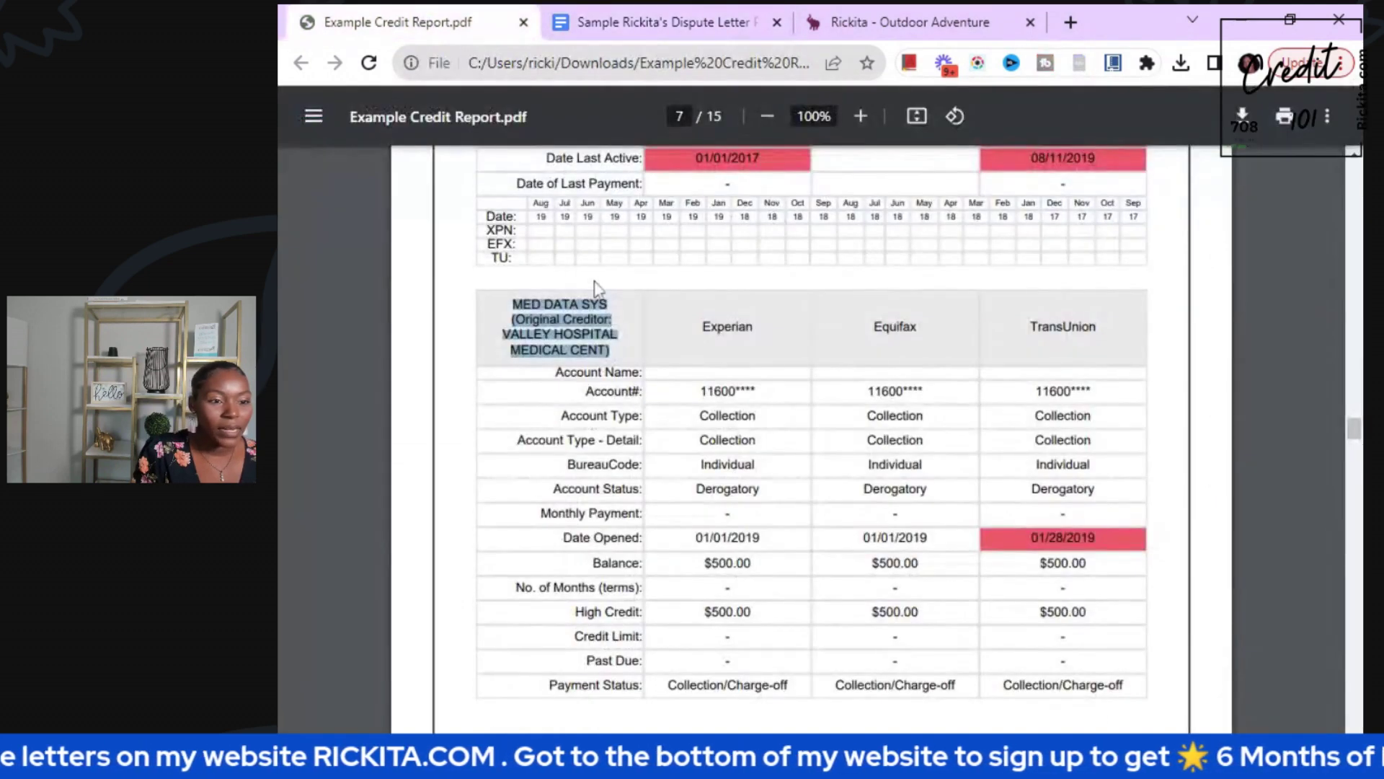
Step: Replace item 8's old account number with the MED DATA SYS Experian account number
left_click(421, 18)
left_click(703, 390)
left_click_drag(701, 391, 757, 391)
key("ctrl+c")
left_click(649, 22)
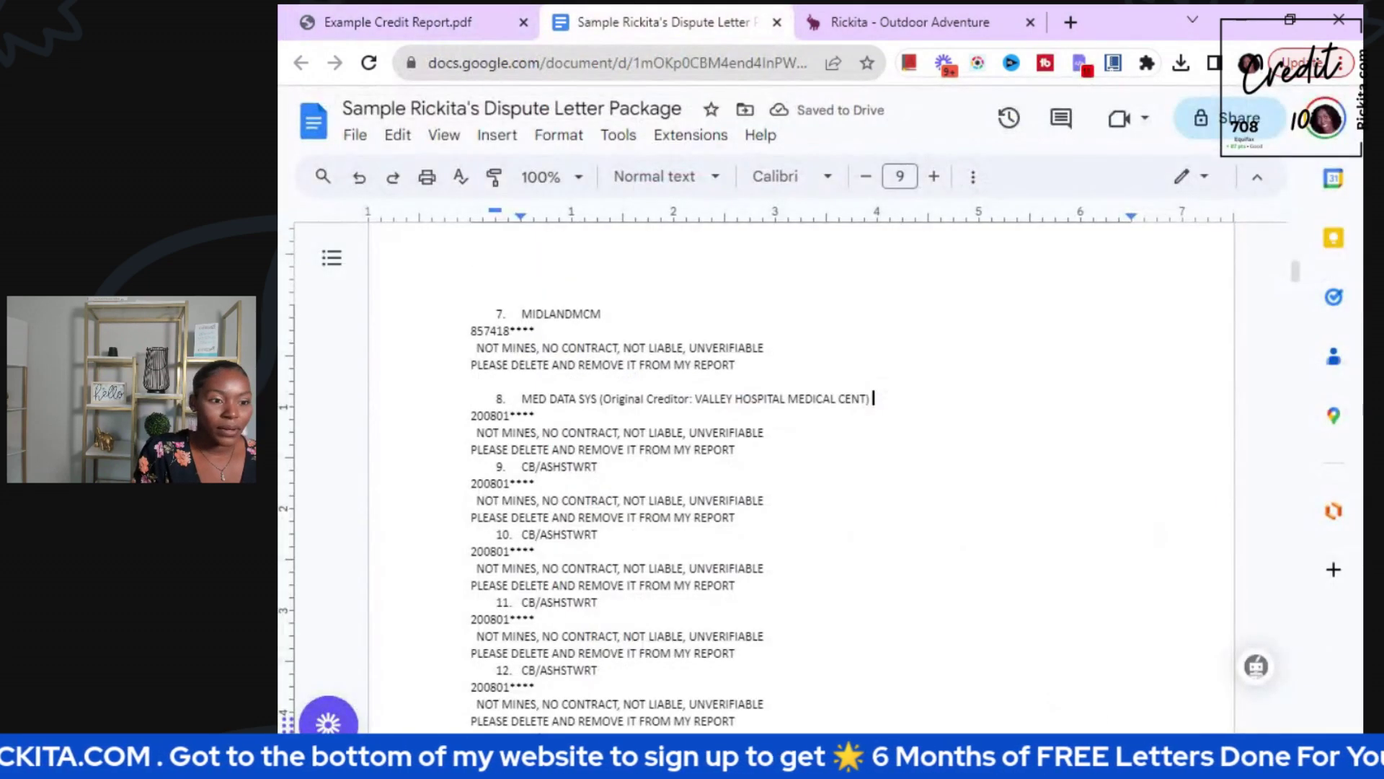
left_click_drag(537, 415, 470, 415)
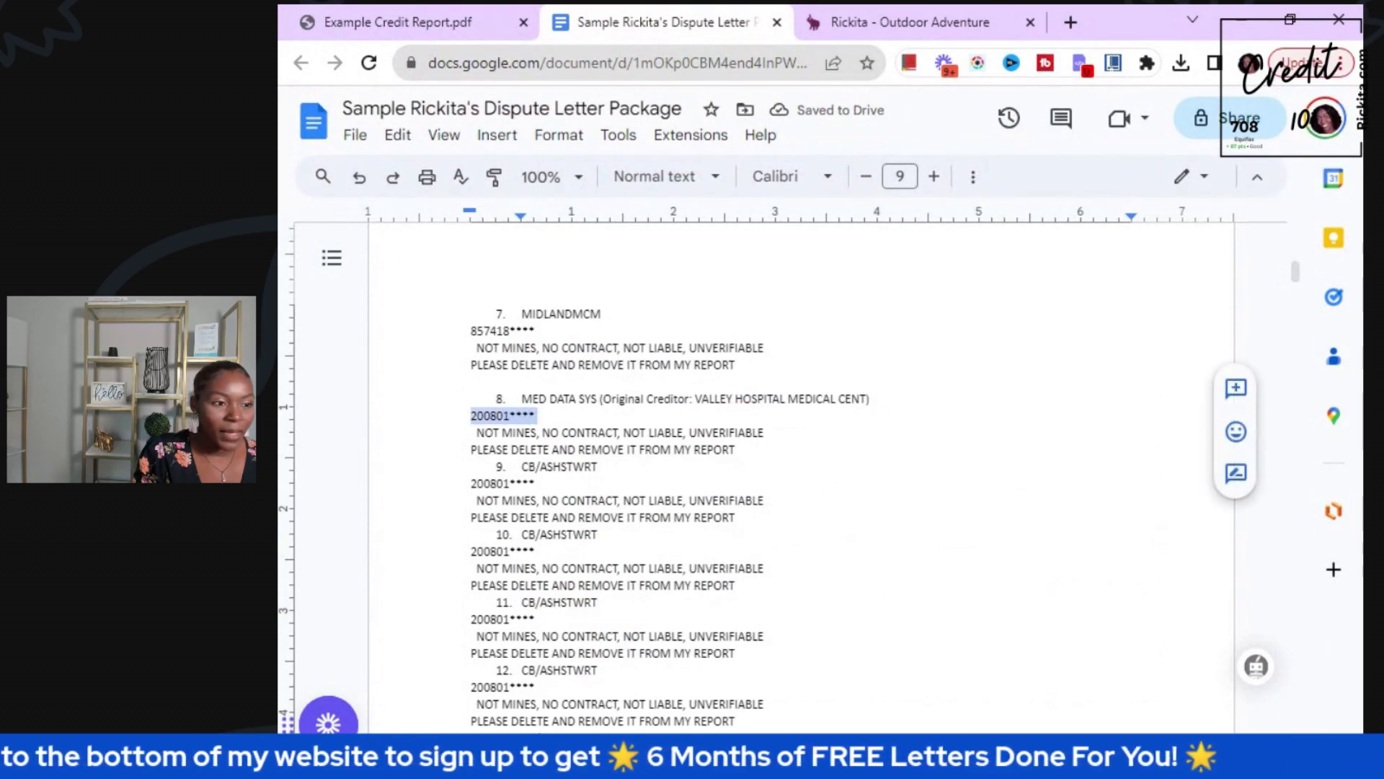
key("ctrl+v")
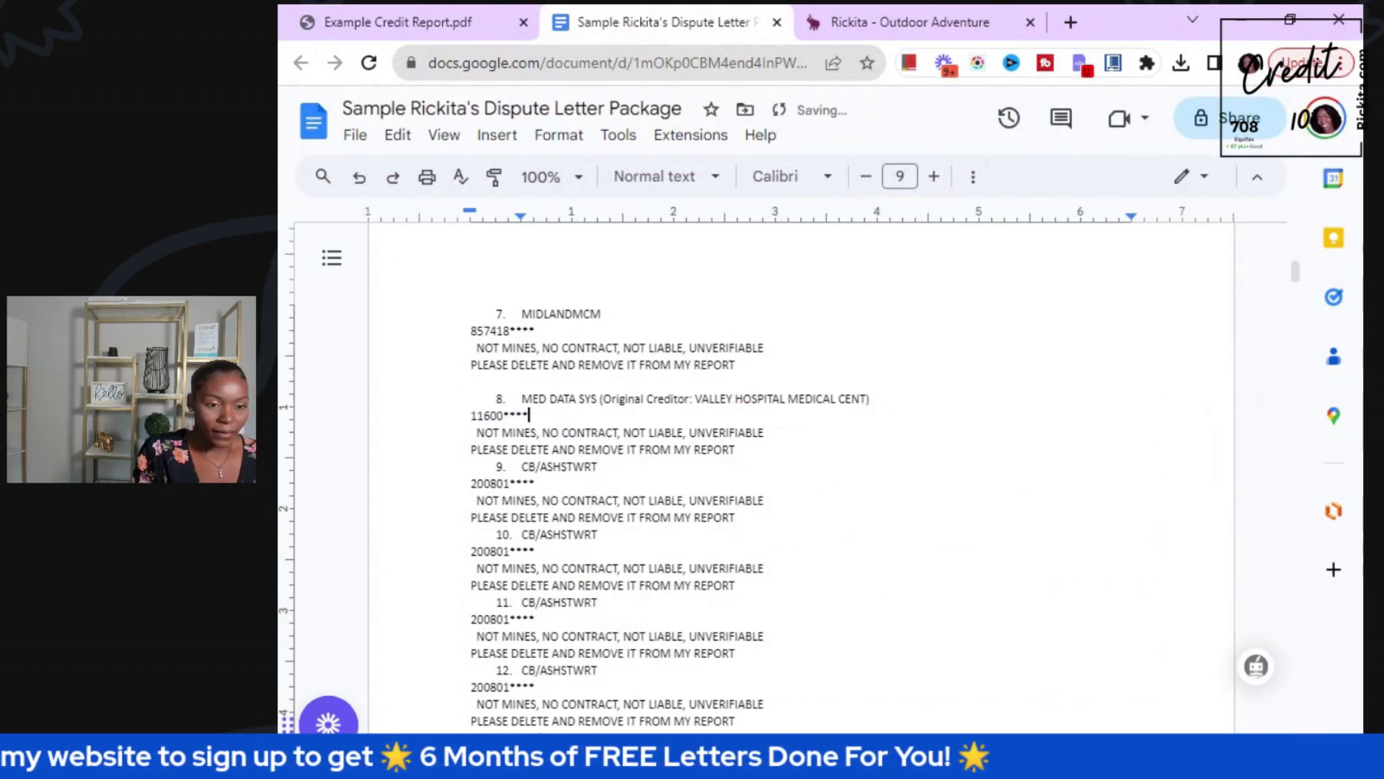
Step: Copy the MED DATA SYS entry over item 25, followed by a blank line
left_click_drag(573, 461, 508, 400)
key("ctrl+c")
scroll(765, 476, "down", 12)
scroll(703, 476, "down", 12)
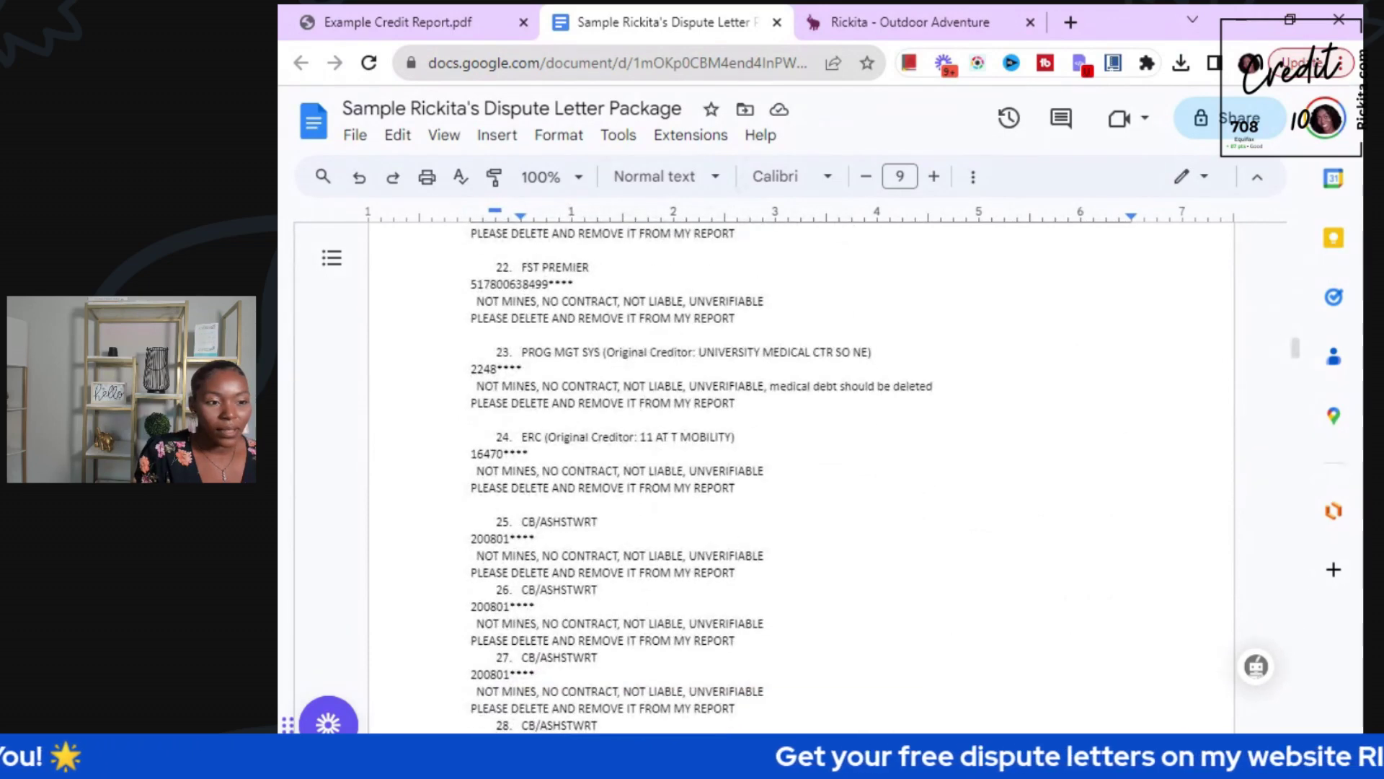
scroll(703, 476, "down", 3)
left_click_drag(521, 309, 734, 361)
key("ctrl+v")
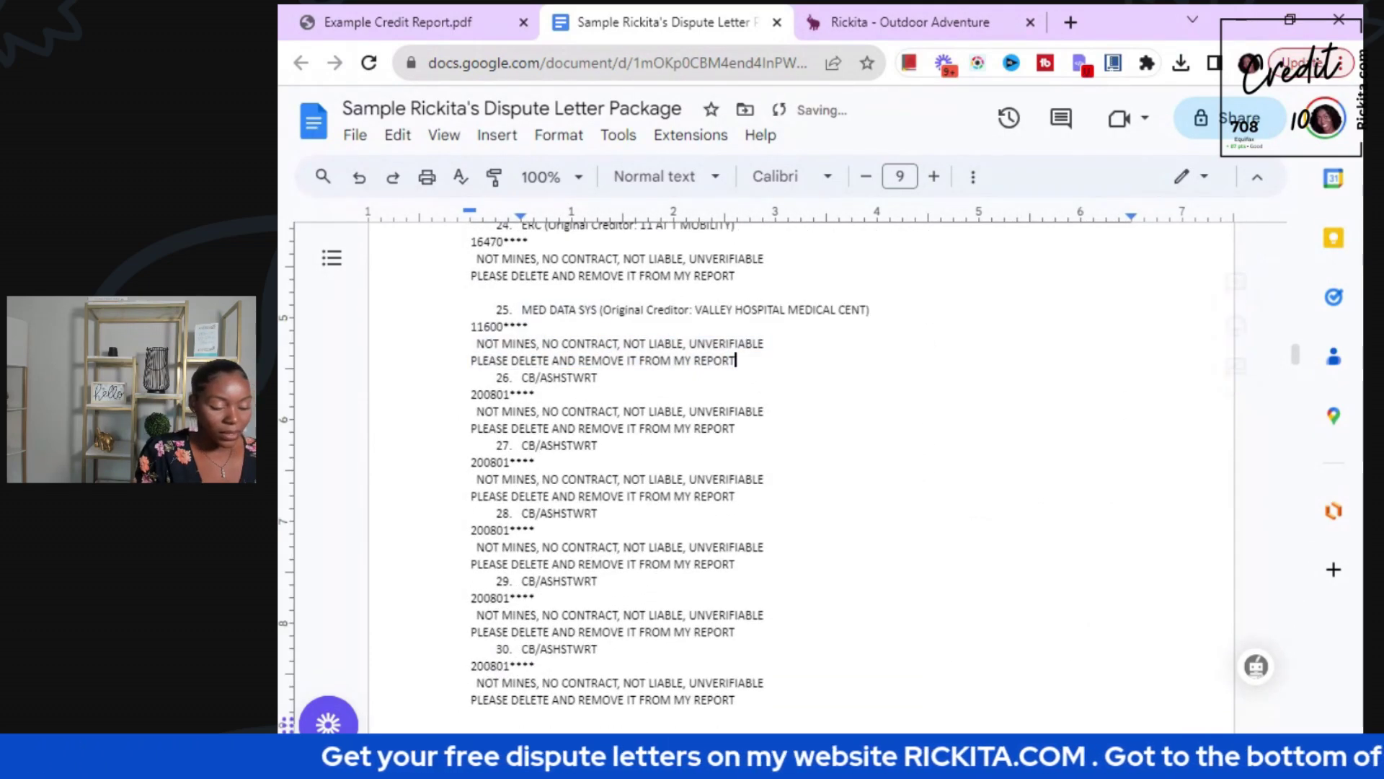
key("Return")
Step: Paste the MED DATA SYS entry over item 40 with a blank line after it
scroll(765, 476, "down", 15)
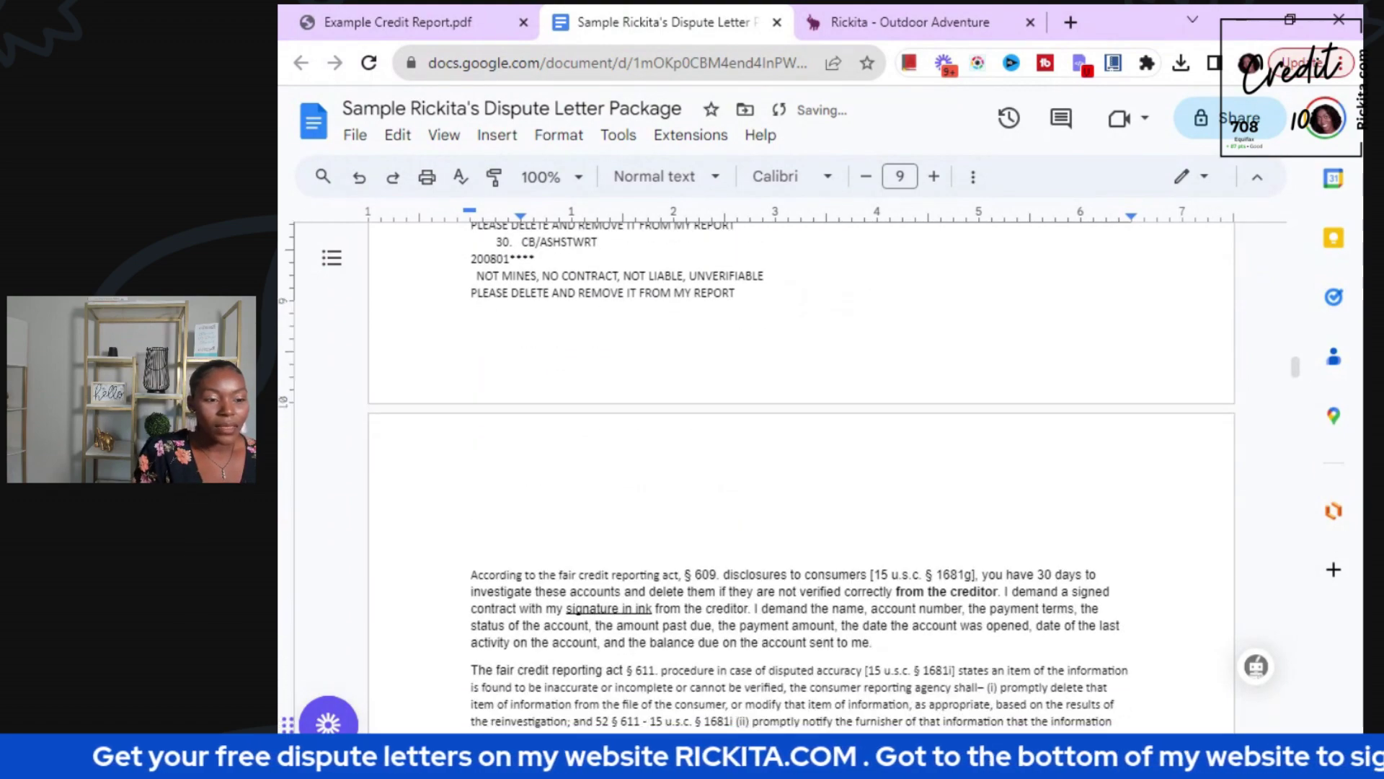
scroll(802, 469, "down", 10)
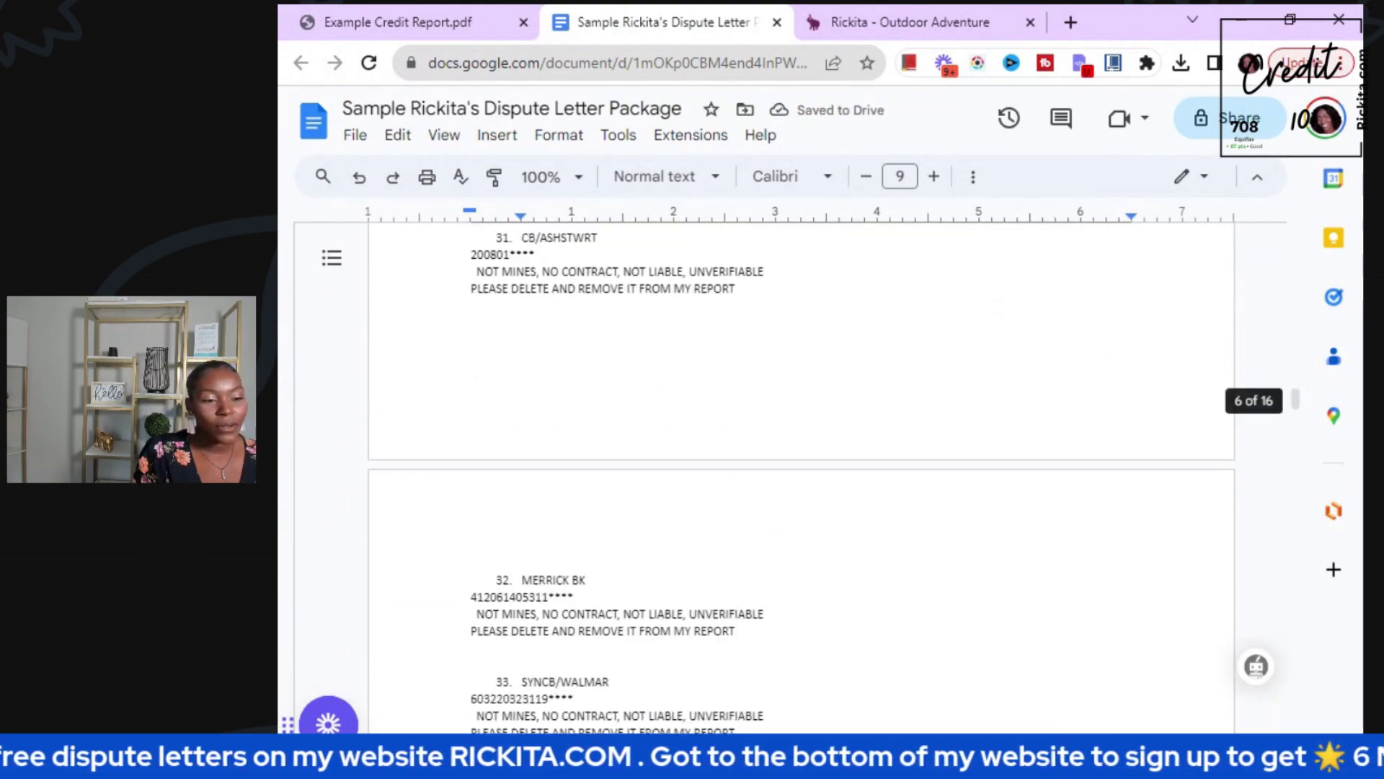
scroll(765, 469, "down", 5)
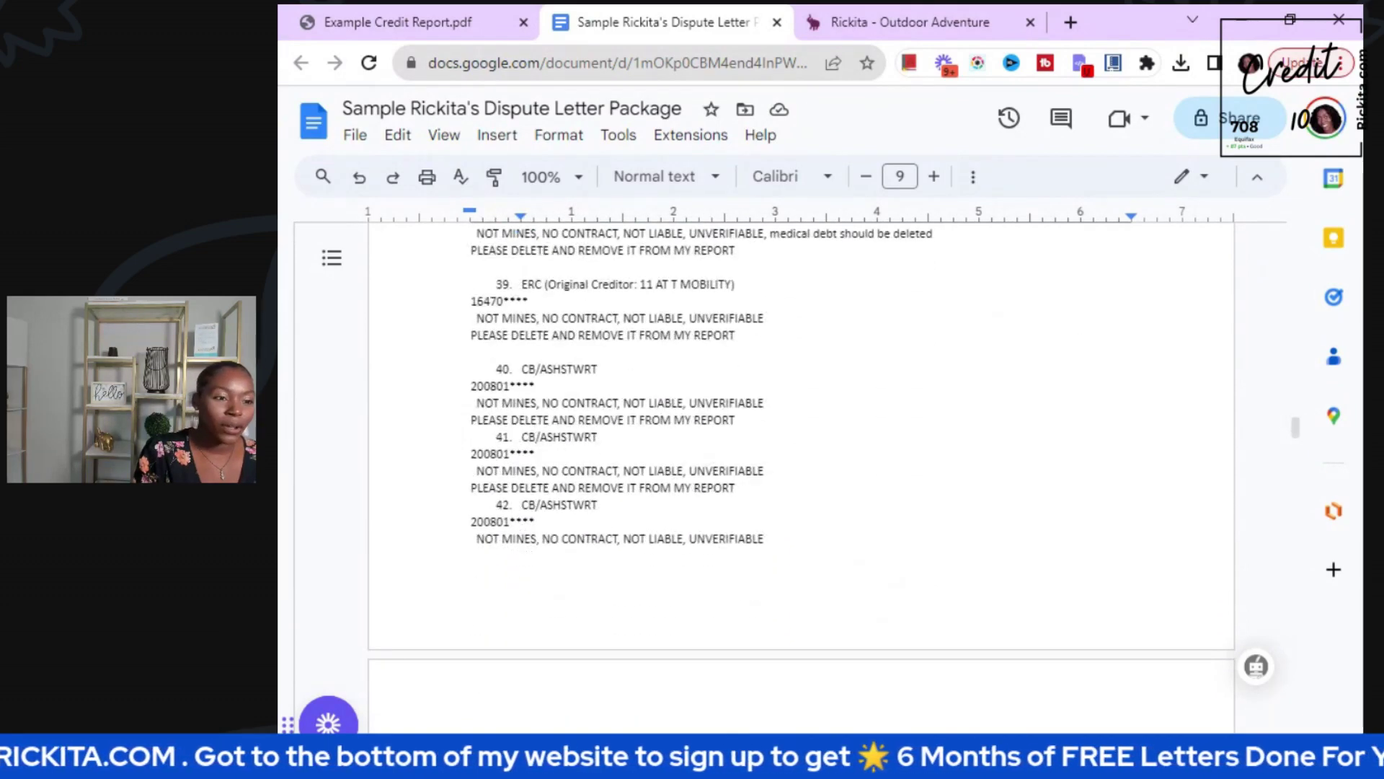
left_click_drag(521, 368, 741, 420)
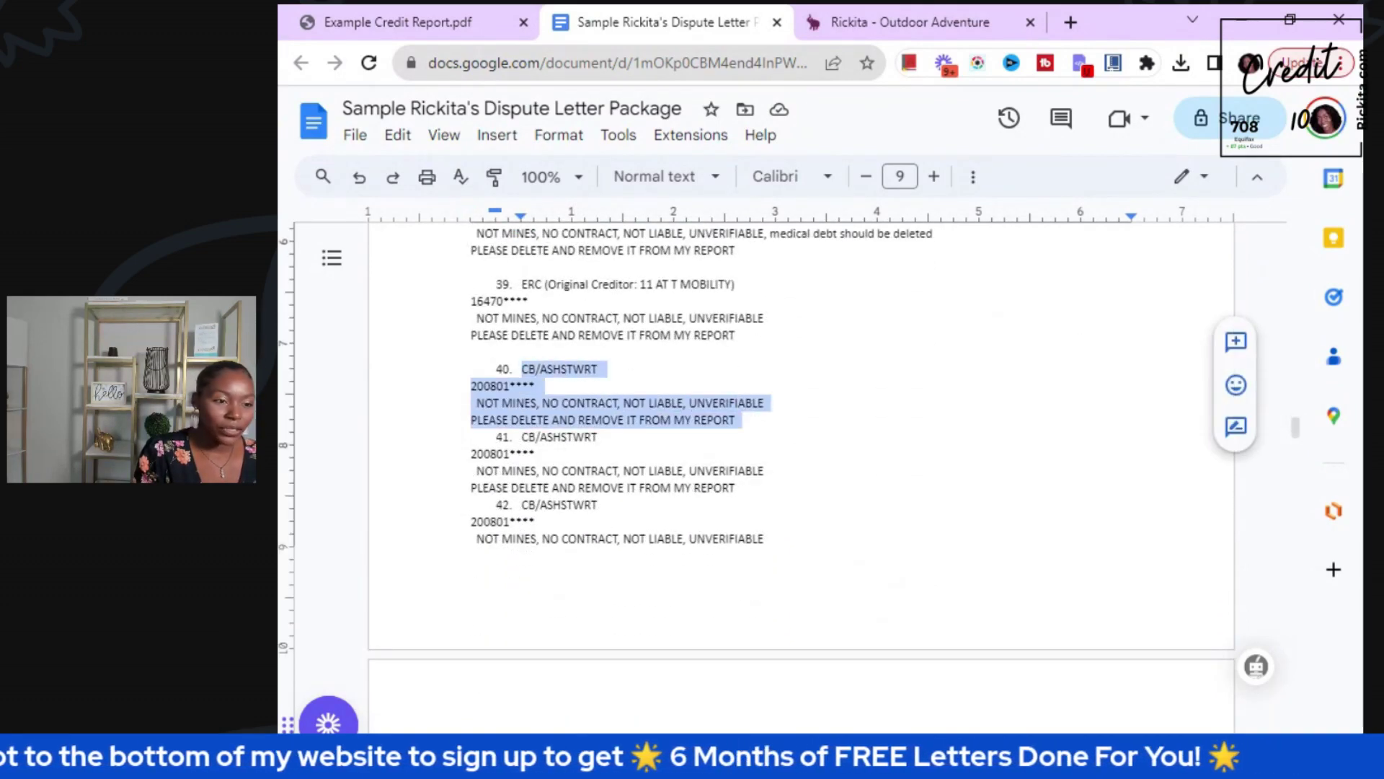
key("ctrl+v")
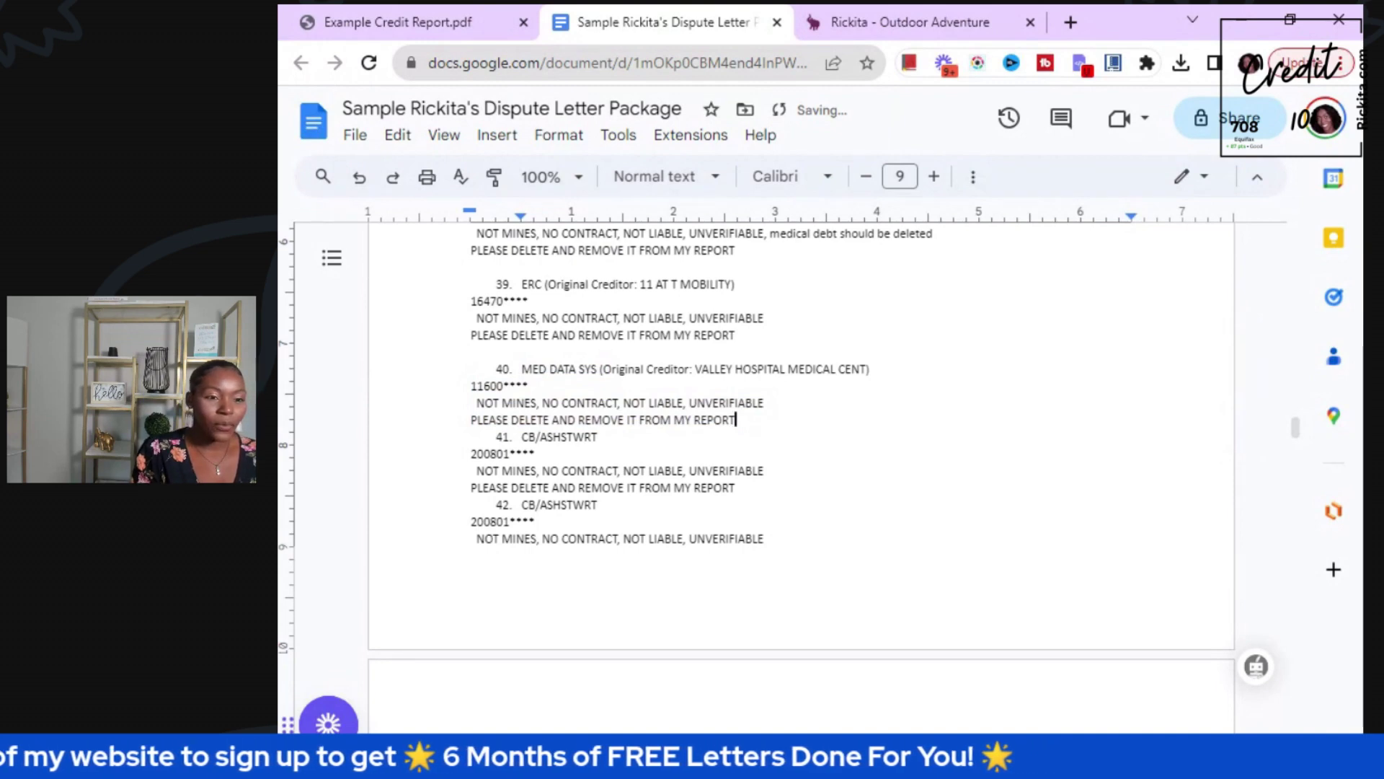
key("Return")
scroll(764, 433, "down", 15)
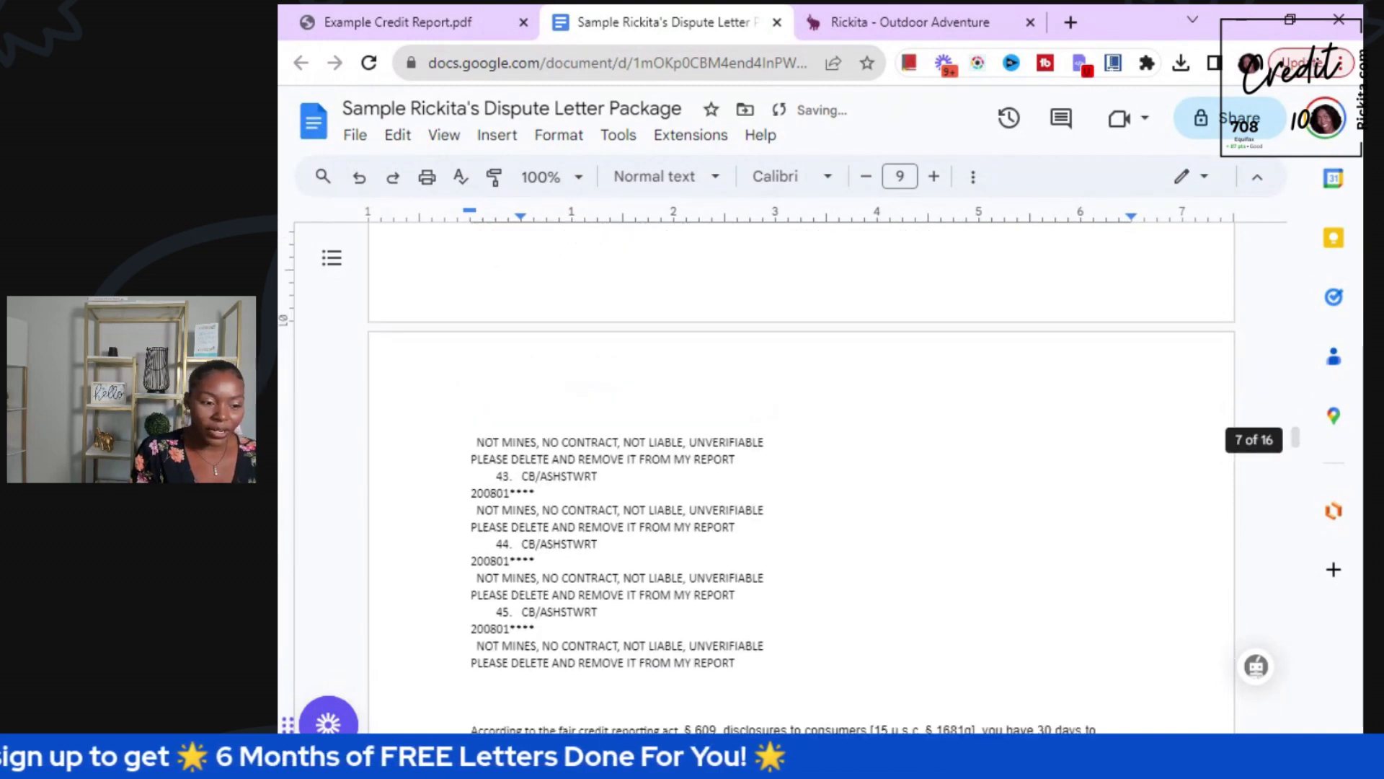
scroll(800, 476, "down", 5)
scroll(800, 476, "up", 20)
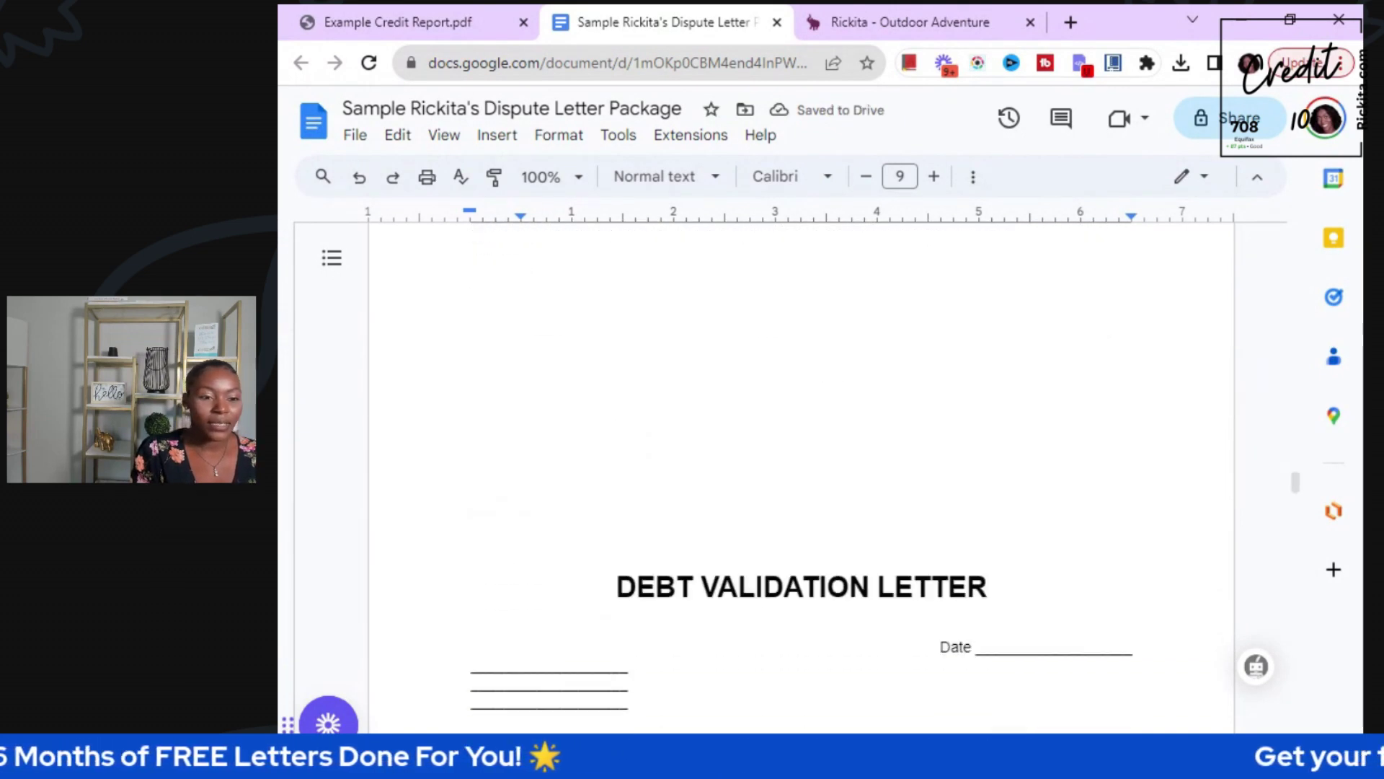
scroll(800, 475, "up", 20)
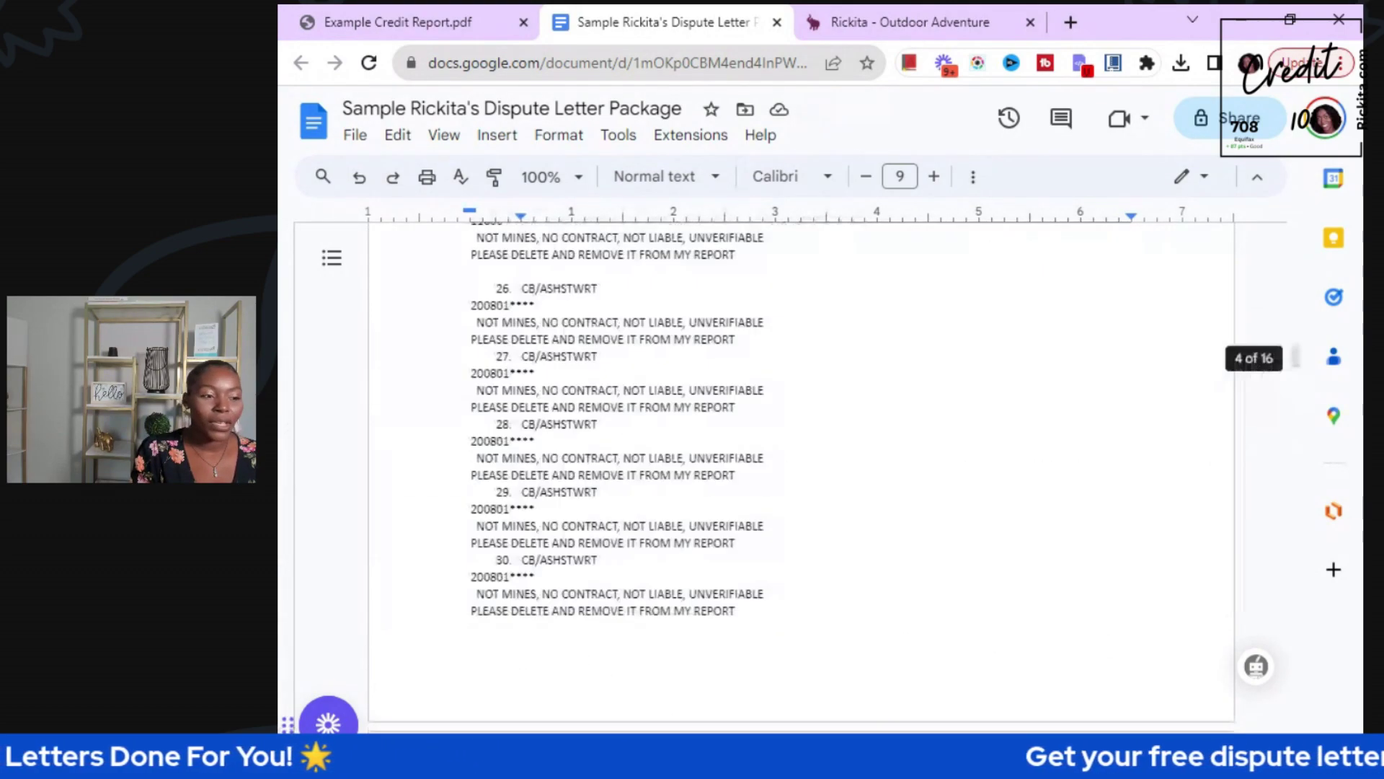
scroll(801, 476, "up", 10)
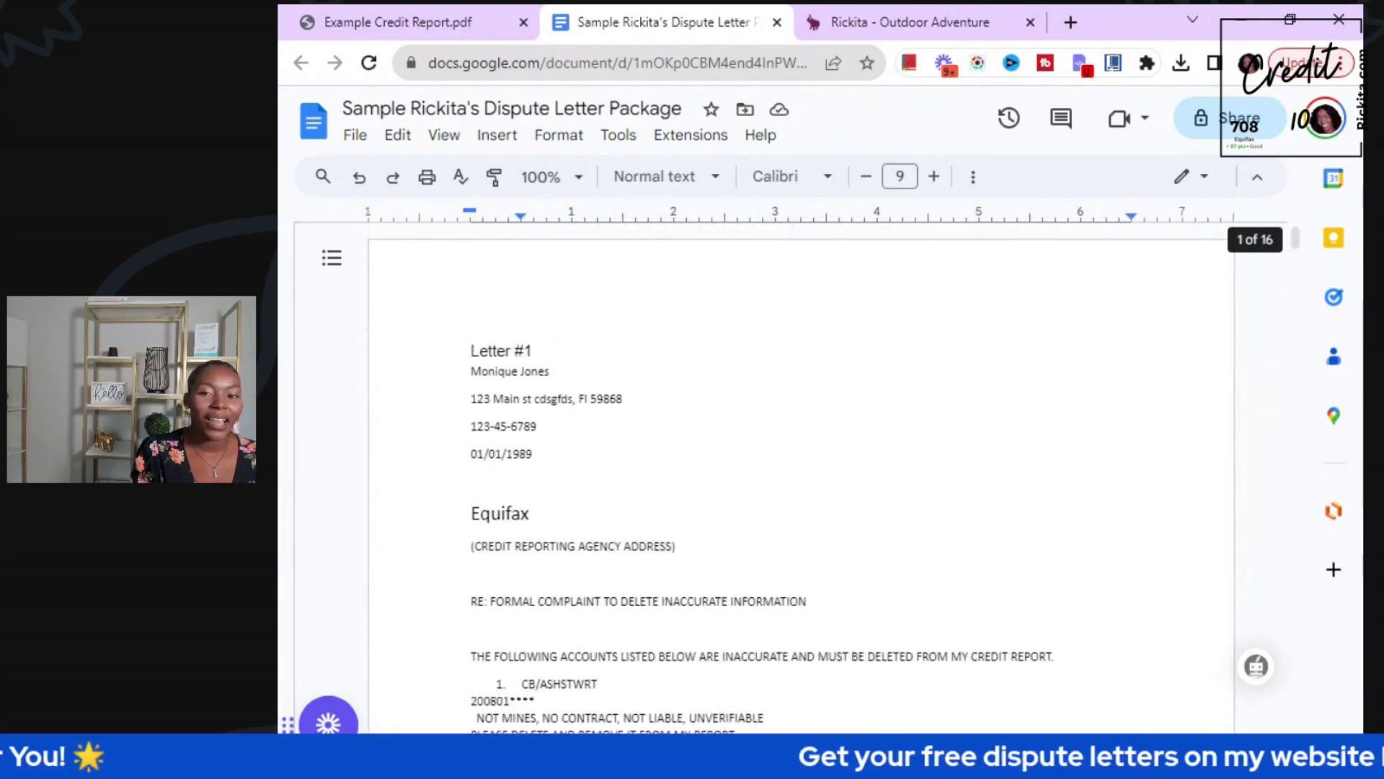
Step: Select the MIDLAND FUND (Original Creditor: 01 COMENITY BANK) header on page 8 of the report
left_click(449, 23)
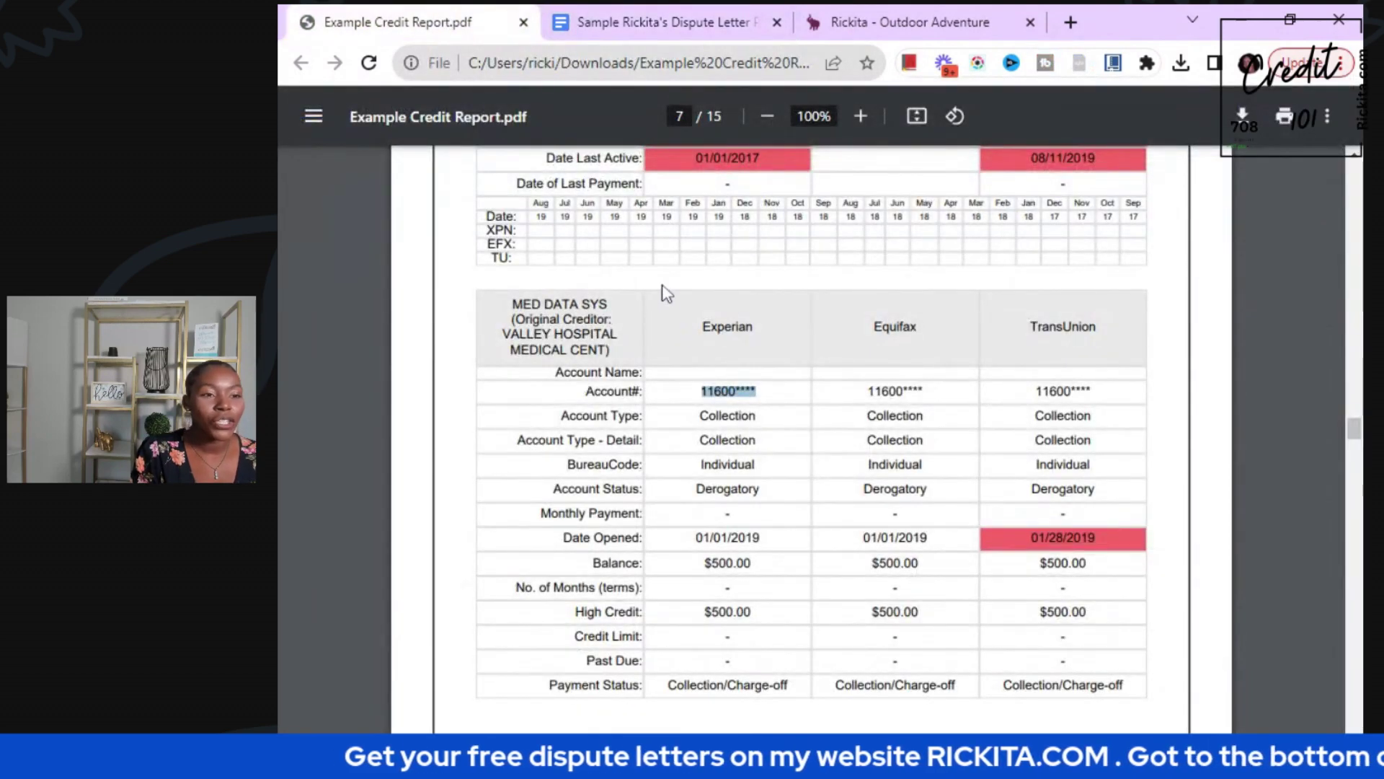
scroll(681, 346, "down", 1)
scroll(685, 353, "down", 7)
scroll(674, 349, "down", 4)
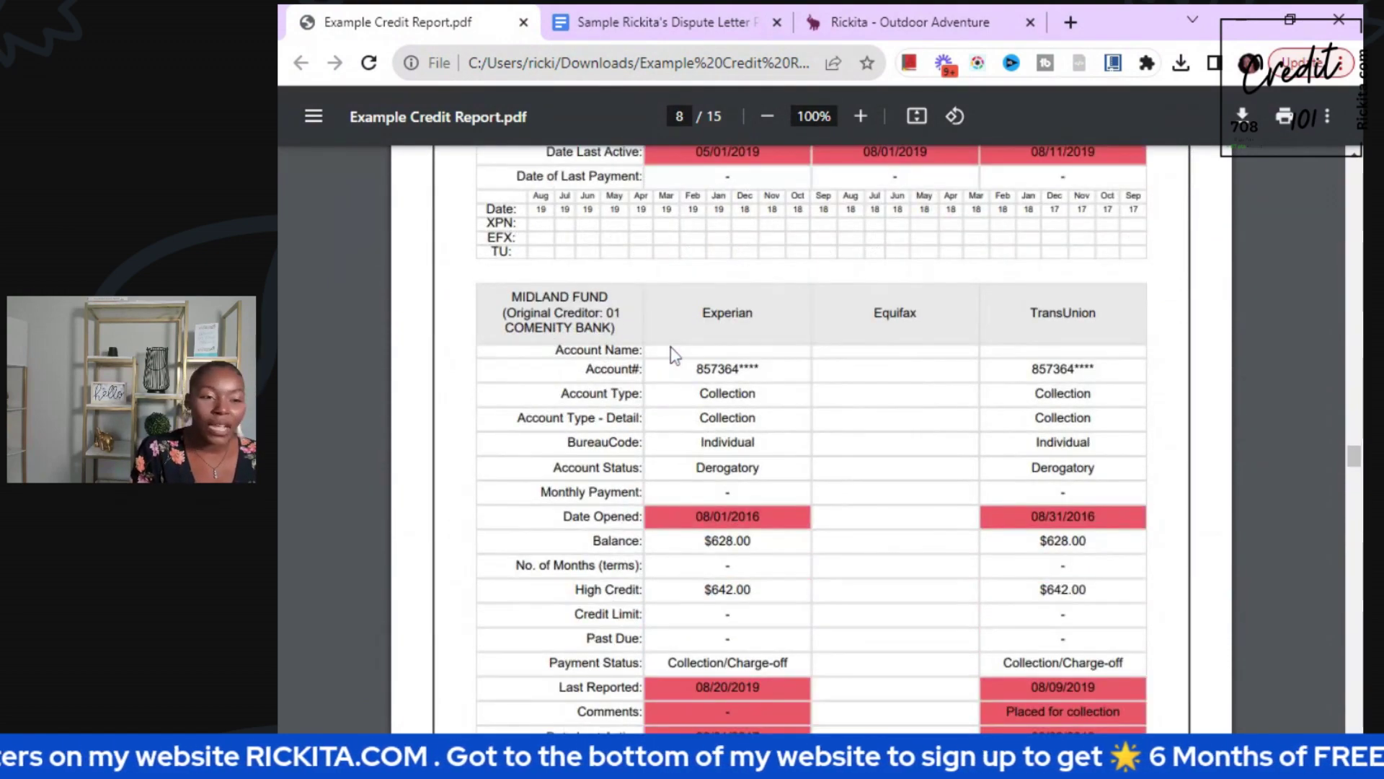
left_click_drag(509, 291, 615, 331)
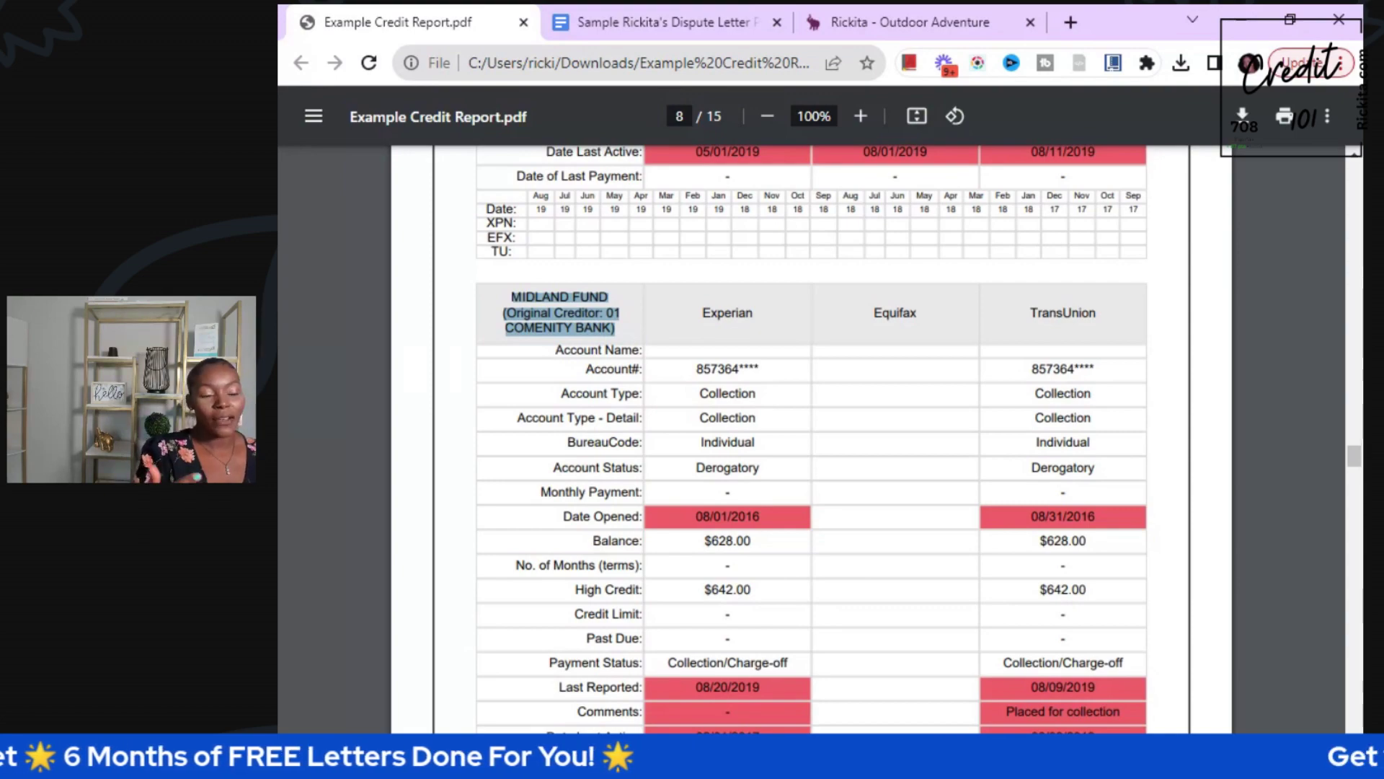
left_click(908, 22)
scroll(843, 354, "down", 7)
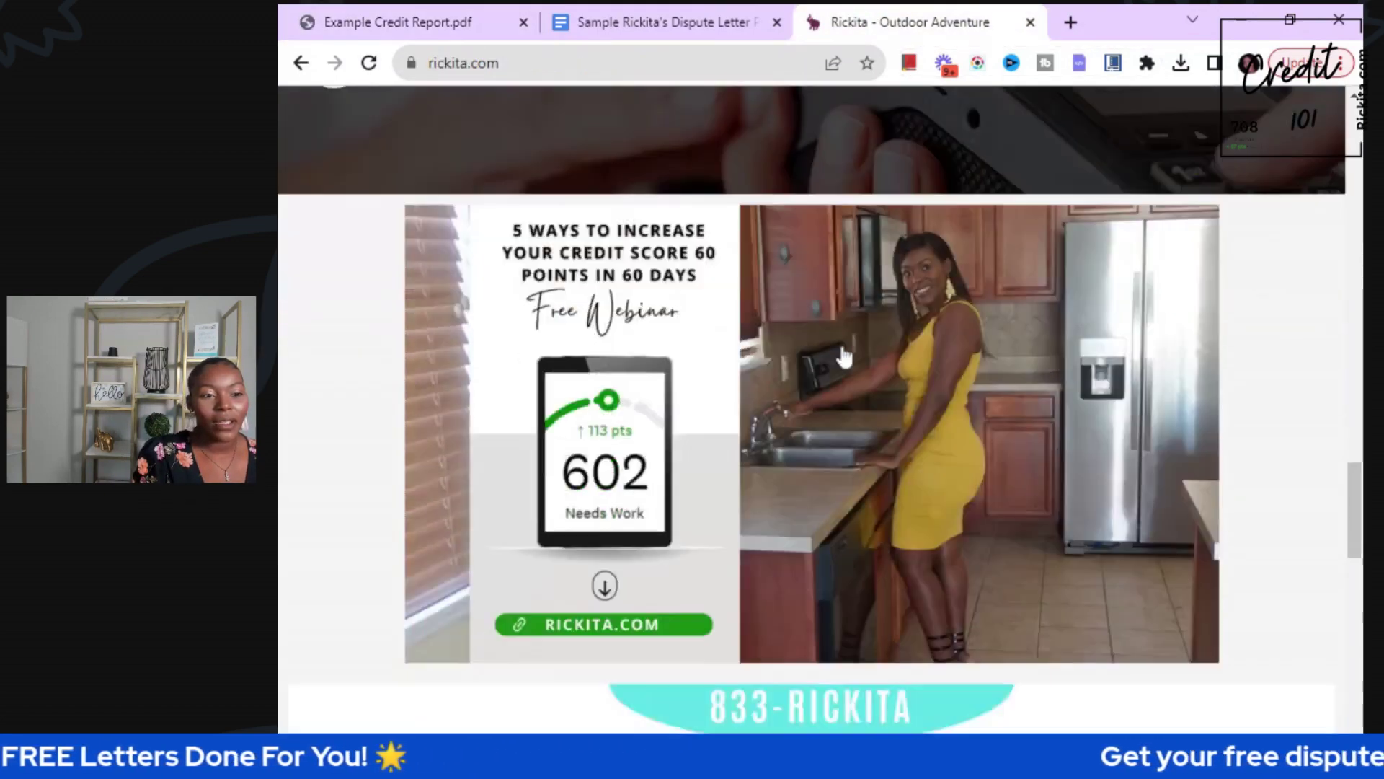
scroll(843, 355, "down", 10)
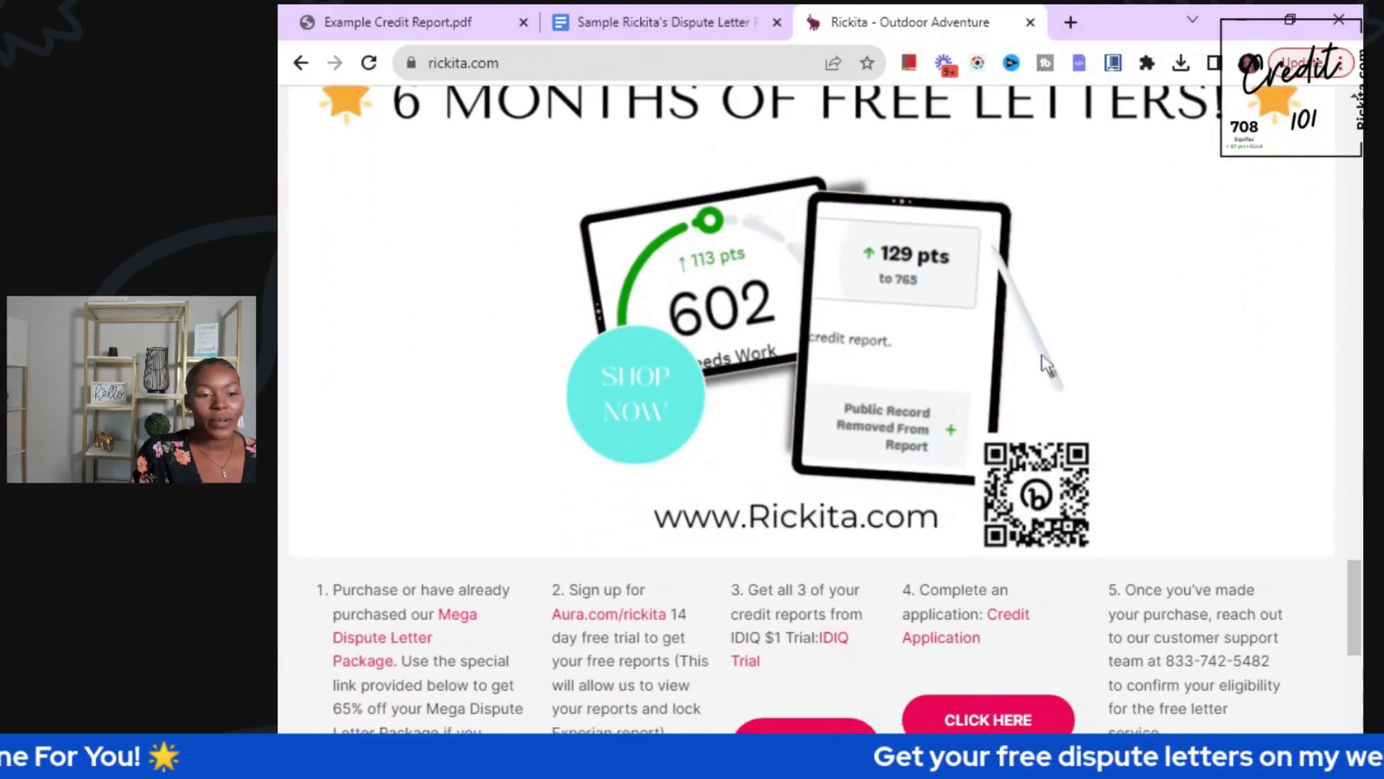
scroll(1226, 485, "up", 7)
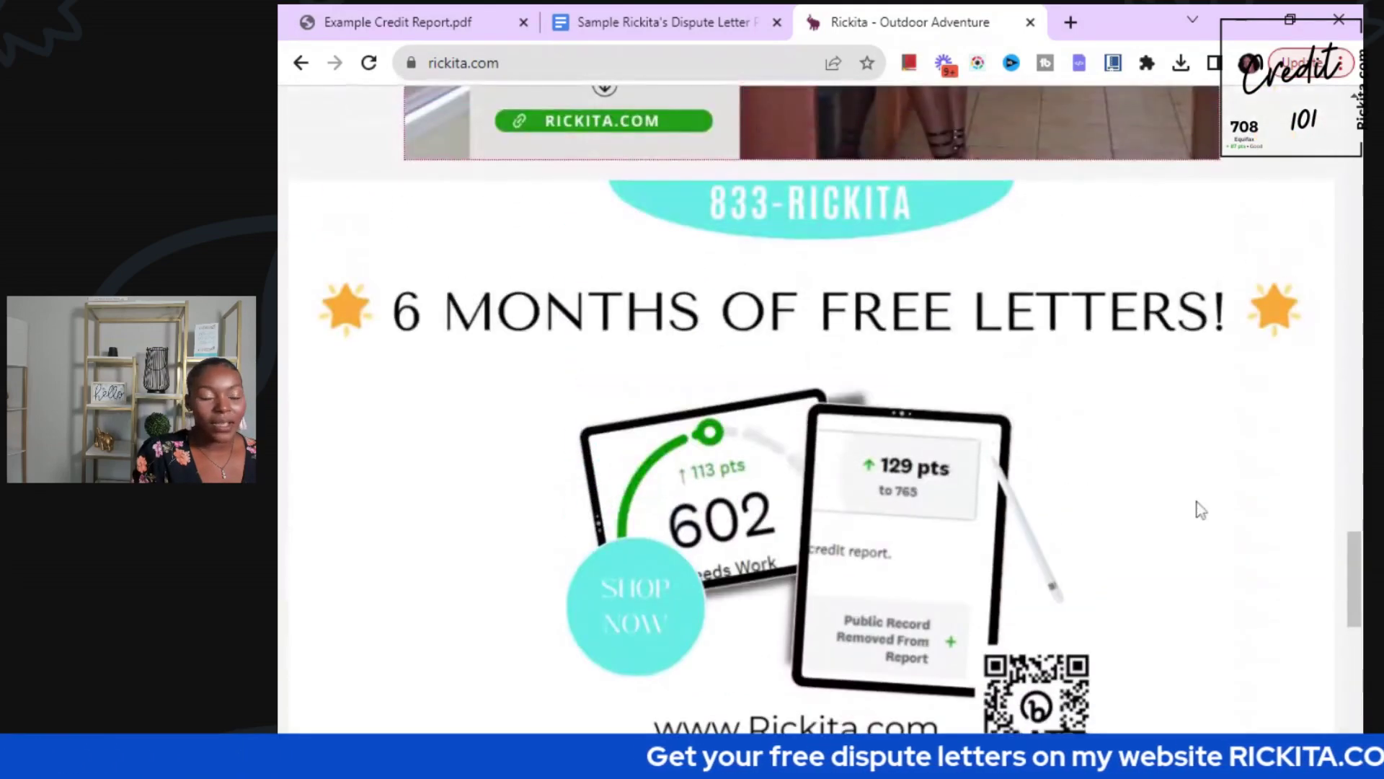
left_click(461, 22)
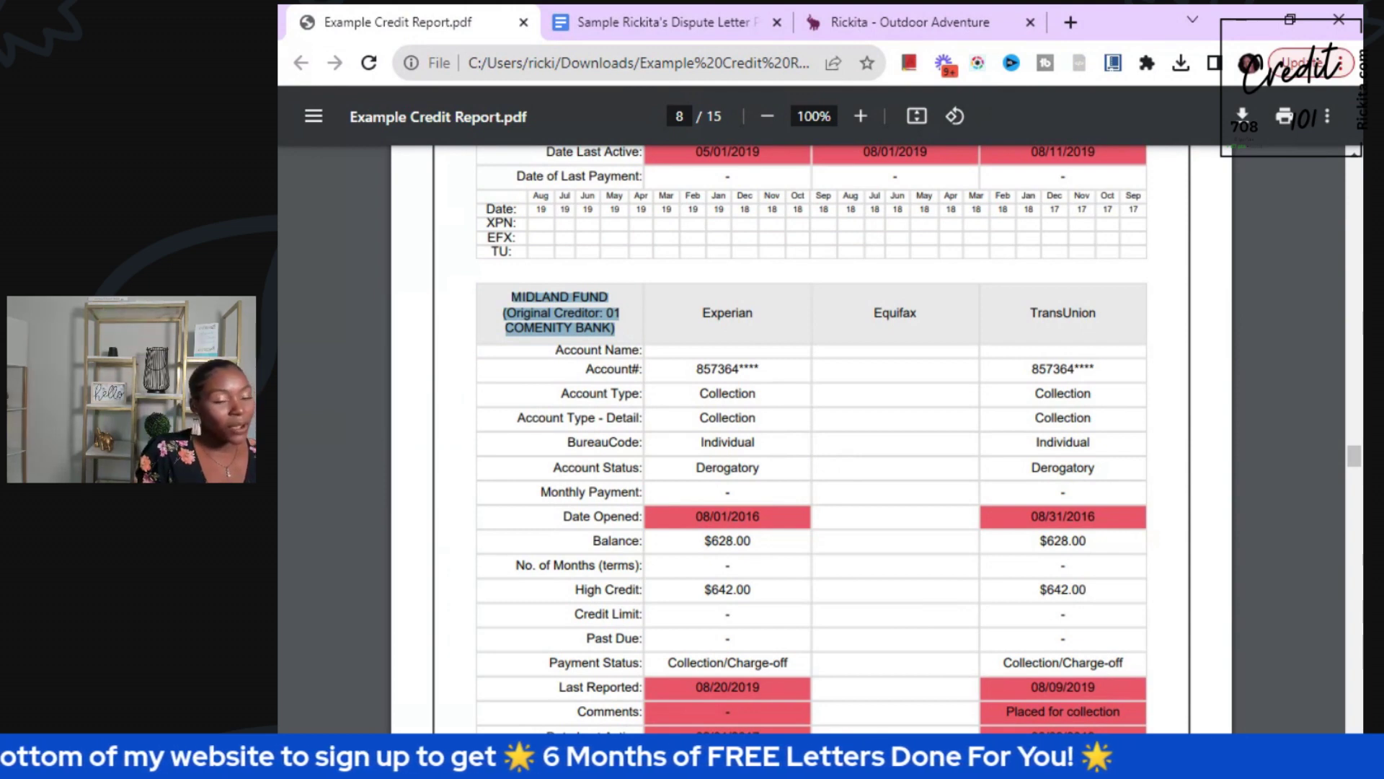
Step: Replace item 9's creditor name with MIDLAND FUND (Original Creditor: 01 COMENITY BANK)
scroll(878, 427, "down", 3)
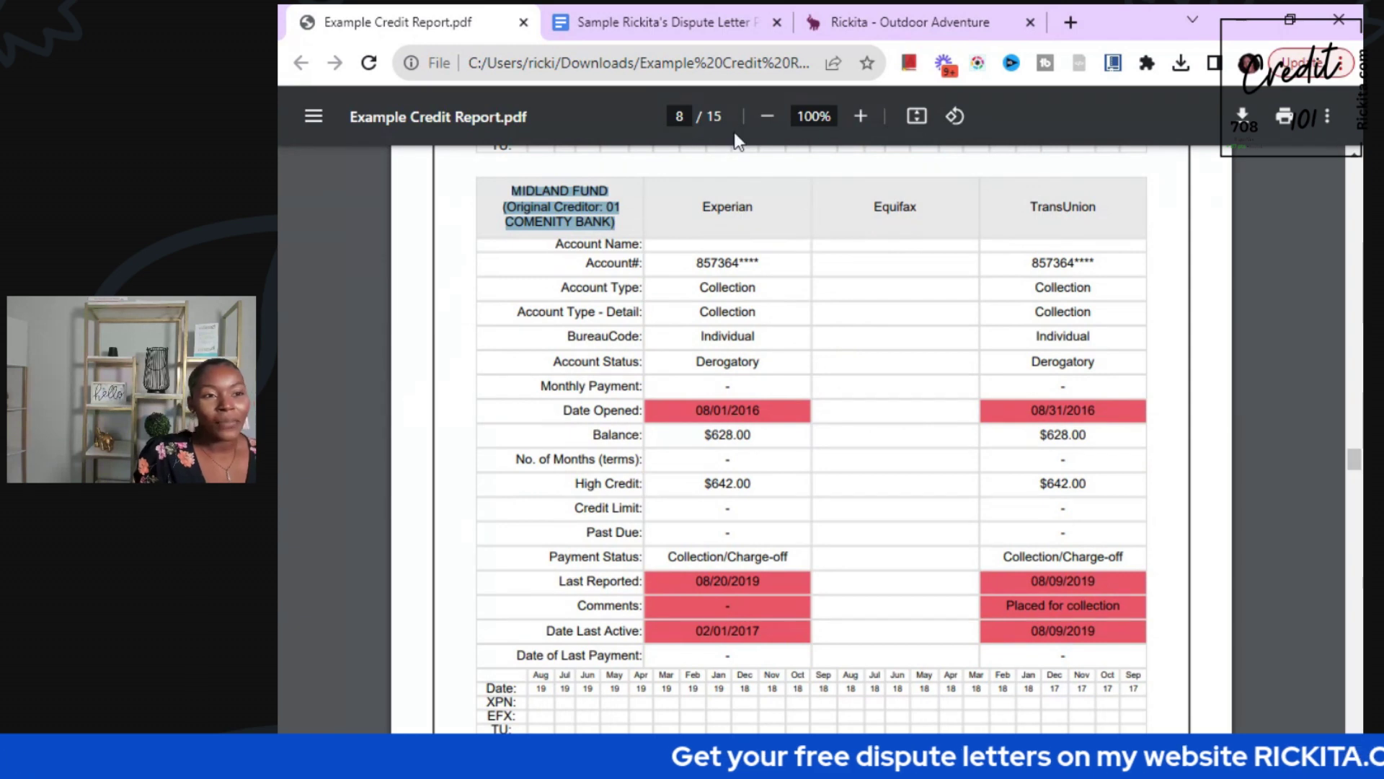
left_click(683, 29)
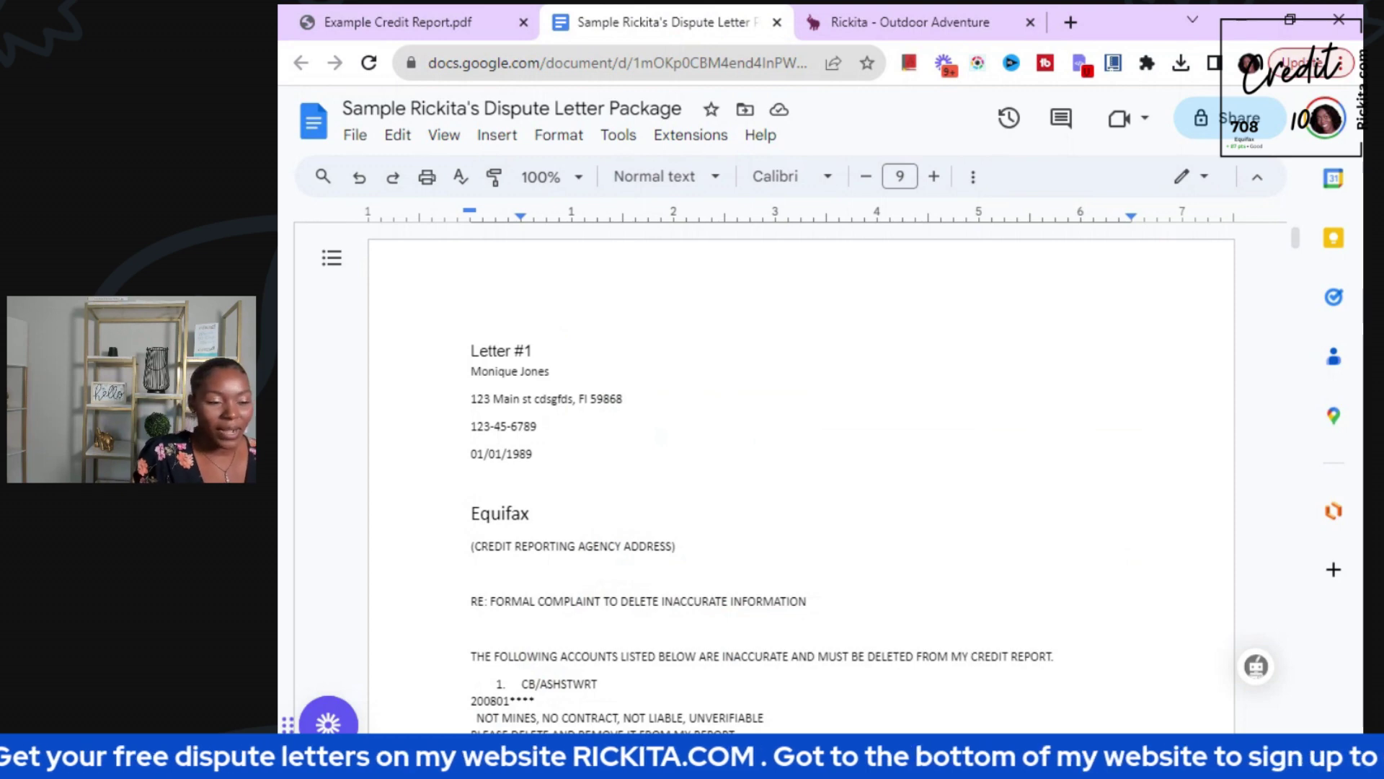
scroll(800, 476, "down", 15)
scroll(800, 476, "down", 2)
scroll(800, 476, "up", 5)
scroll(800, 475, "down", 6)
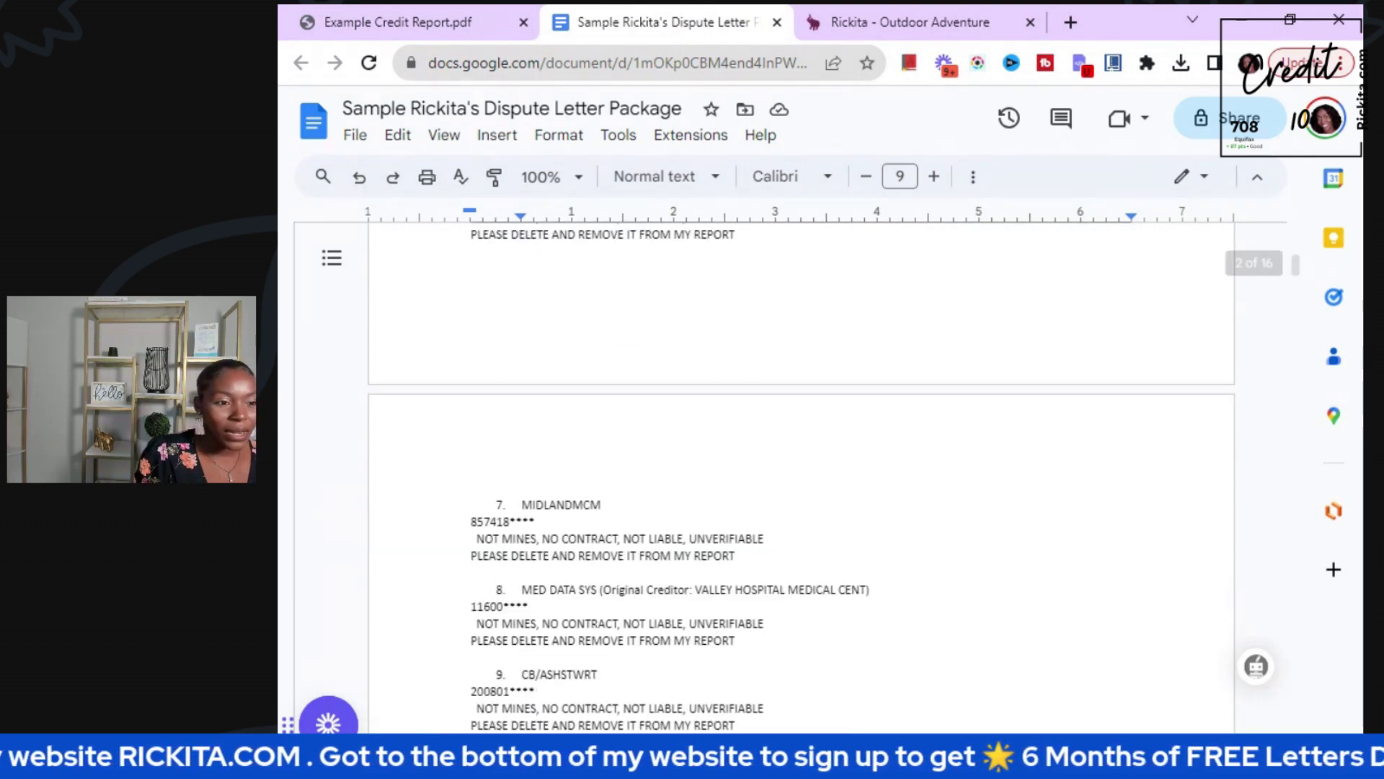
scroll(800, 476, "down", 3)
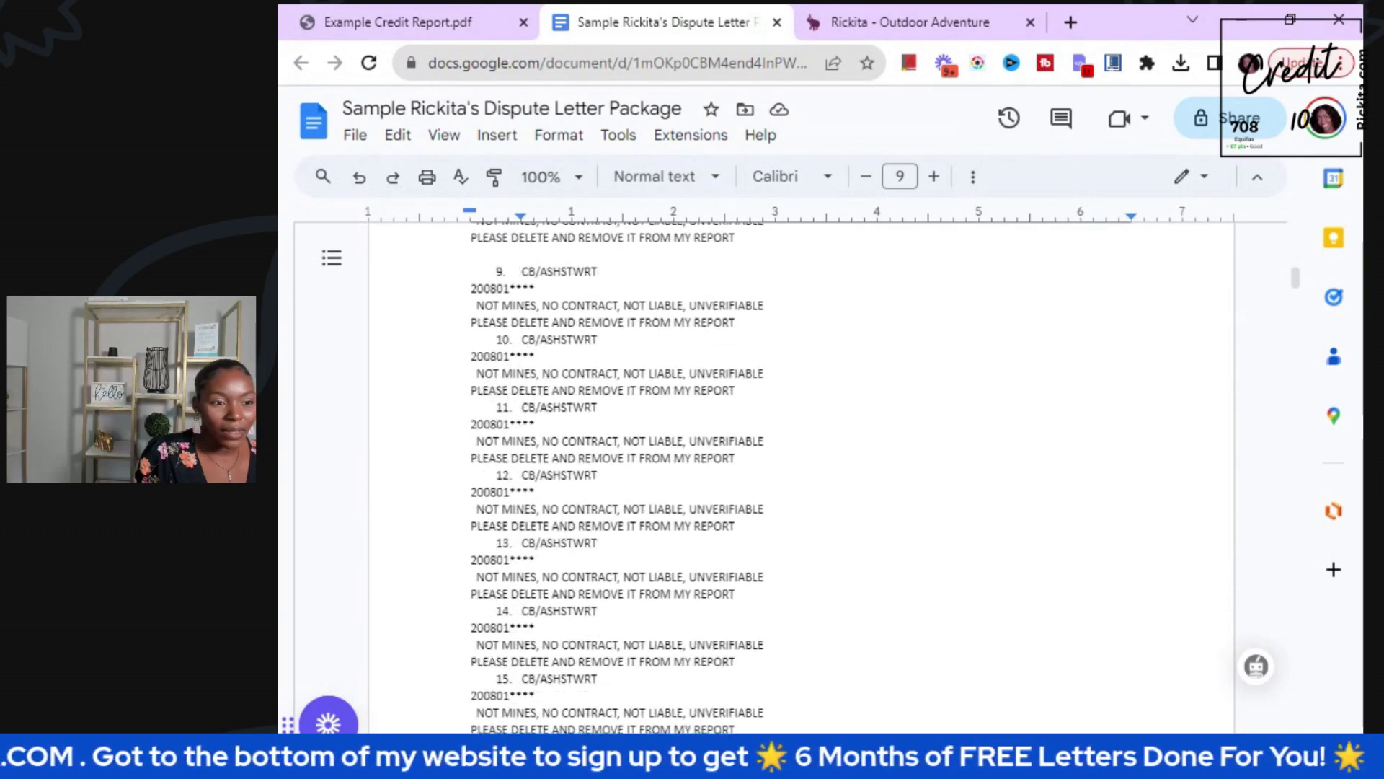
left_click_drag(599, 271, 521, 271)
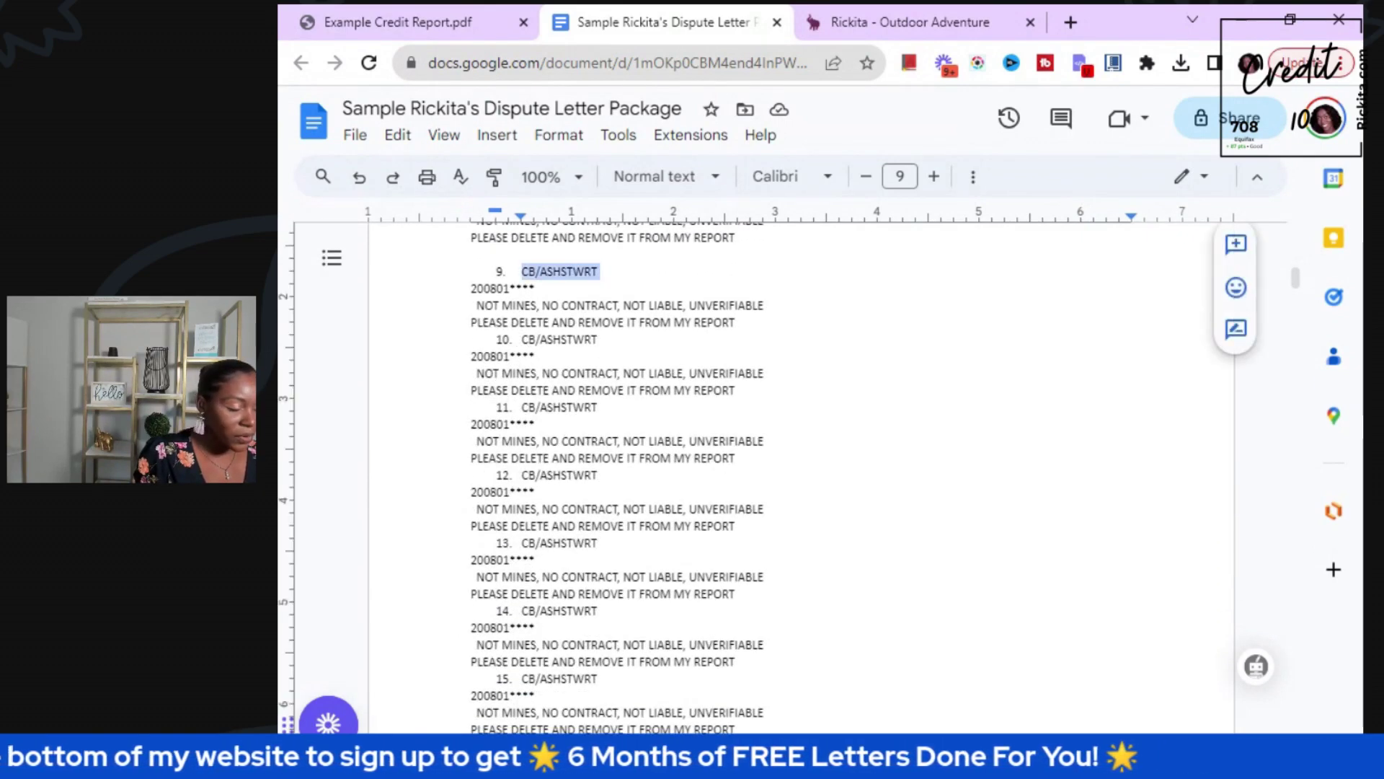
type("MIDLAND FUND (Original Creditor: 01 COMENITY BANK)")
Step: Put the Midland Fund Experian account number into item 9 and add a blank line after it
left_click(429, 18)
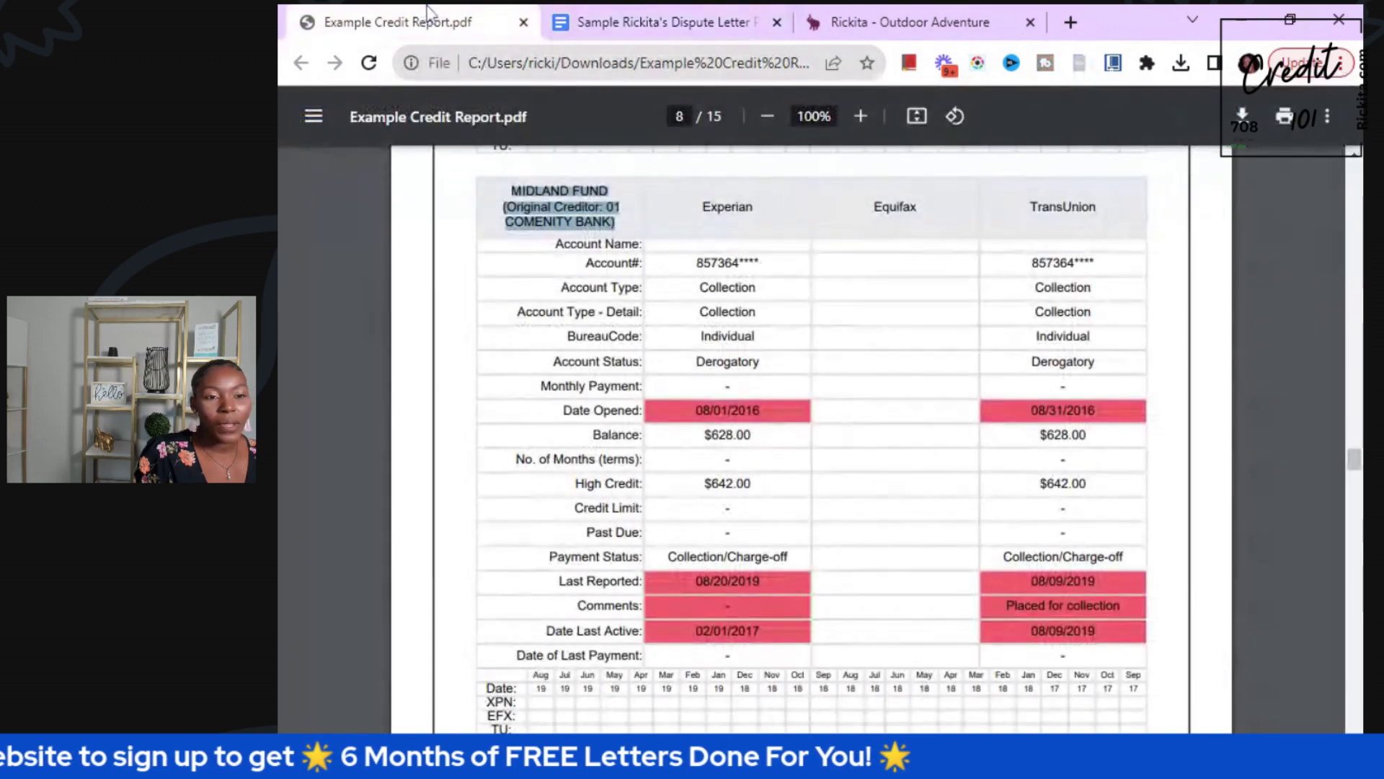
left_click_drag(761, 262, 696, 262)
key("ctrl+c")
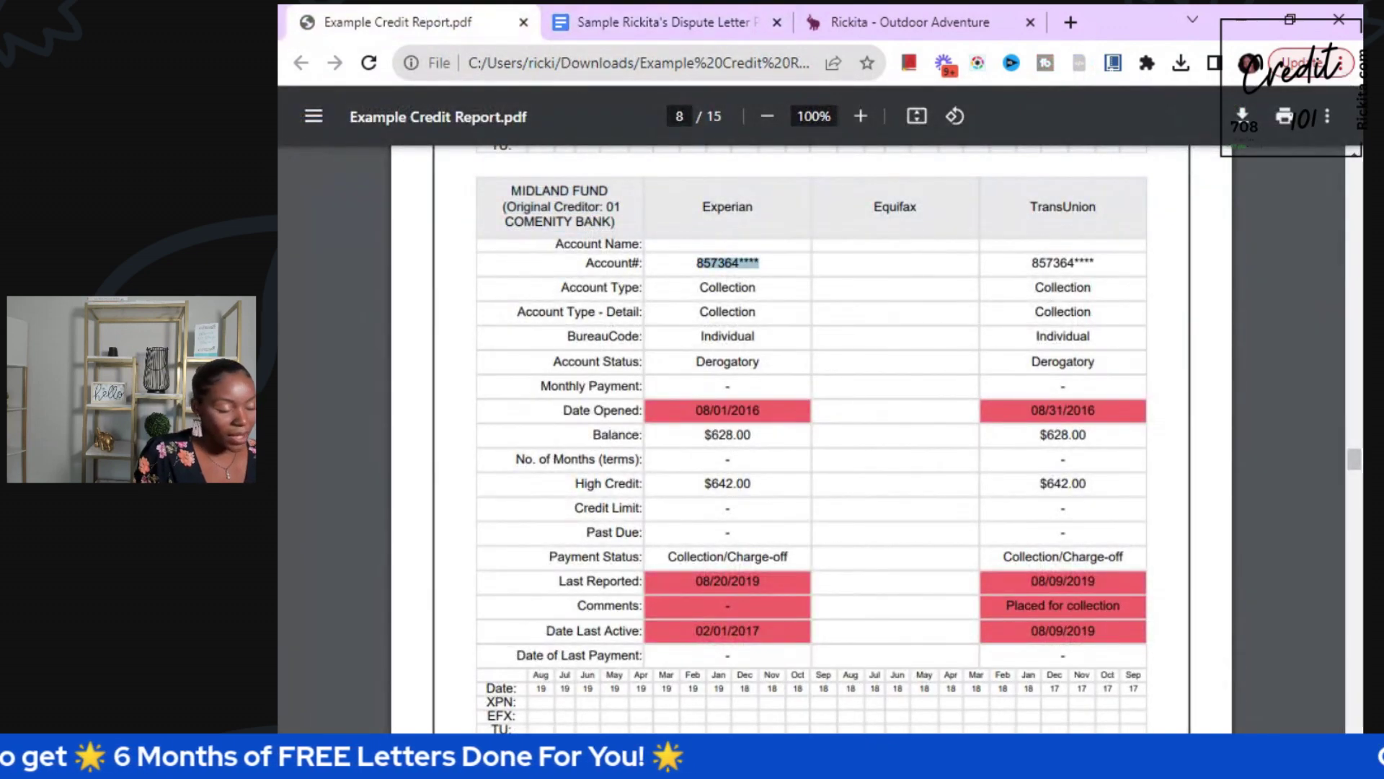
left_click(649, 22)
left_click(538, 287)
left_click_drag(538, 288, 742, 323)
key("ctrl+v")
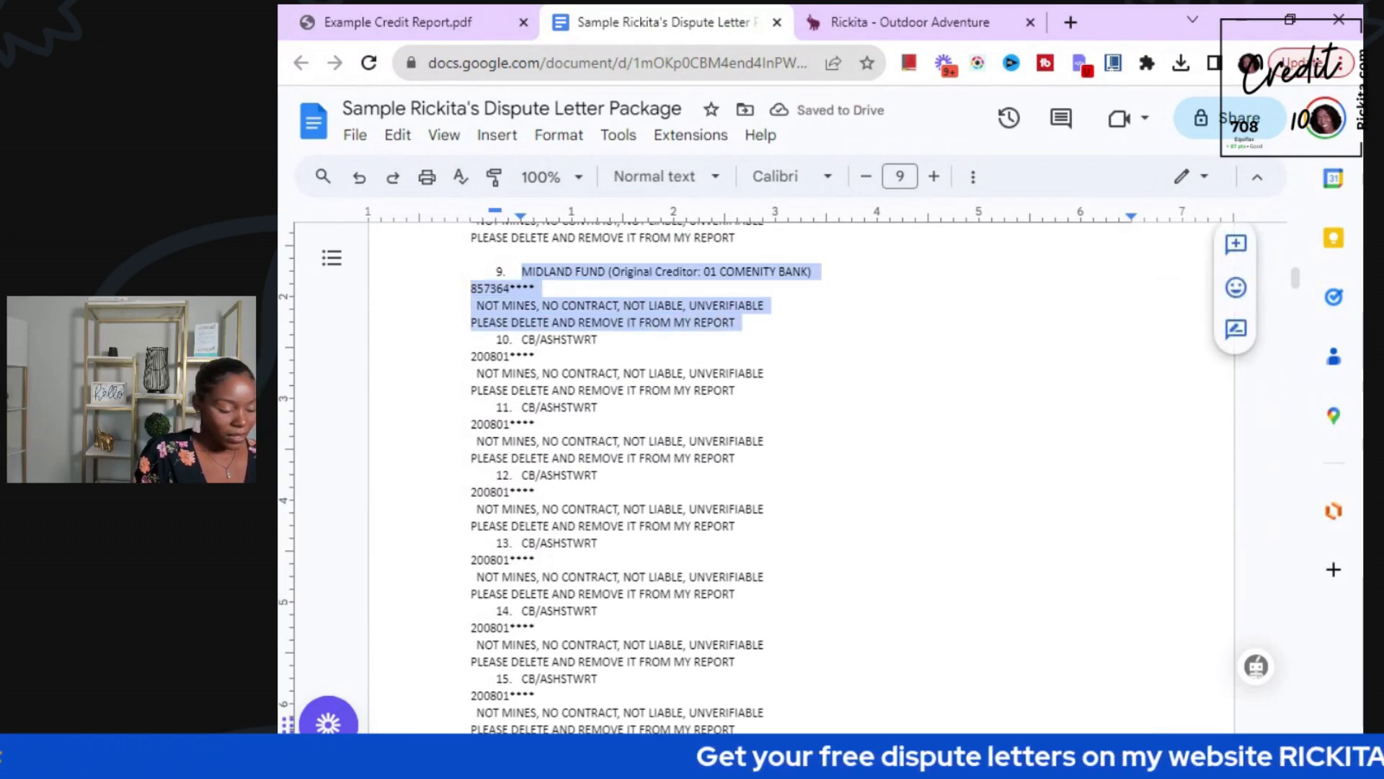
left_click(742, 322)
key("Return")
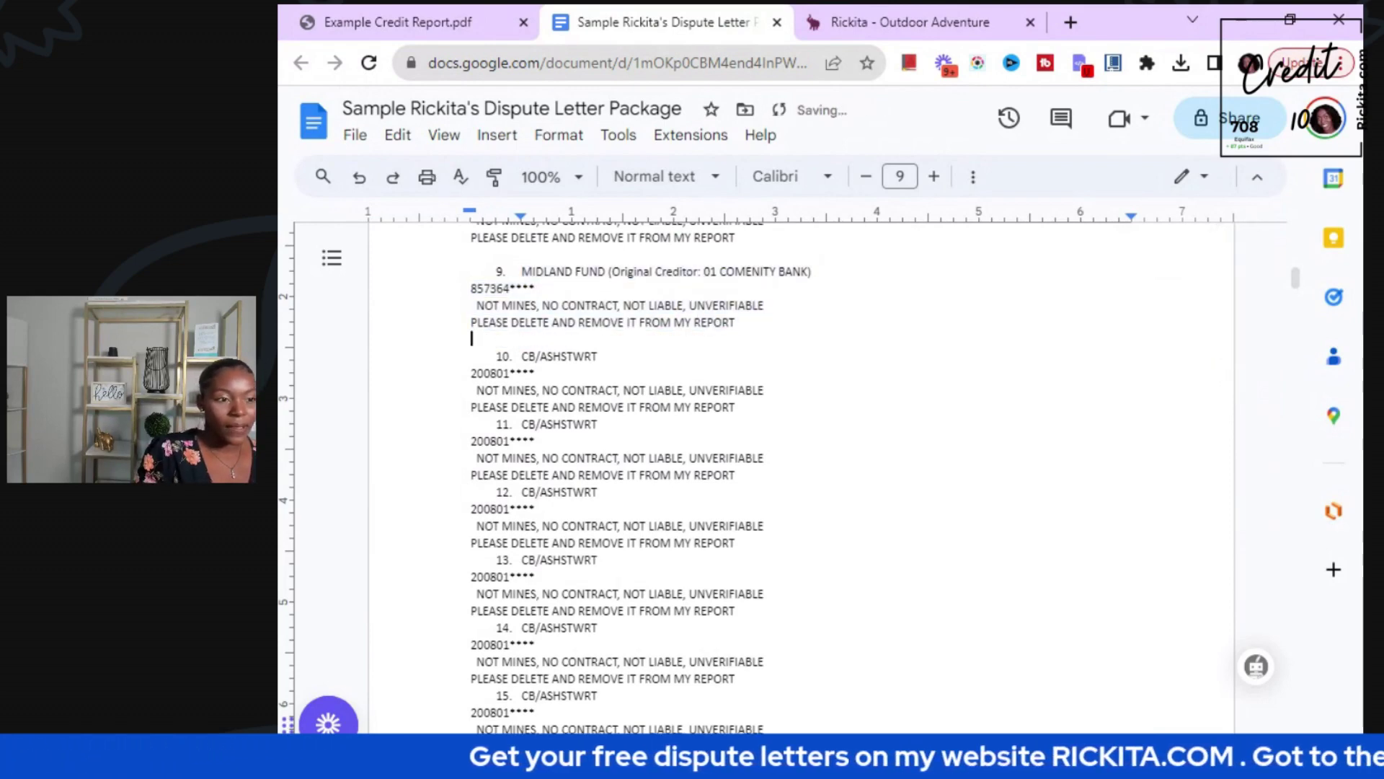
Step: Paste the Midland Fund entry over the placeholder accounts in items 26 and 41
scroll(800, 476, "down", 20)
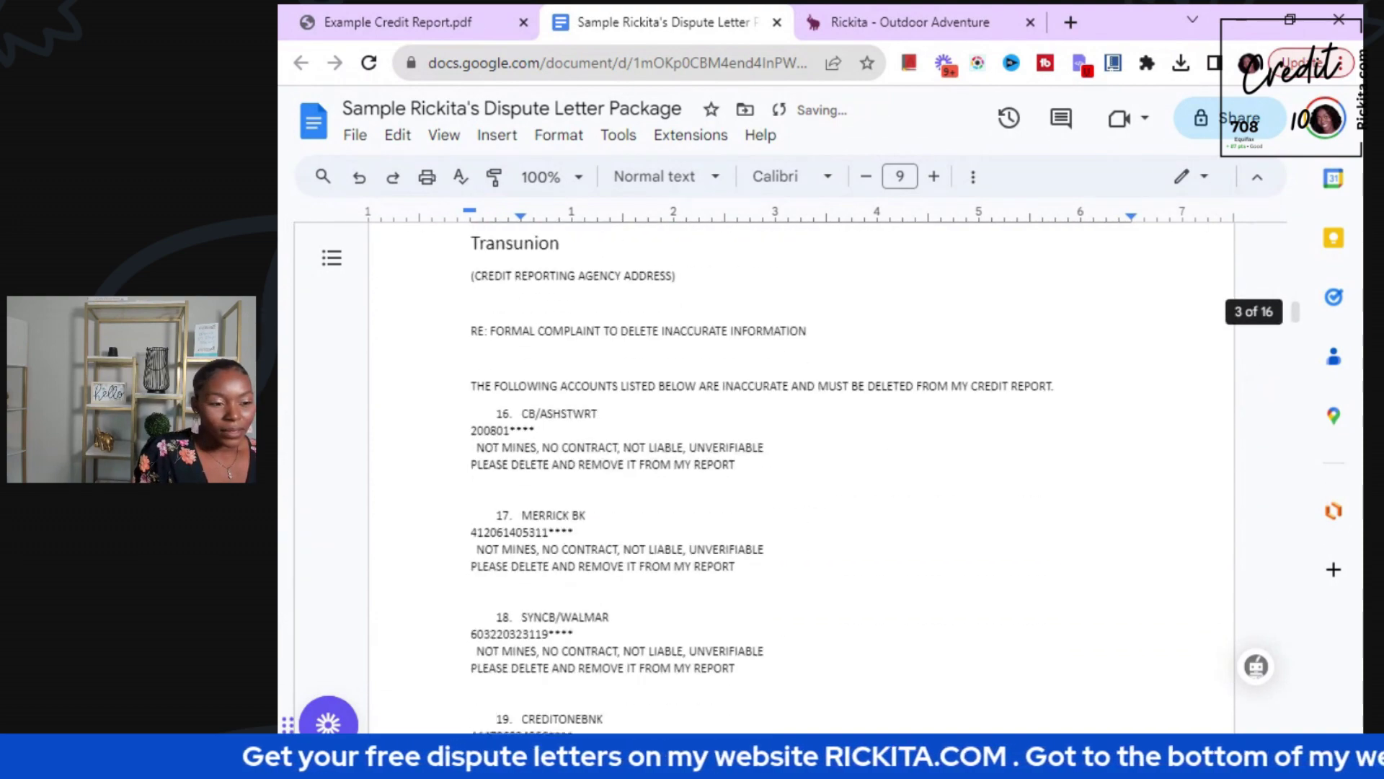
scroll(801, 475, "down", 10)
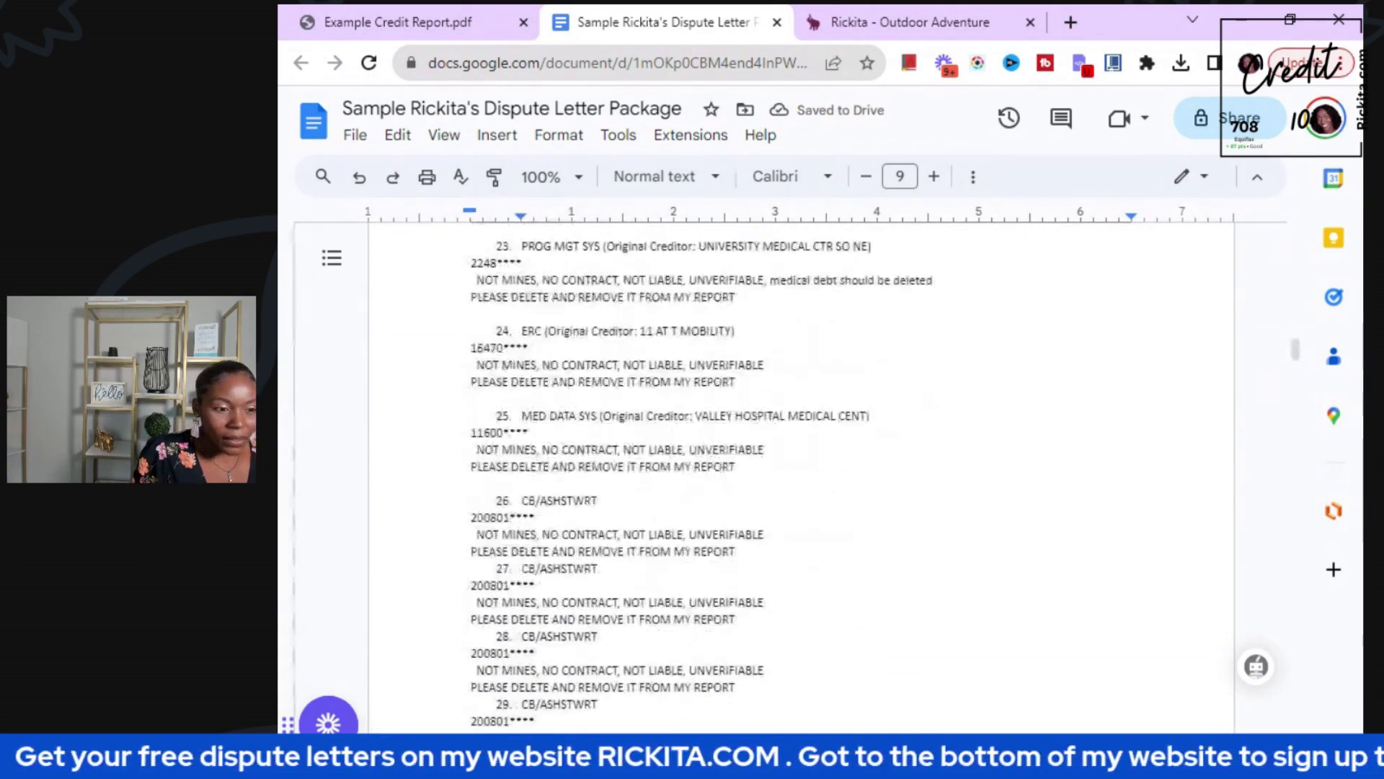
left_click_drag(521, 394, 735, 446)
type("MIDLAND FUND (Original Creditor: 01 CREDIT ONE BANK) 85758****  NOT MINES, NO CONTRACT, NOT LIABLE, UNVERIFIABLE PLEASE DELETE AND REMOVE IT FROM MY REPORT")
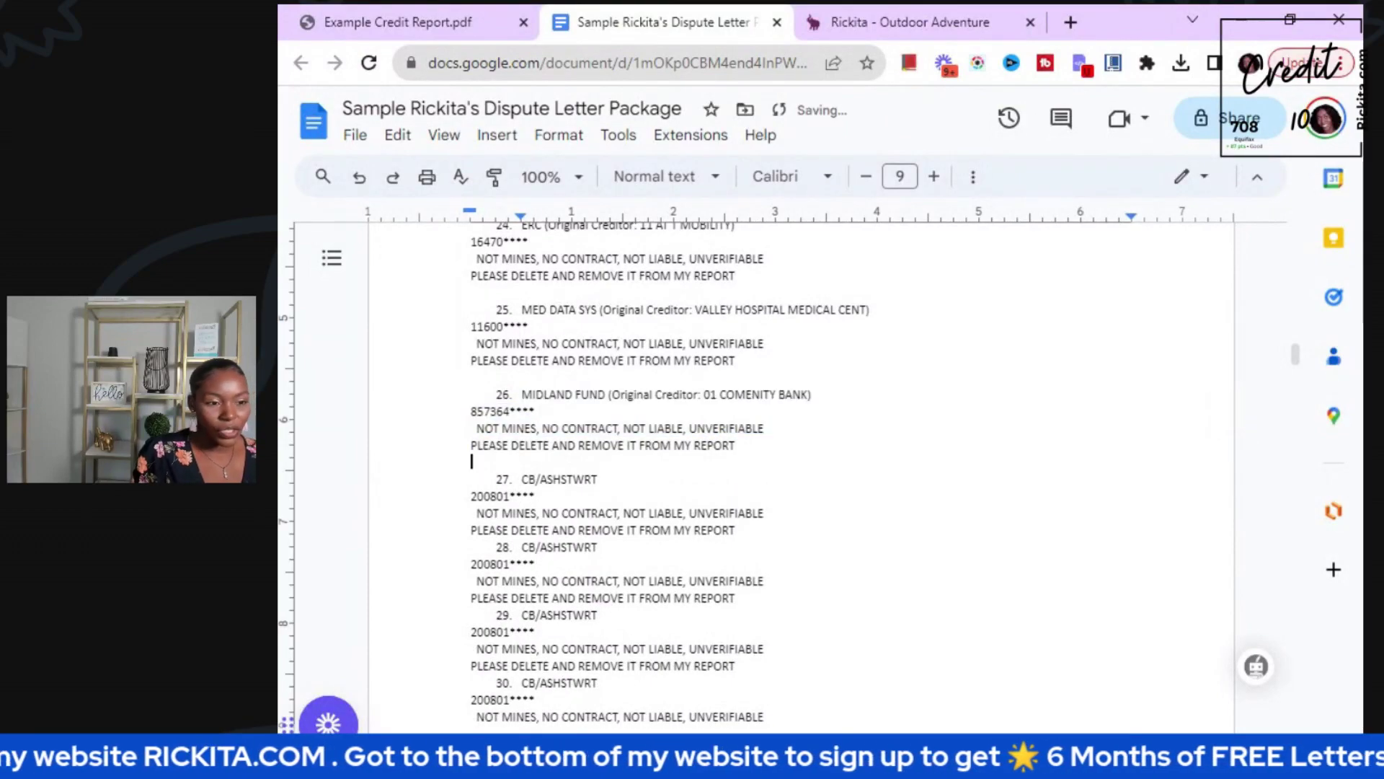
scroll(800, 475, "down", 10)
scroll(800, 476, "down", 15)
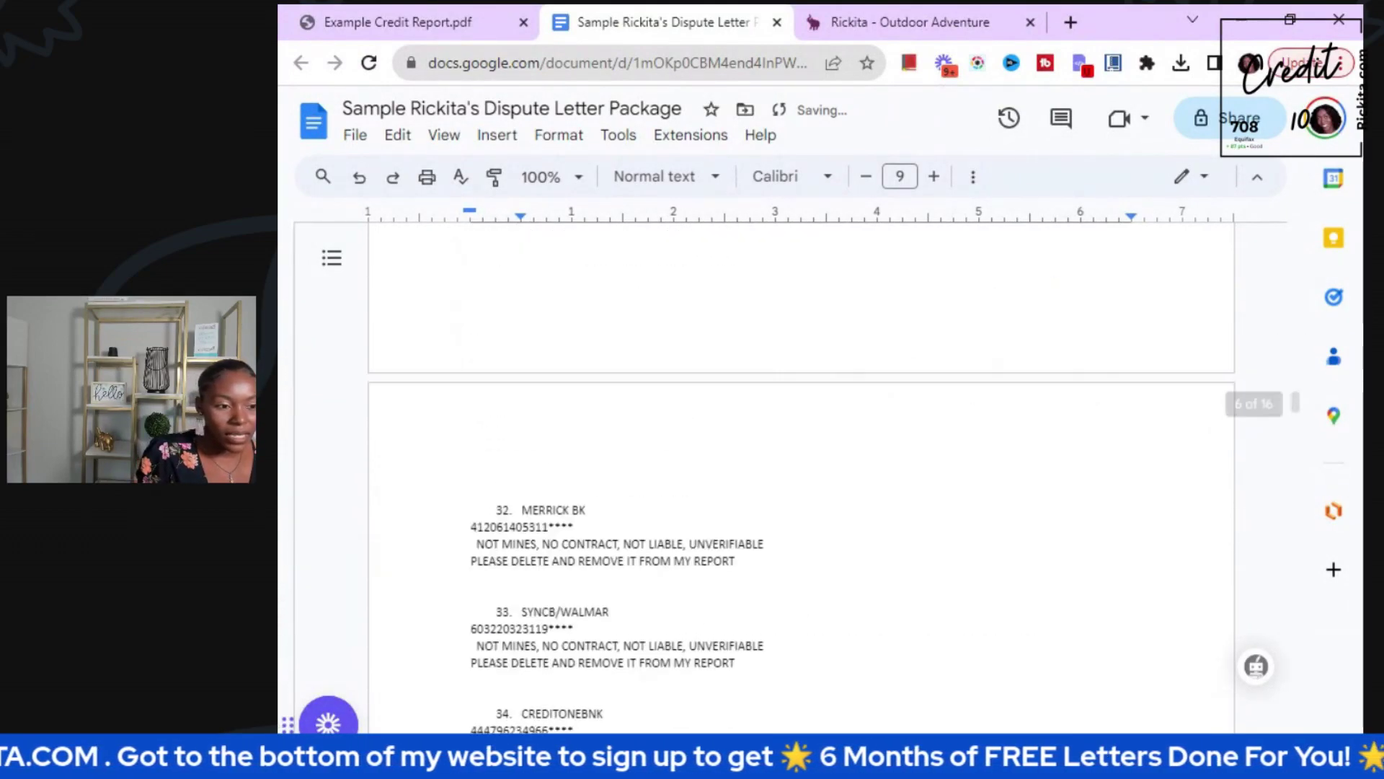
scroll(800, 476, "down", 6)
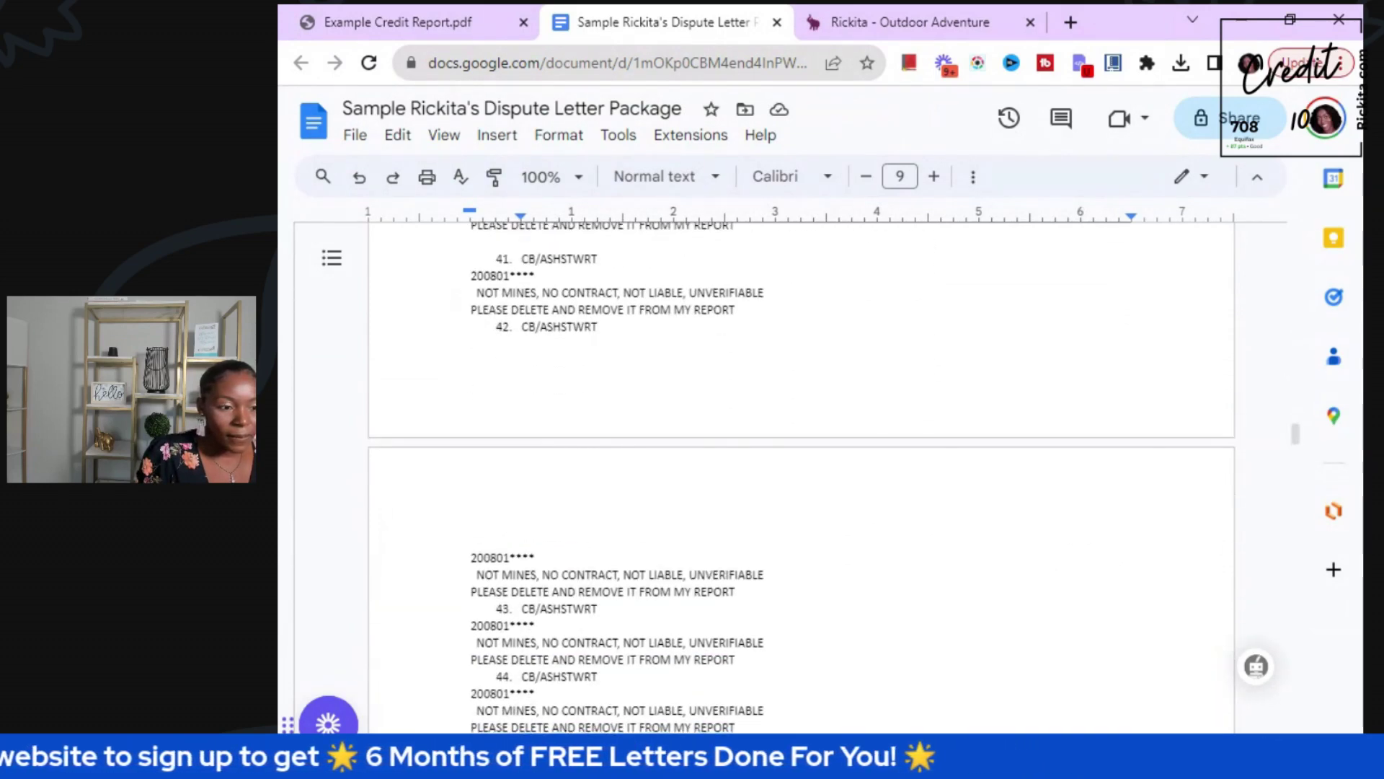
scroll(801, 476, "up", 2)
left_click_drag(521, 364, 739, 416)
type("MIDLAND FUND (Original Creditor: 01 COMENITY BANK) 857364**** NOT MINES, NO CONTRACT, NOT LIABLE, UNVERIFIABLE PLEASE DELETE AND REMOVE IT FROM MY REPORT")
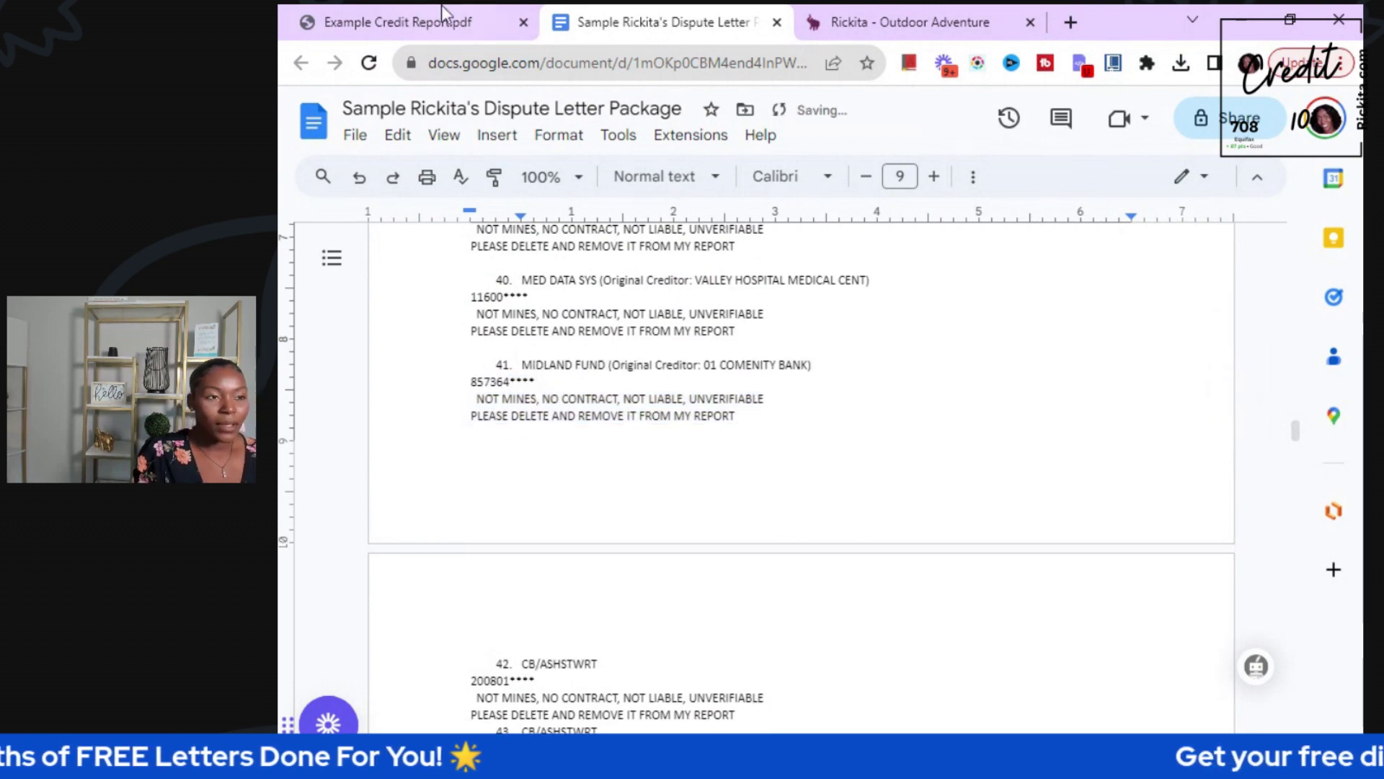
Step: Scroll the credit report to the Midland Fund / Synchrony Bank collection account
left_click(433, 22)
scroll(863, 344, "down", 7)
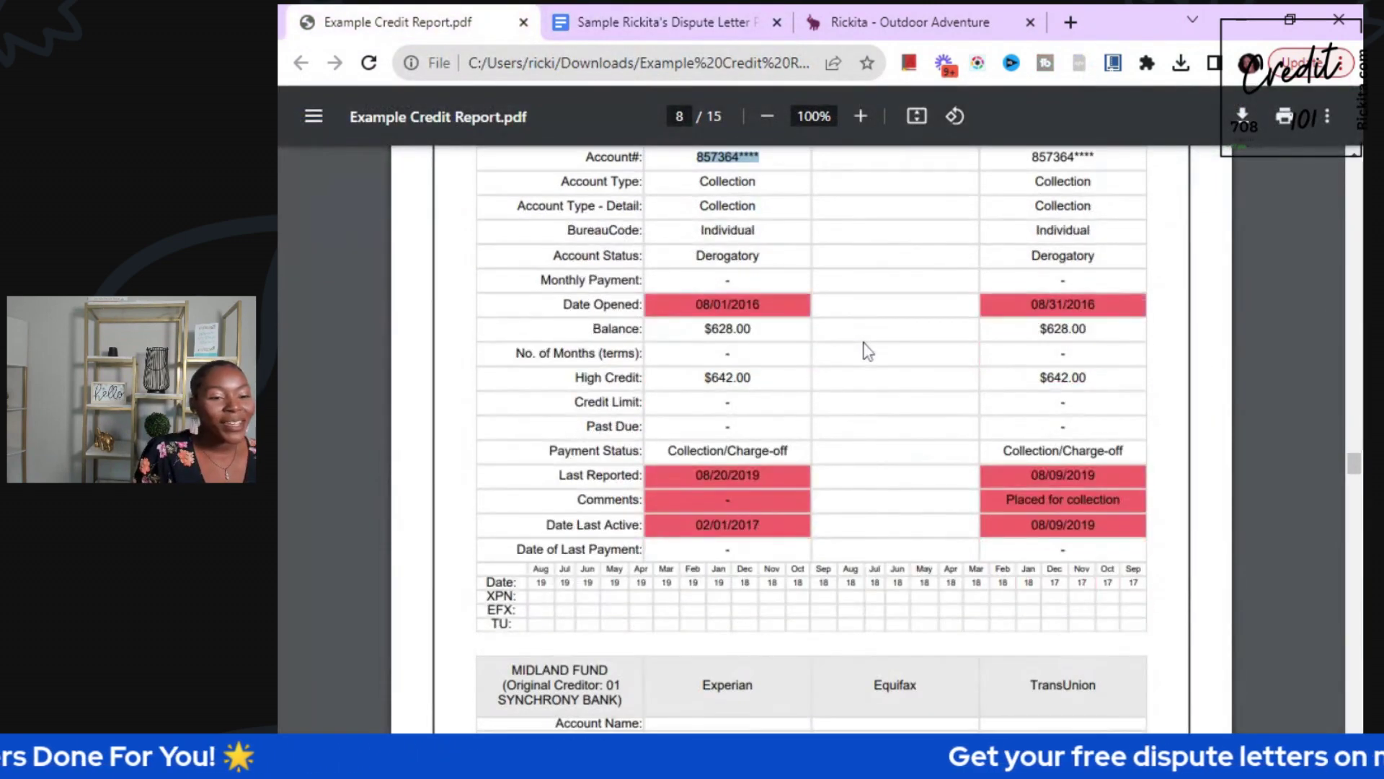
scroll(864, 343, "down", 2)
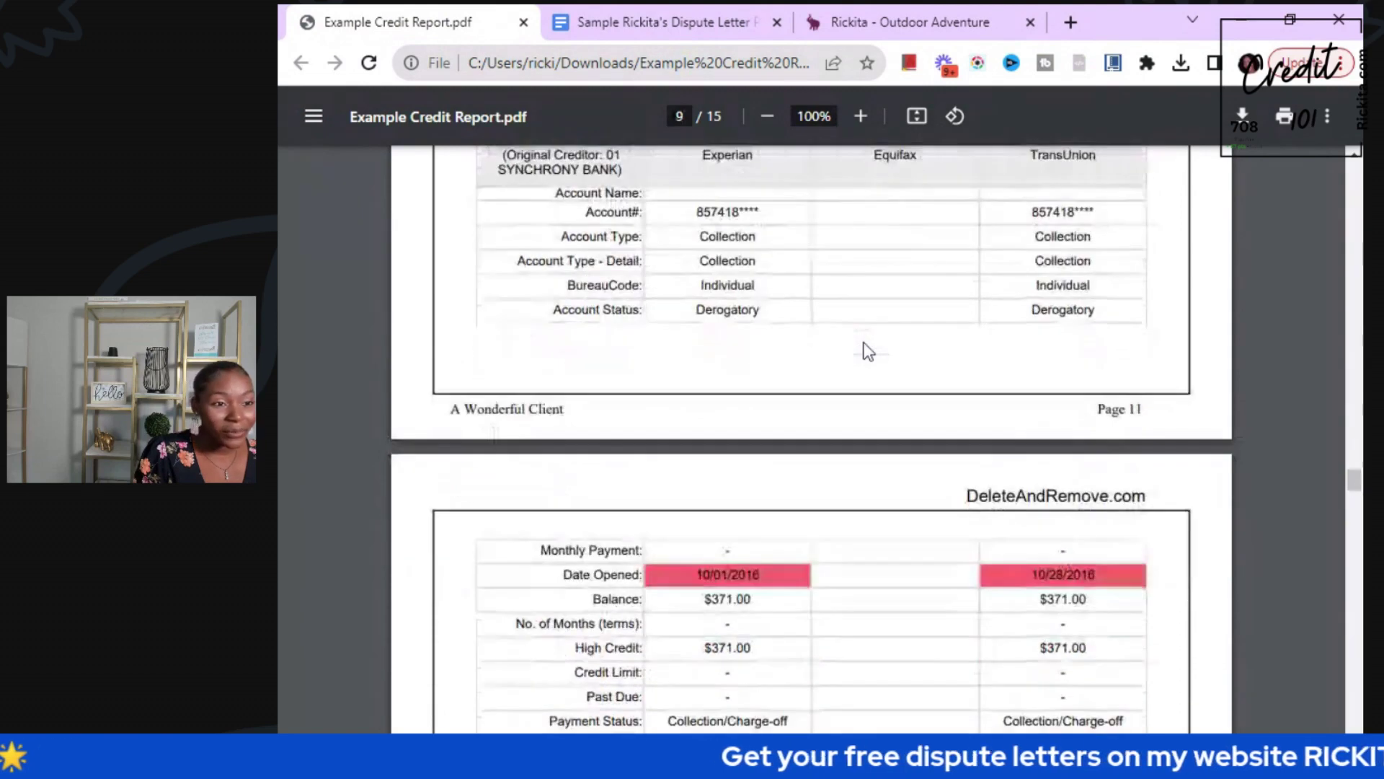
scroll(863, 342, "up", 1)
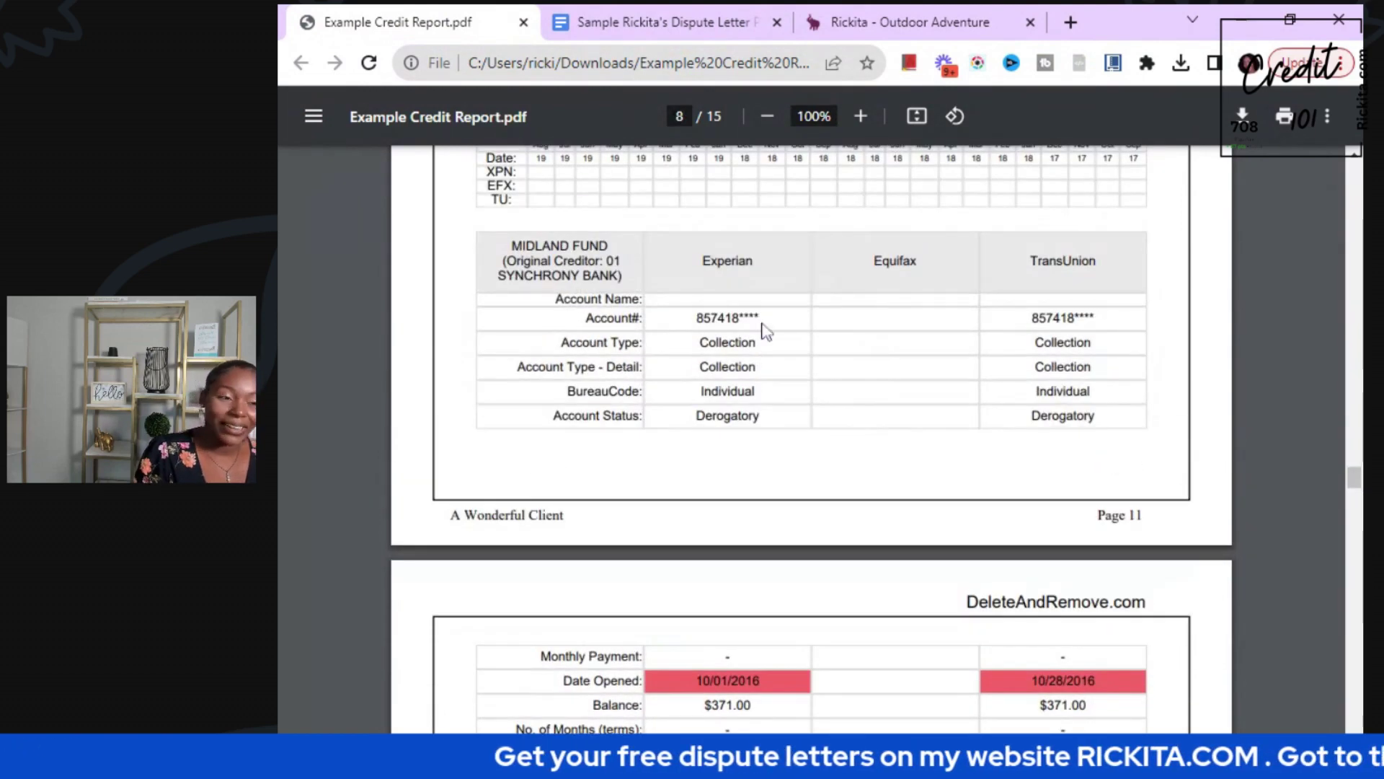
Step: Replace item 10's creditor with the MIDLAND FUND (Original Creditor: 01 SYNCHRONY BANK) header
left_click_drag(502, 260, 622, 277)
left_click_drag(511, 246, 622, 276)
key("ctrl+c")
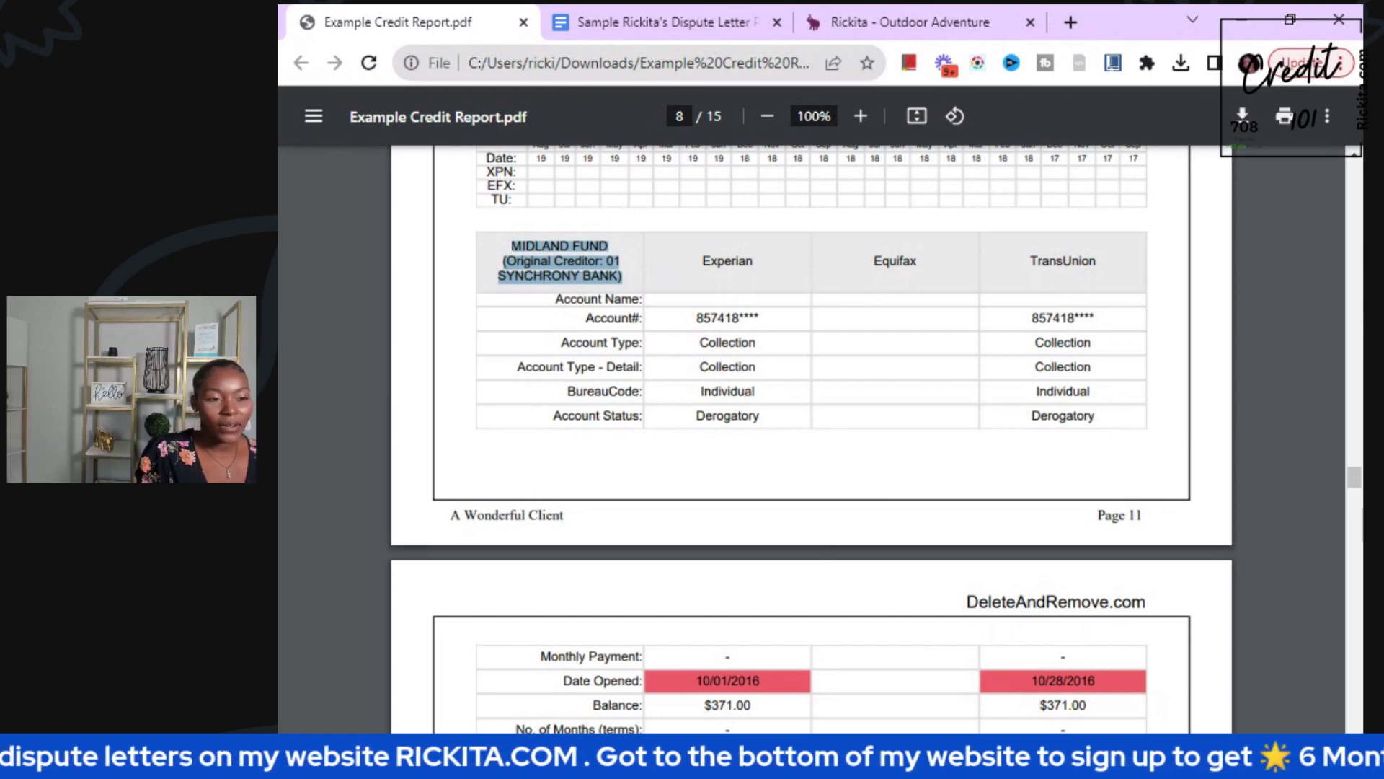
left_click(634, 21)
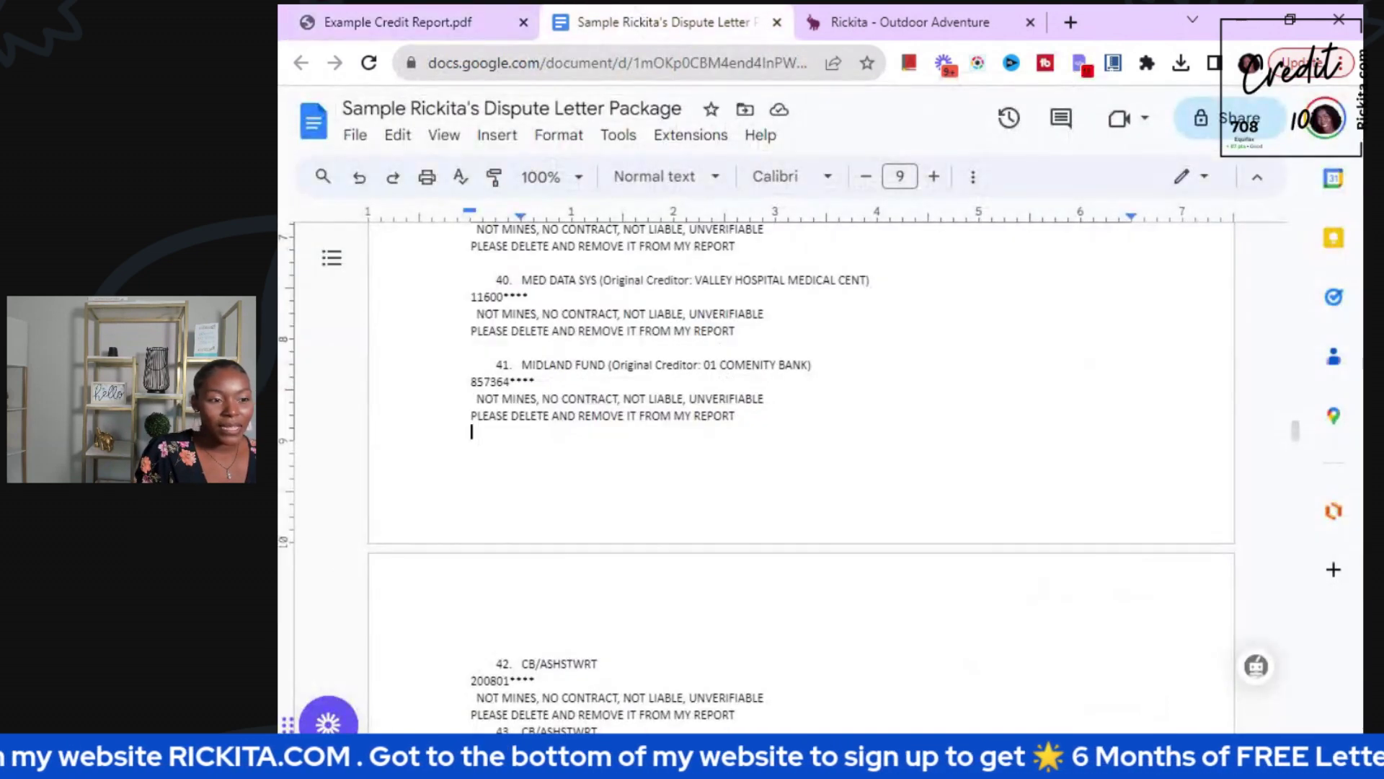
scroll(800, 476, "up", 20)
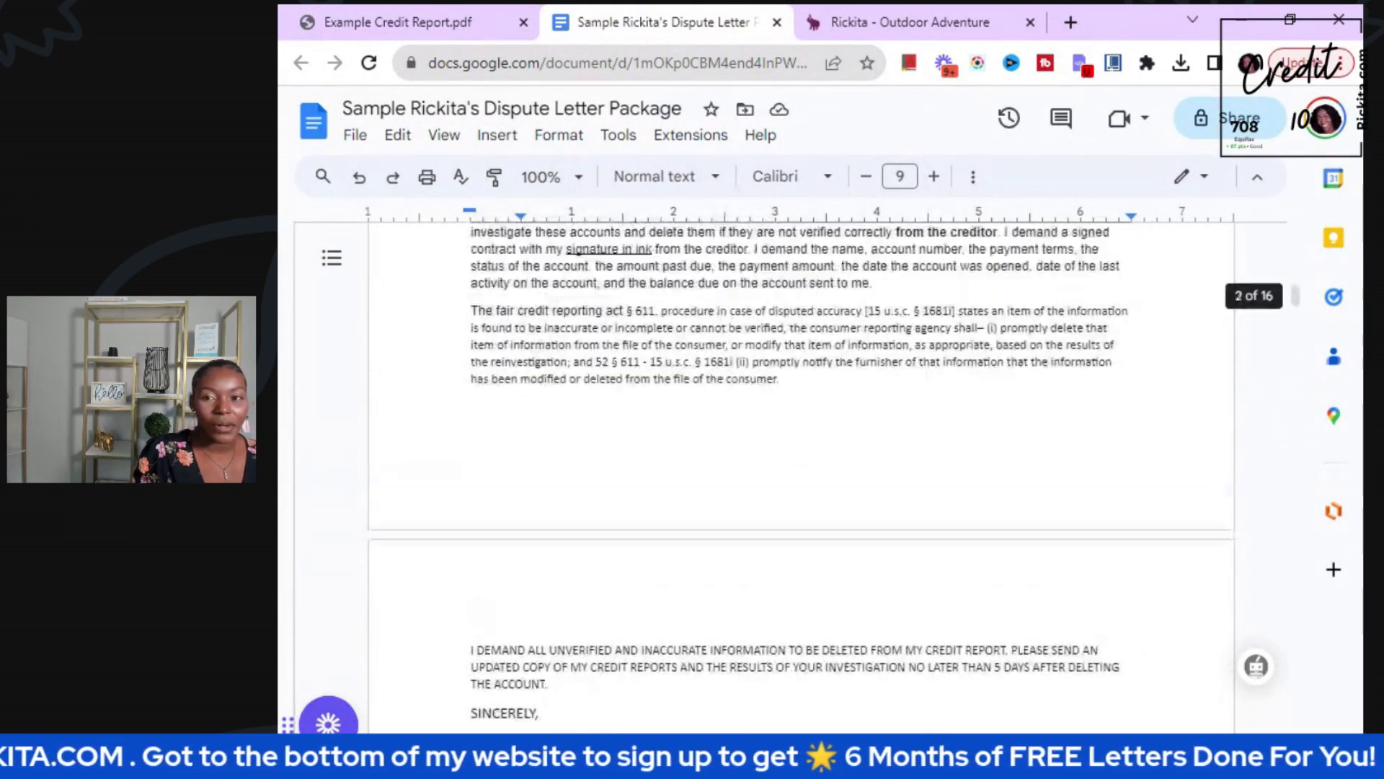
scroll(801, 476, "up", 5)
scroll(800, 476, "down", 10)
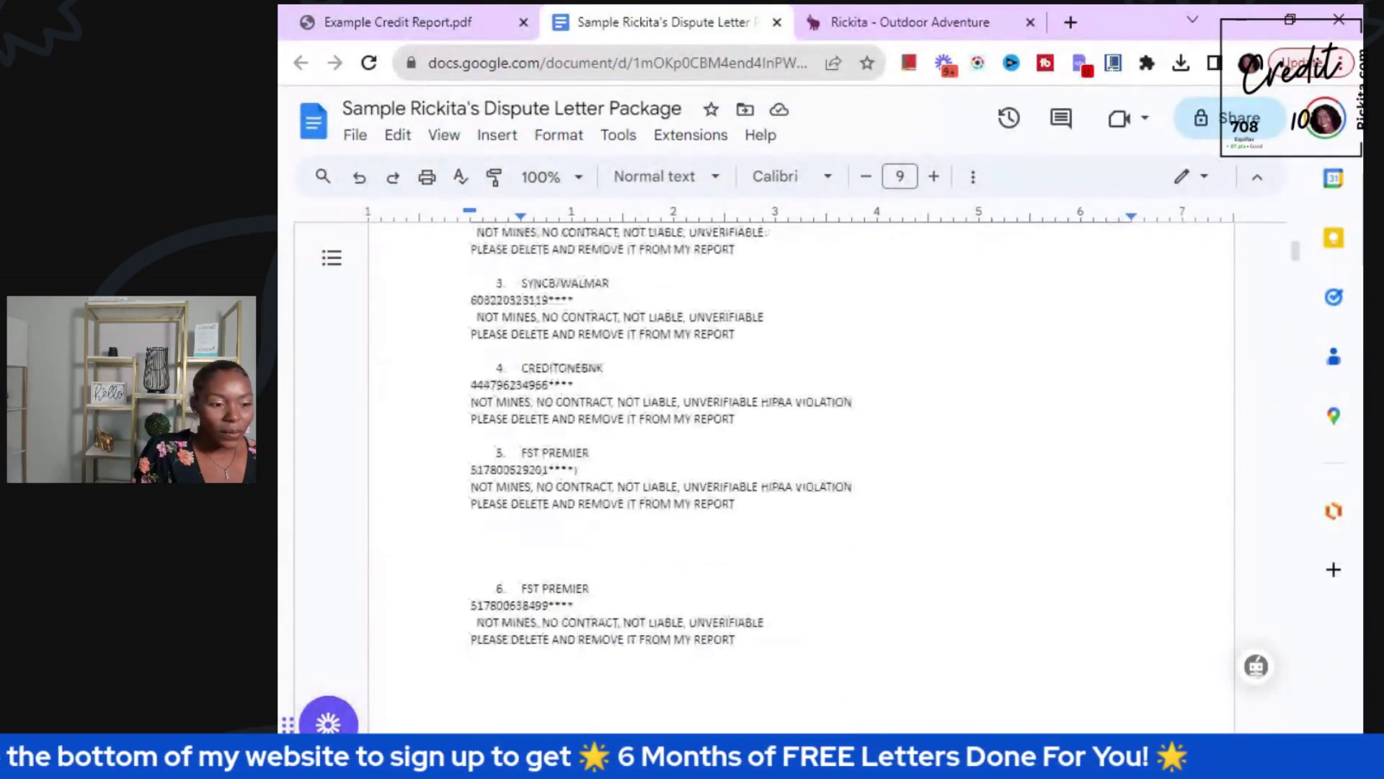
scroll(800, 476, "down", 7)
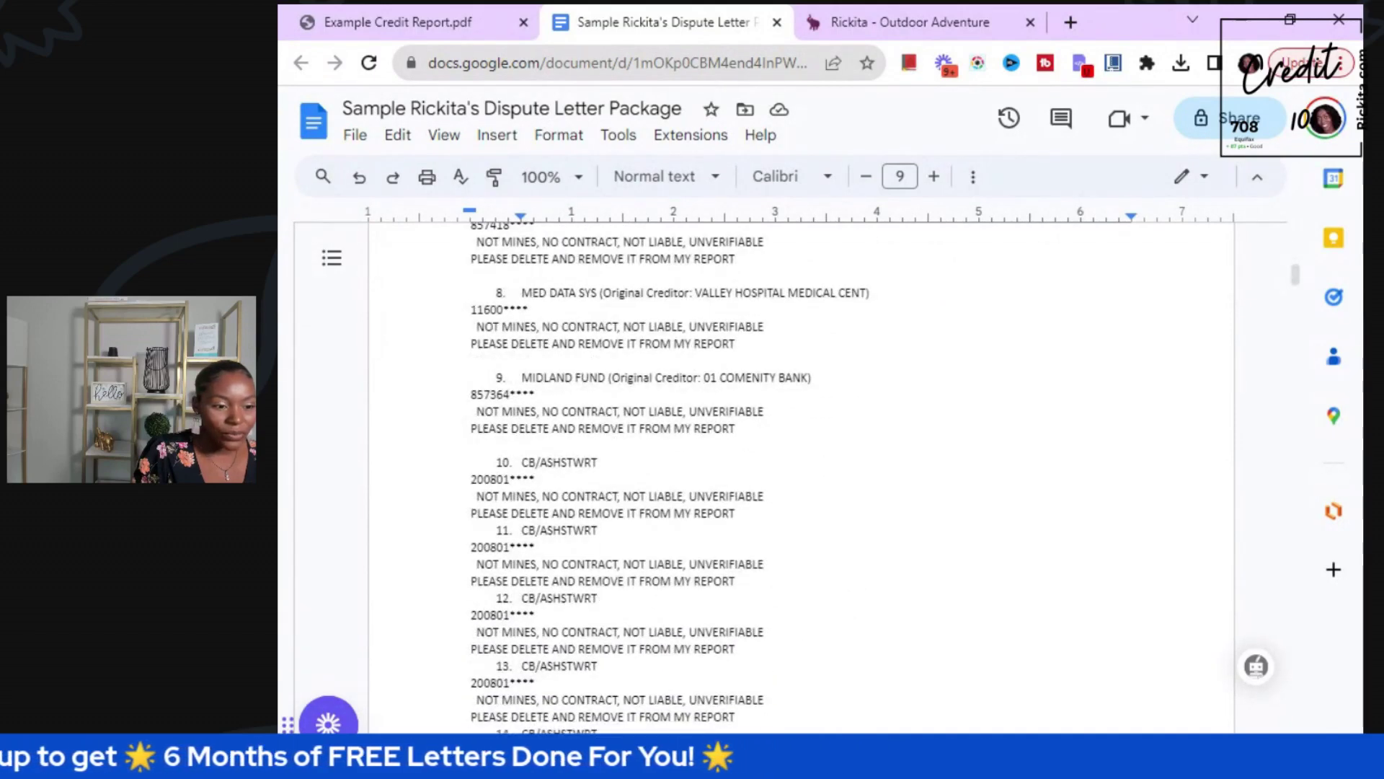
left_click_drag(521, 462, 599, 462)
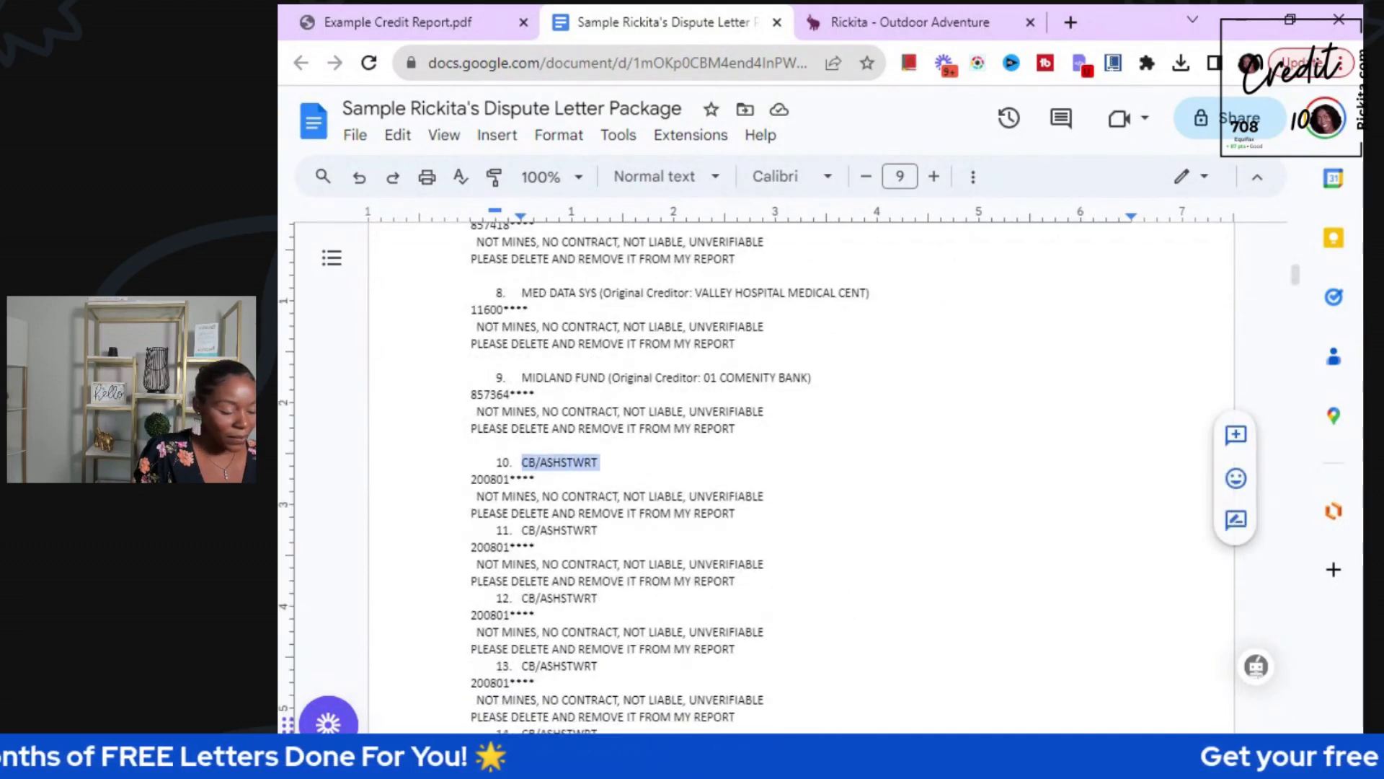
key("ctrl+v")
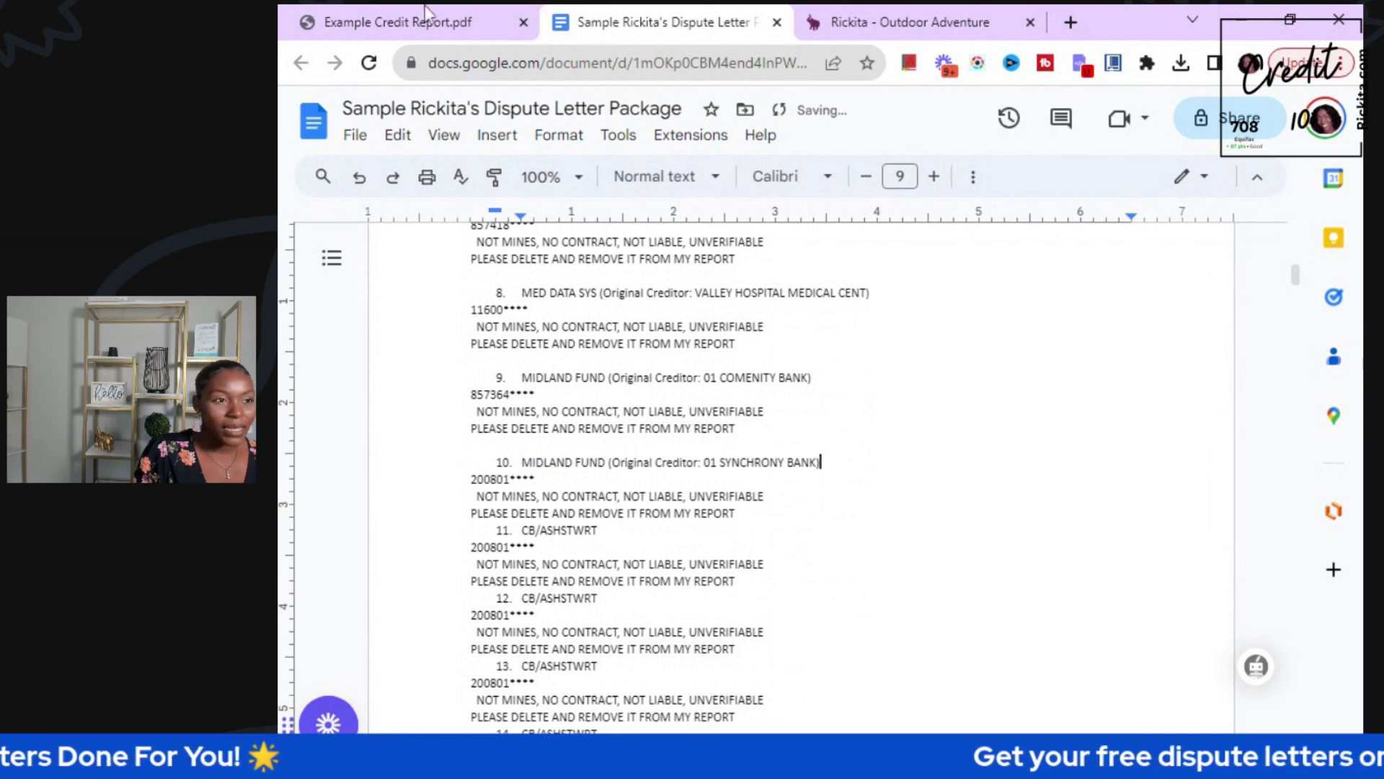
Step: Swap item 10's old account number 200801 for the Midland Fund number, then add a blank line
left_click(469, 22)
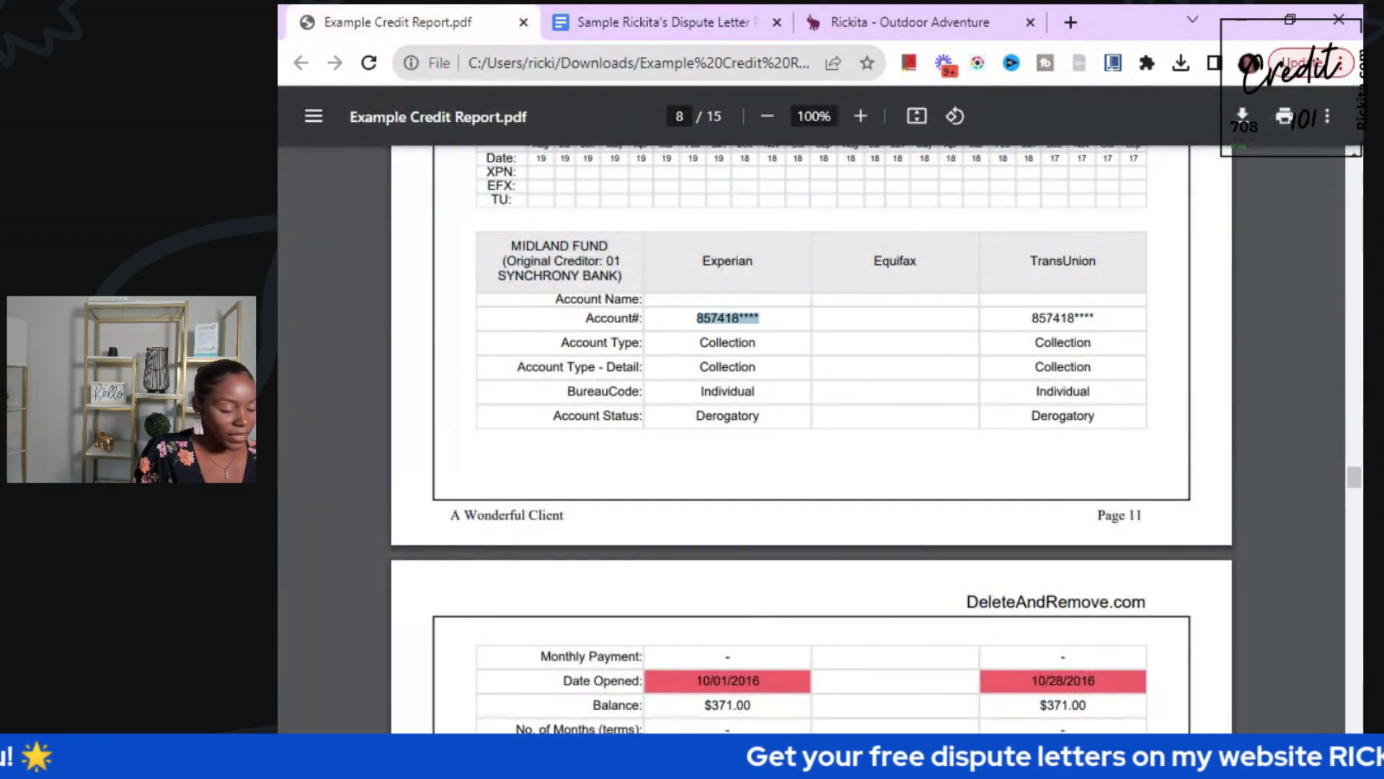
left_click(649, 21)
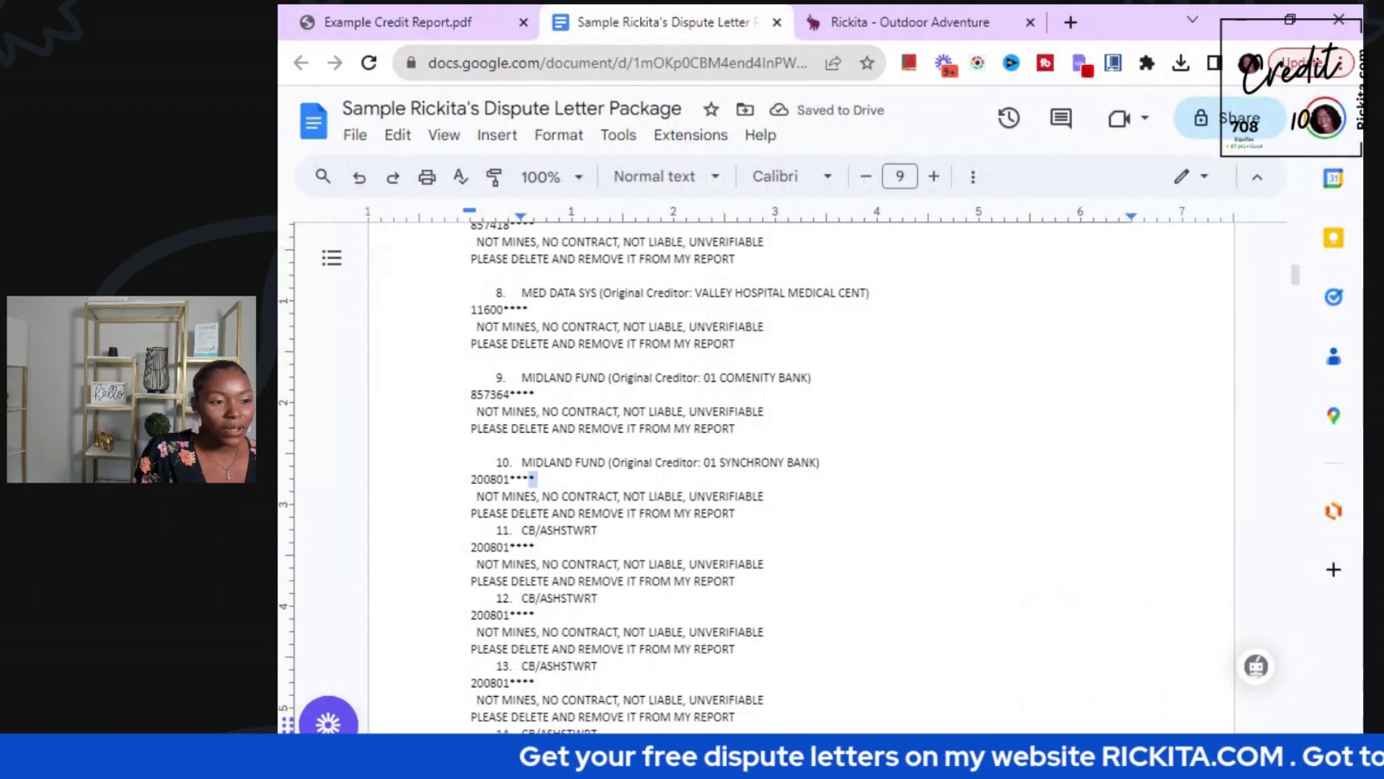
left_click_drag(537, 479, 471, 479)
type("857418")
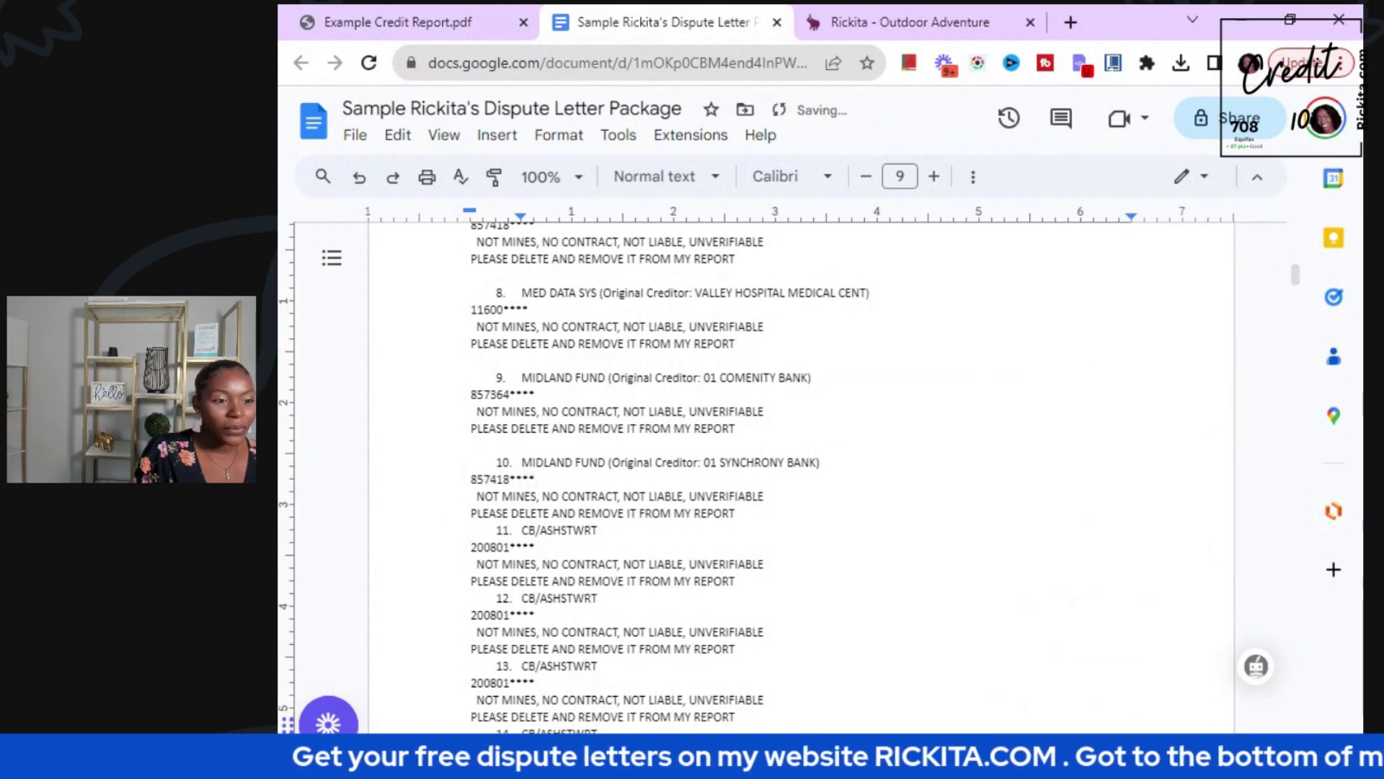
key("Return")
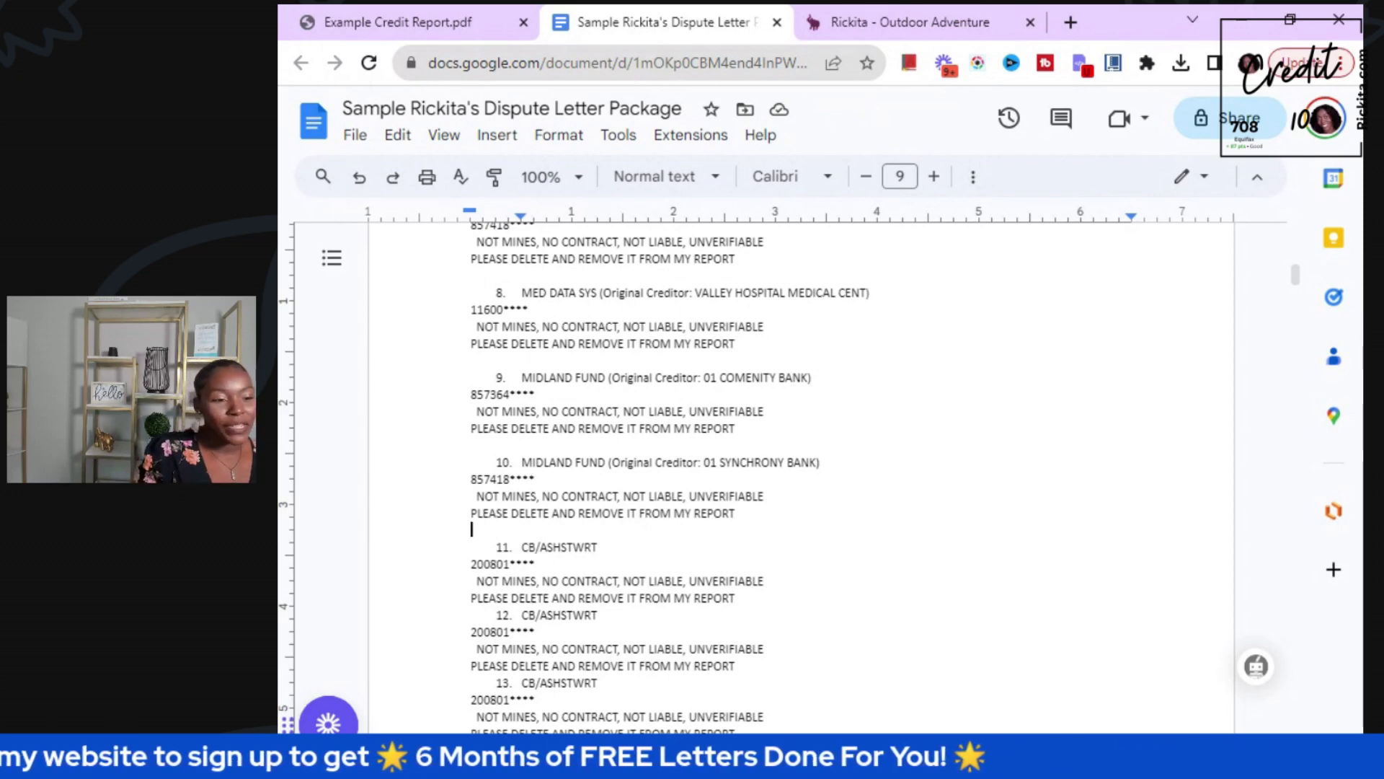
key("shift+Up")
key("shift+Up")
key("shift+Up")
key("shift+Up")
key("shift+Left")
key("ctrl+c")
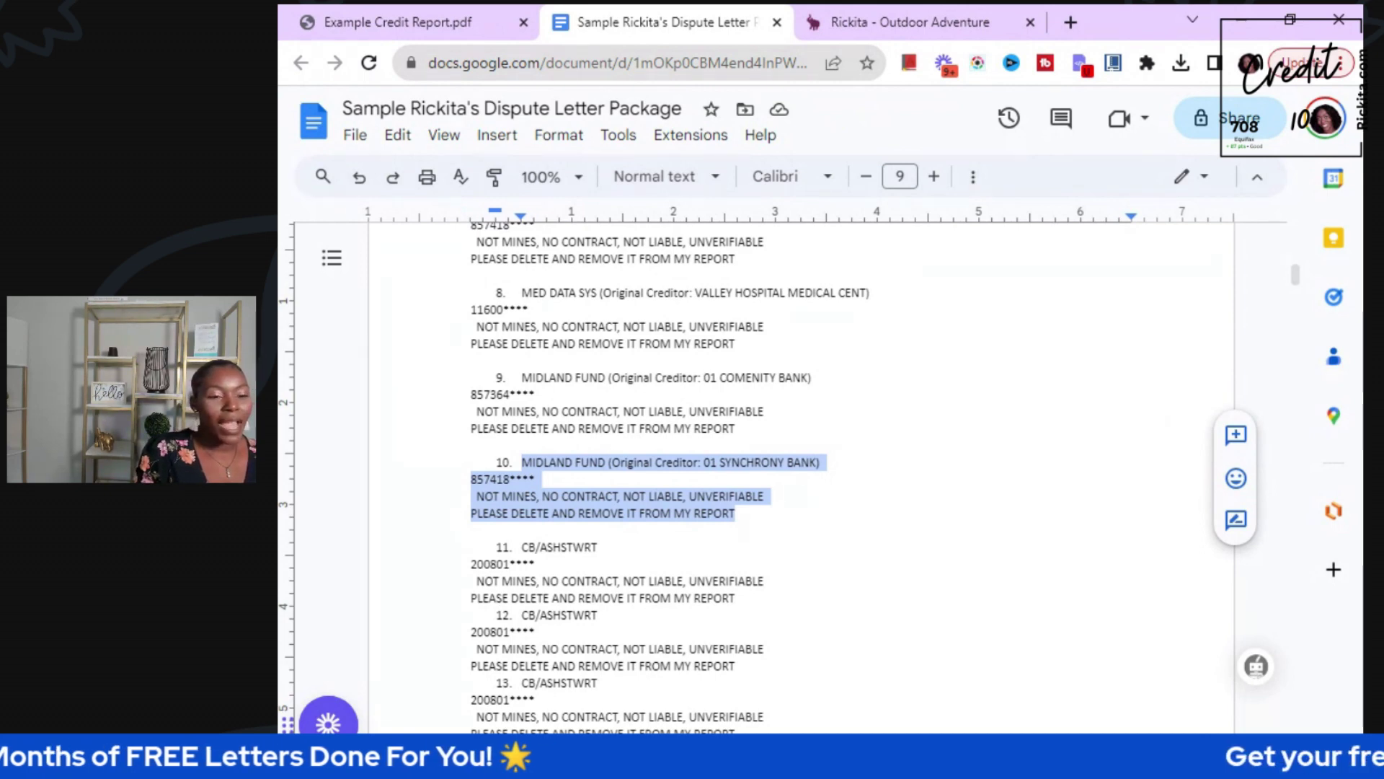
Step: Replace item 27's CB/ASHSTWRT entry with the Midland Fund (Synchrony Bank) entry, followed by a blank line
scroll(800, 476, "down", 2)
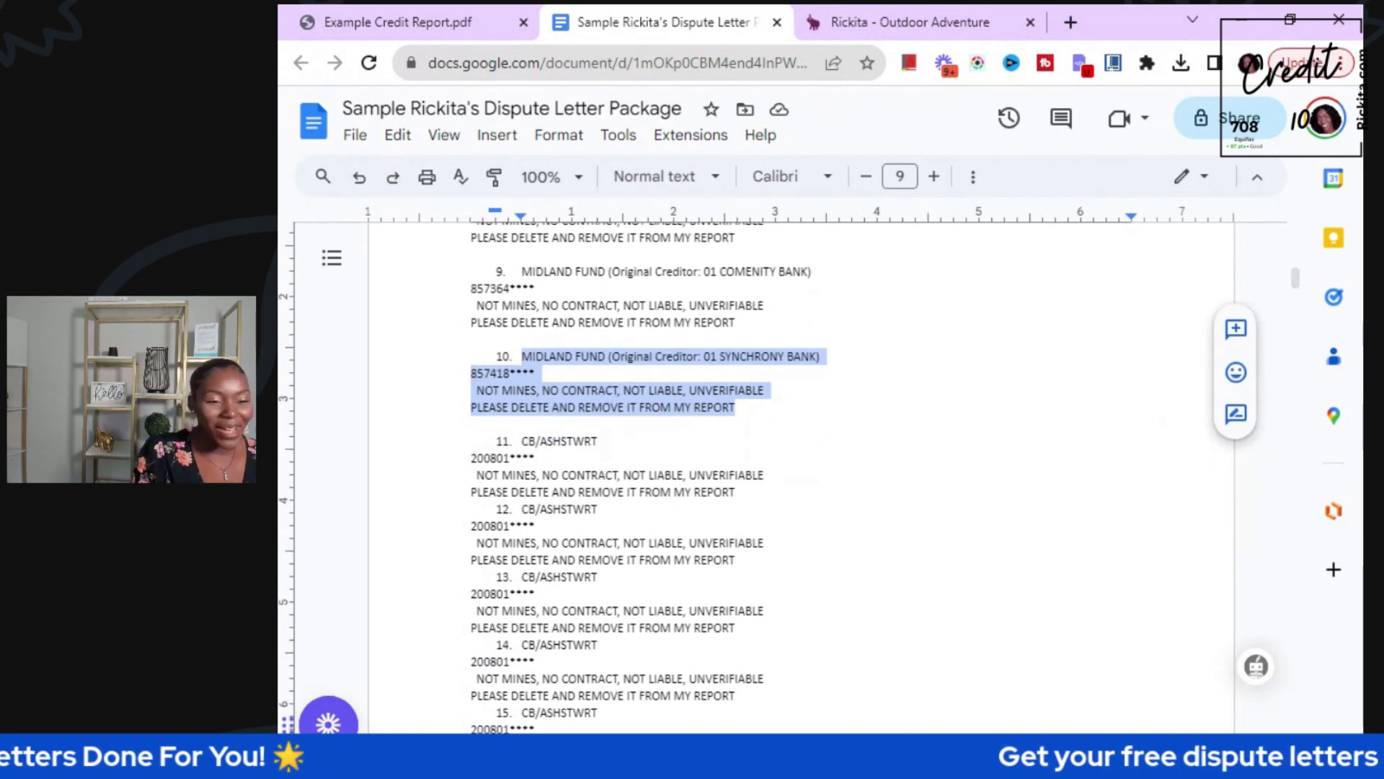
scroll(800, 476, "down", 15)
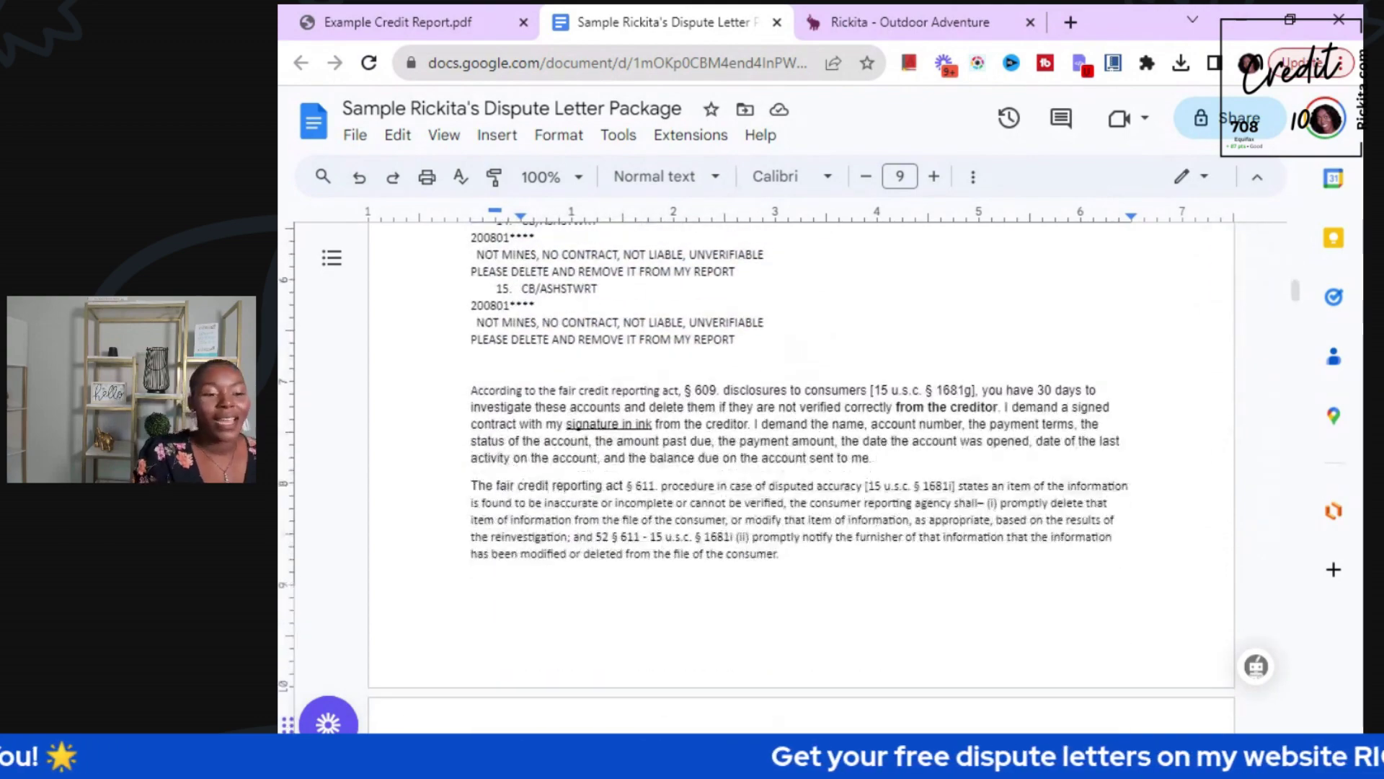
scroll(800, 476, "down", 15)
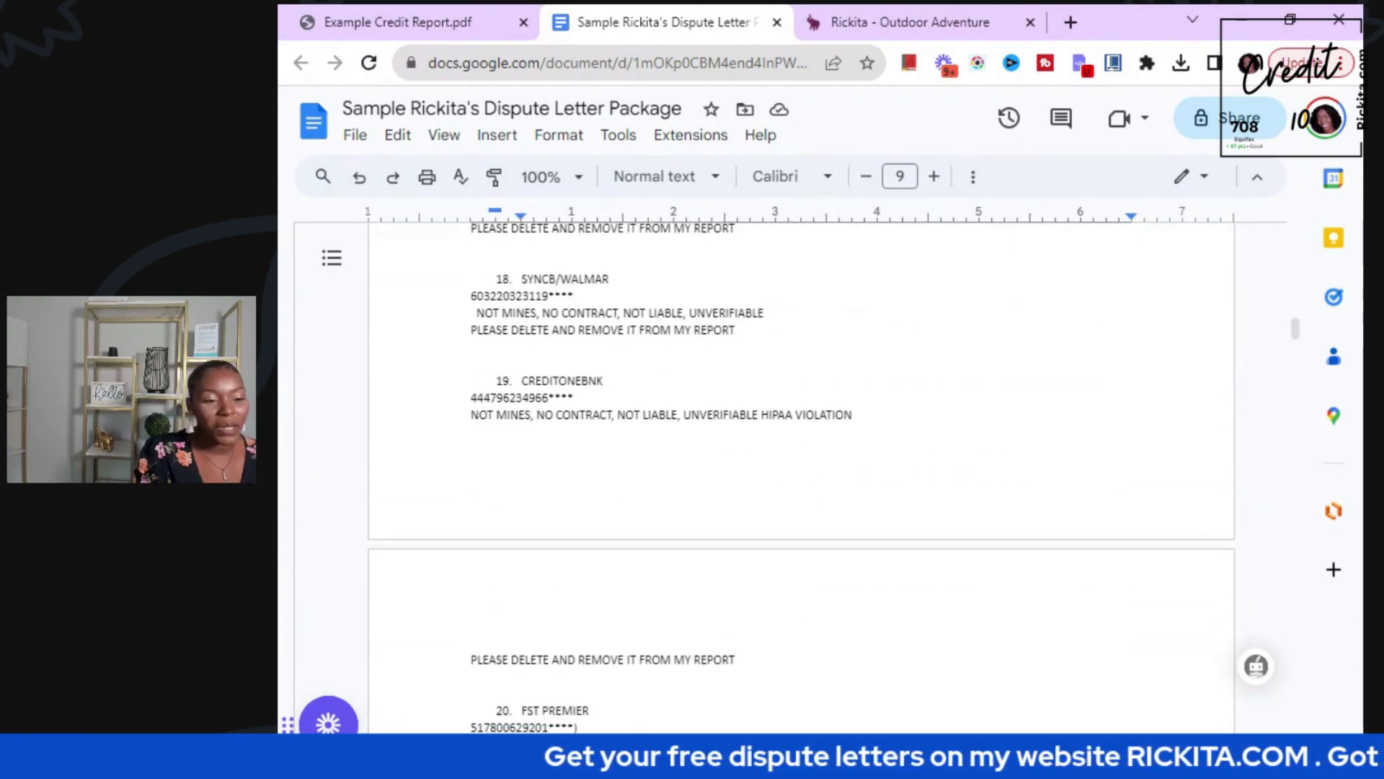
scroll(800, 476, "down", 6)
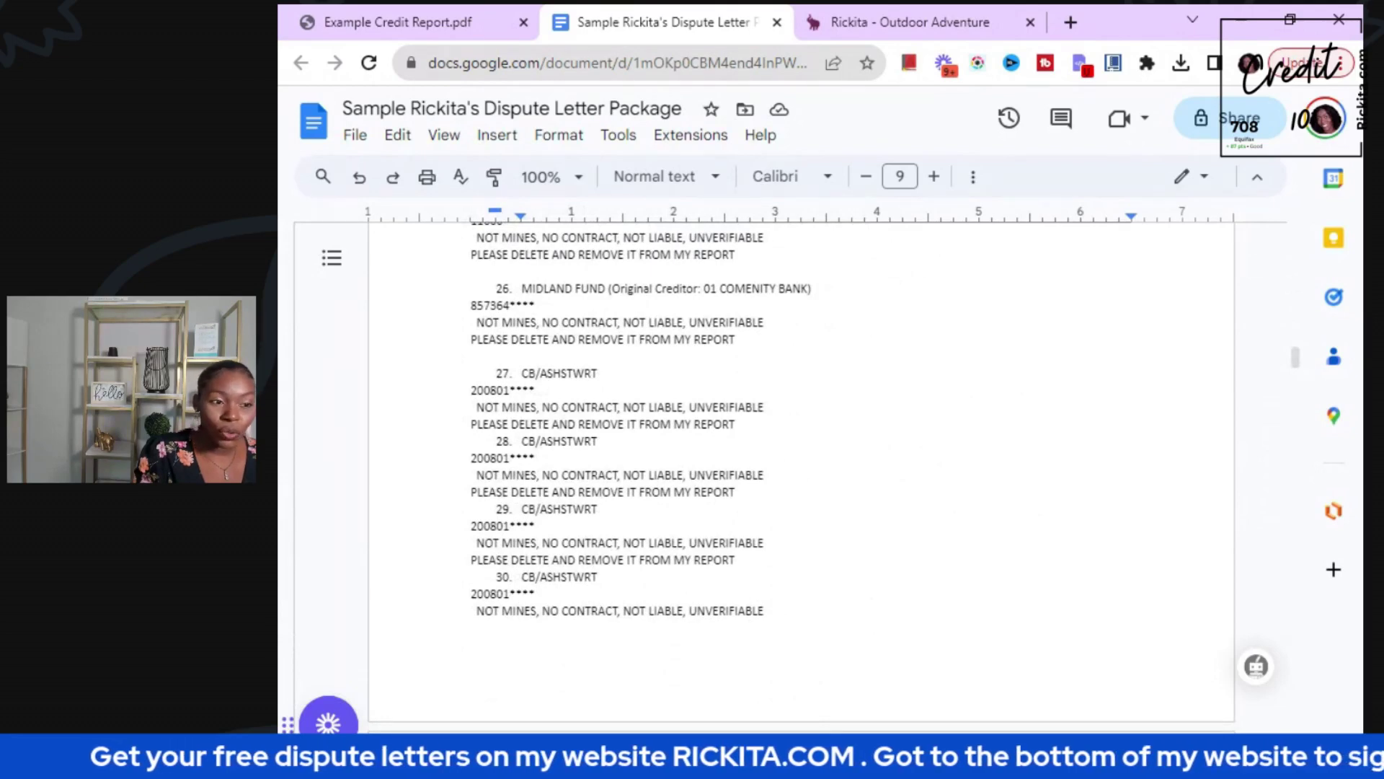
left_click_drag(521, 373, 741, 424)
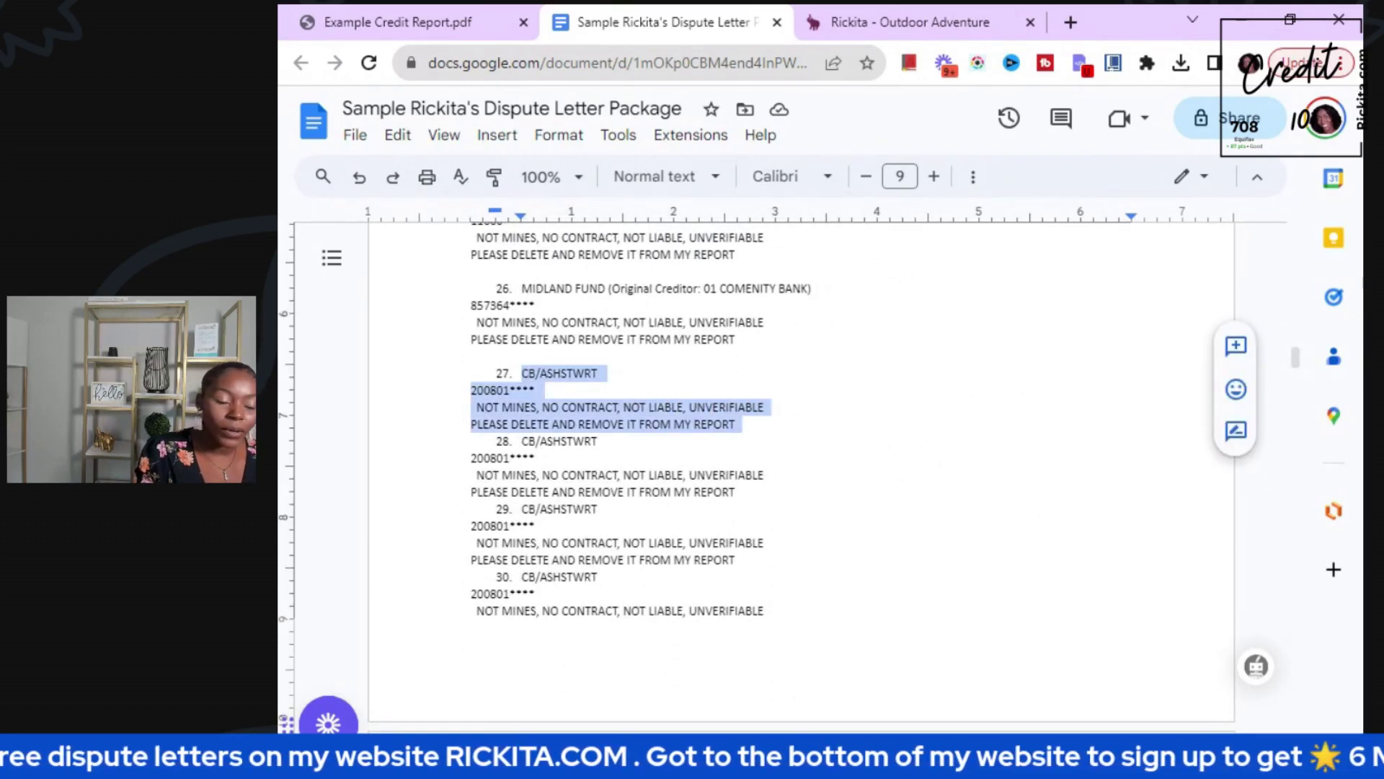
key("ctrl+v")
key("Return")
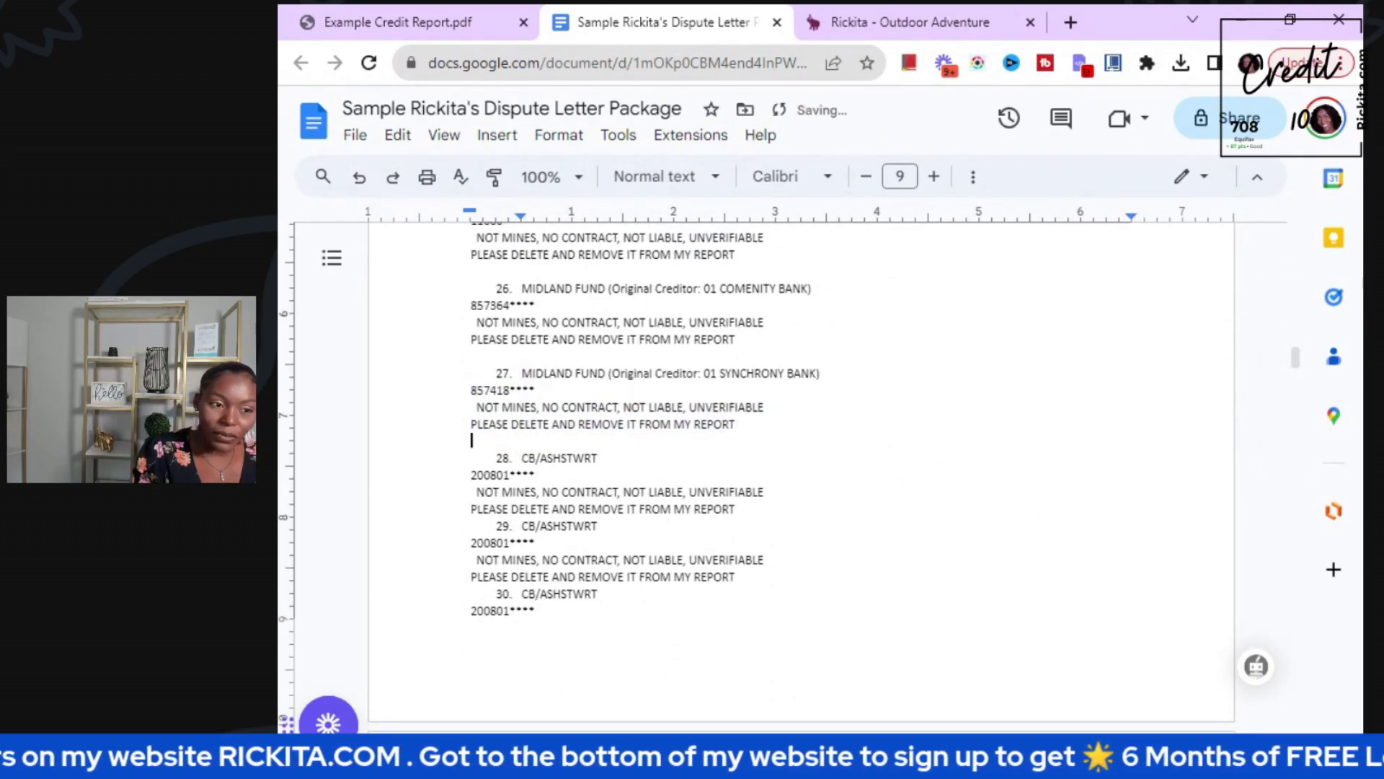
Step: Replace item 42's CB/ASHSTWRT entry with the same Midland Fund entry, then return to the credit report
scroll(800, 469, "down", 15)
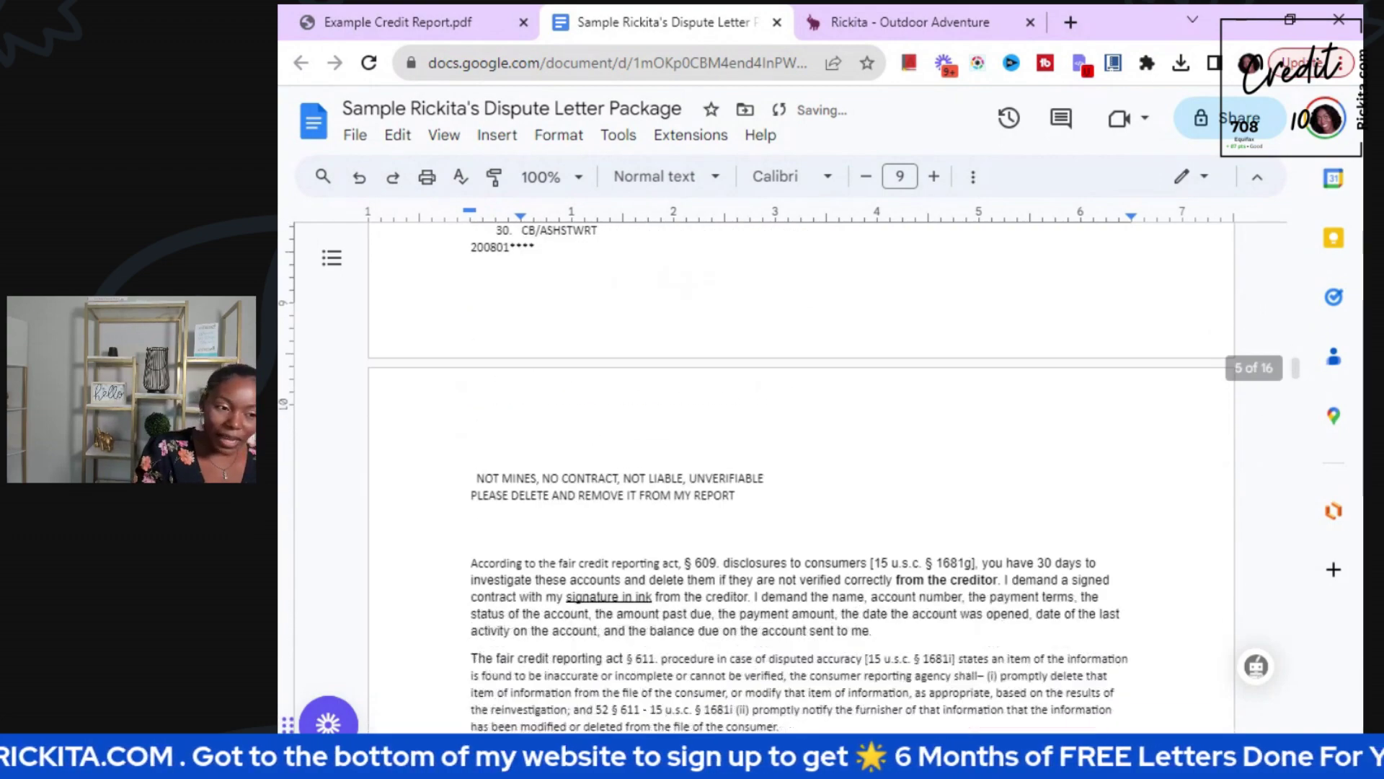
scroll(800, 468, "down", 10)
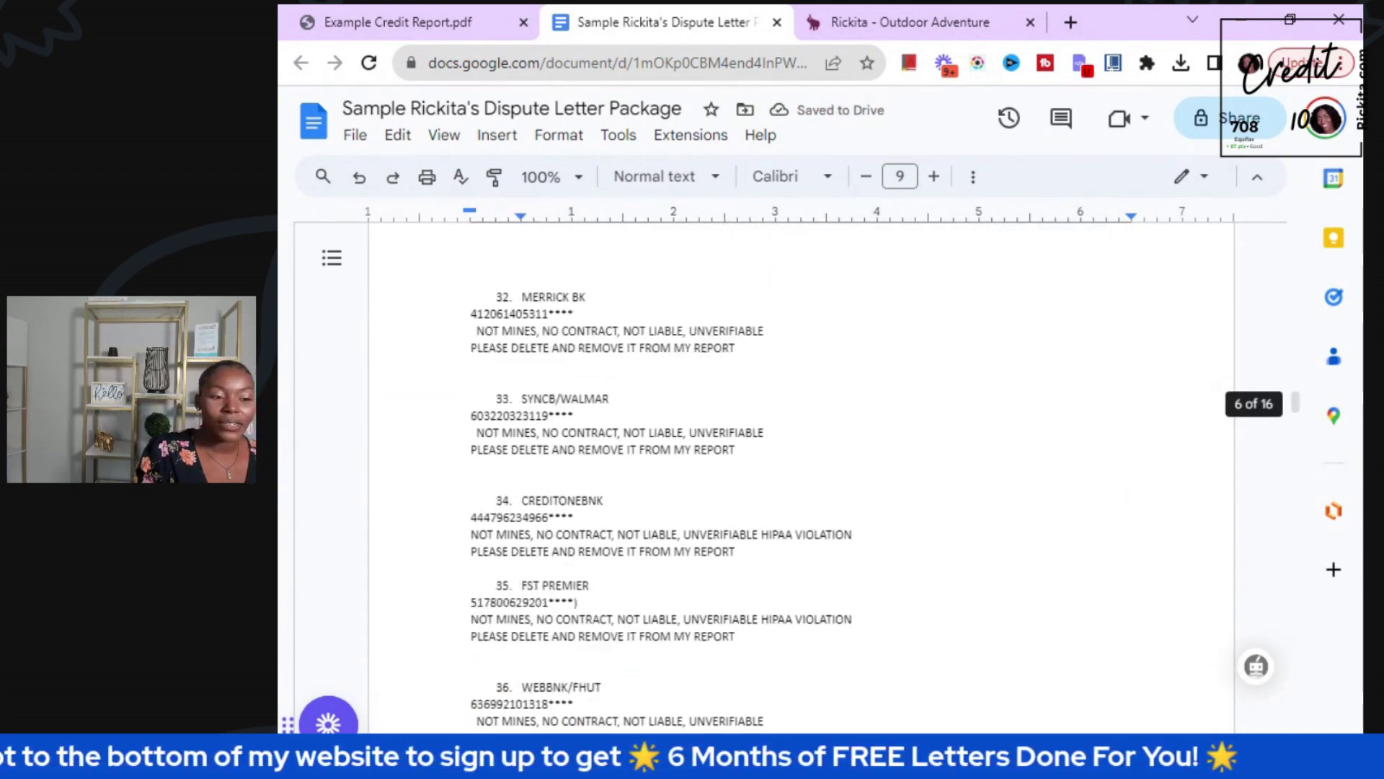
scroll(800, 469, "down", 5)
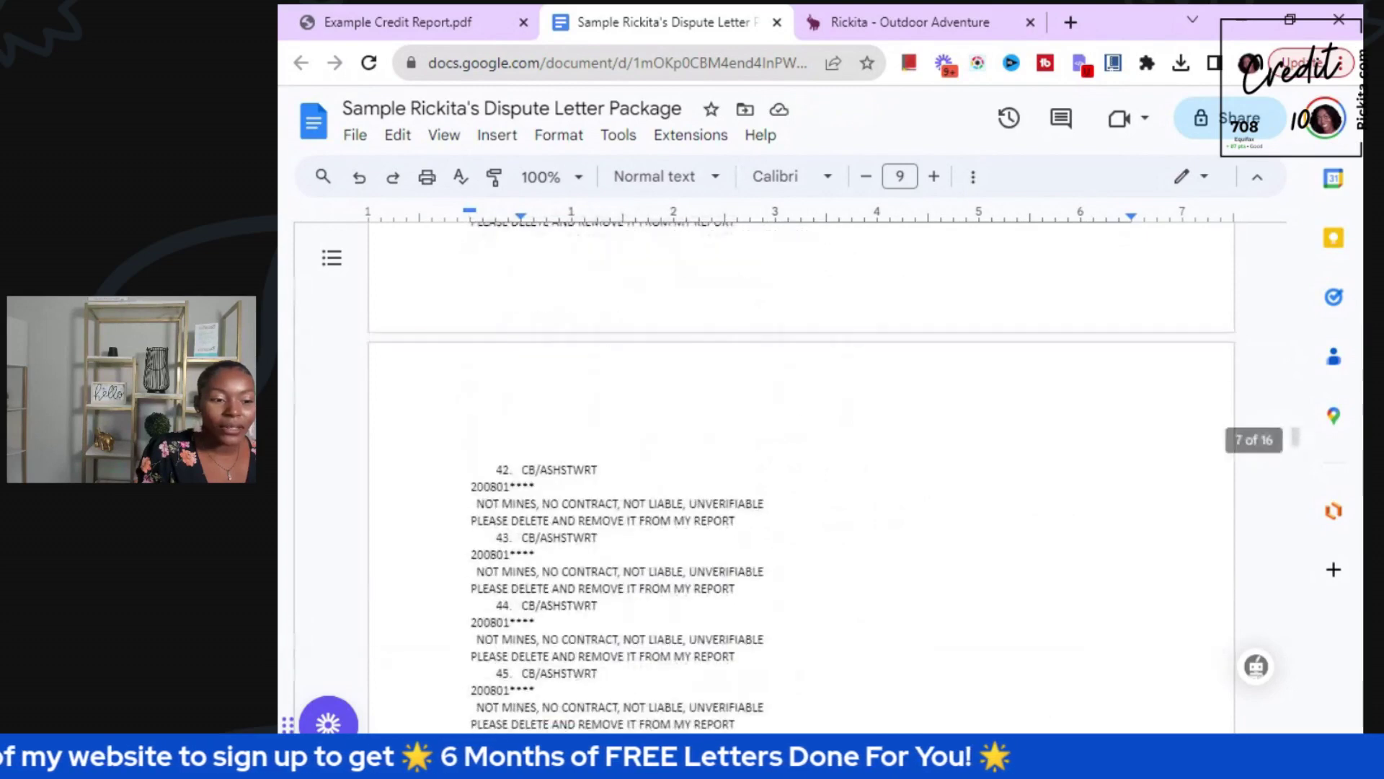
scroll(800, 469, "up", 2)
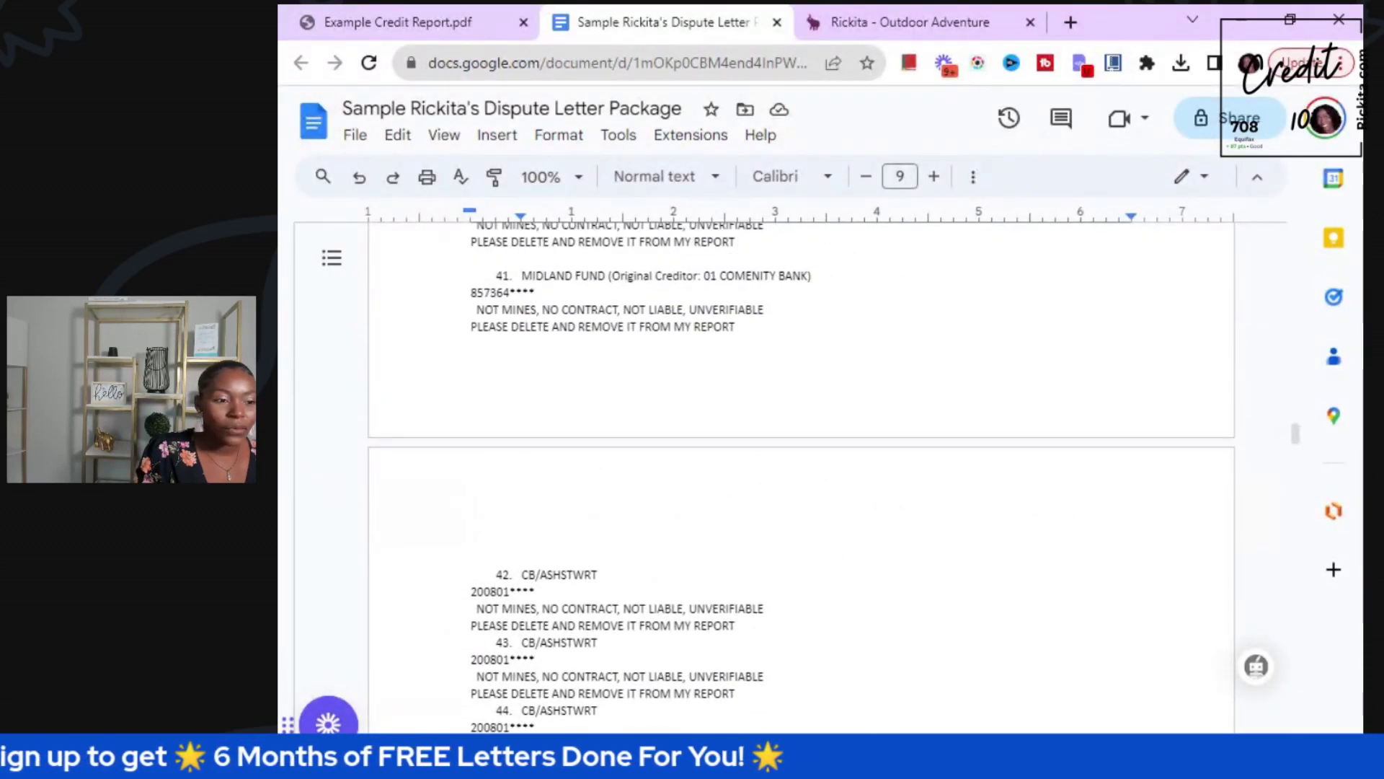
left_click_drag(522, 574, 743, 626)
type("MIDLAND FUND (Original Creditor: 01 SYNCHRONY BANK) 857418**** NOT MINES, NO CONTRACT, NOT LIABLE, UNVERIFIABLE PLEASE DELETE AND REMOVE IT FROM MY REPORT")
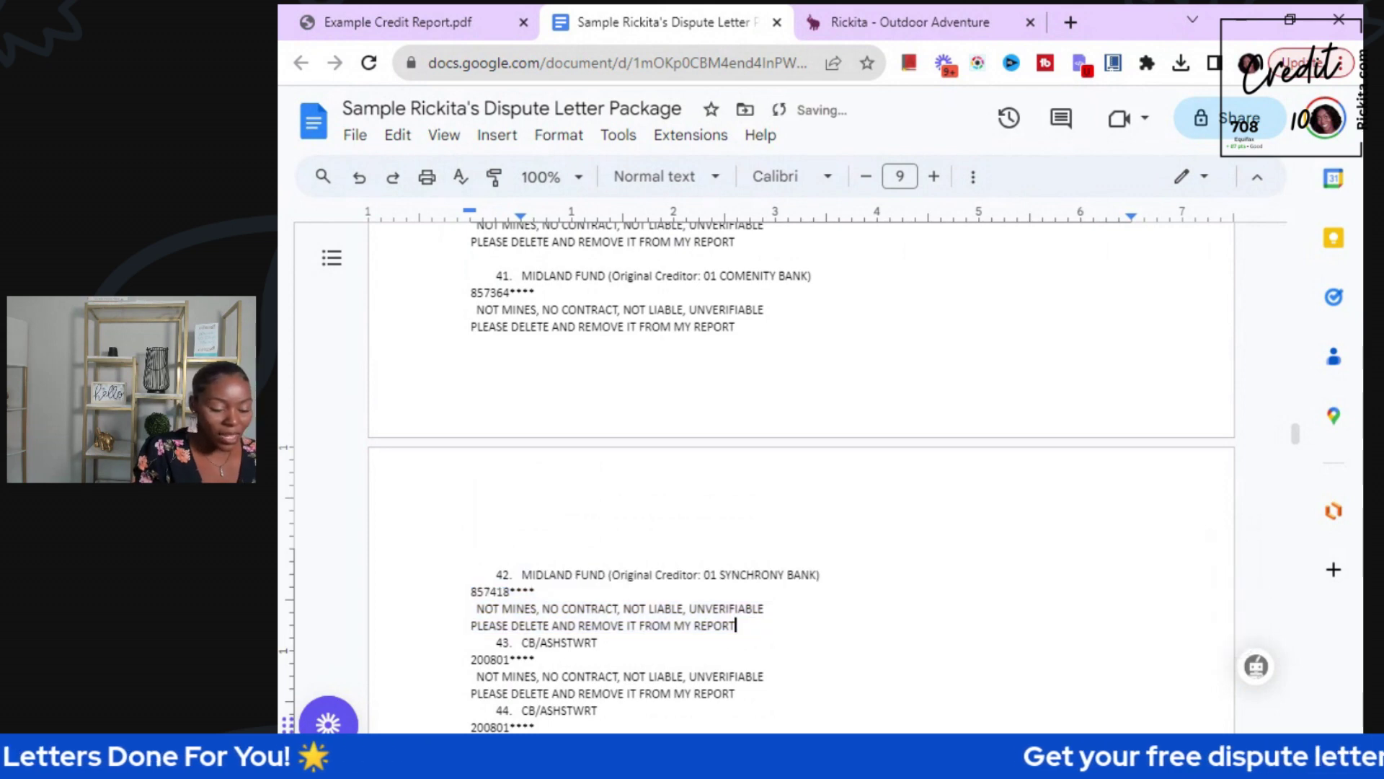
key("Return")
scroll(800, 461, "down", 15)
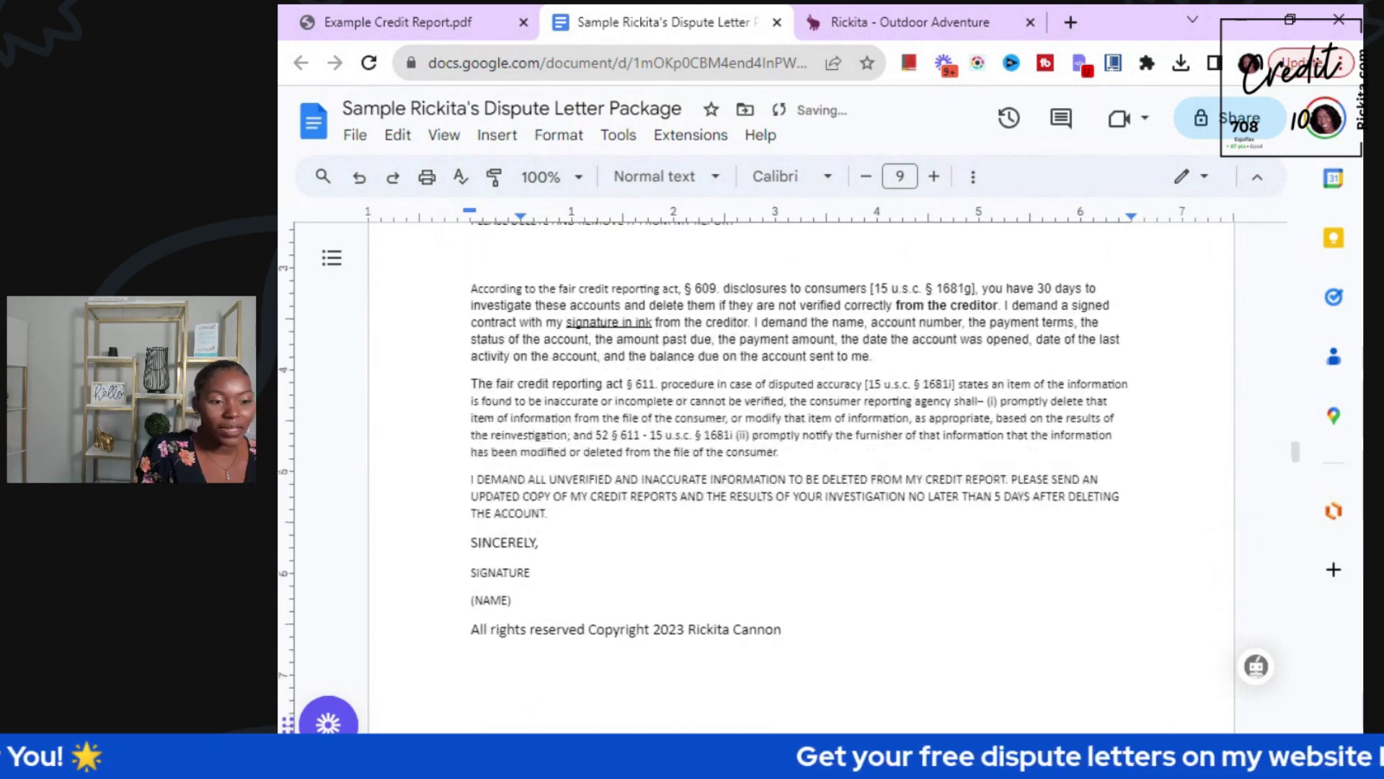
scroll(800, 476, "up", 20)
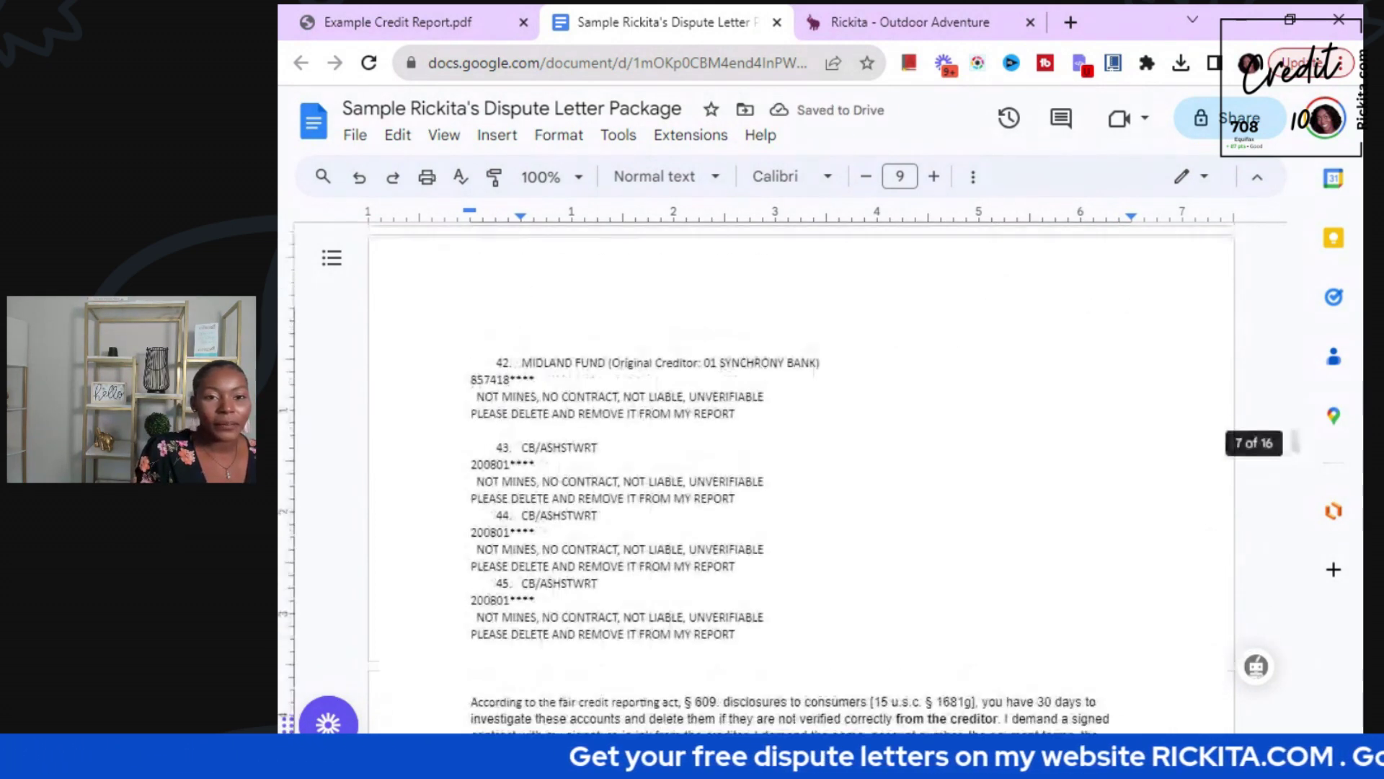
scroll(800, 476, "up", 15)
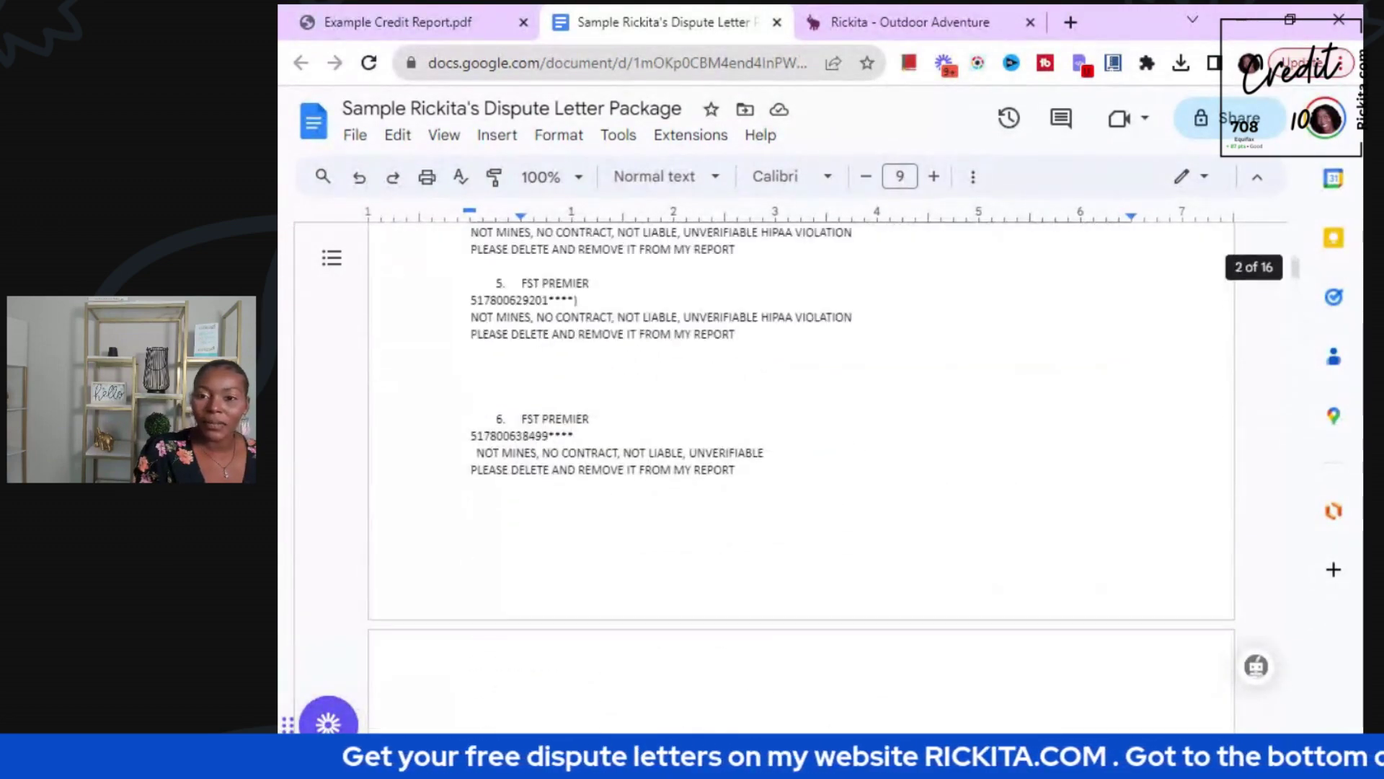
left_click(368, 13)
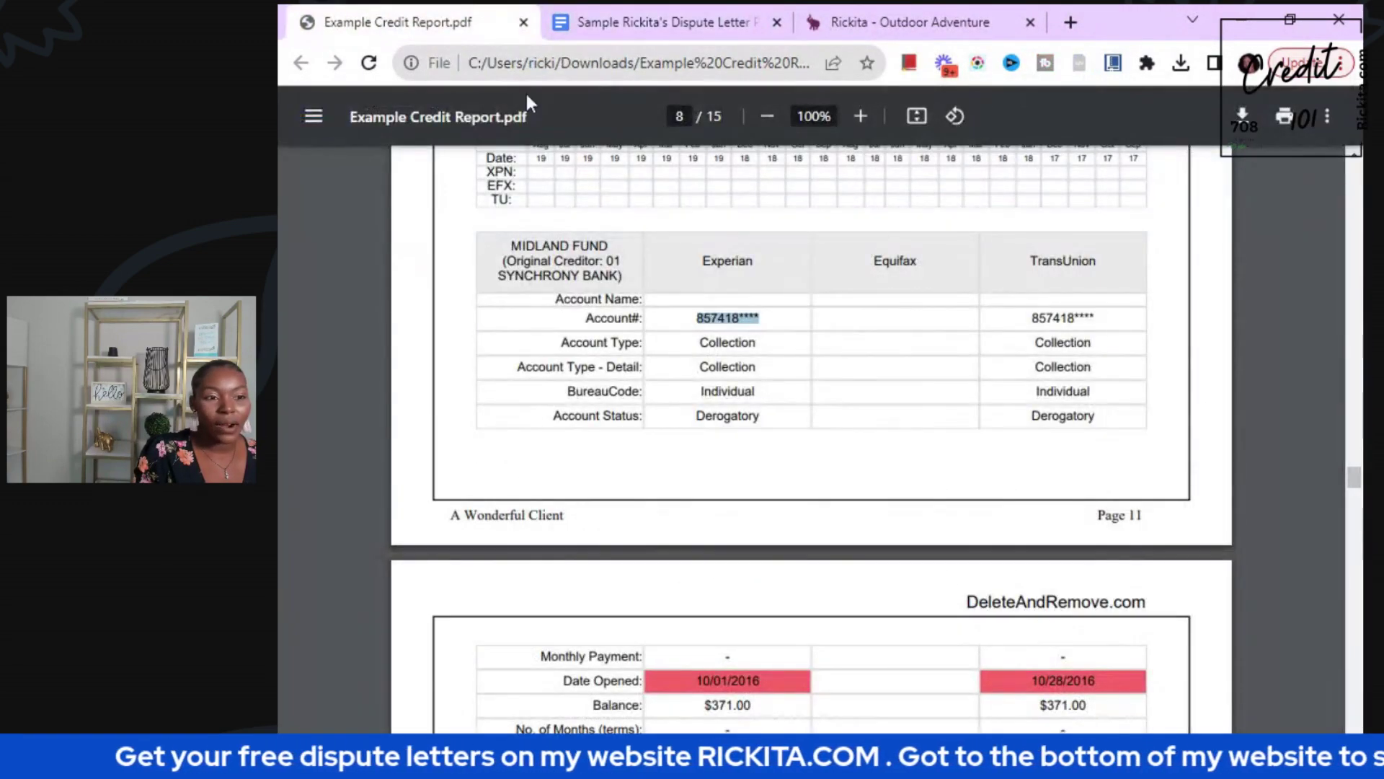
Step: Copy TARGET/TD from the credit report over item 11's old creditor name
scroll(798, 285, "down", 3)
scroll(803, 294, "down", 8)
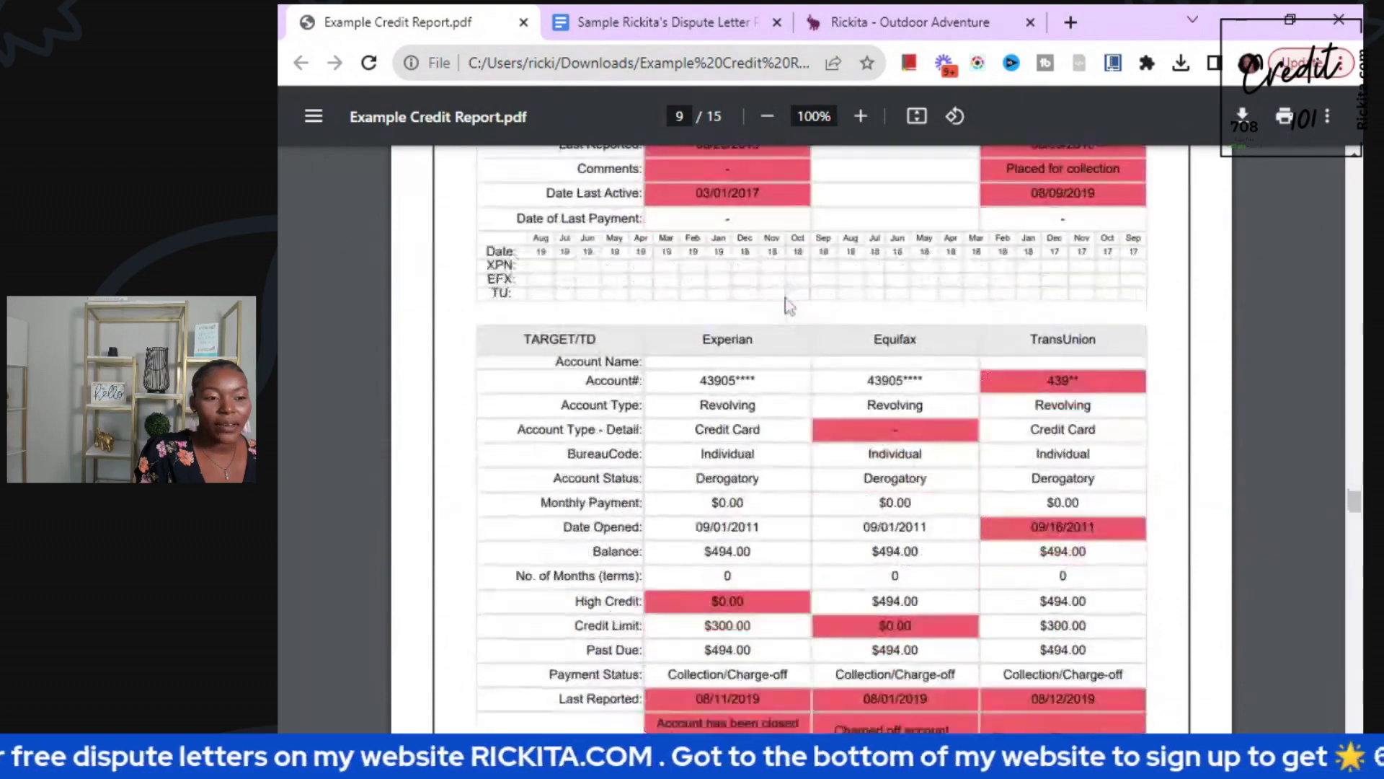
left_click_drag(523, 198, 597, 198)
key("ctrl+c")
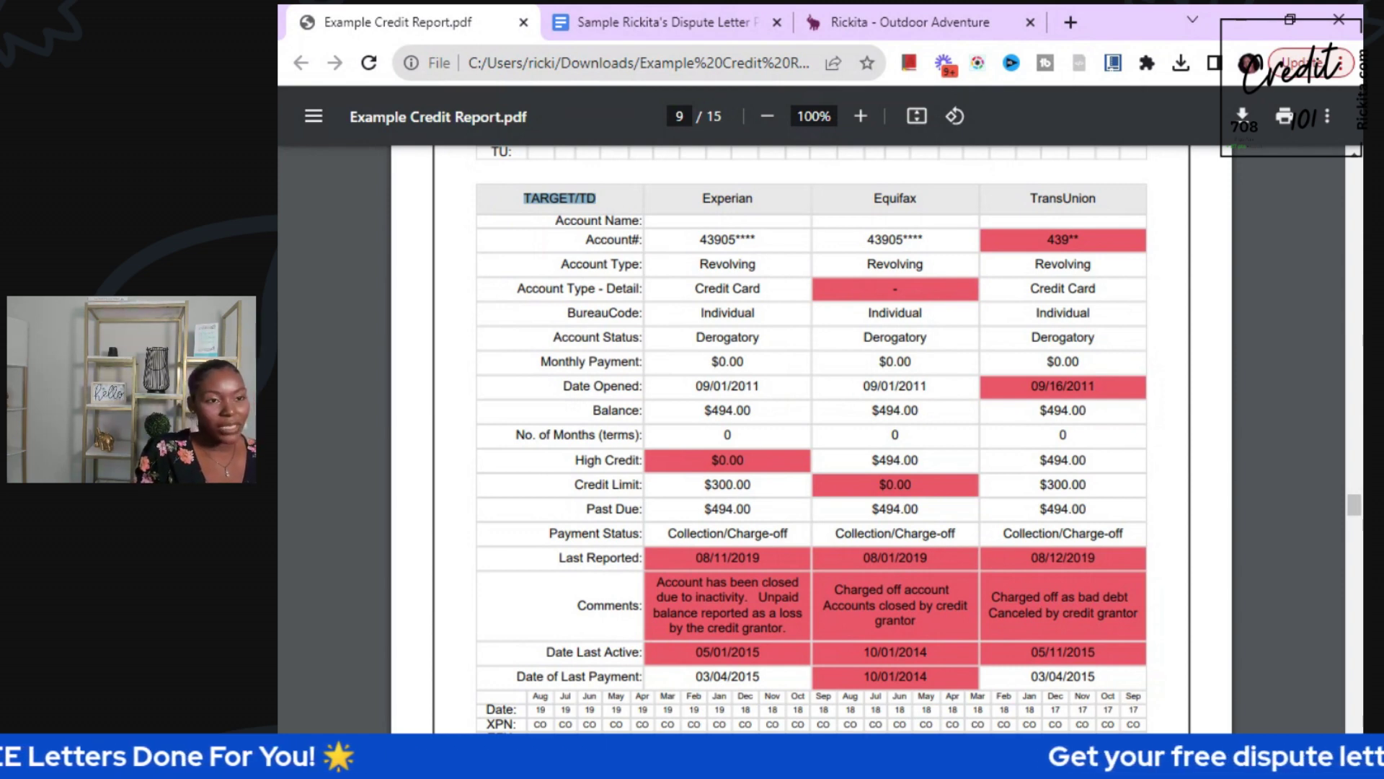
key("ctrl+Tab")
scroll(800, 476, "down", 20)
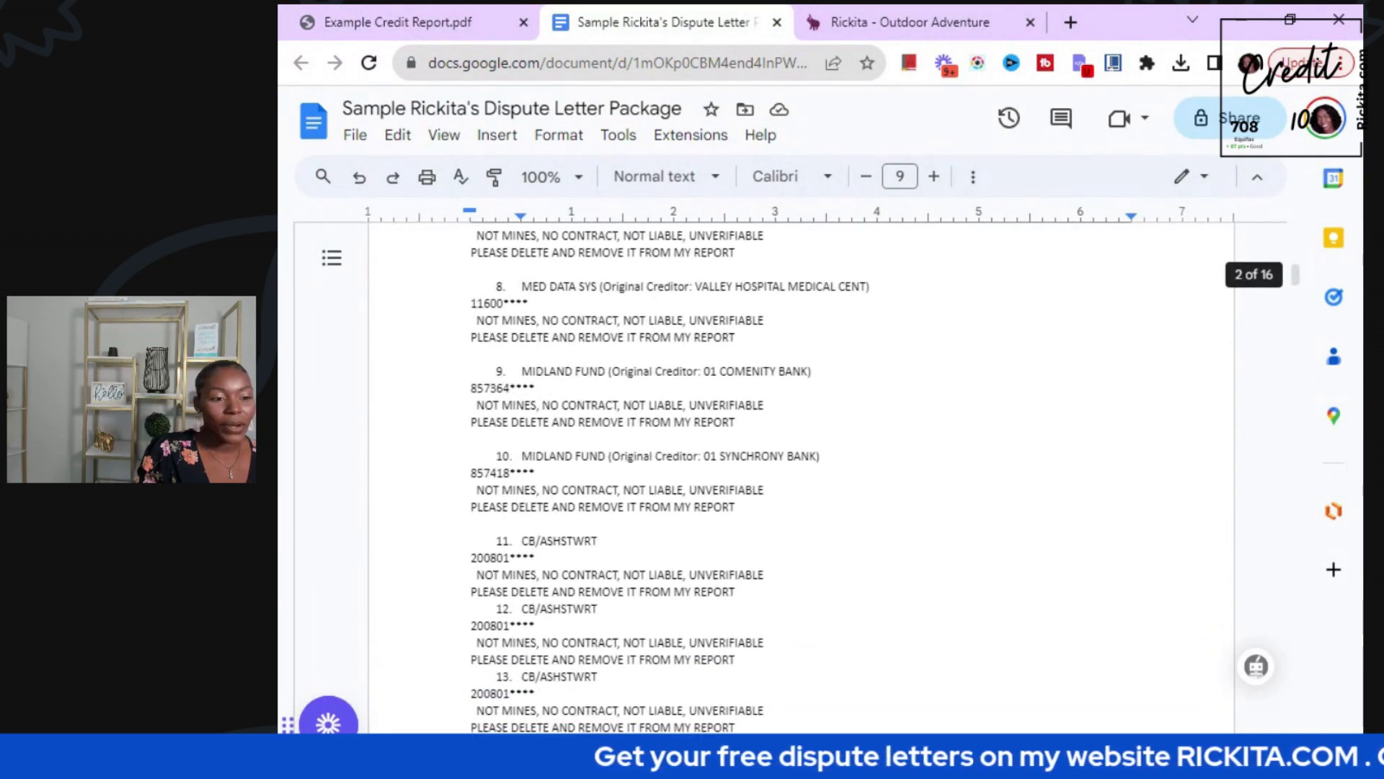
scroll(800, 476, "down", 2)
left_click_drag(521, 441, 591, 440)
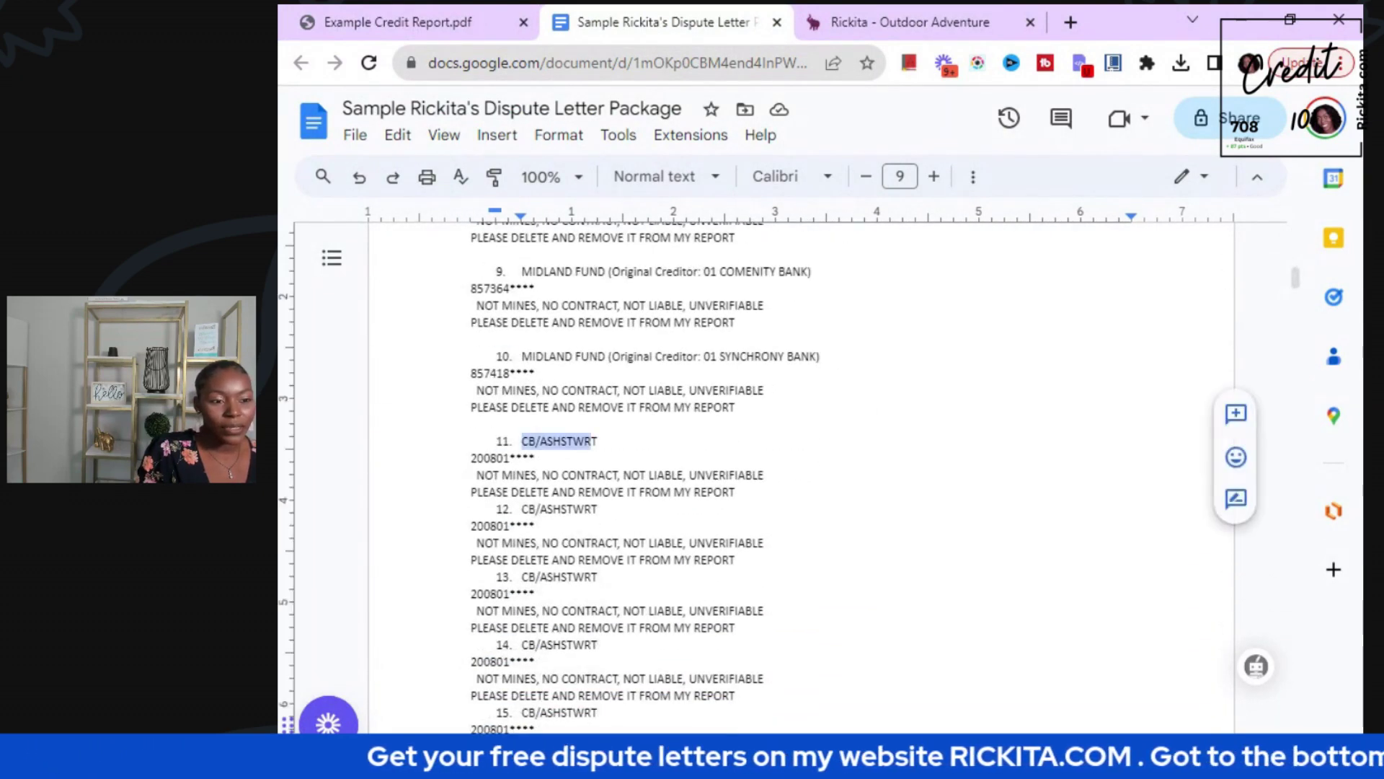
key("ctrl+v")
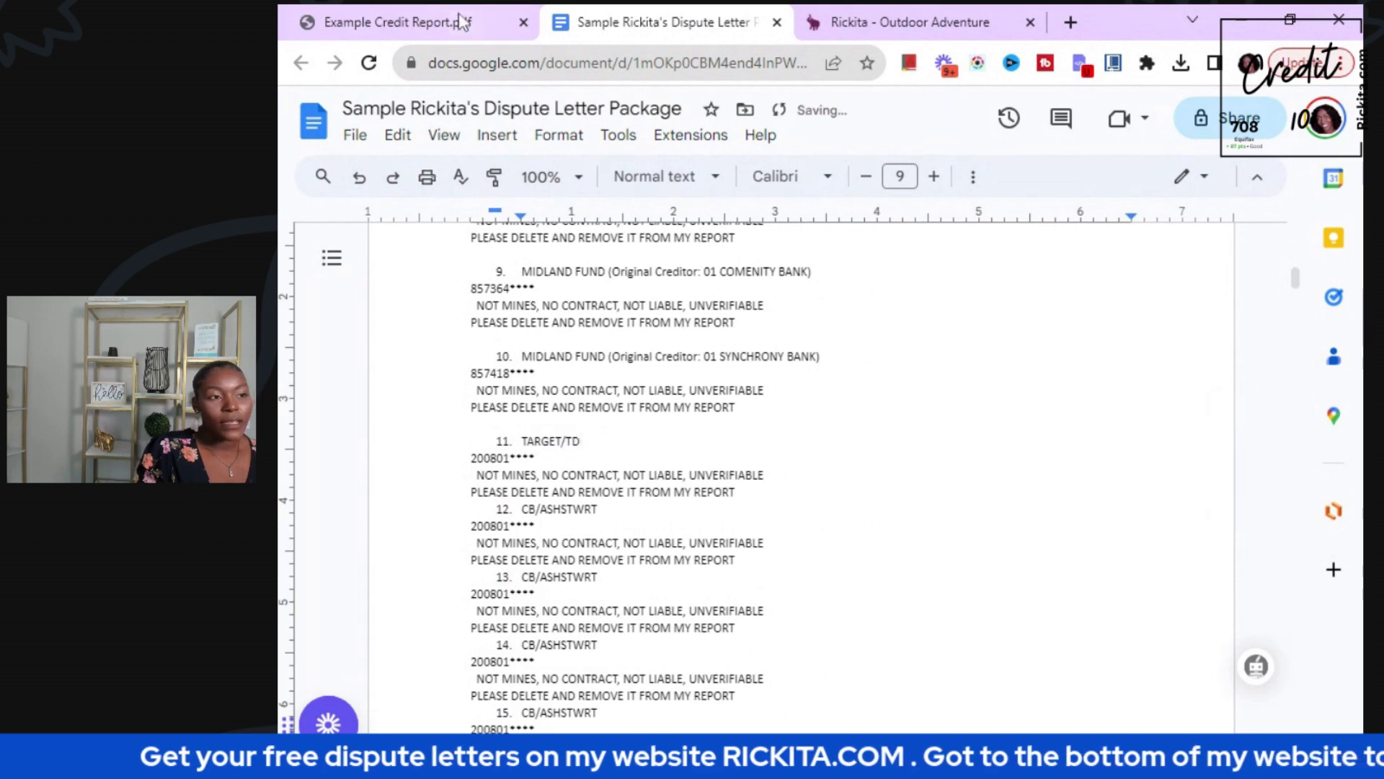
Step: Replace item 11's old account number with the TARGET/TD Experian account number and add a blank line
left_click(433, 21)
left_click_drag(699, 239, 755, 239)
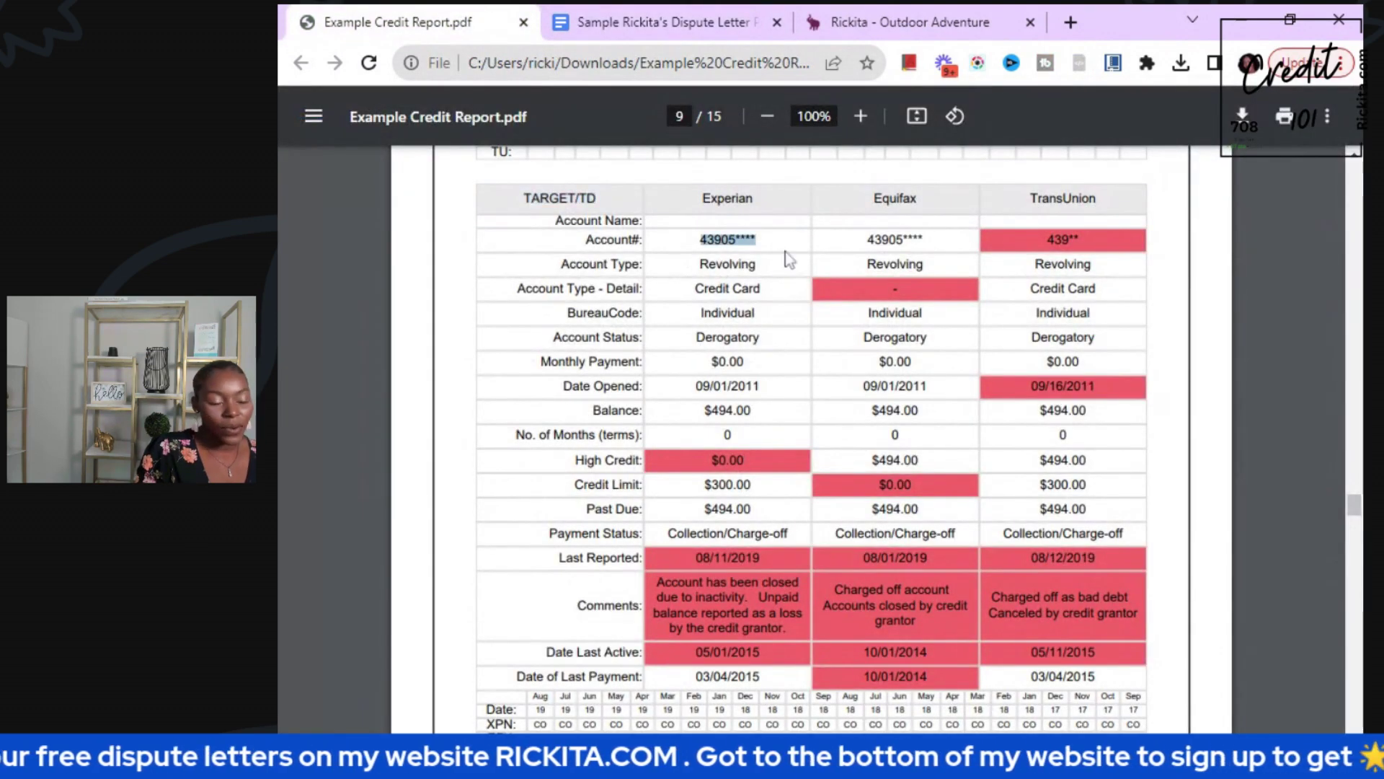
left_click(685, 21)
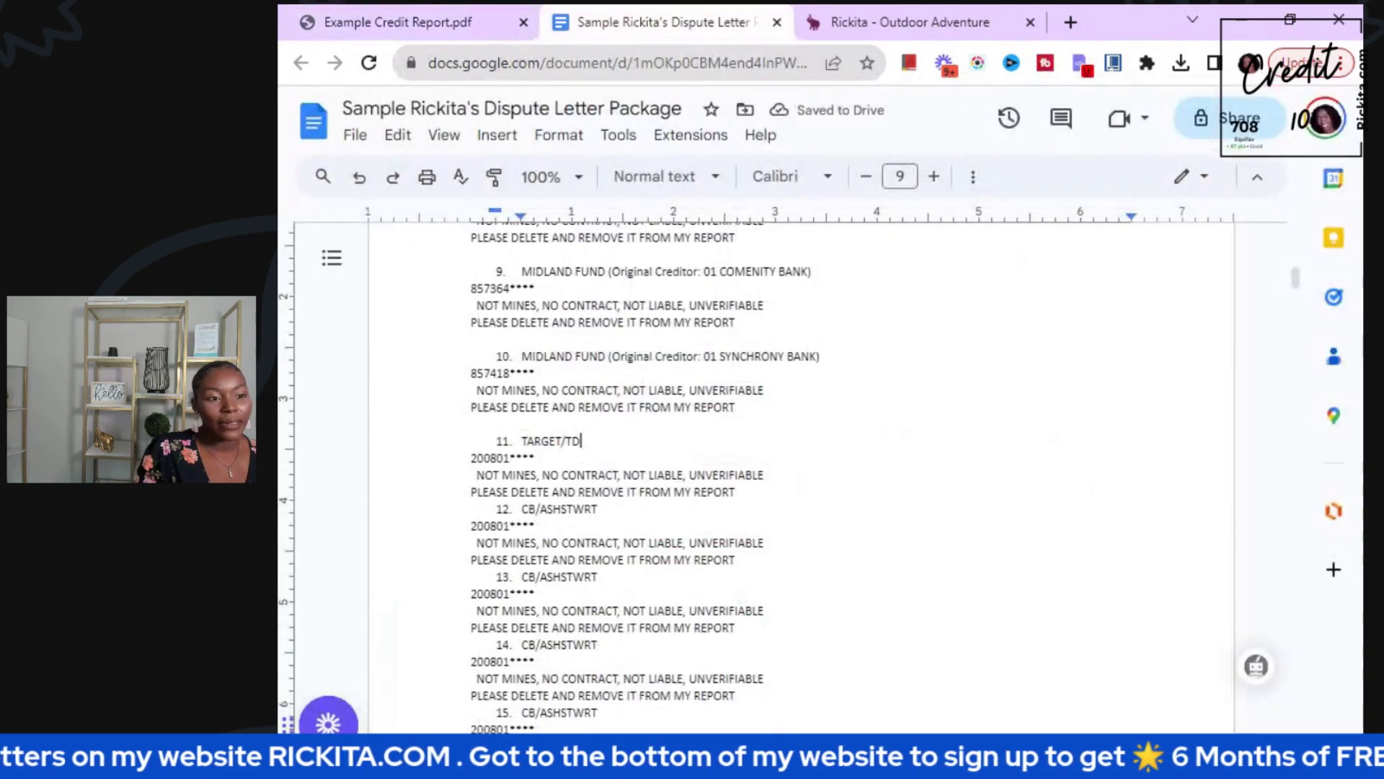
left_click_drag(537, 458, 475, 458)
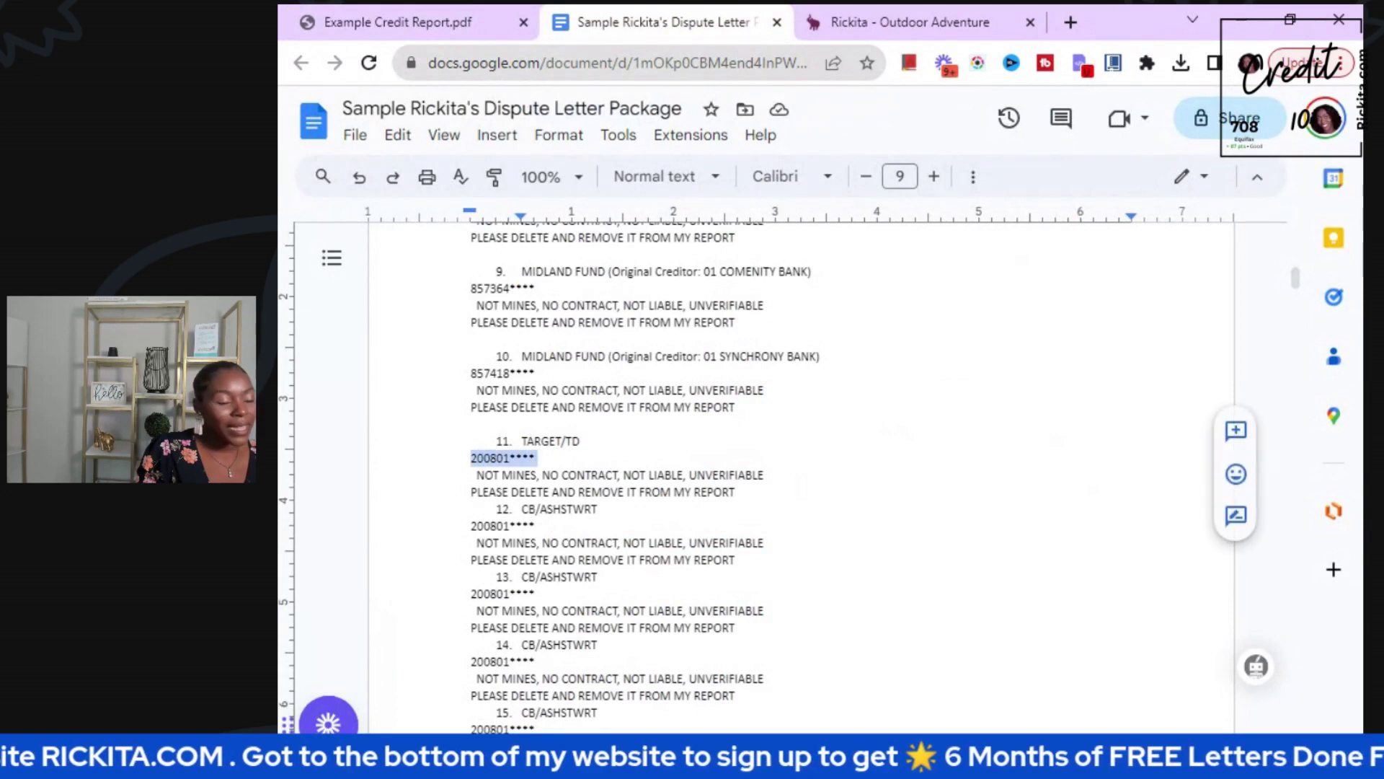
type("43905")
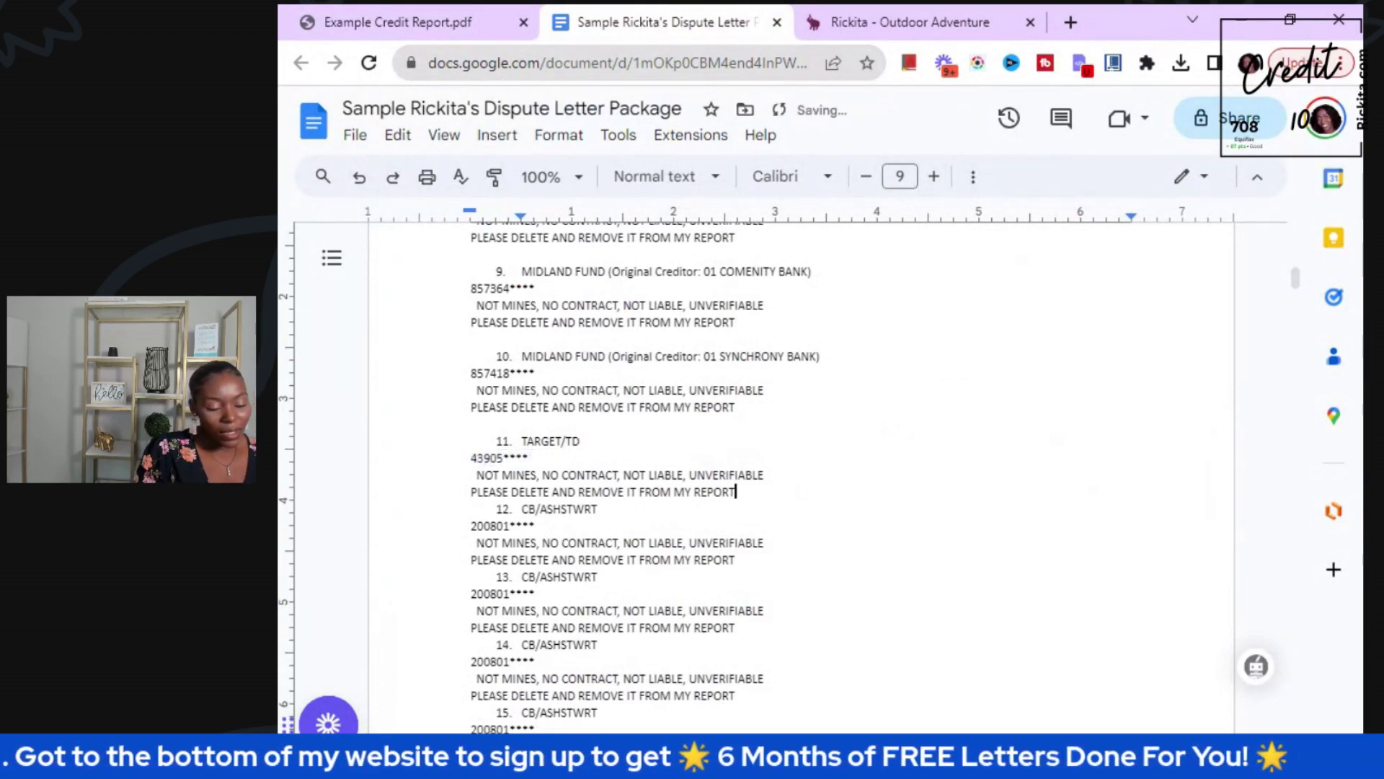
key("Return")
Step: Copy the full TARGET/TD entry from item 11 and paste it over item 28
left_click_drag(522, 441, 742, 493)
key("ctrl+c")
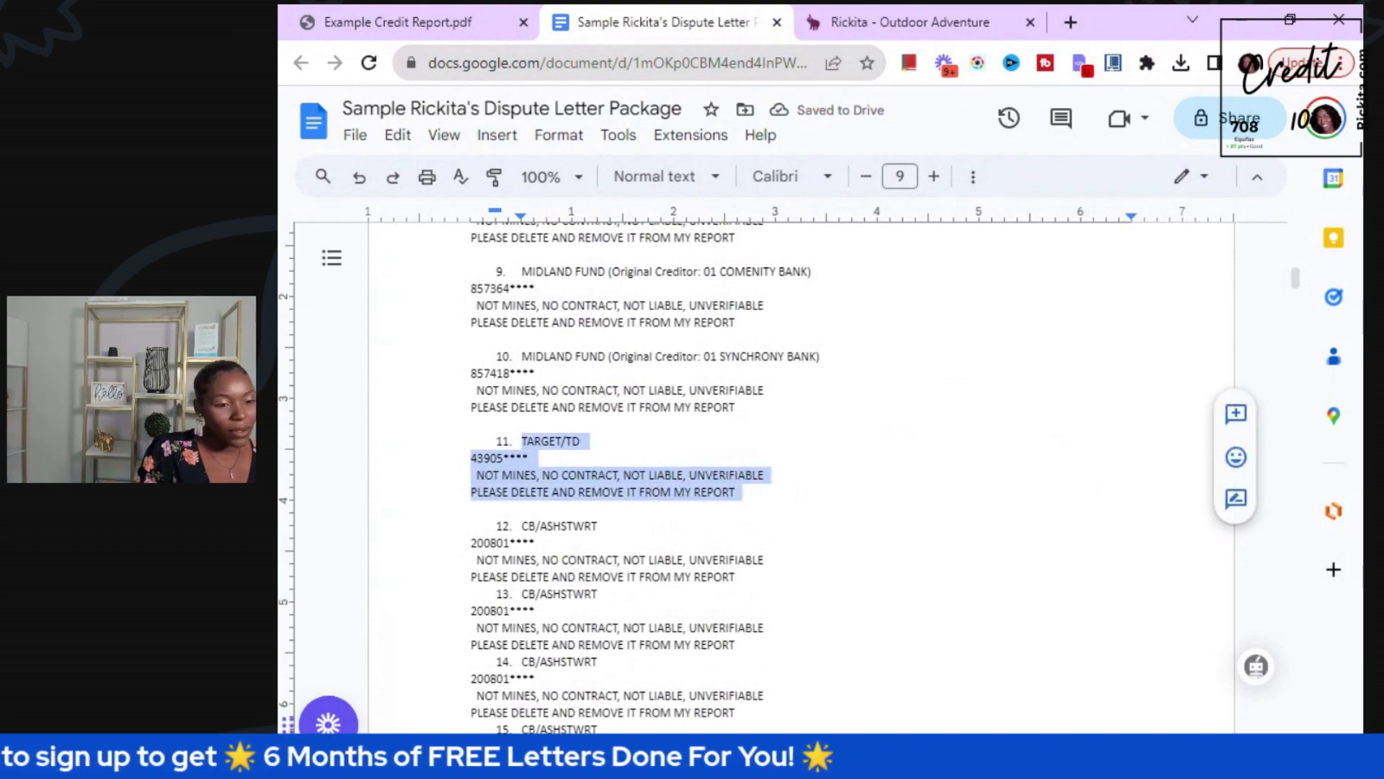
scroll(764, 454, "down", 15)
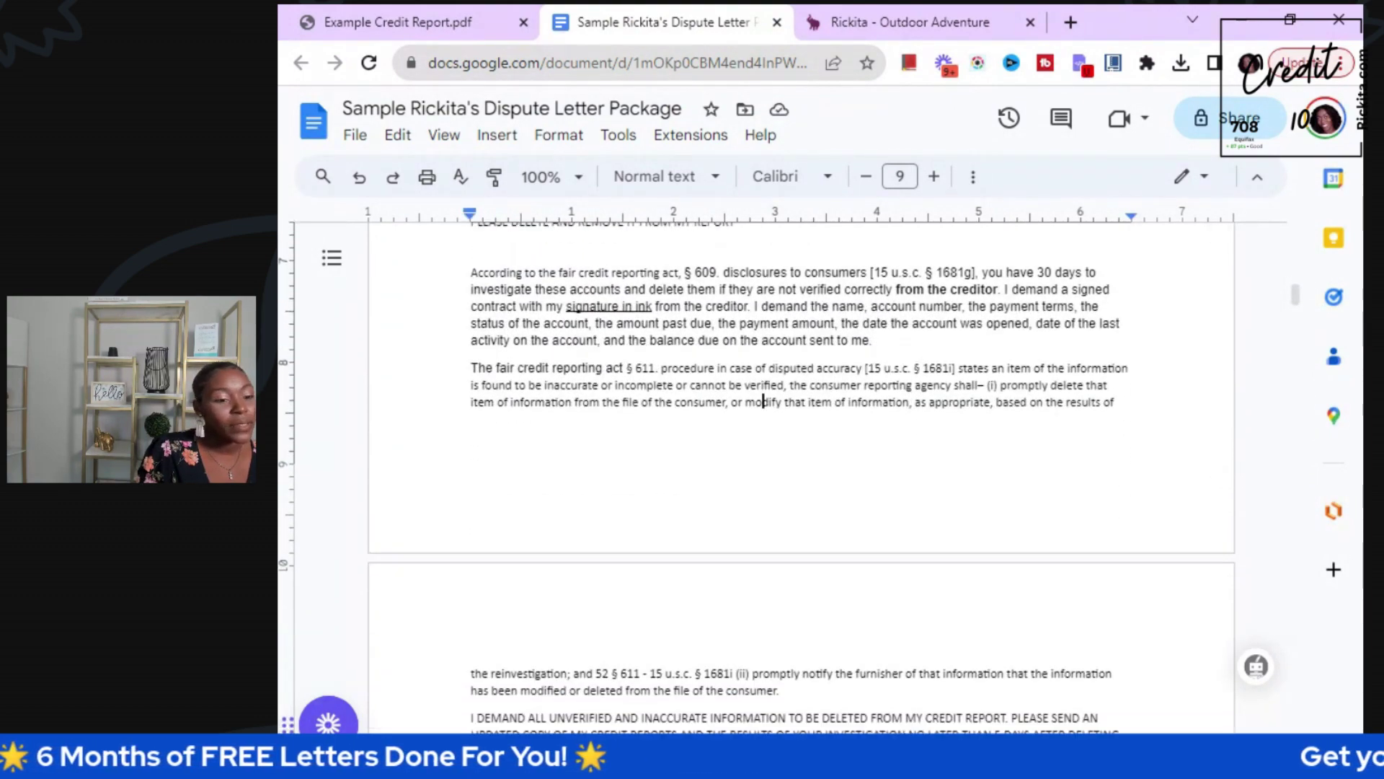
scroll(764, 454, "down", 15)
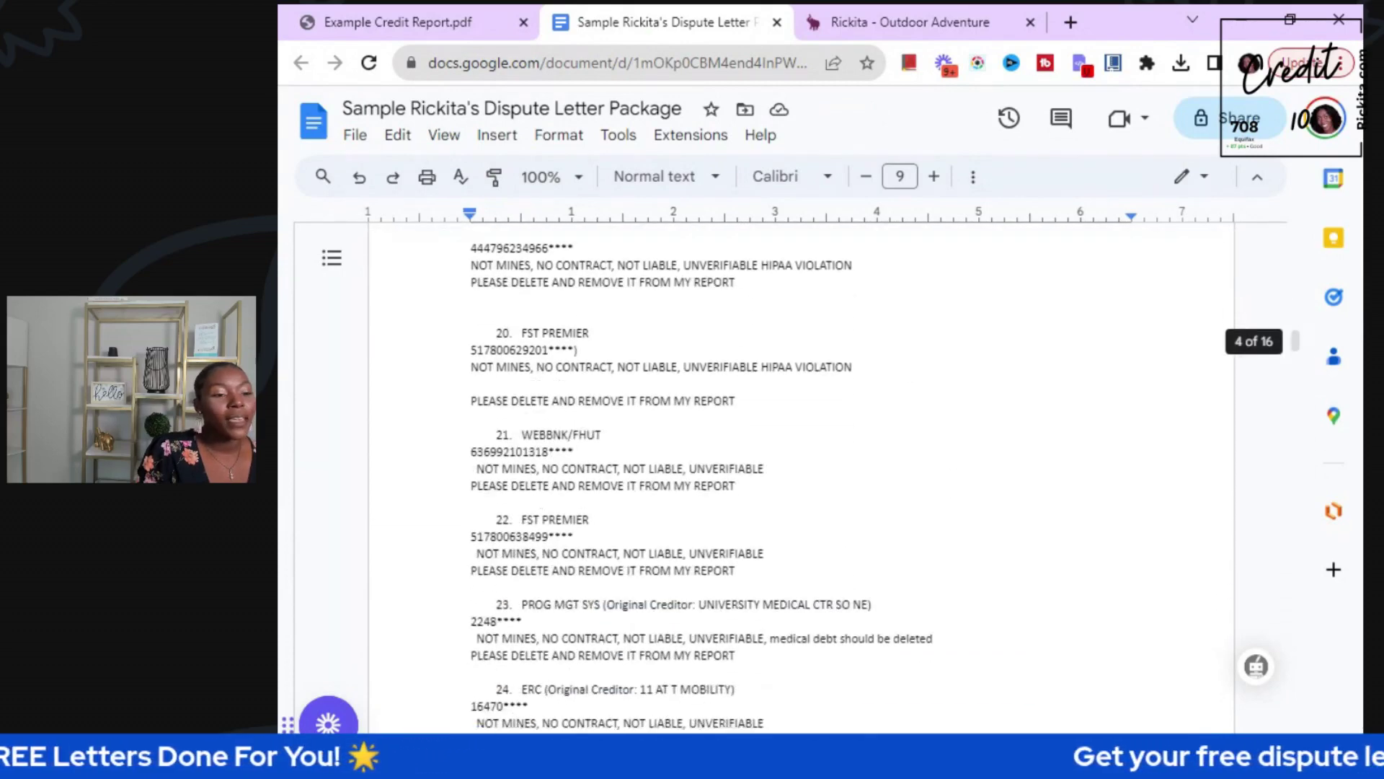
scroll(764, 455, "down", 7)
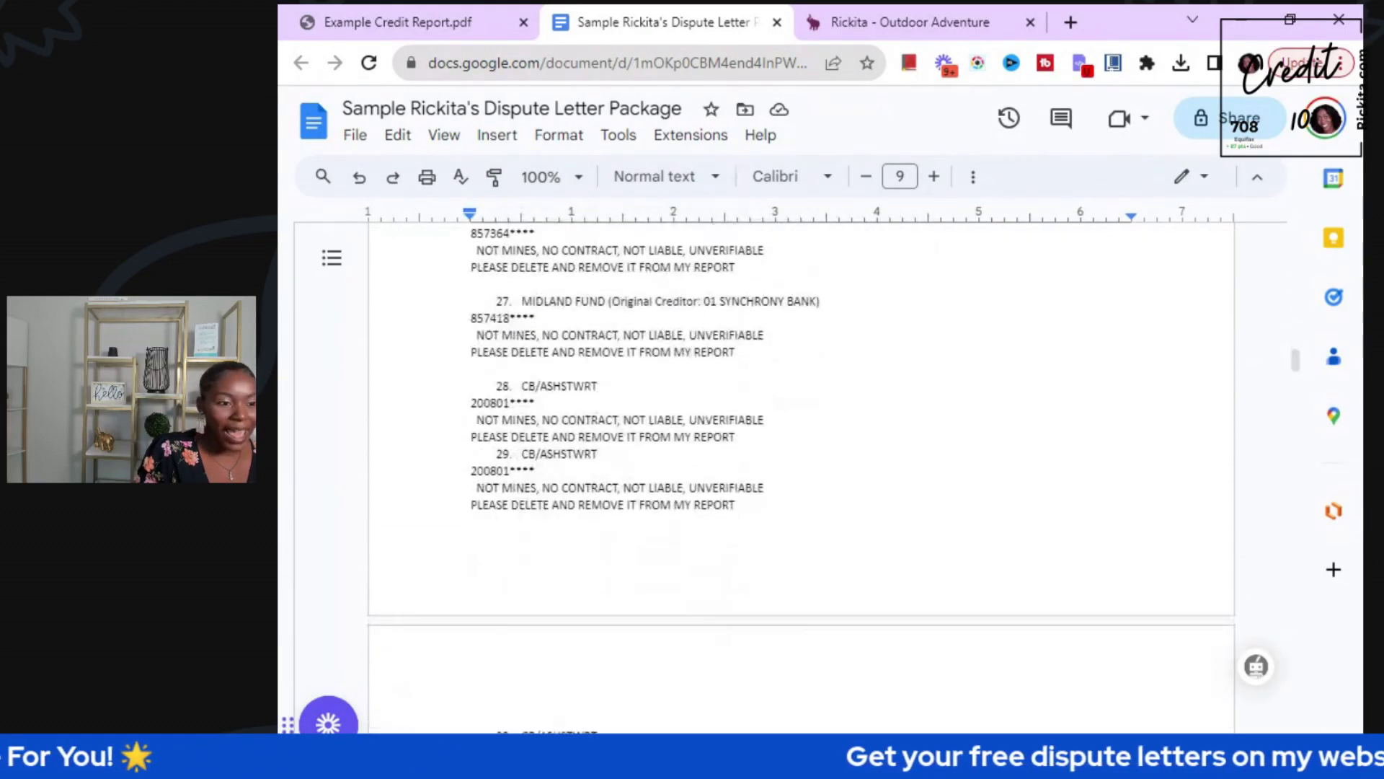
scroll(764, 454, "down", 2)
scroll(764, 454, "up", 3)
left_click_drag(521, 386, 735, 437)
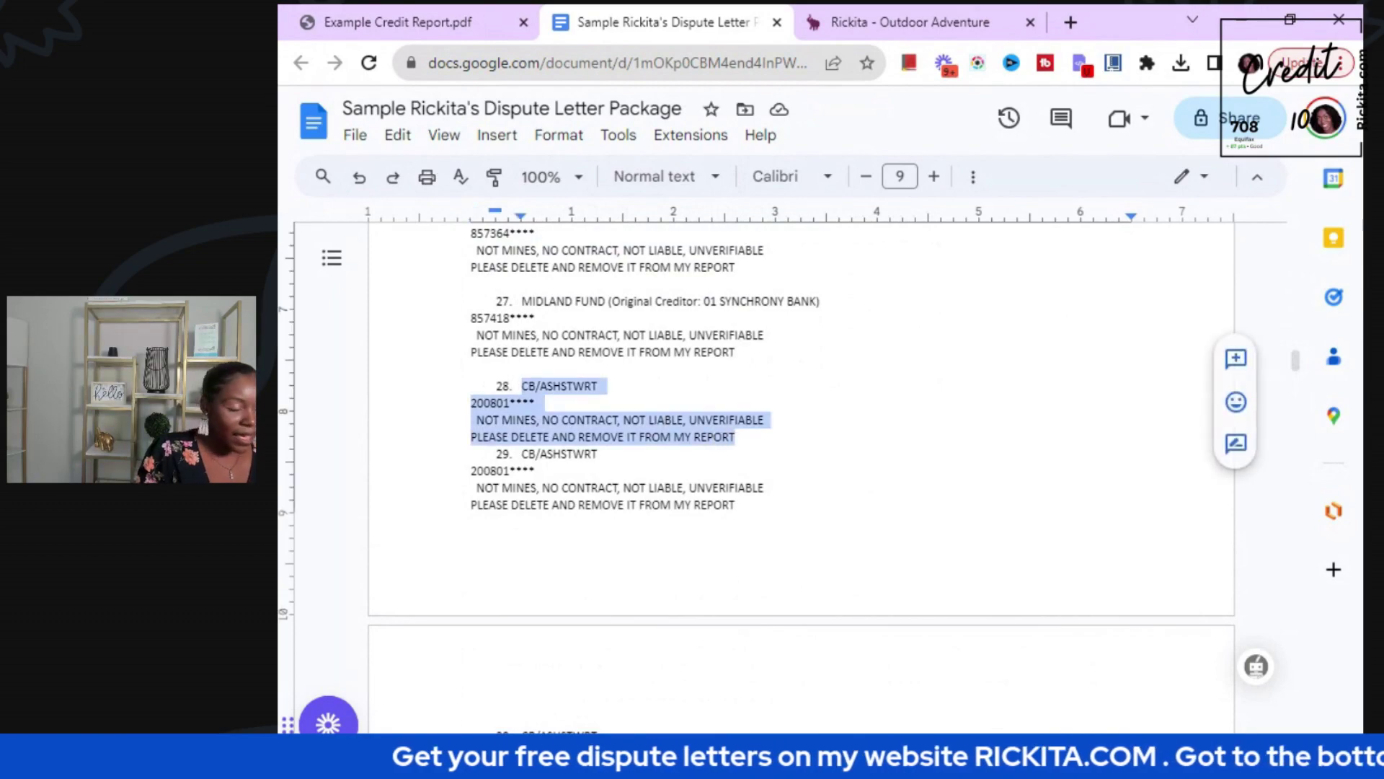
key("ctrl+v")
Step: Paste the TARGET/TD entry over the old creditor entry in item 43
scroll(800, 458, "down", 15)
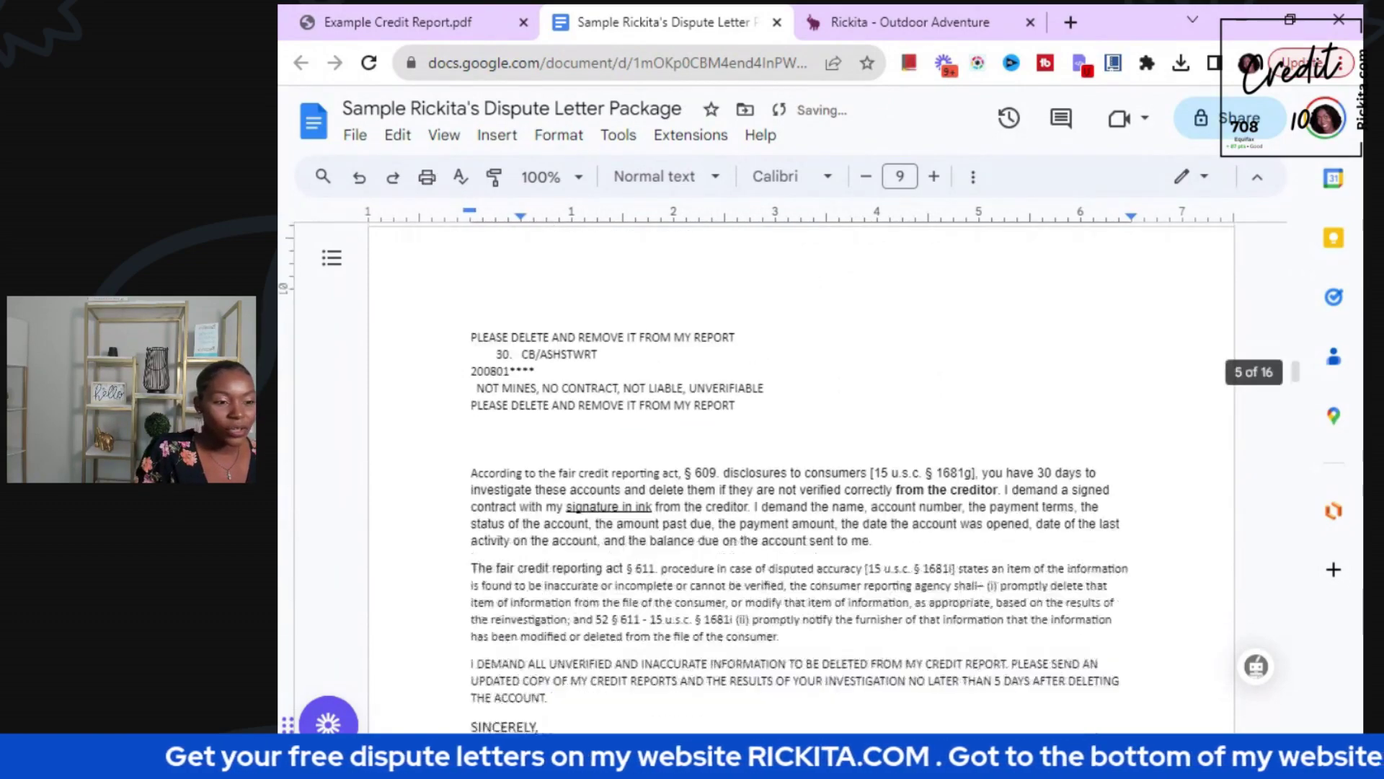
scroll(800, 458, "down", 15)
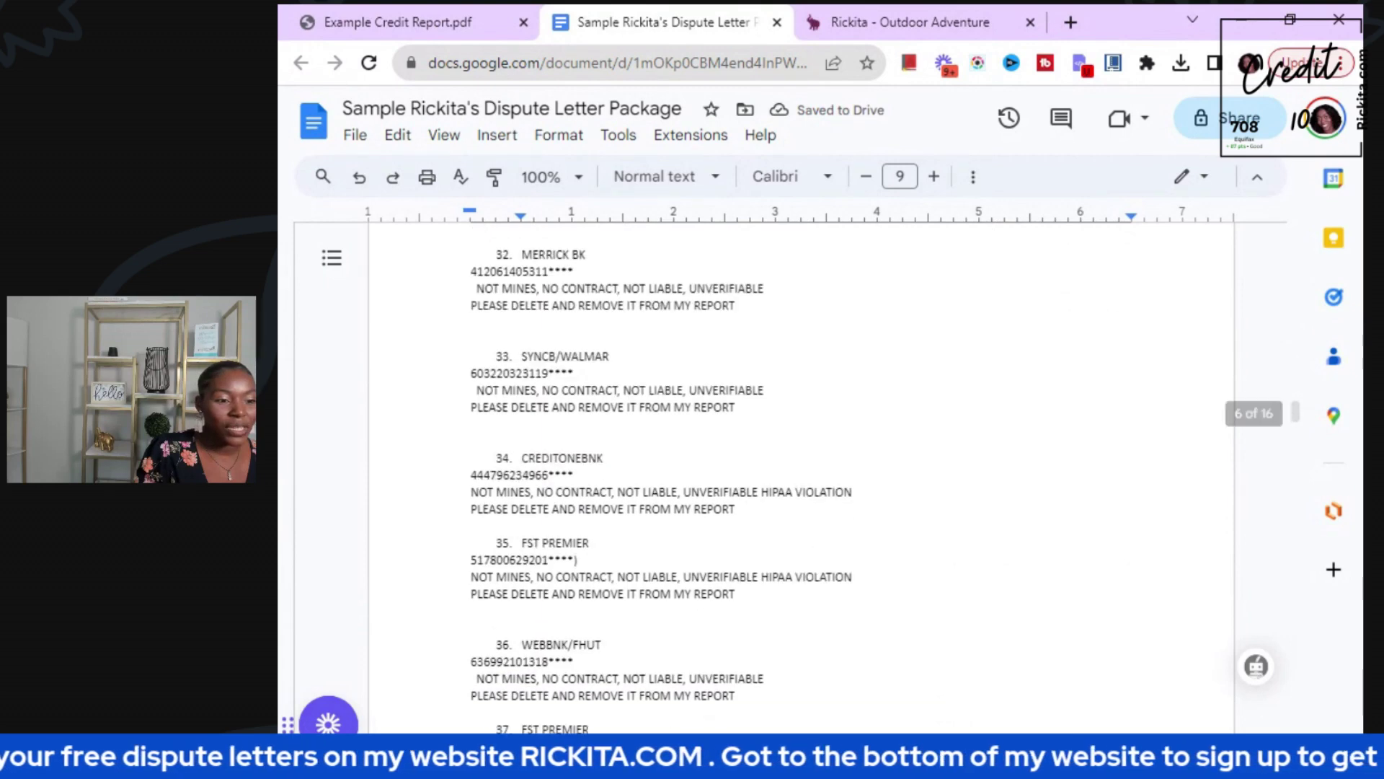
scroll(800, 458, "down", 3)
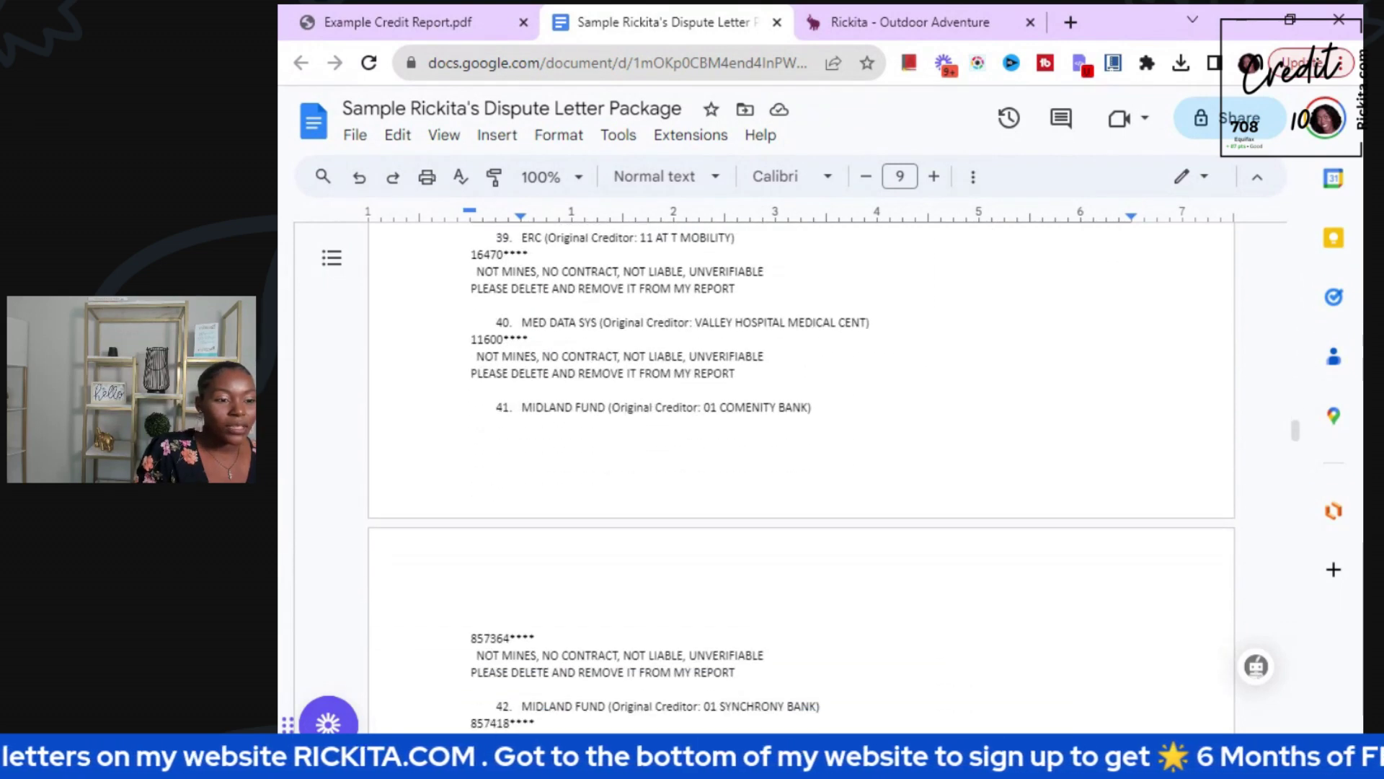
left_click_drag(523, 604, 742, 655)
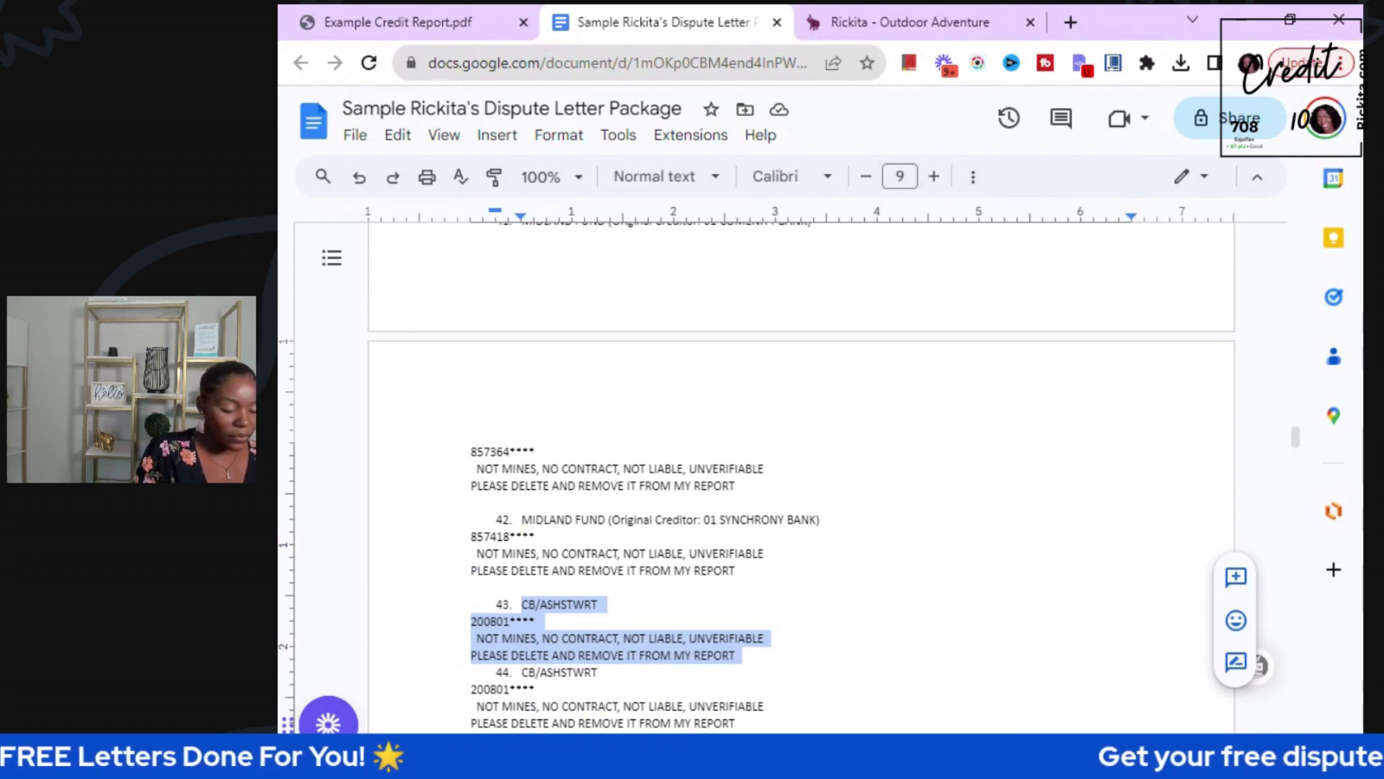
key("ctrl+v")
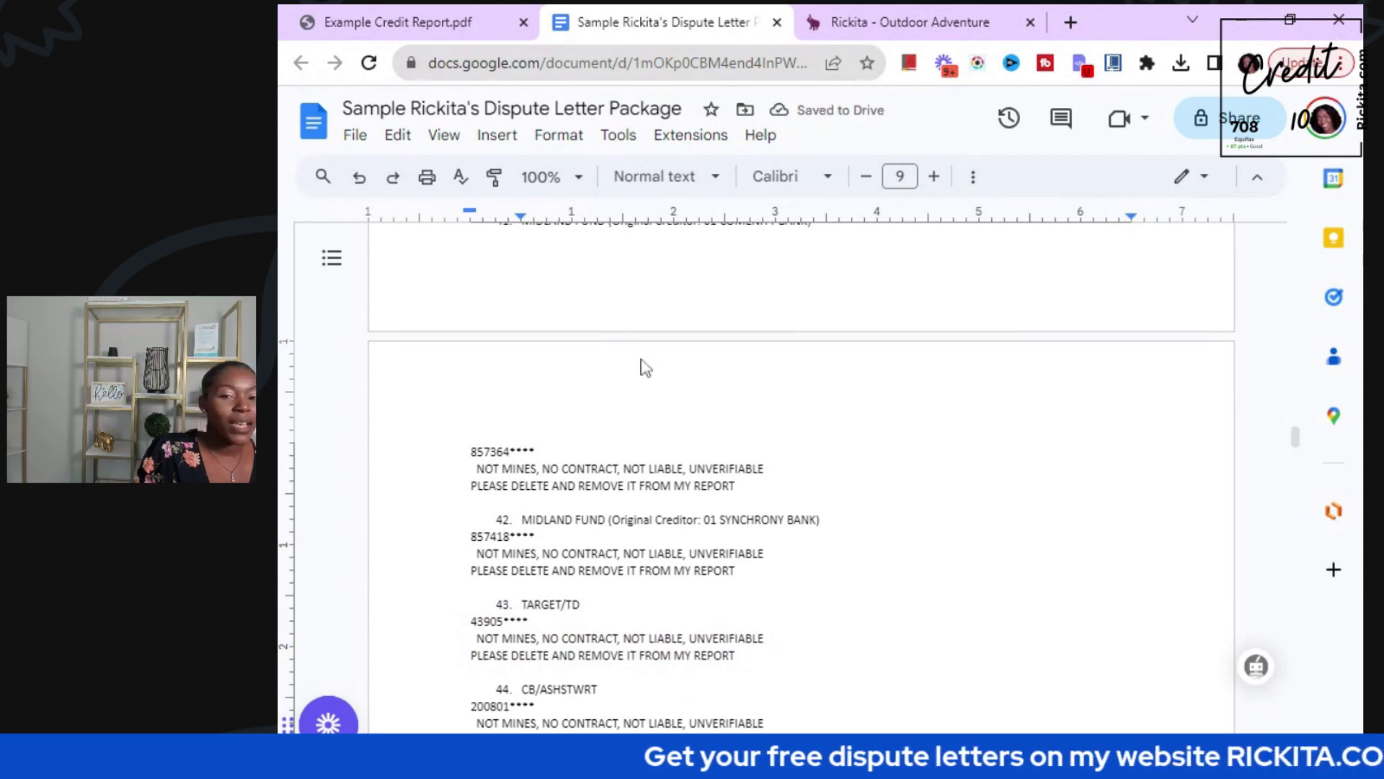
scroll(610, 346, "up", 20)
scroll(609, 346, "up", 20)
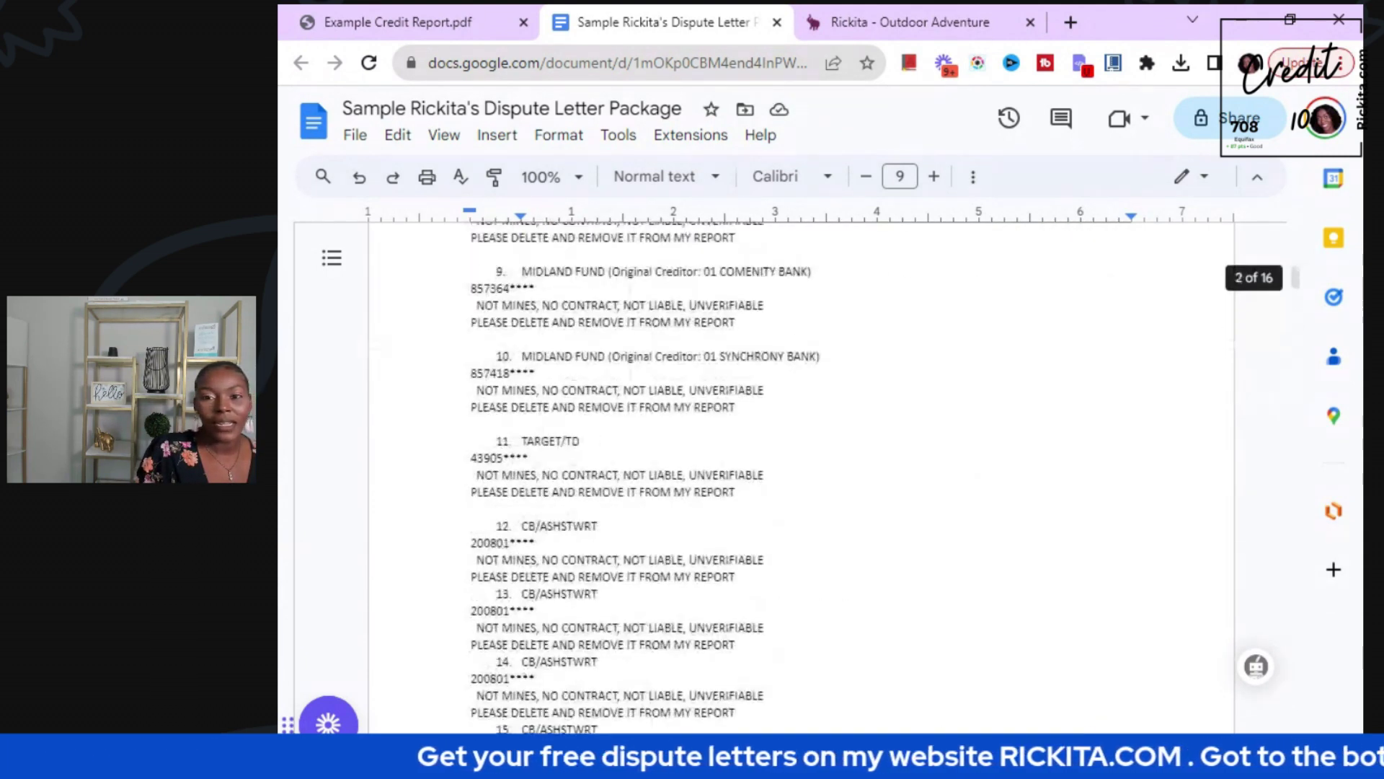
Step: Replace item 12's old creditor name with CAPITAL ONE from the credit report
left_click(384, 13)
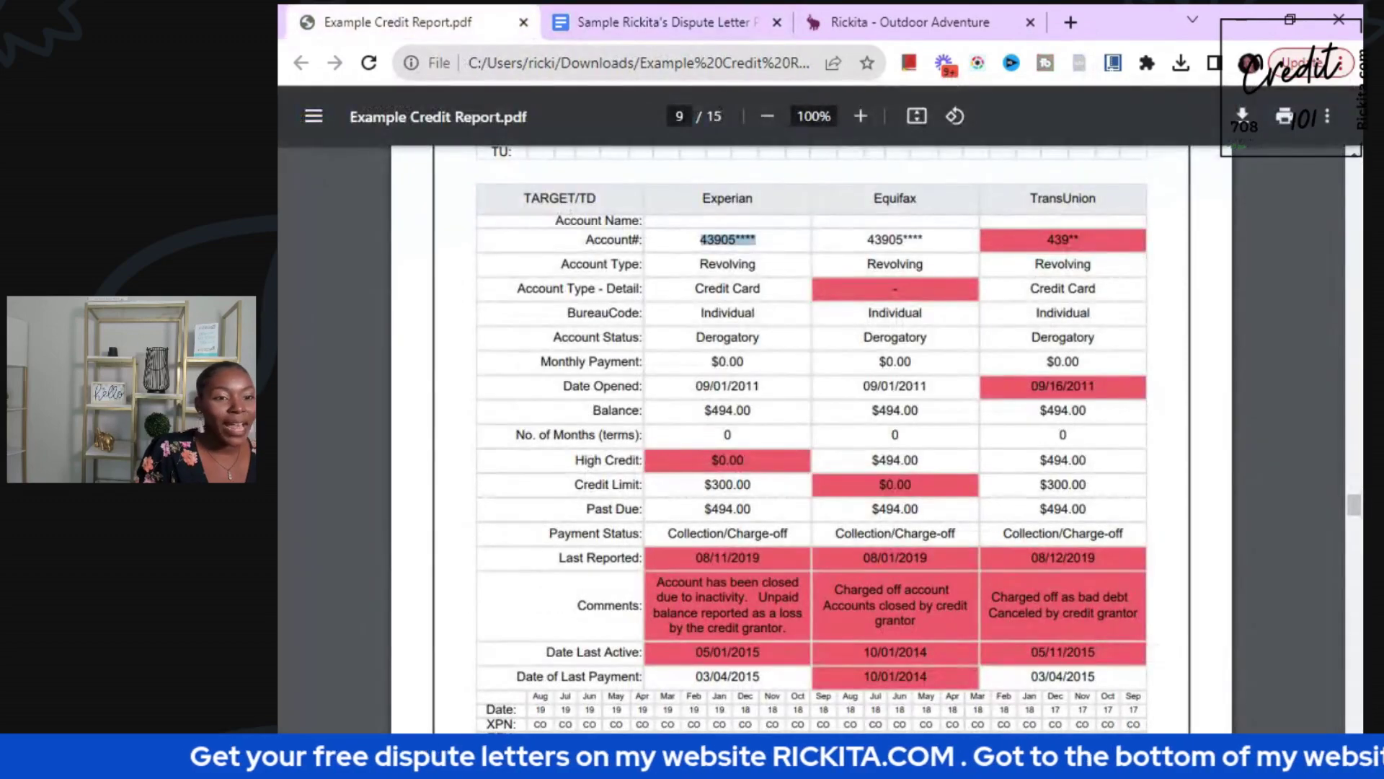
scroll(812, 418, "down", 5)
scroll(746, 457, "down", 3)
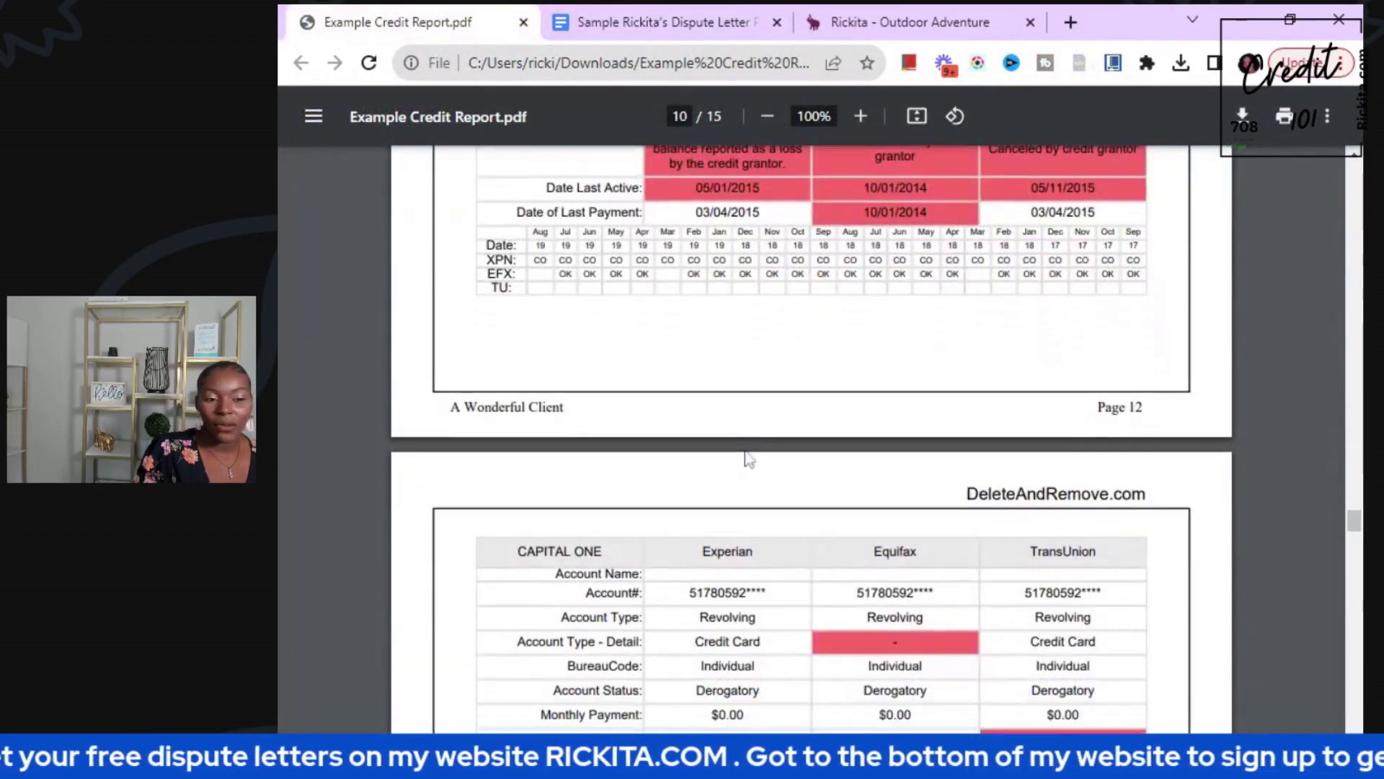
left_click_drag(516, 380, 604, 380)
key("ctrl+c")
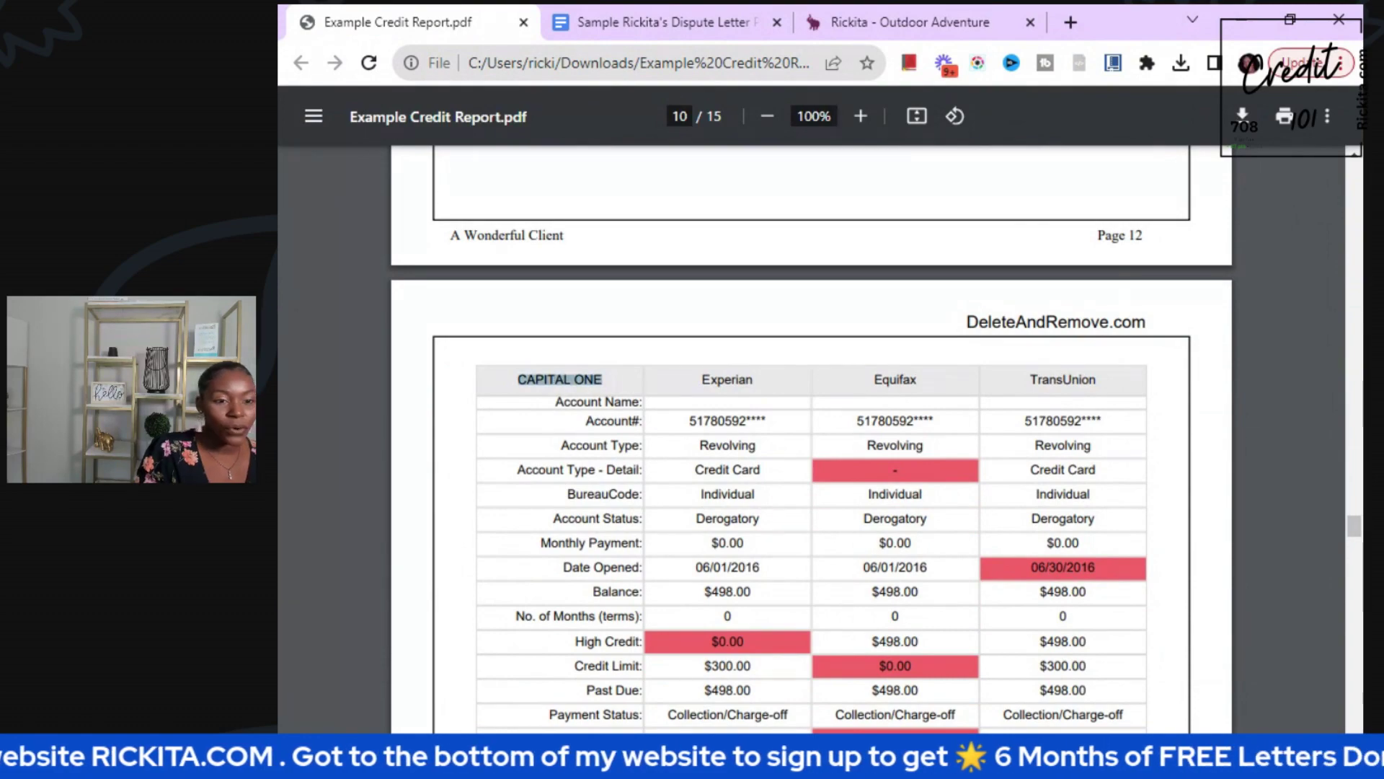
left_click(678, 22)
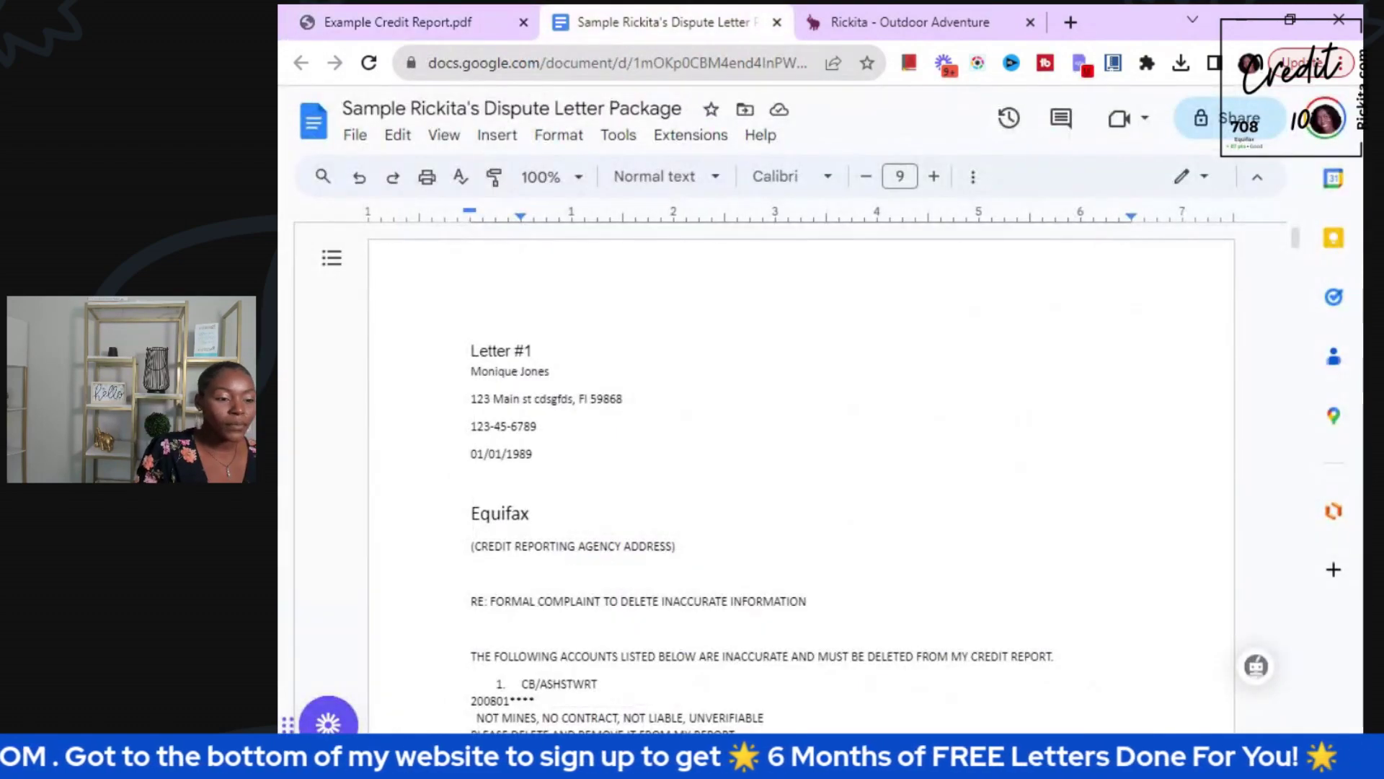
scroll(800, 475, "down", 15)
scroll(800, 476, "down", 5)
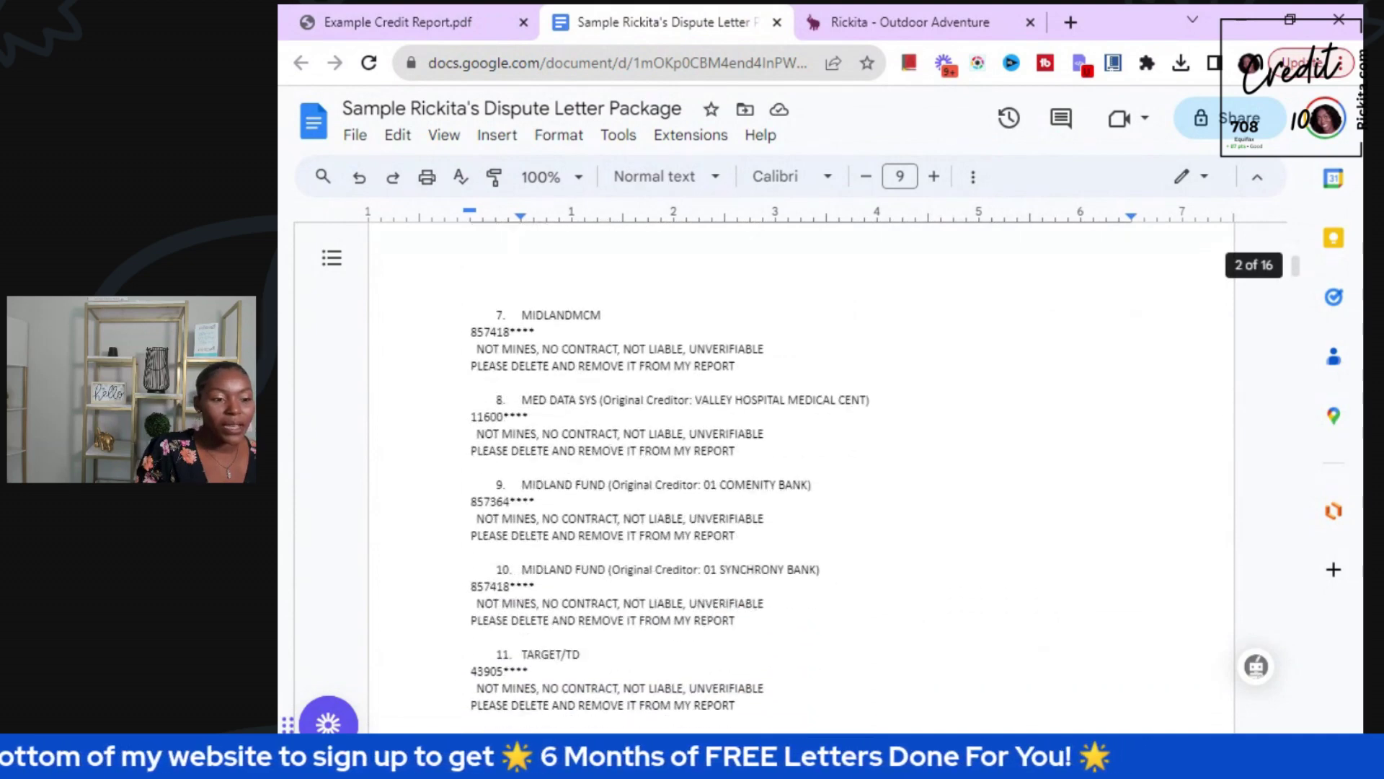
scroll(801, 475, "down", 3)
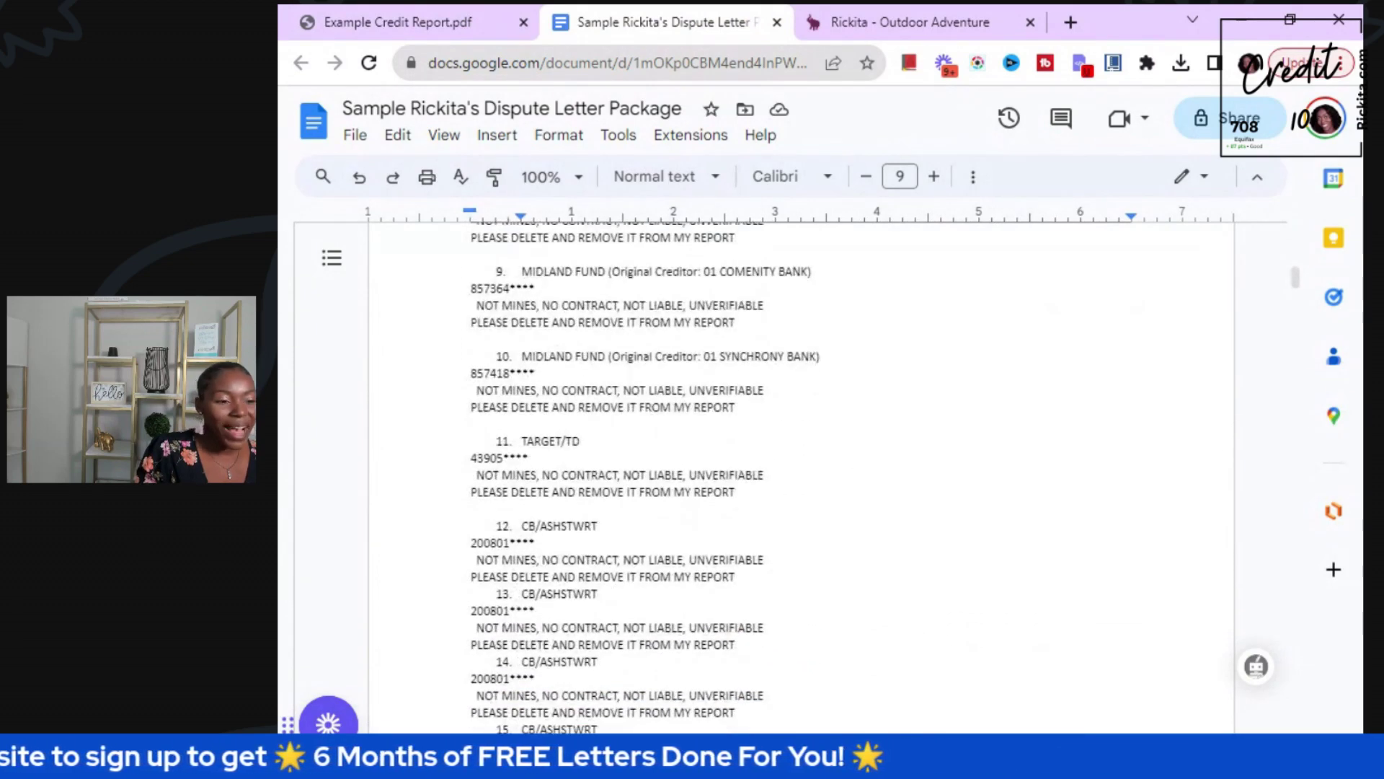
left_click_drag(521, 526, 598, 525)
key("ctrl+v")
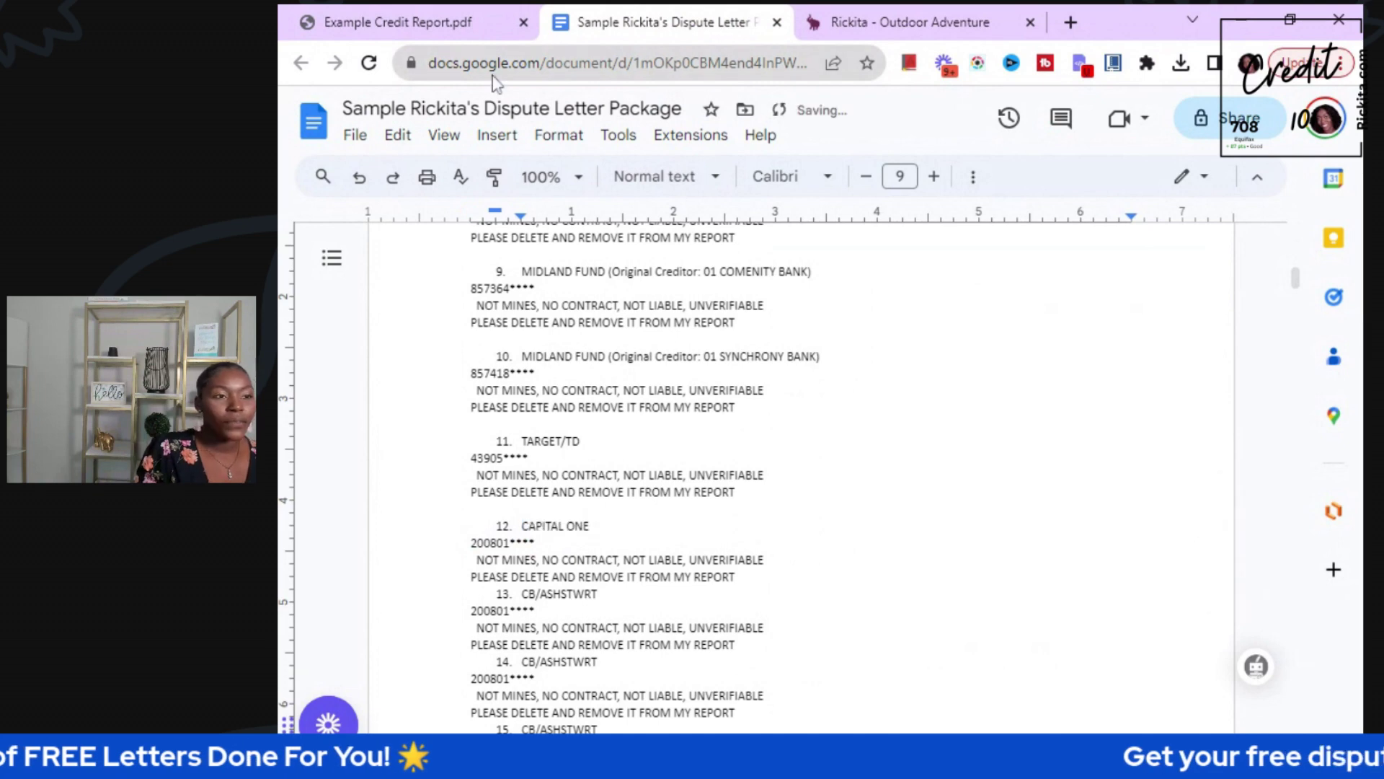
Step: Put the Capital One Experian account number in item 12, add a blank line, and select the entry
left_click(436, 16)
left_click_drag(690, 420, 766, 420)
key("ctrl+c")
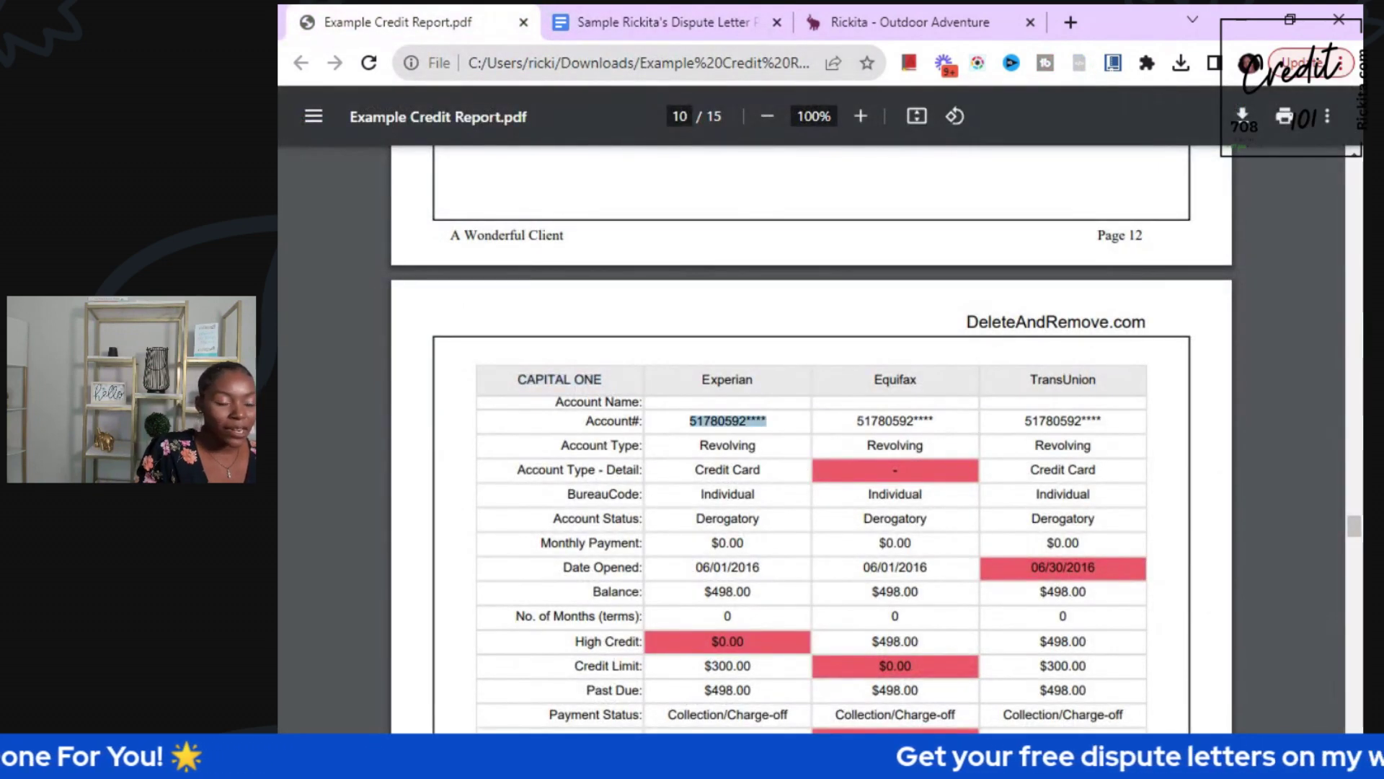
left_click(787, 16)
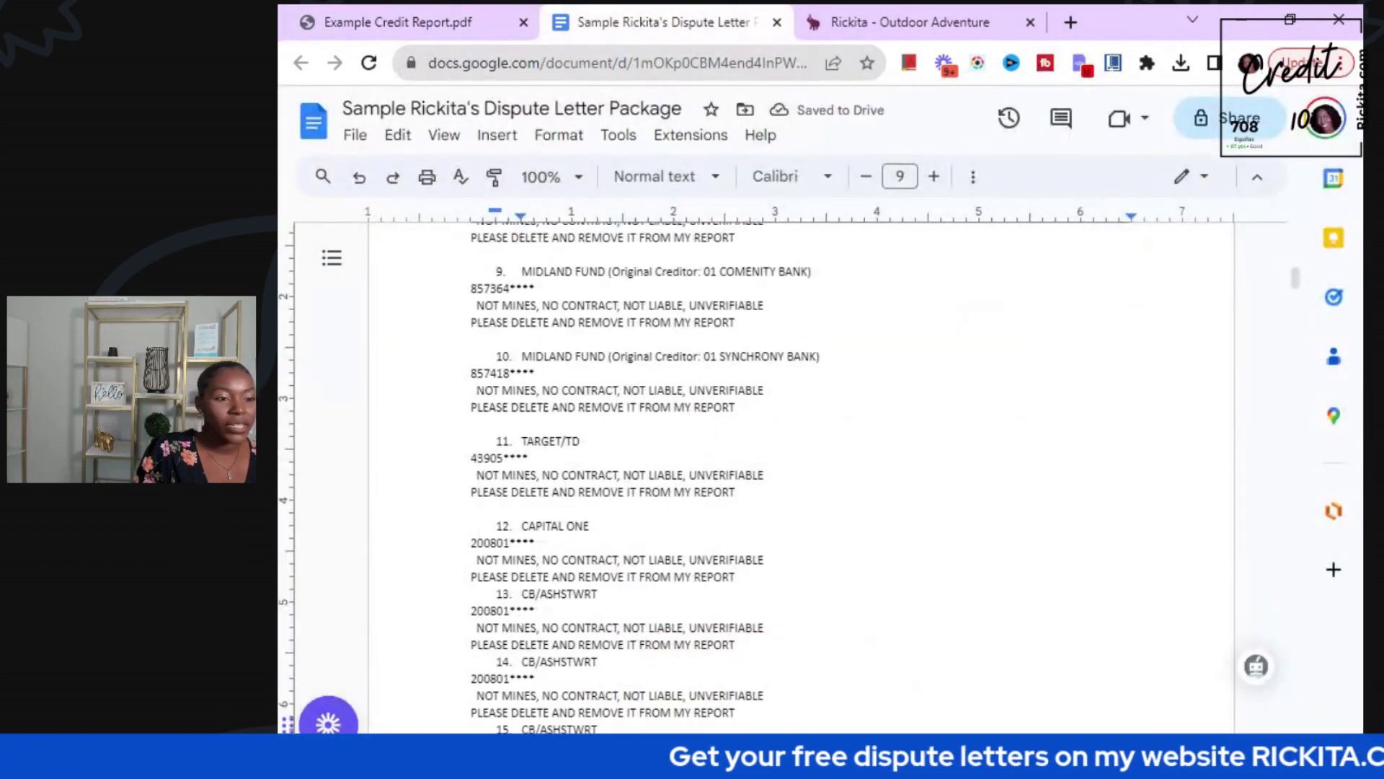
key("Down")
key("shift+Left")
key("shift+Left")
key("shift+Left")
key("shift+Left")
key("shift+Left")
key("shift+Left")
key("shift+Left")
key("shift+Left")
key("shift+Left")
key("shift+Left")
key("ctrl+v")
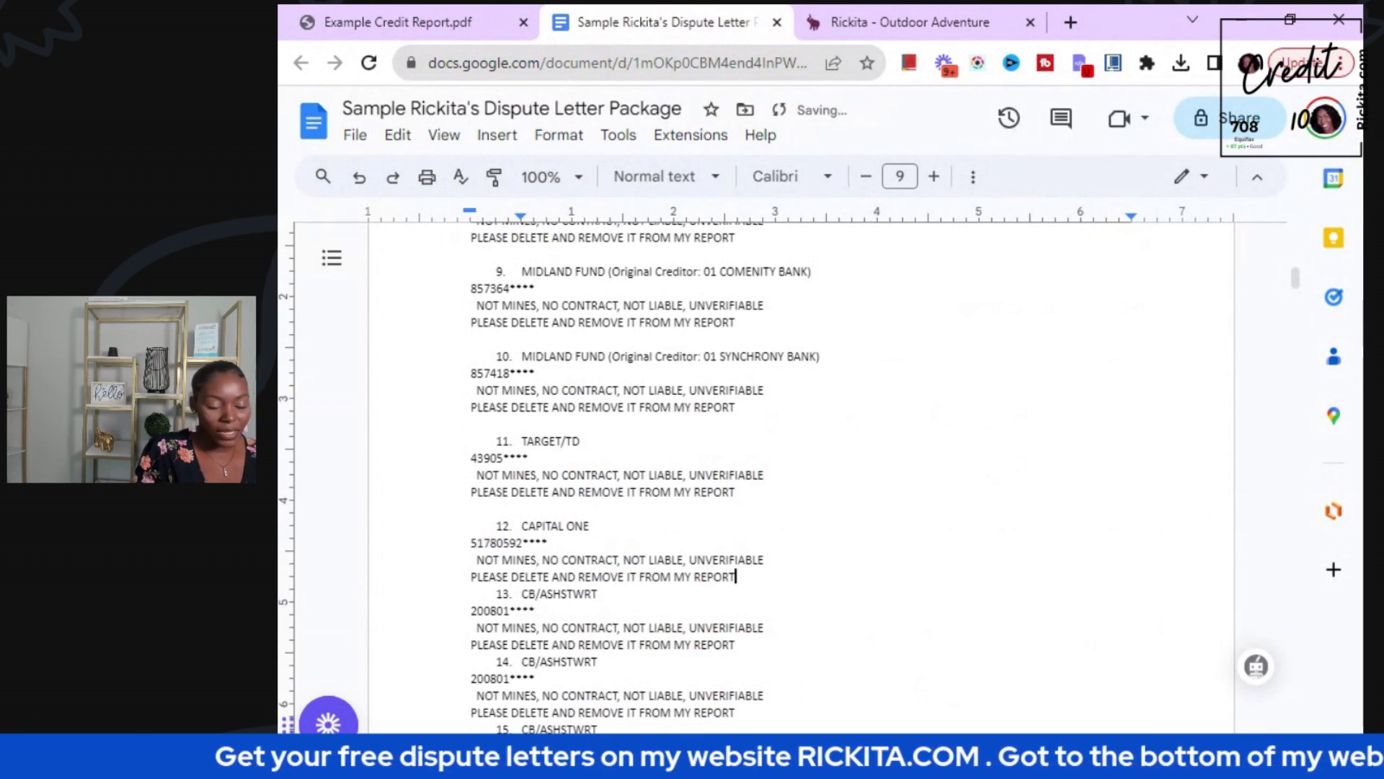
key("Return")
key("shift+Down")
key("shift+Down")
key("shift+Down")
key("shift+Down")
key("ctrl+c")
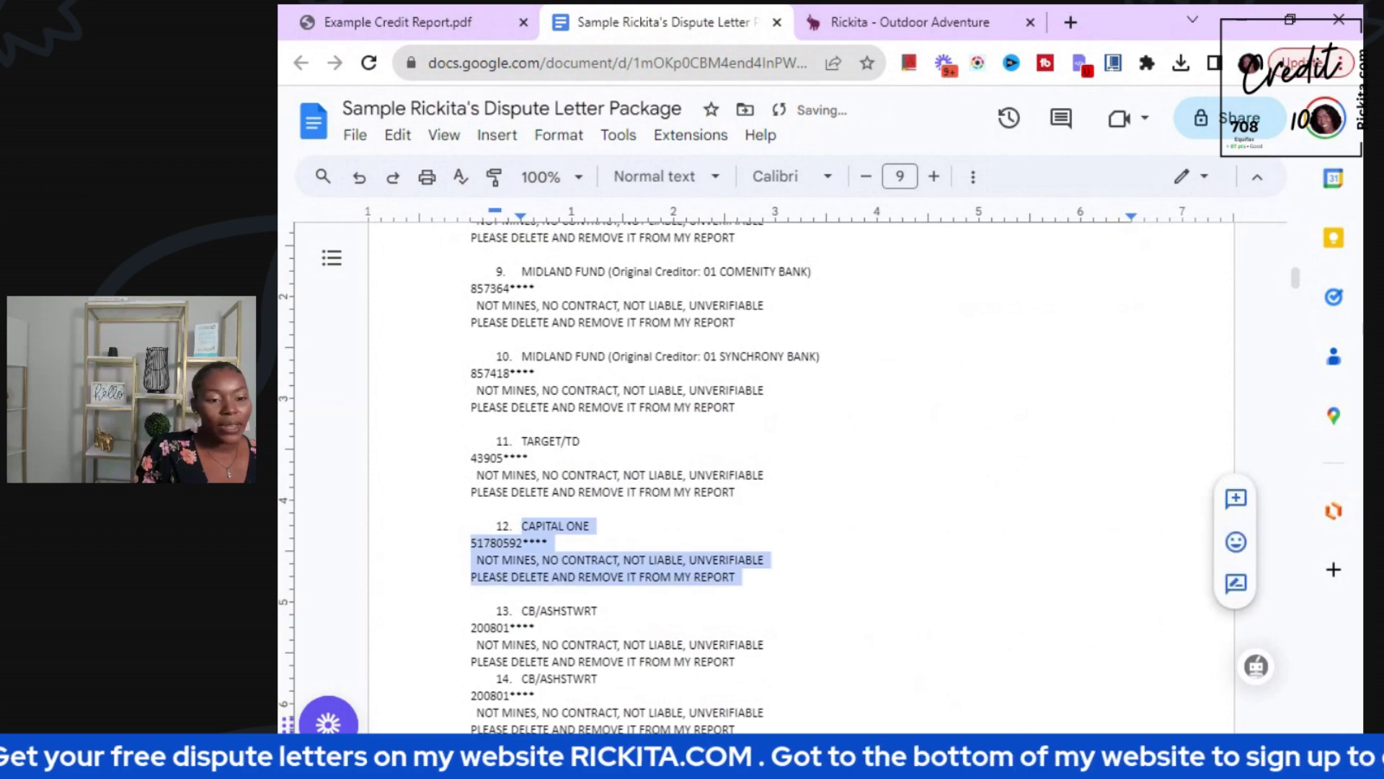
Step: Paste the CAPITAL ONE entry over item 29's CB/ASHSTWRT entry
scroll(800, 476, "down", 10)
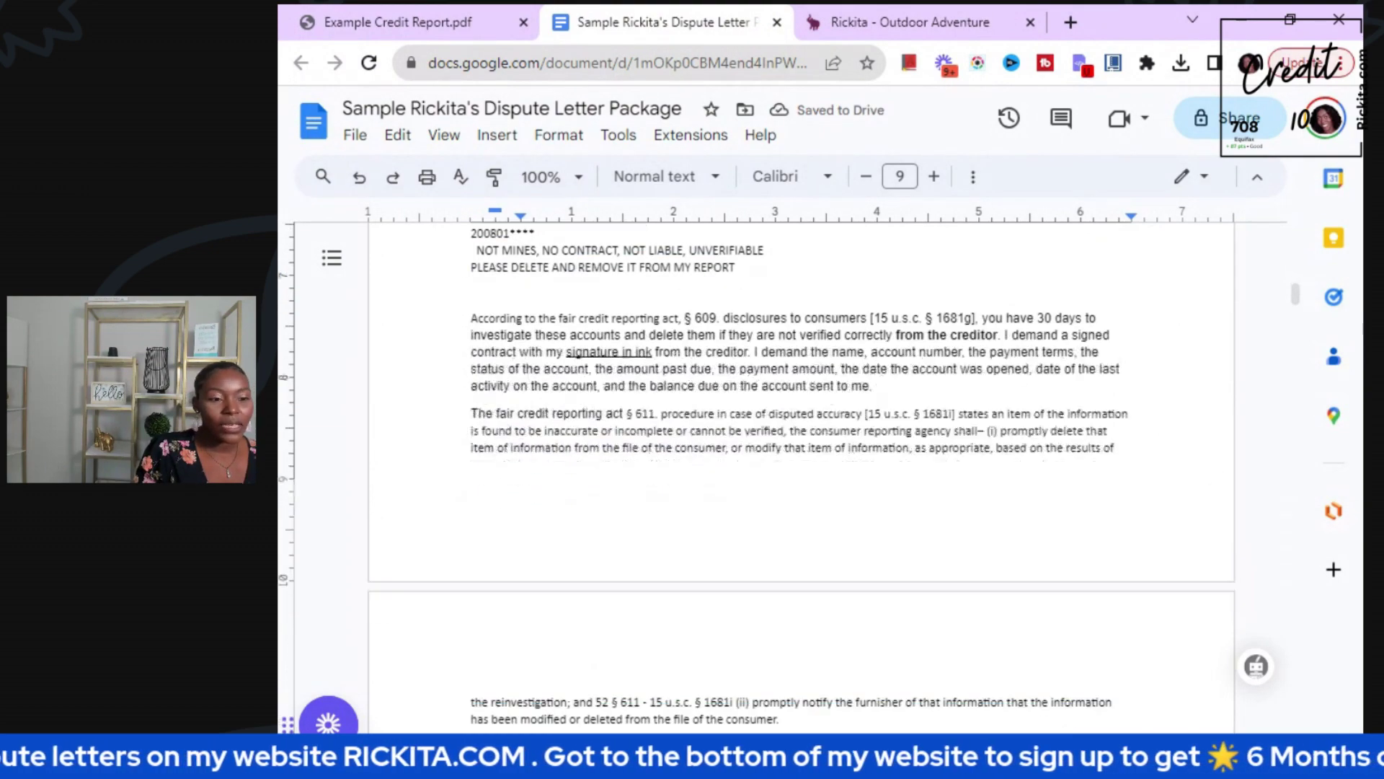
scroll(801, 476, "down", 15)
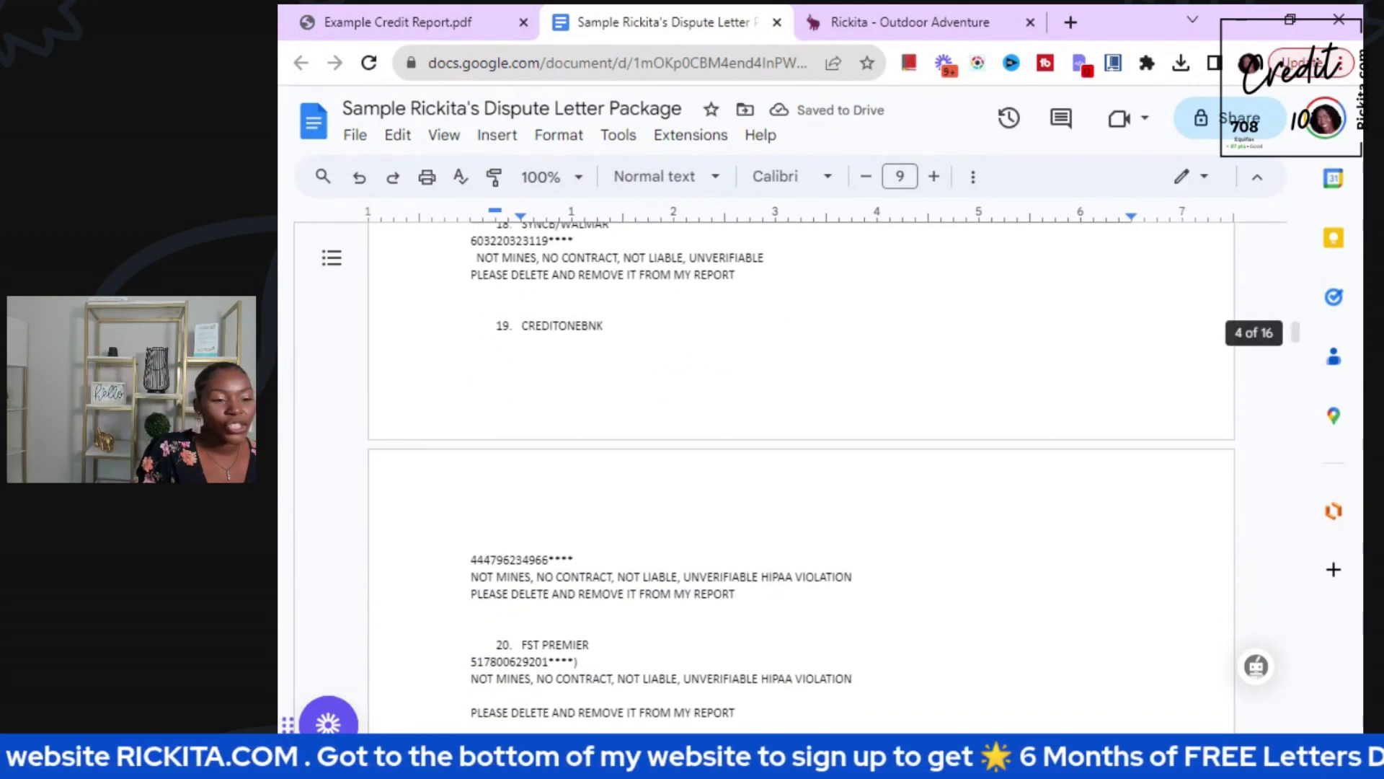
scroll(800, 476, "down", 2)
scroll(801, 475, "up", 2)
scroll(800, 476, "down", 5)
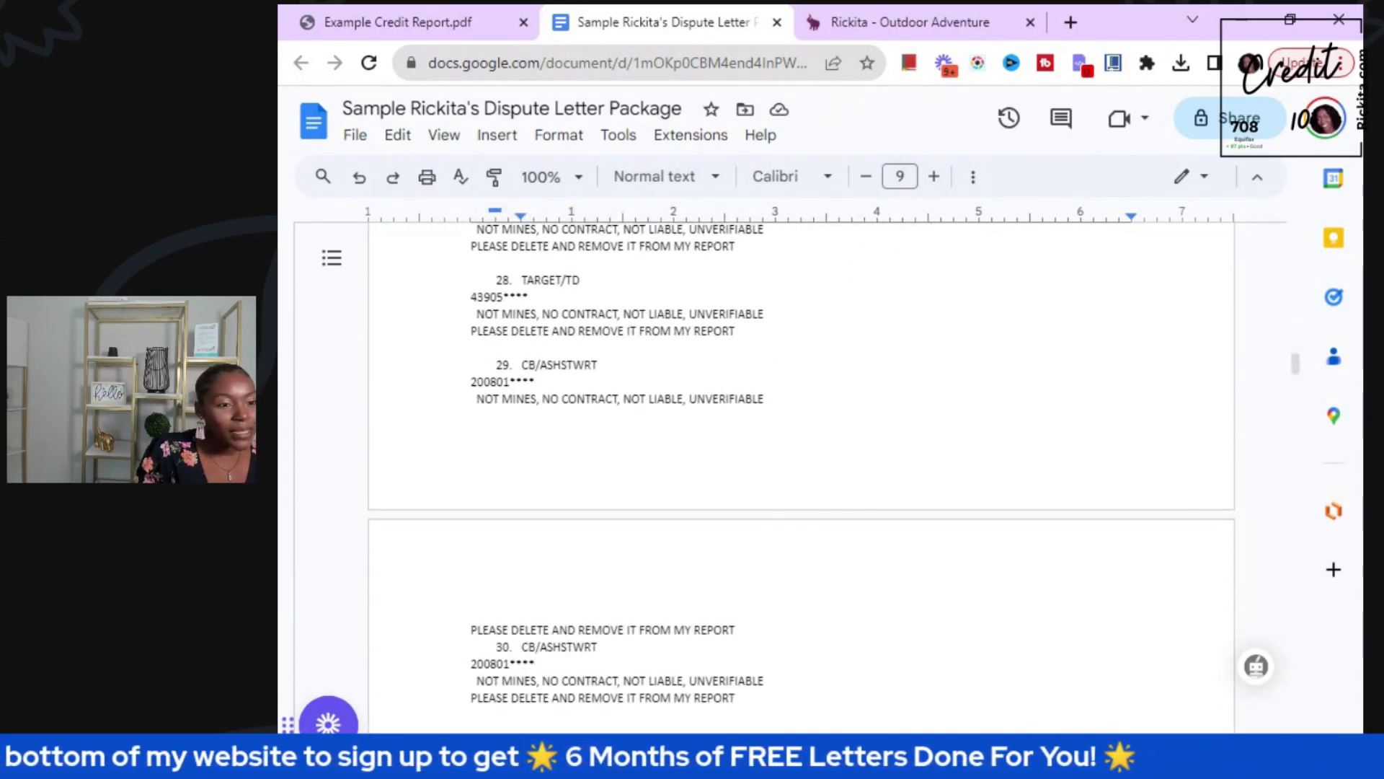
left_click(521, 364)
left_click_drag(522, 364, 735, 629)
key("ctrl+v")
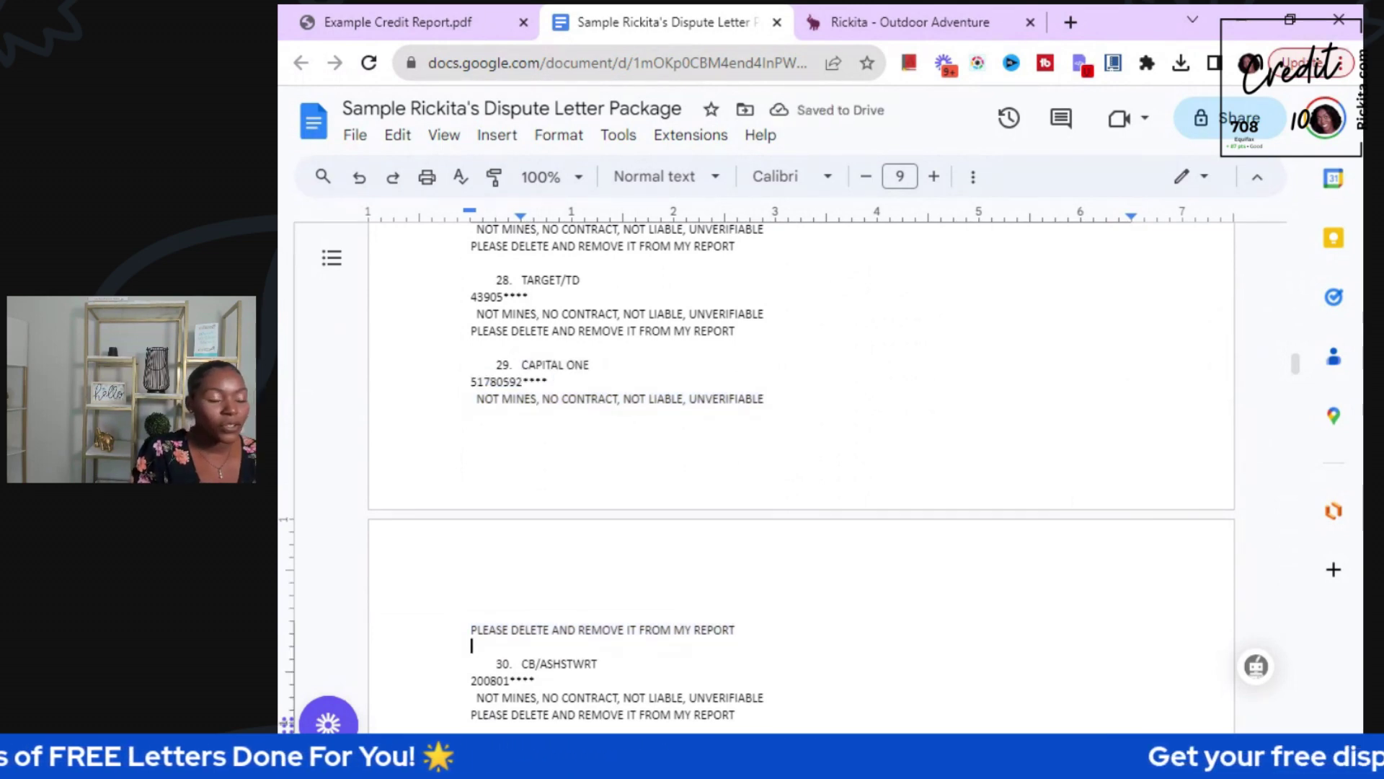
Step: Paste the CAPITAL ONE entry over item 44's CB/ASHSTWRT entry
scroll(800, 475, "down", 20)
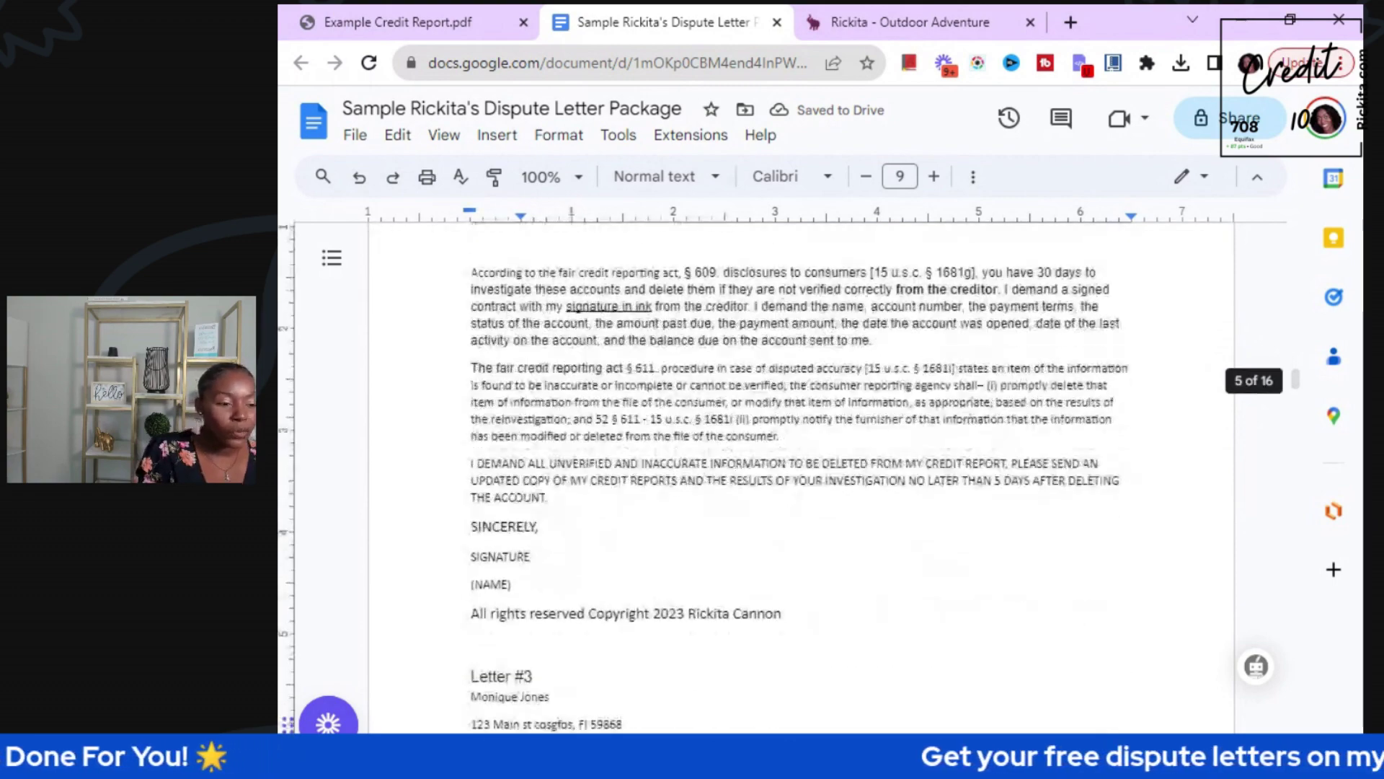
scroll(801, 475, "down", 12)
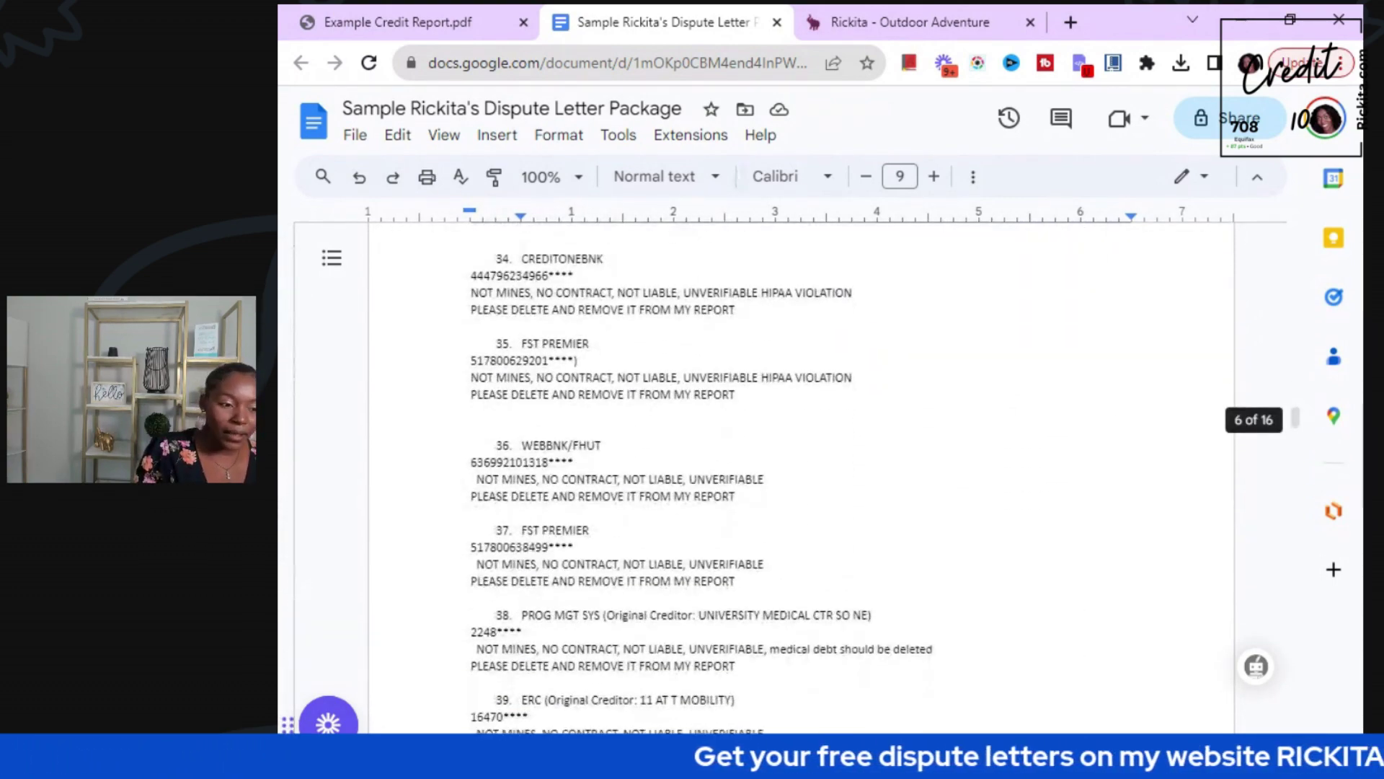
scroll(800, 476, "down", 3)
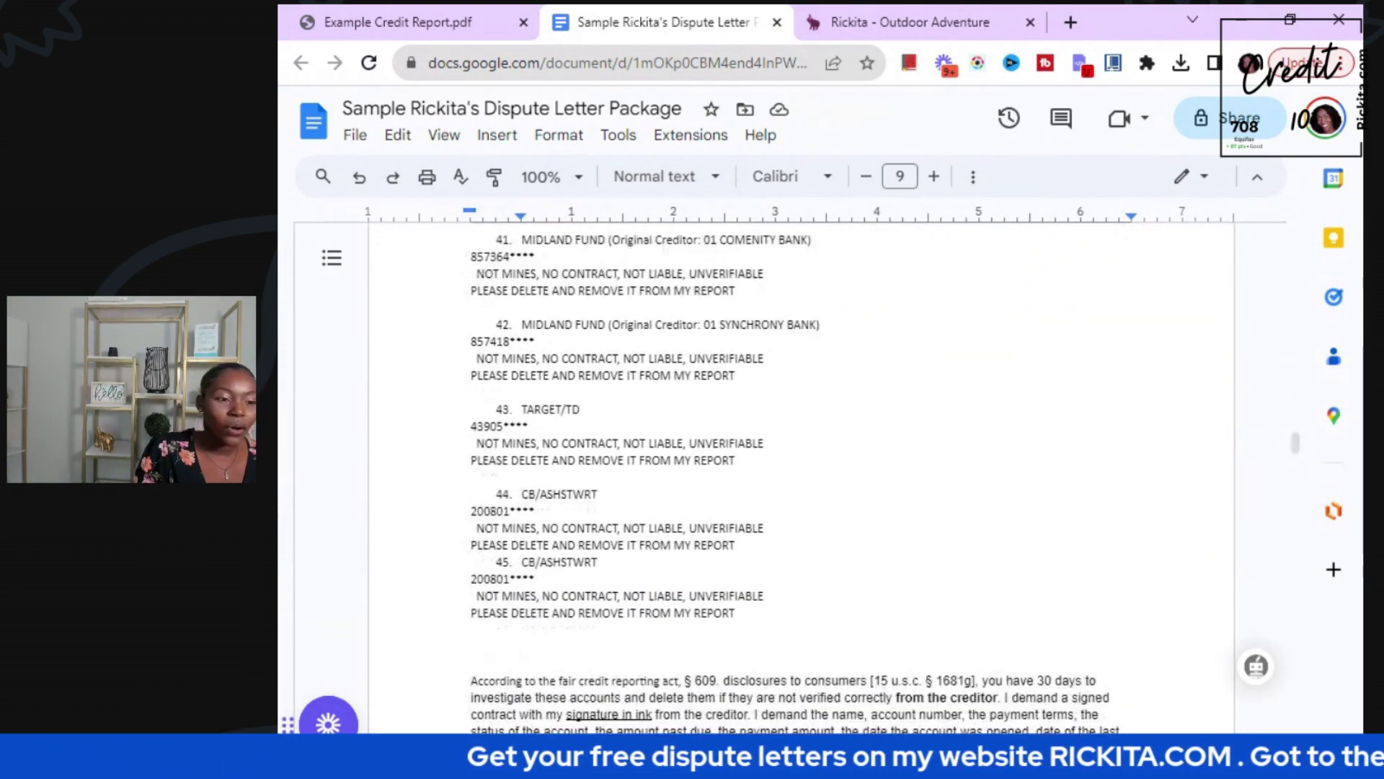
left_click_drag(522, 494, 741, 545)
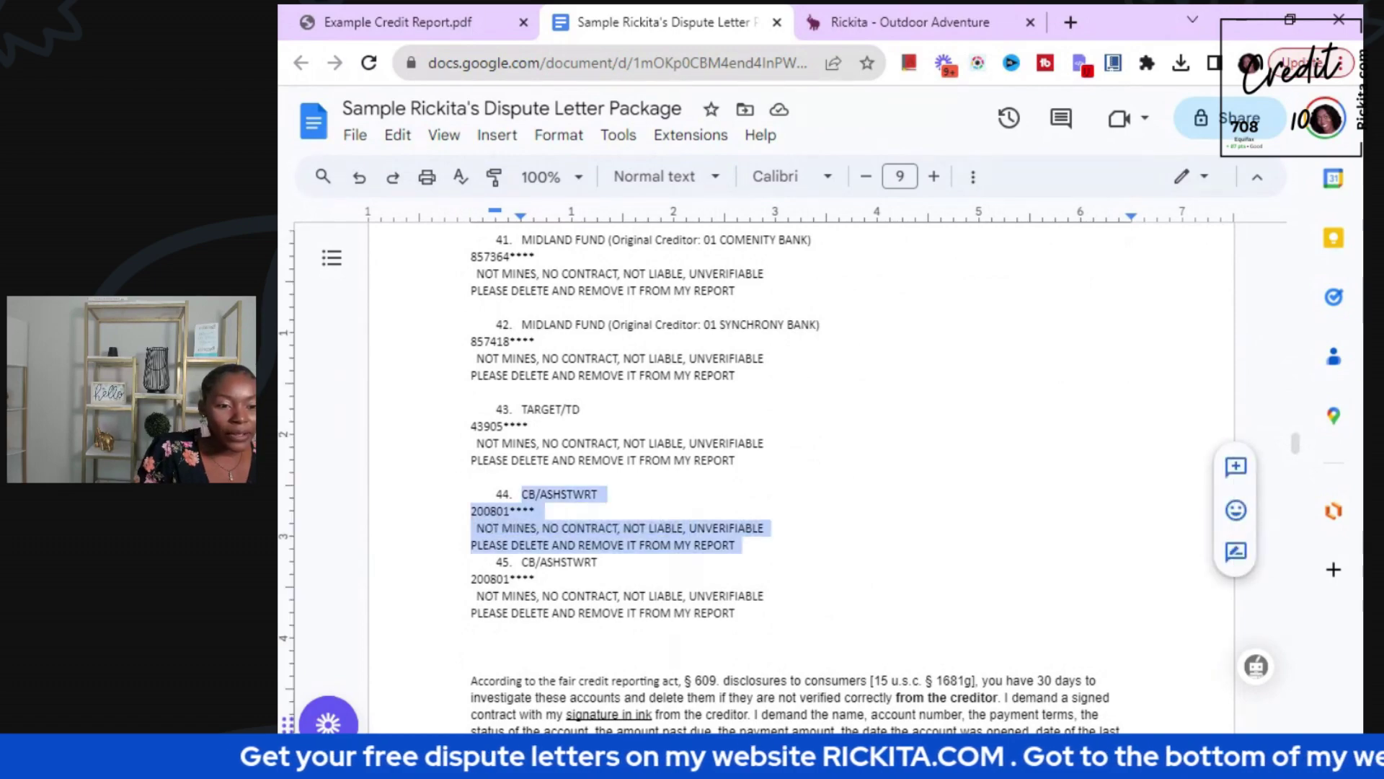
key("ctrl+v")
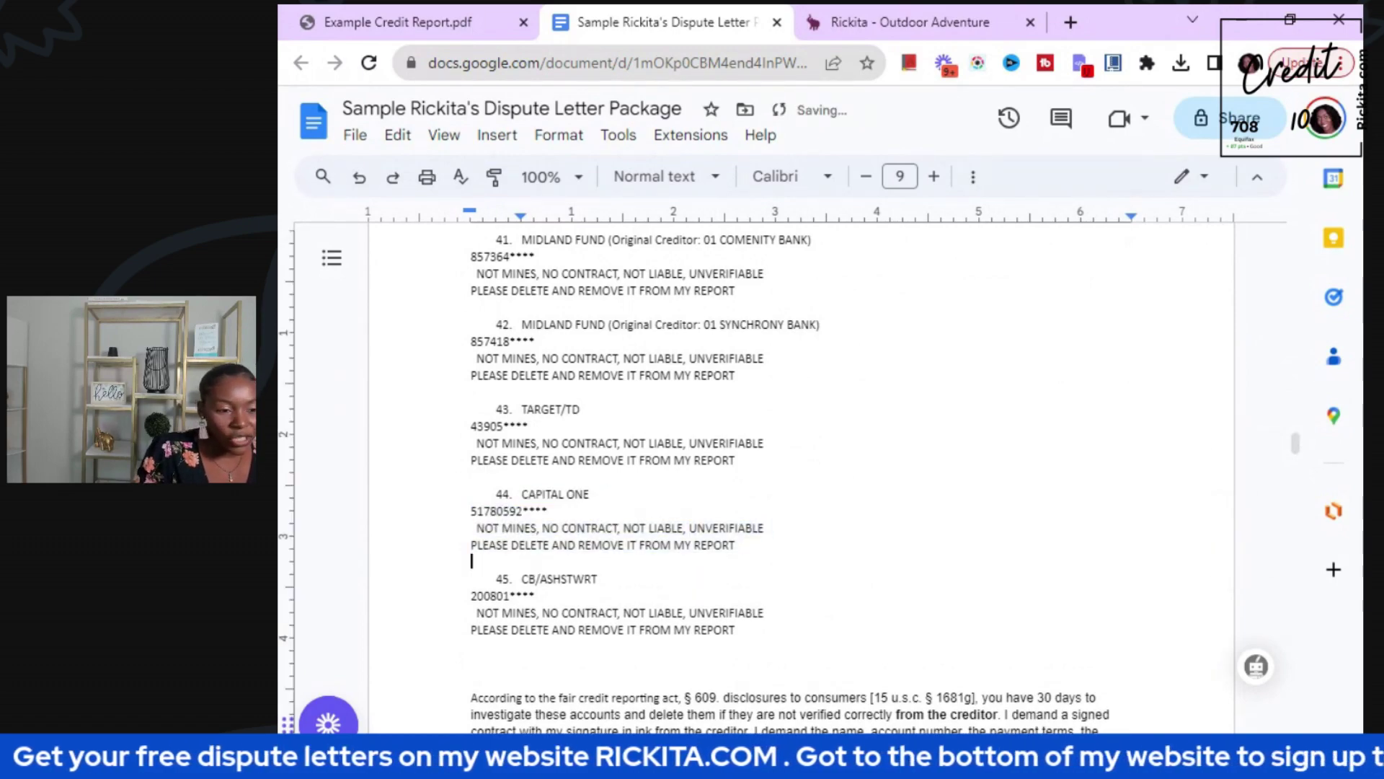
scroll(800, 476, "down", 10)
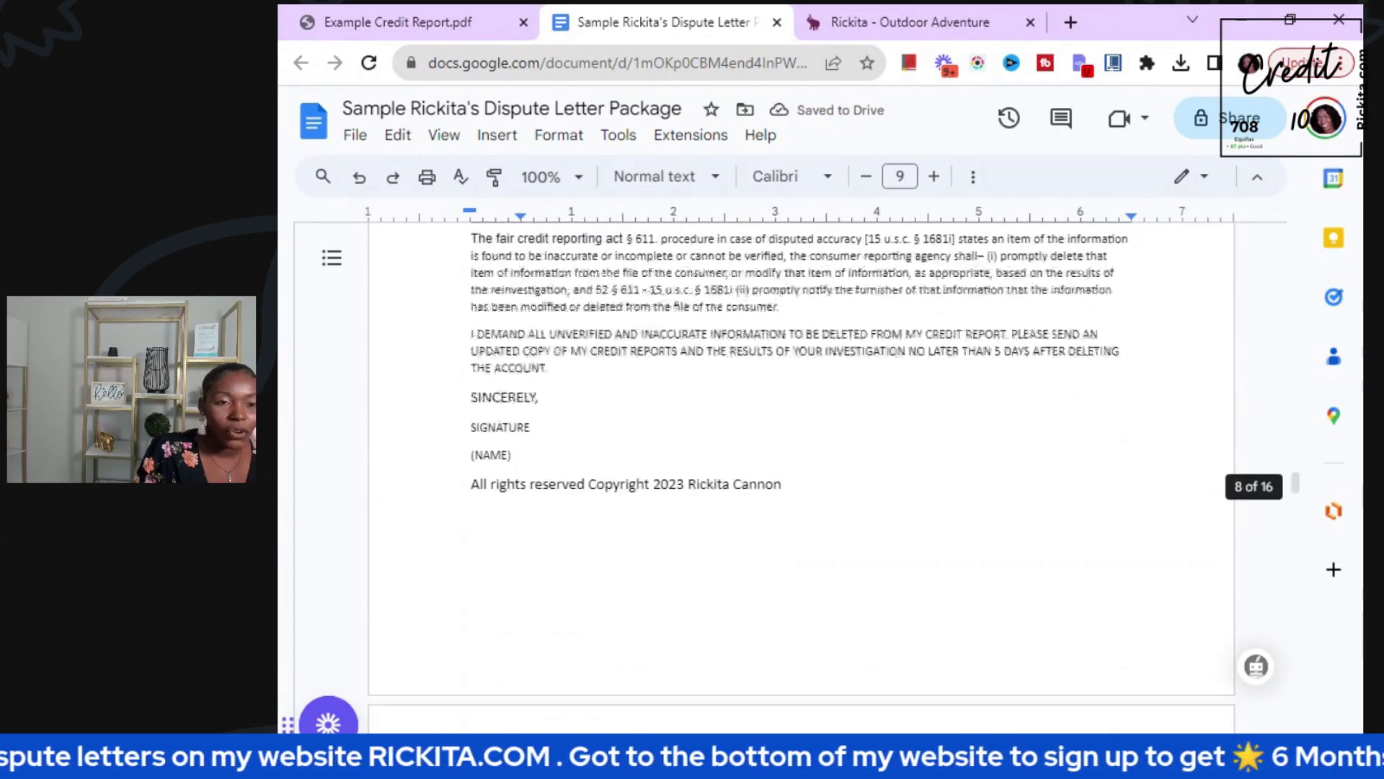
scroll(800, 475, "up", 20)
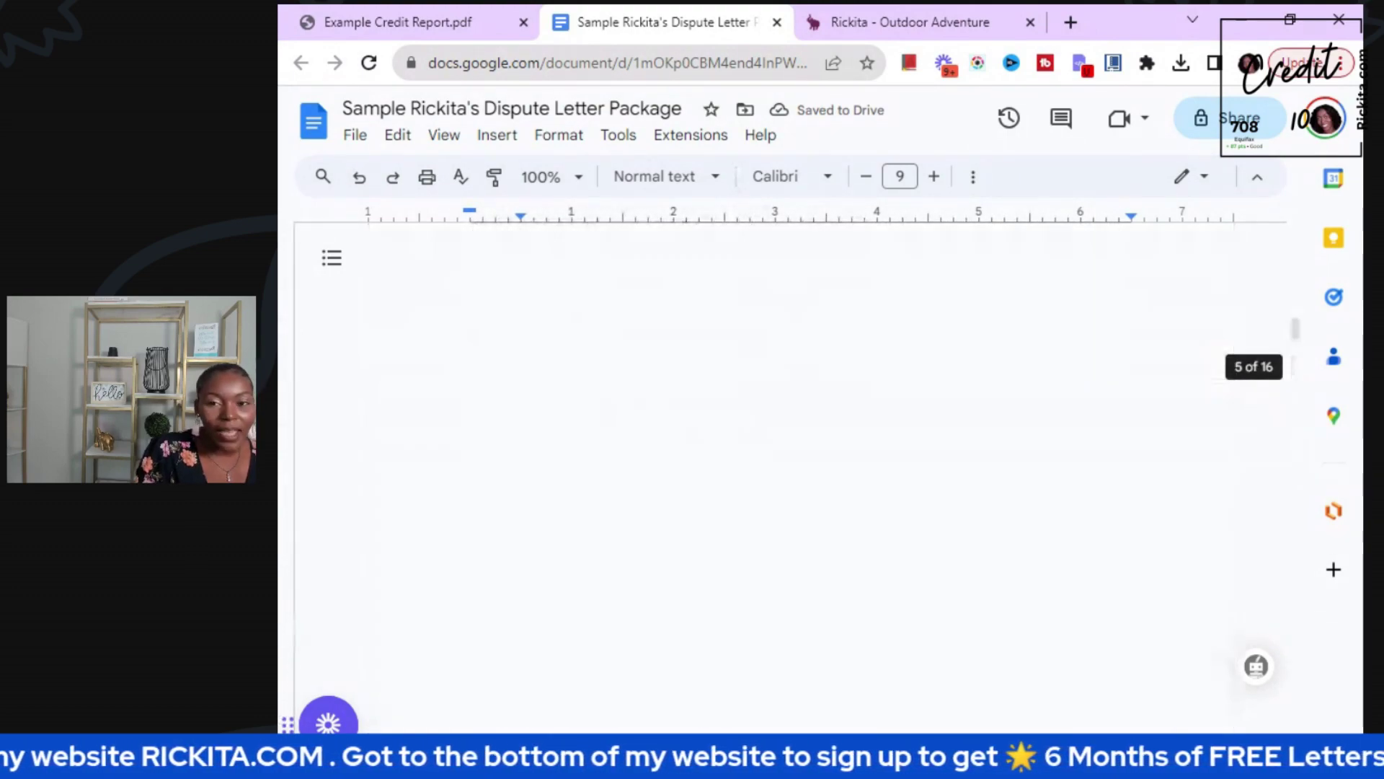
Step: Switch to Example Credit Report.pdf and scroll through the report
scroll(800, 476, "up", 20)
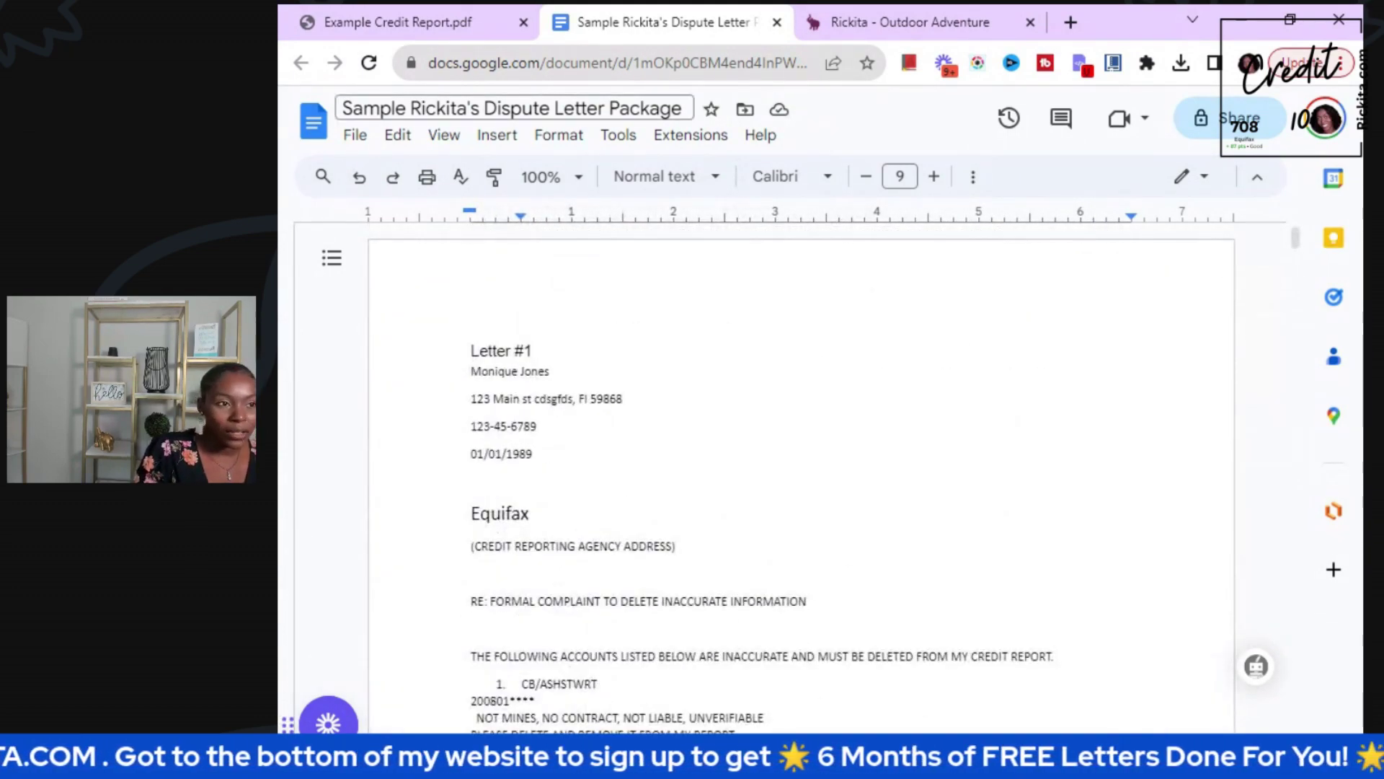
key("ctrl+shift+Tab")
scroll(811, 433, "down", 7)
scroll(811, 433, "down", 1)
scroll(833, 461, "up", 5)
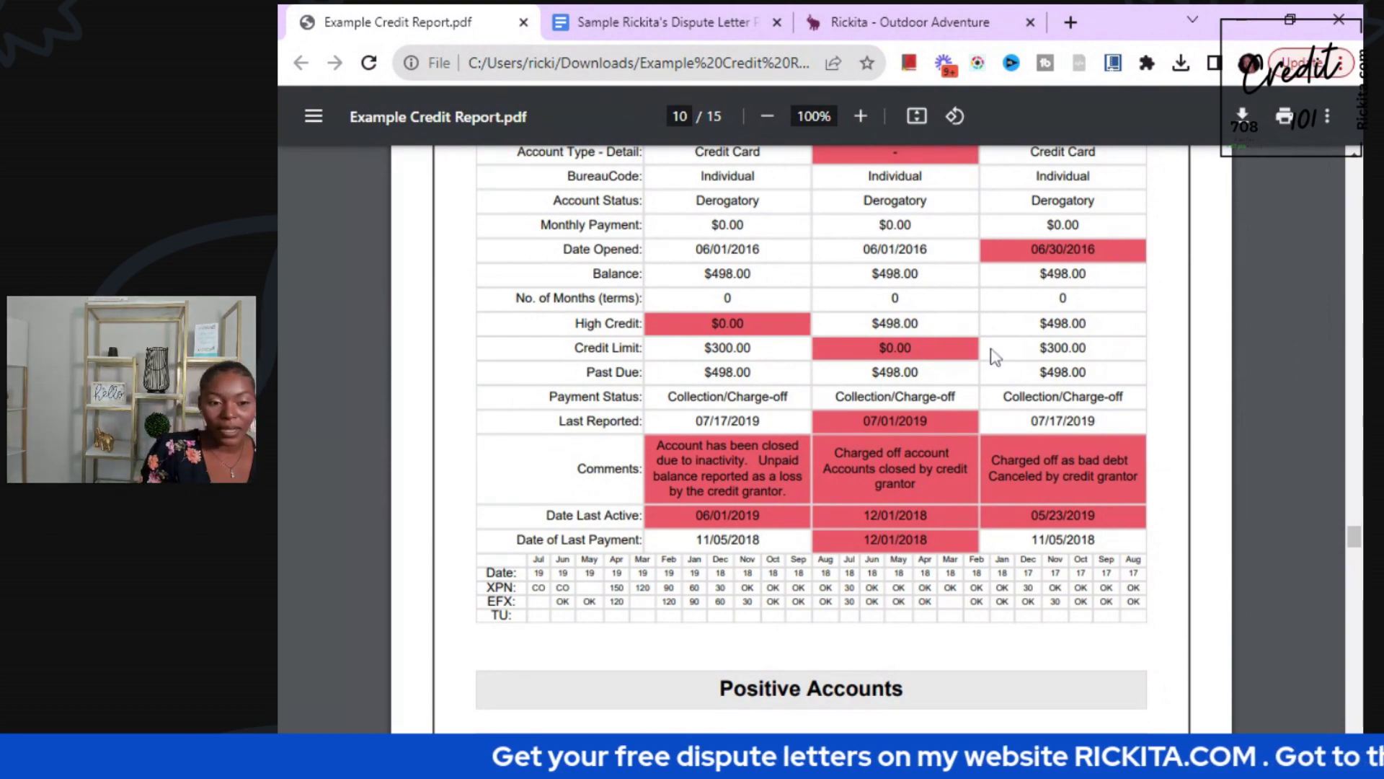
scroll(1009, 349, "down", 10)
scroll(957, 496, "down", 2)
scroll(957, 358, "up", 2)
scroll(793, 393, "down", 1)
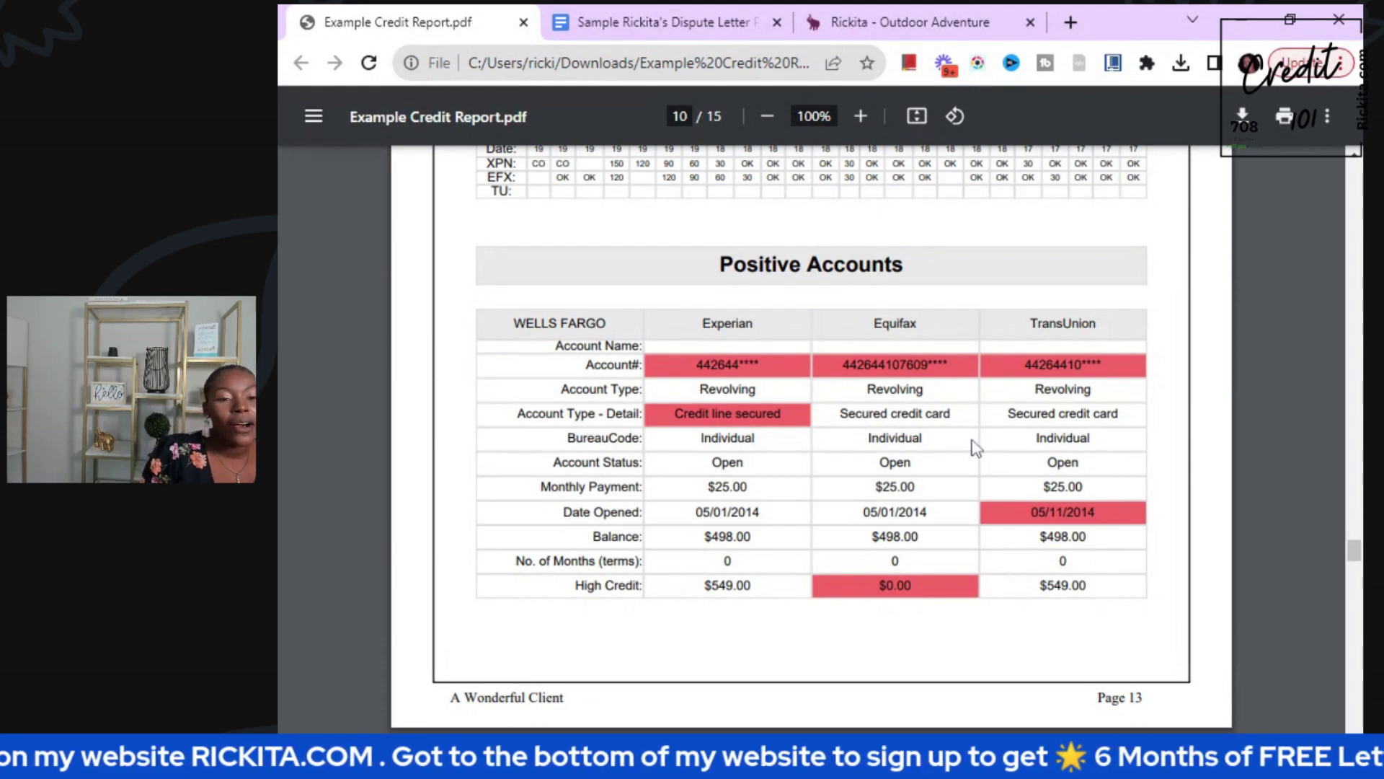
Step: Briefly mark the Experian and Equifax Date Opened values, then scroll back to page 1
left_click_drag(563, 513, 1095, 513)
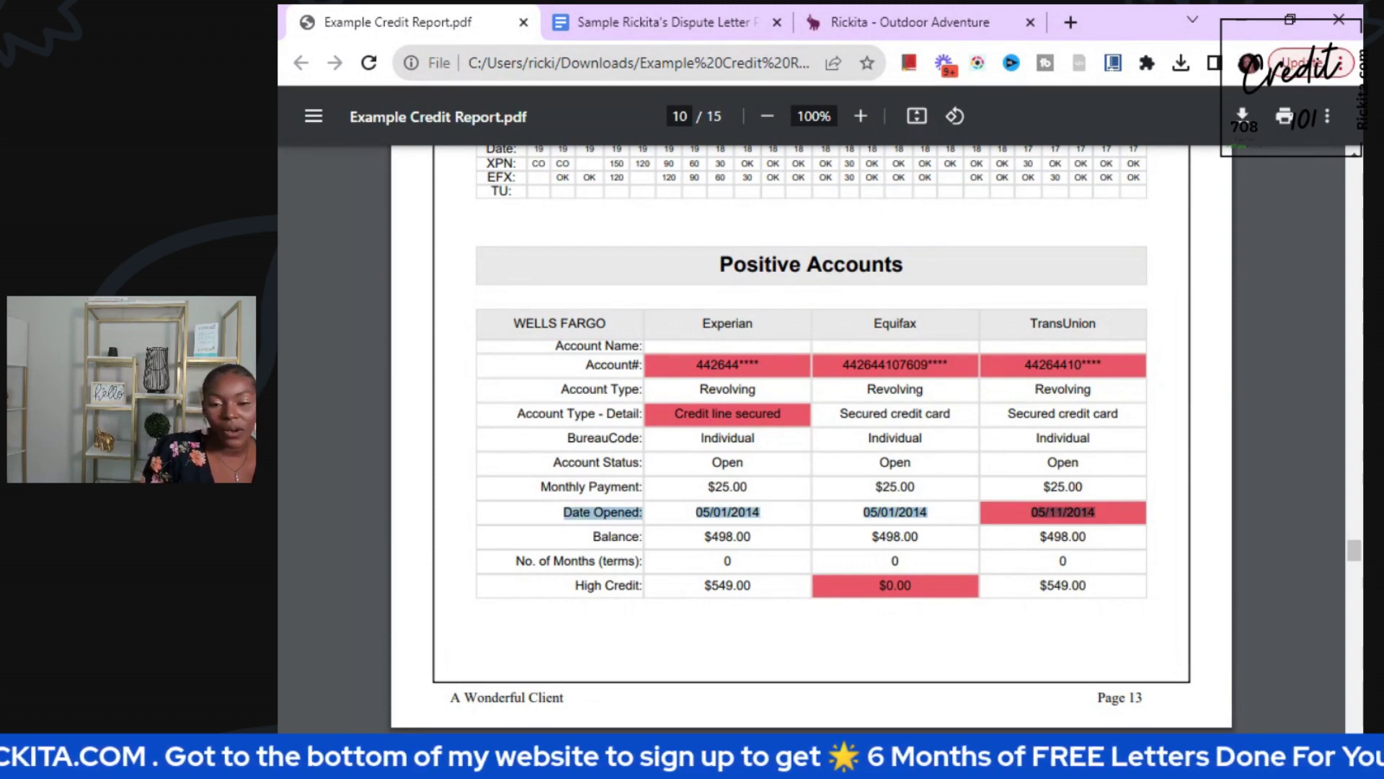
left_click(981, 514)
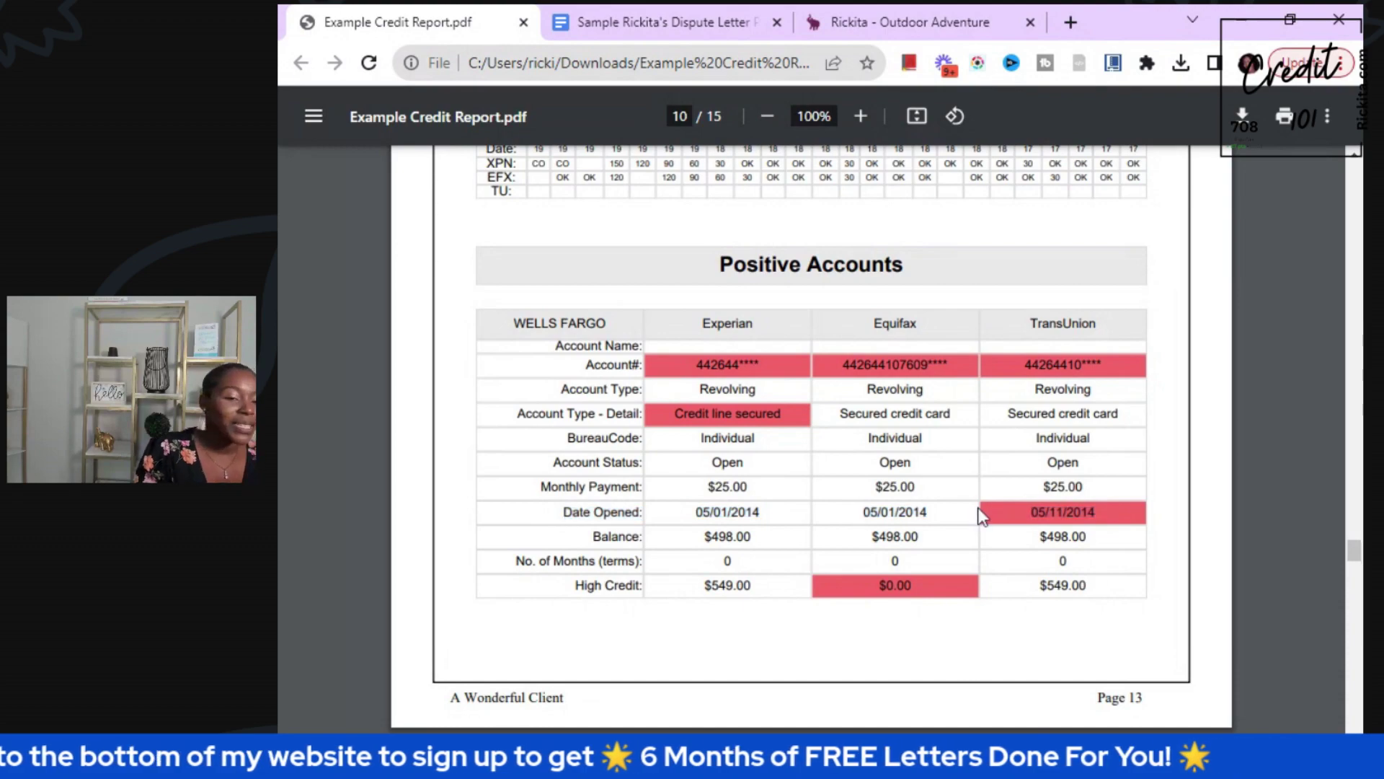
scroll(966, 498, "down", 12)
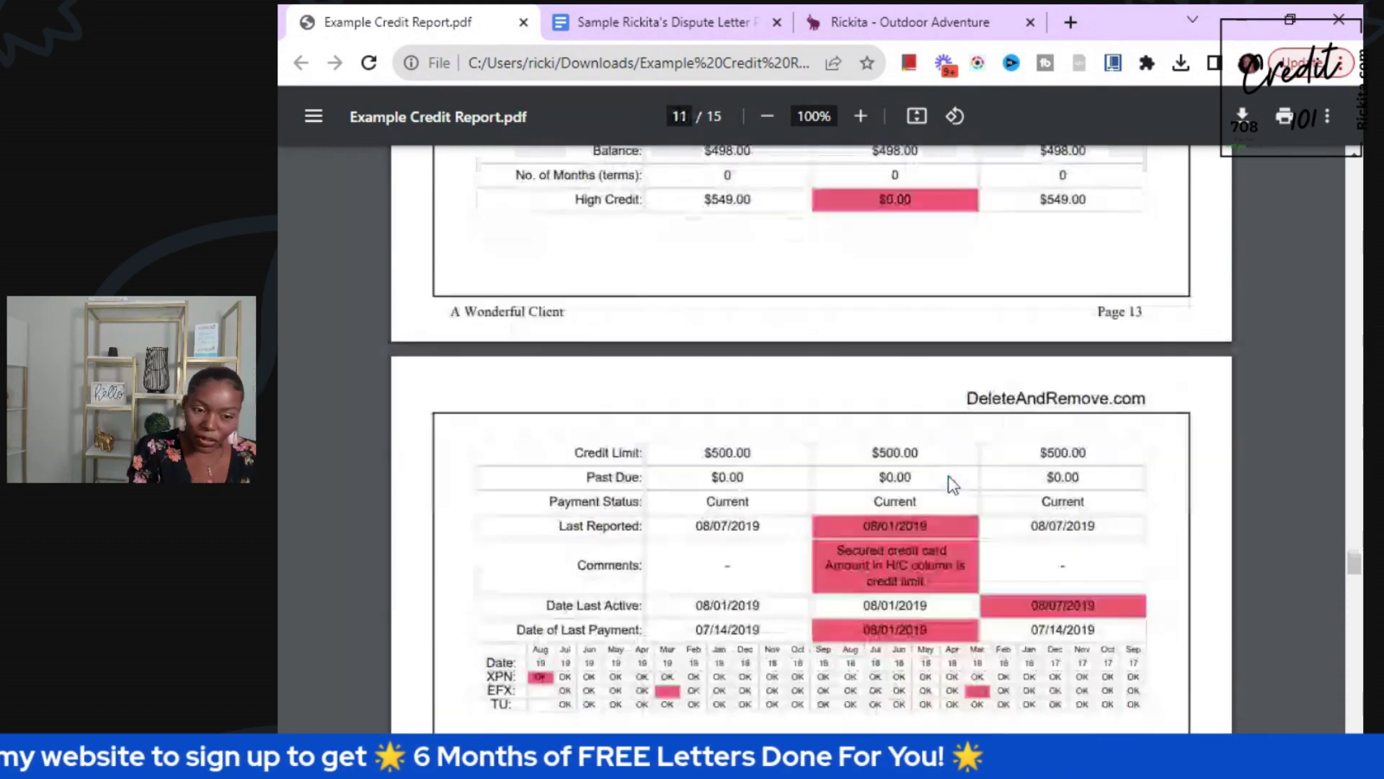
scroll(948, 485, "down", 20)
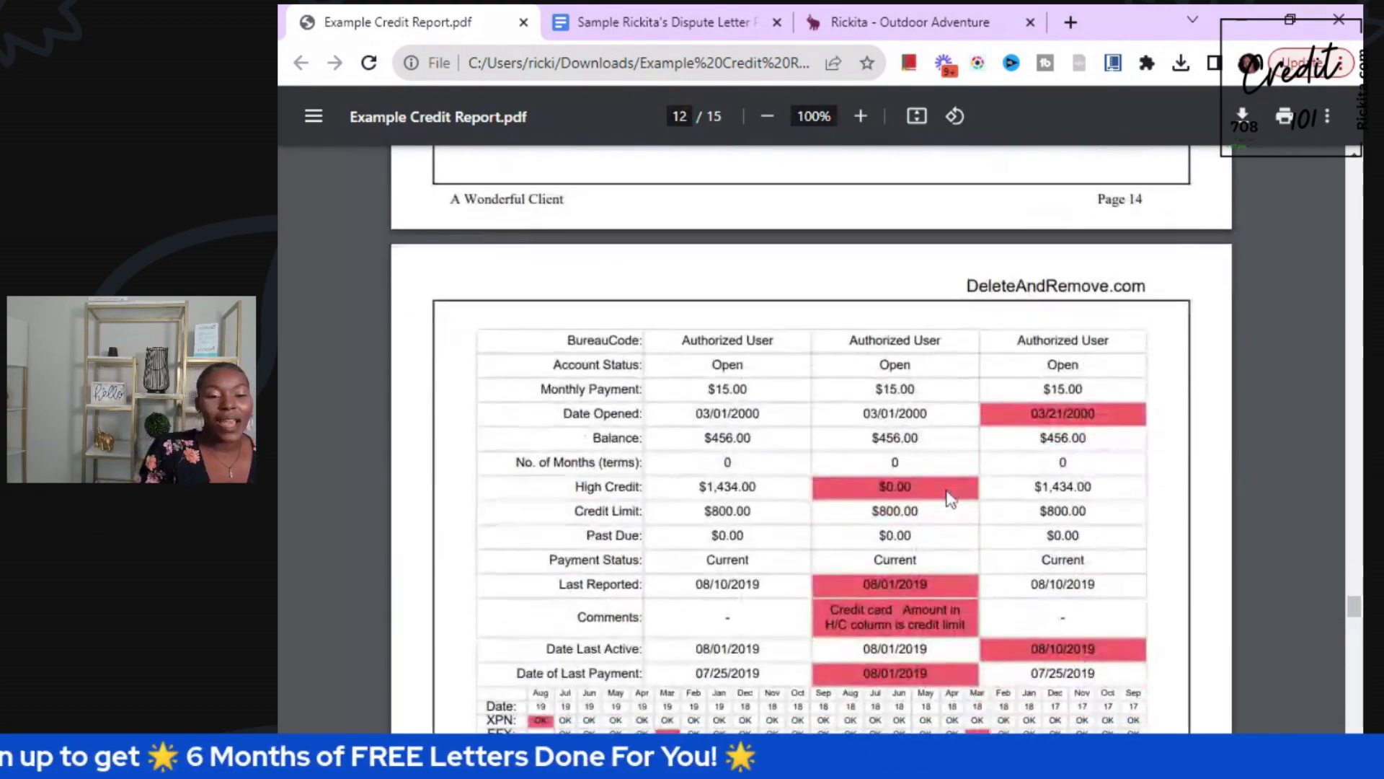
scroll(953, 497, "up", 20)
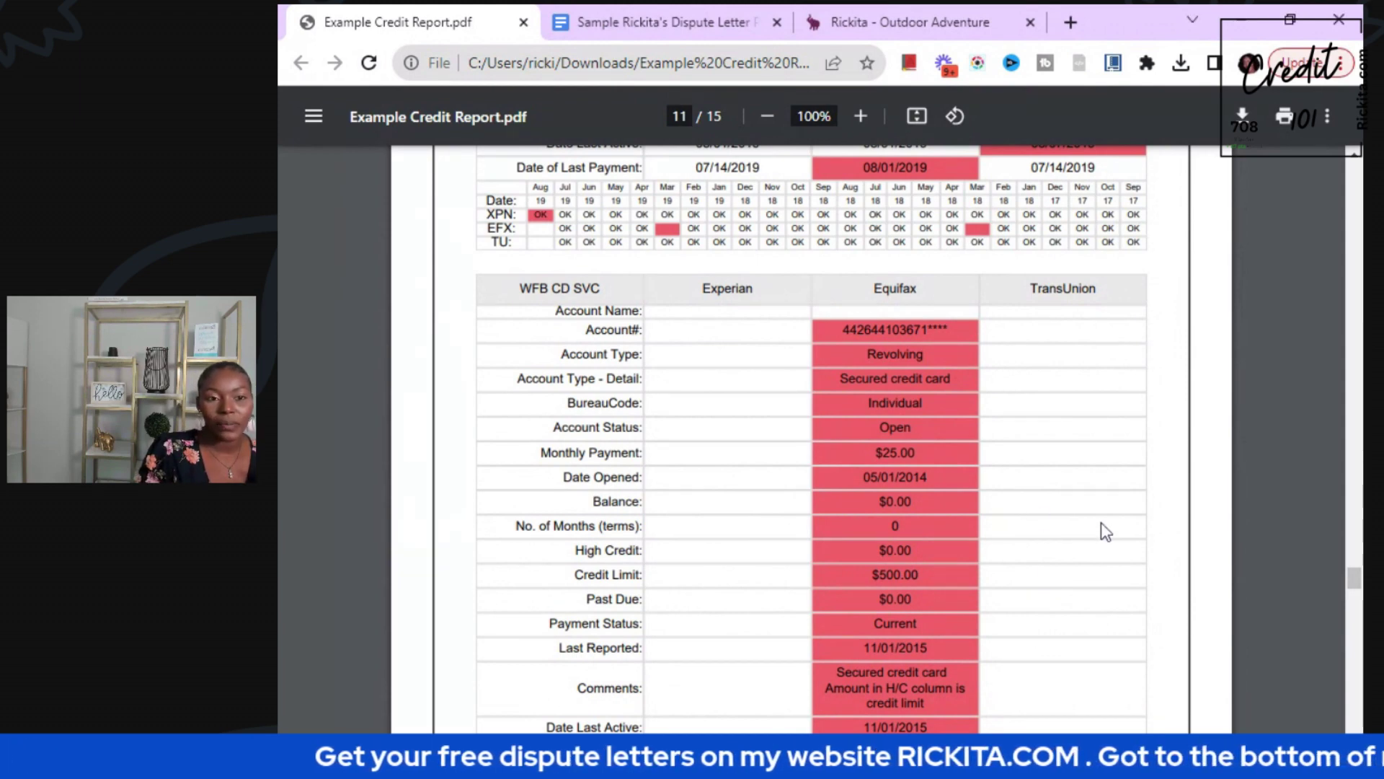
scroll(1101, 522, "up", 15)
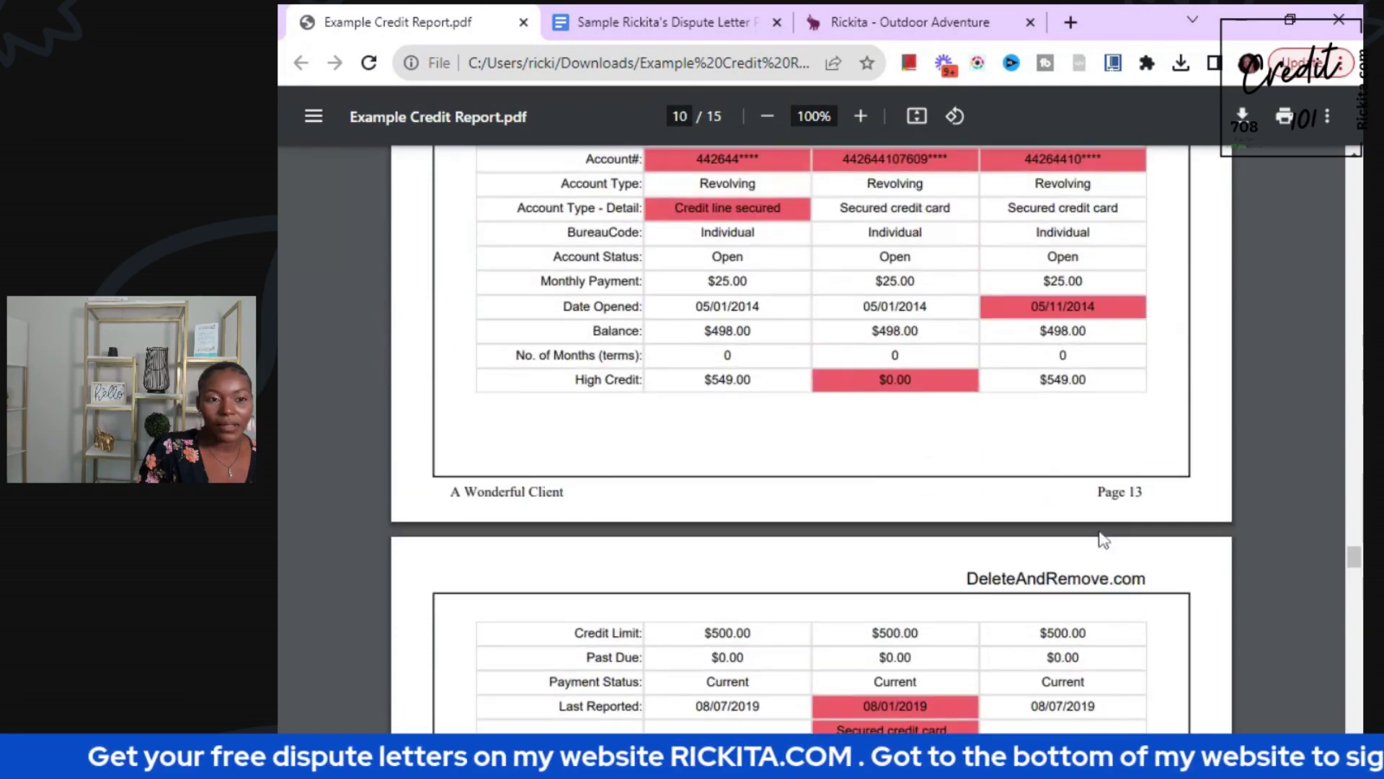
scroll(1103, 539, "up", 15)
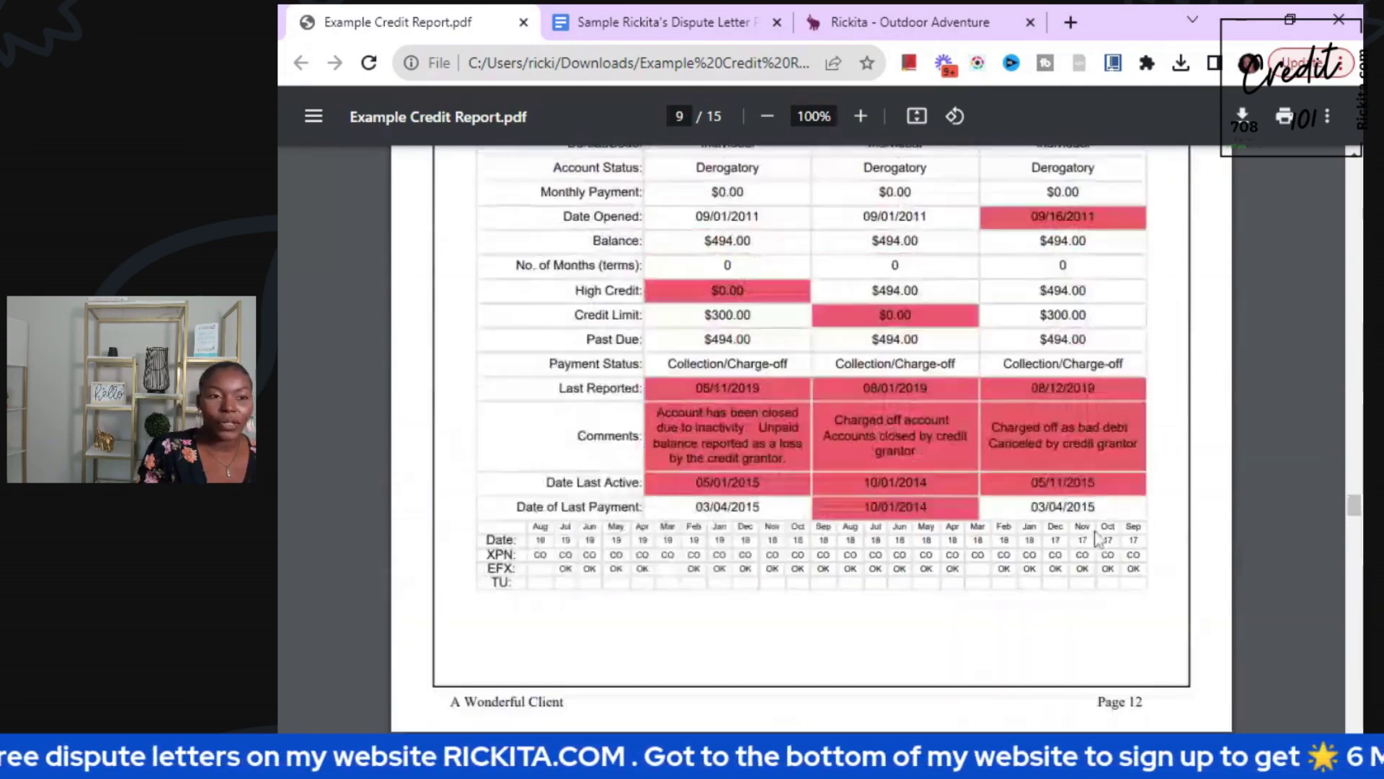
scroll(1153, 584, "up", 20)
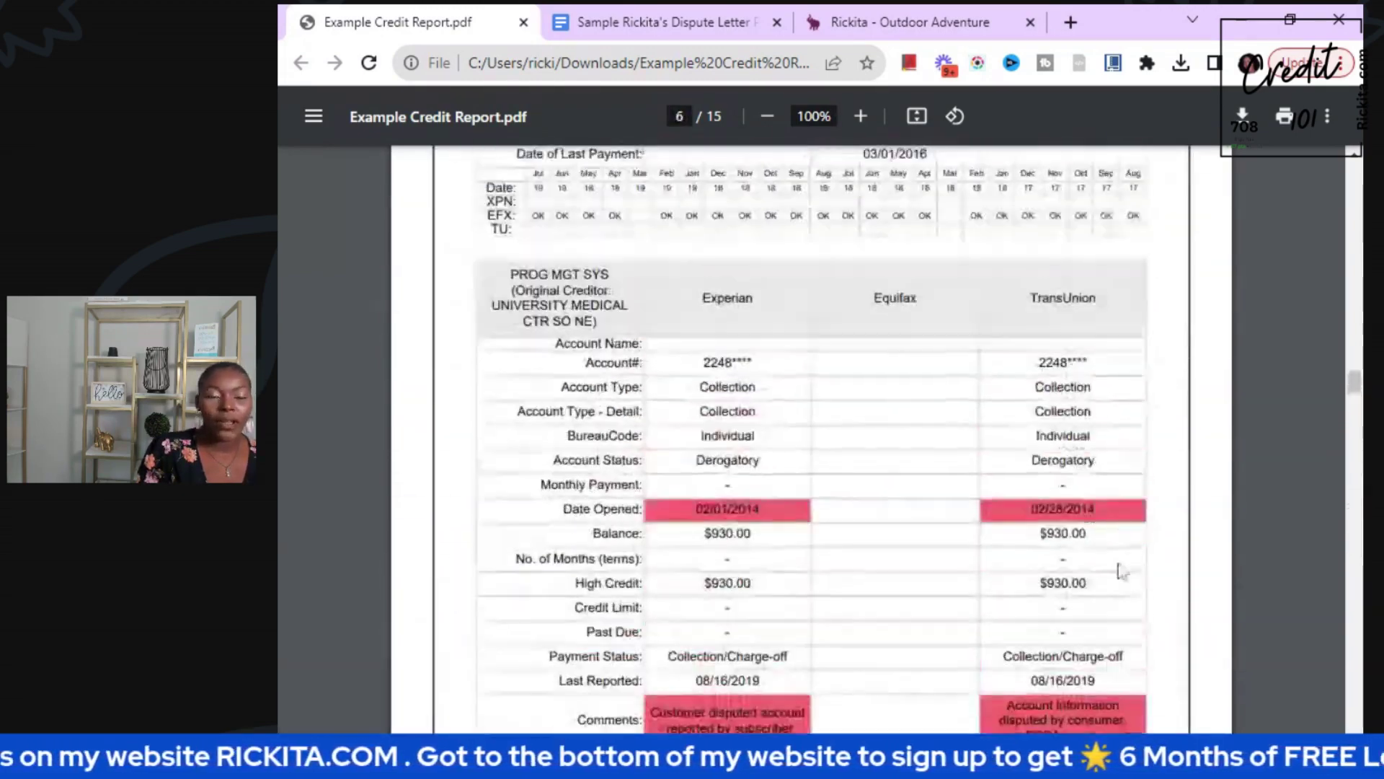
scroll(1114, 561, "up", 20)
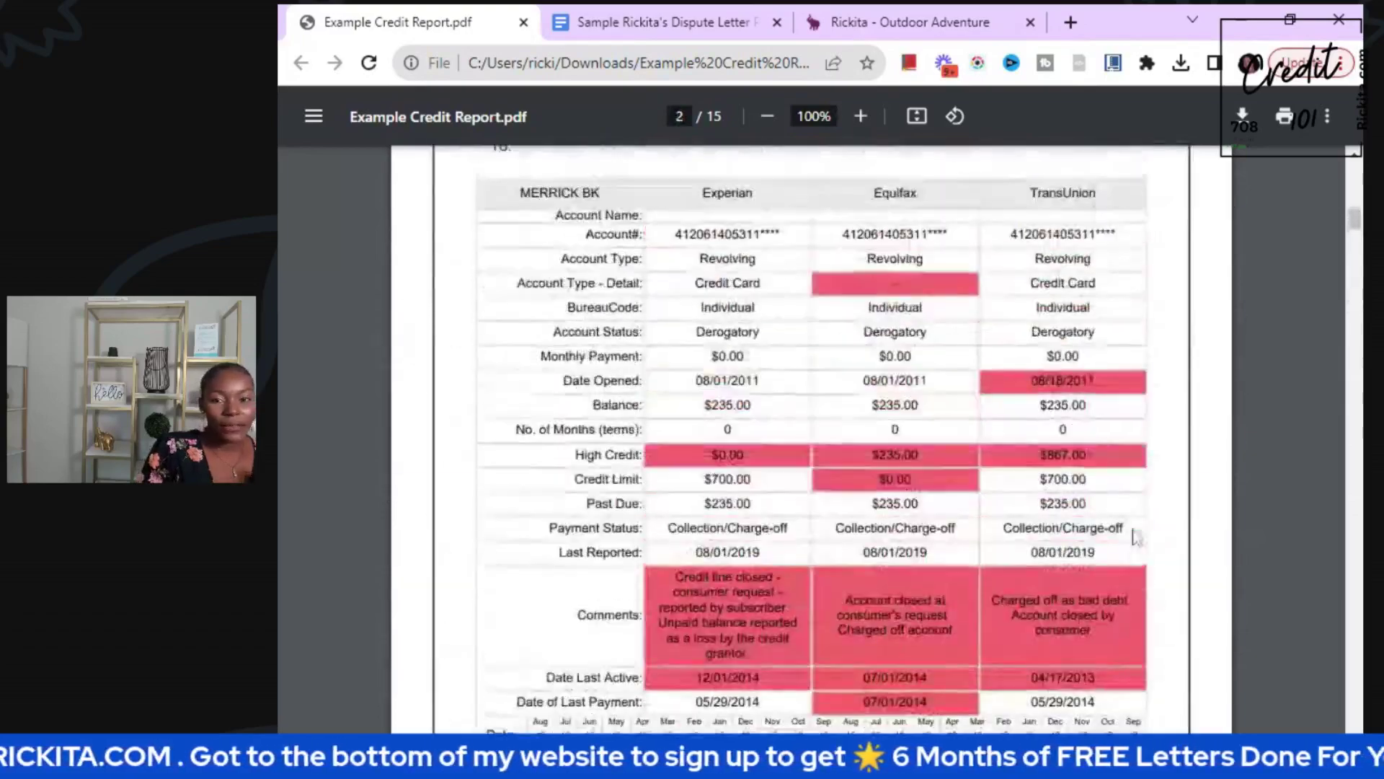
scroll(1140, 533, "up", 5)
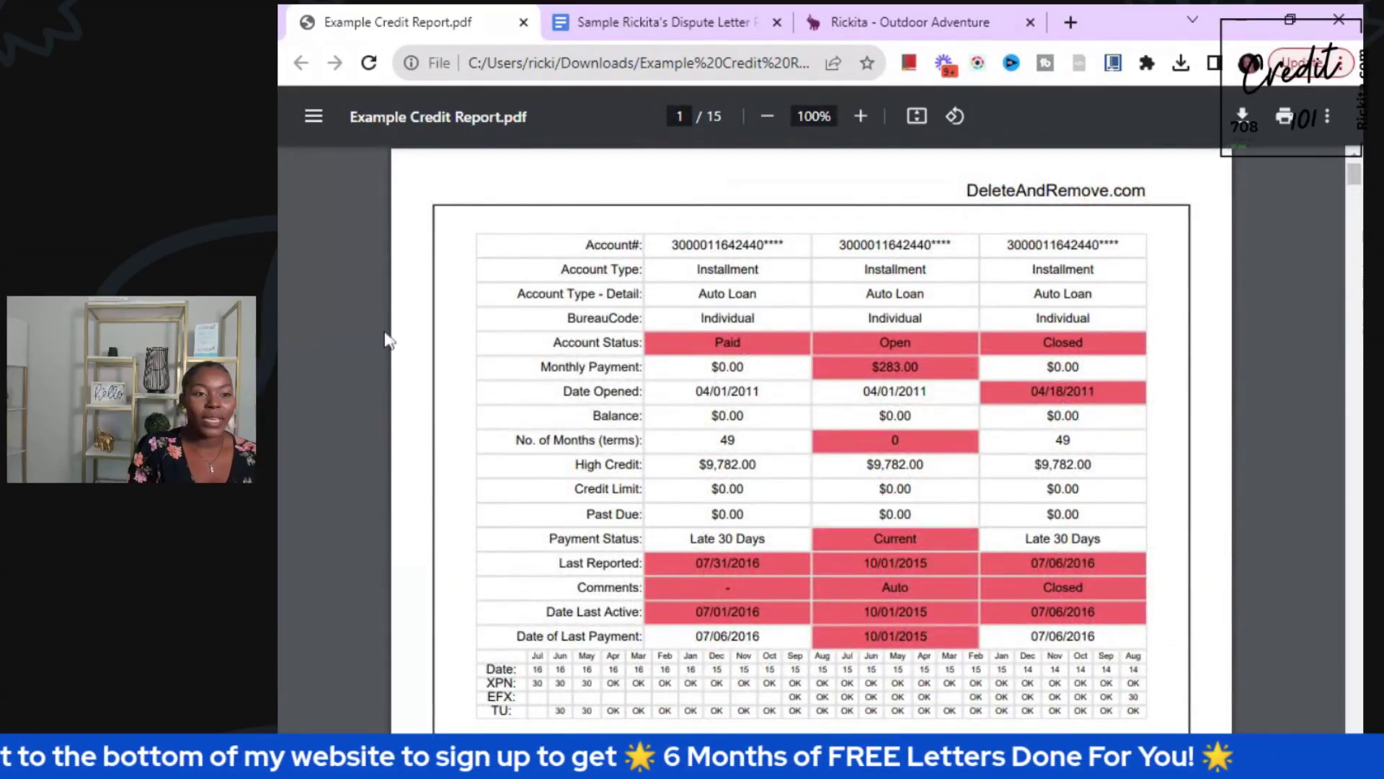
left_click(653, 22)
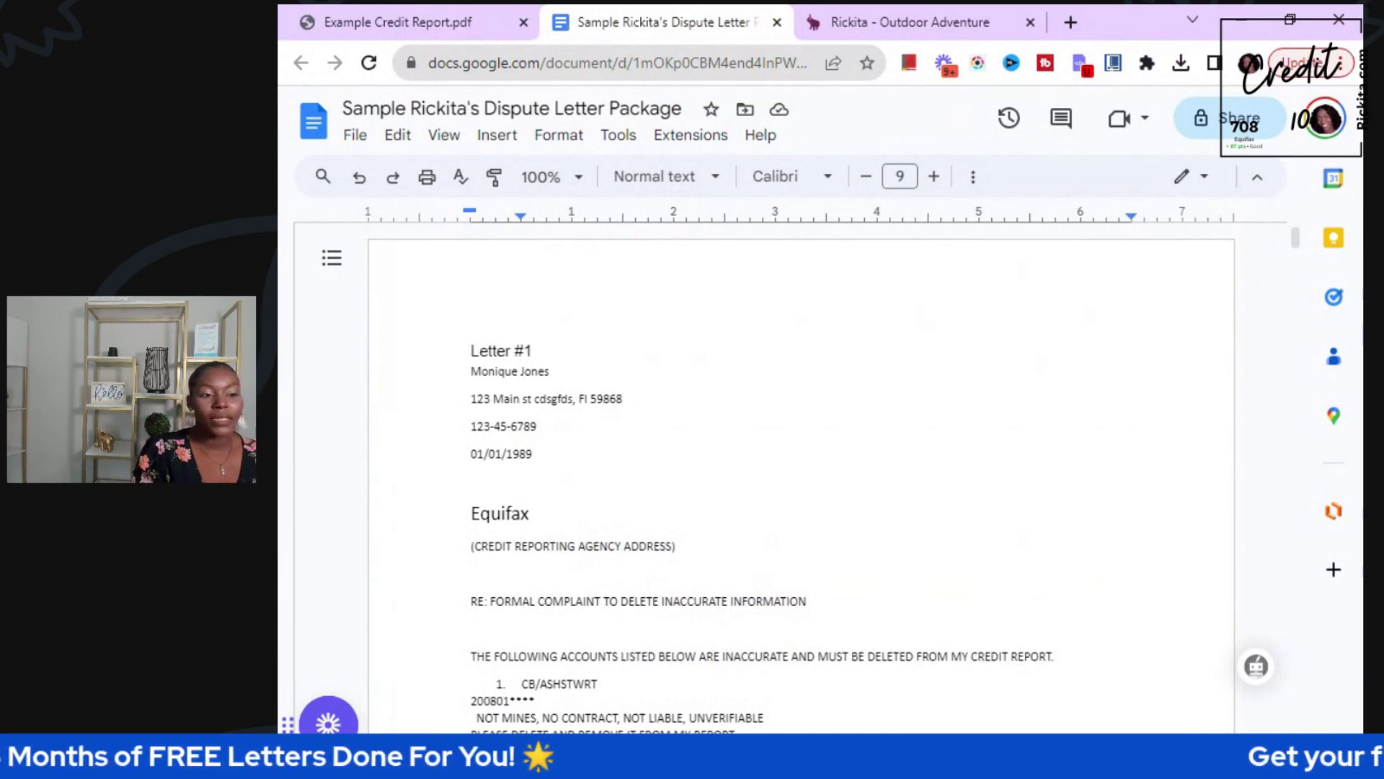
left_click_drag(532, 351, 471, 351)
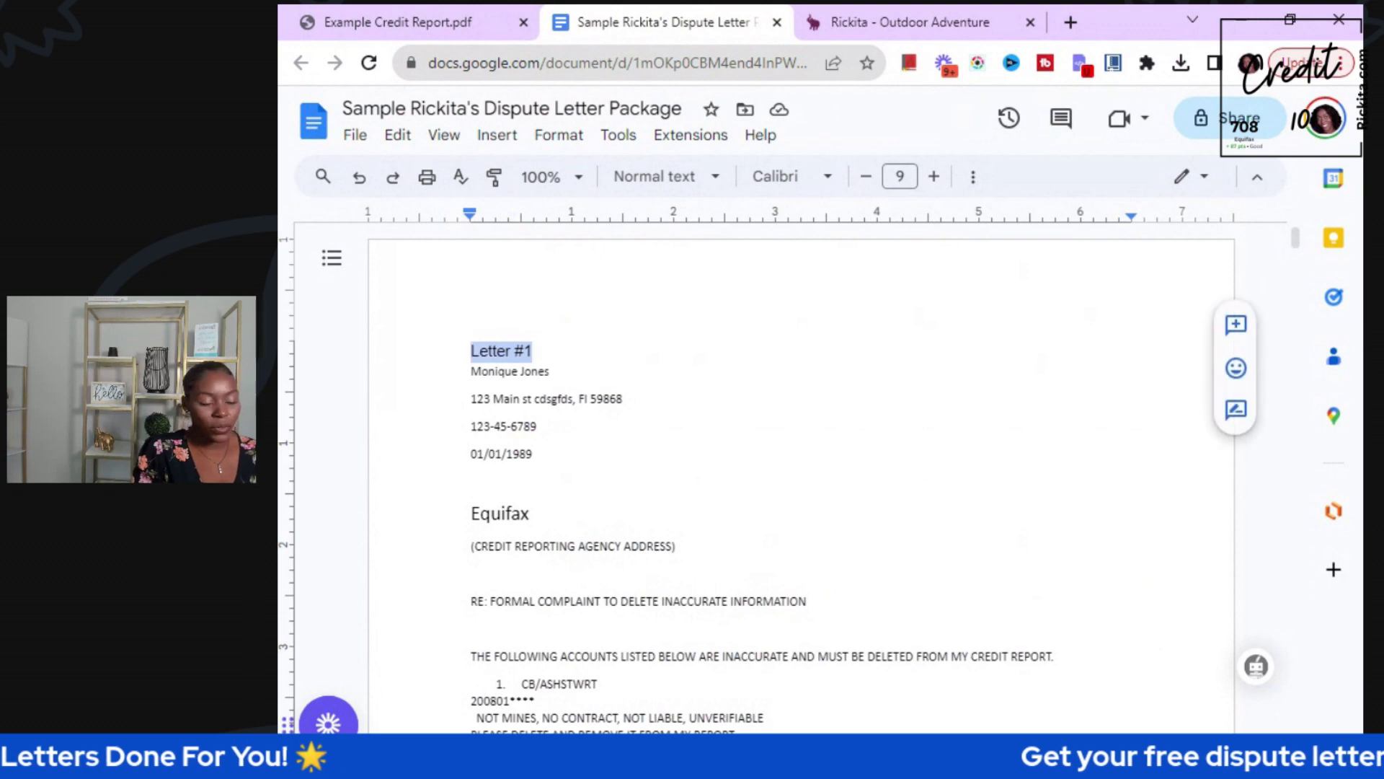
key("BackSpace")
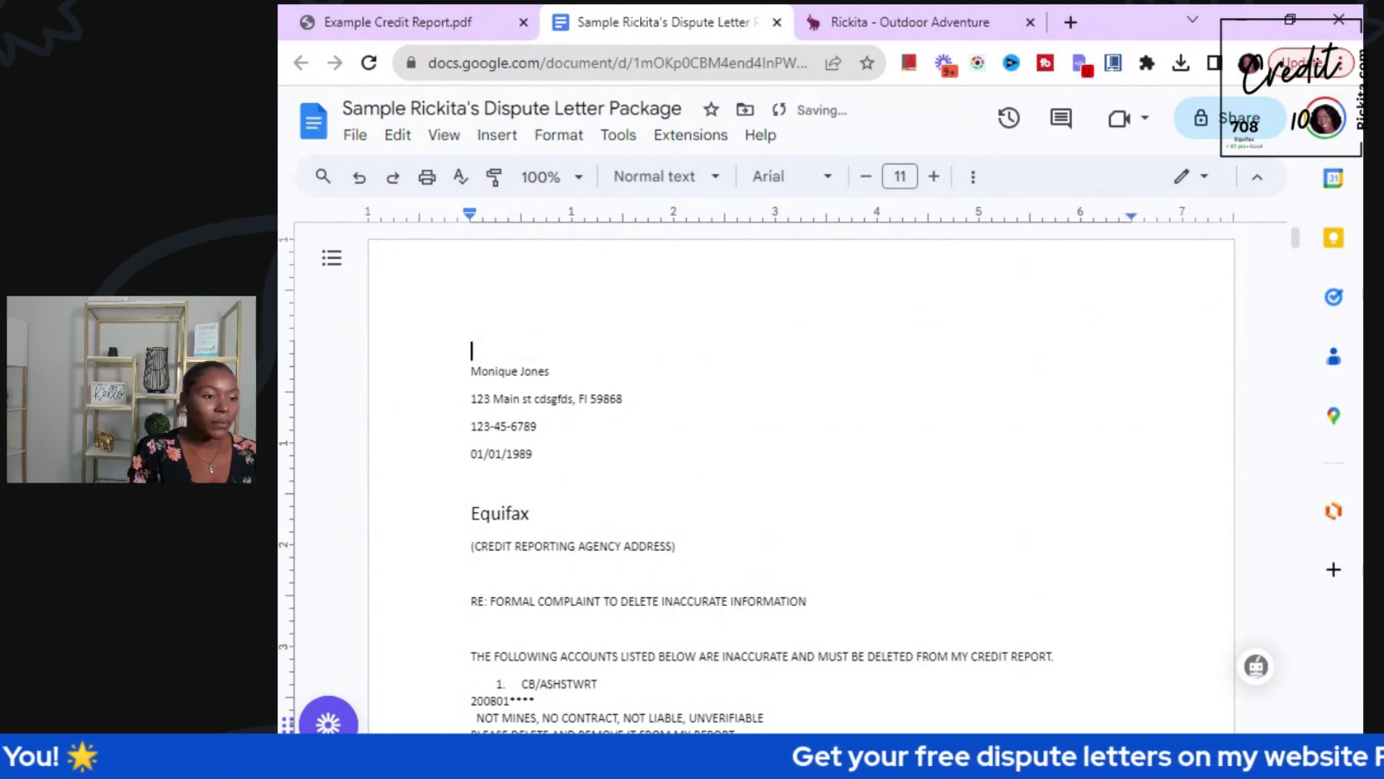
scroll(800, 476, "down", 2)
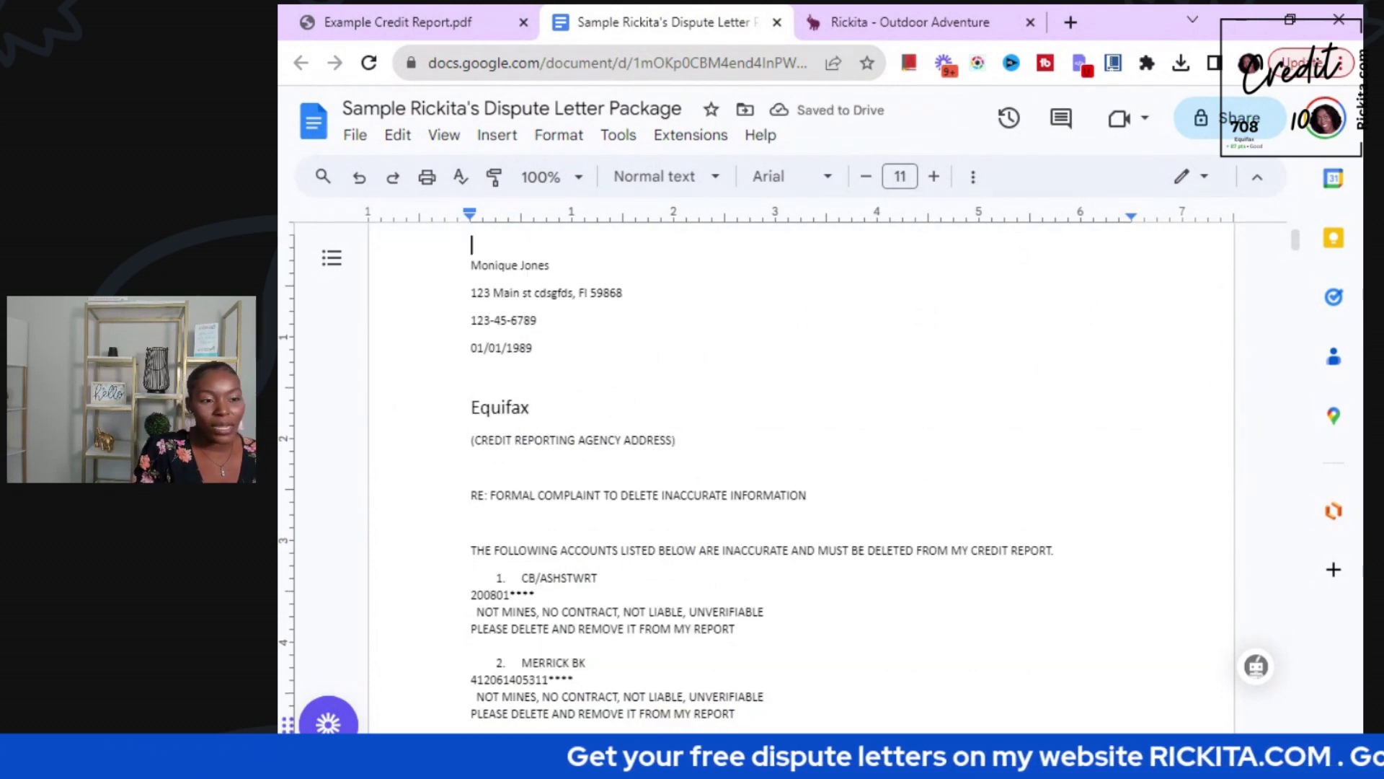
left_click_drag(471, 407, 674, 441)
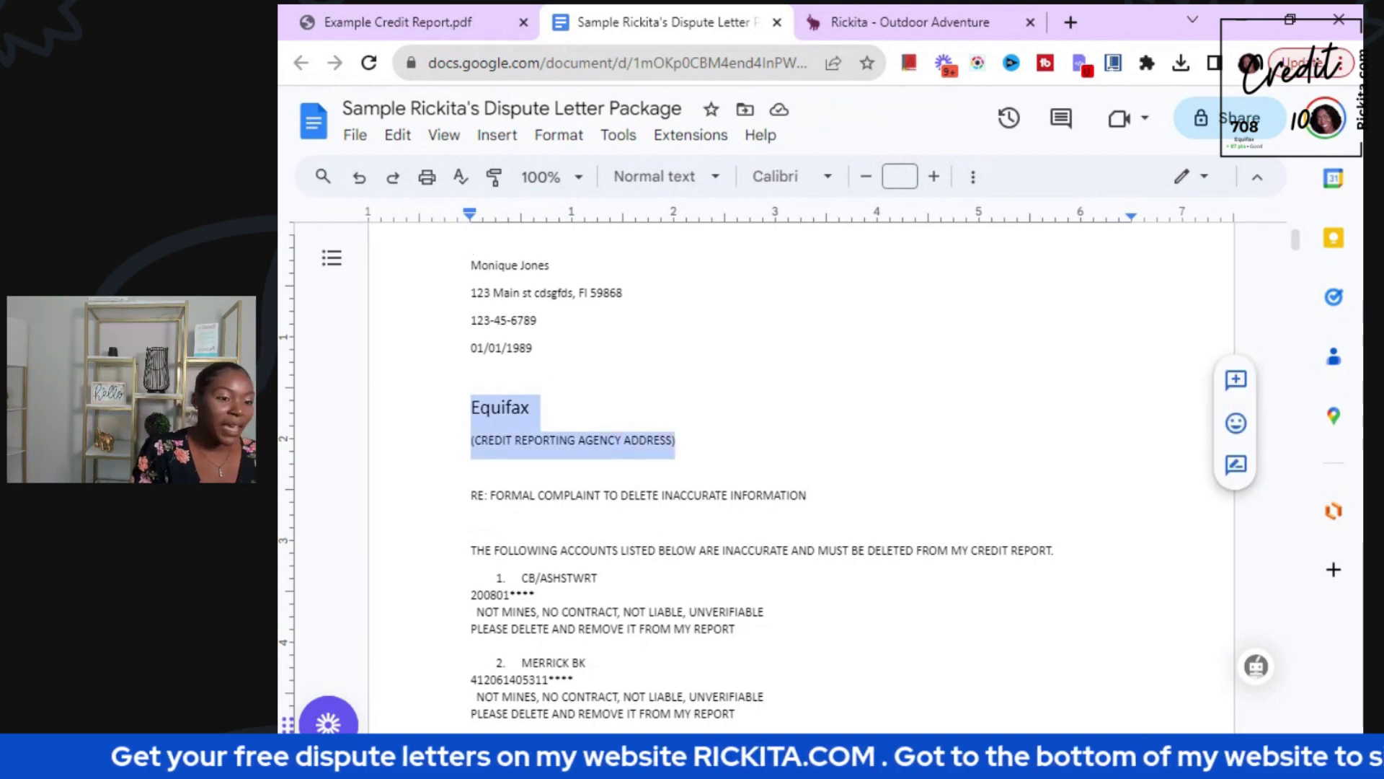
scroll(800, 476, "down", 8)
left_click(590, 493)
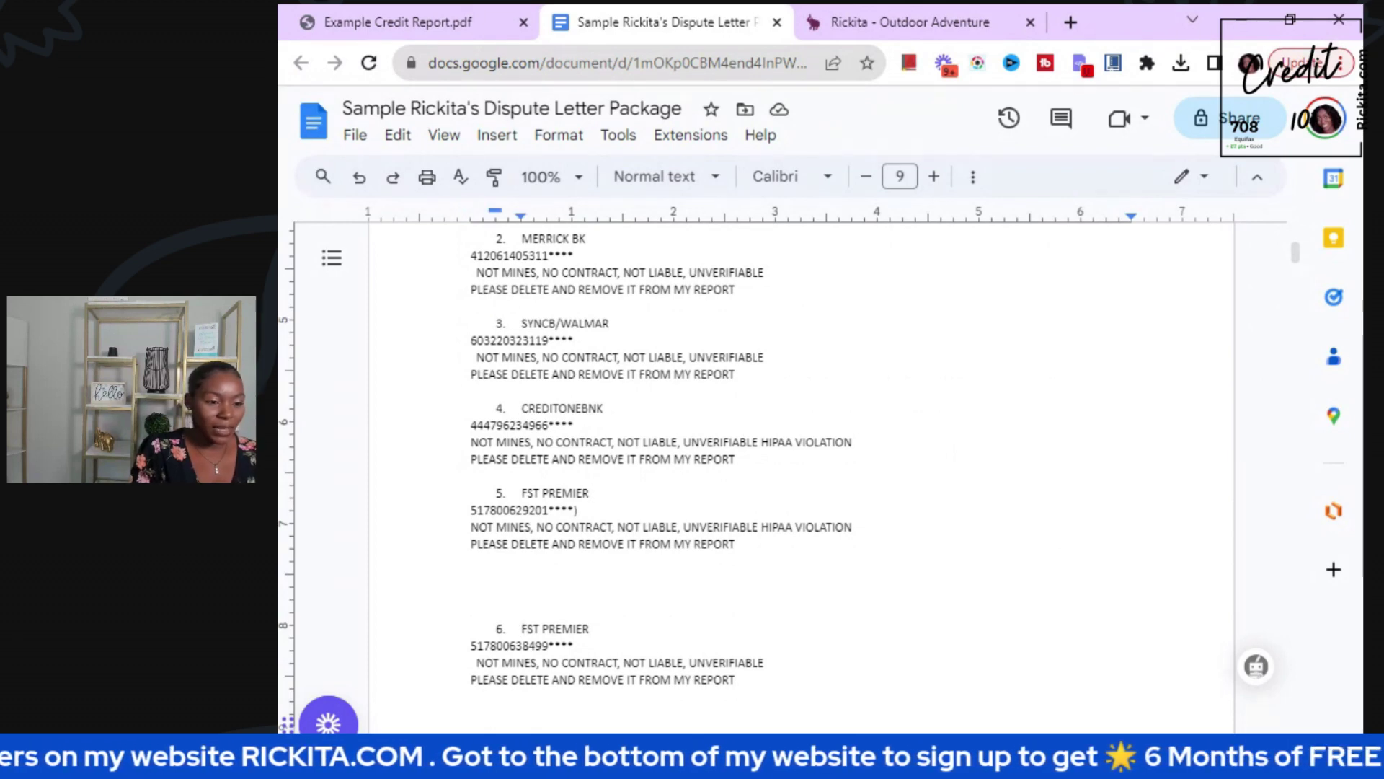
Step: Unnumber the second FST PREMIER, add blank lines above it, and indent it to match the list
left_click(522, 628)
key("BackSpace")
key("BackSpace")
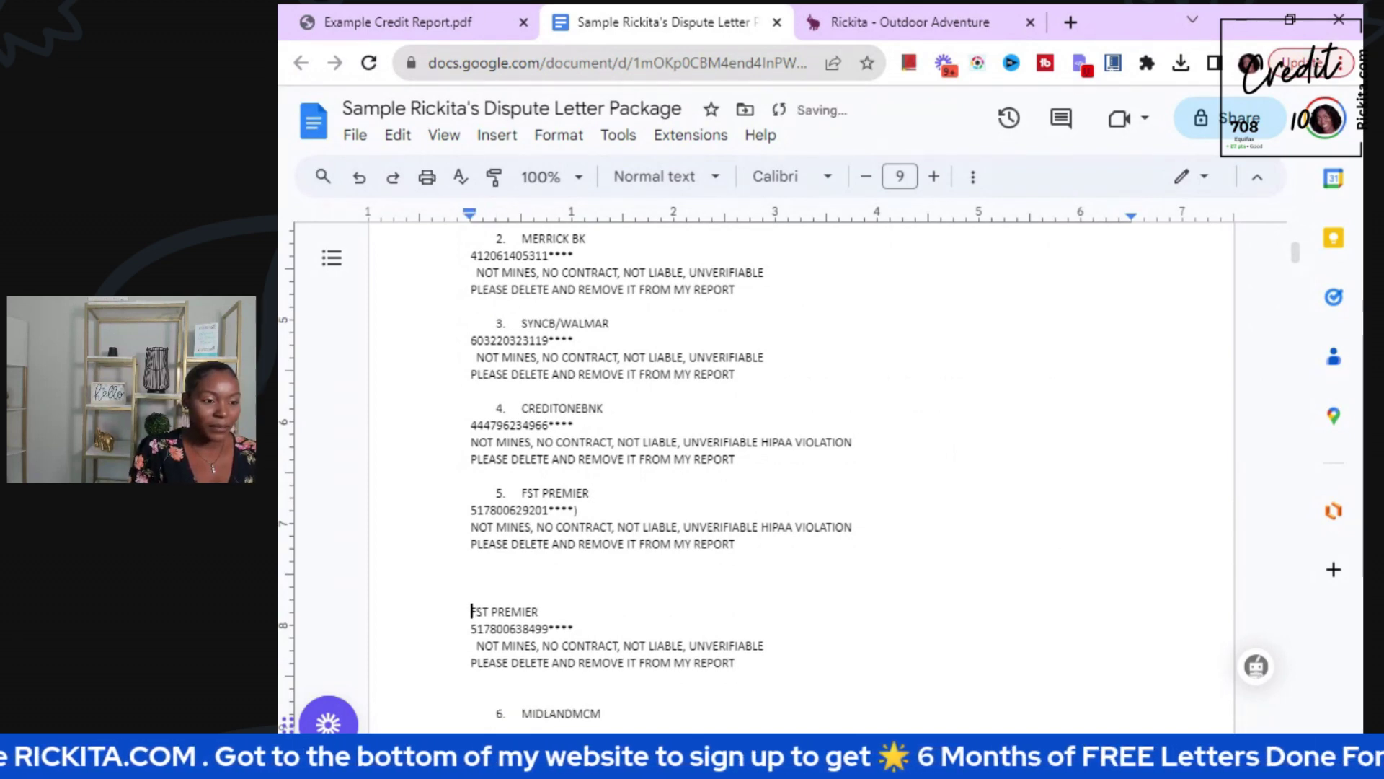
key("BackSpace")
key("BackSpace")
key("BackSpace")
key("BackSpace")
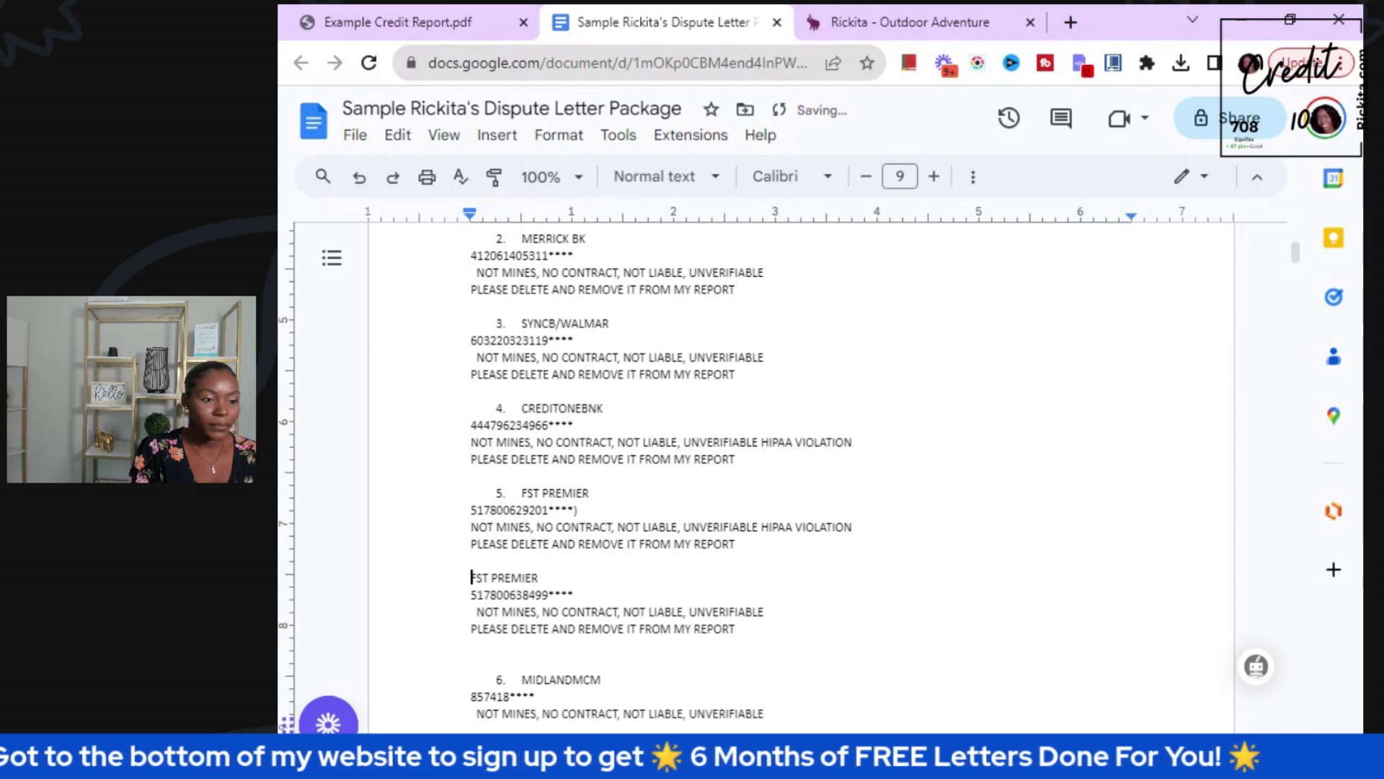
key("Return")
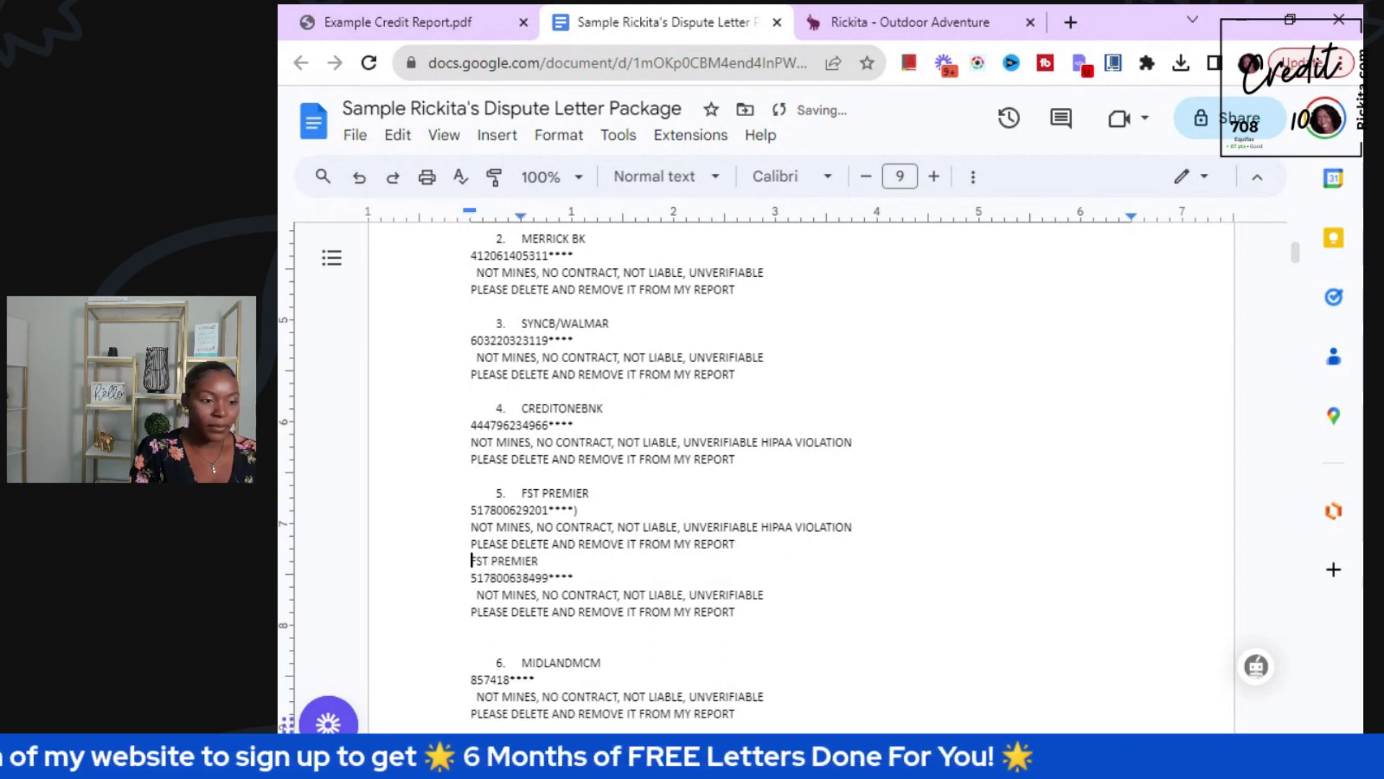
key("Return")
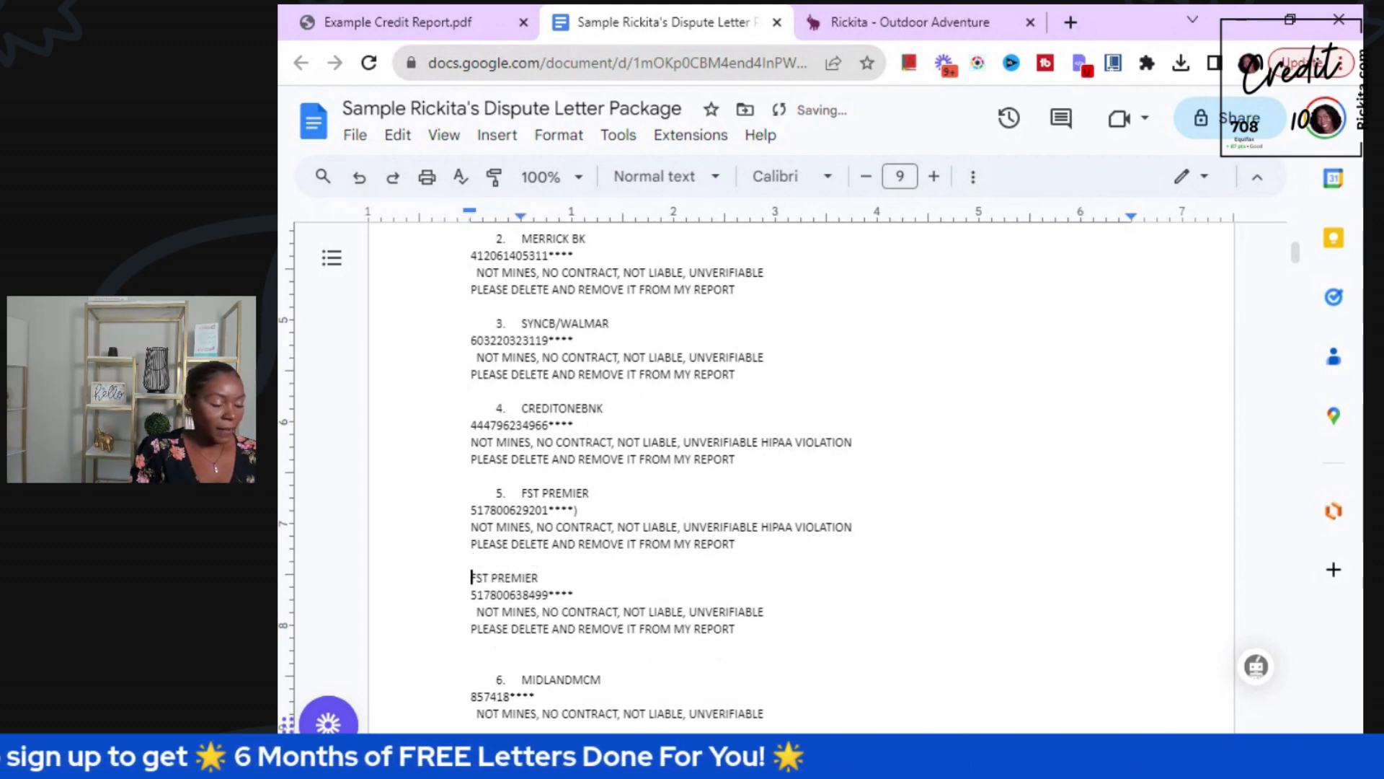
key("Tab")
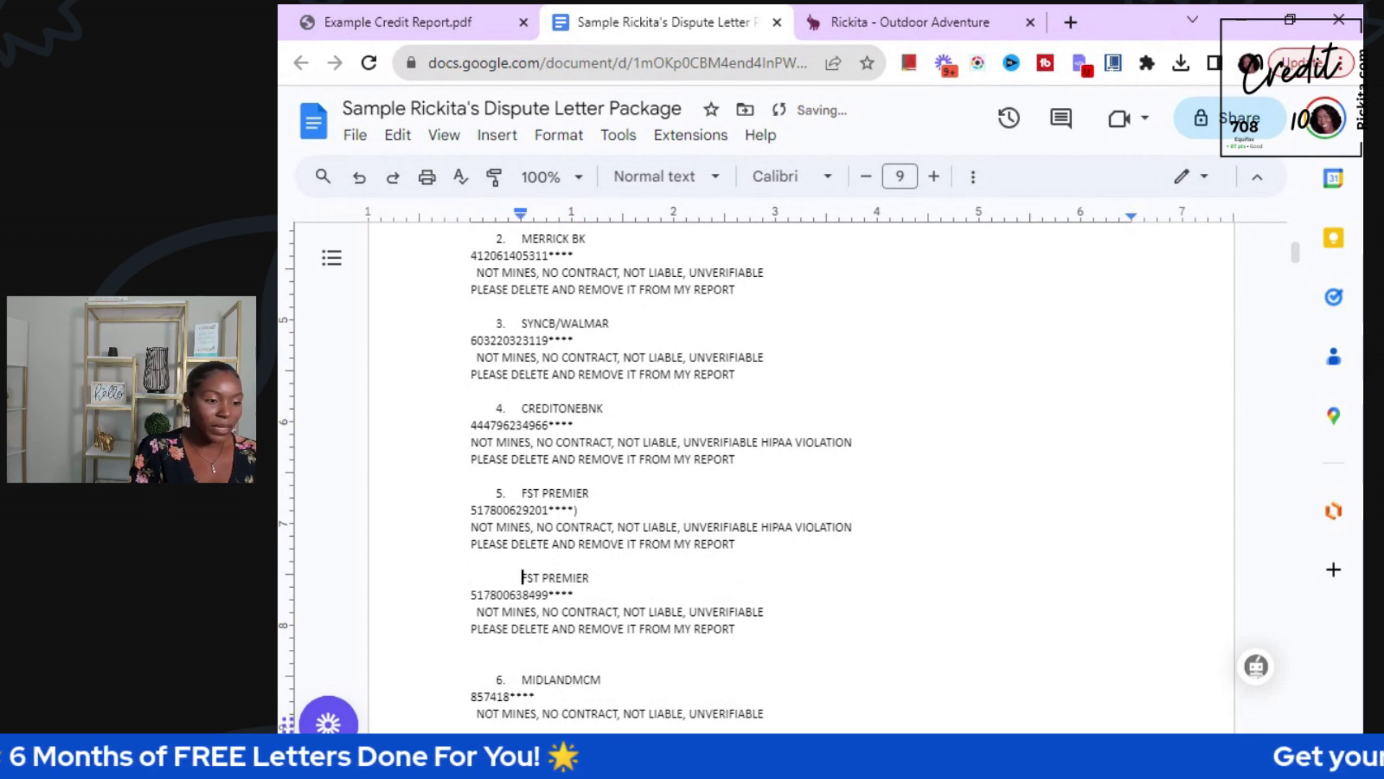
key("BackSpace")
key("BackSpace")
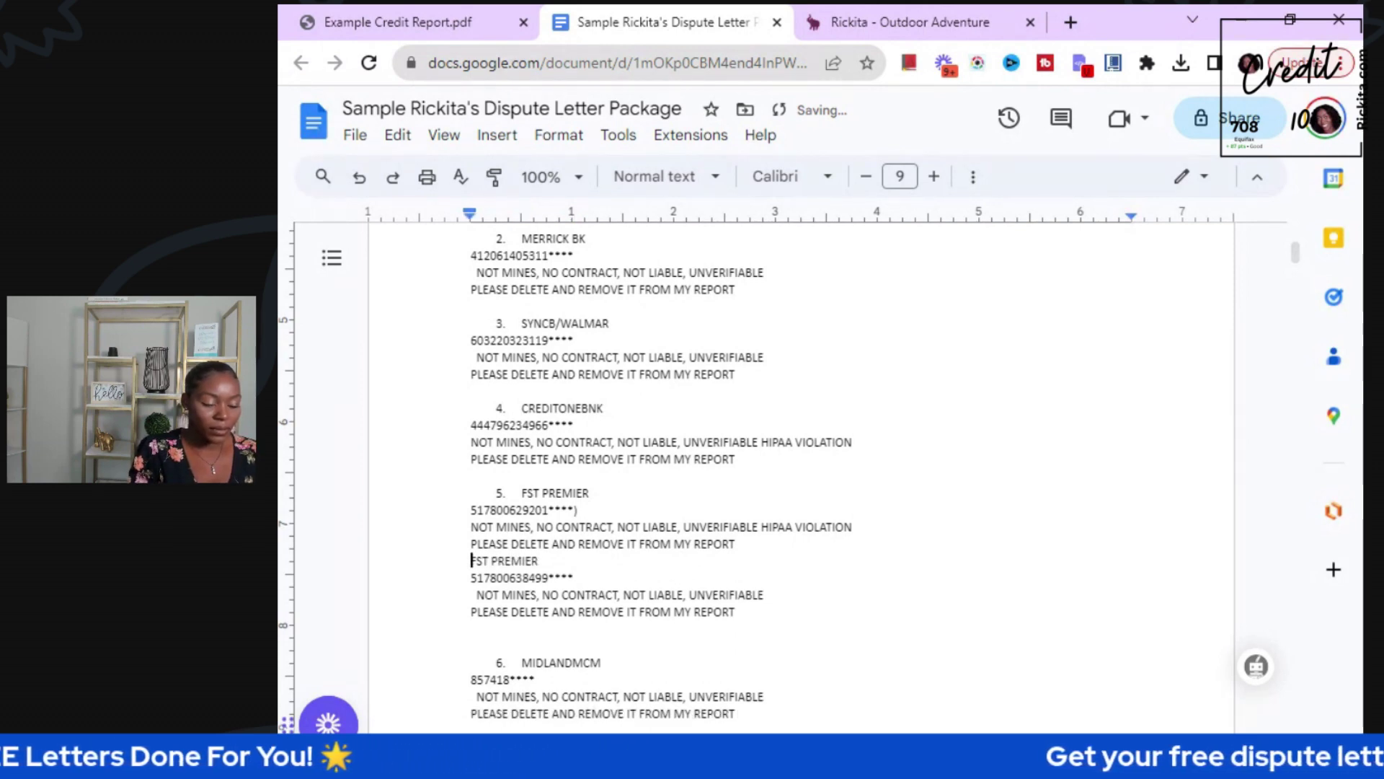
key("Return")
key("Return")
key("Tab")
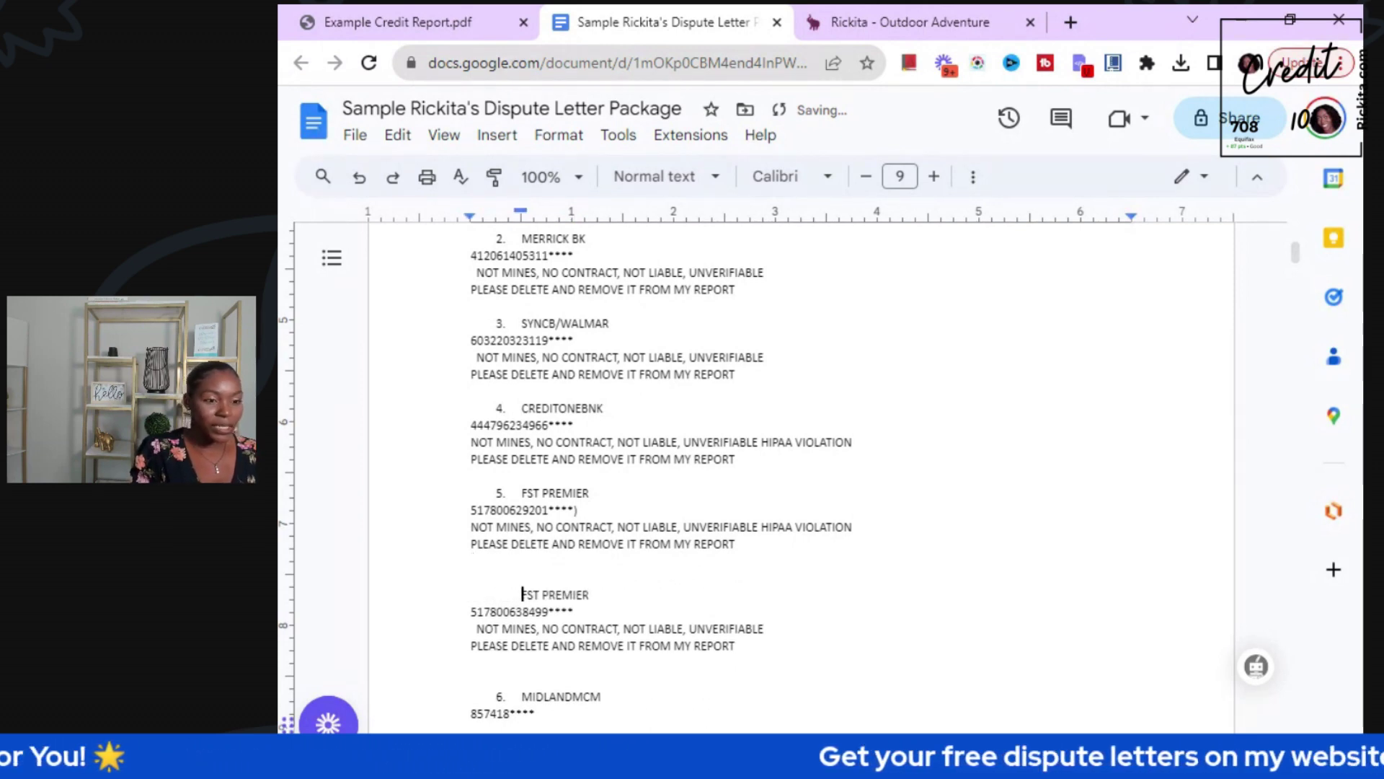
scroll(793, 433, "down", 3)
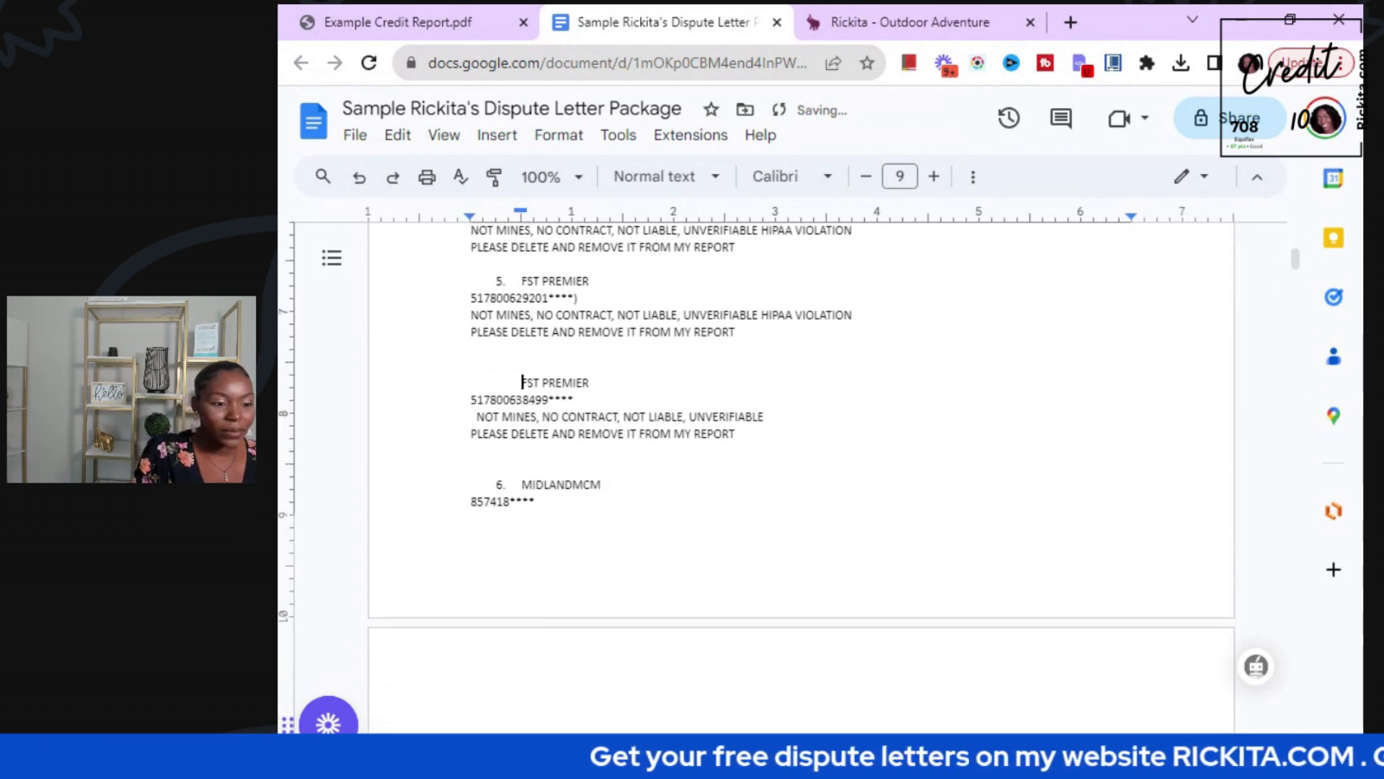
scroll(793, 433, "down", 2)
scroll(793, 432, "down", 3)
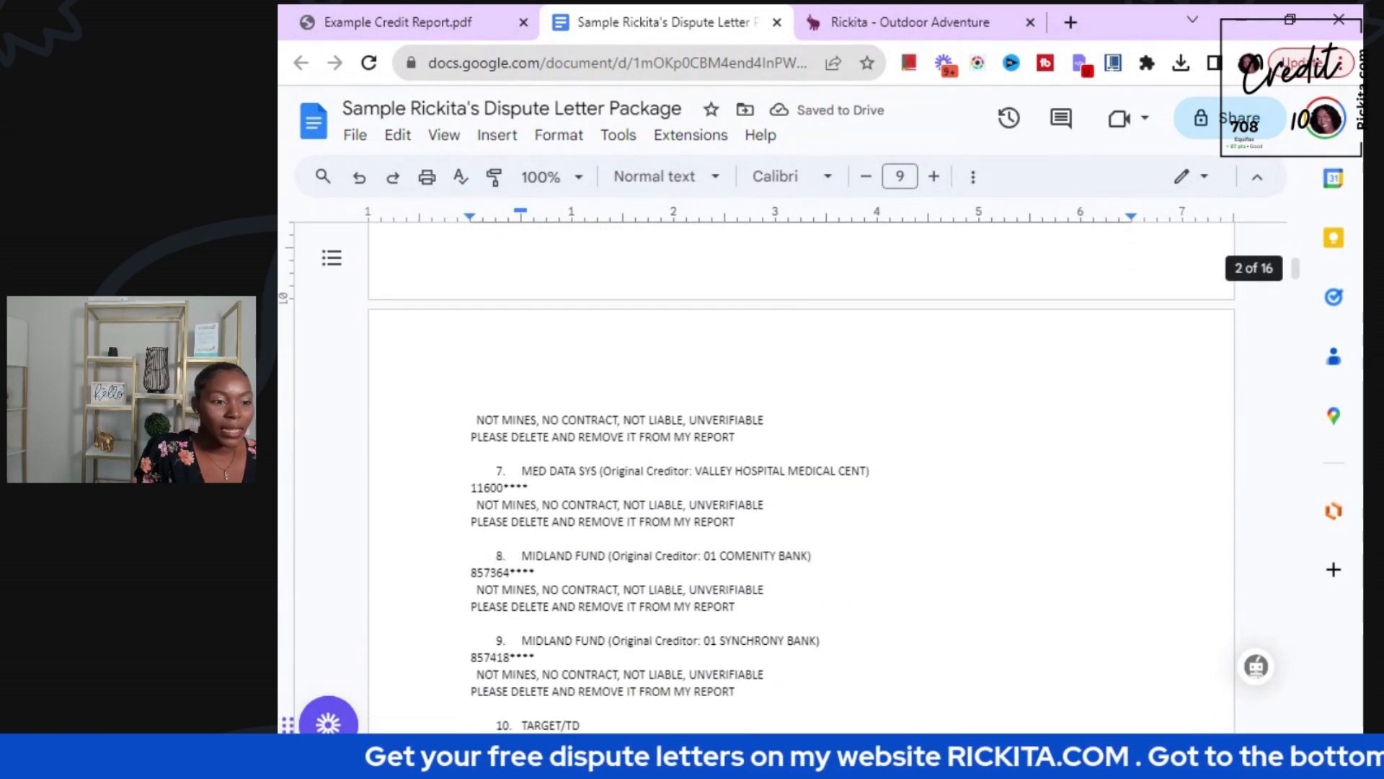
scroll(793, 433, "down", 3)
scroll(793, 433, "down", 4)
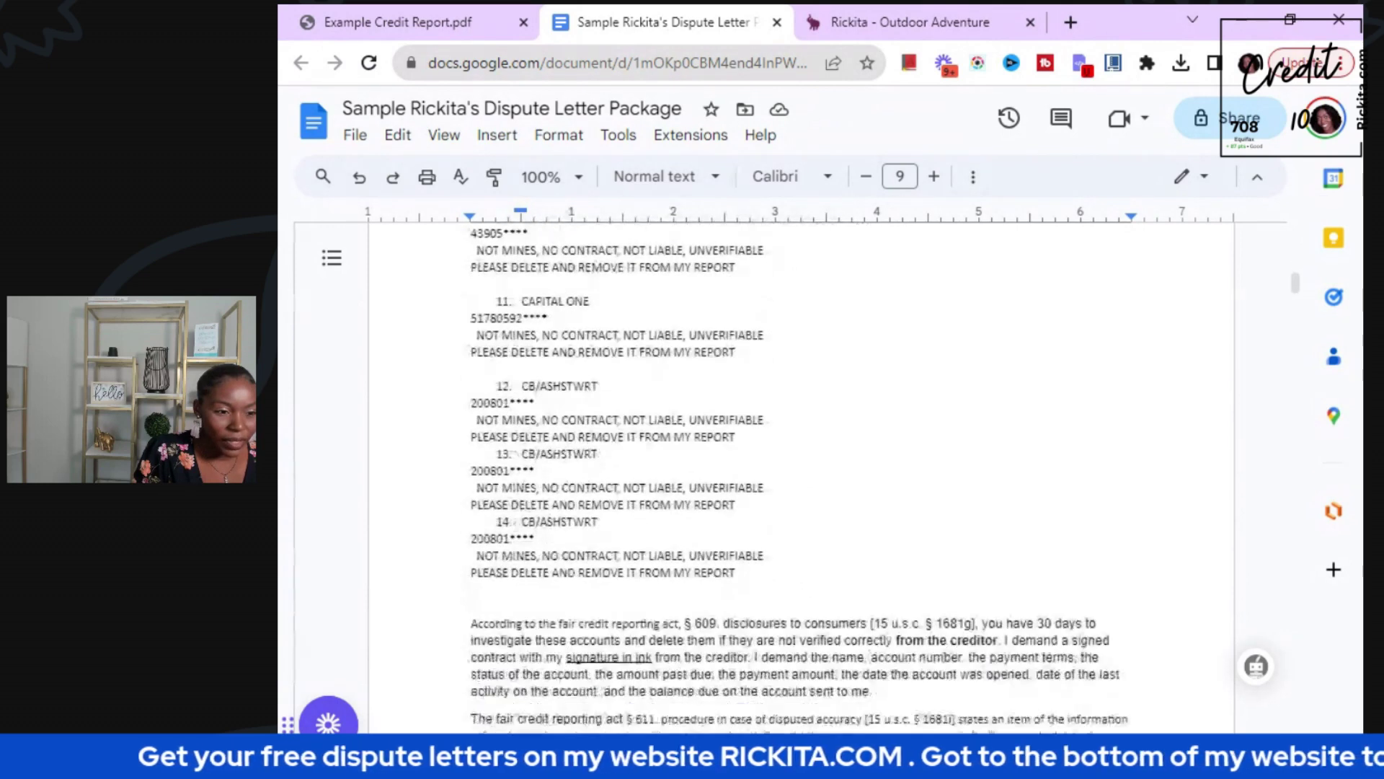
left_click_drag(522, 365, 741, 551)
key("BackSpace")
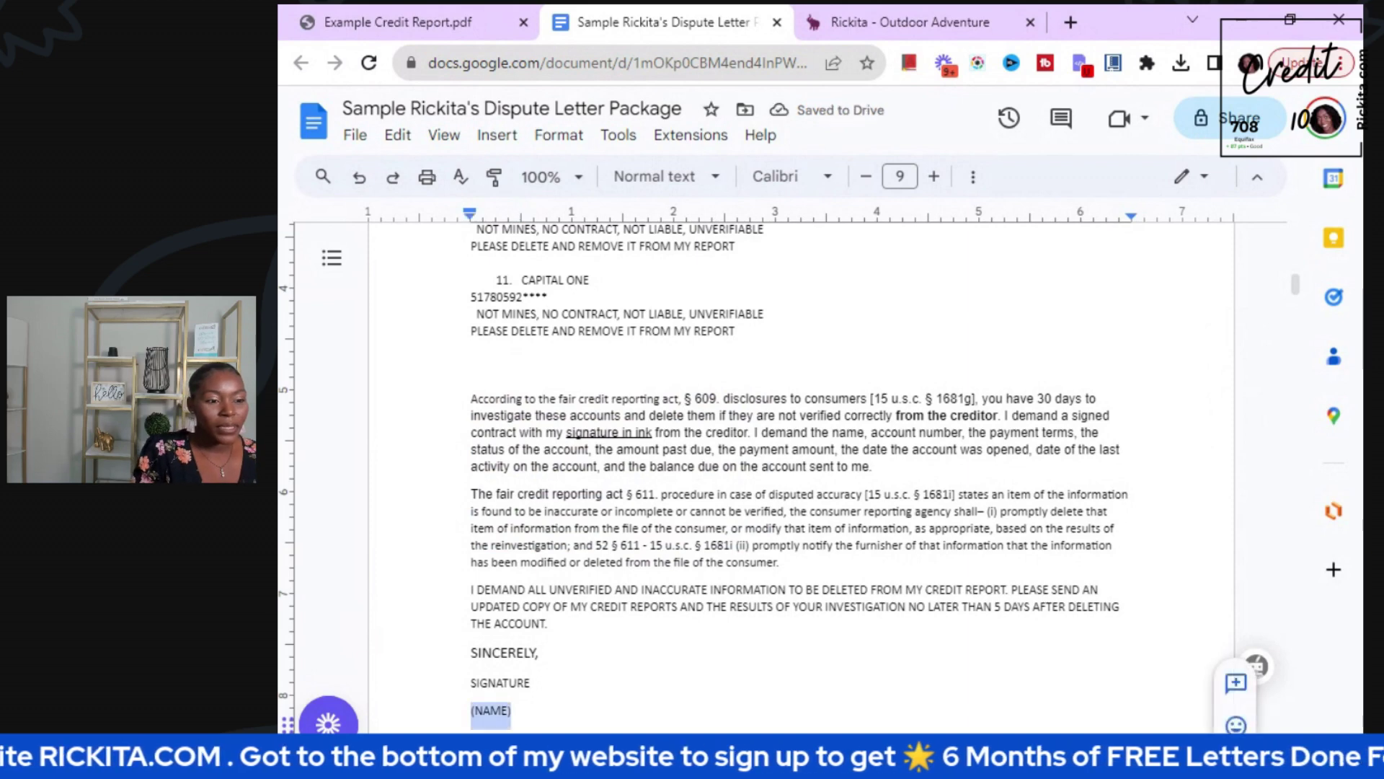
scroll(800, 468, "up", 15)
left_click_drag(470, 371, 549, 371)
key("ctrl+c")
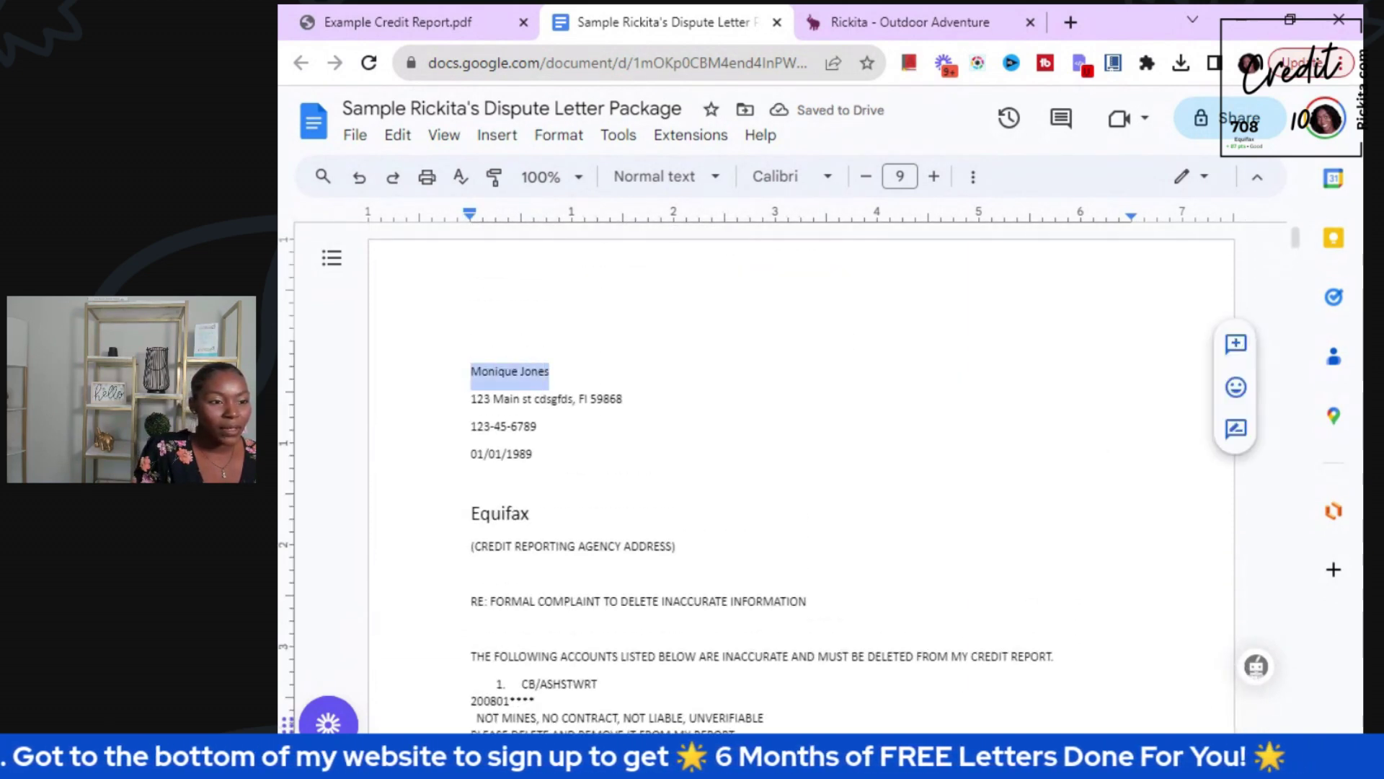
scroll(801, 468, "down", 15)
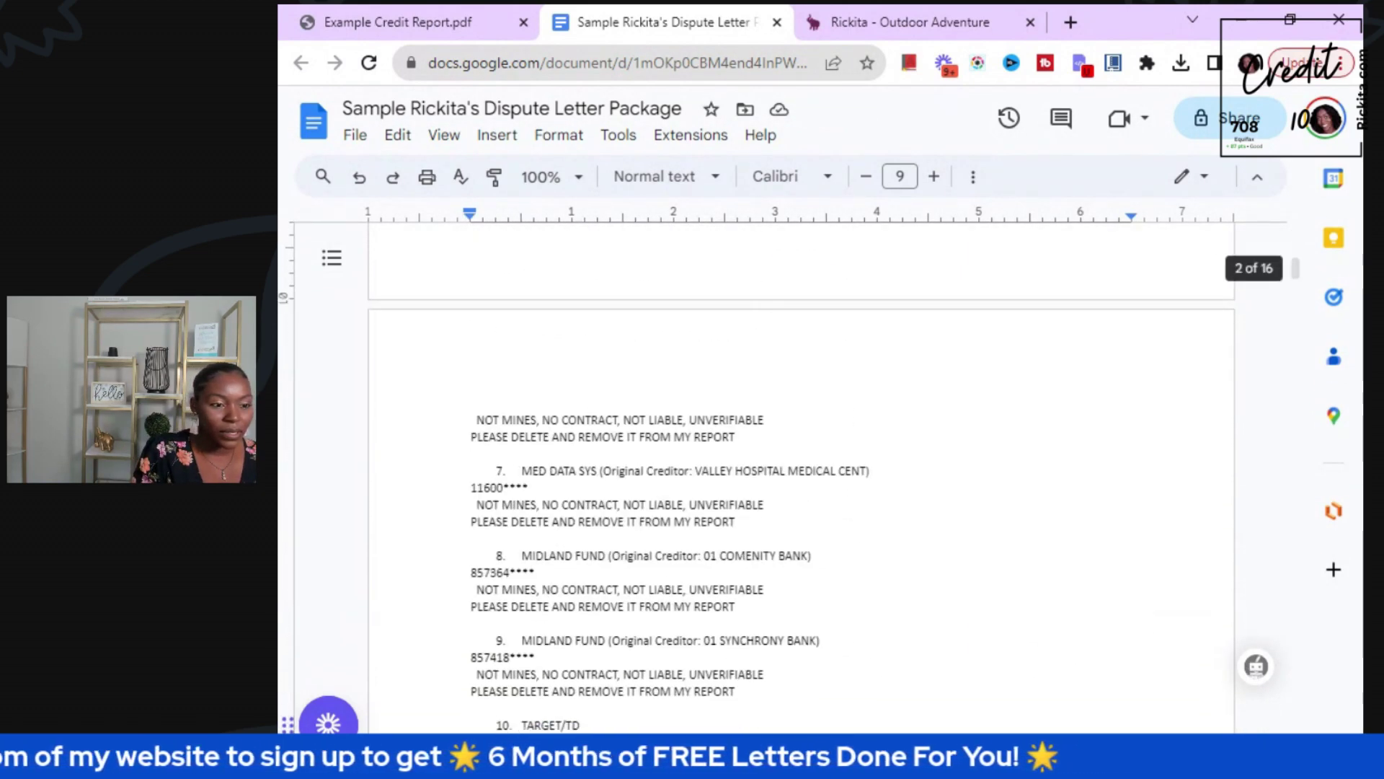
scroll(800, 468, "down", 5)
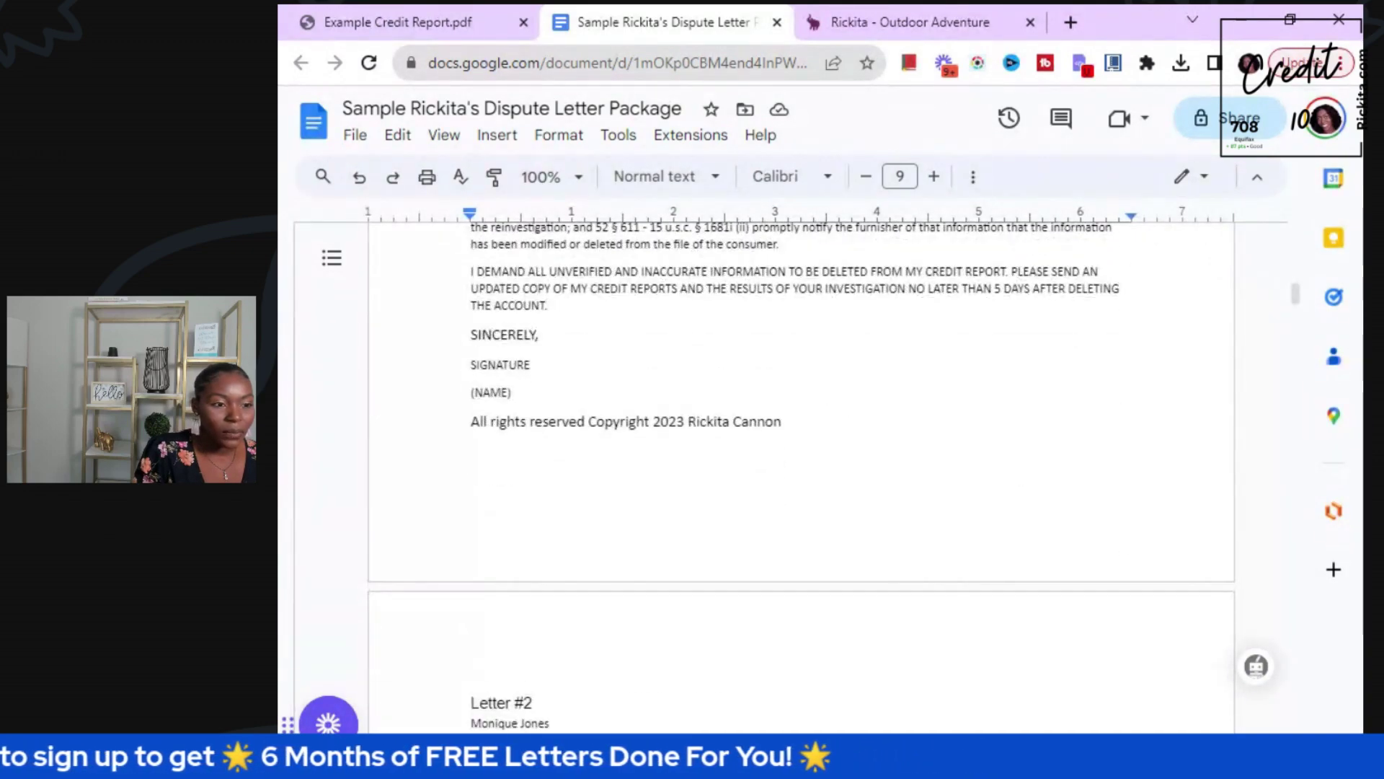
Step: Paste the client's name over (NAME) under the signature and delete the copyright line below
double_click(491, 393)
key("ctrl+v")
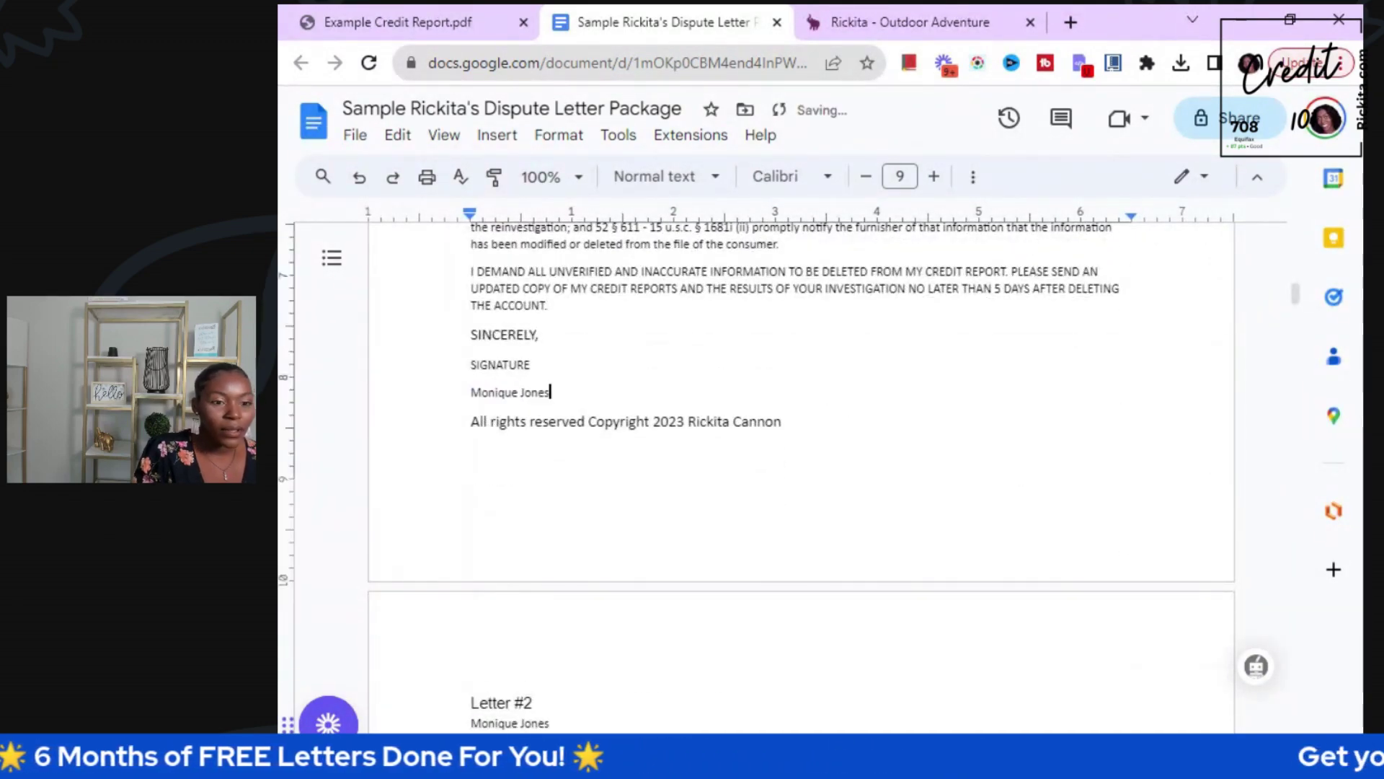
left_click_drag(782, 422, 471, 421)
key("BackSpace")
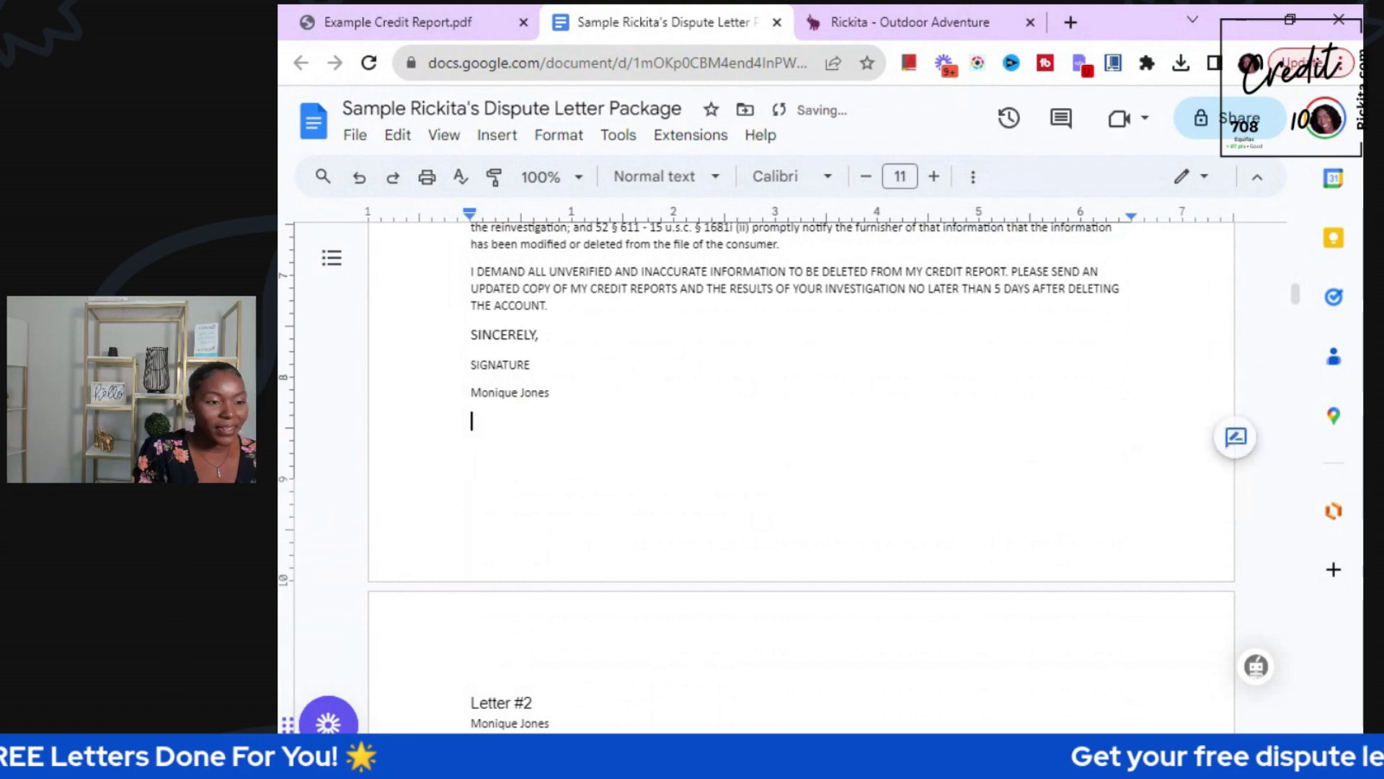
scroll(800, 476, "up", 15)
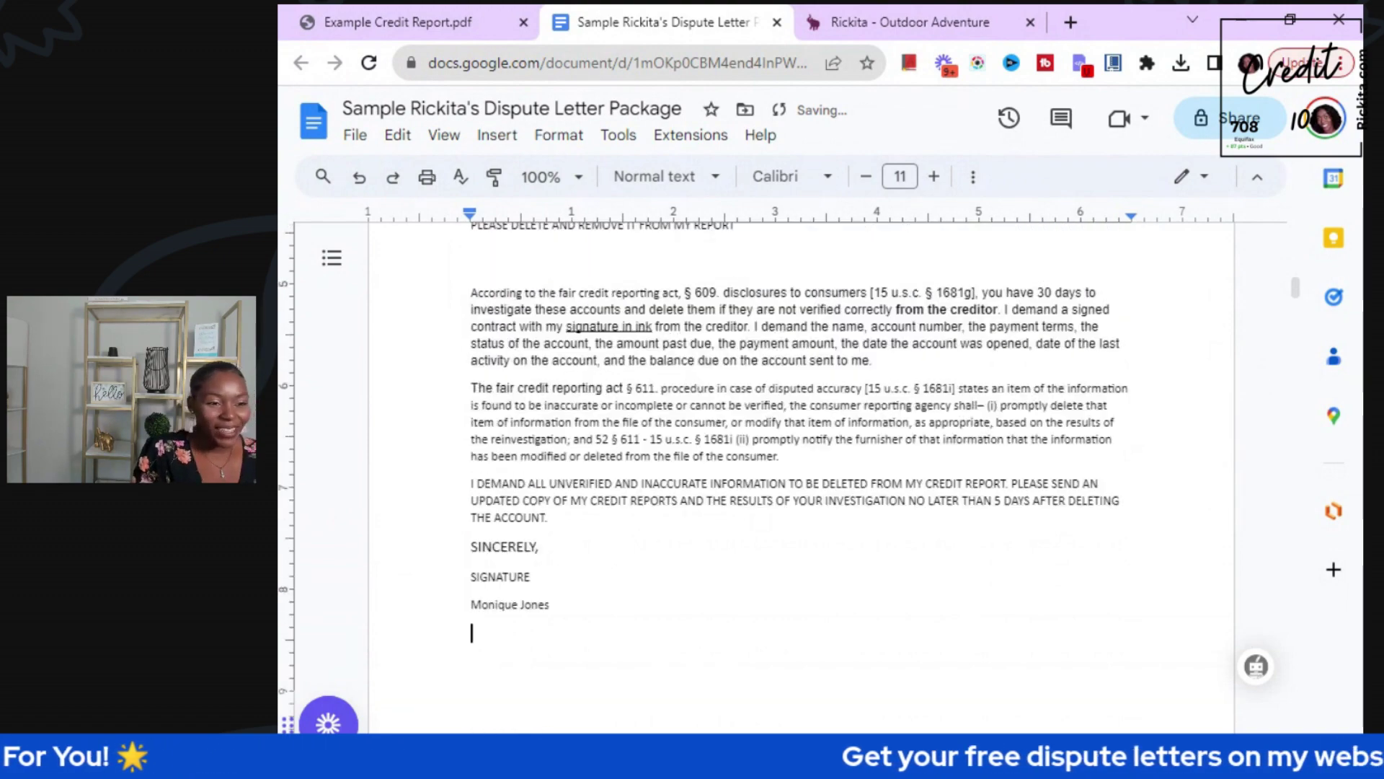
scroll(800, 475, "up", 12)
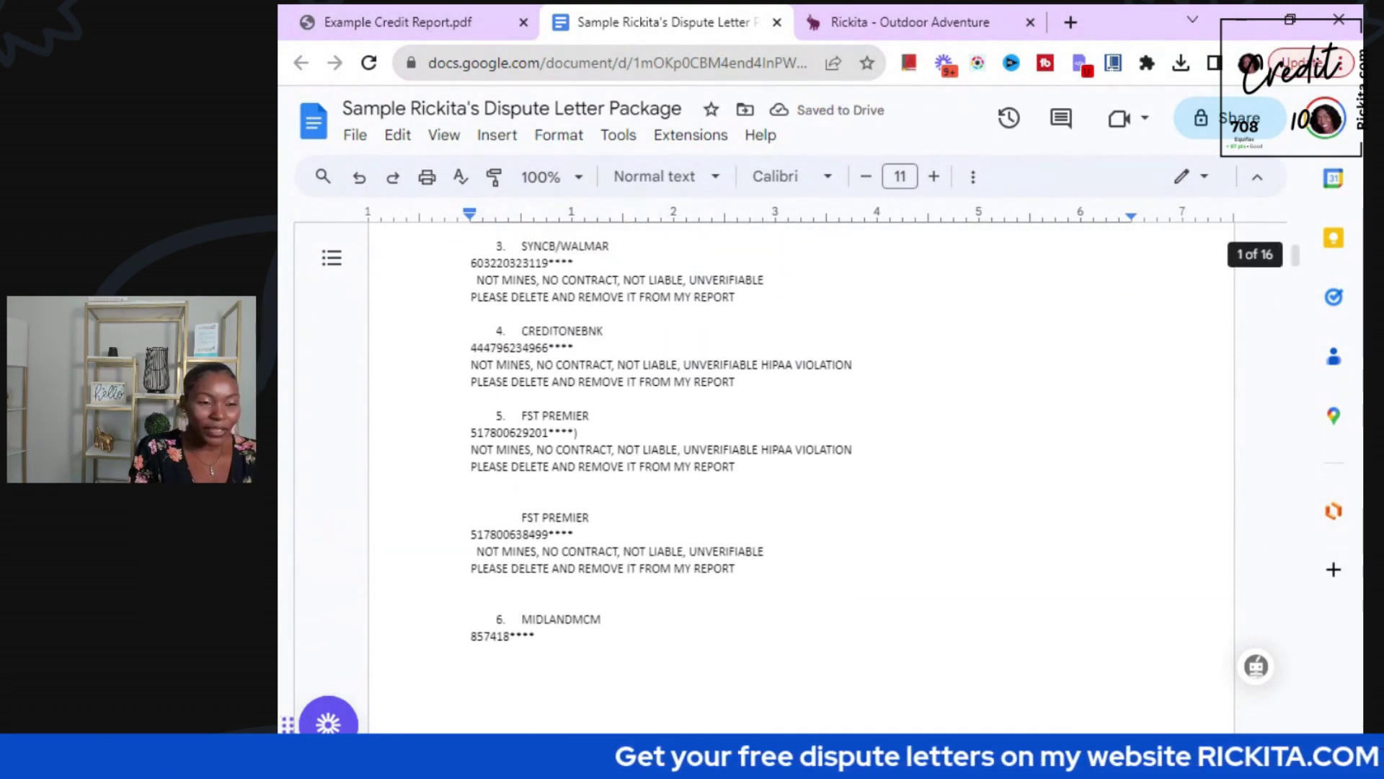
scroll(800, 476, "down", 12)
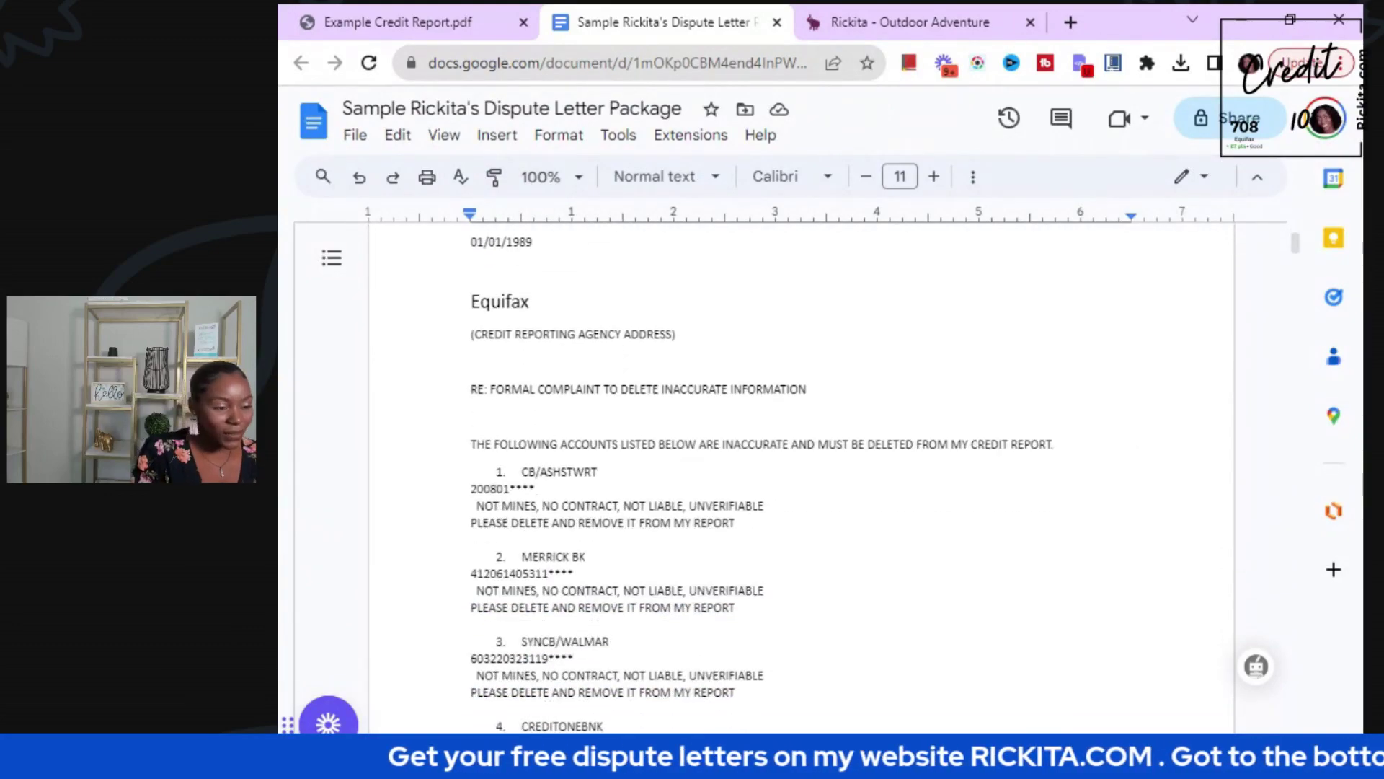
scroll(801, 476, "down", 10)
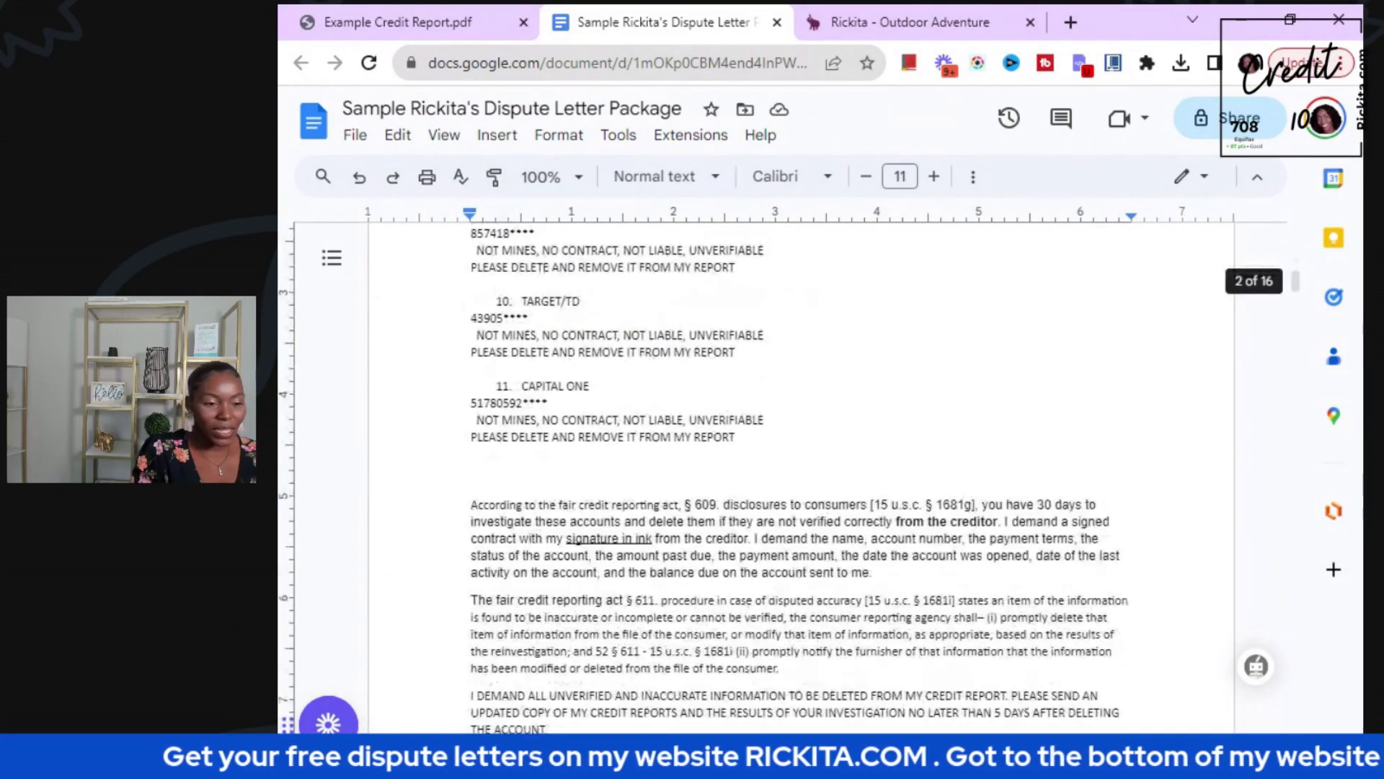
scroll(800, 476, "down", 3)
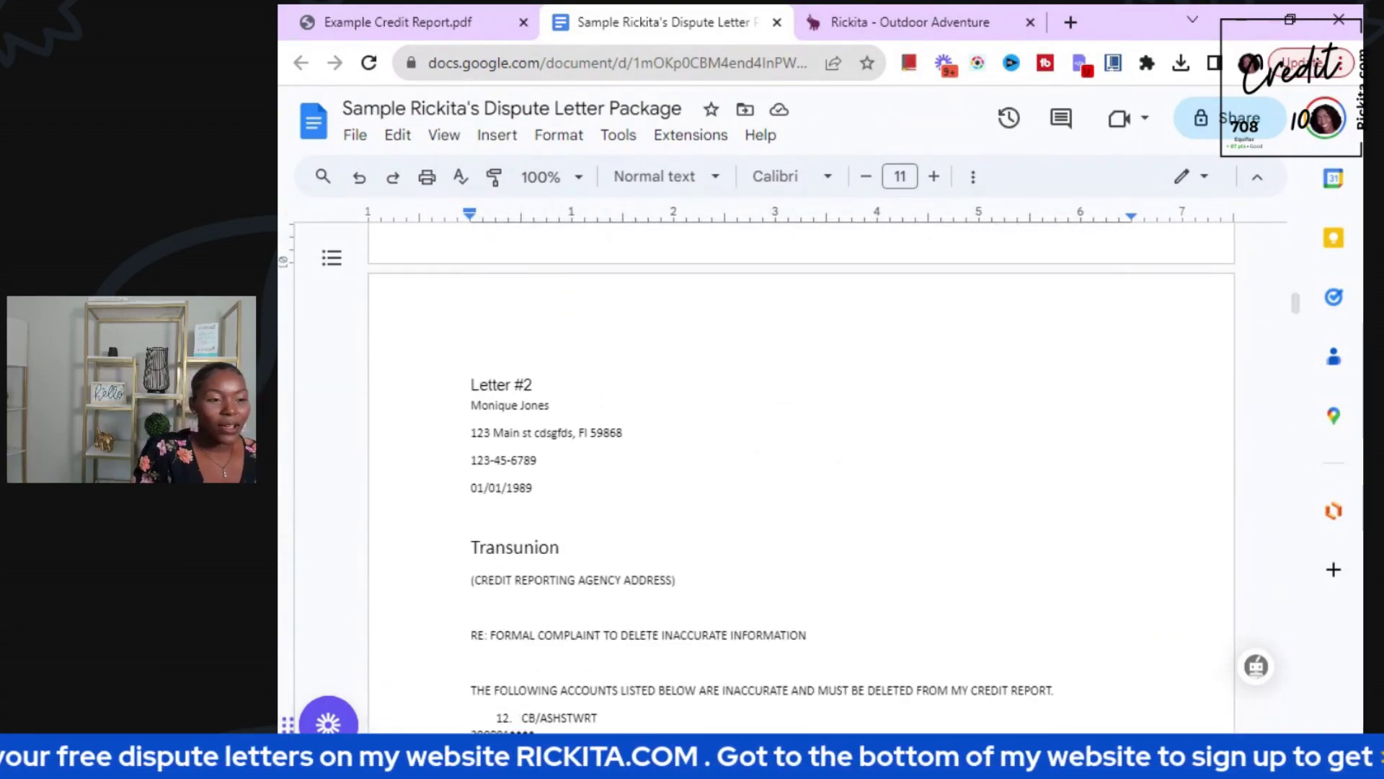
Step: Delete the Letter #2 heading and select the client's name and Transunion heading below it
left_click_drag(471, 384, 532, 384)
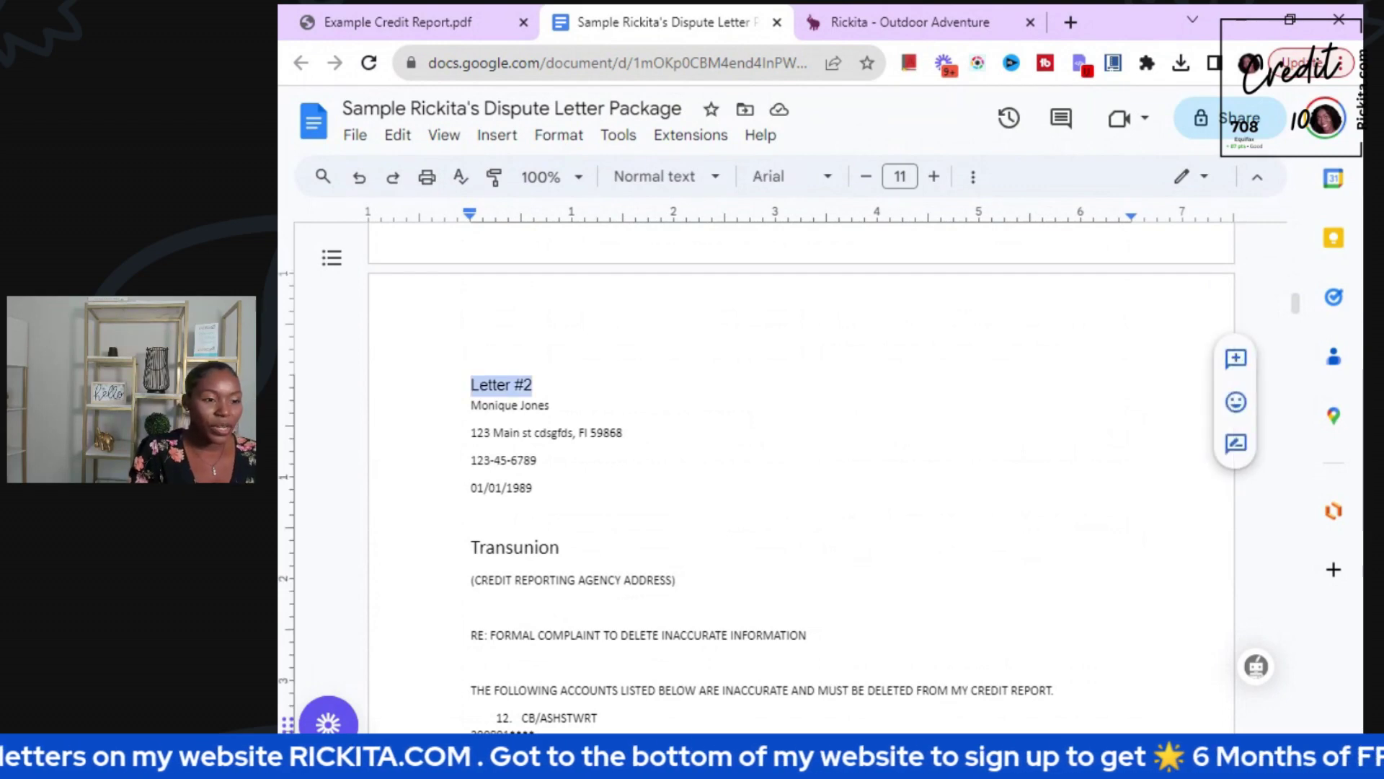
key("BackSpace")
key("shift+Down")
key("shift+Down")
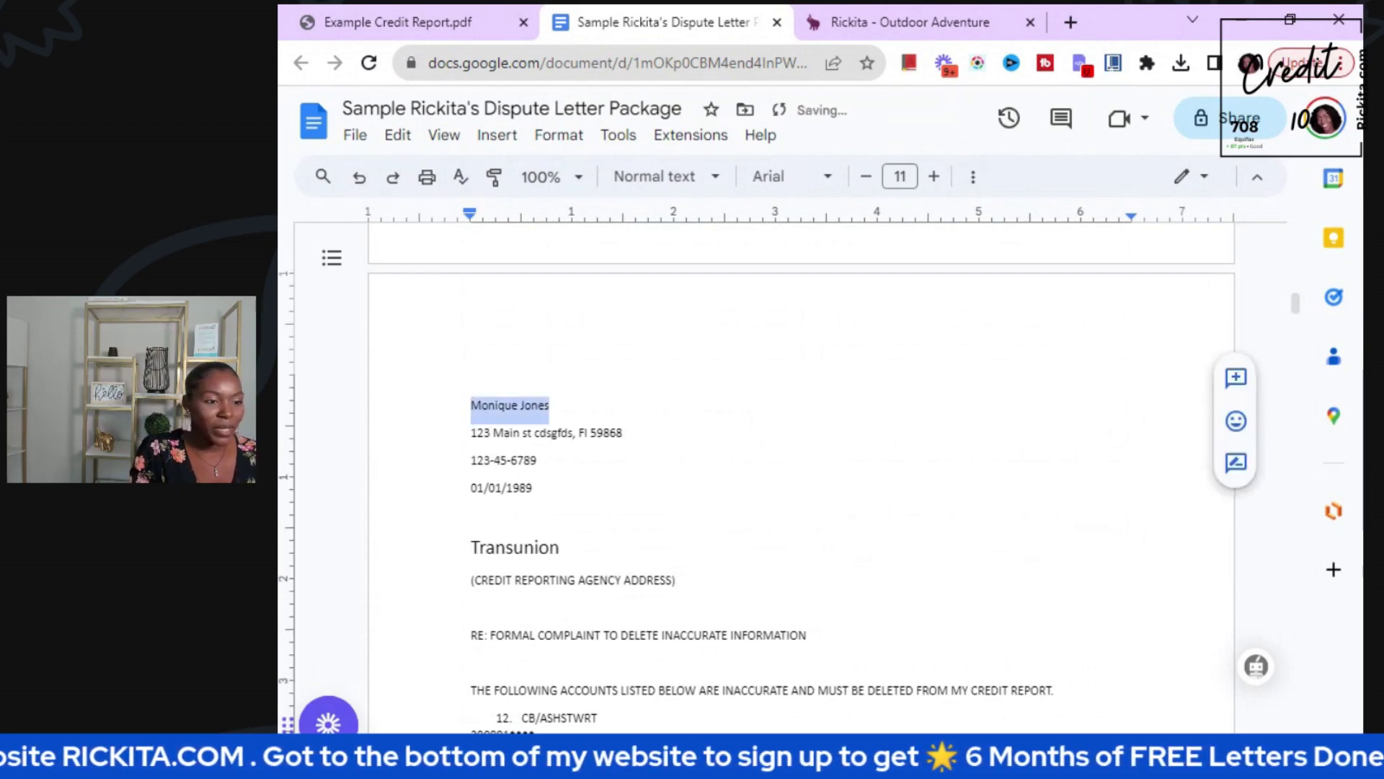
scroll(800, 476, "down", 3)
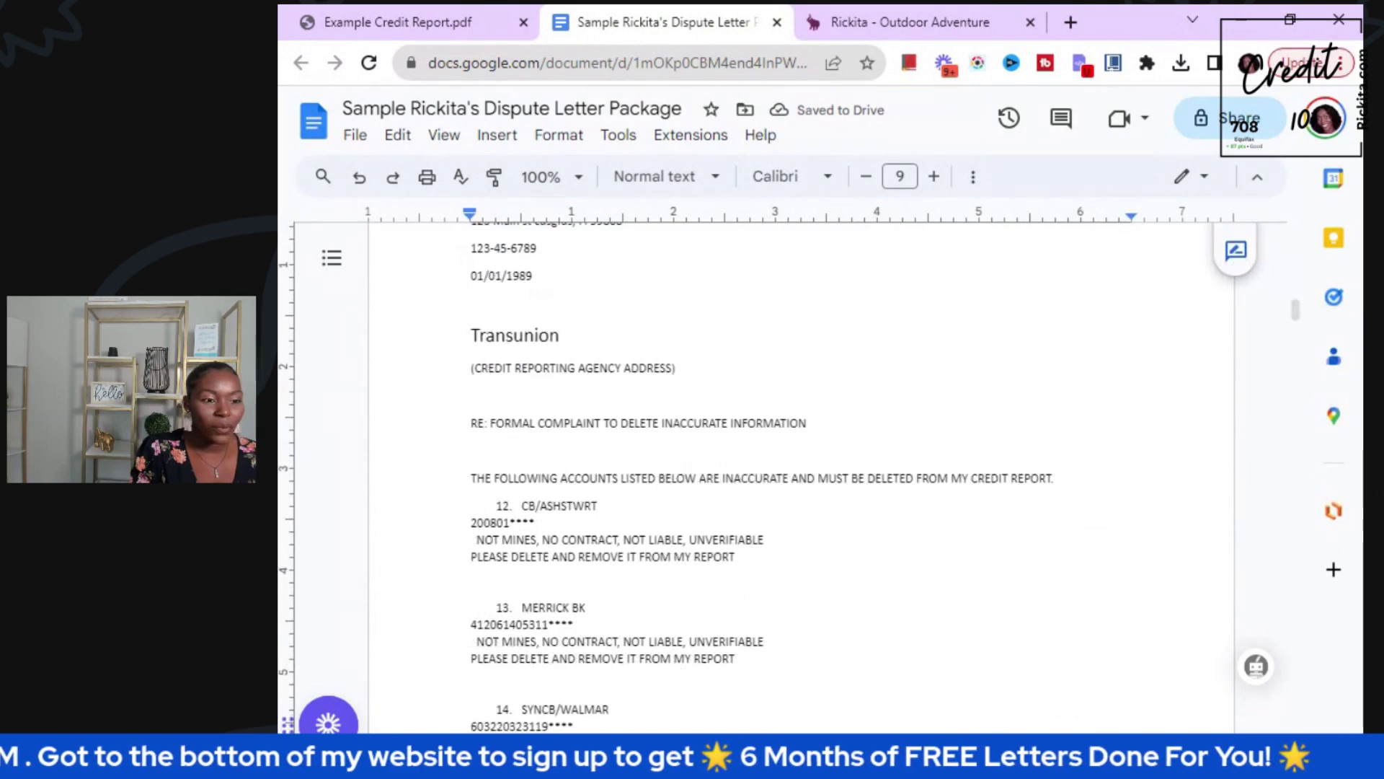
key("shift+Down")
key("shift+Right")
key("shift+Right")
key("shift+Right")
key("shift+Right")
key("shift+Right")
key("shift+Right")
key("shift+Right")
key("shift+Right")
key("shift+Right")
key("shift+Right")
key("shift+Right")
key("shift+Right")
key("shift+Right")
key("shift+Right")
key("shift+Right")
key("shift+Right")
key("shift+Right")
key("shift+Right")
key("shift+Right")
key("shift+Right")
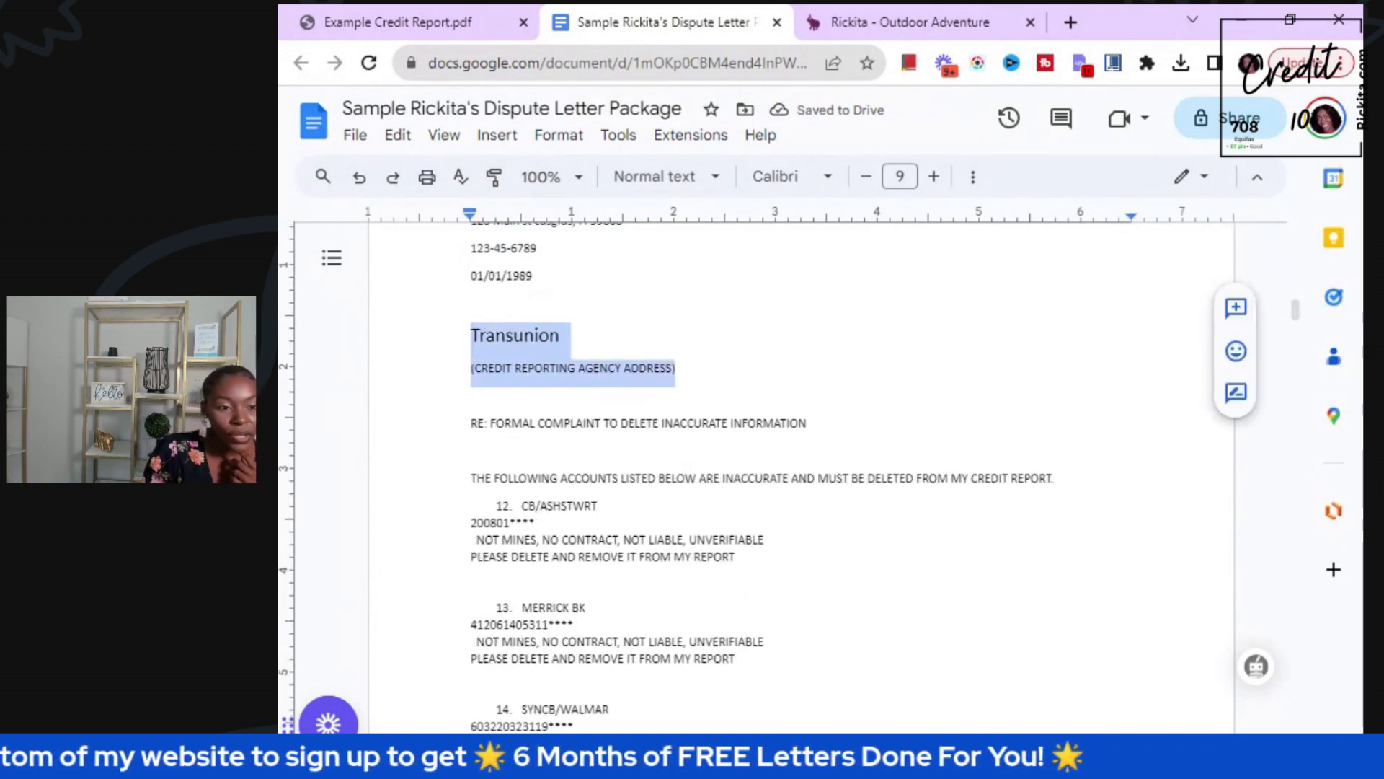
scroll(800, 476, "down", 4)
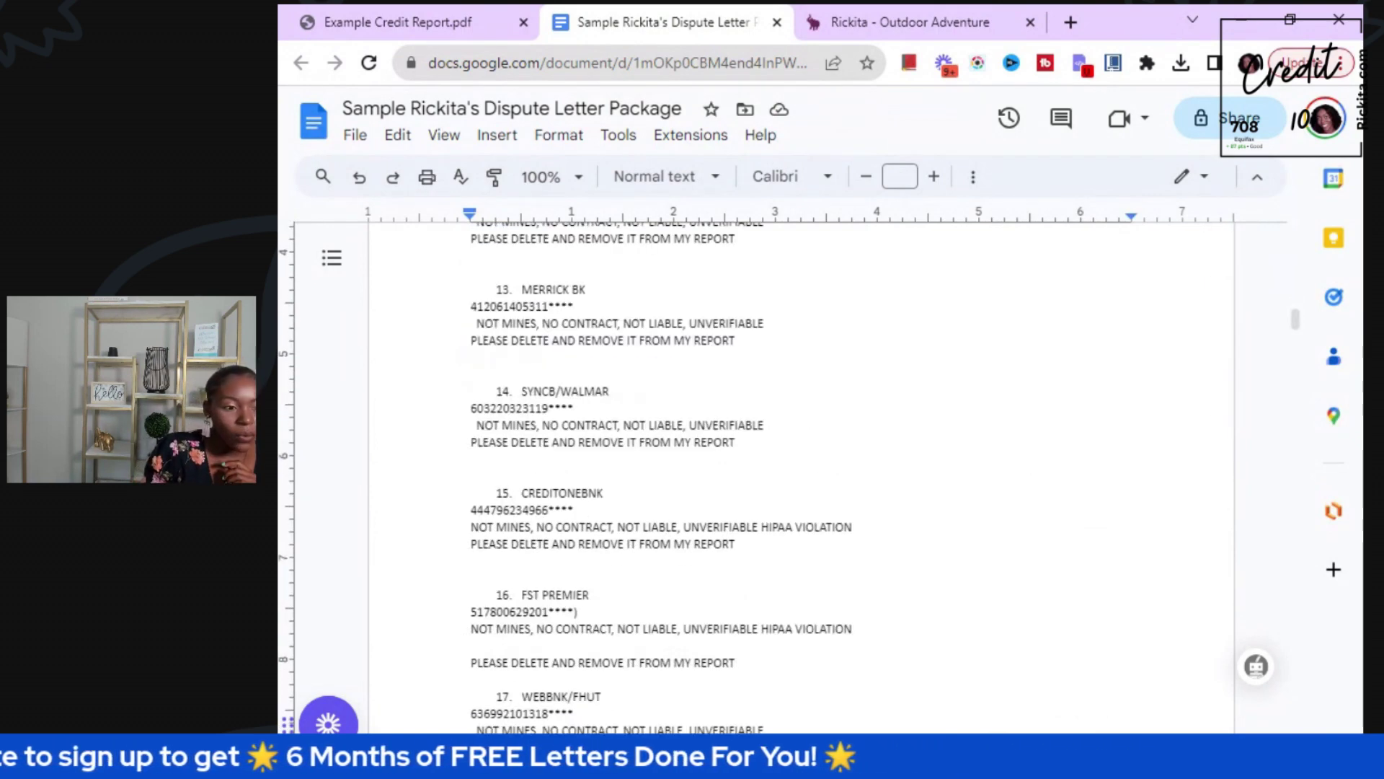
Step: Turn the numbered MIDLAND FUND, TARGET/TD and CAPITAL ONE entries into plain paragraphs
left_click(522, 594)
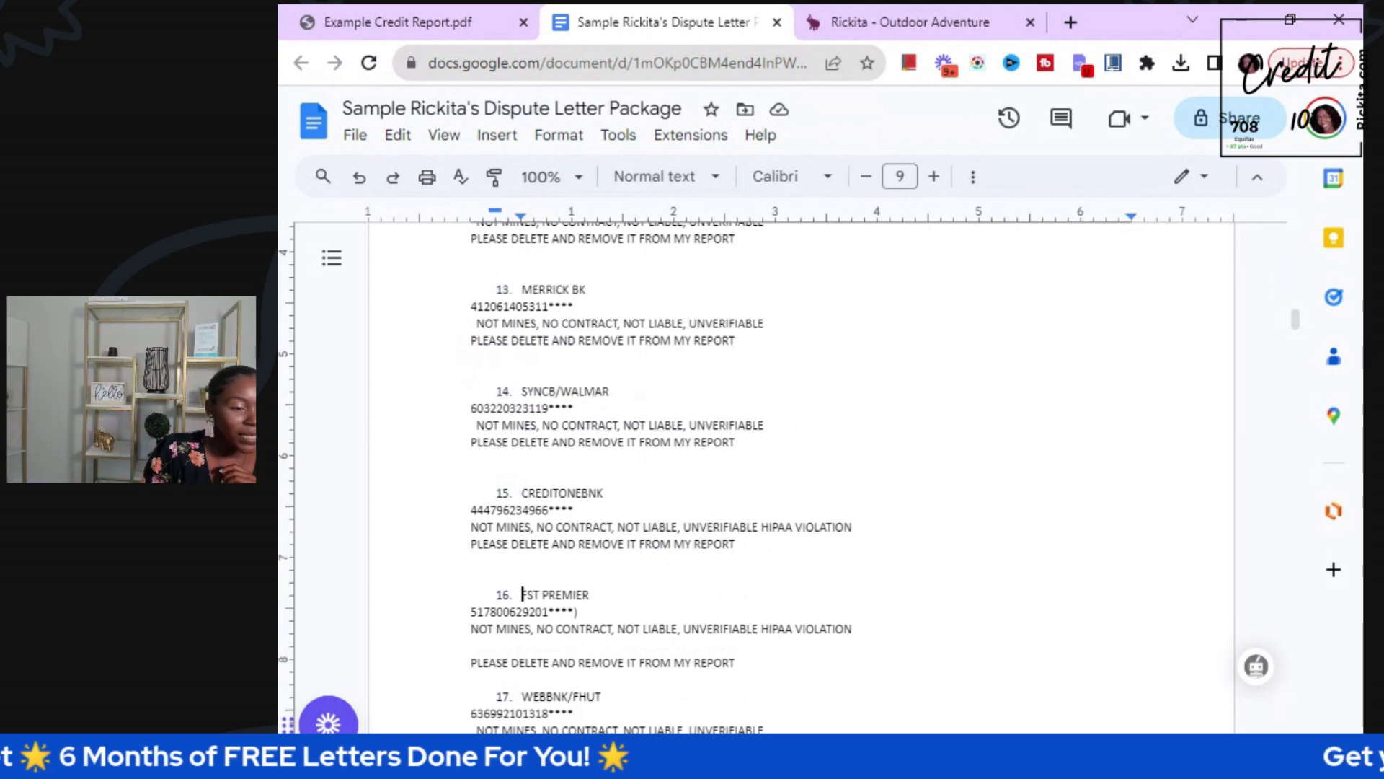
scroll(717, 552, "up", 4)
mouse_move(522, 505)
left_mouse_down()
mouse_move(542, 522)
mouse_move(735, 430)
mouse_move(735, 473)
mouse_move(734, 294)
mouse_move(581, 381)
mouse_move(735, 535)
mouse_move(519, 552)
mouse_move(505, 577)
mouse_move(476, 561)
mouse_move(505, 577)
mouse_move(764, 569)
mouse_move(735, 586)
left_mouse_up()
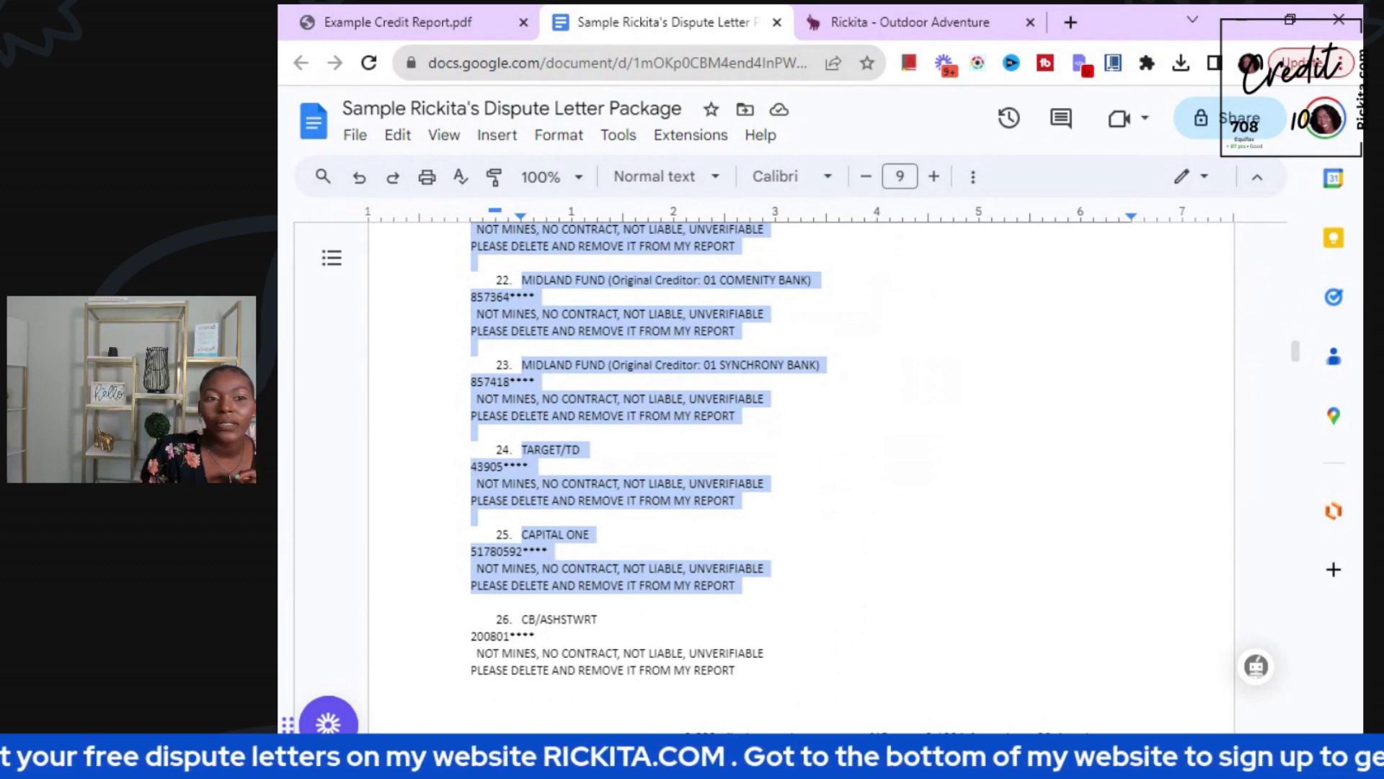
left_click(973, 176)
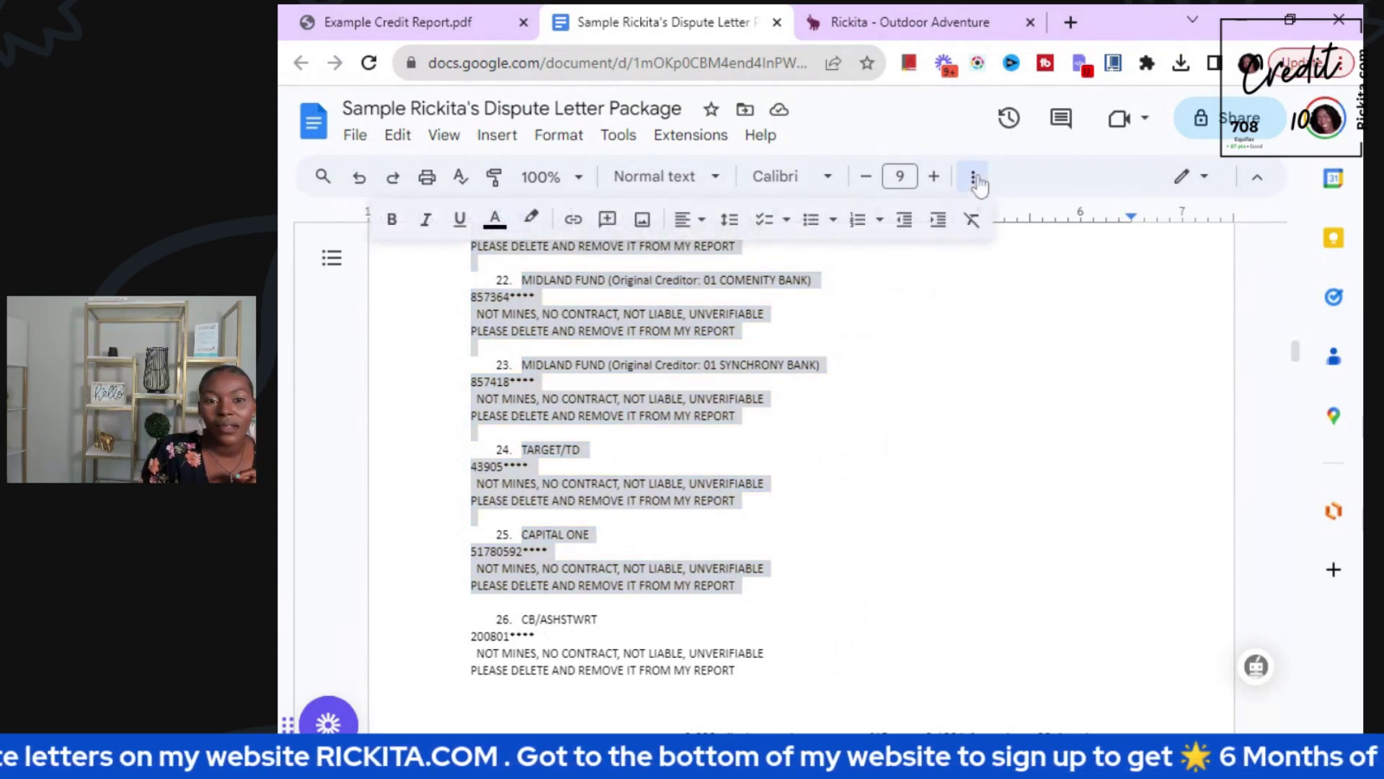
left_click(811, 222)
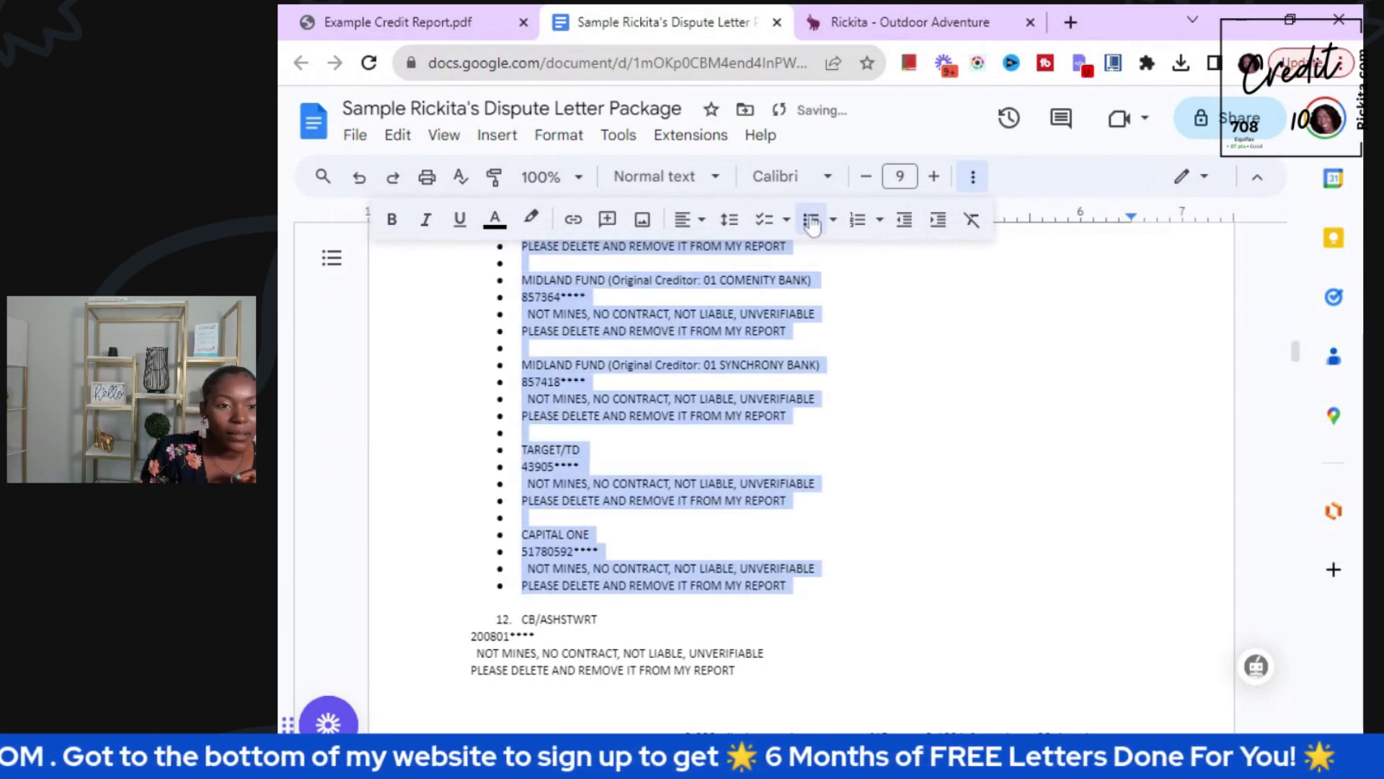
left_click(812, 223)
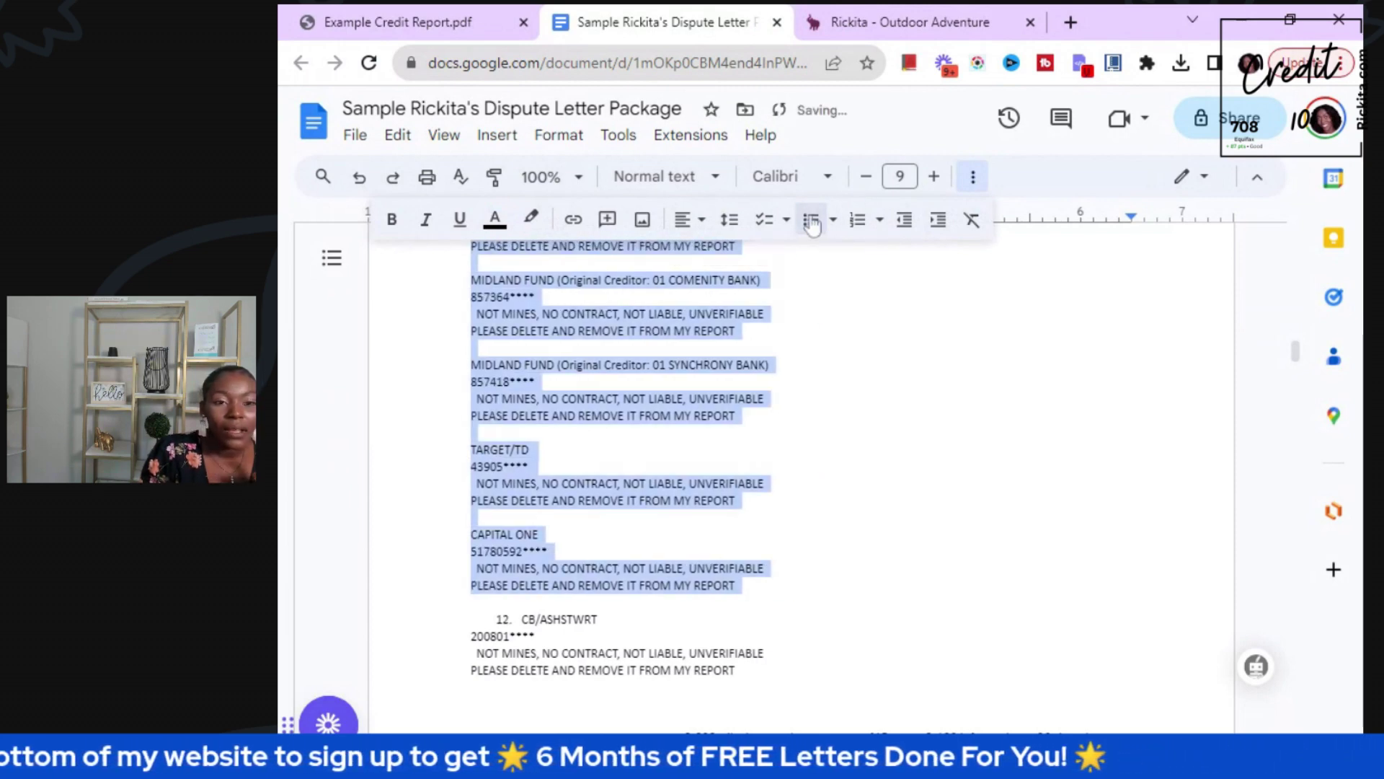
left_click(535, 382)
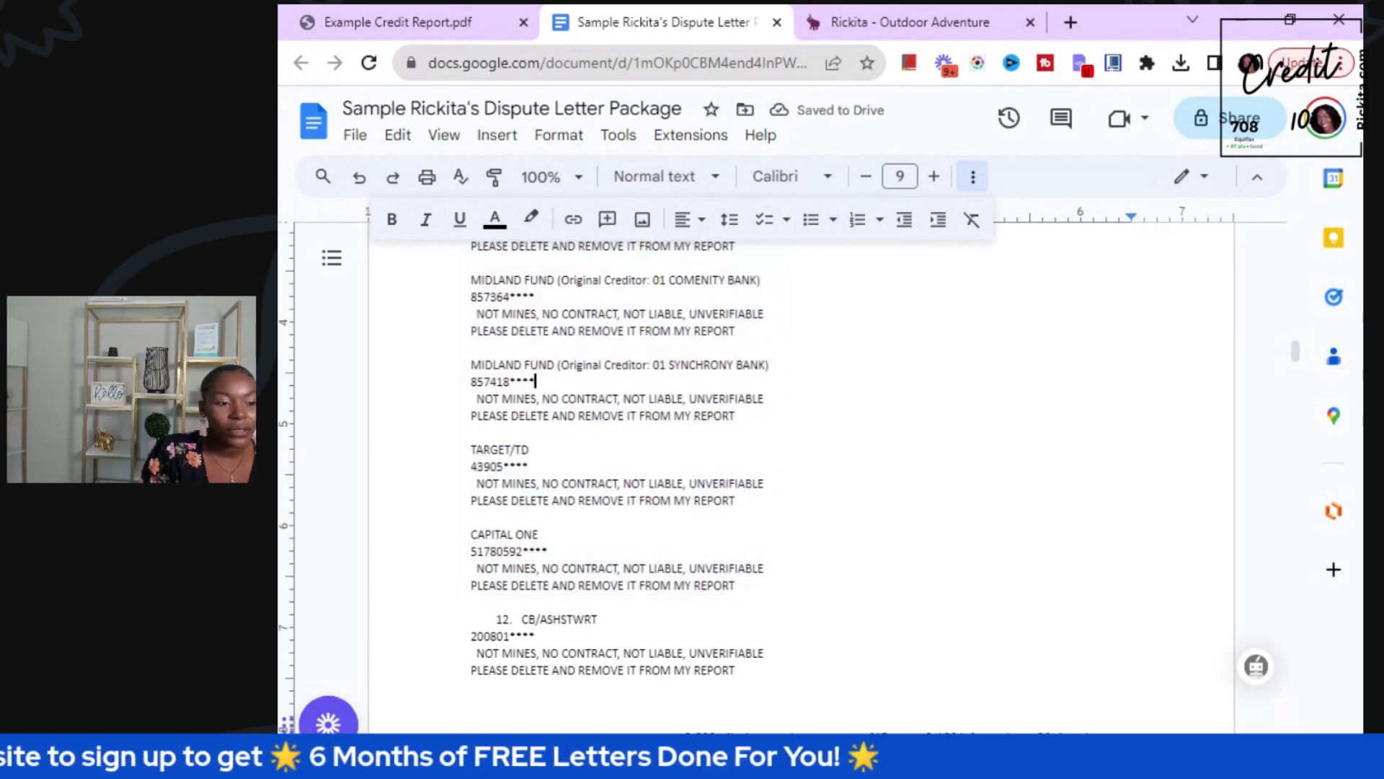
Step: Delete the trailing CB/ASHSTWRT account entry from the second letter
scroll(829, 468, "up", 15)
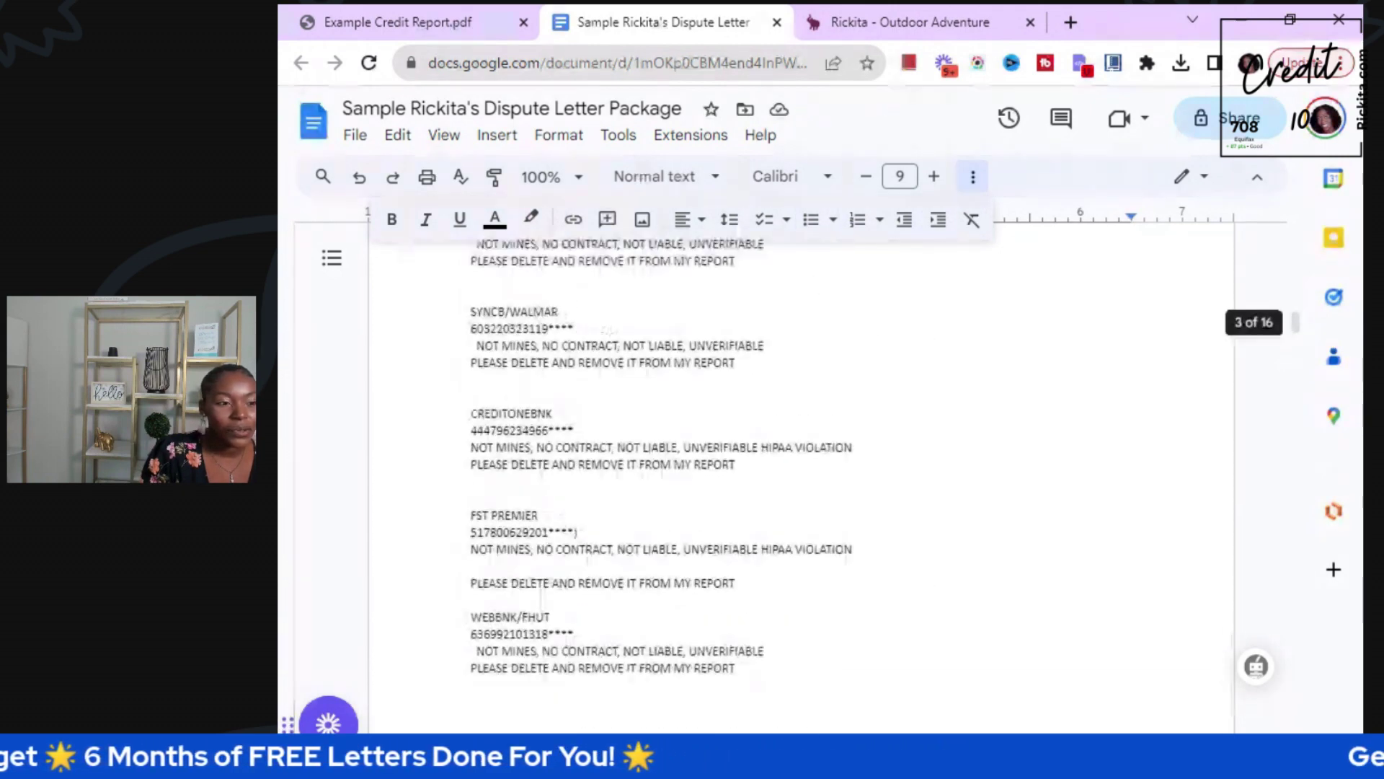
scroll(829, 468, "down", 15)
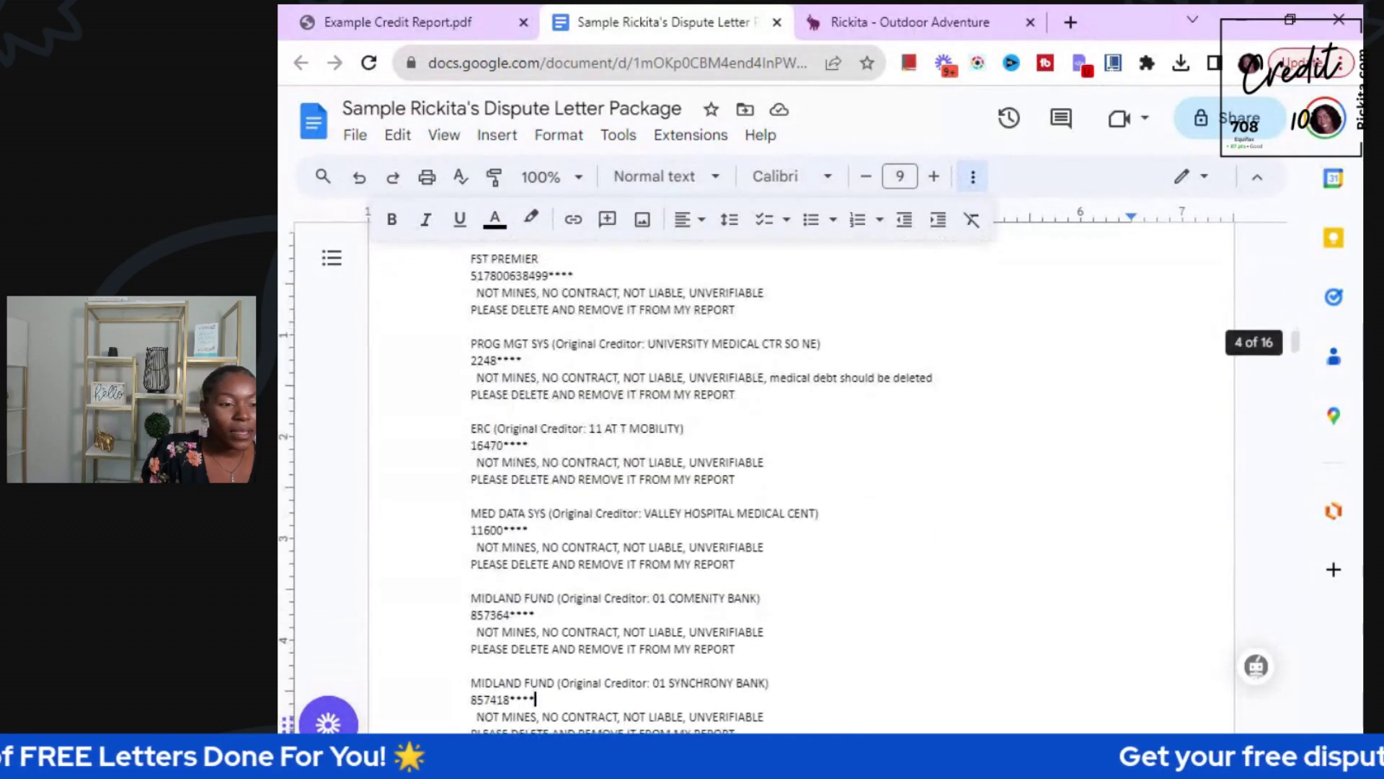
scroll(829, 469, "down", 3)
left_click_drag(522, 407, 735, 459)
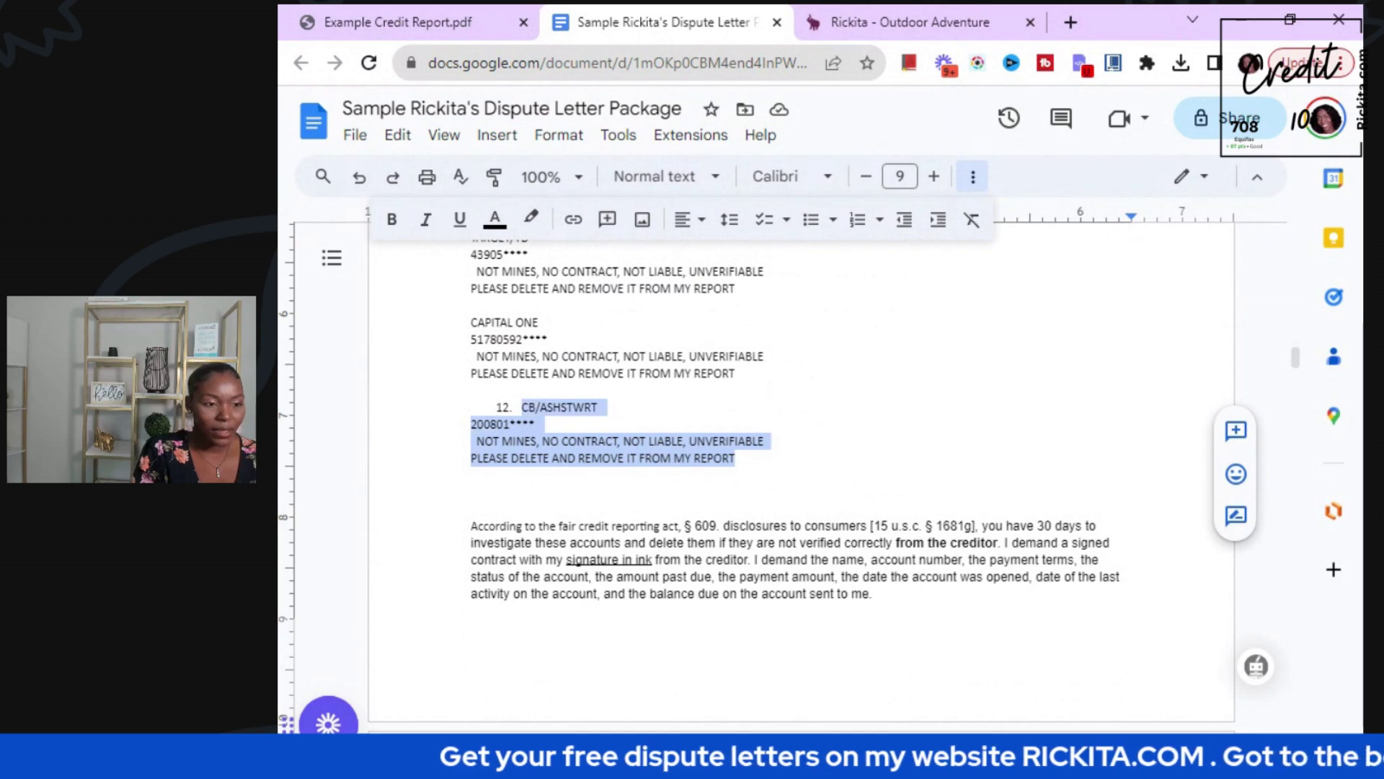
key("BackSpace")
key("BackSpace")
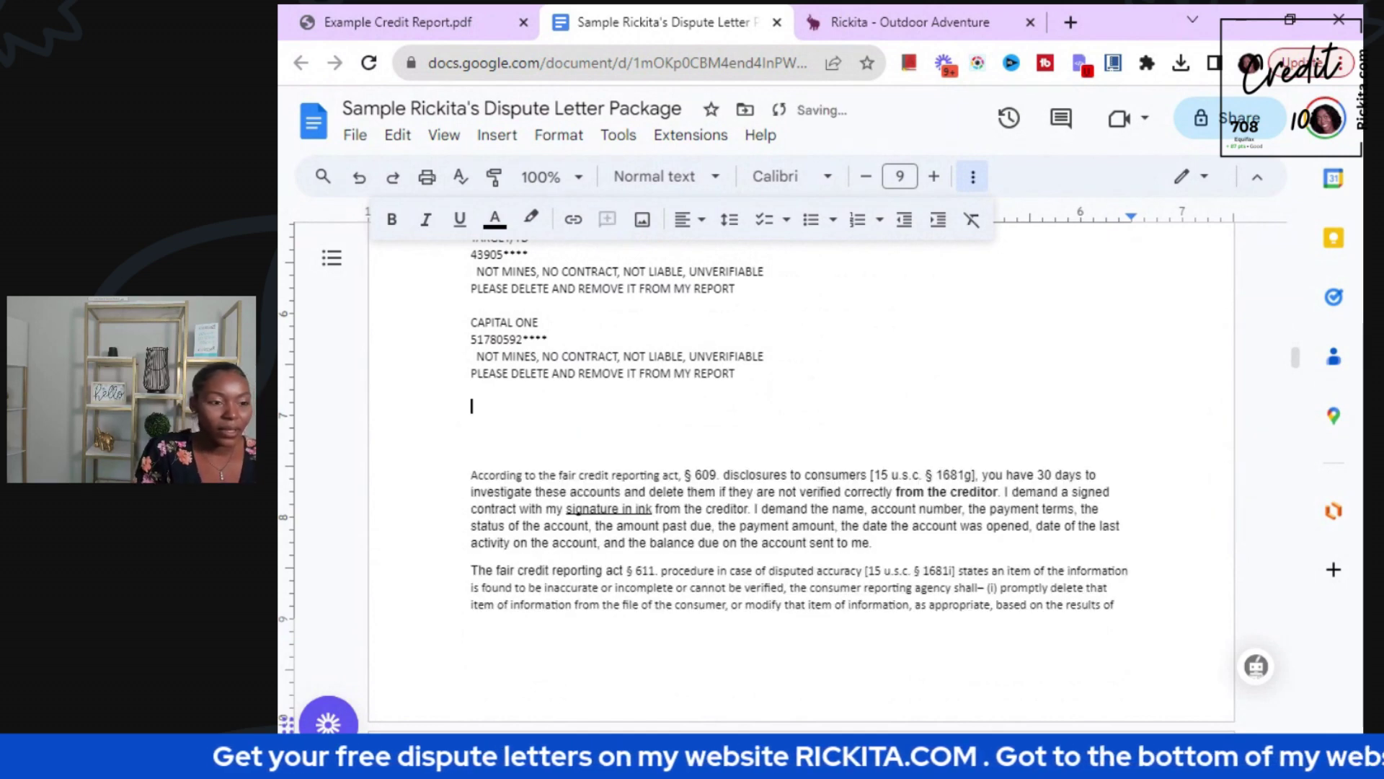
Step: Replace the (NAME) placeholder with the client's name and remove the copyright line
scroll(799, 426, "down", 3)
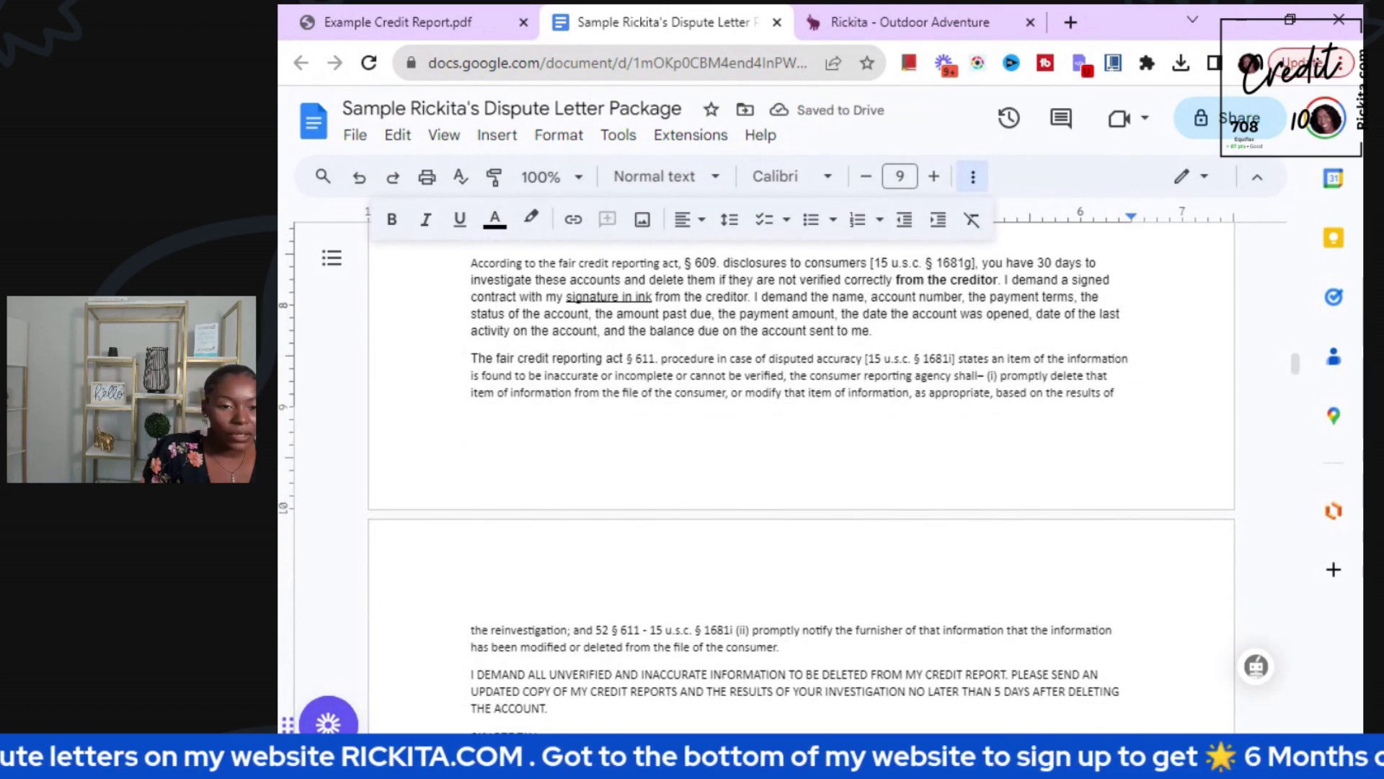
scroll(798, 425, "down", 3)
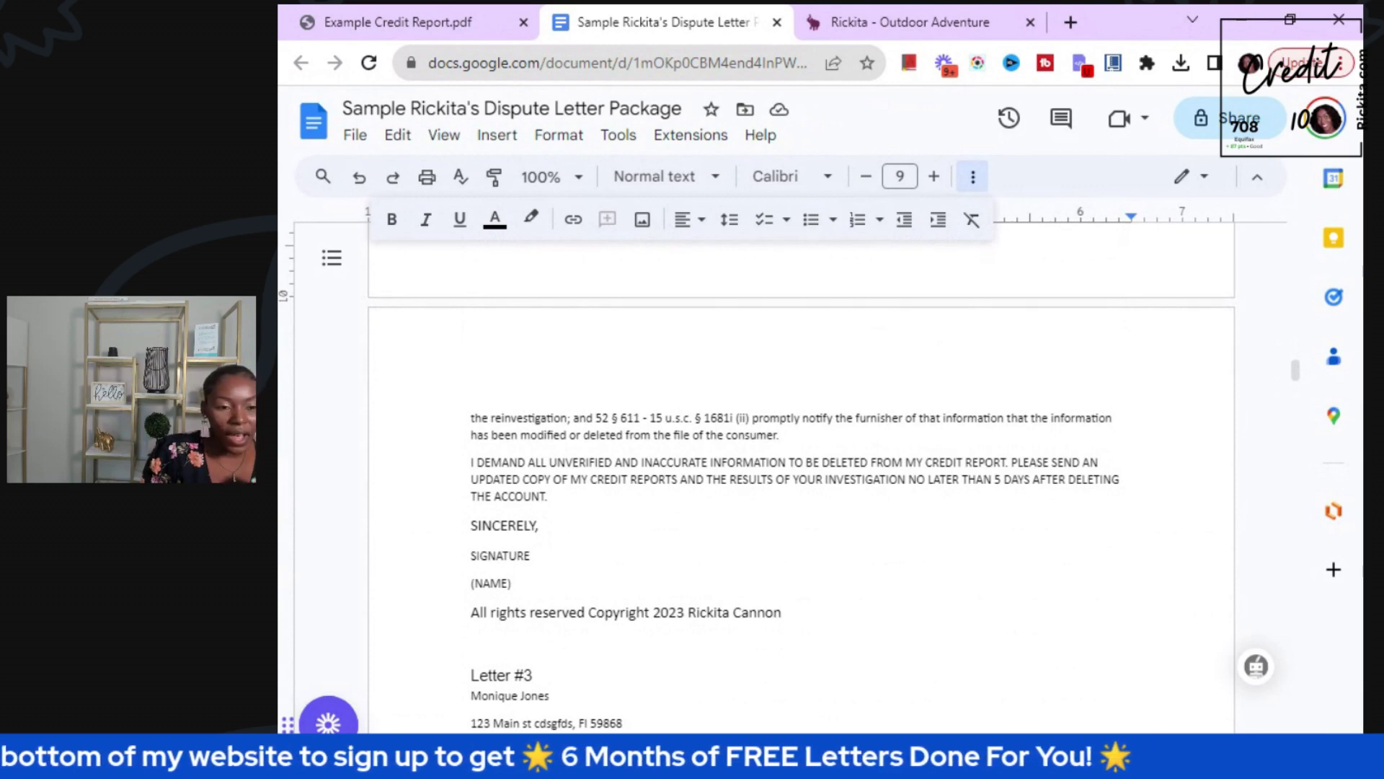
scroll(799, 426, "down", 3)
left_click_drag(511, 371, 790, 403)
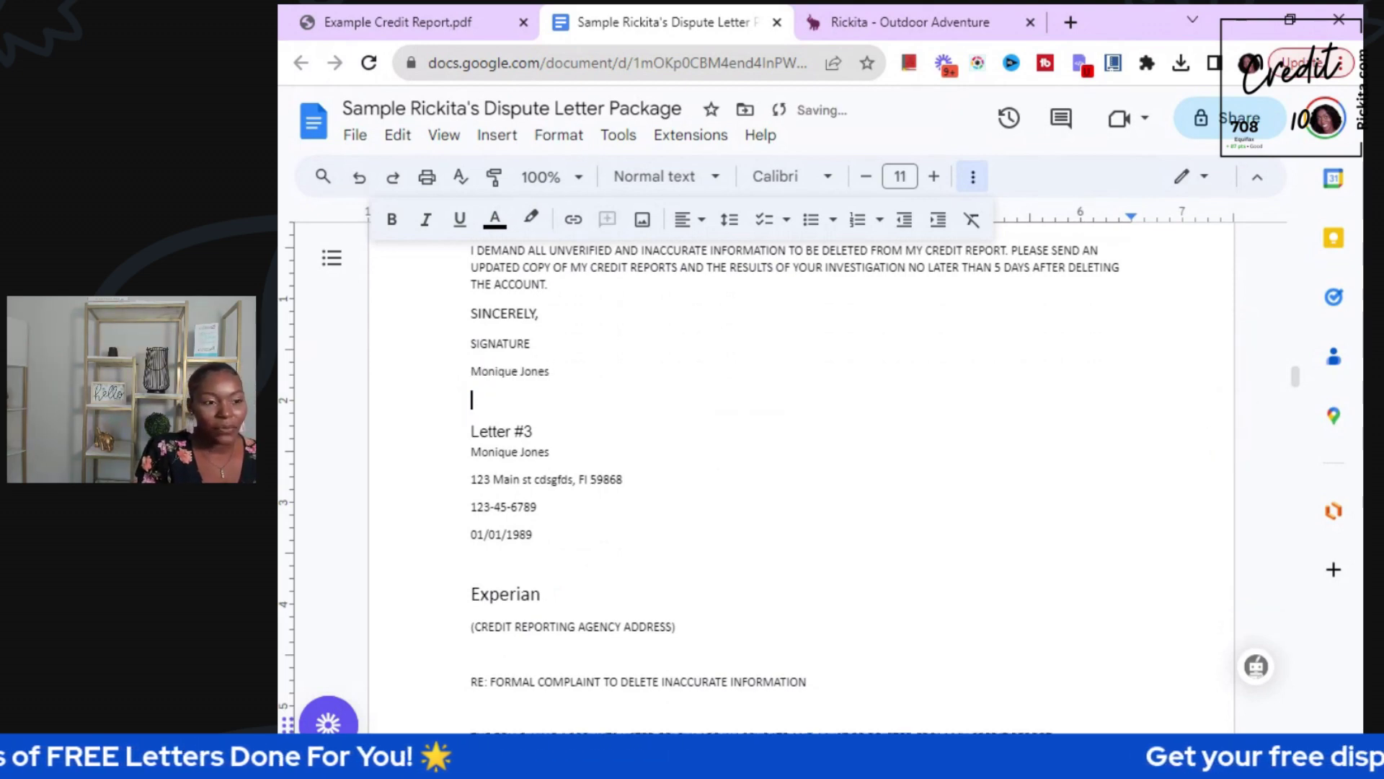
Step: Push the third letter onto a new page and delete its Letter #3 heading
scroll(800, 476, "down", 2)
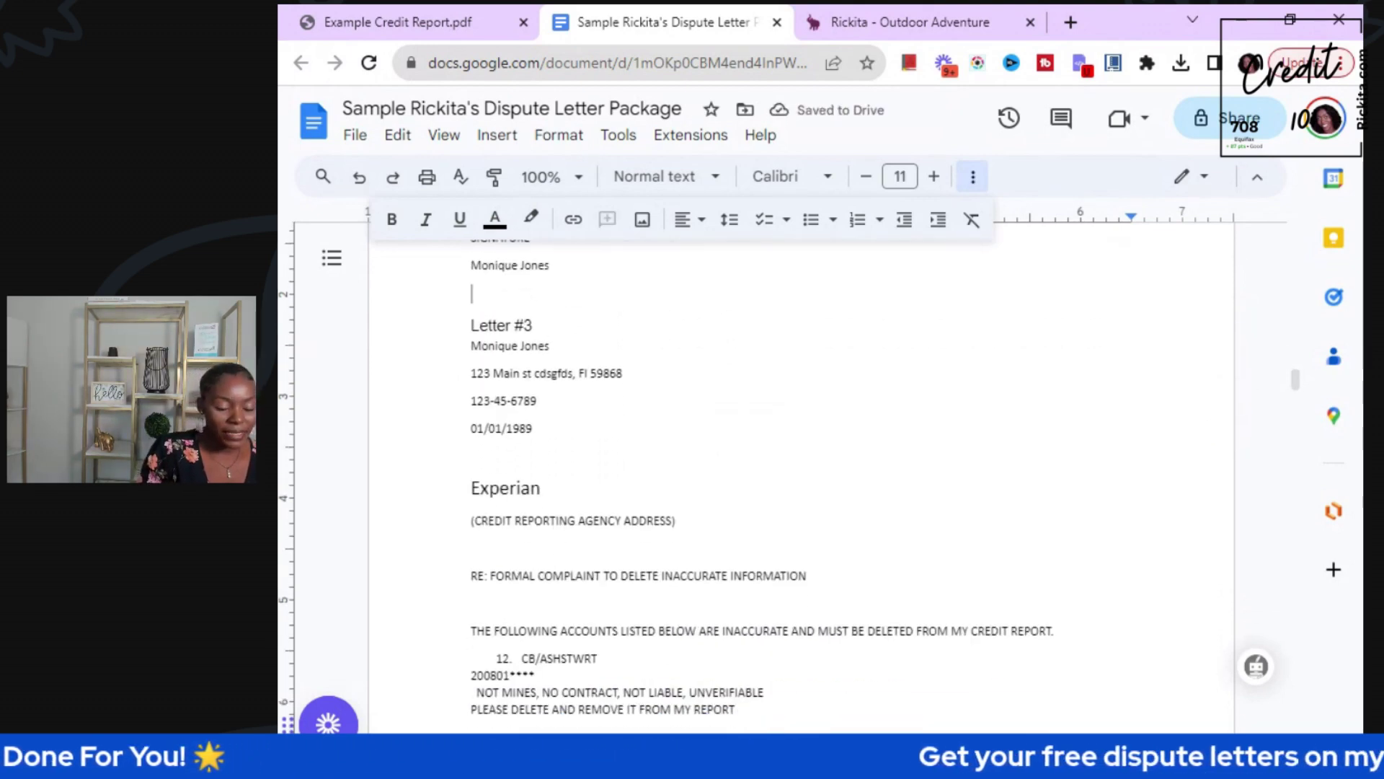
key("Return")
key("Return")
key("Return")
scroll(800, 476, "down", 5)
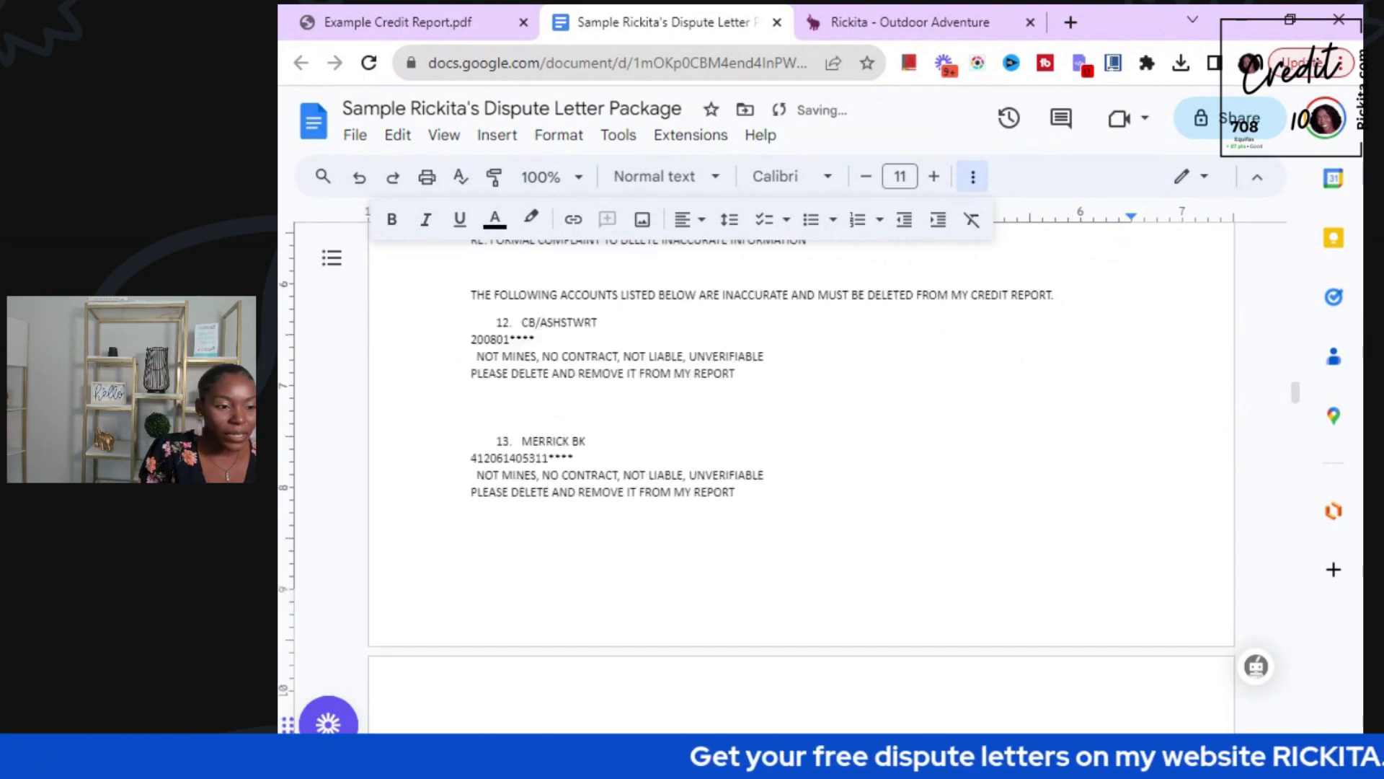
key("Return")
key("Return")
key("Return")
key("Return")
key("Return")
key("Return")
key("Return")
key("Return")
key("Return")
key("Return")
key("Return")
key("Return")
key("Return")
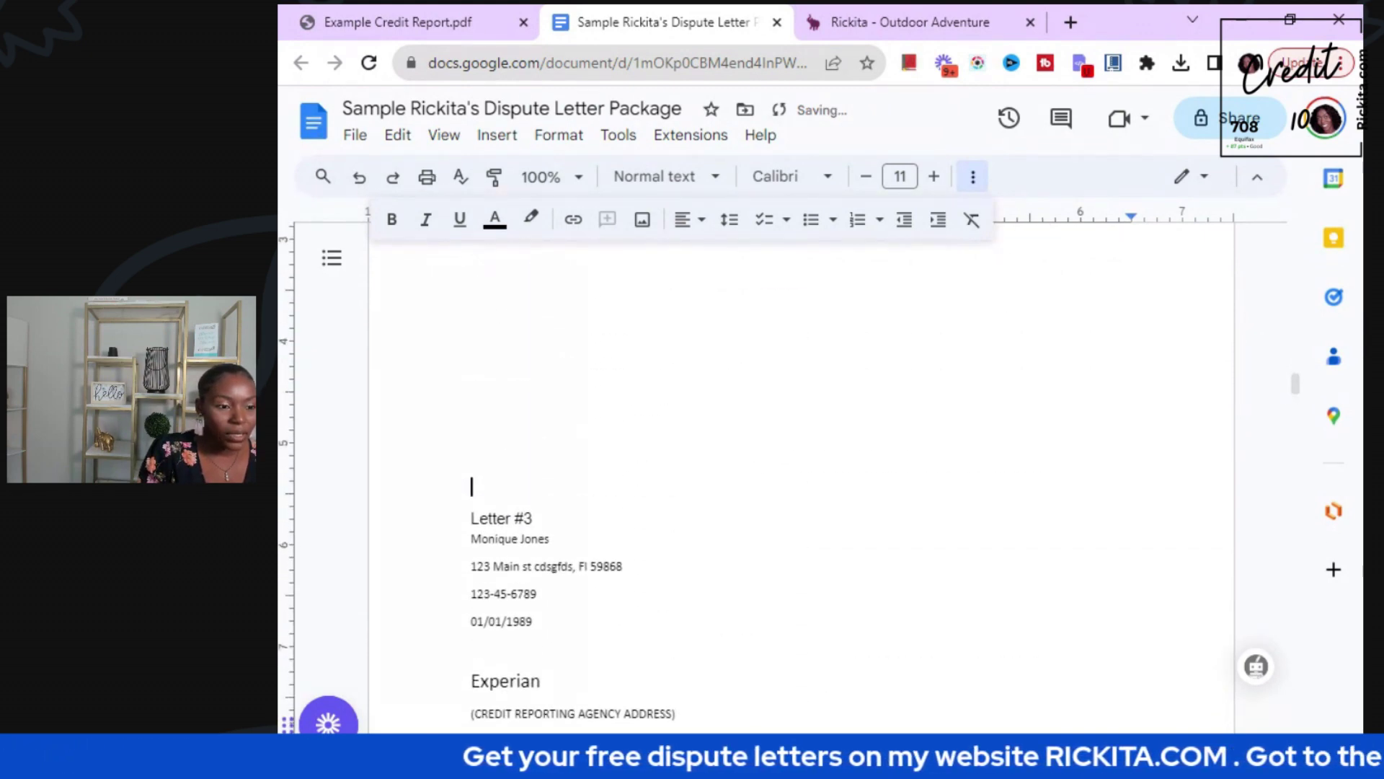
key("Return")
key("Return")
key("Return")
key("Return")
key("Return")
key("Return")
key("Return")
key("Return")
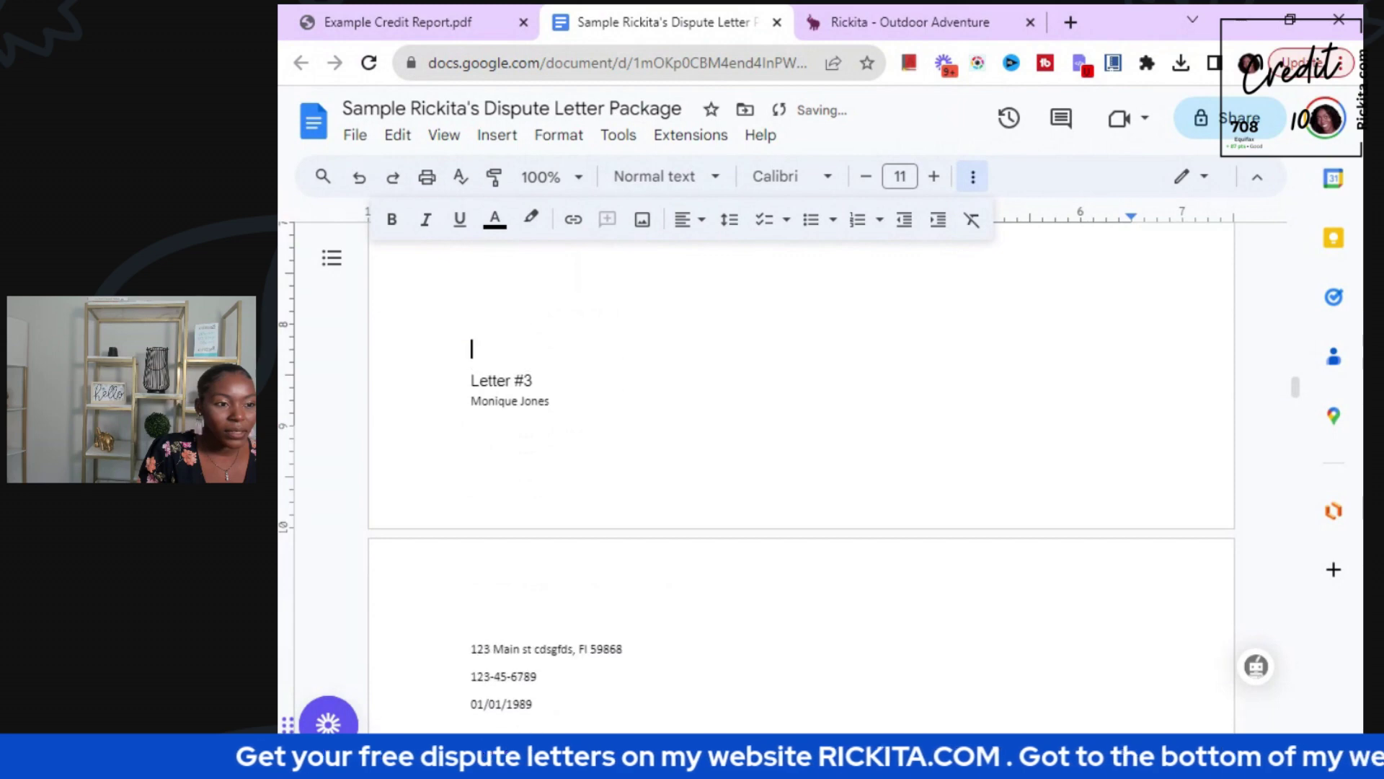
left_click_drag(536, 681, 470, 681)
key("BackSpace")
key("BackSpace")
key("BackSpace")
Step: Remove the numbering from the Experian letter's account entries, leaving plain paragraphs
scroll(800, 476, "down", 3)
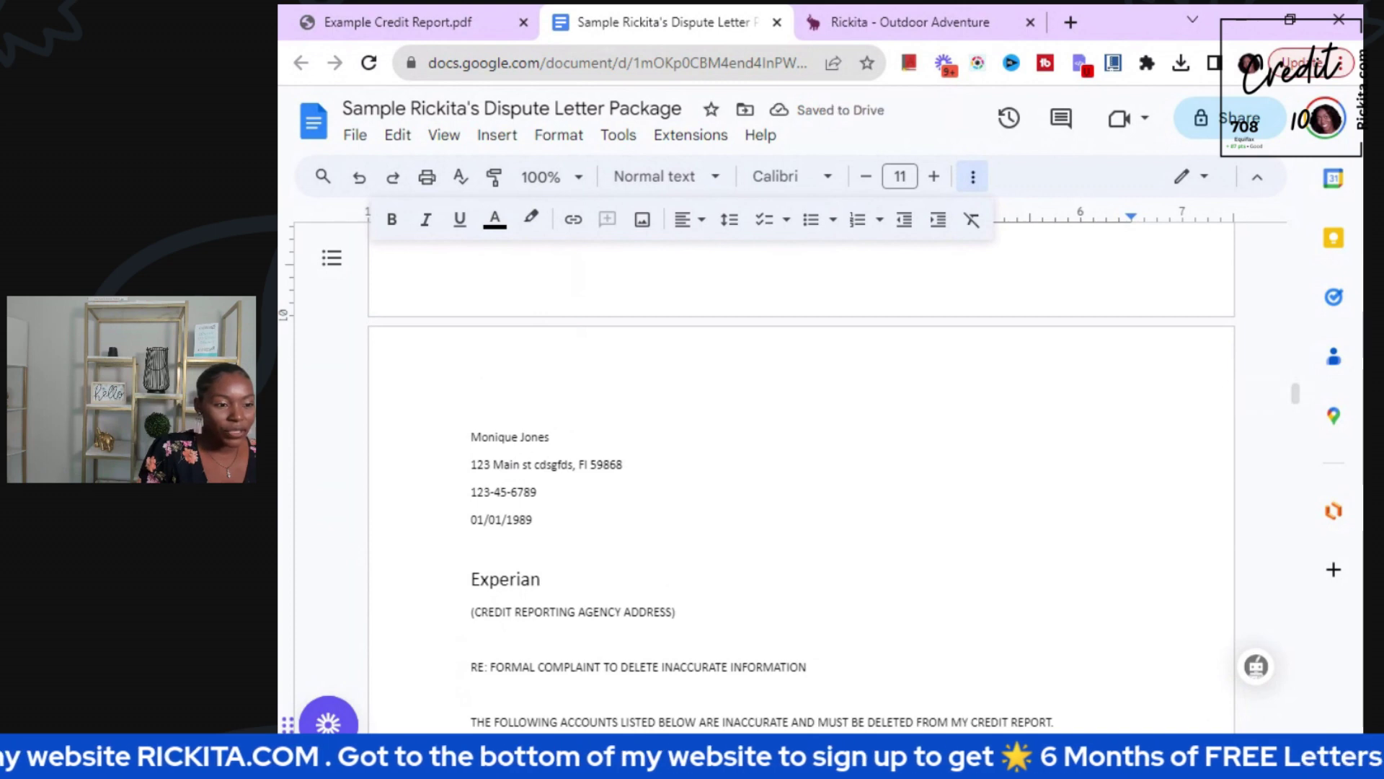
scroll(800, 475, "down", 2)
left_click_drag(471, 367, 505, 432)
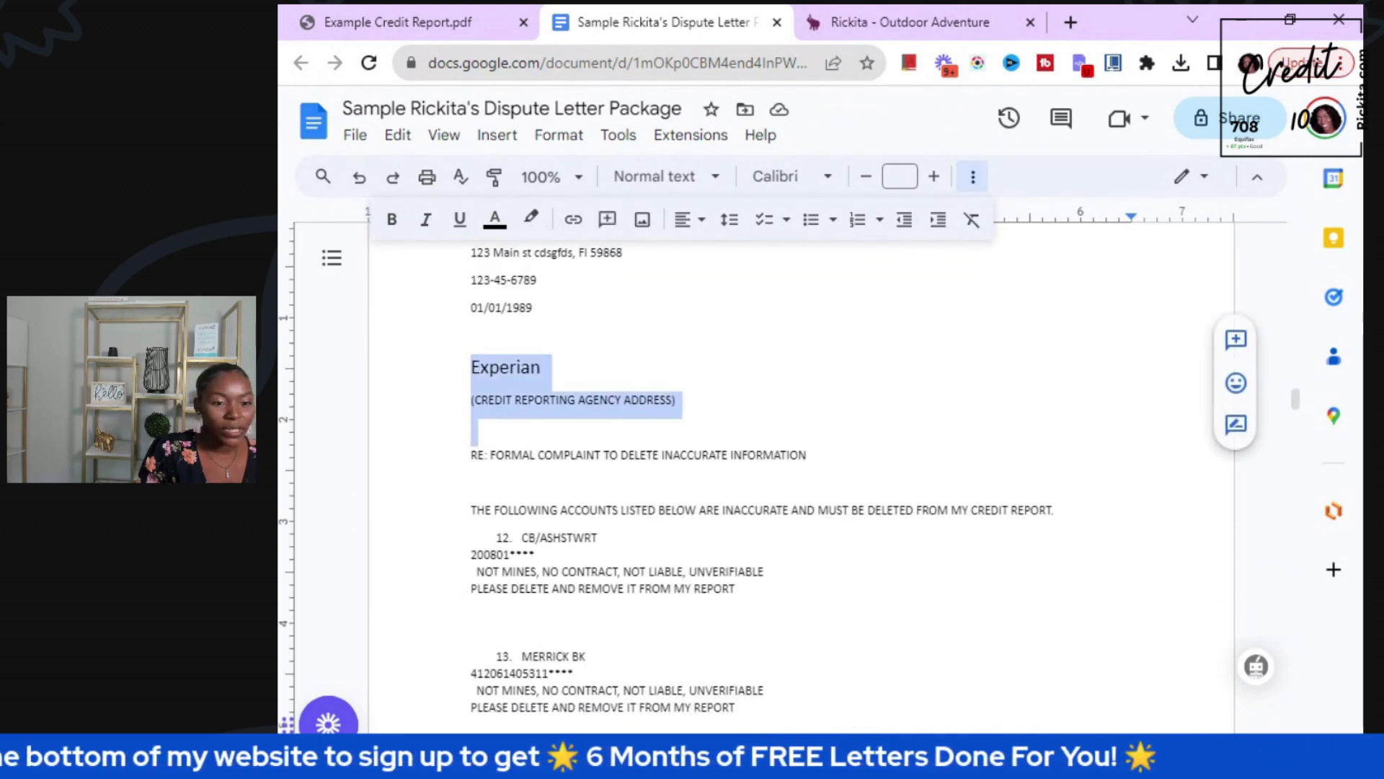
left_click(522, 537)
scroll(800, 476, "down", 1)
left_click_drag(522, 431, 742, 516)
scroll(602, 318, "down", 10)
scroll(538, 505, "down", 5)
scroll(721, 562, "up", 4)
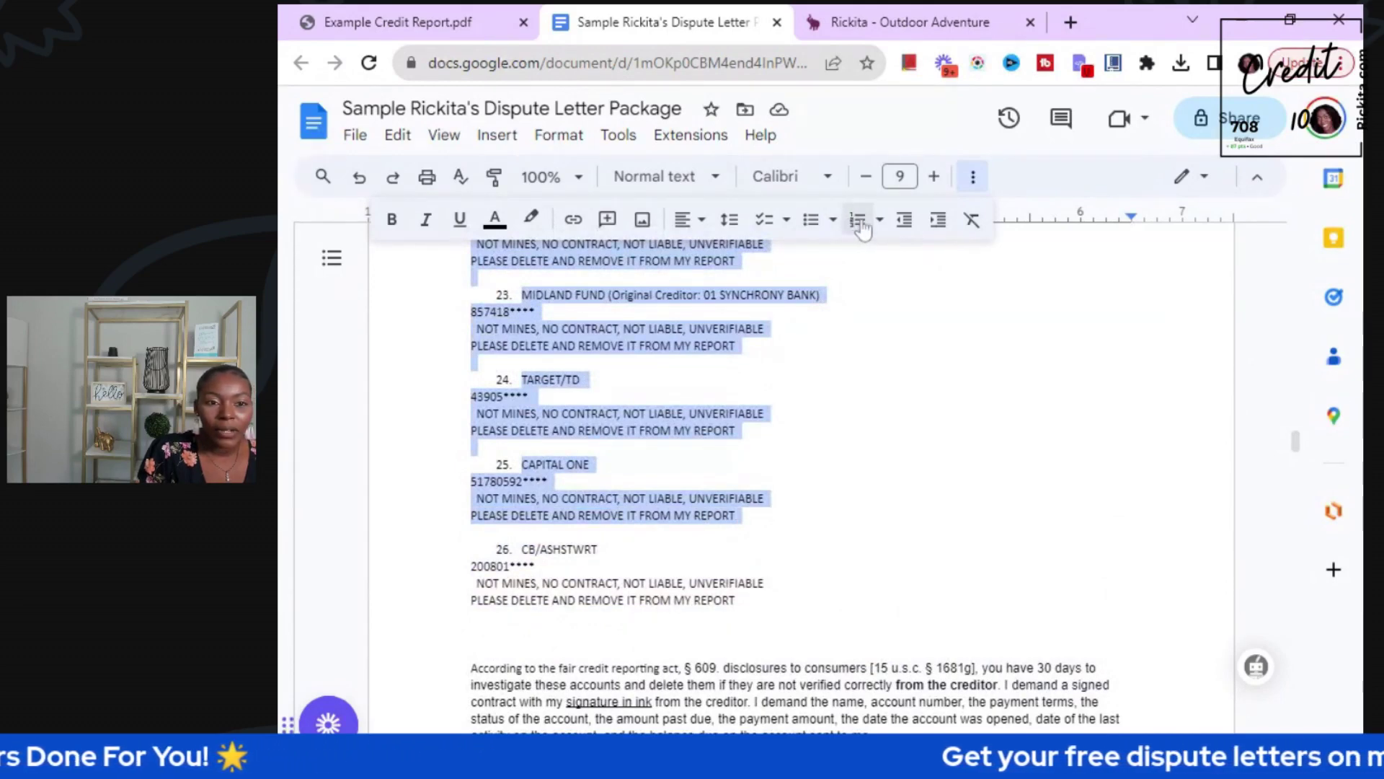
left_click(812, 225)
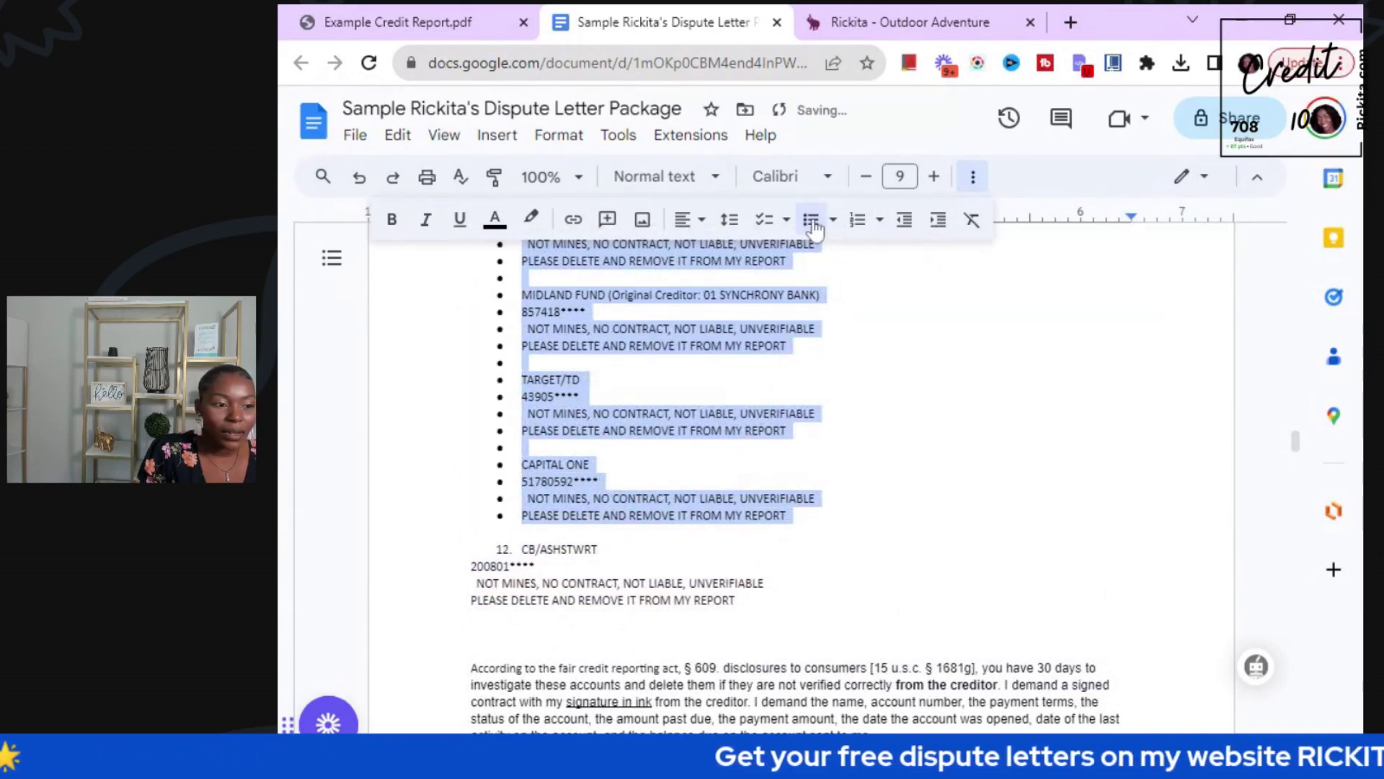
left_click(812, 222)
left_click(472, 447)
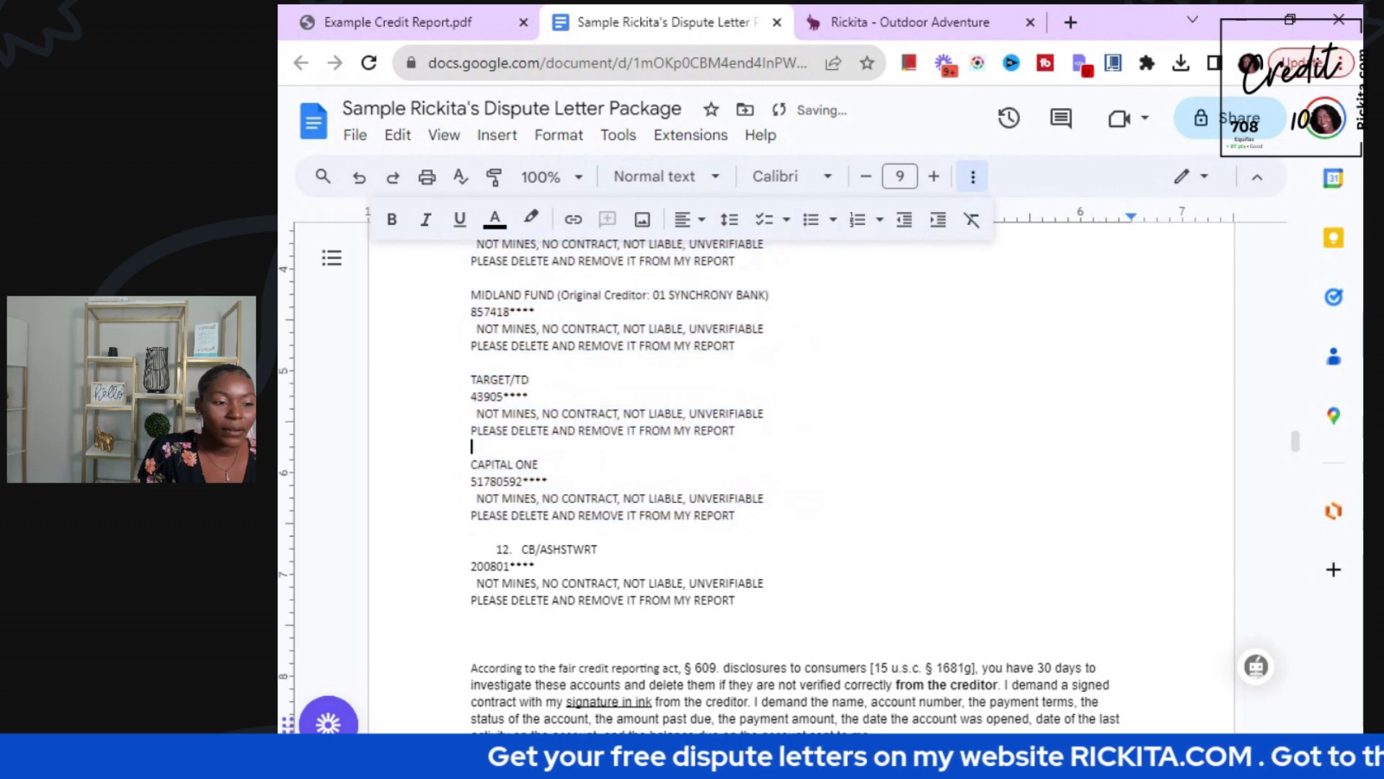
Step: Delete the trailing CB/ASHSTWRT entry from the Experian letter
mouse_move(522, 548)
left_mouse_down()
mouse_move(737, 600)
mouse_move(541, 582)
mouse_move(522, 549)
left_mouse_up()
key("BackSpace")
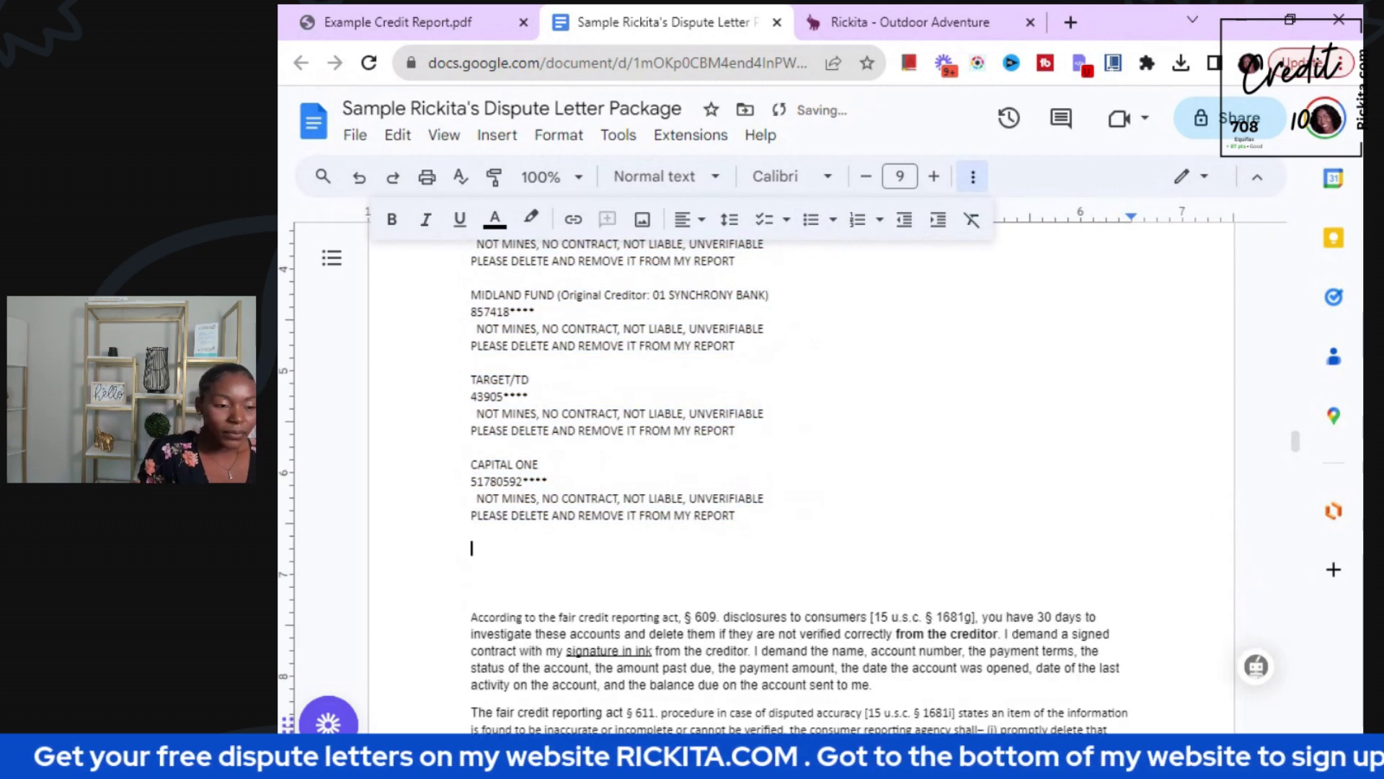
scroll(689, 510, "down", 10)
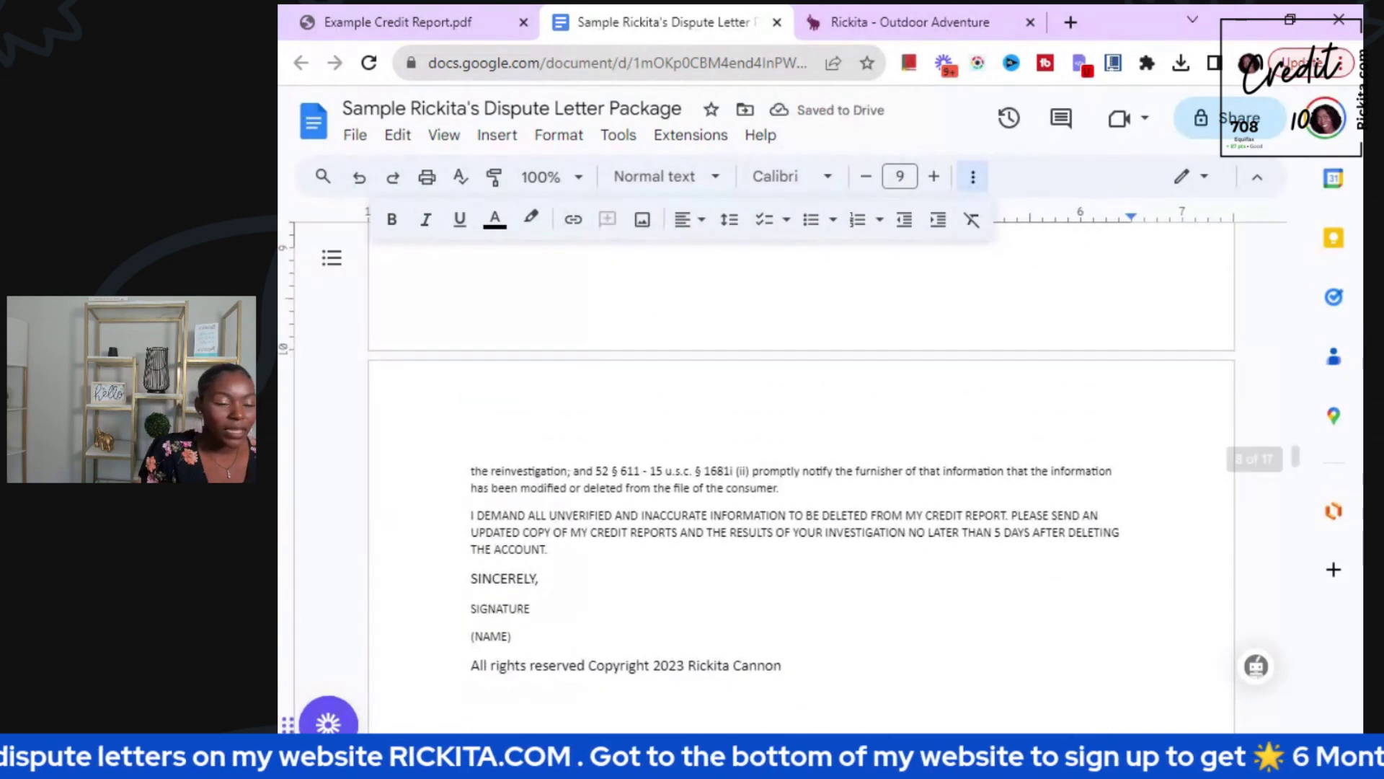
Step: Type the client's name over (NAME) in the signature and delete the copyright line
left_click_drag(511, 636, 470, 636)
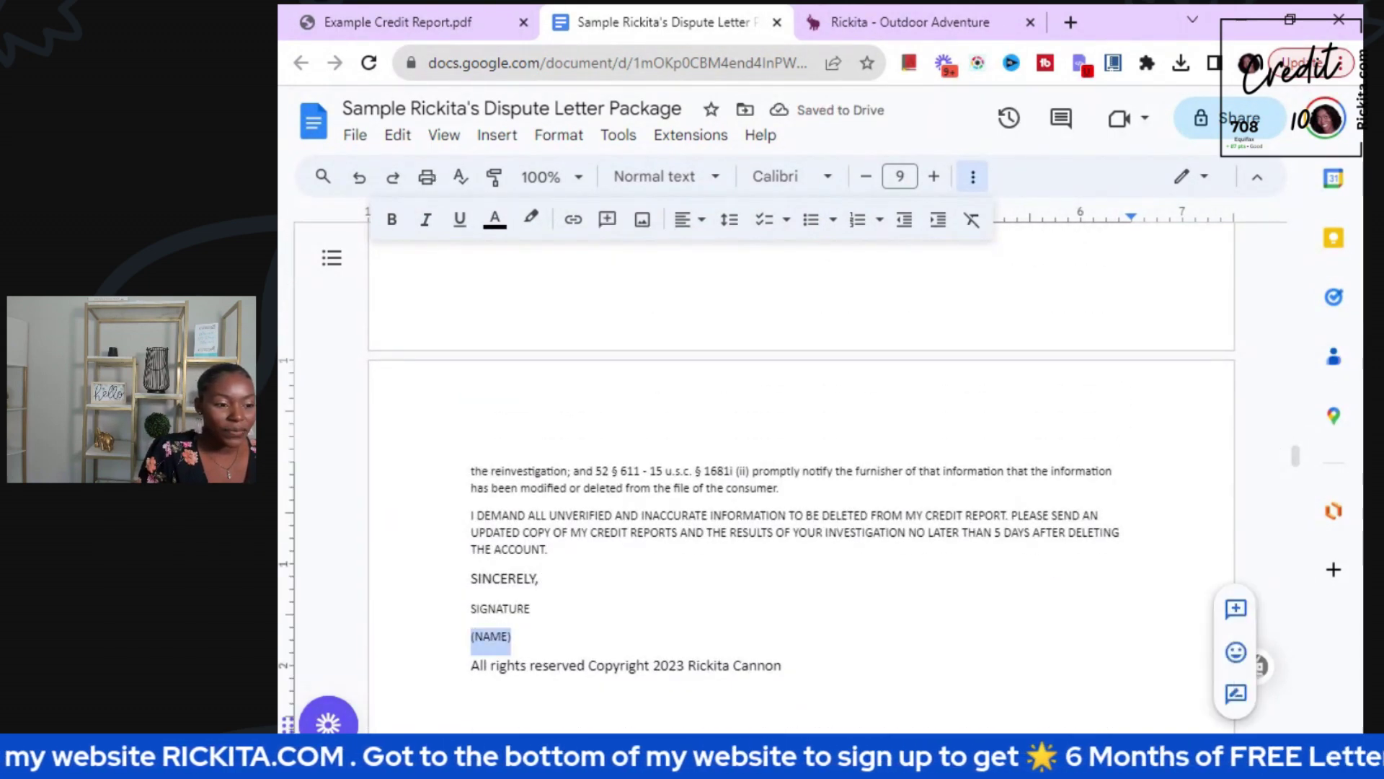
left_click_drag(780, 665, 471, 665)
key("BackSpace")
left_click_drag(549, 636, 481, 436)
scroll(471, 632, "up", 2)
scroll(470, 632, "up", 10)
scroll(471, 490, "up", 10)
left_click(537, 519)
Step: Review the letter package up to page 1, keeping 9 pt font, then switch to rickita.com
scroll(537, 519, "down", 15)
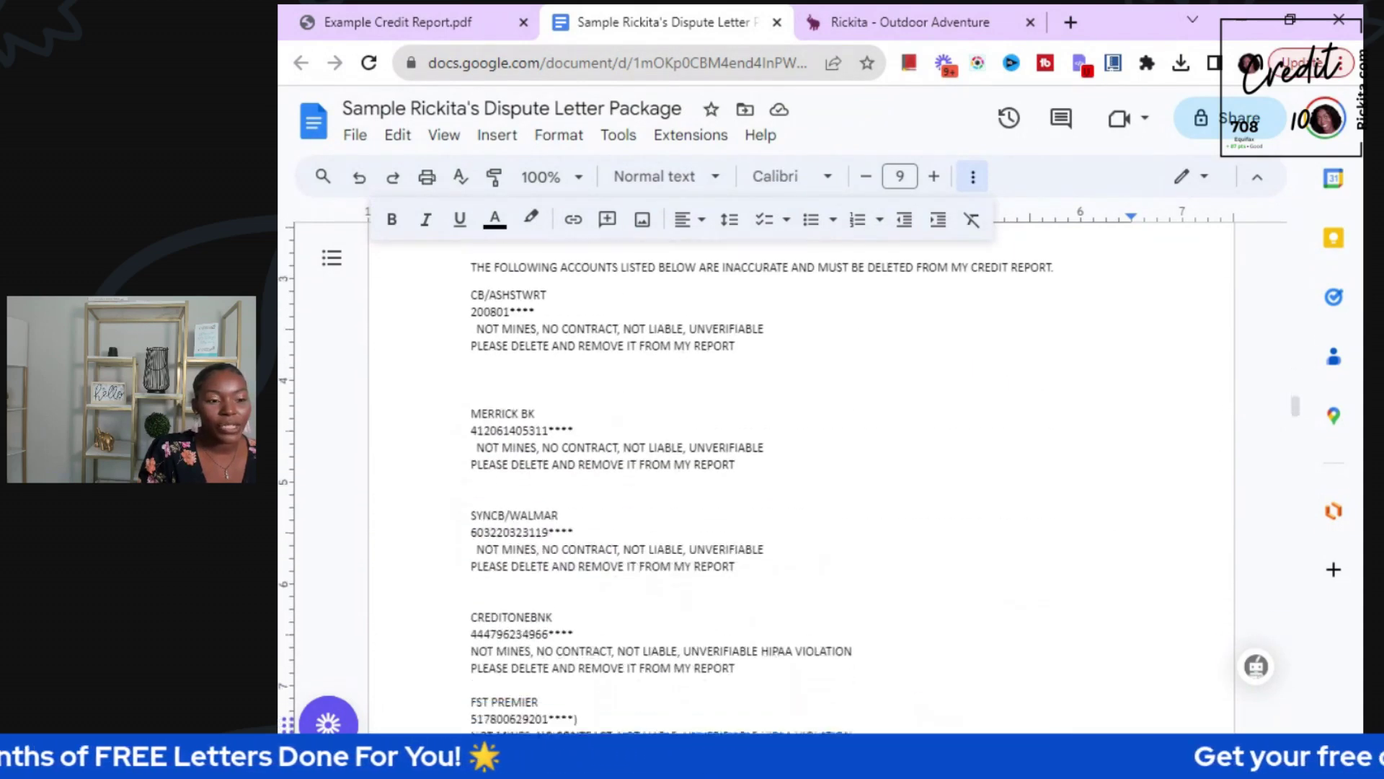
scroll(800, 476, "down", 10)
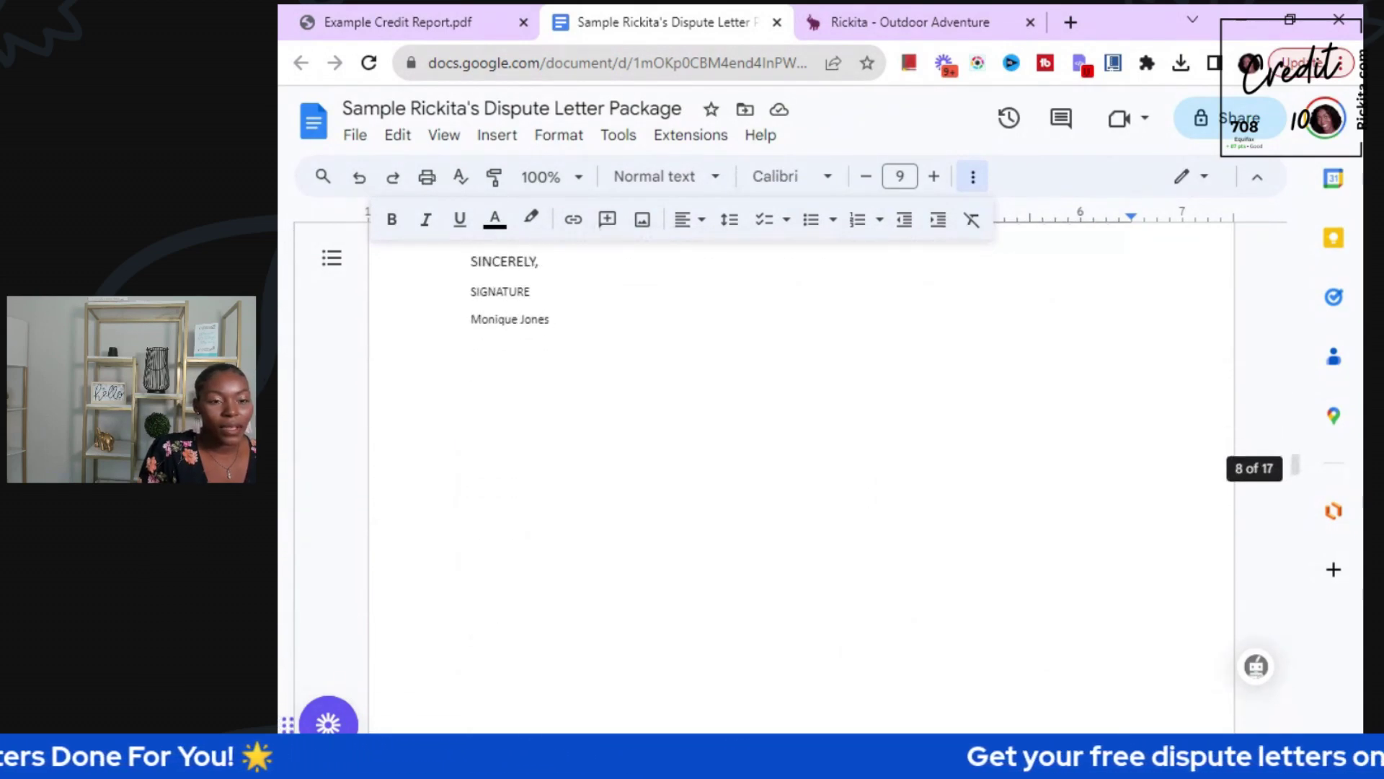
scroll(800, 475, "up", 3)
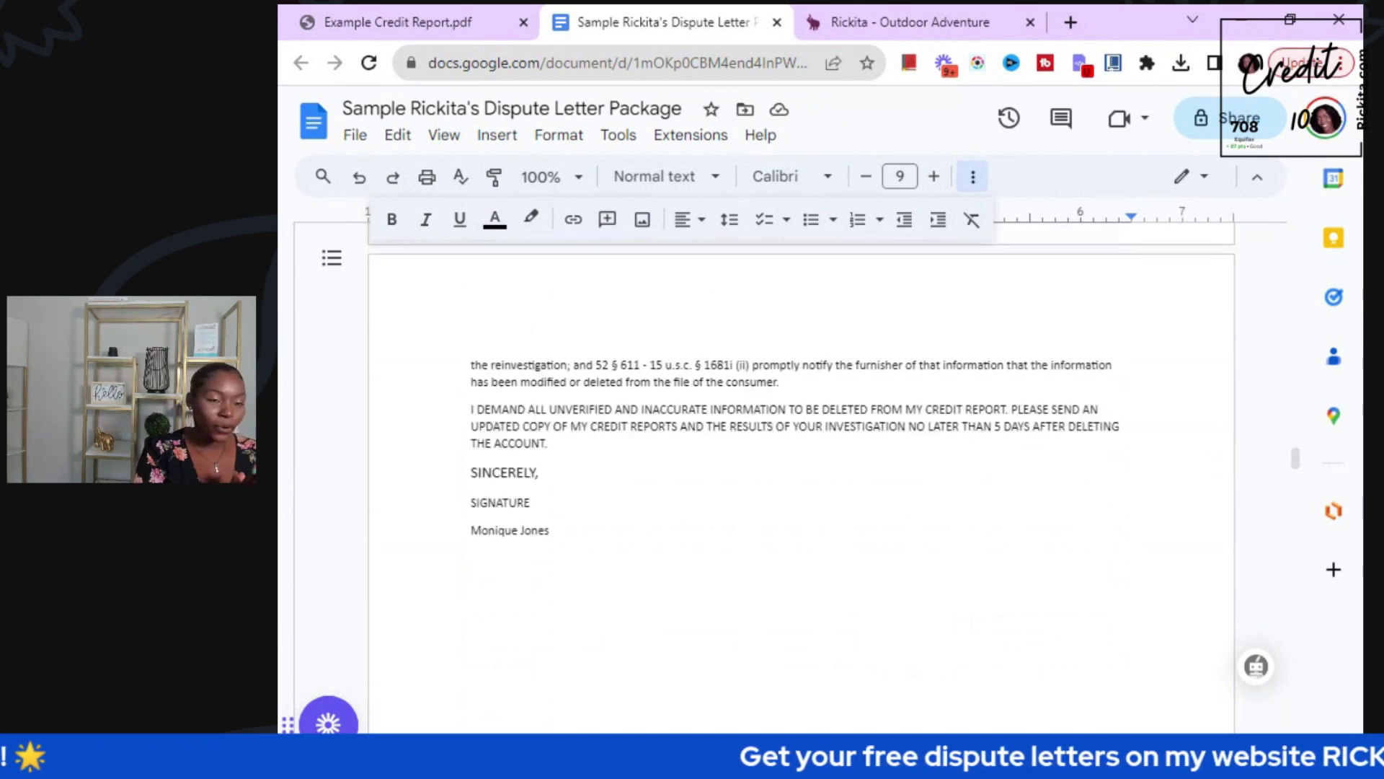
scroll(800, 476, "up", 10)
scroll(800, 476, "up", 5)
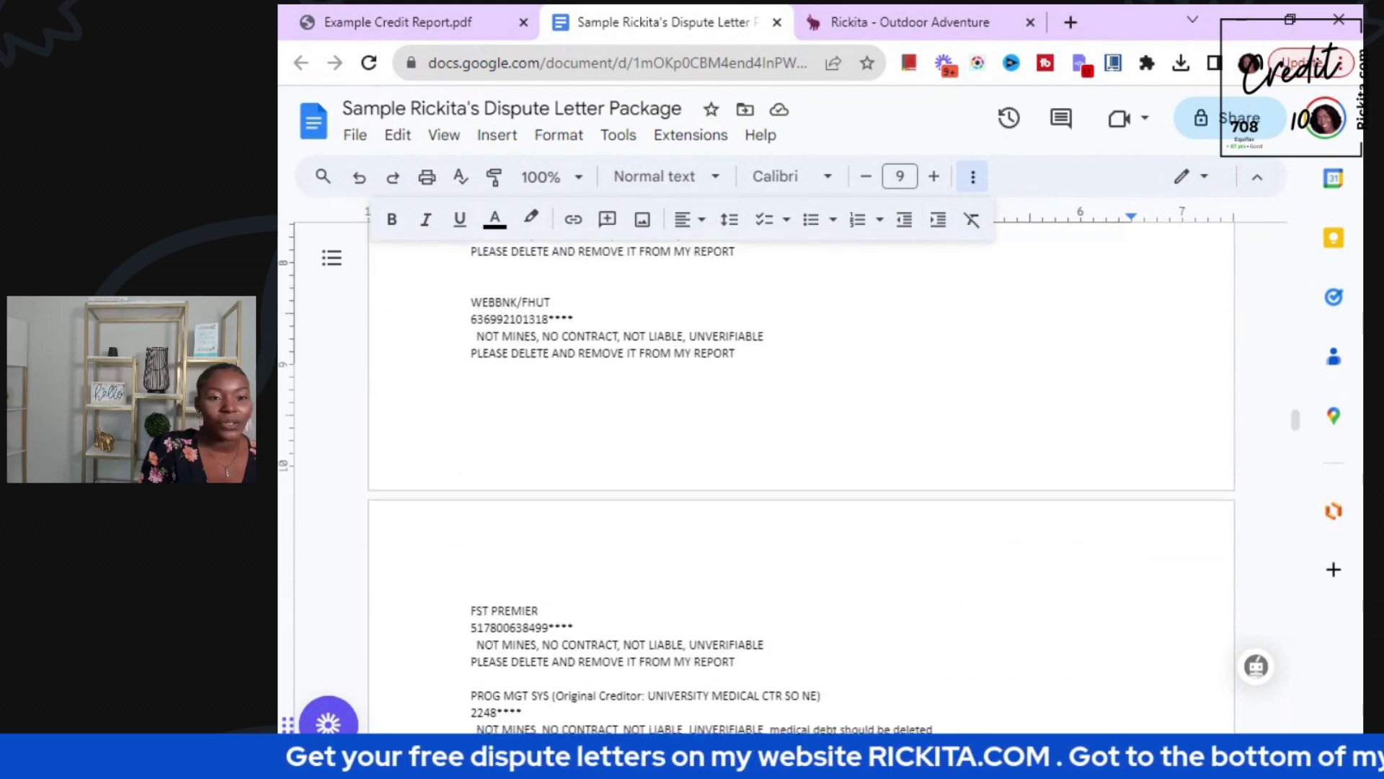
left_click(900, 176)
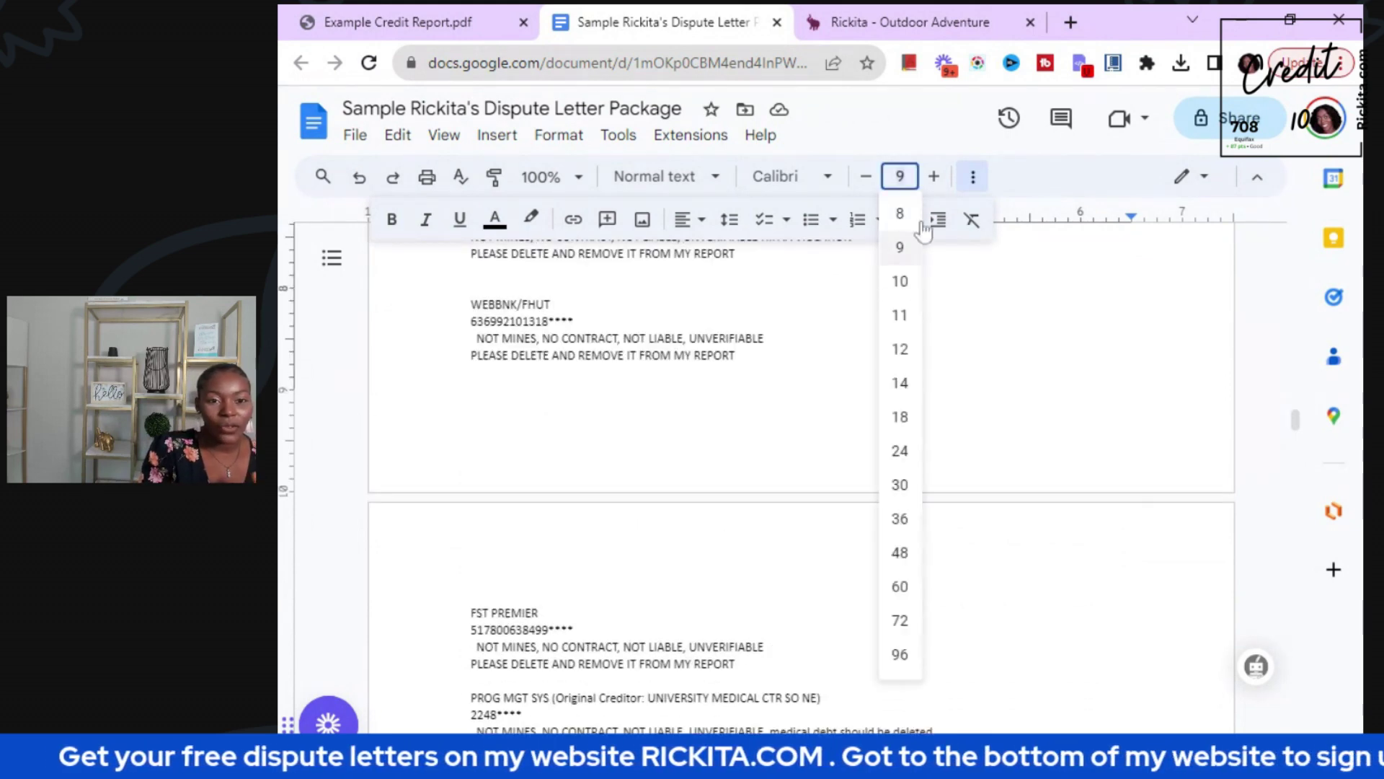
left_click(900, 176)
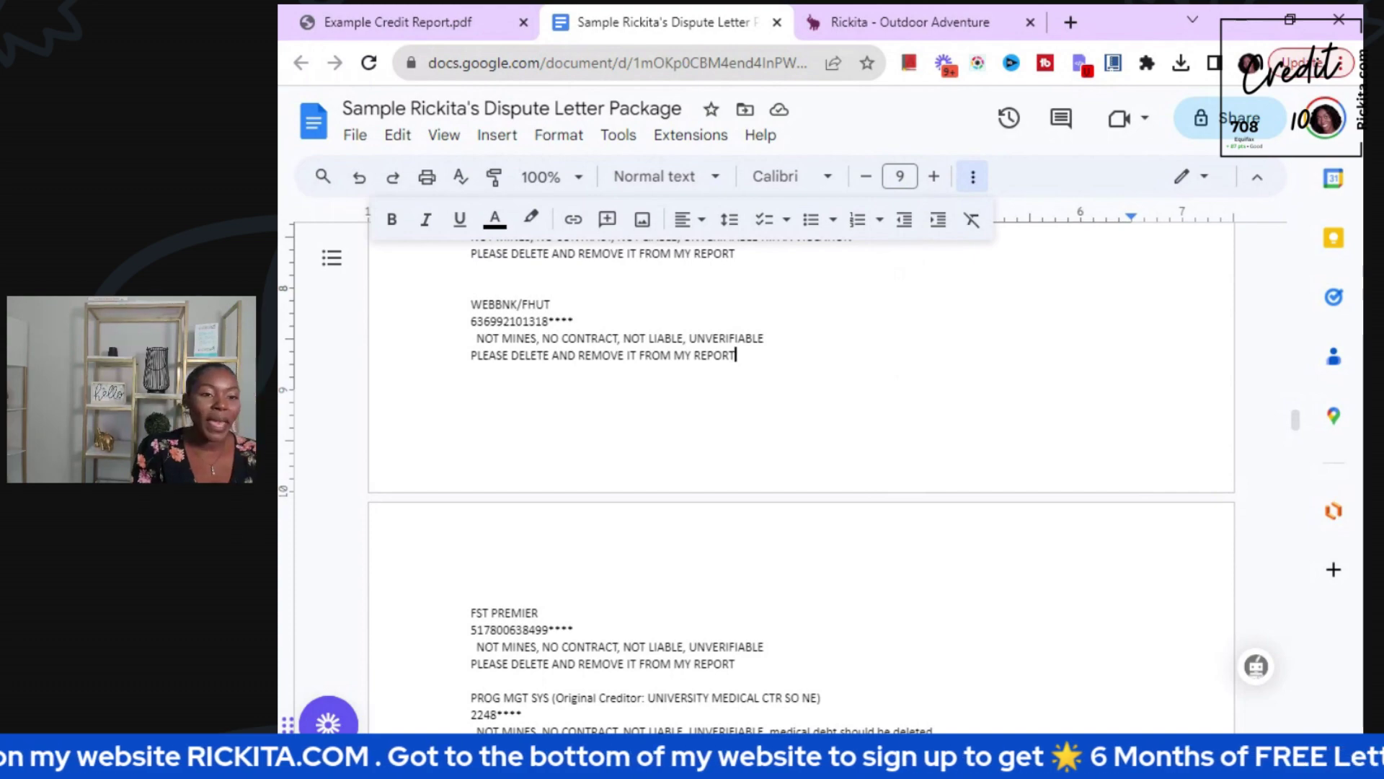
scroll(800, 476, "down", 15)
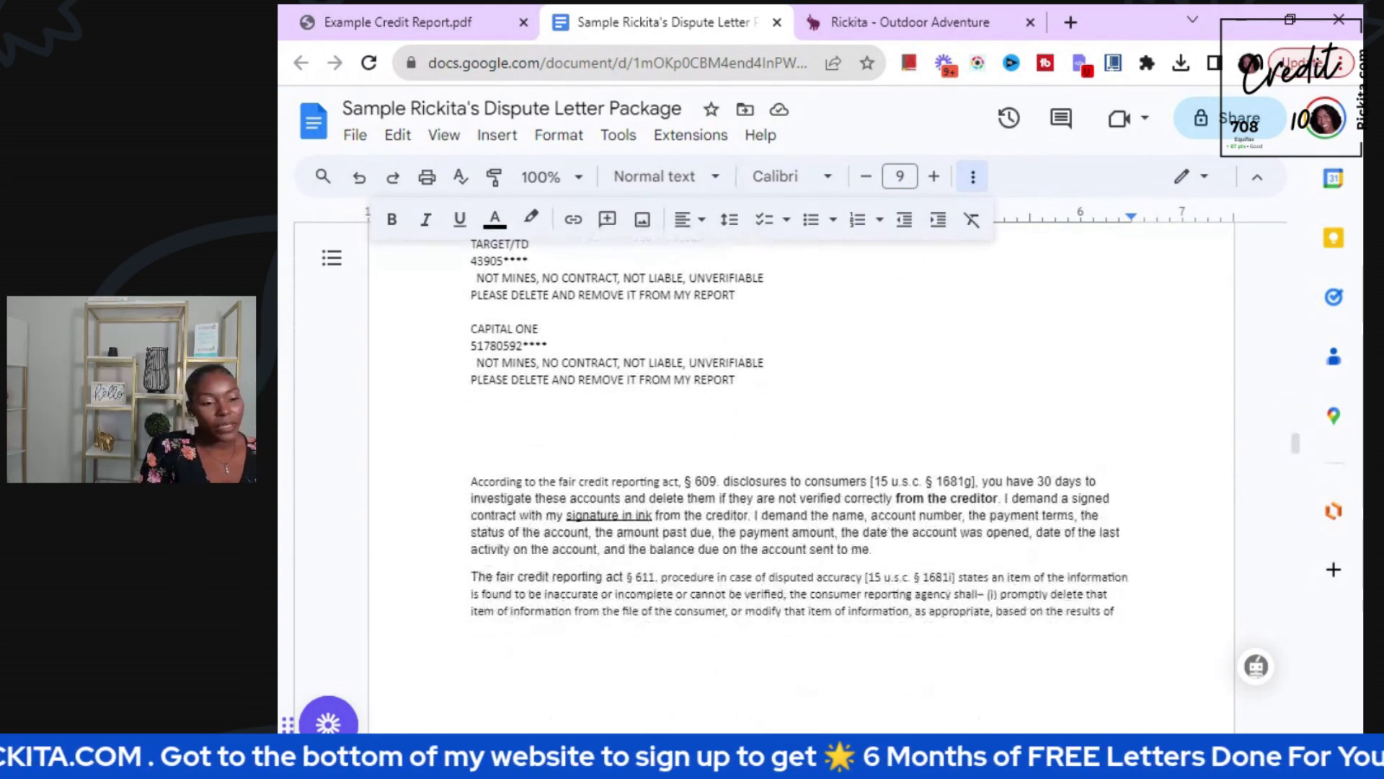
scroll(800, 476, "down", 5)
scroll(800, 475, "up", 15)
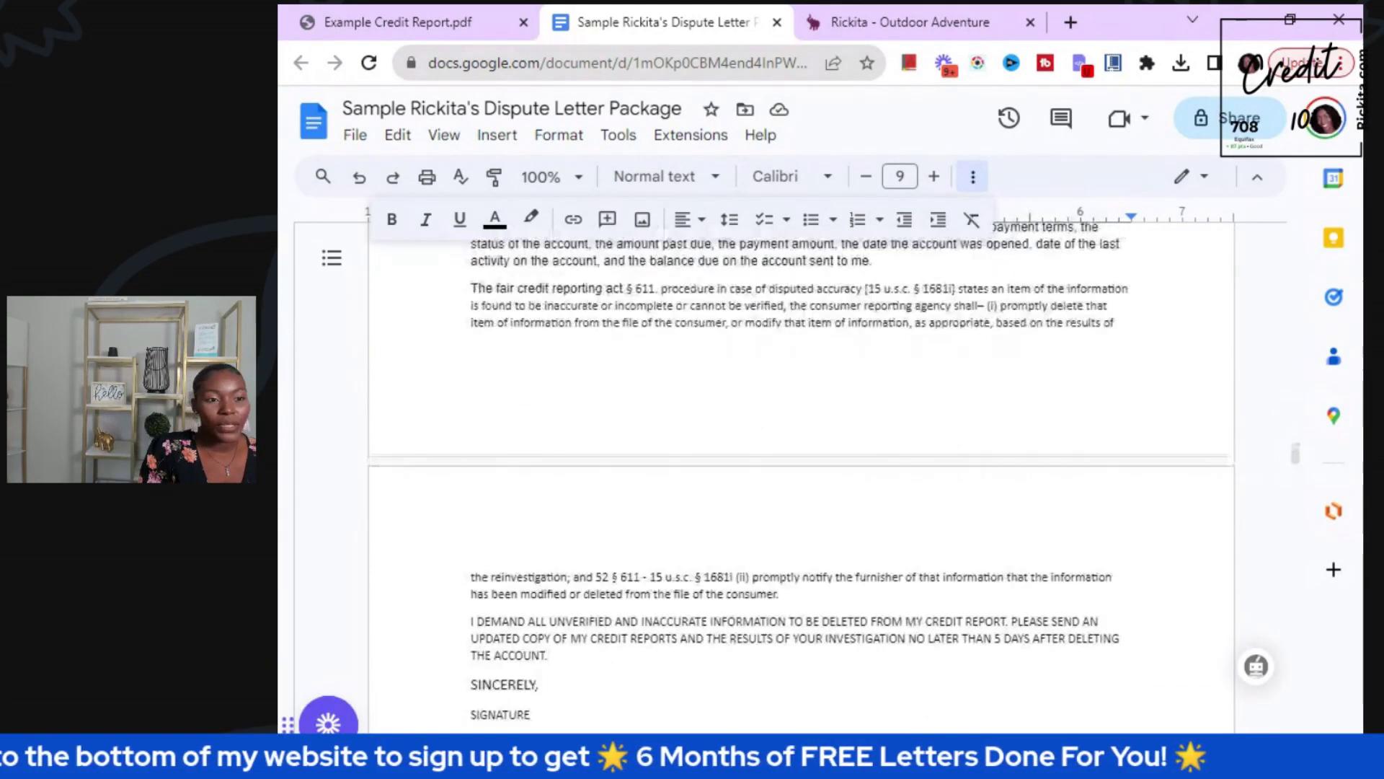
scroll(801, 476, "up", 20)
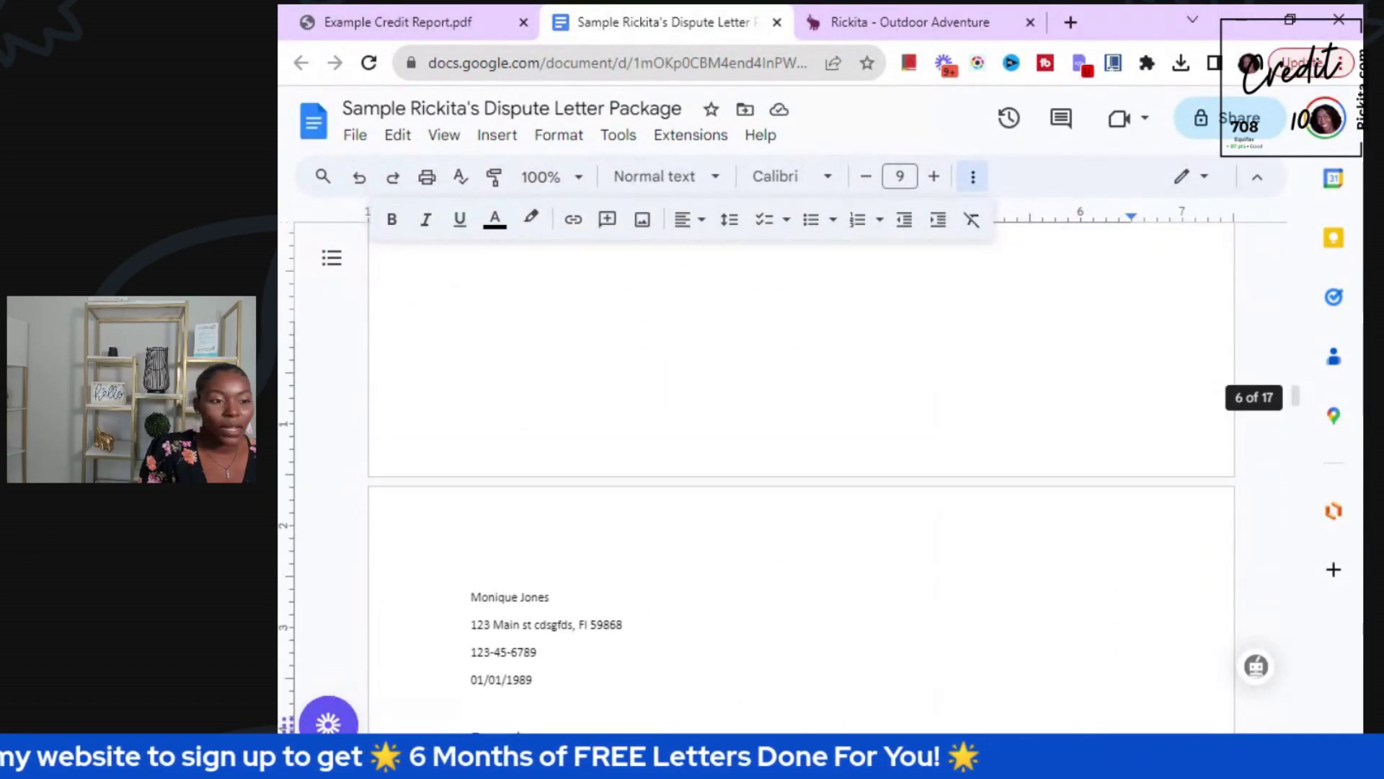
scroll(801, 475, "up", 20)
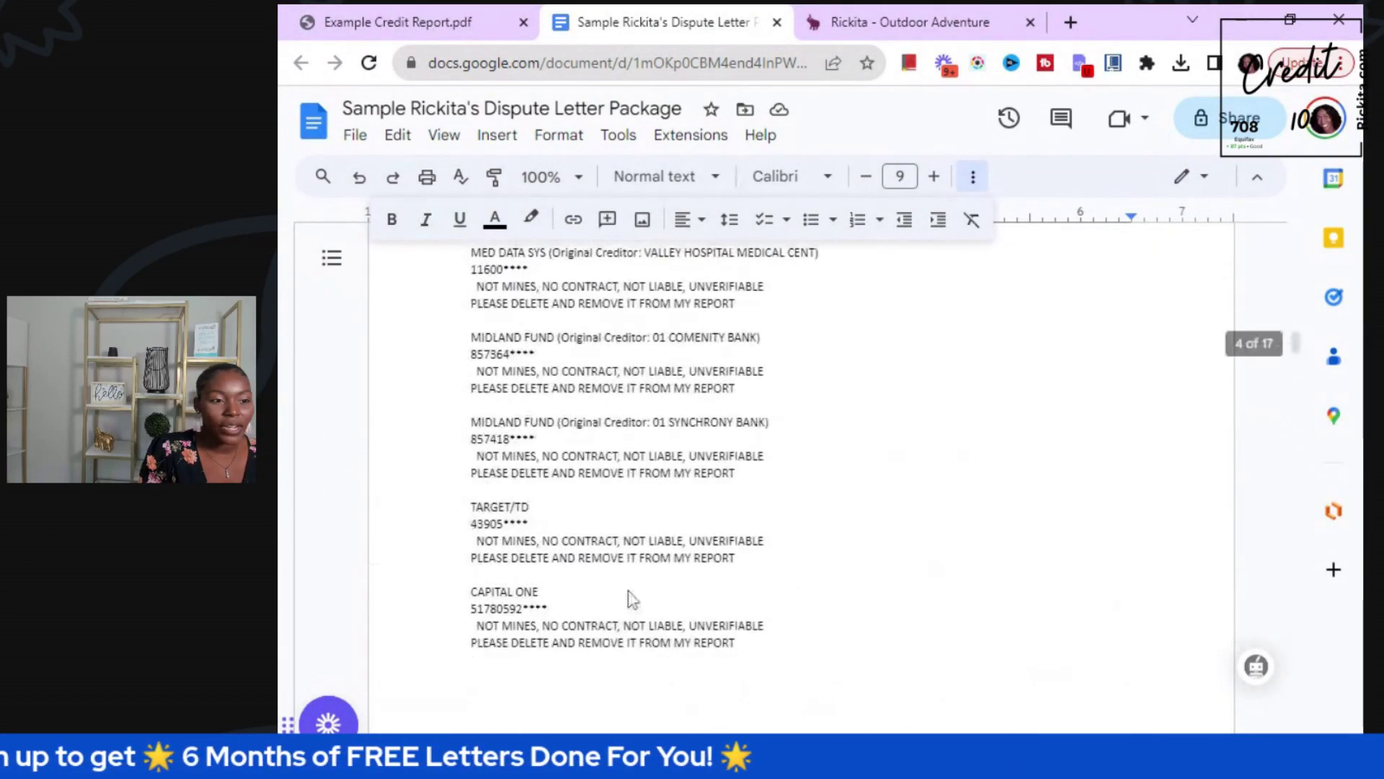
scroll(800, 475, "up", 20)
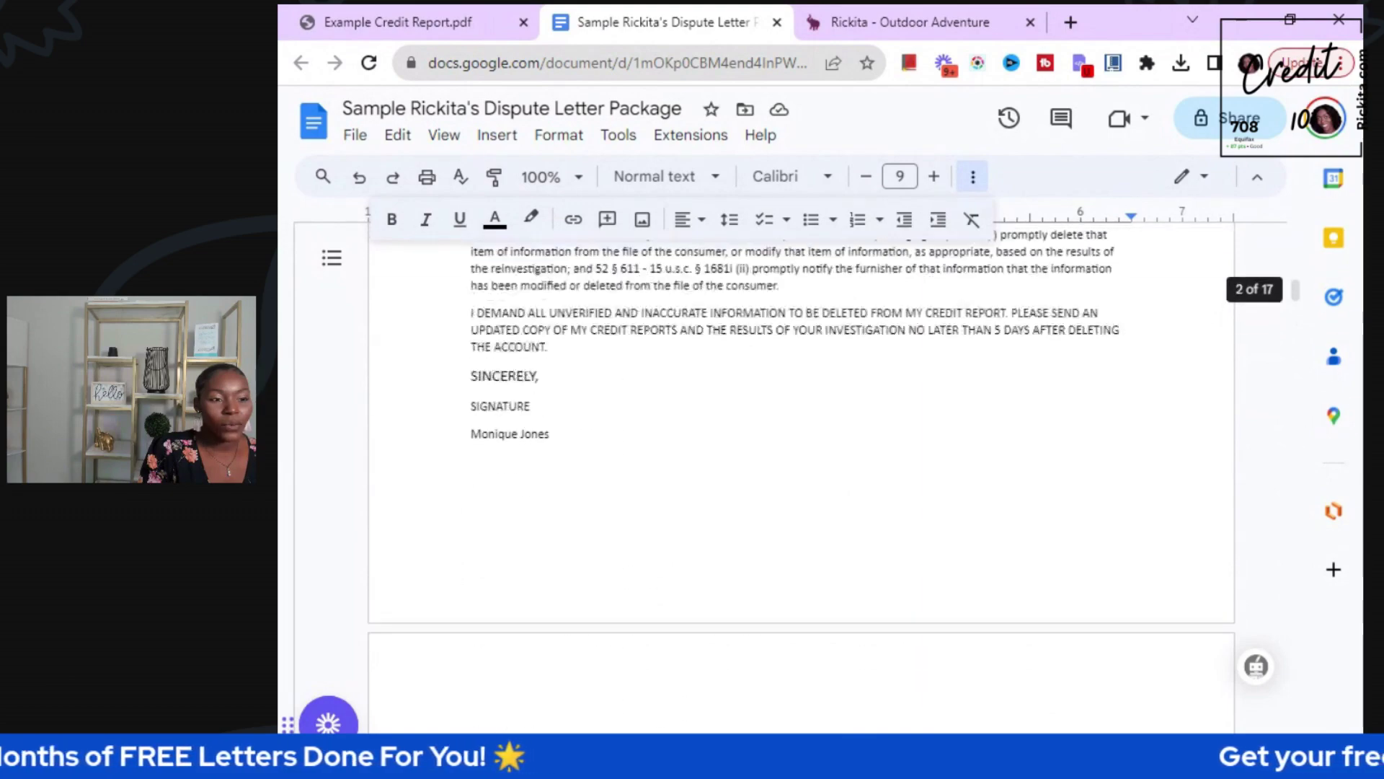
scroll(800, 476, "up", 7)
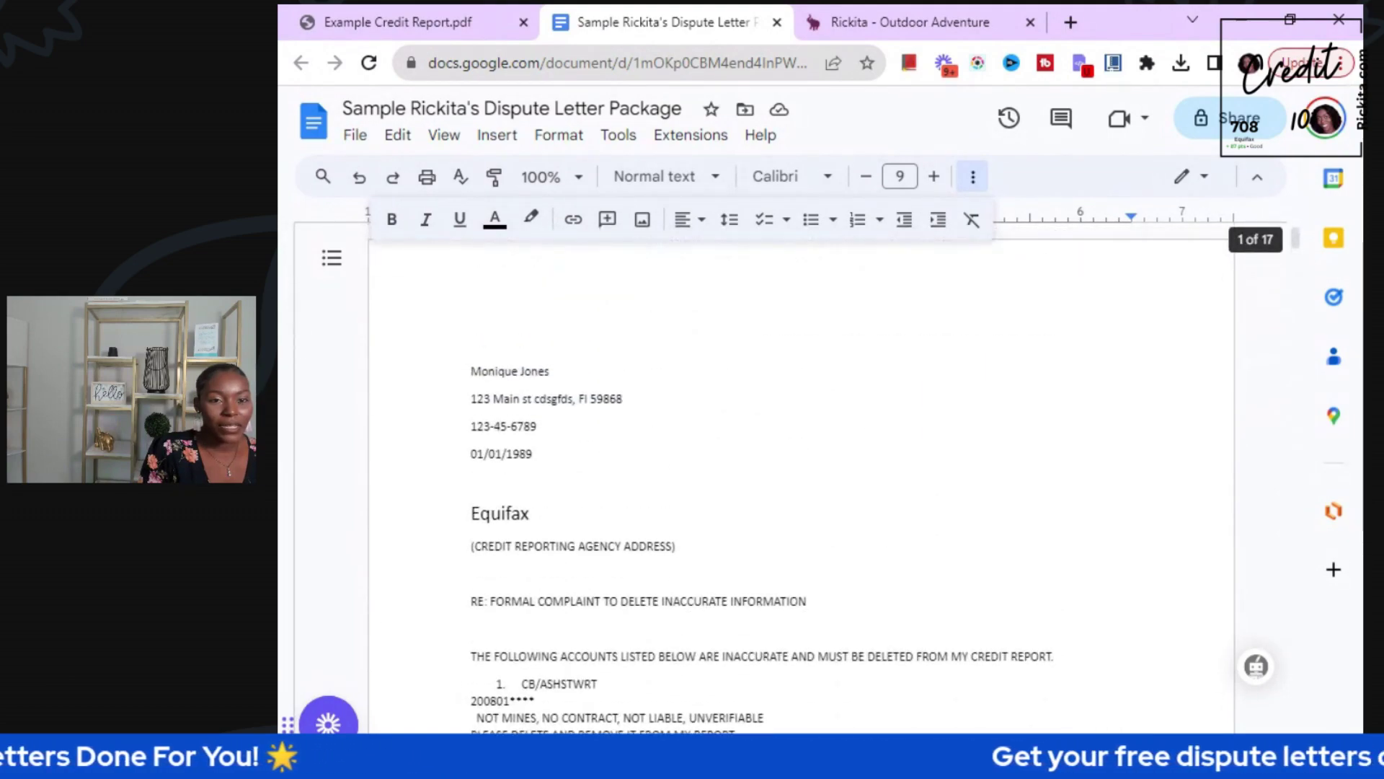
left_click(815, 10)
scroll(874, 300, "up", 15)
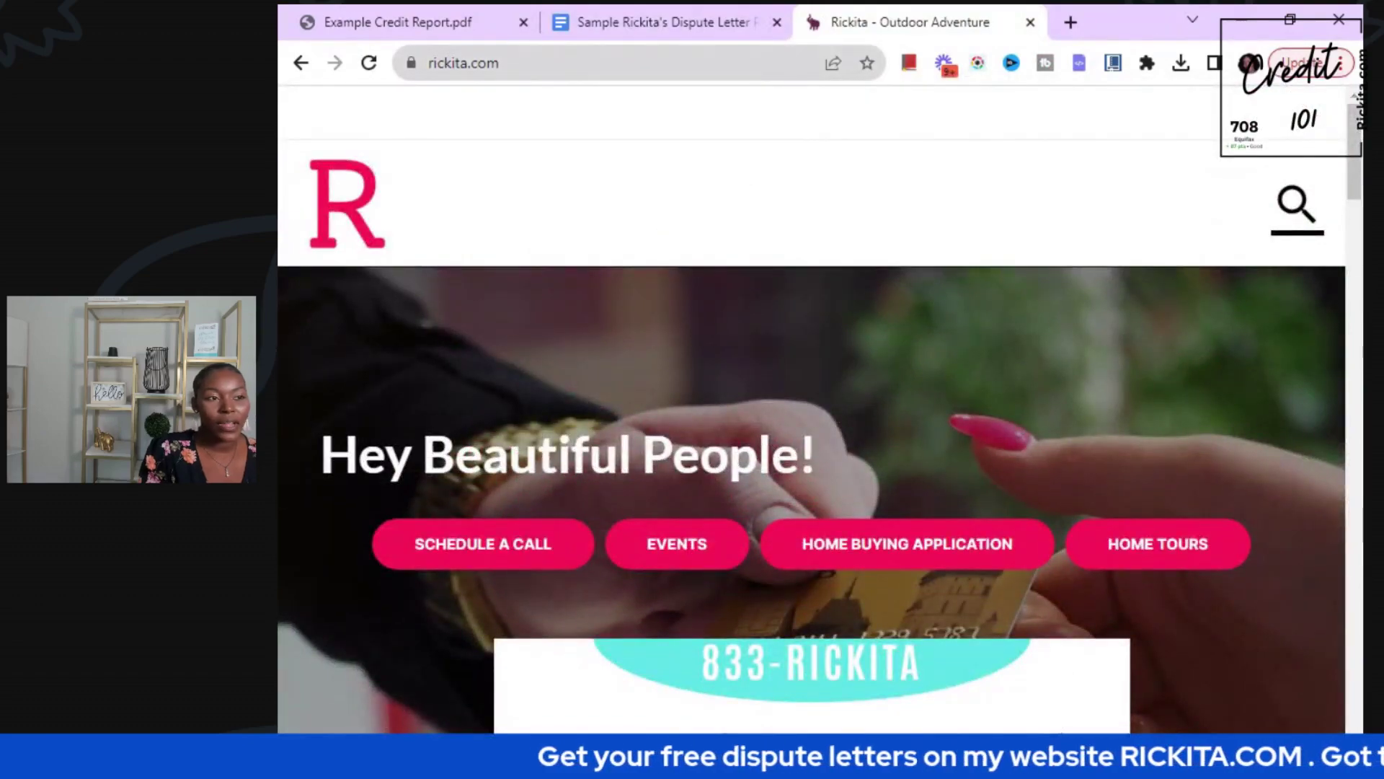
Step: Open the Free Dispute Letters signup page from the rickita.com home page
left_click(441, 63)
scroll(793, 238, "down", 4)
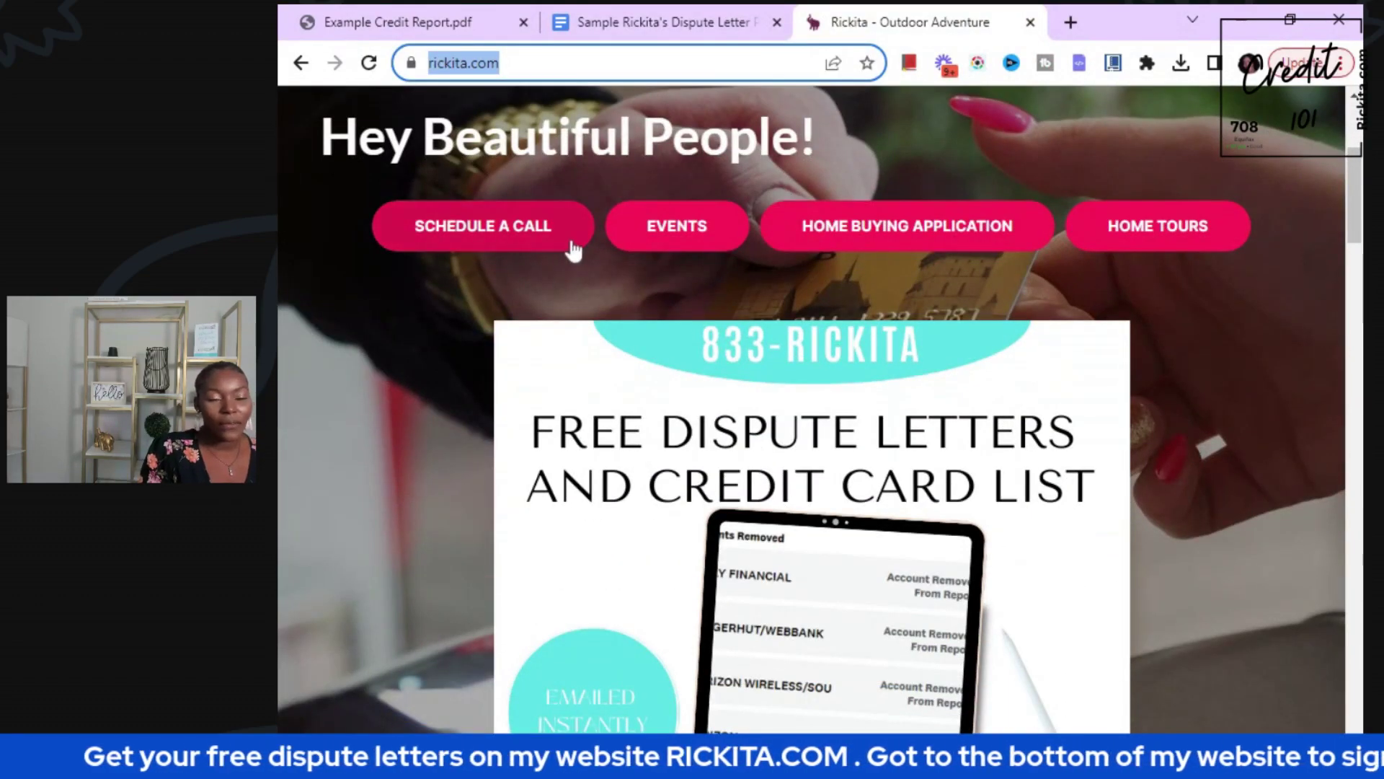
scroll(1348, 358, "down", 2)
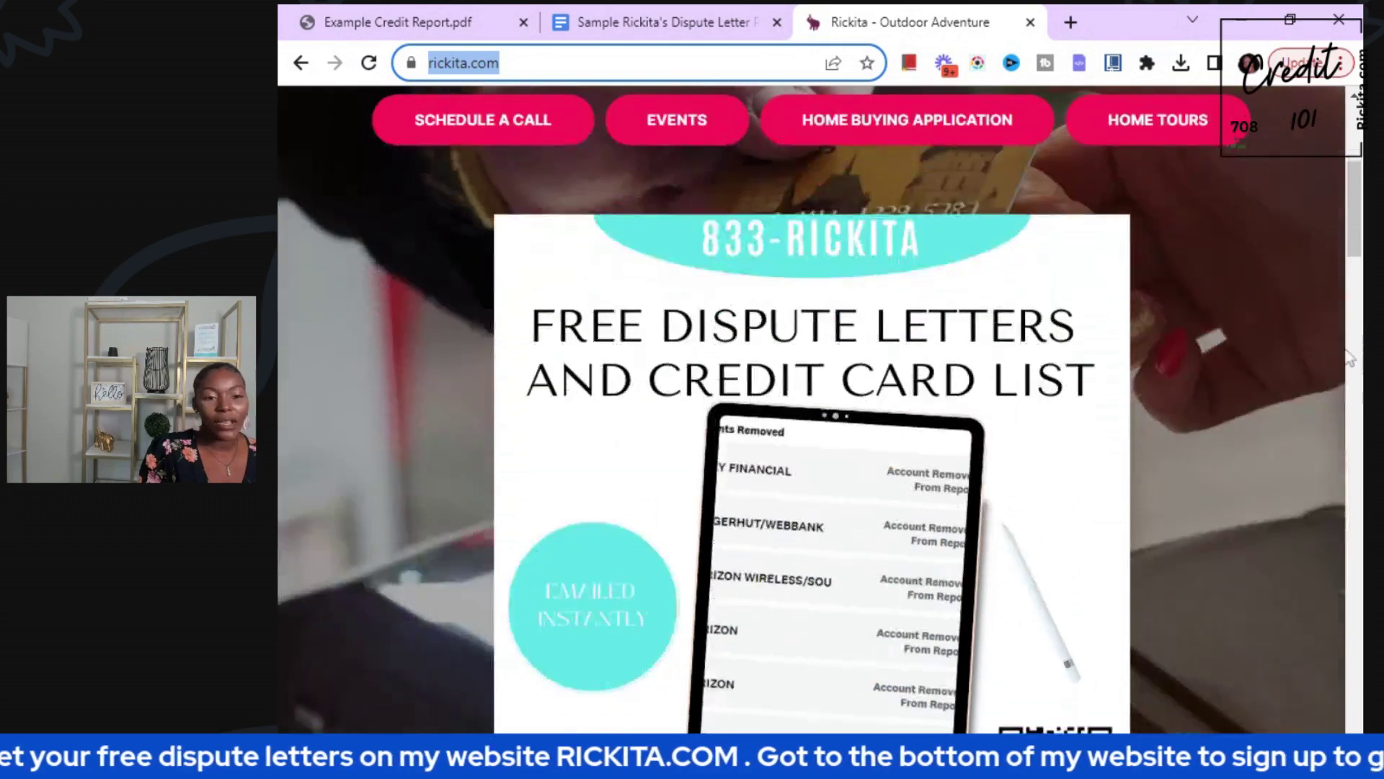
left_click(922, 483)
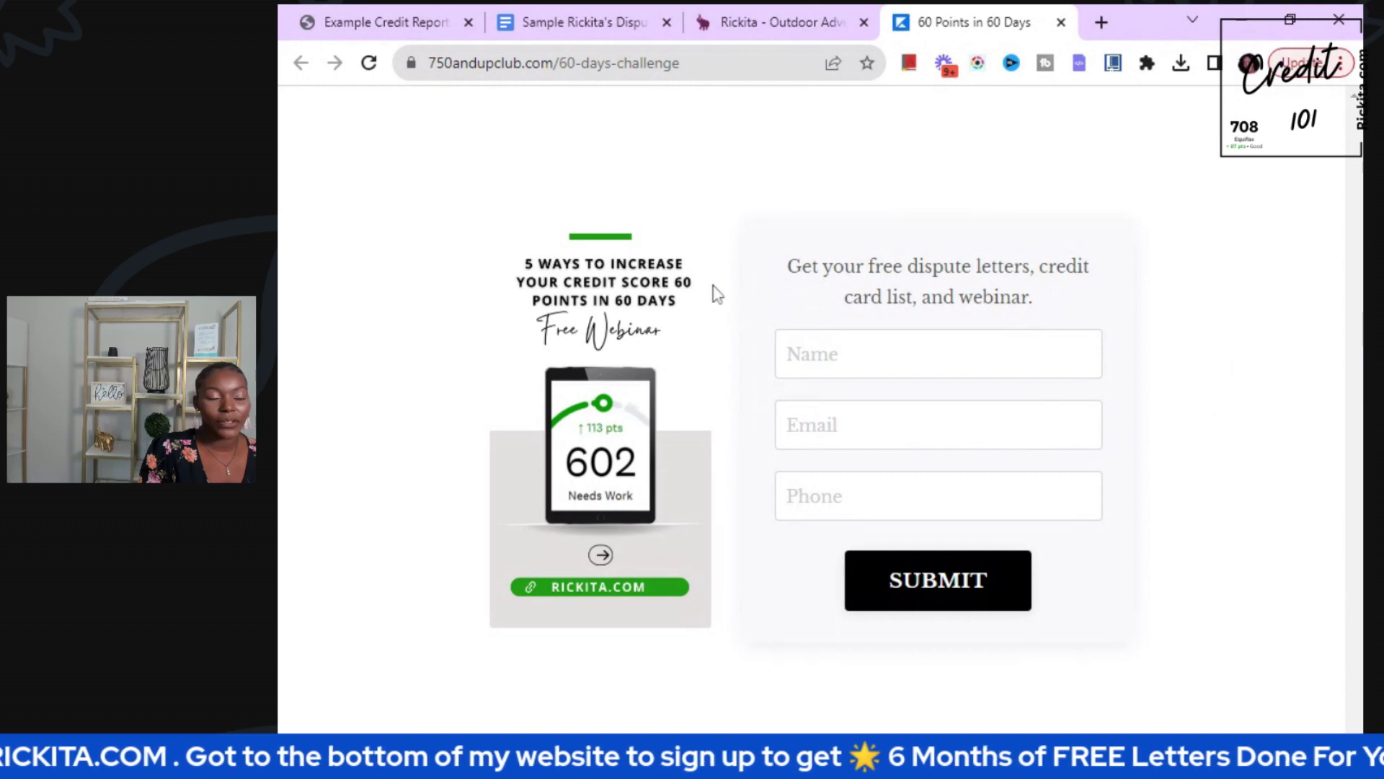
Step: Glance at the Example Credit Report PDF, then browse rickita.com's letter packages and membership pricing
left_click(350, 11)
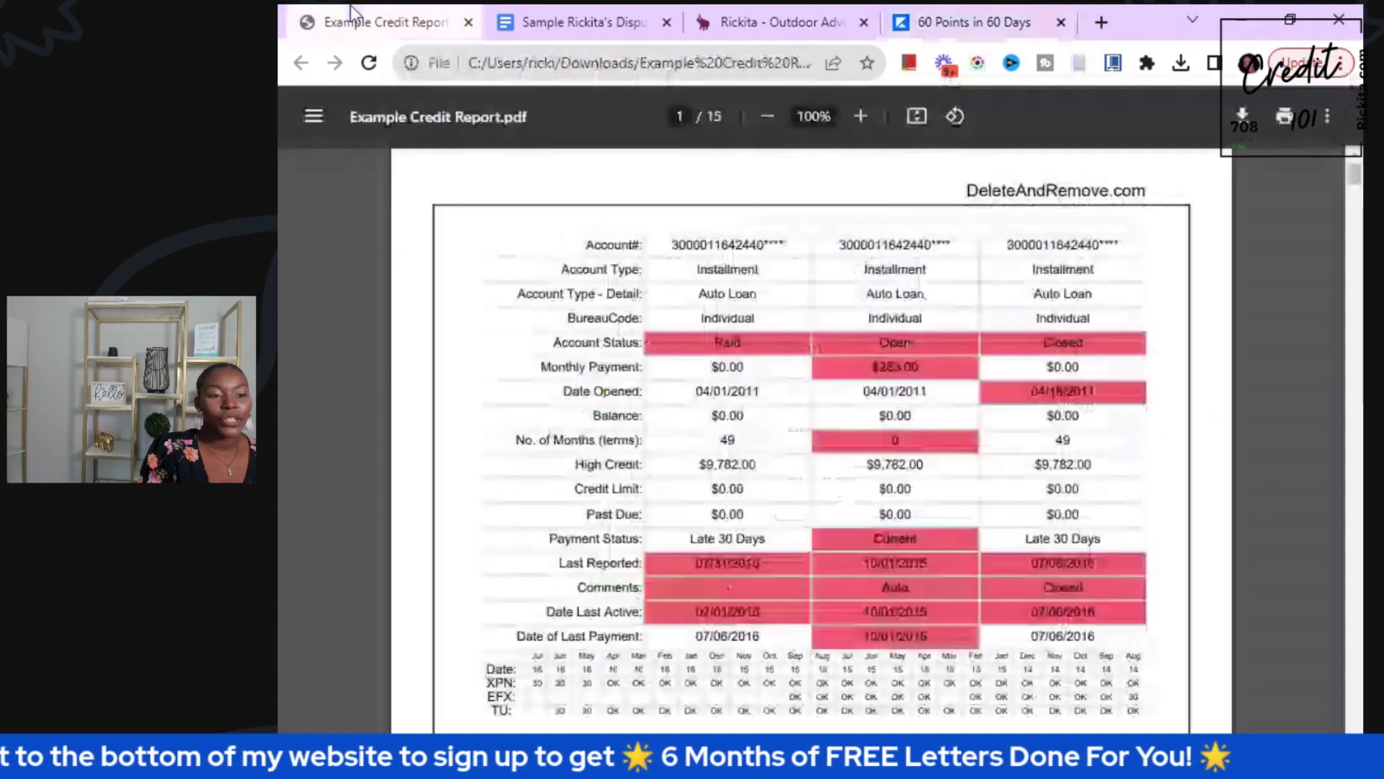
left_click(962, 20)
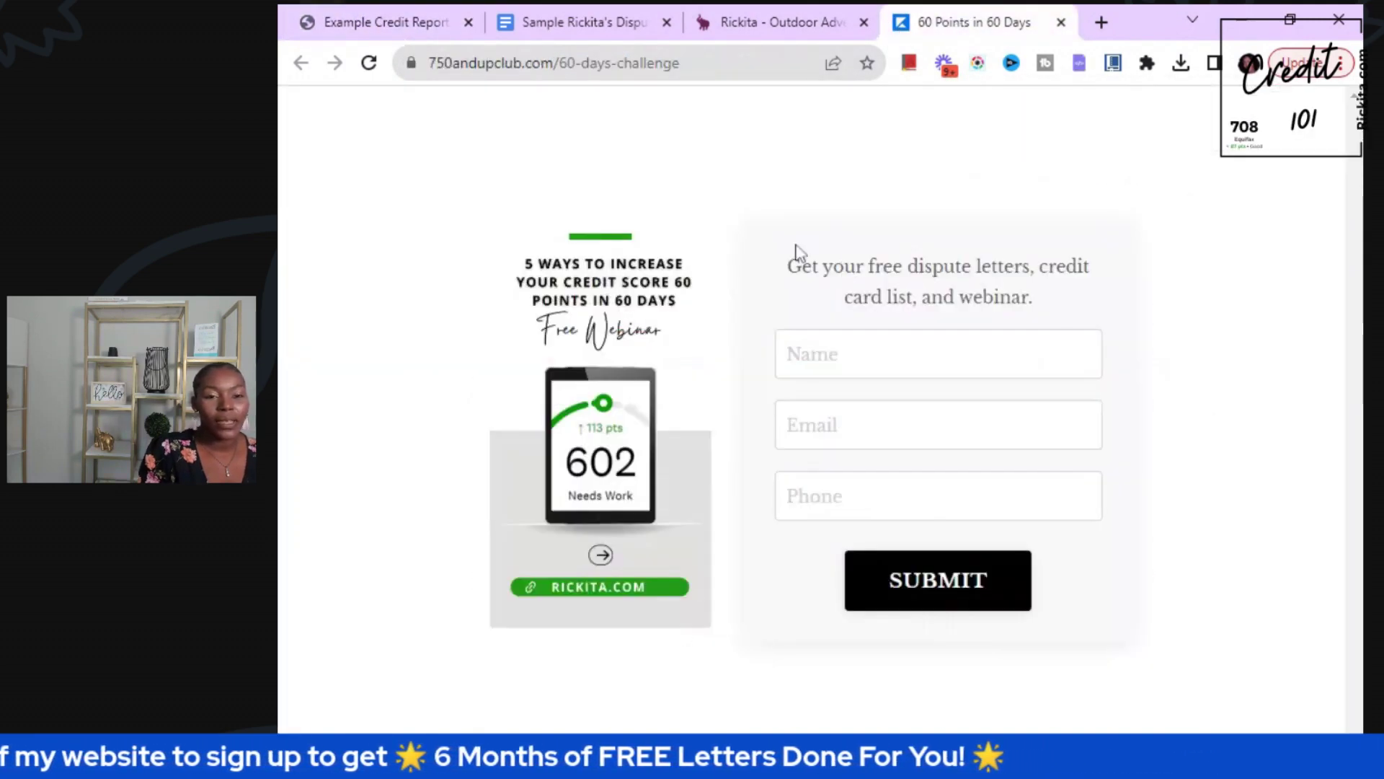
left_click(782, 22)
scroll(865, 321, "down", 5)
scroll(865, 321, "down", 8)
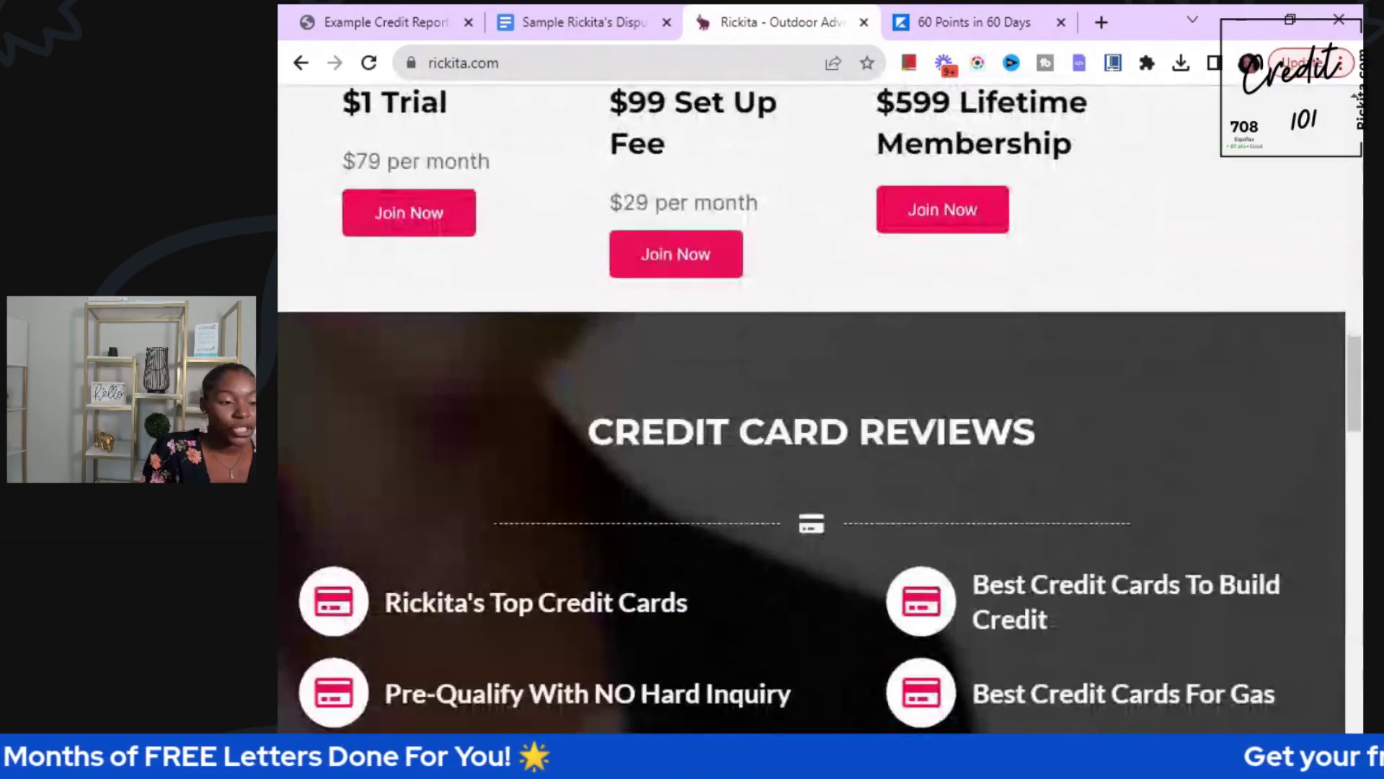
scroll(875, 313, "down", 3)
scroll(881, 322, "down", 15)
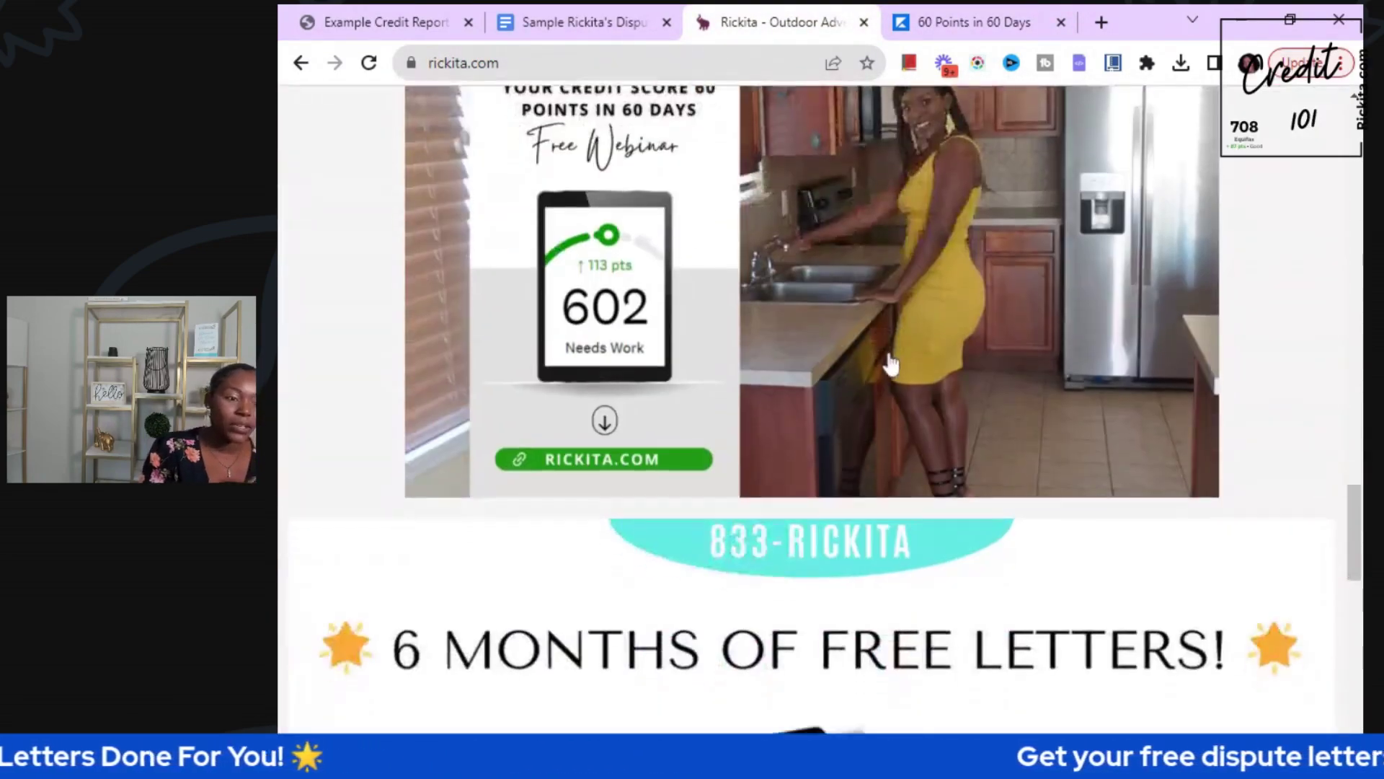
scroll(1081, 231, "down", 5)
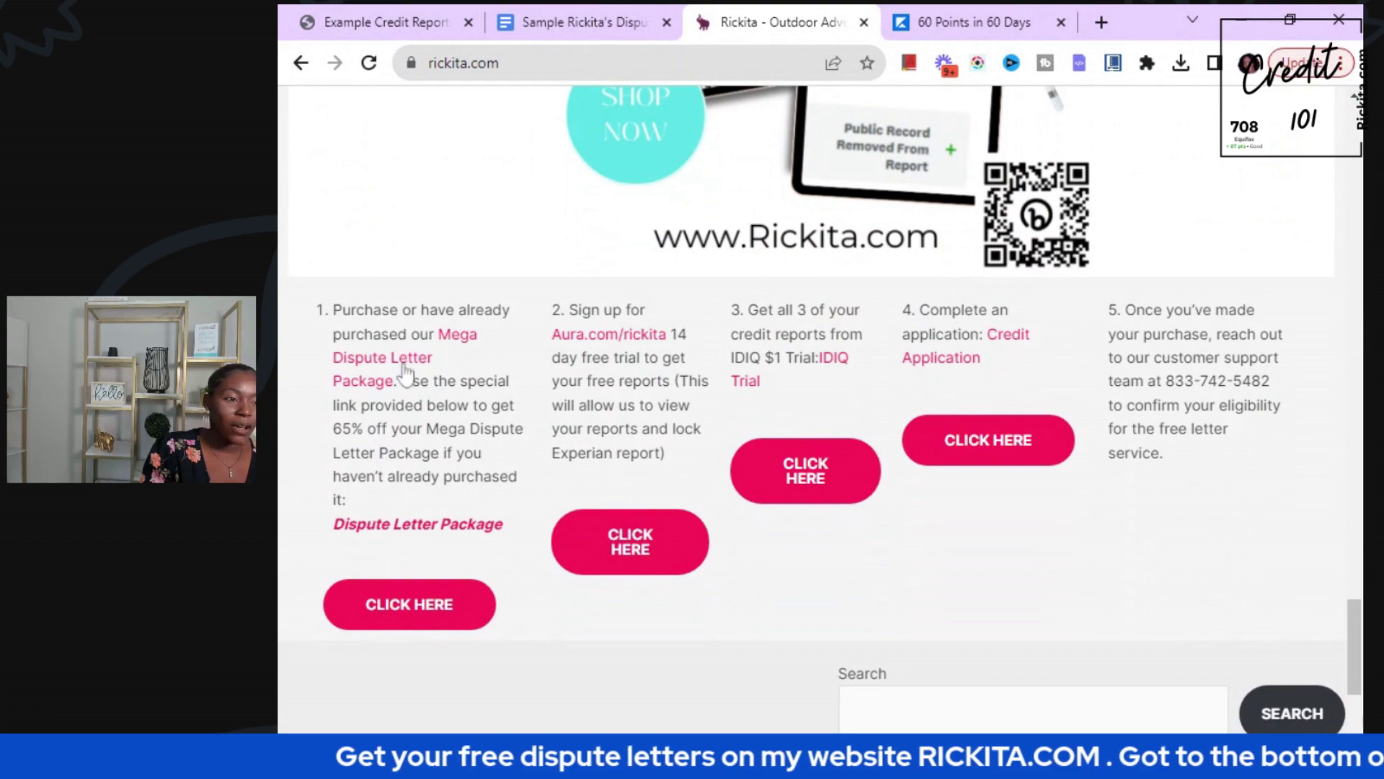
scroll(1023, 357, "up", 15)
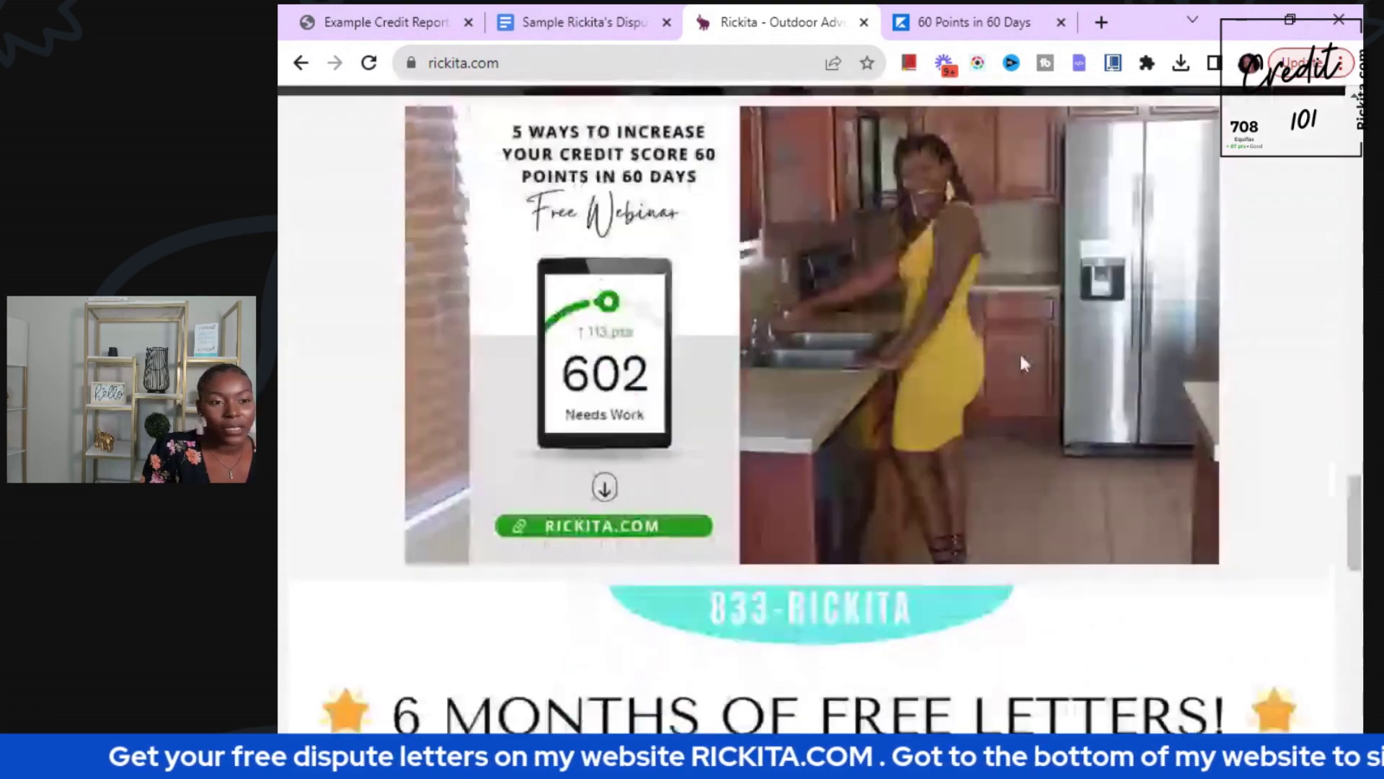
scroll(1015, 358, "down", 4)
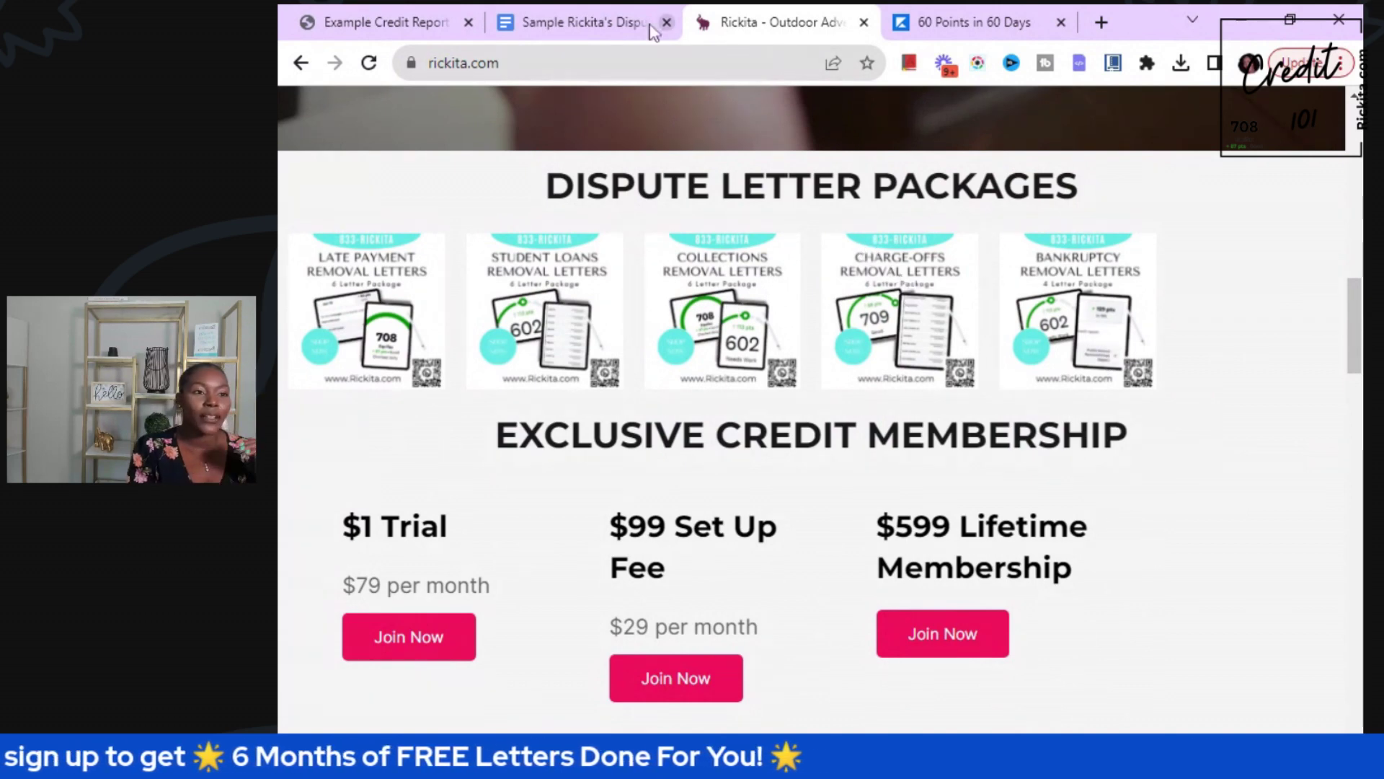
left_click(620, 22)
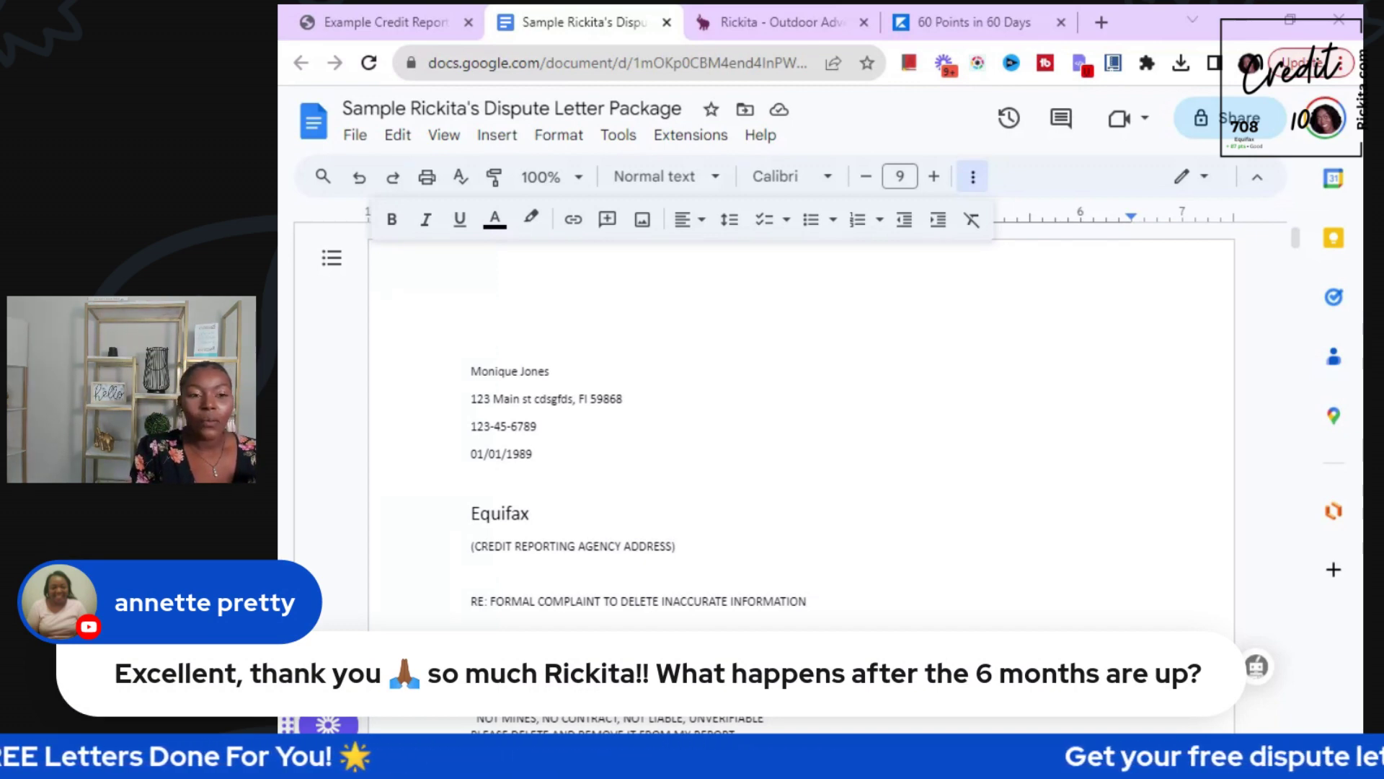
Step: Switch back to the rickita.com website tab
left_click(807, 28)
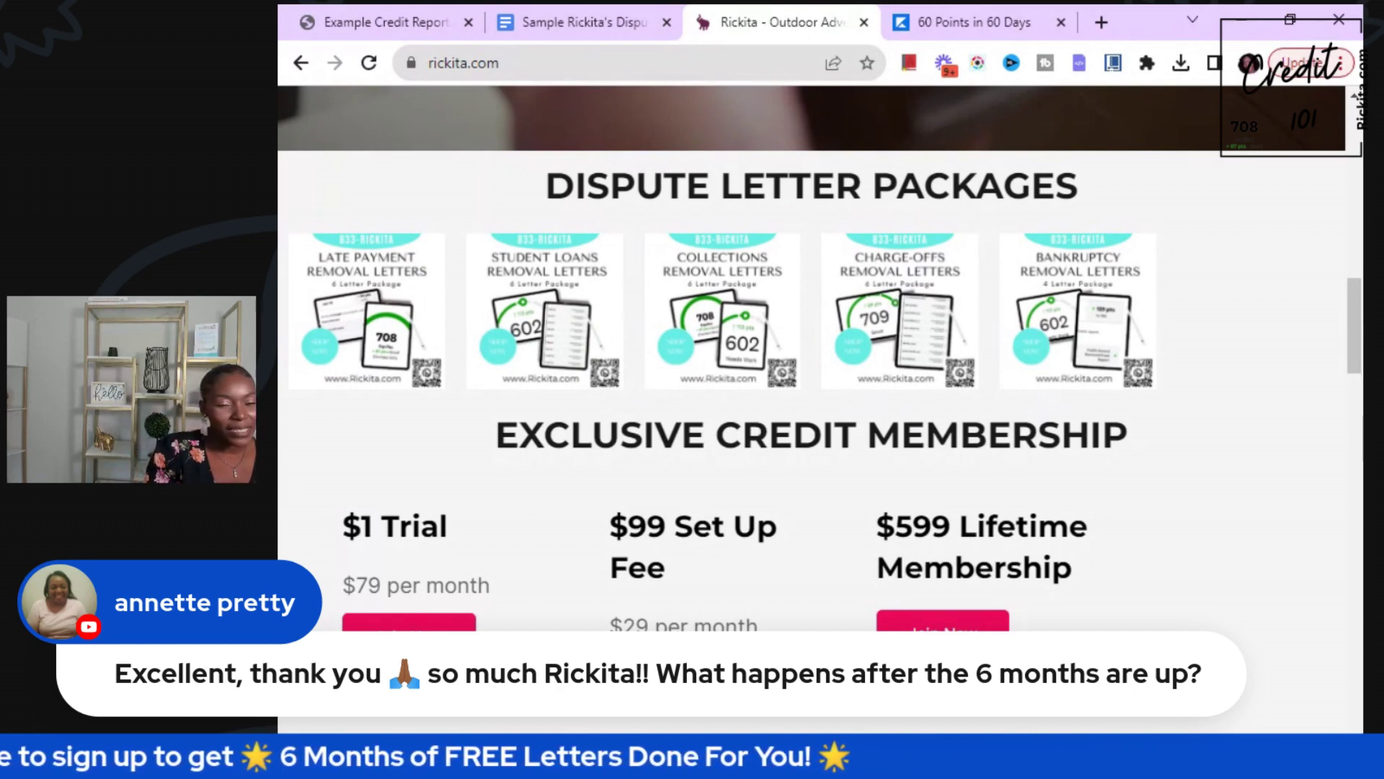
Step: Scroll to the Dispute Letter Packages and the $1 trial, $99 setup, $599 lifetime plans
scroll(1153, 392, "down", 15)
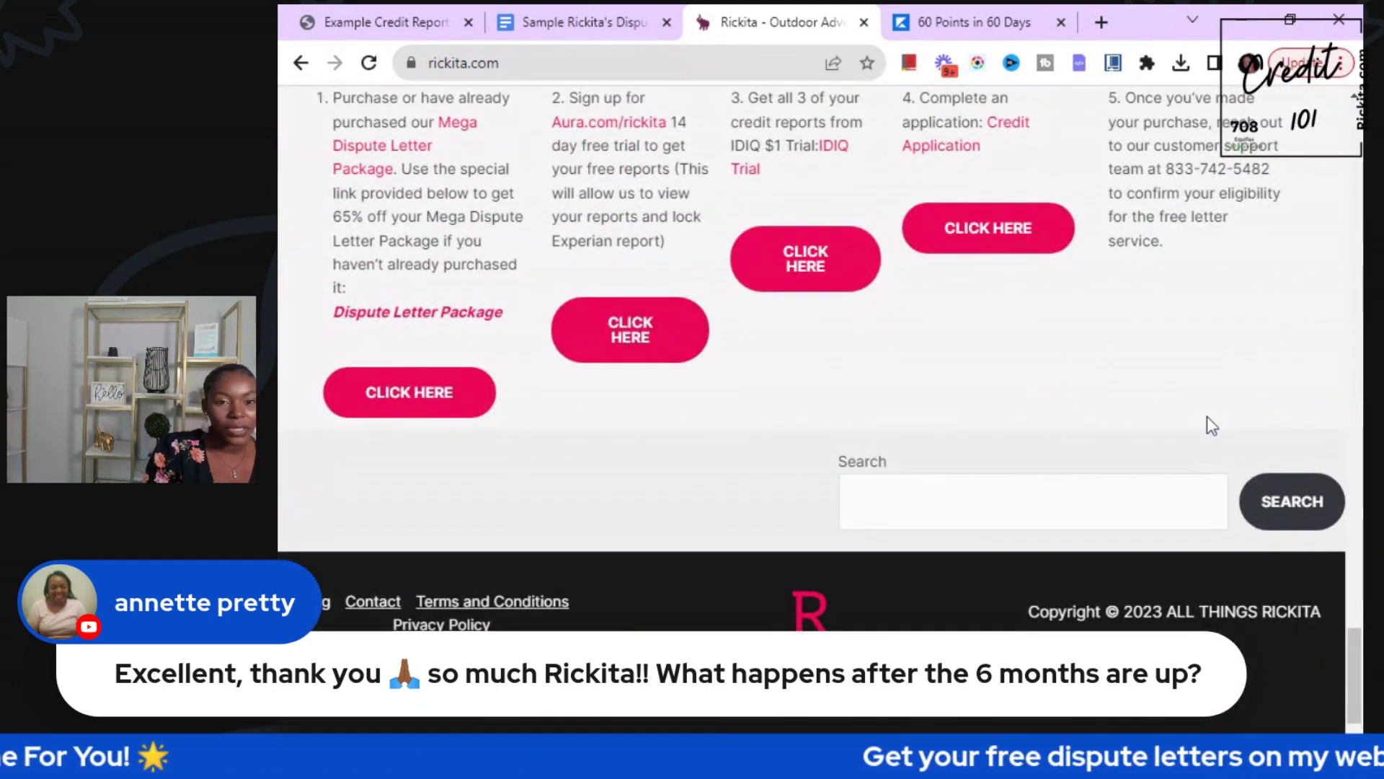
scroll(1106, 422, "up", 10)
scroll(1130, 461, "up", 10)
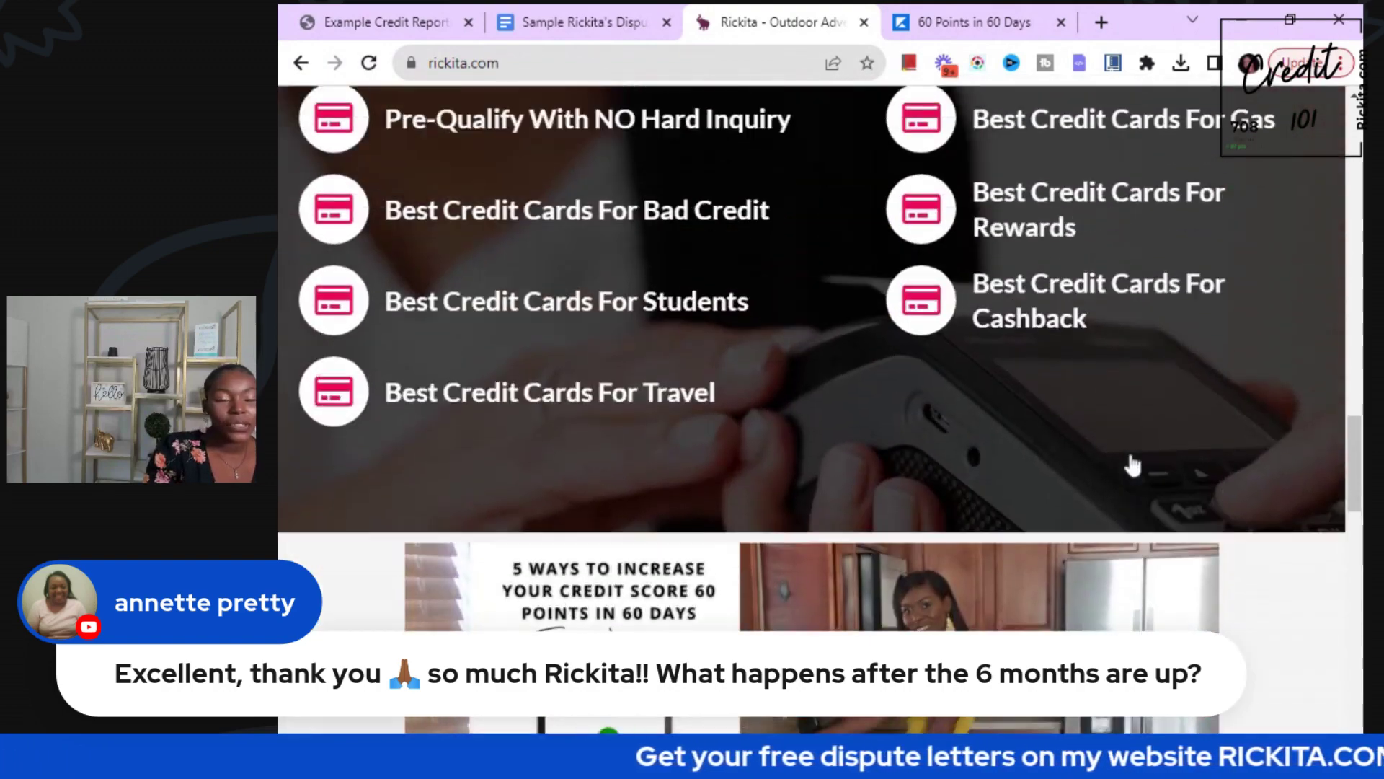
scroll(1132, 460, "up", 4)
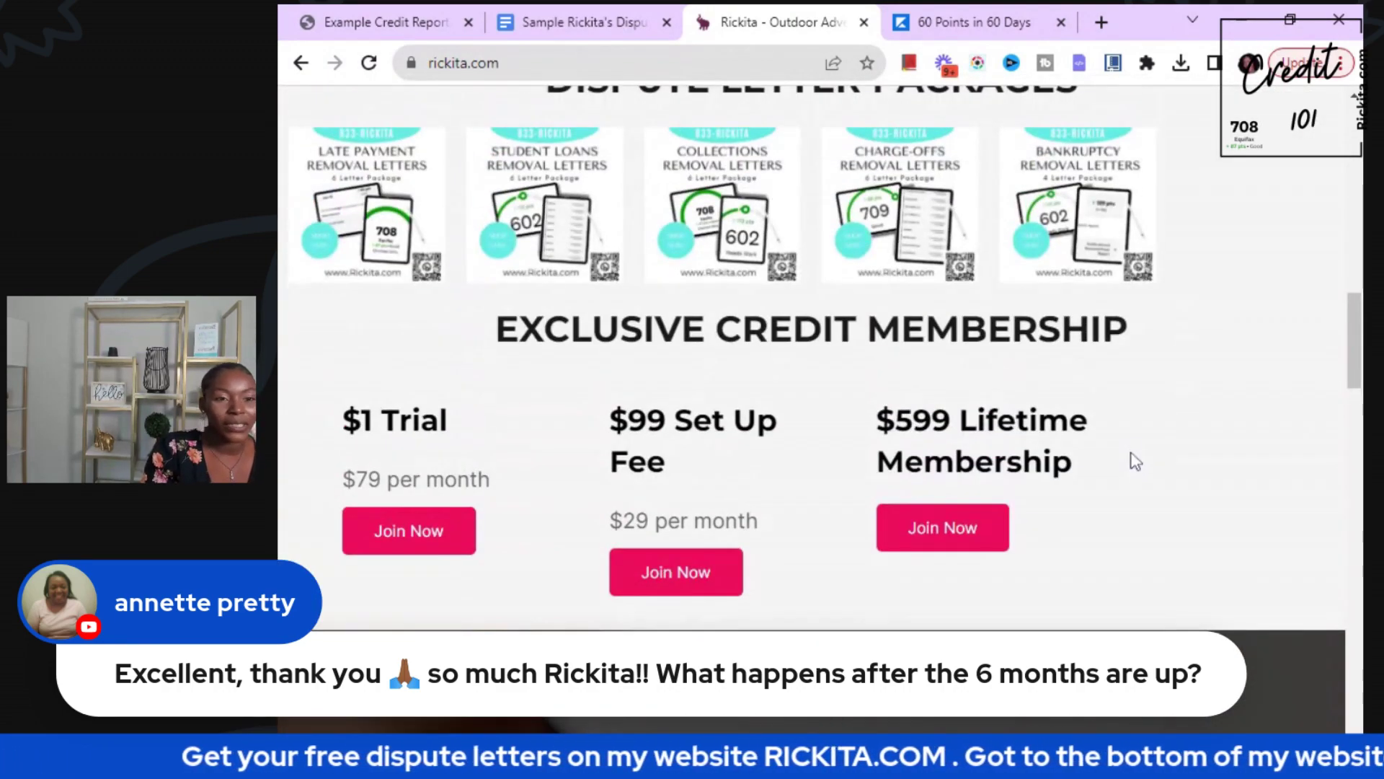
scroll(1133, 461, "up", 3)
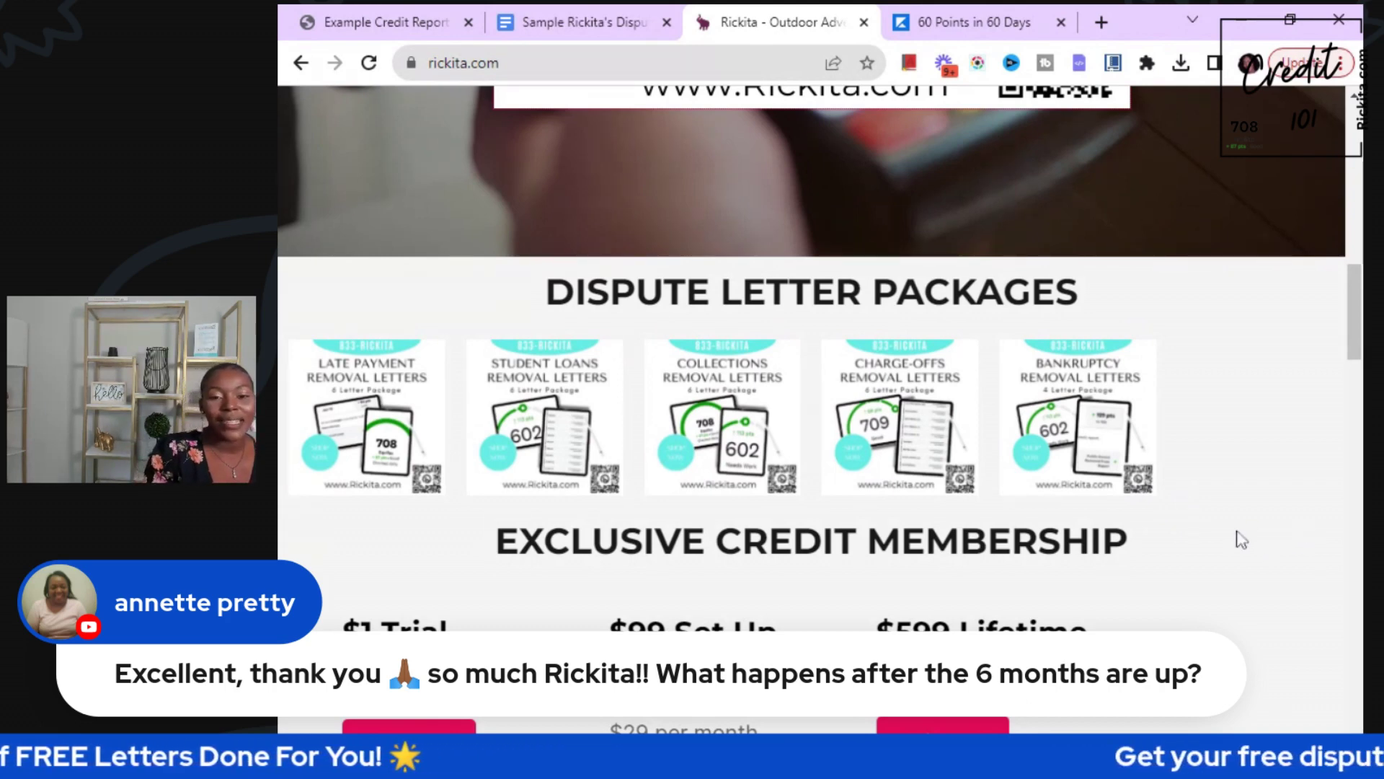
scroll(857, 425, "up", 10)
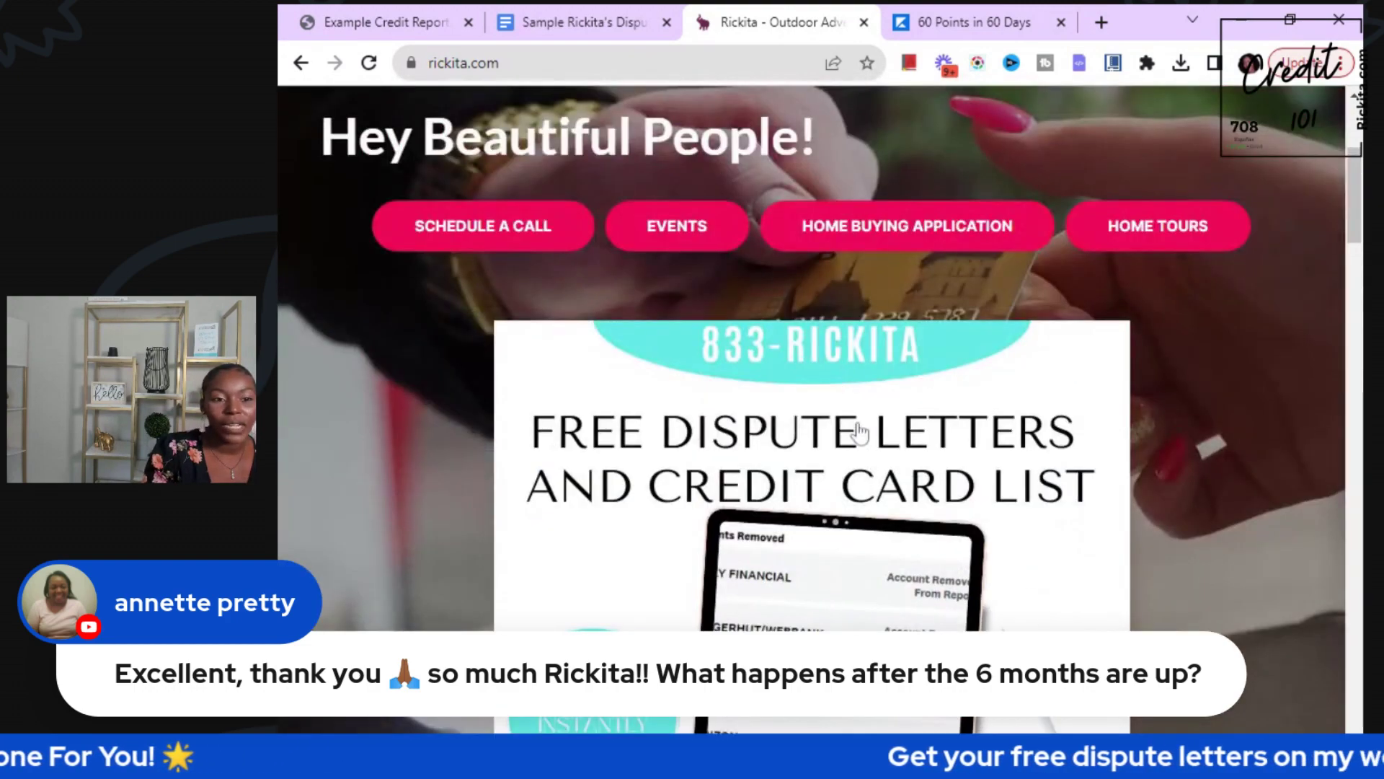
scroll(1040, 498, "down", 3)
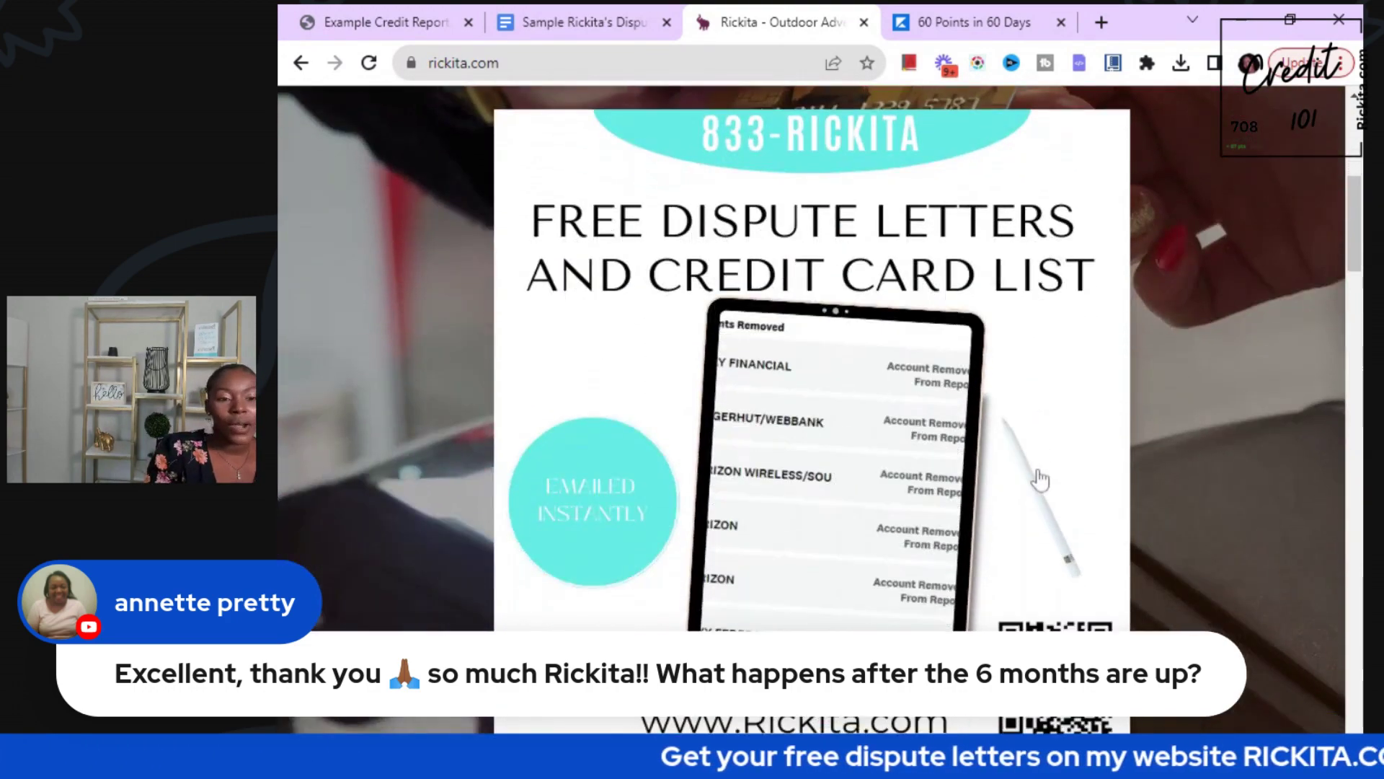
scroll(1040, 479, "down", 10)
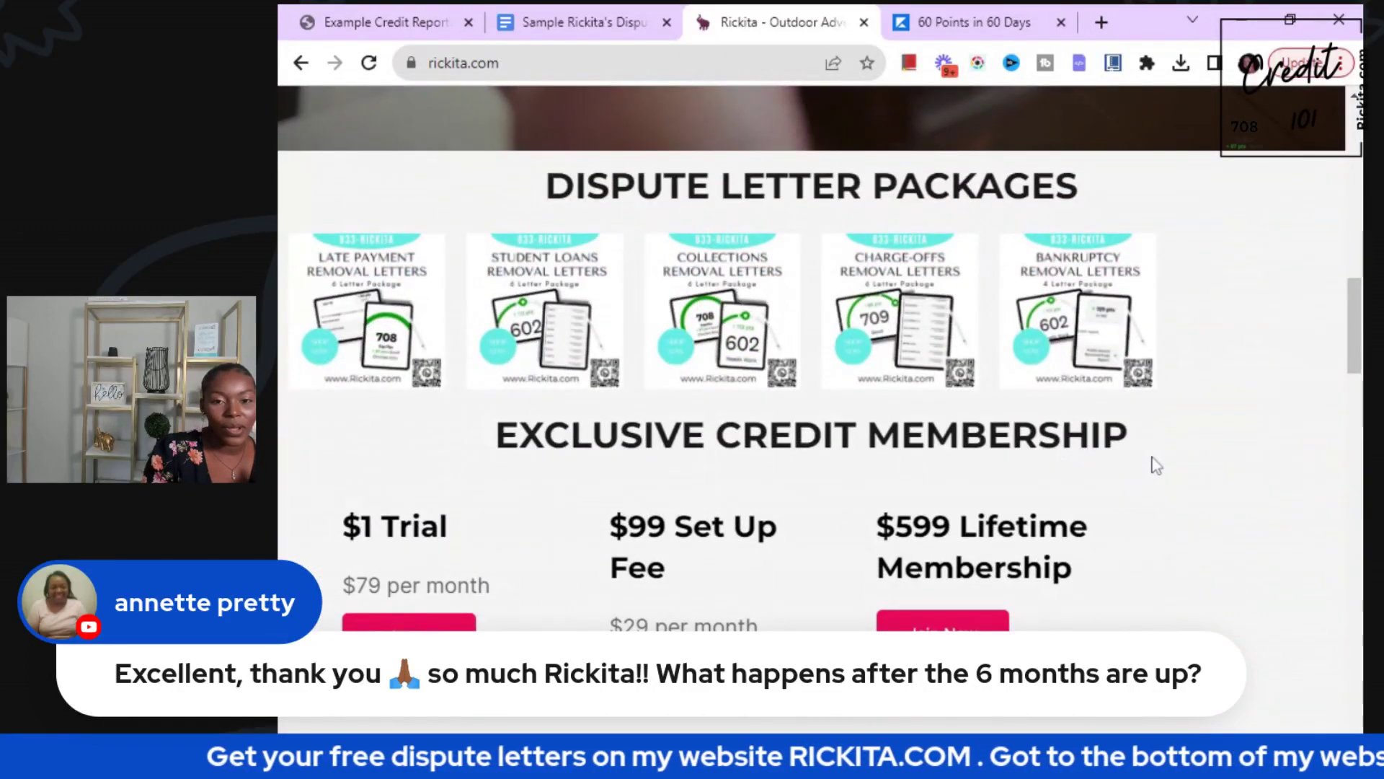
scroll(1252, 311, "down", 1)
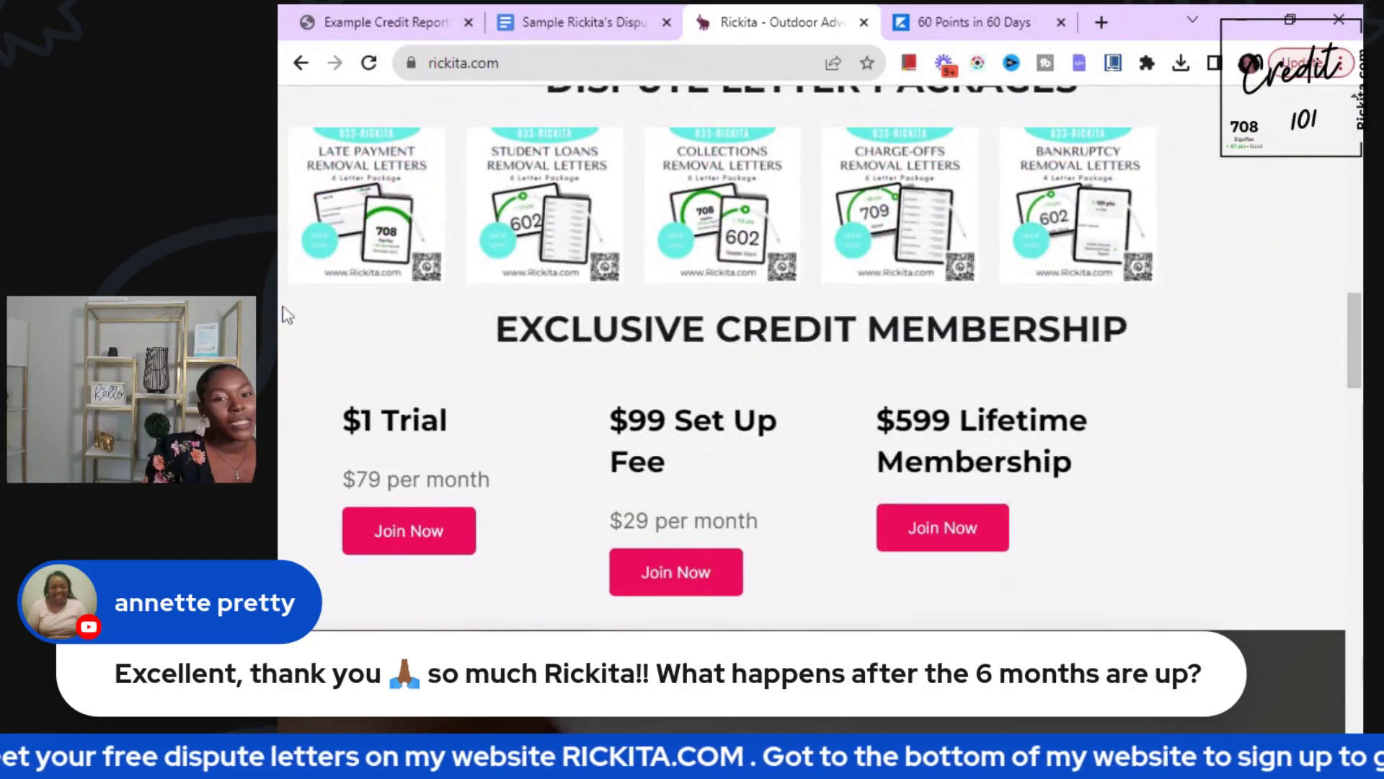